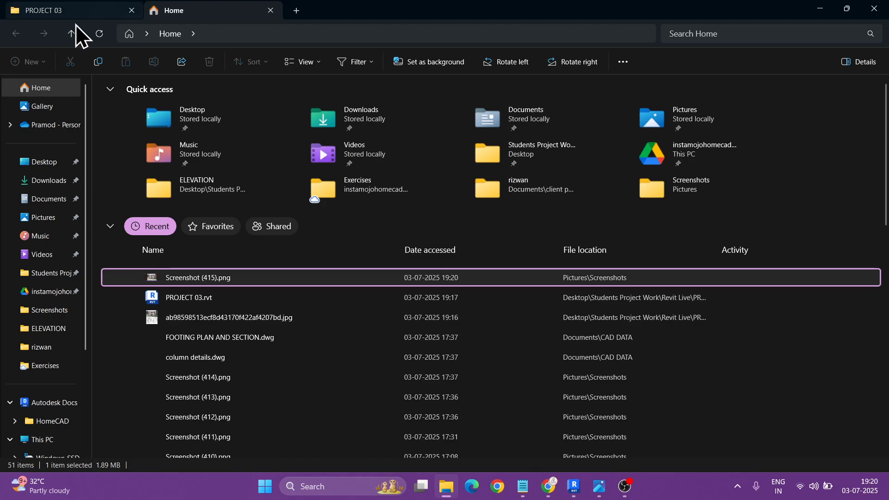
- Paste the copied Screenshot (415).png into the PROJECT 03 folder and open the pasted image
left_click(76, 12)
key("ctrl+v")
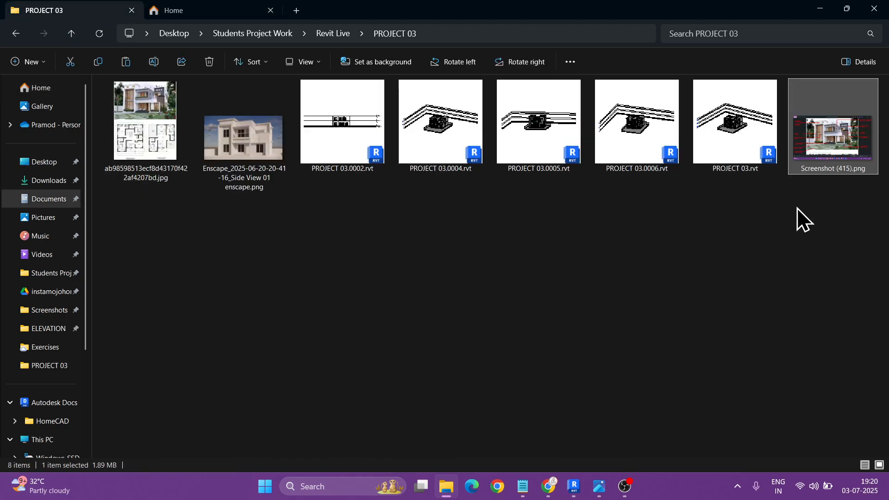
double_click(812, 153)
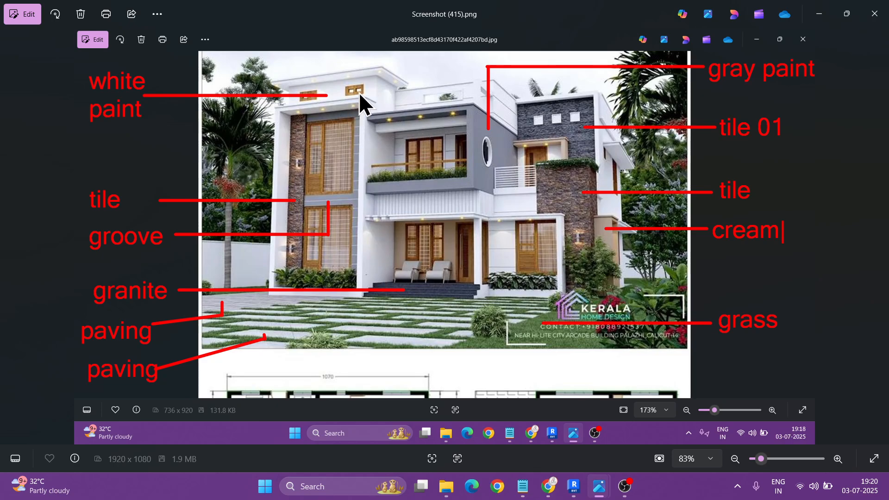
- Switch to Chrome, search Google for "white rgb codes" and open the Shades of White page on HTML Color Codes
mouse_move(549, 486)
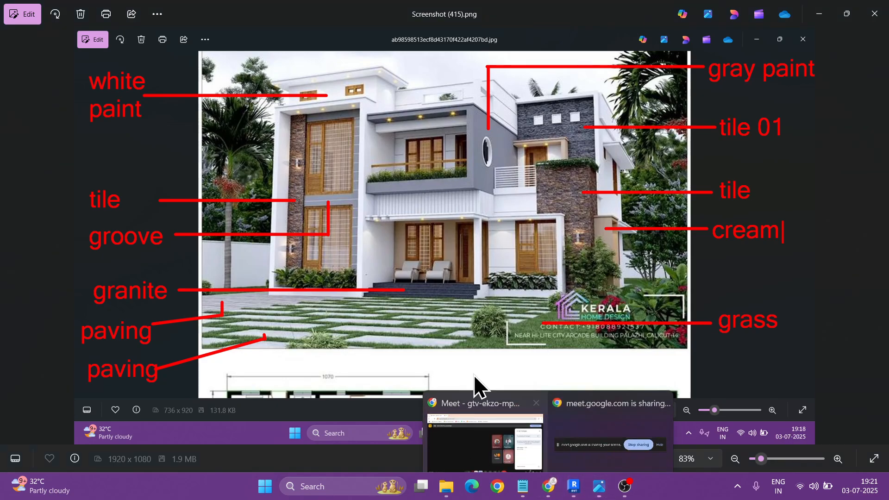
left_click(557, 427)
left_click(174, 16)
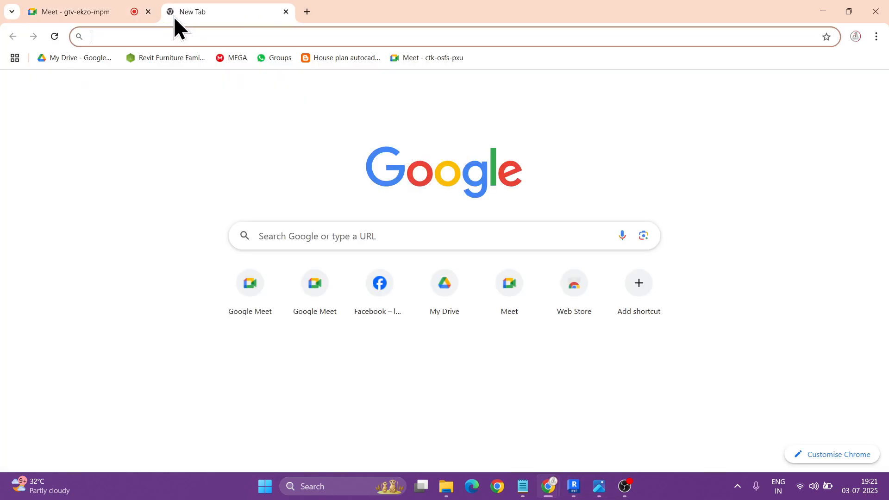
type("white r")
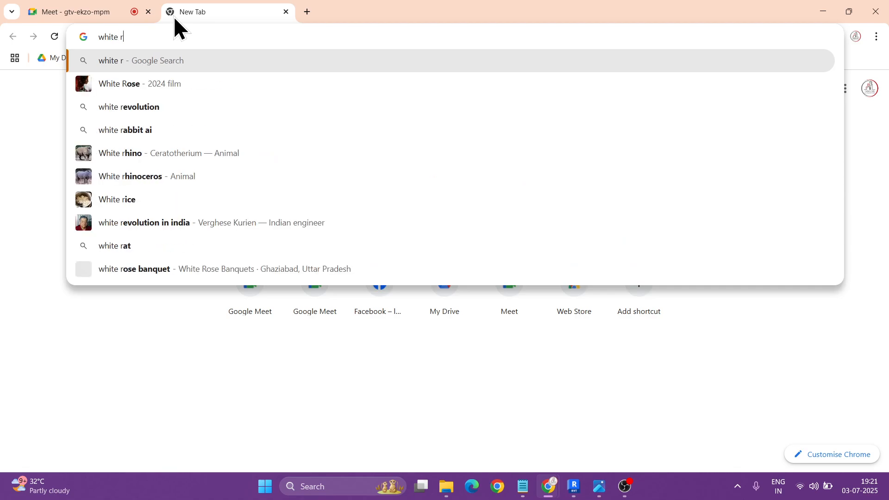
type("gb codes")
key("Return")
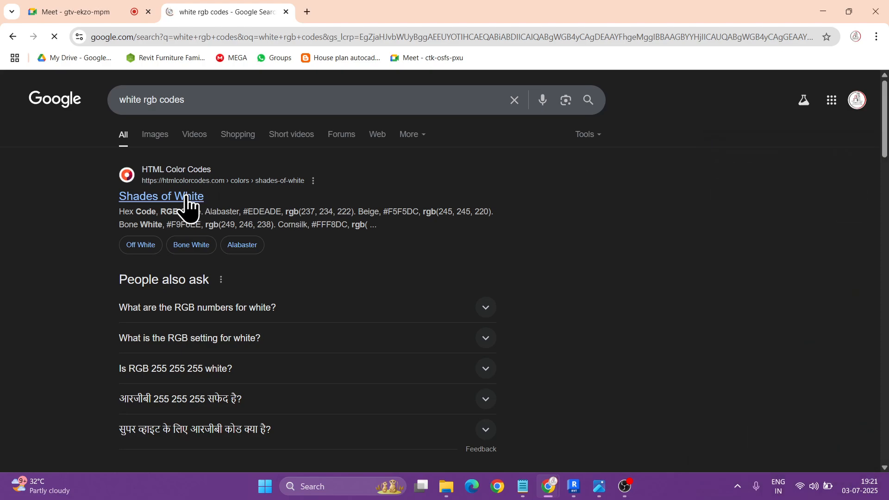
left_click(185, 196)
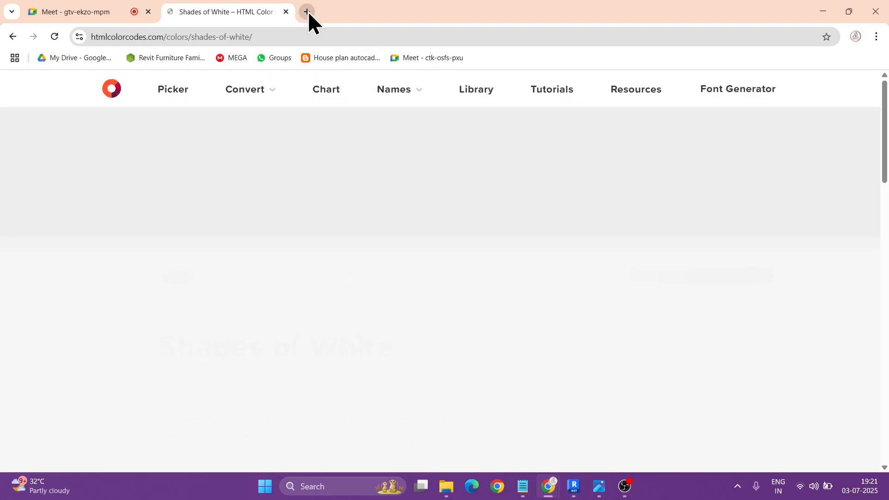
- Examine the names and RGB codes in the white shades list, placing the browser window over part of the annotated house image
scroll(371, 278, "down", 5)
scroll(278, 300, "down", 2)
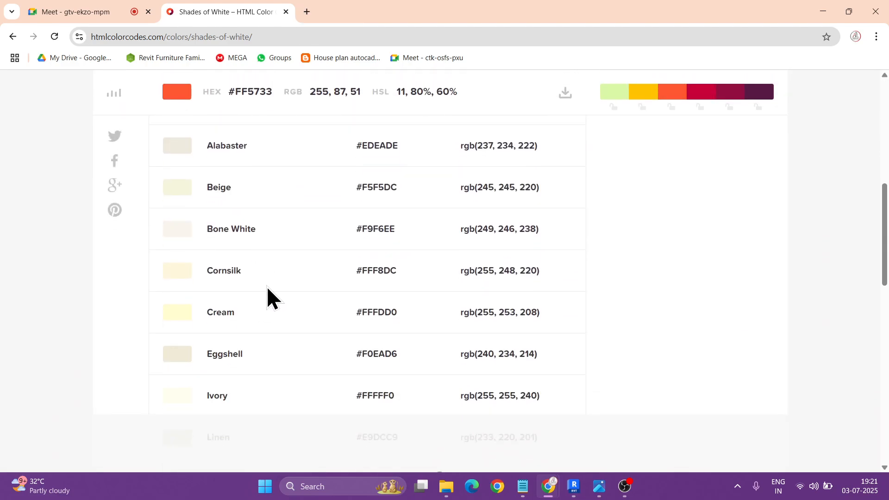
scroll(245, 288, "down", 4)
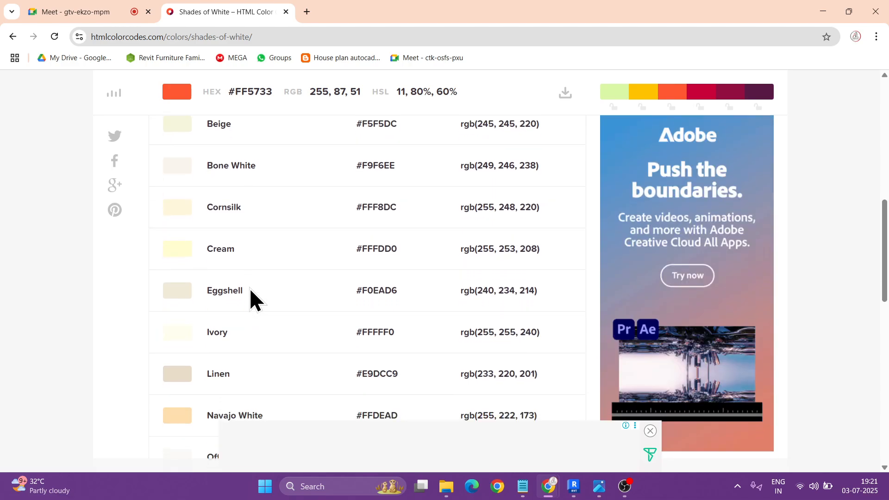
scroll(247, 329, "down", 1)
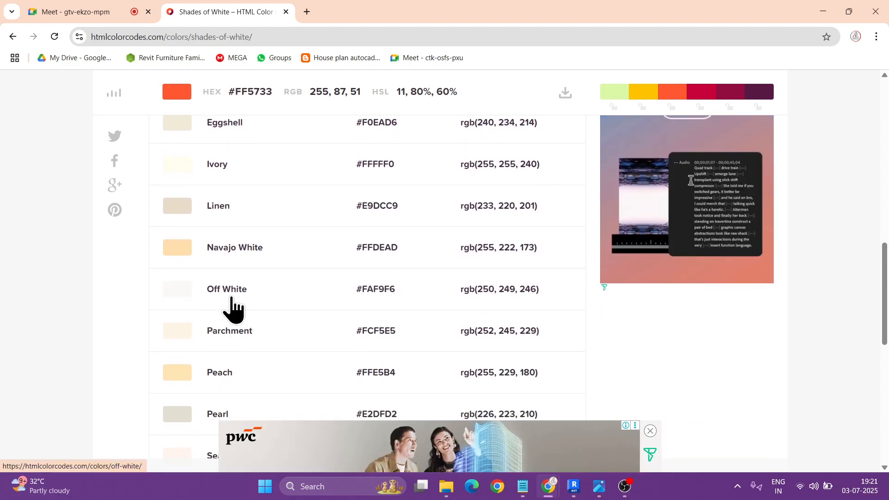
scroll(245, 299, "down", 2)
left_click_drag(437, 18, 597, 52)
scroll(489, 262, "down", 4)
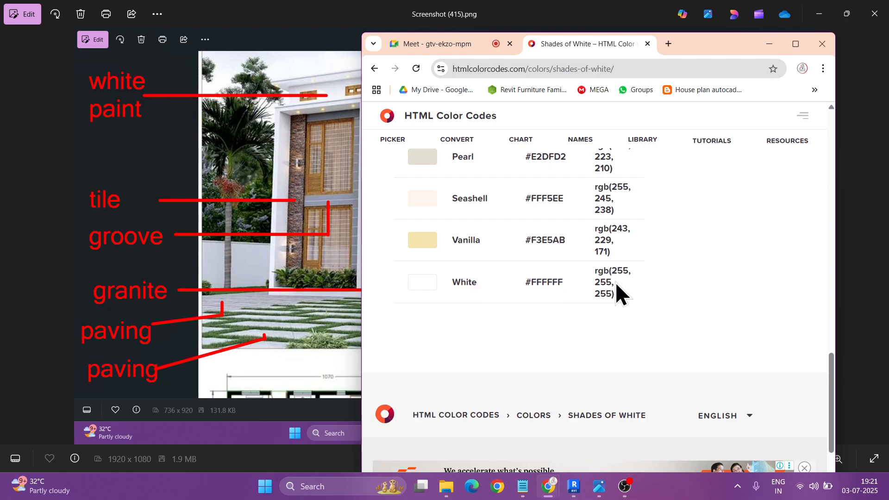
scroll(462, 279, "up", 4)
scroll(462, 279, "up", 8)
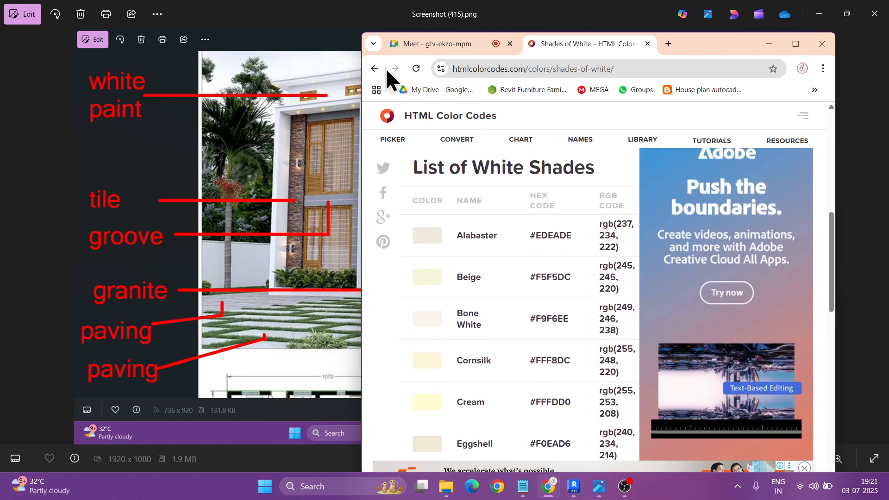
- Search for "white rgb codes" in a new browser tab and open the RapidTables RGB Color Codes Chart
left_click(669, 44)
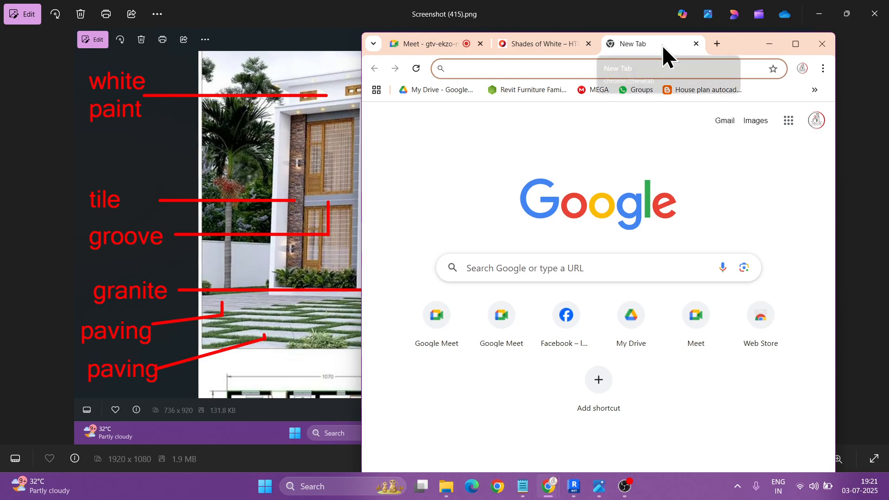
type("white rgb codes")
key("Return")
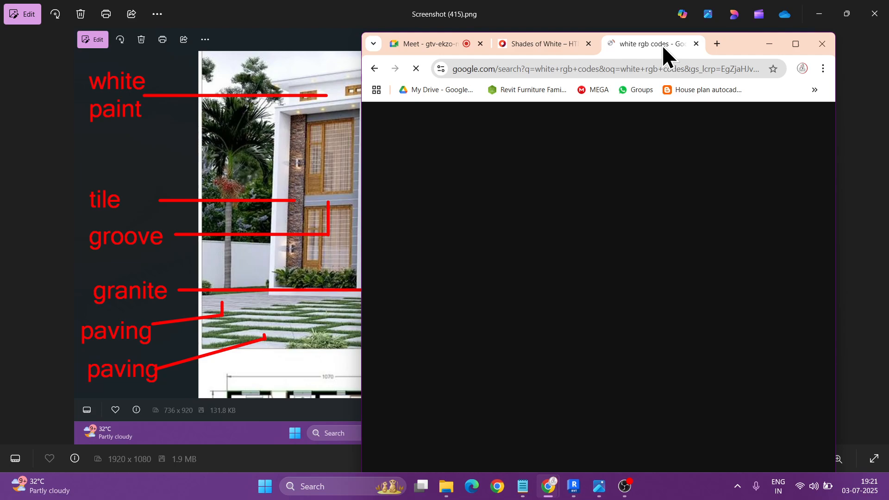
left_click(423, 342)
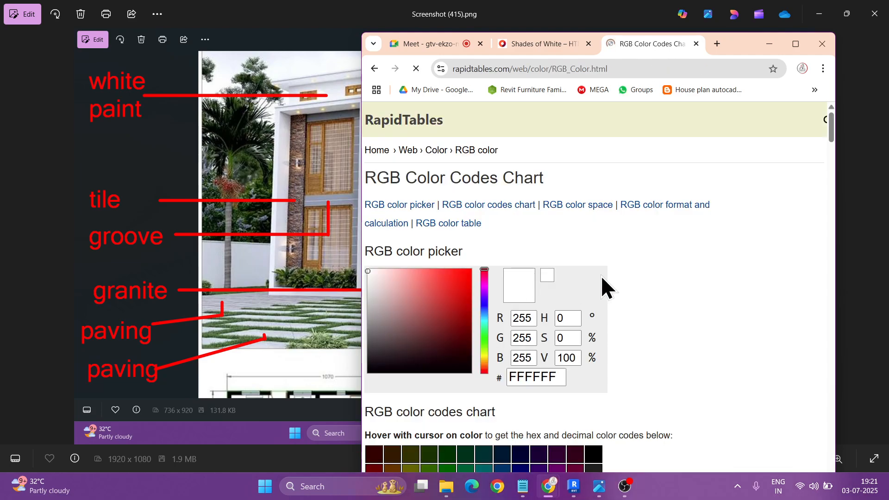
- Examine the RapidTables color name table down to the white and gray entries for a suitable white RGB code
scroll(601, 276, "down", 15)
scroll(650, 262, "down", 15)
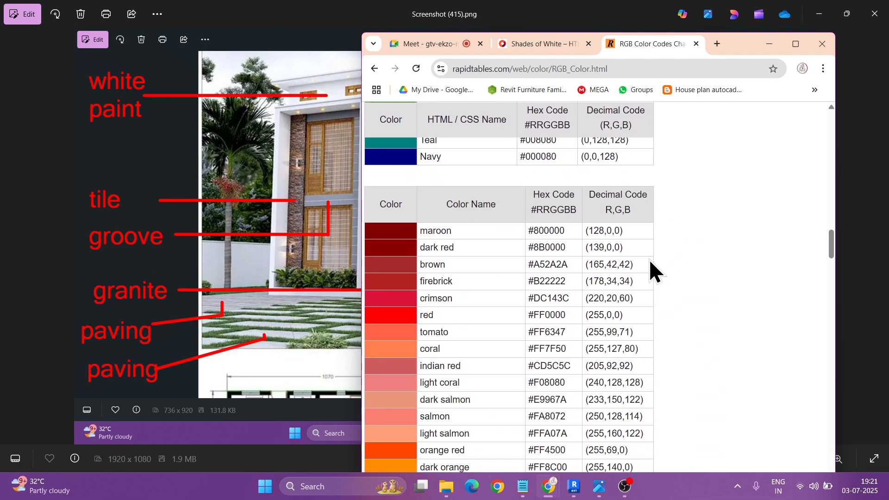
scroll(649, 260, "down", 15)
scroll(428, 290, "down", 12)
scroll(425, 278, "down", 7)
scroll(427, 276, "up", 1)
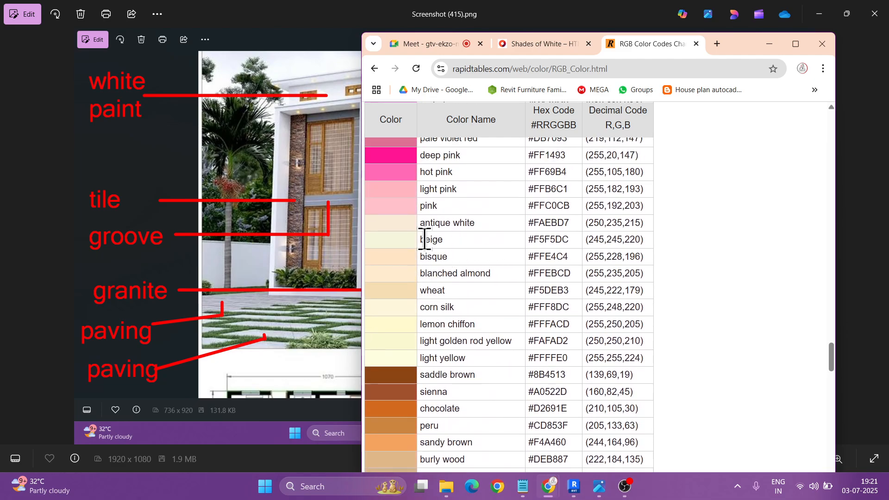
scroll(408, 353, "down", 6)
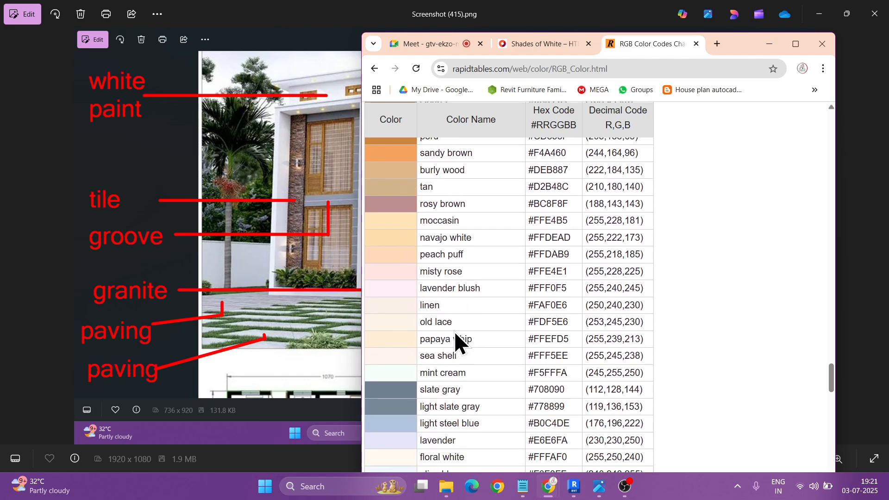
scroll(454, 332, "down", 1)
scroll(480, 330, "down", 2)
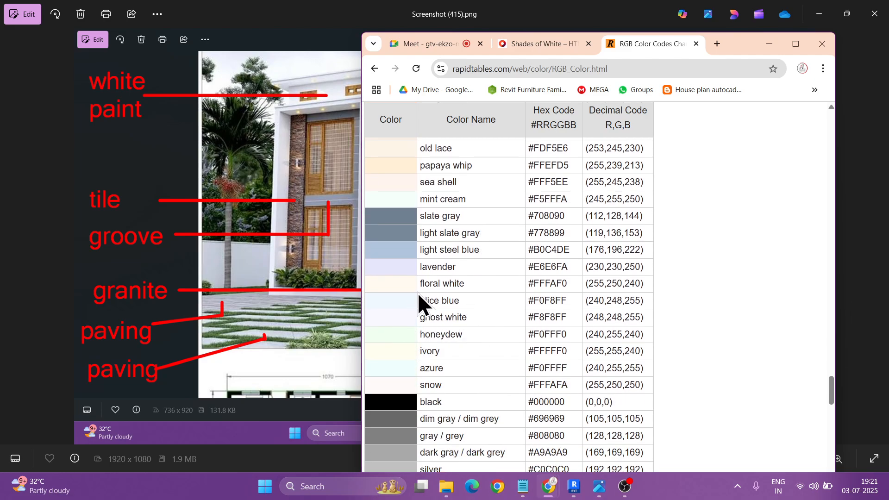
scroll(440, 335, "down", 3)
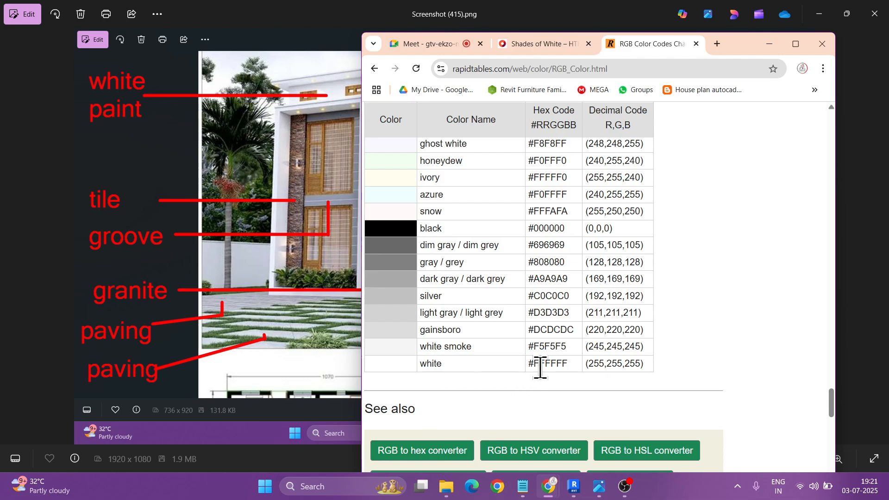
- Return to the Shades of White list, review its RGB codes around Off White, and minimize the browser
left_click(547, 45)
scroll(498, 329, "down", 2)
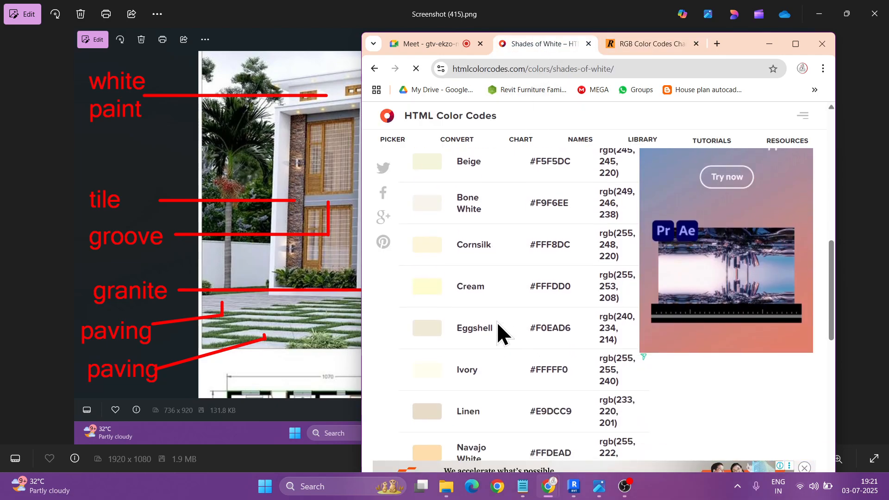
scroll(498, 324, "down", 4)
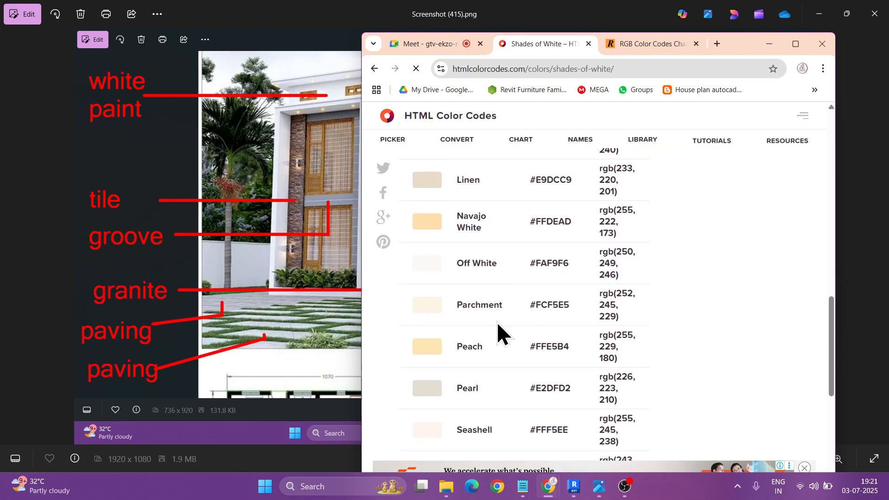
scroll(446, 271, "down", 1)
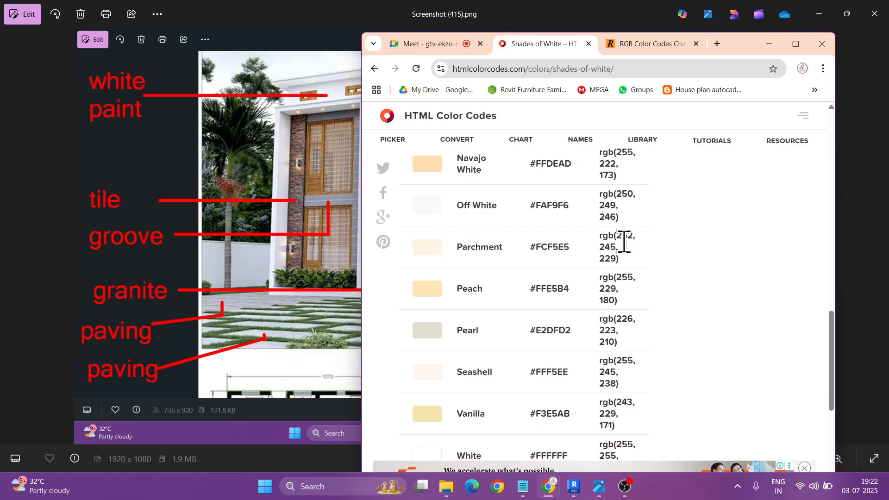
left_click(770, 44)
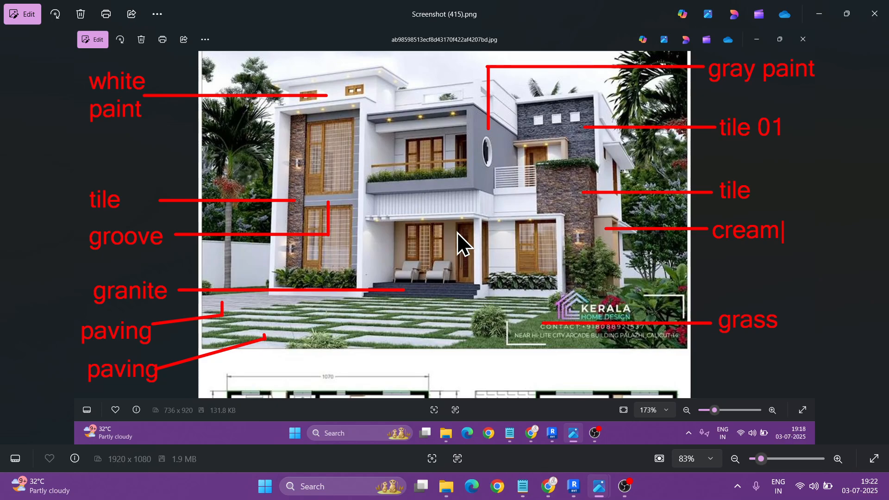
- Sample the white paint color at the top of the house with Color Picker, check its RGB code and close the picker
key("super+shift+c")
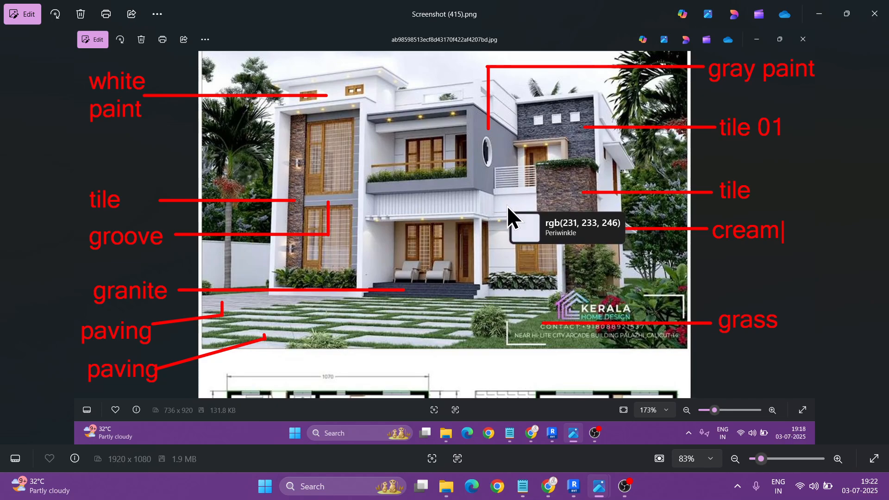
left_click(371, 91)
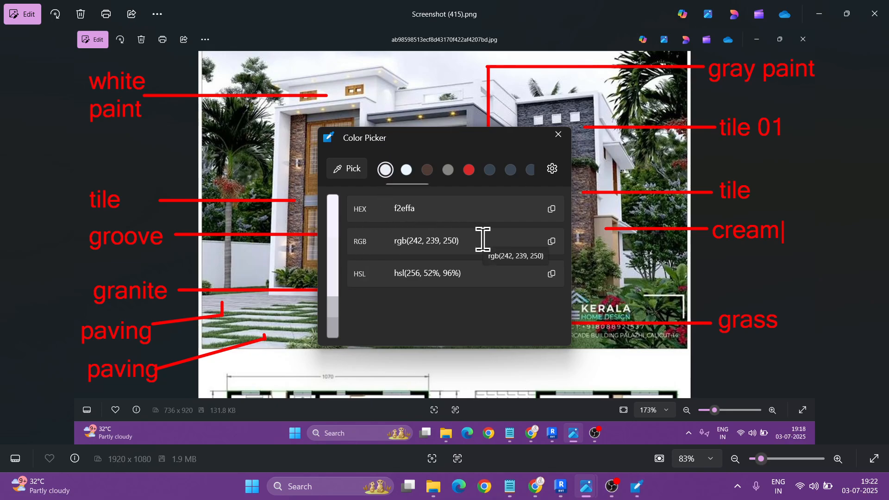
left_click(559, 135)
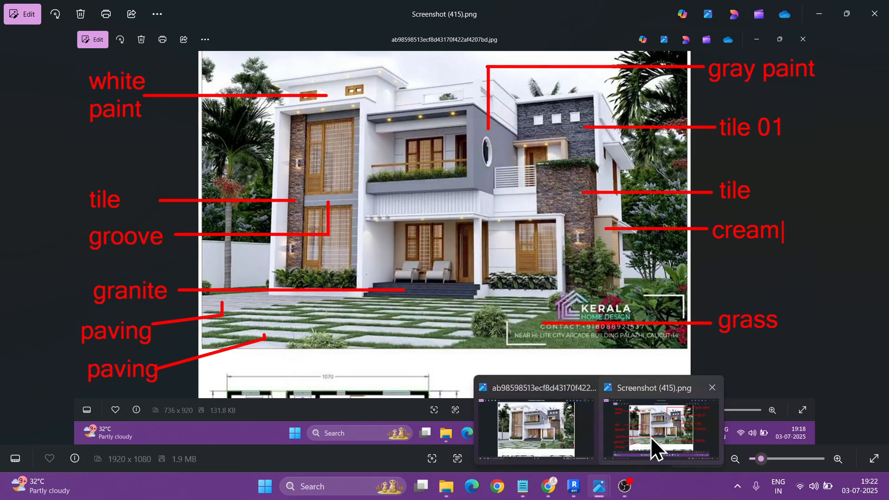
- Switch to Notepad and start a new note with the text "White Paint - RGB >"
mouse_move(550, 495)
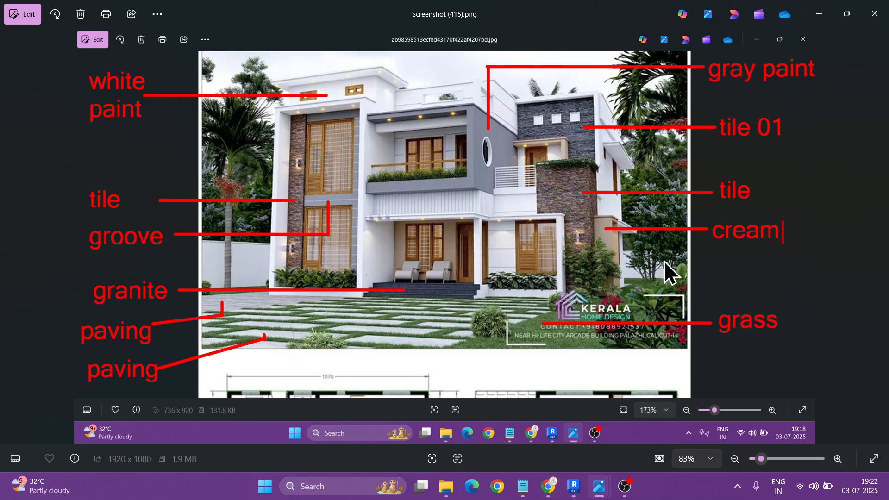
left_click(526, 492)
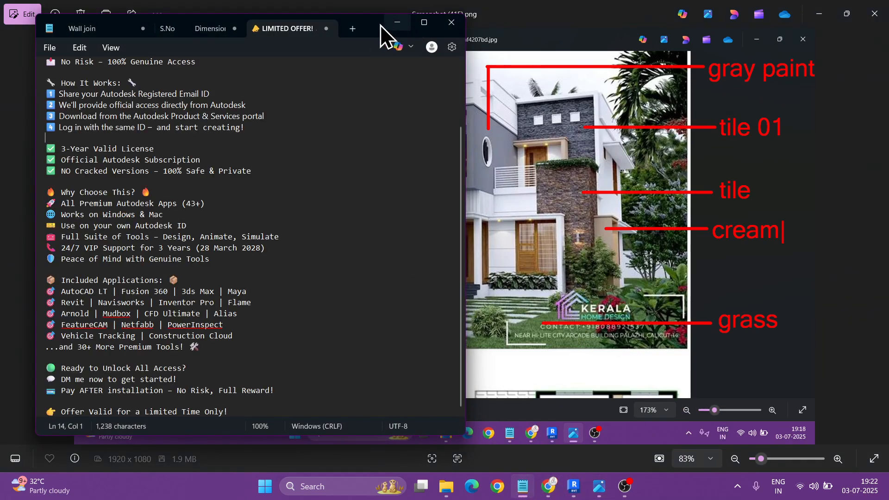
left_click(351, 29)
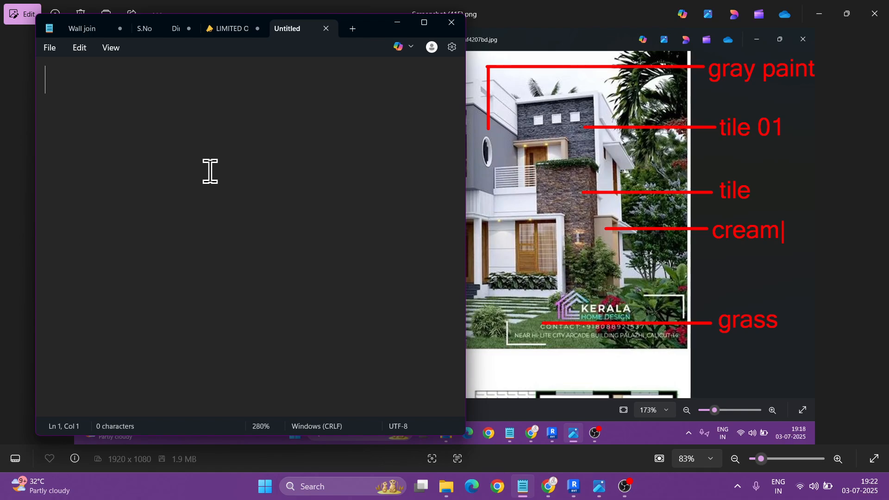
type("White Paint -")
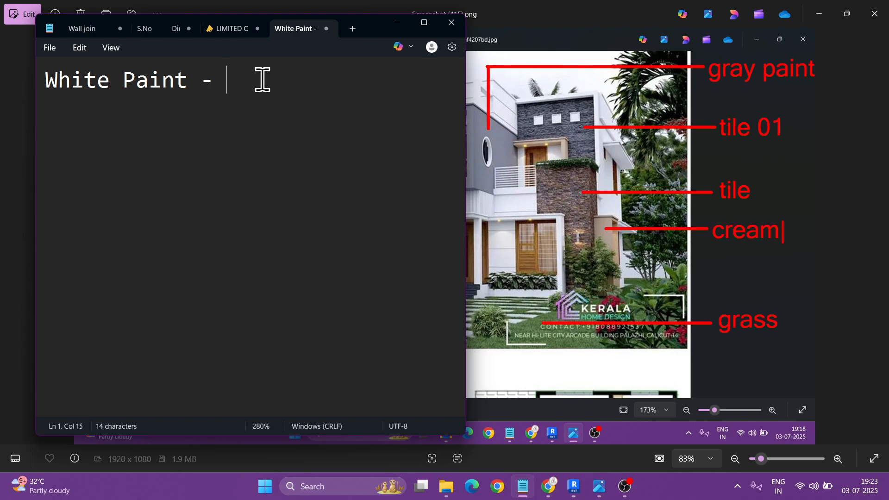
type("RGB -")
key("BackSpace")
key("BackSpace")
type(">")
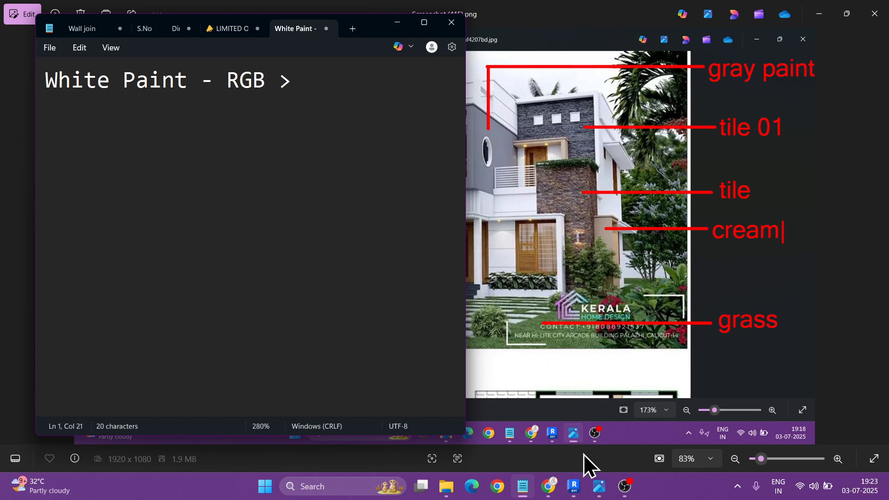
- Complete the white paint line in the note with the Off White RGB code 250 , 249 , 246 from the color list
mouse_move(558, 495)
left_click(507, 430)
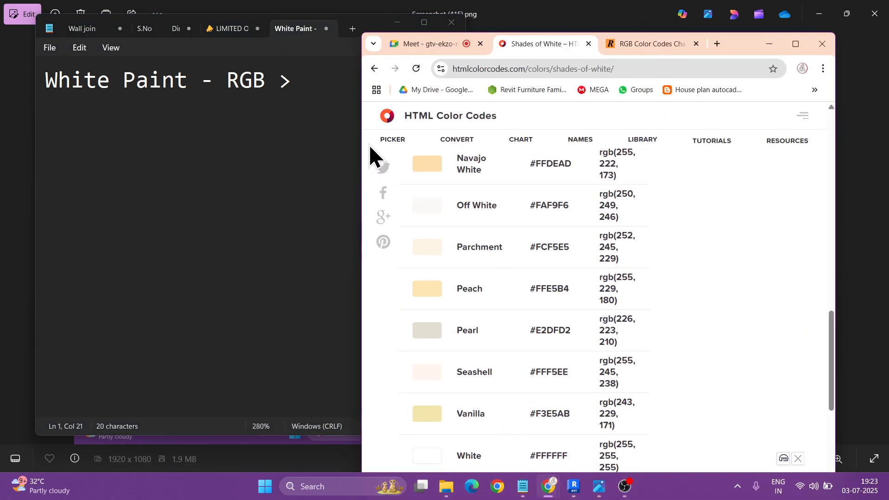
left_click(316, 87)
type("250")
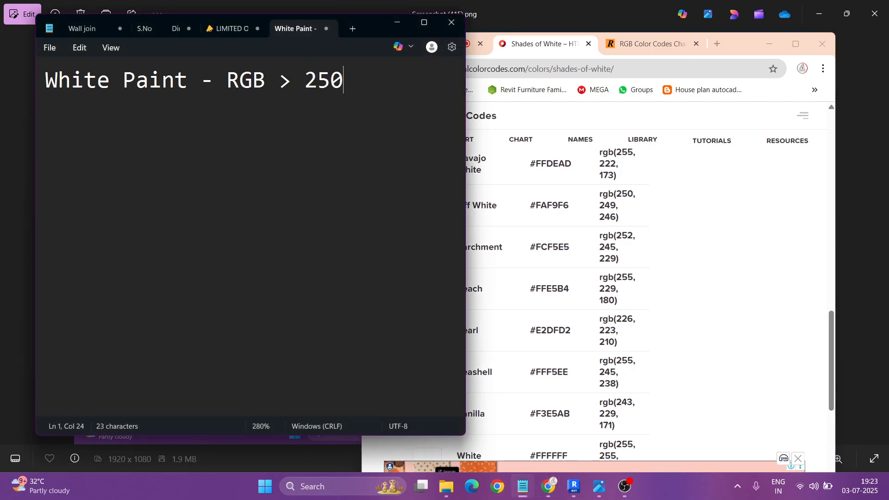
type(" , 249")
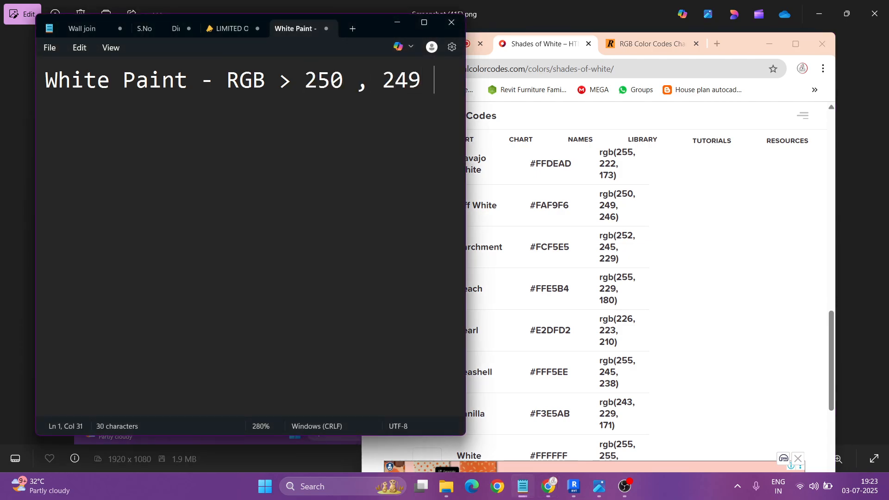
type(" , 246")
- Zoom the note out to 150% and remove the spaces around the commas so the code reads 250,249,246
scroll(370, 143, "down", 13, "ctrl")
left_click(270, 74)
key("BackSpace")
left_click(254, 75)
key("BackSpace")
left_click(227, 75)
key("BackSpace")
key("BackSpace")
left_click(271, 69)
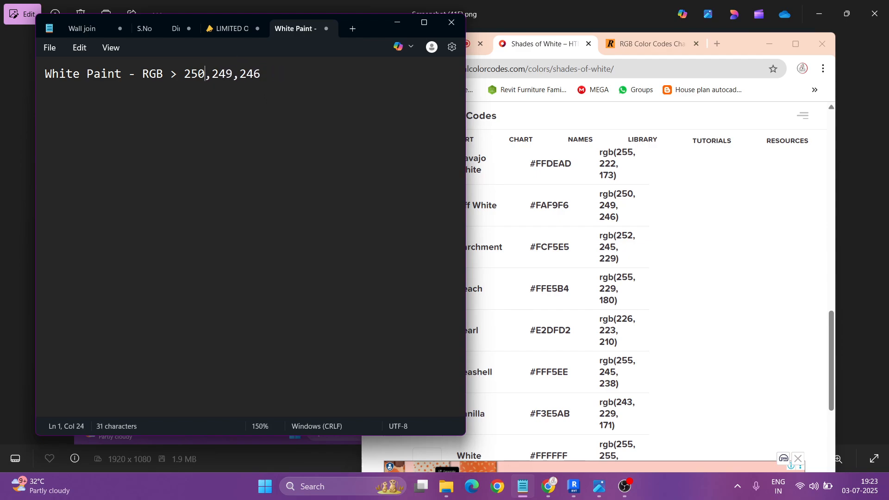
- Minimize the browser and the note to uncover the annotated house image
left_click(761, 47)
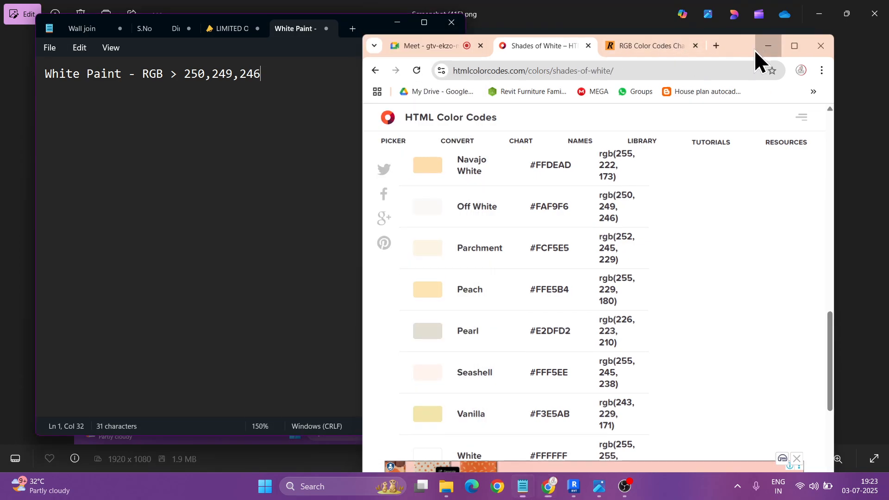
left_click(762, 47)
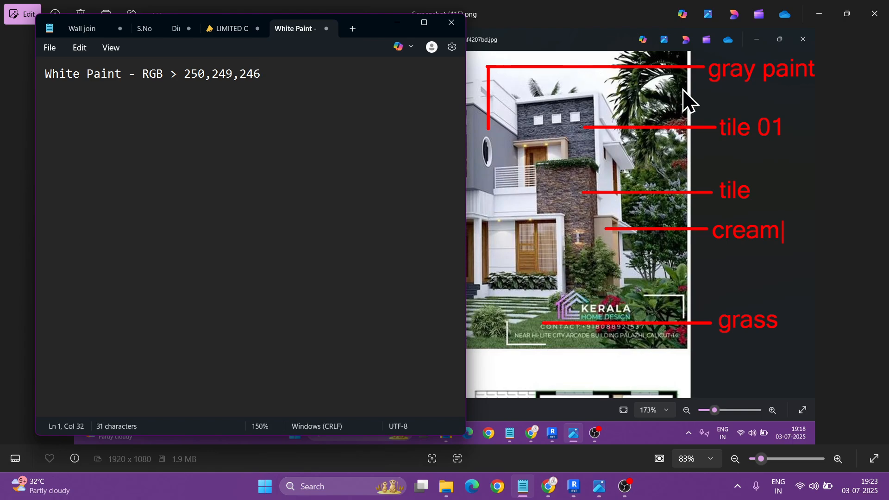
left_click(397, 23)
- Switch to Revit and open the Material Browser for the project
mouse_move(577, 495)
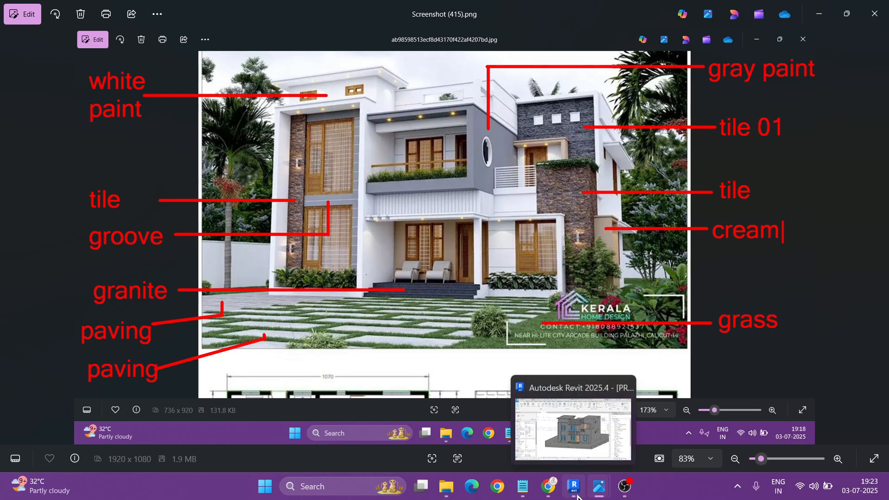
left_click(574, 487)
middle_click_drag(537, 327, 444, 367)
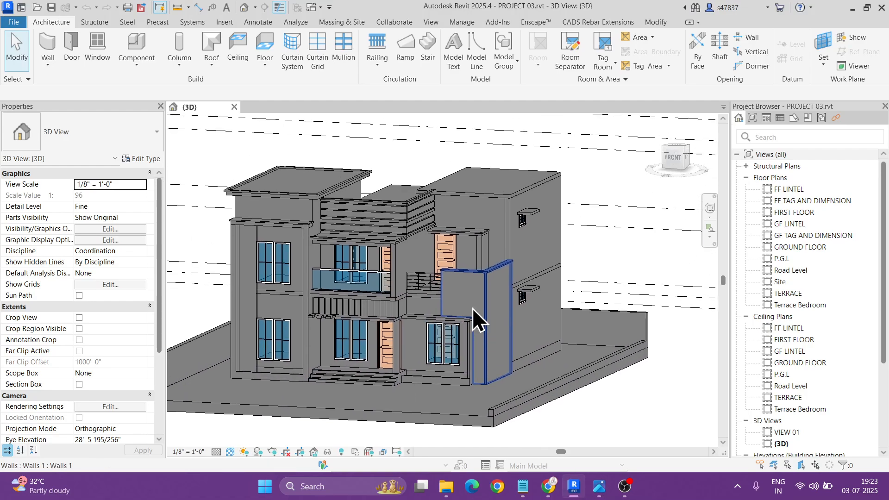
left_click(458, 23)
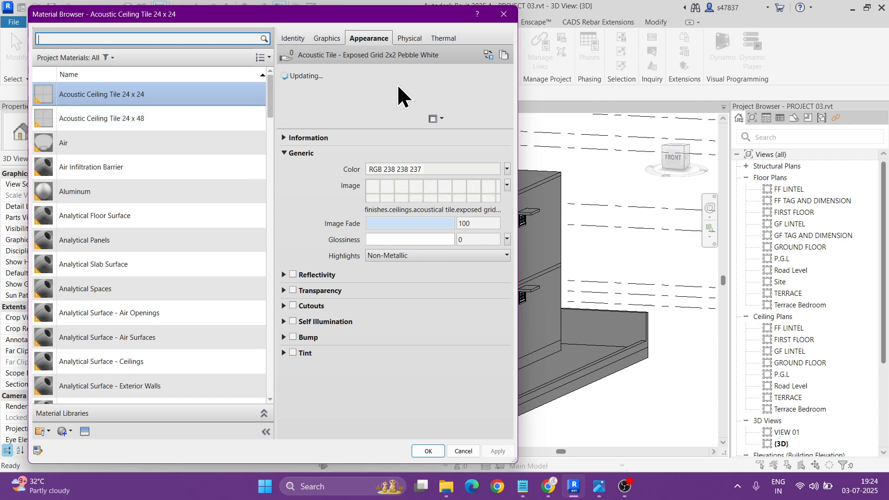
left_click_drag(402, 15, 560, 15)
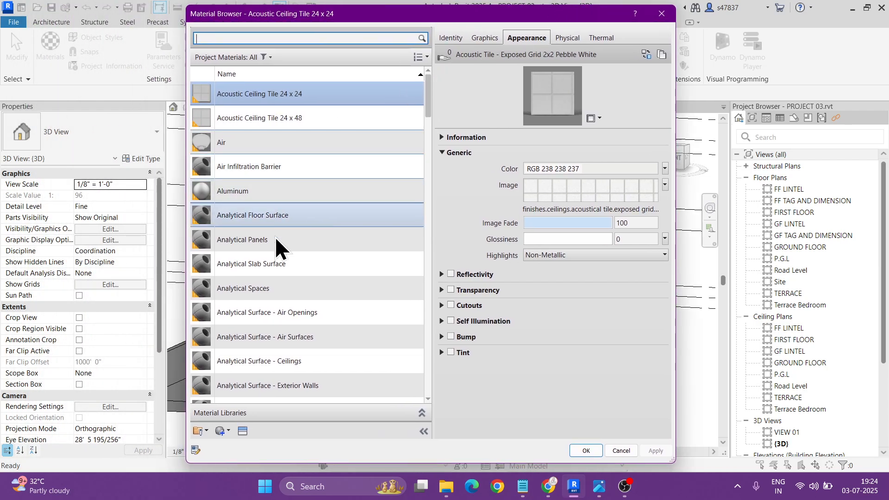
left_click(227, 432)
left_click(229, 443)
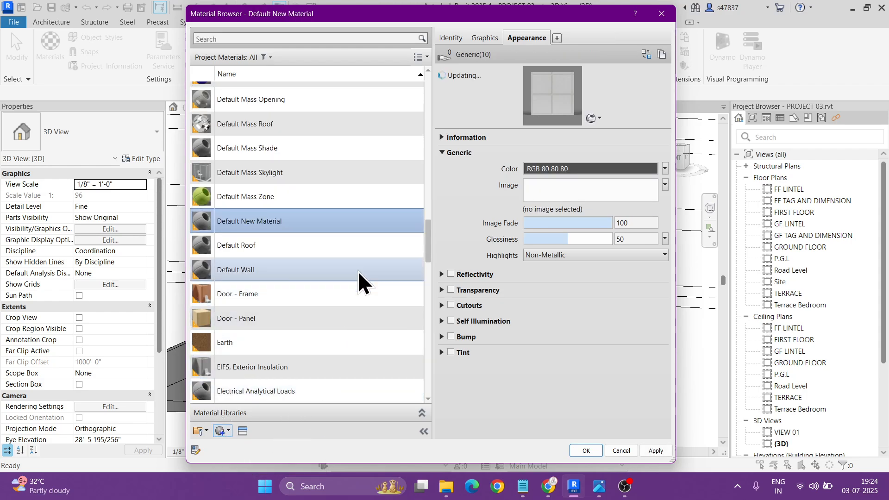
right_click(272, 219)
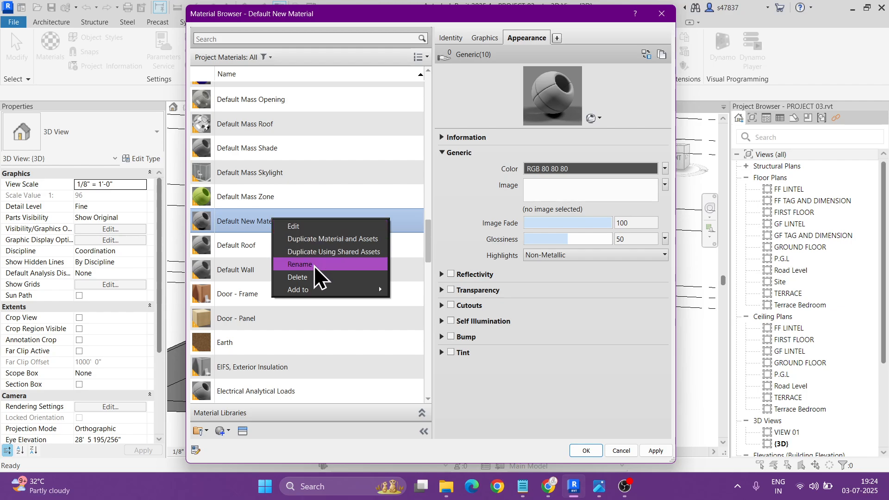
left_click(309, 278)
- Filter the project materials to the unused ones and delete them all
left_click(424, 60)
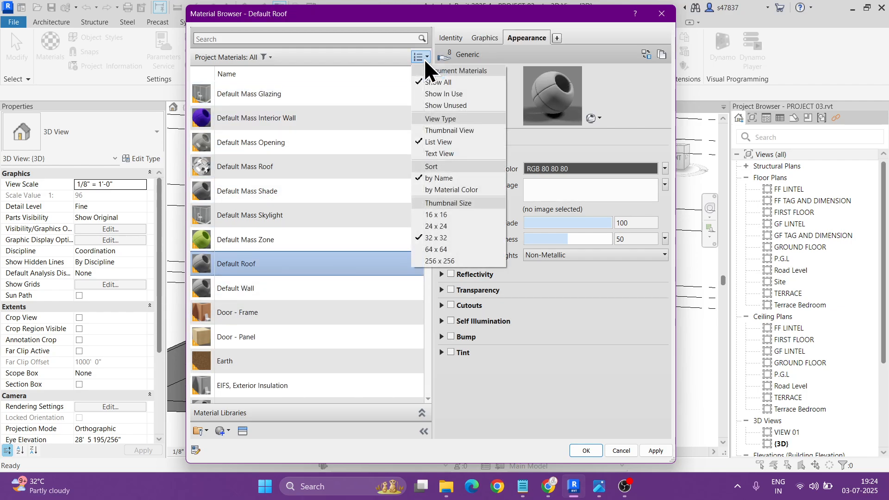
left_click(463, 107)
left_click(294, 99)
left_click(260, 288, "shift")
key("Delete")
left_click(269, 94)
key("Delete")
key("Delete")
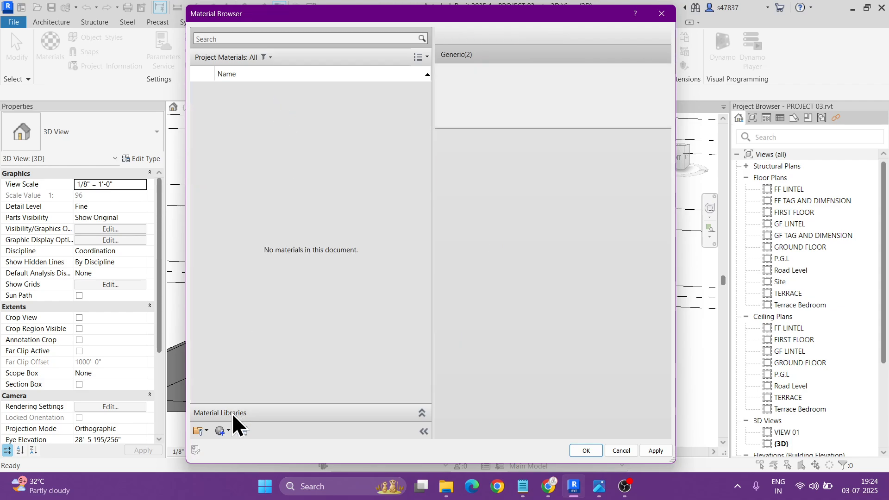
- Set the material list to show all project materials again
left_click(426, 60)
left_click(426, 81)
mouse_move(428, 98)
left_mouse_down()
mouse_move(435, 385)
mouse_move(430, 83)
left_mouse_up()
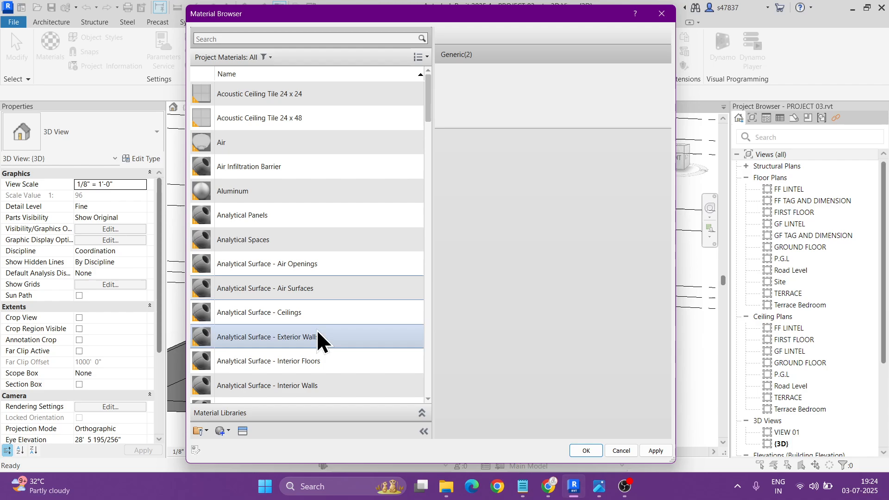
- Create a new material and name it "01 White Paint"
scroll(316, 329, "down", 1)
left_click(229, 431)
left_click(228, 441)
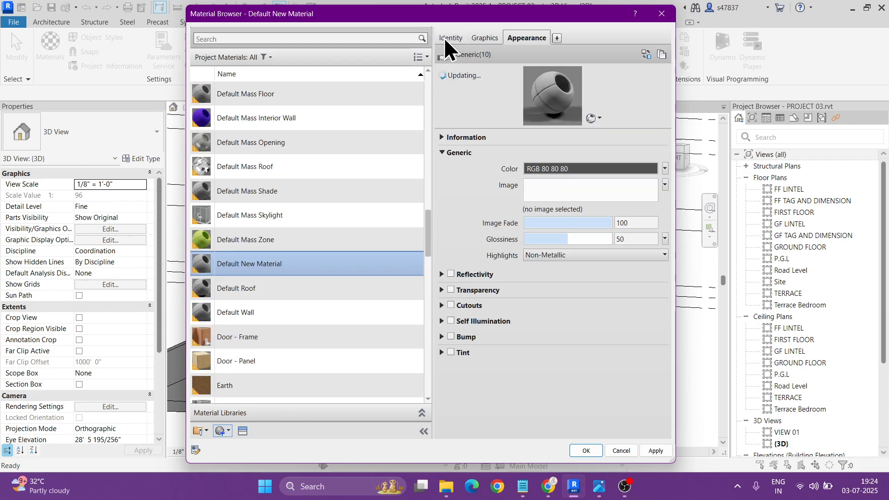
left_click(449, 38)
triple_click(590, 55)
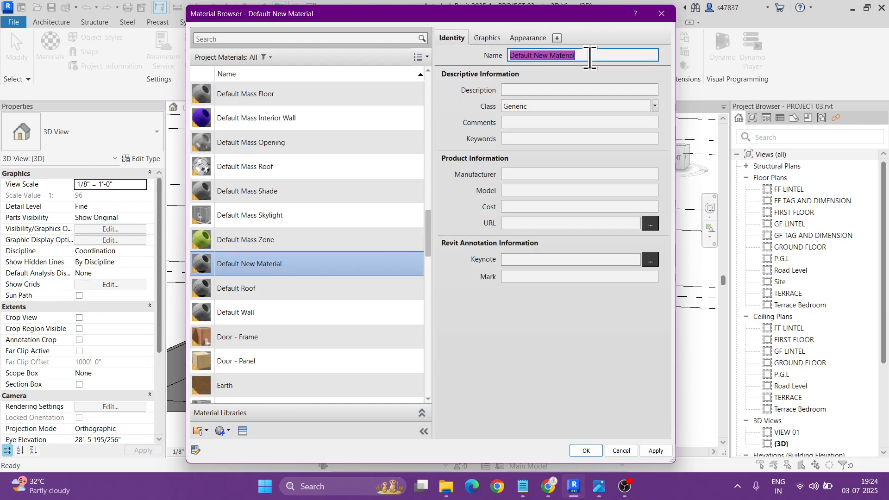
type("01 ")
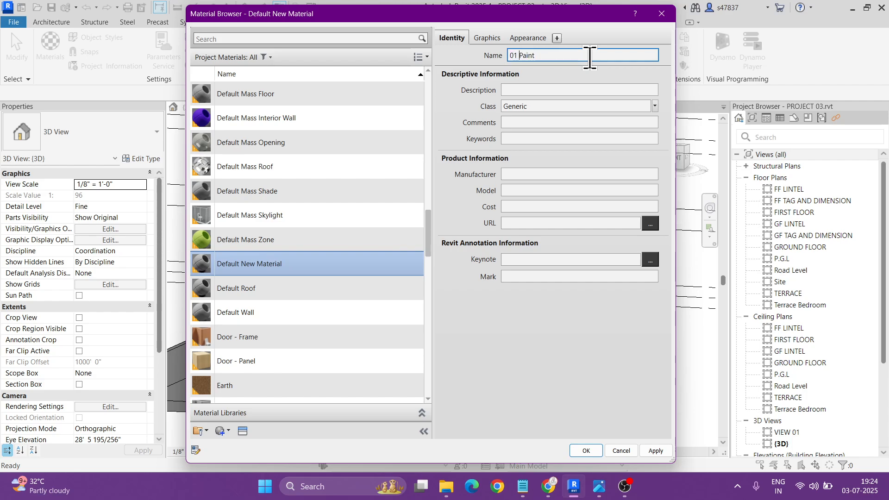
type("White")
- Describe the material as "OFF WHITE" with the code 250,249,246 from the note on a second line
left_click(519, 90)
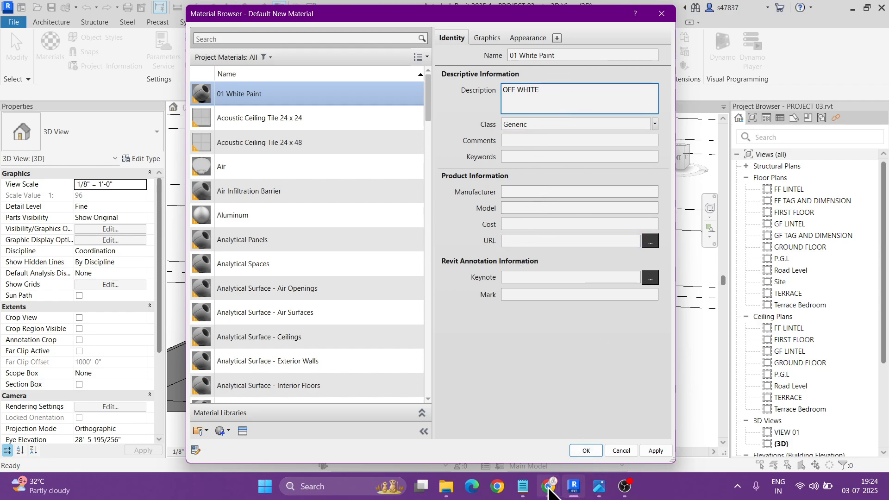
left_click(523, 486)
left_click_drag(143, 75, 270, 80)
left_click_drag(185, 75, 273, 79)
left_click(397, 22)
left_click(545, 90)
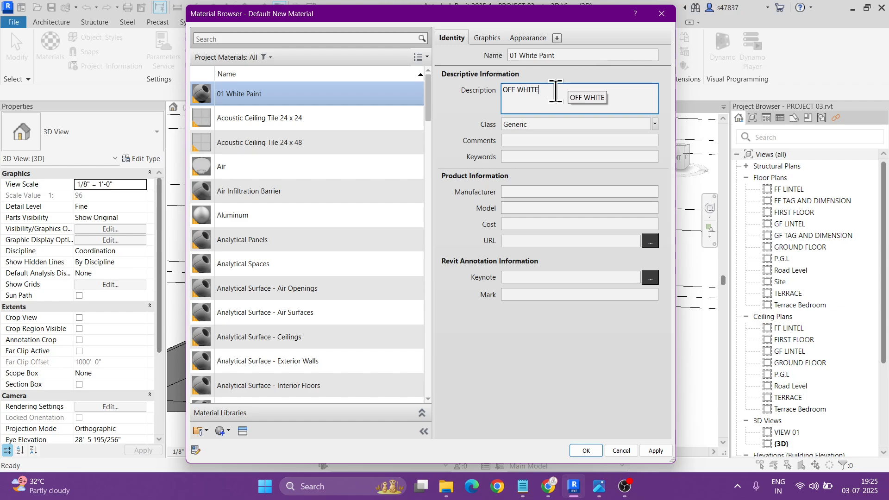
key("Return")
type("250,249,246")
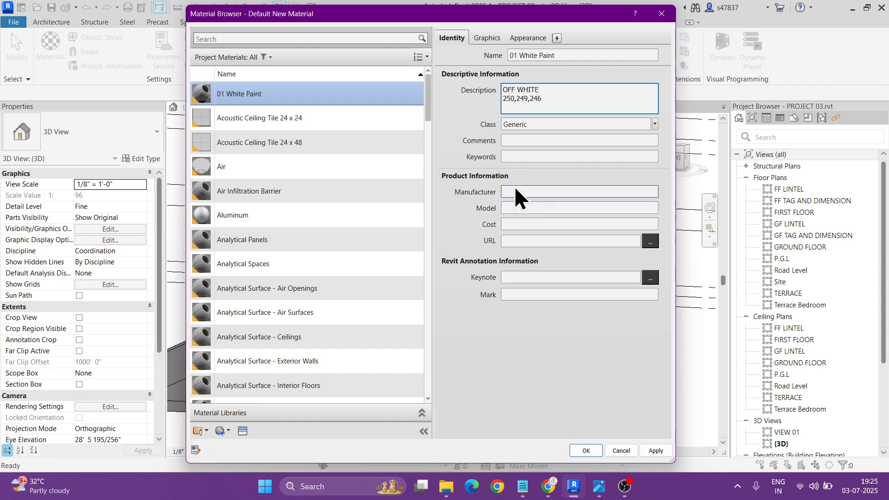
- Enable Use Render Appearance for the shading of 01 White Paint
left_click(485, 37)
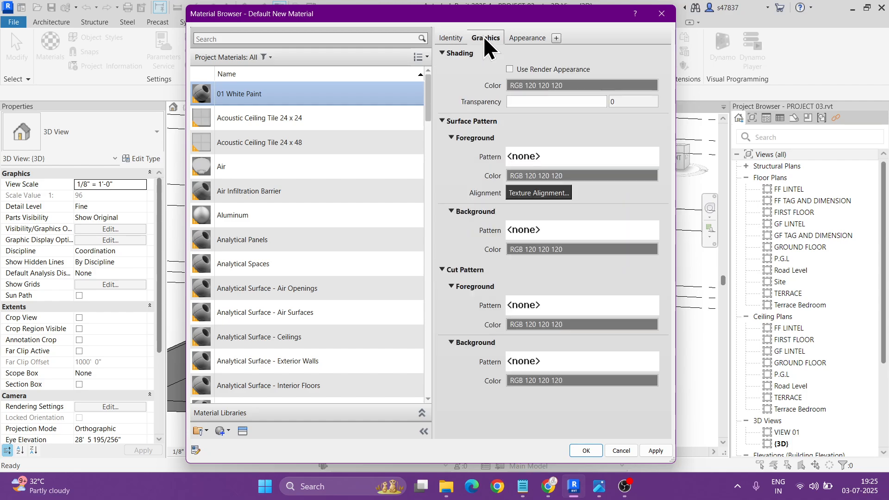
left_click(509, 69)
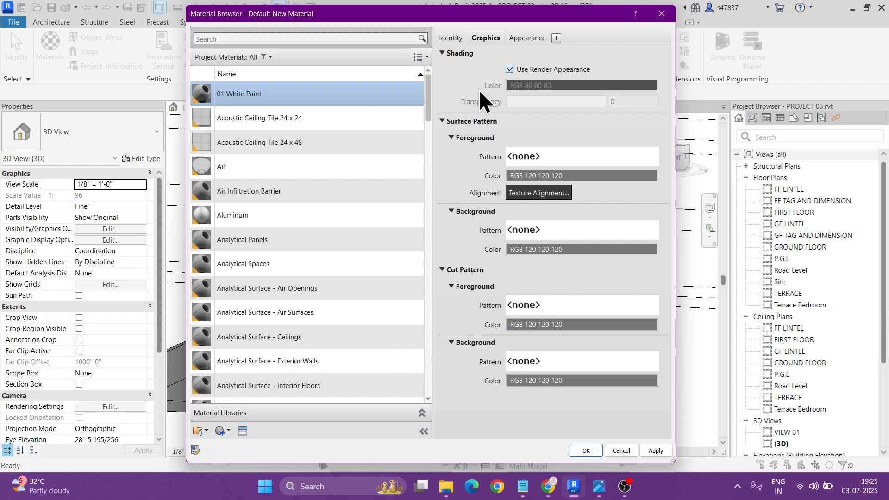
- Set the appearance color of 01 White Paint to RGB 250, 249, 246, checking the code in the note
left_click(520, 40)
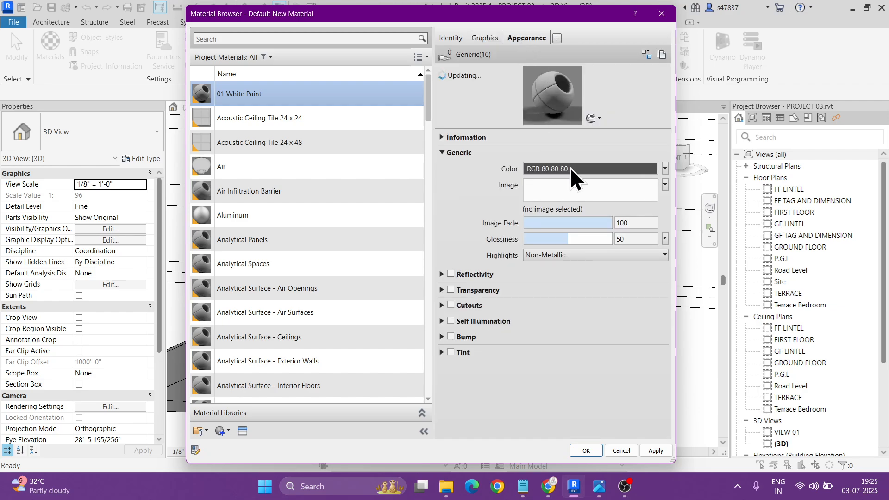
left_click(582, 169)
double_click(542, 268)
key("alt+Tab")
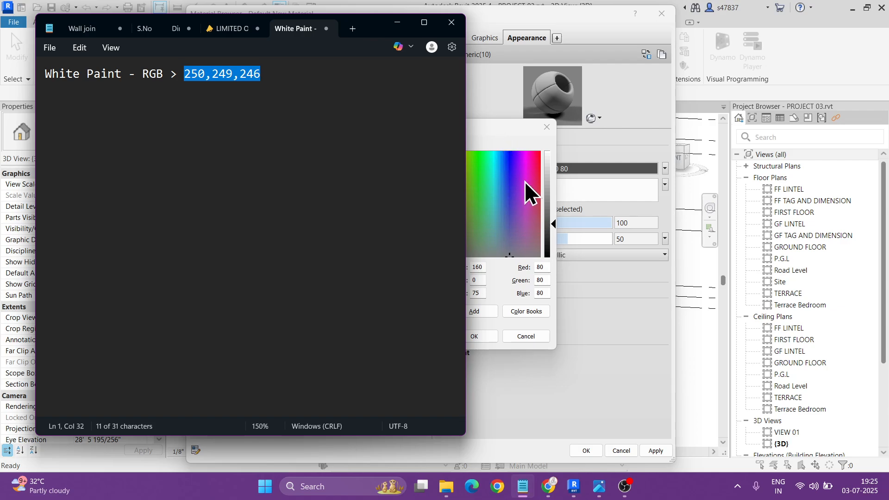
type("2")
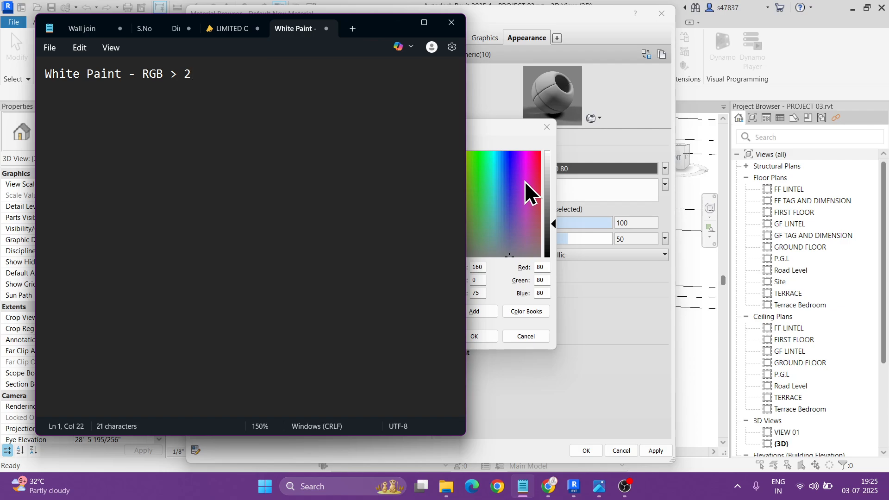
key("ctrl+z")
double_click(547, 268)
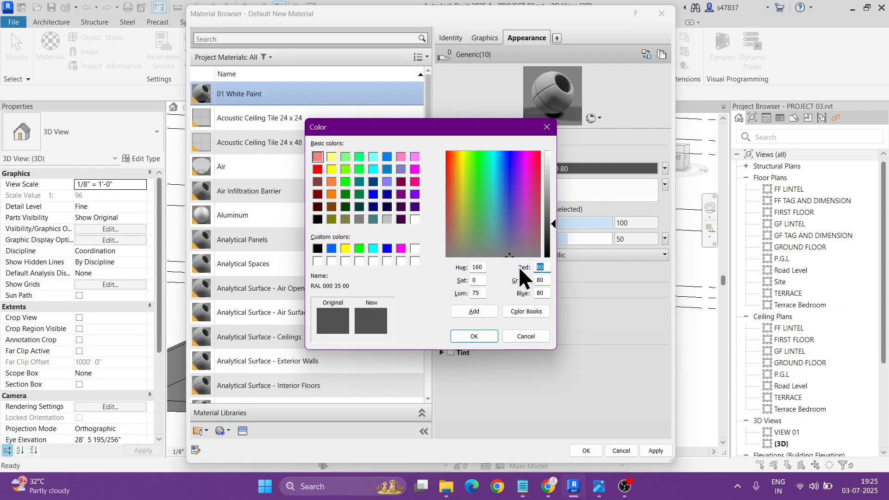
type("250")
left_click(546, 281)
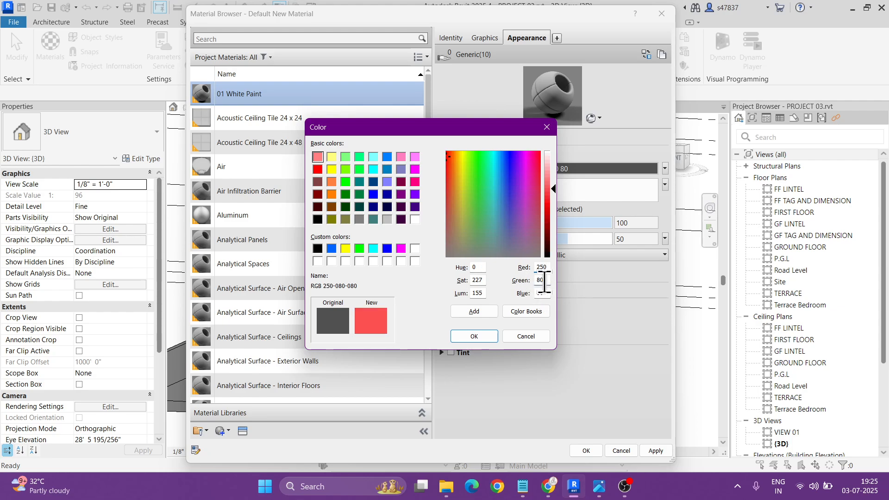
type("249")
double_click(543, 293)
type("246")
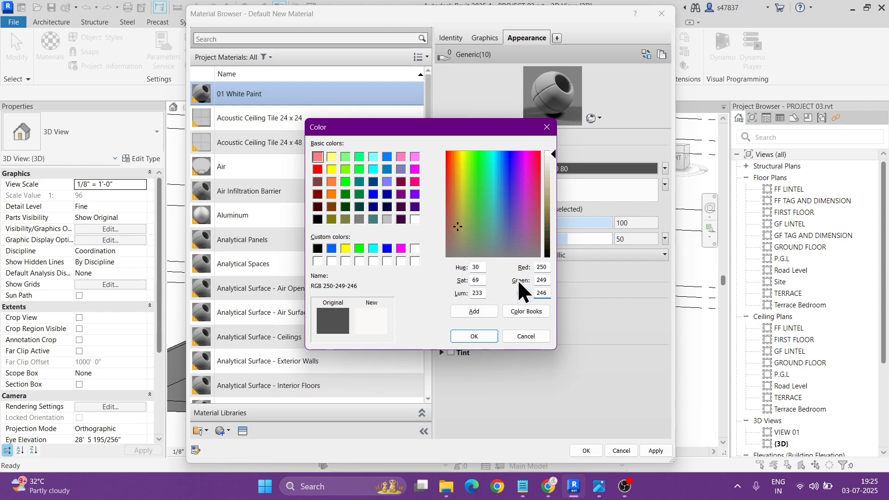
left_click(475, 335)
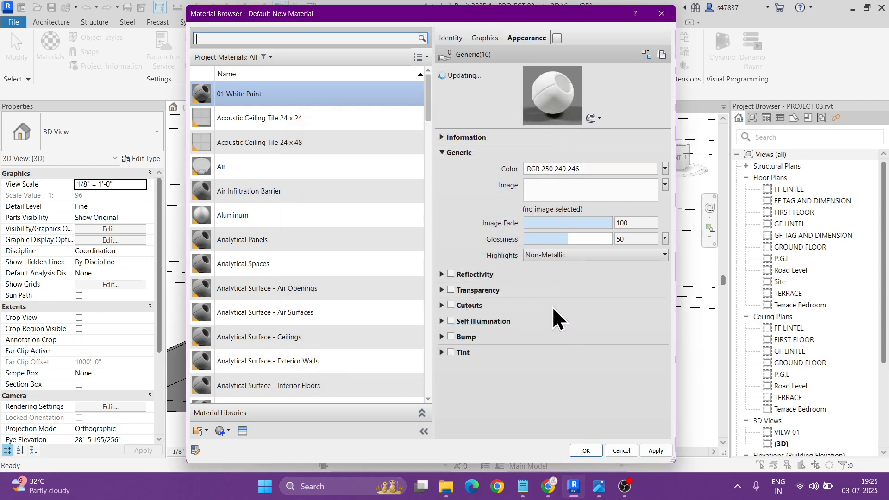
- Enable Reflectivity for the material and set its Direct value to 25
left_click(451, 275)
left_click(618, 290)
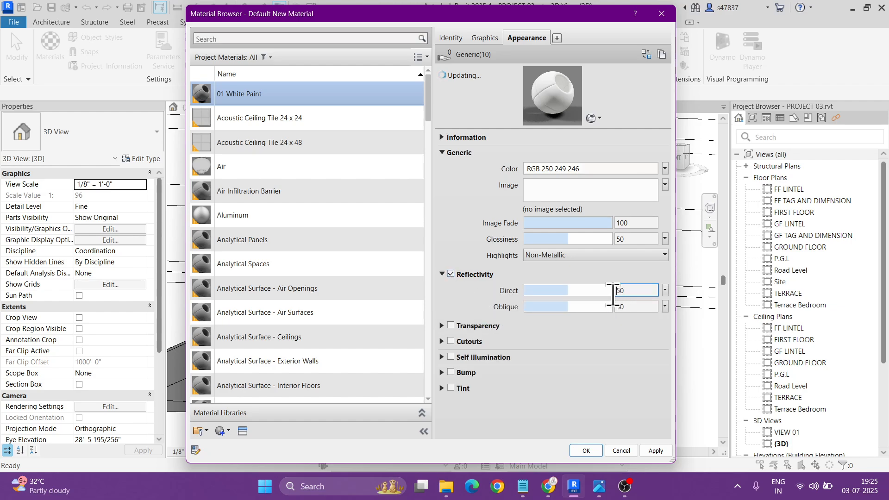
double_click(619, 291)
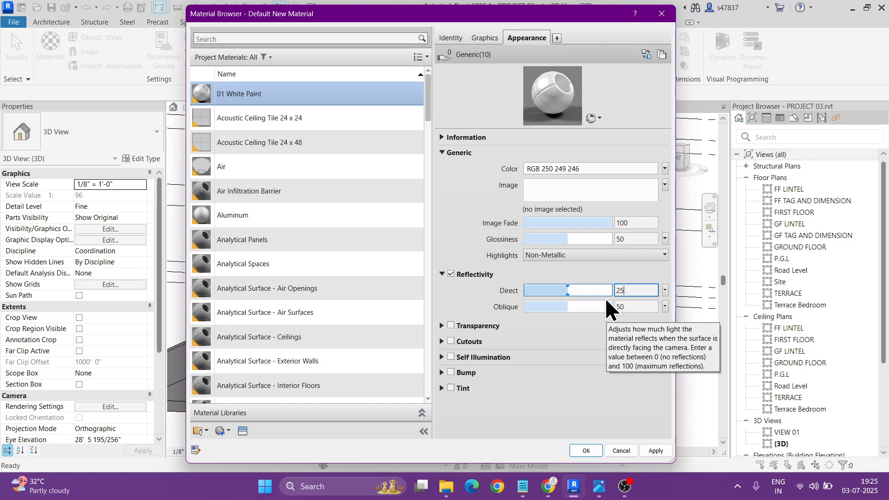
key("Return")
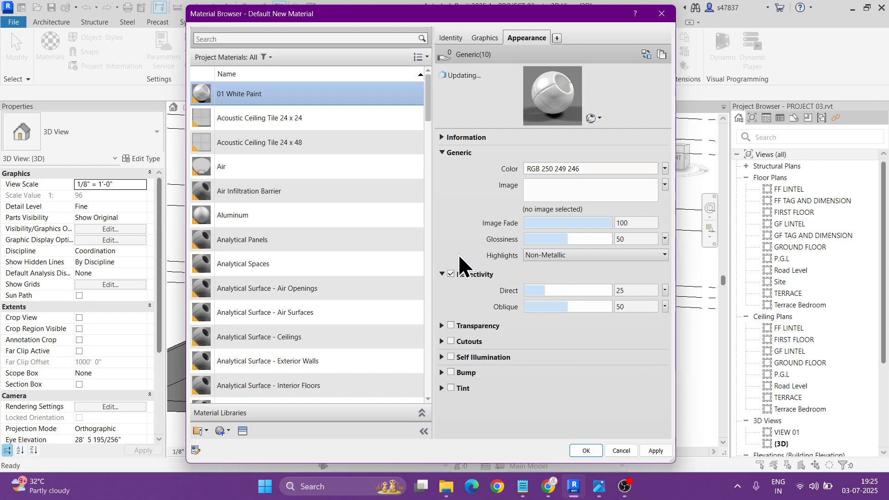
- Enable Bump for 01 White Paint and load Paint bump 01.jpg from the Paint folder in Textures as its image
left_click(451, 371)
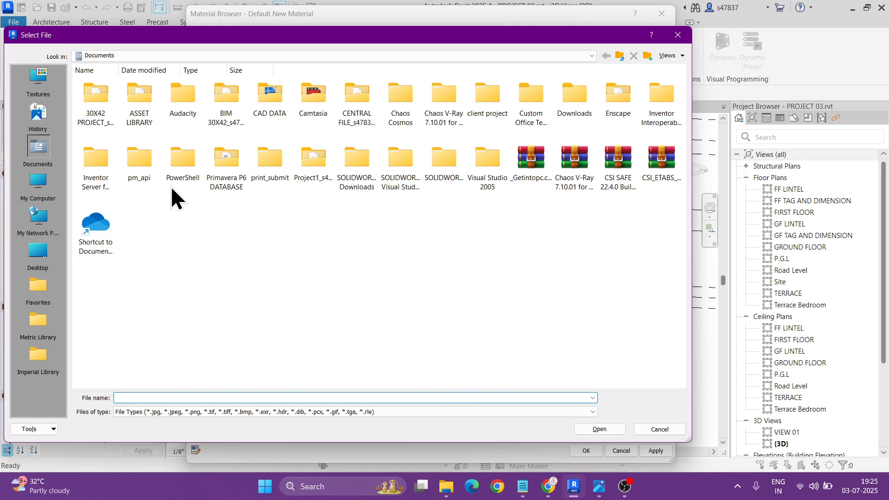
left_click(50, 85)
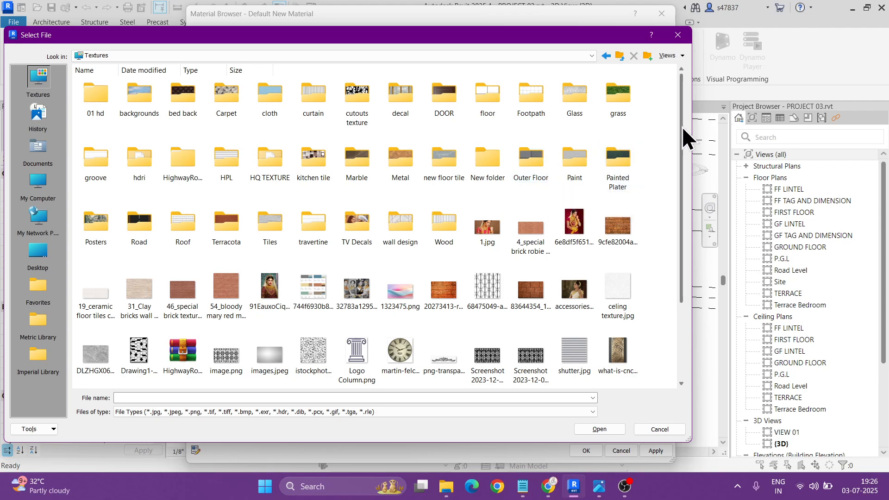
mouse_move(683, 127)
left_mouse_down()
mouse_move(684, 143)
mouse_move(684, 115)
left_mouse_up()
left_click(437, 228)
key("p")
key("p")
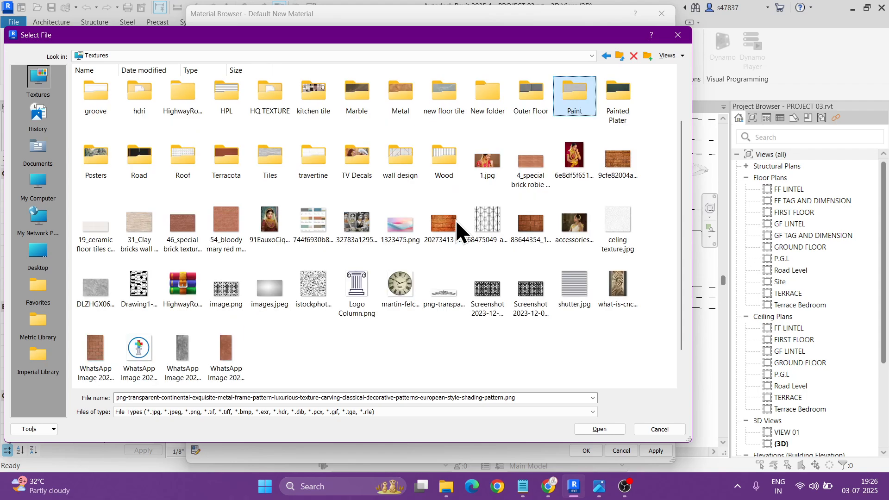
double_click(579, 91)
scroll(377, 216, "up", 2, "ctrl")
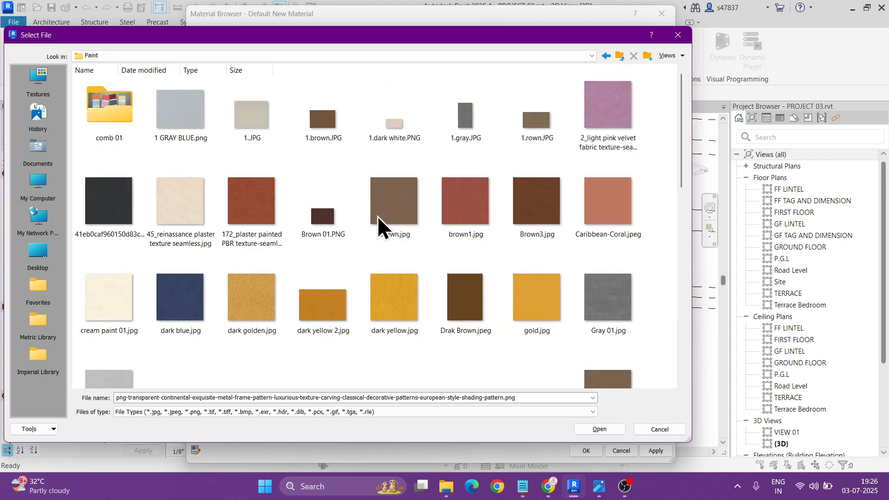
left_click_drag(680, 113, 685, 239)
left_click(385, 227)
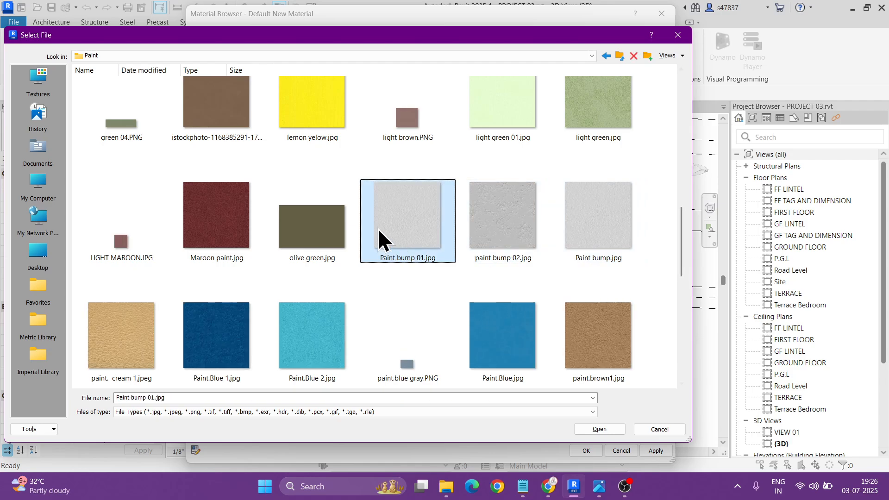
left_click(600, 429)
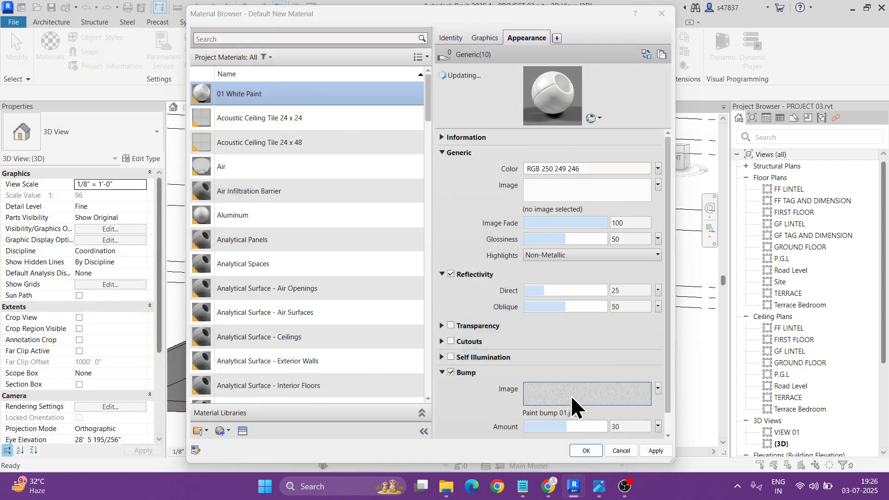
- Set the bump texture's sample size to 2.5 inches in width and height
left_click(571, 396)
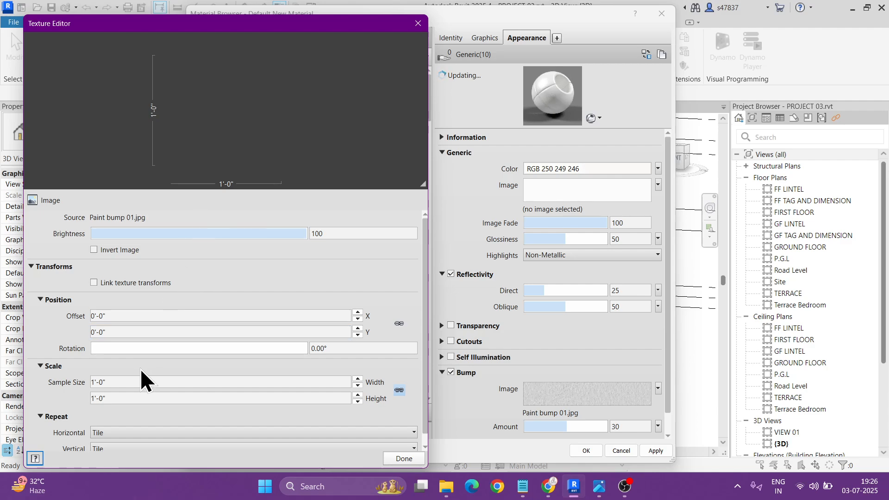
left_click(134, 381)
type("0.2")
key("Return")
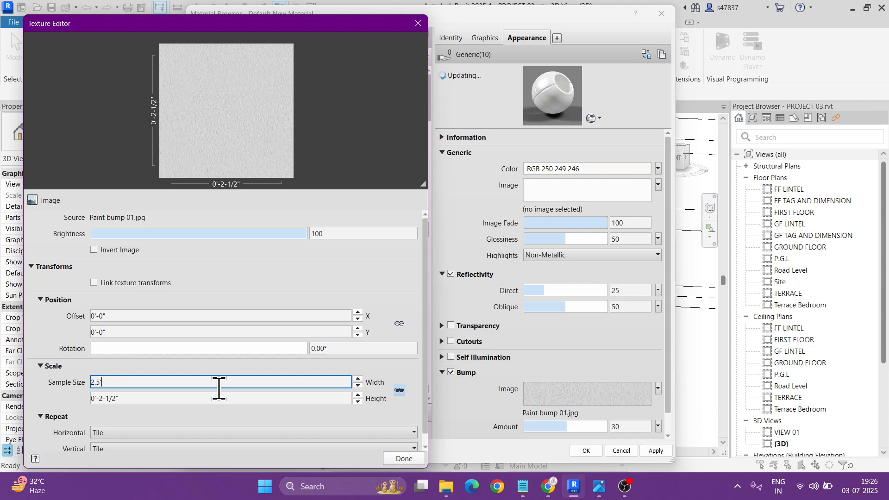
left_click(401, 458)
- Set the bump amount to 15 and accept the changes to 01 White Paint
double_click(625, 426)
type("15")
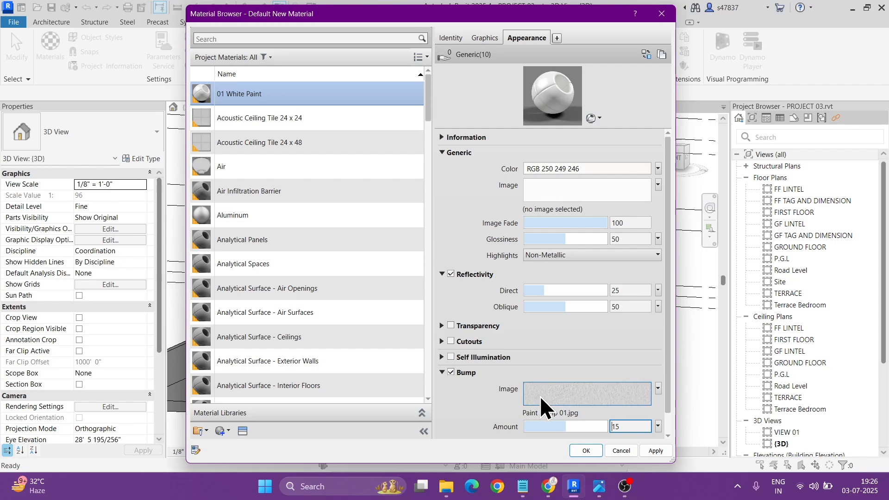
left_click(584, 451)
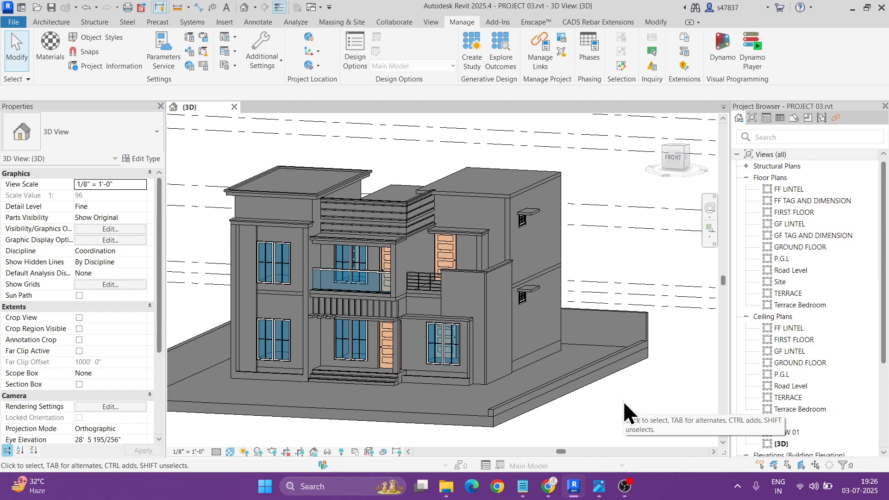
- Switch to Notepad and add a material heading marked with >> below the last Revit template item in the Wall join note
scroll(624, 399, "up", 2)
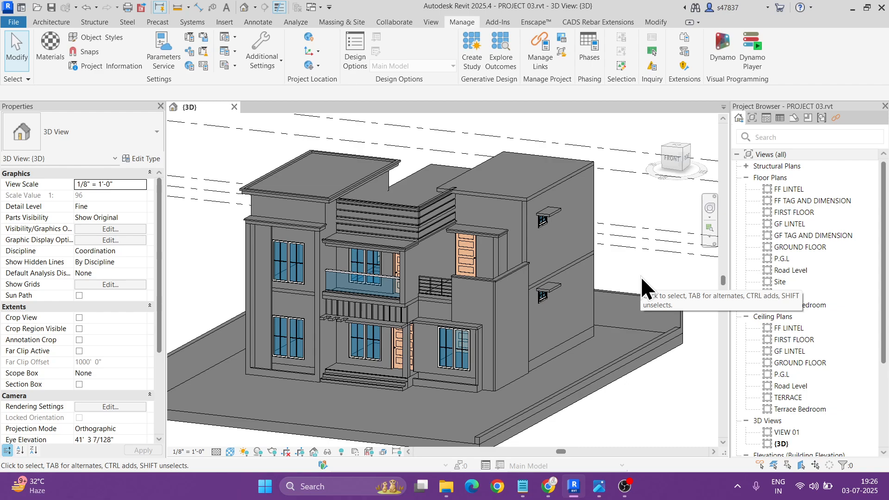
left_click(519, 488)
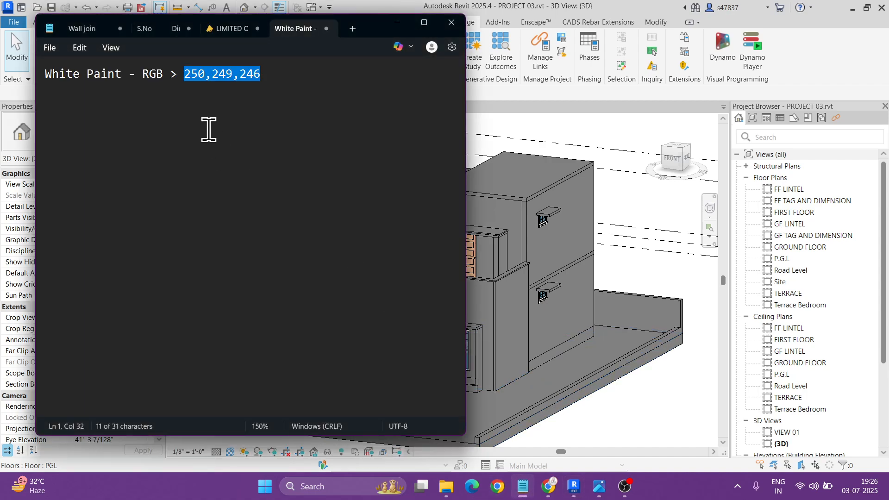
left_click(105, 31)
left_click(347, 305)
key("Return")
key("Return")
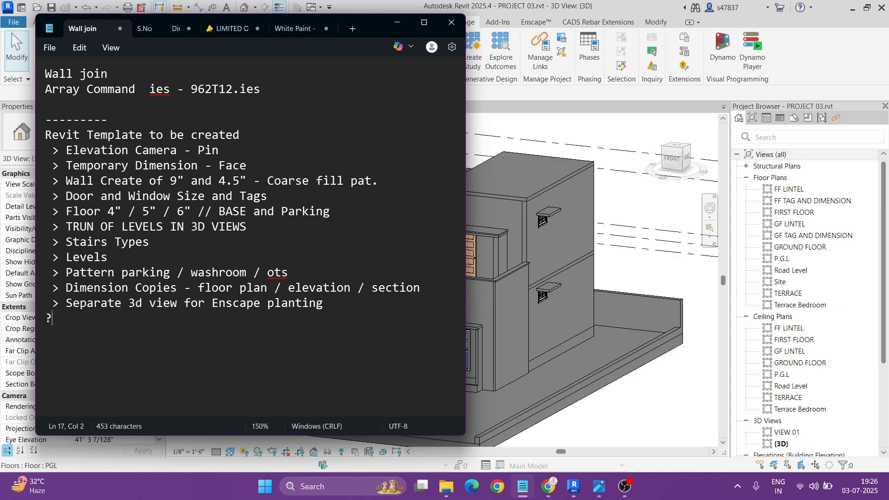
type(">>Materail")
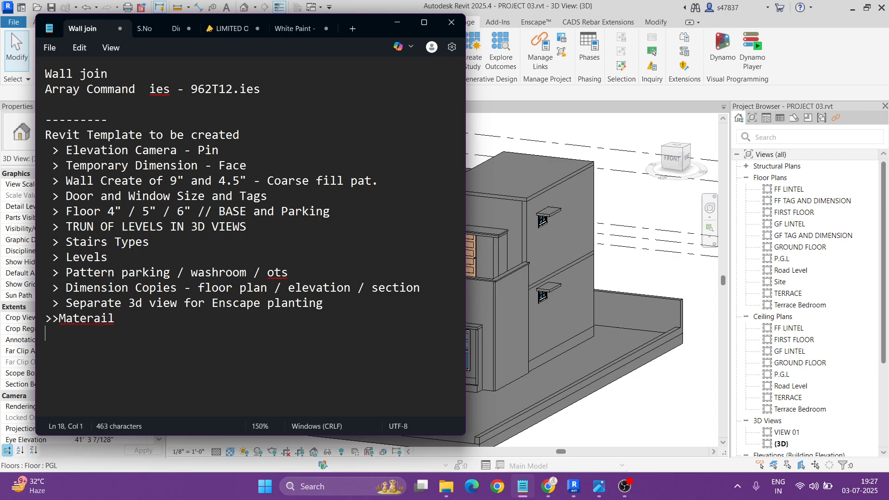
- Correct the heading to "Material", add the indented line "White Paint - RGB 250,249,246" beneath it, and return to Revit
key("BackSpace")
key("BackSpace")
key("BackSpace")
key("BackSpace")
type("ial \tWh")
type("ite Paint - RGB")
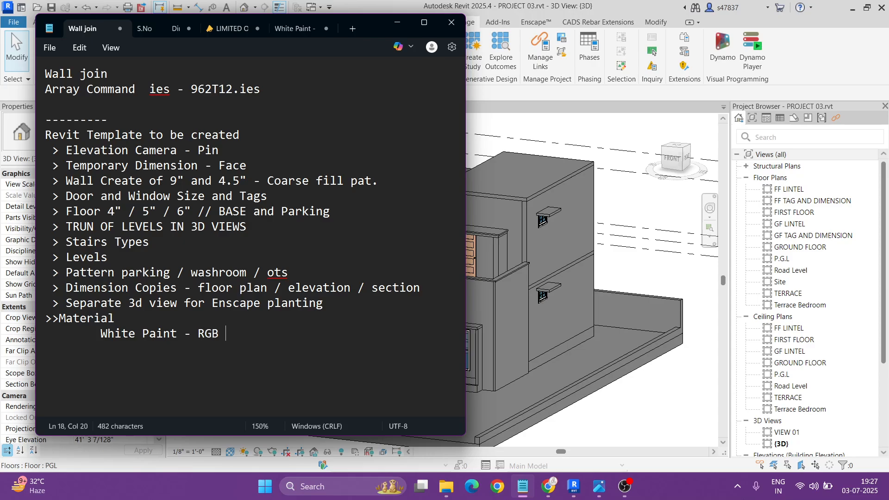
type("250,249,246")
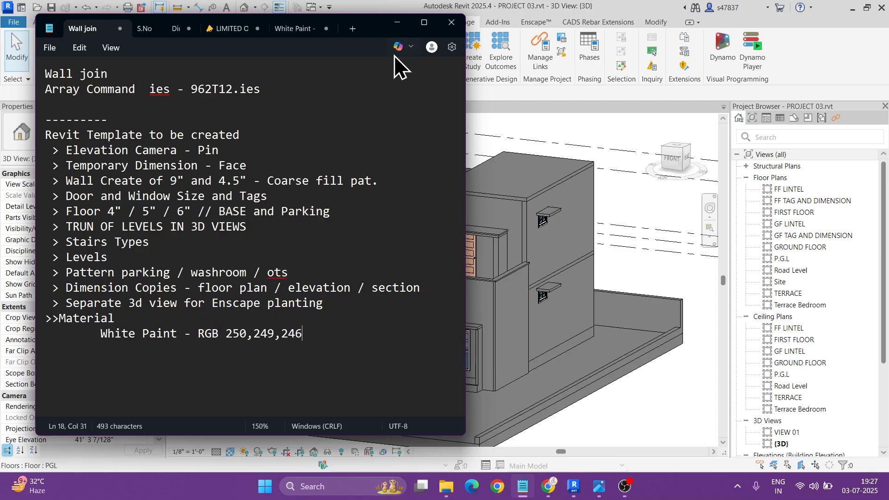
left_click(398, 23)
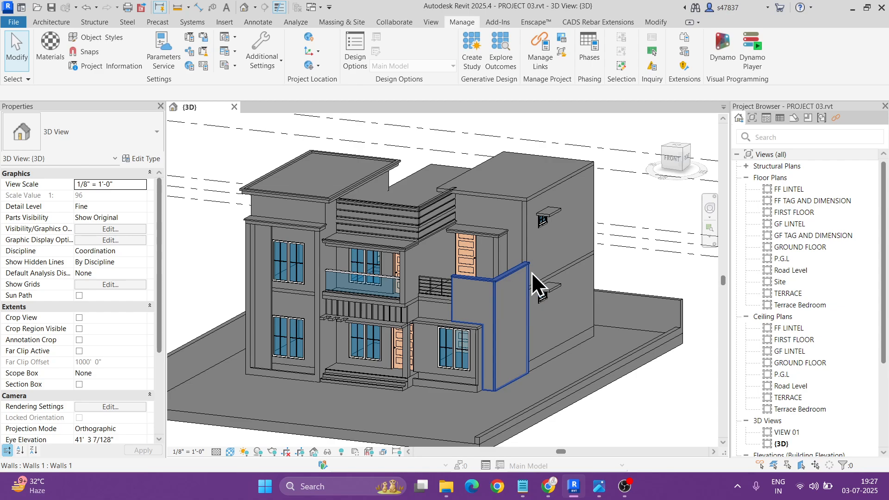
- Assign 01 White Paint to the structure layer of the WALL 9" type, using the upper side wall
left_click(567, 233)
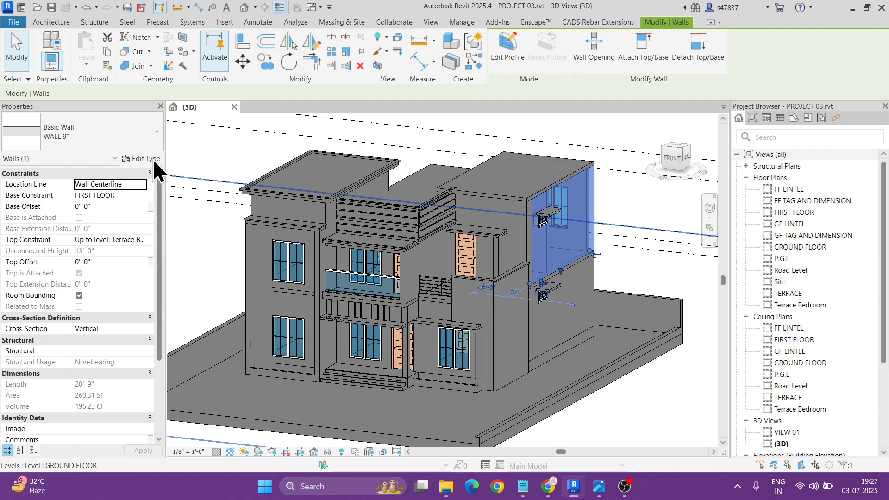
left_click(153, 159)
left_click(447, 184)
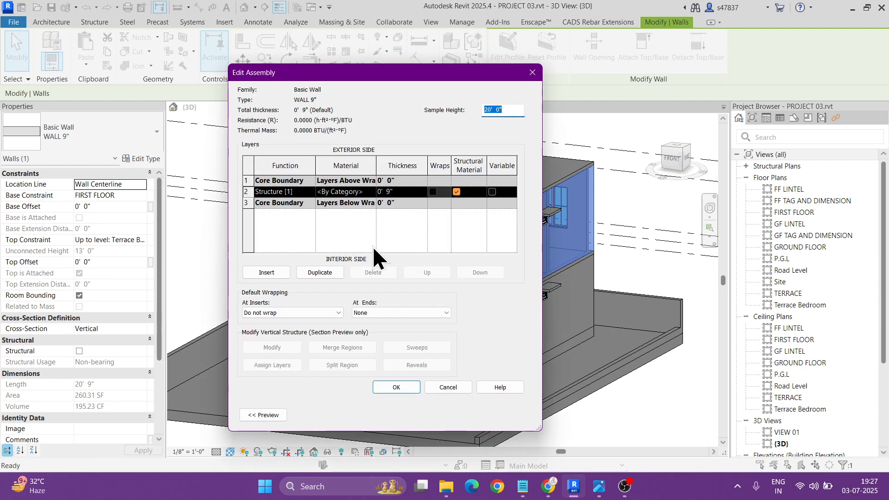
left_click(373, 193)
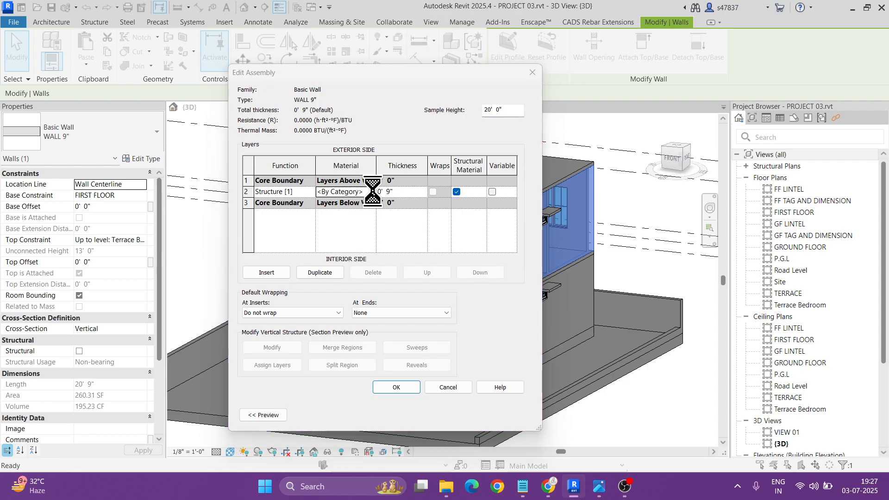
left_click(373, 192)
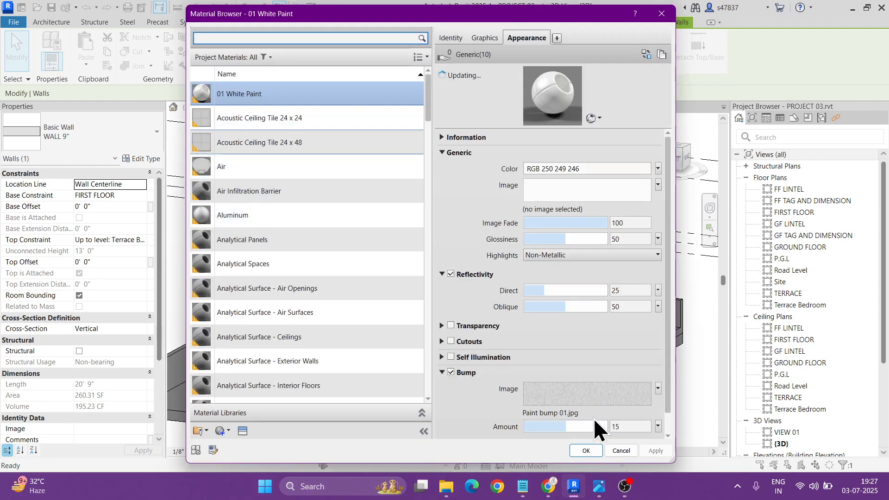
left_click(587, 450)
left_click(397, 387)
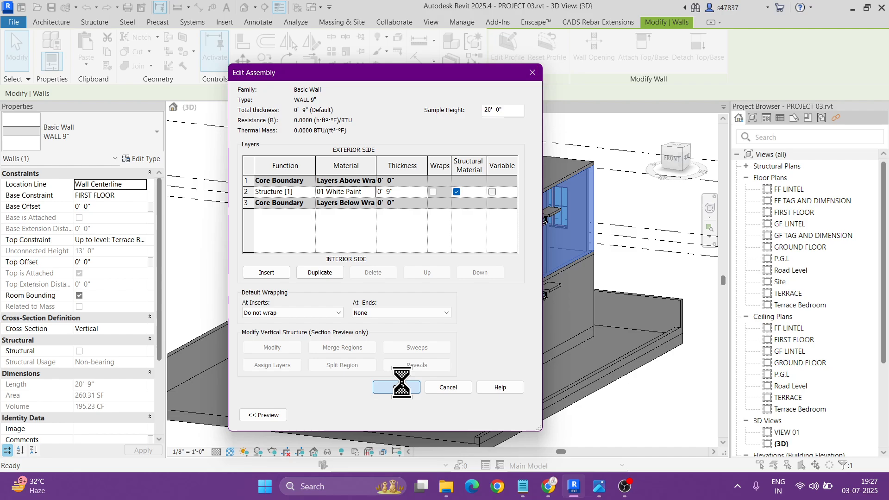
left_click(425, 411)
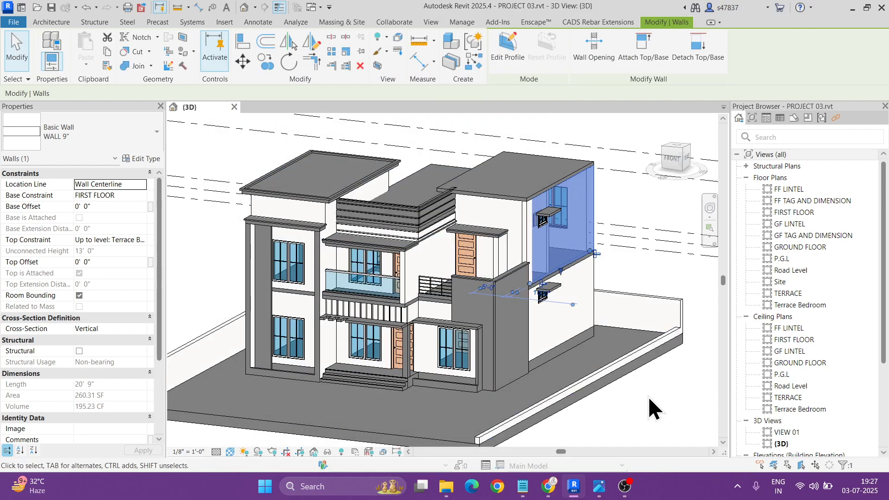
left_click(648, 396)
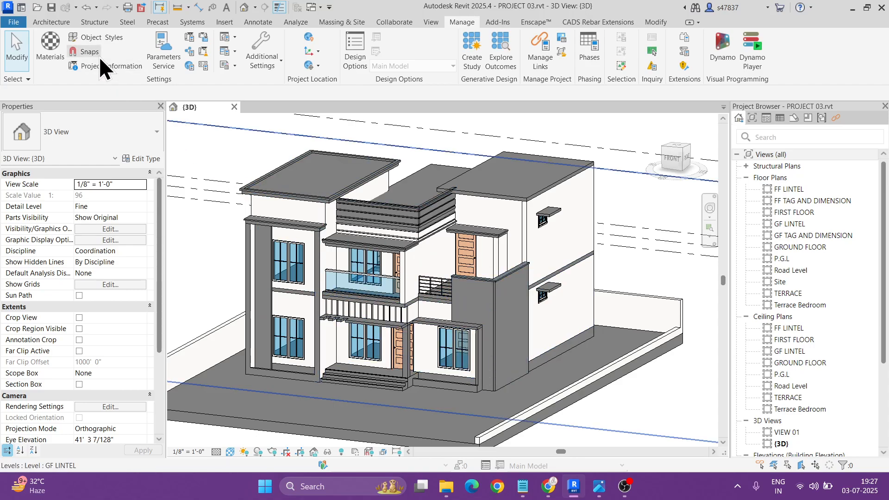
- Assign 01 White Paint to the structure layer of the WALL 4.5" type without drawing a wall
left_click(56, 23)
key("w")
key("a")
left_click(105, 138)
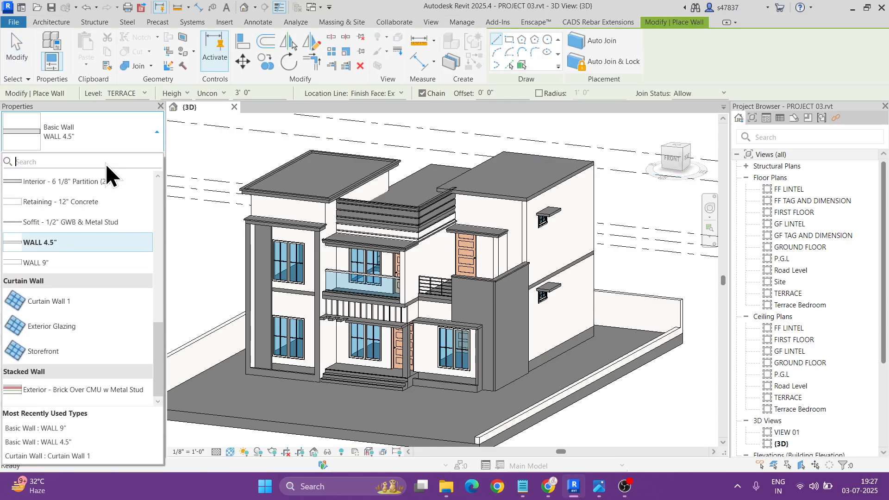
left_click(71, 237)
left_click(136, 158)
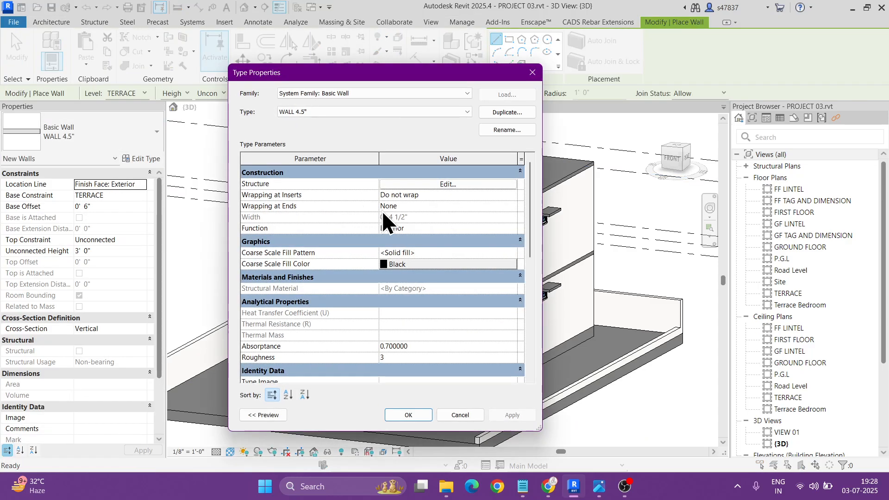
left_click(445, 183)
left_click(372, 192)
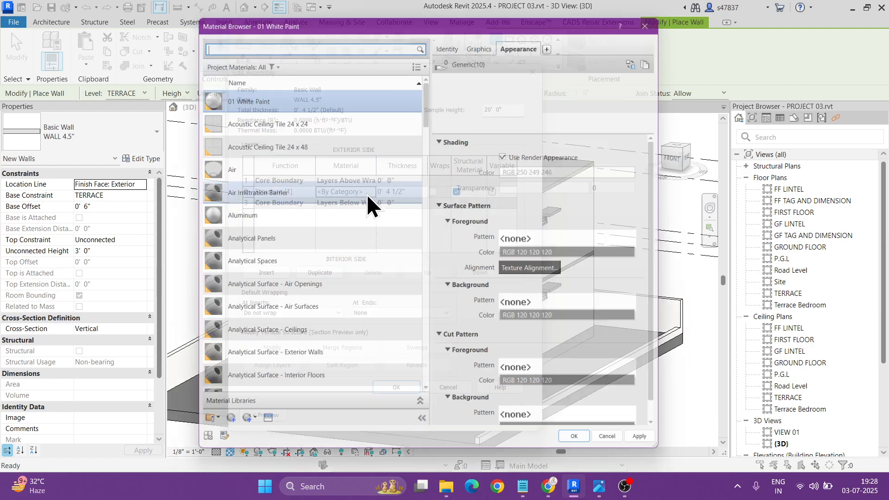
left_click(259, 100)
left_click(590, 449)
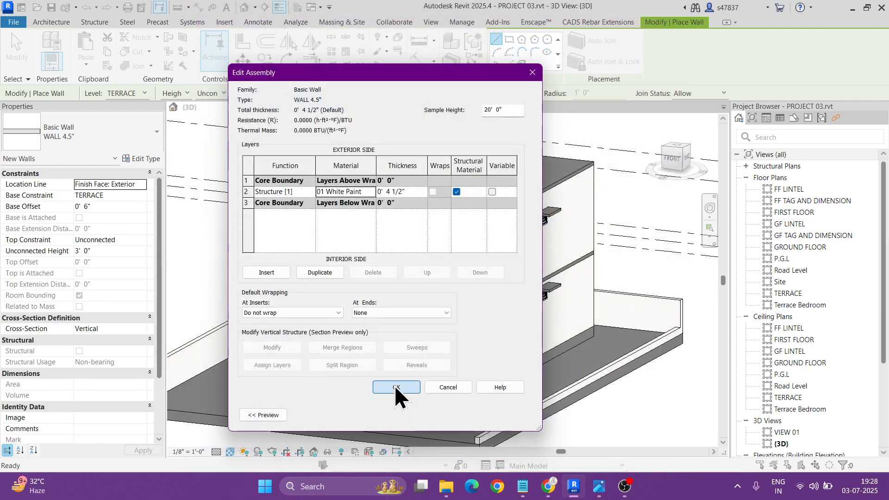
left_click(396, 388)
left_click(411, 416)
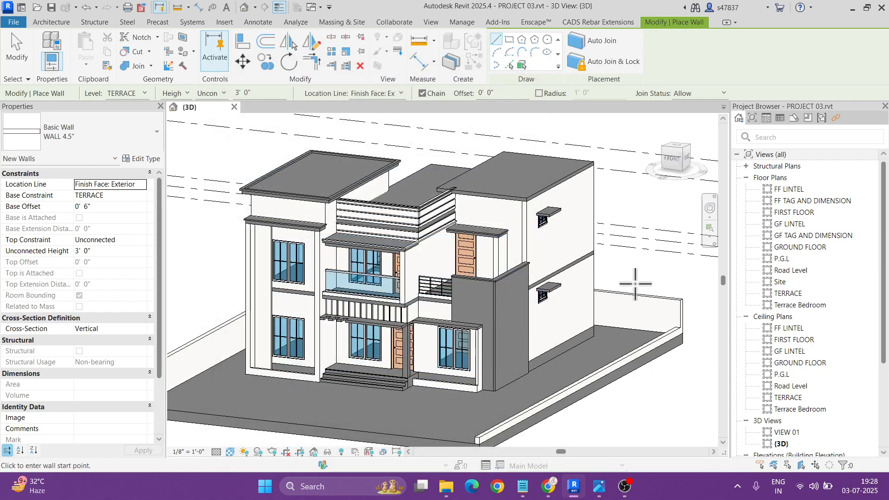
key("Escape")
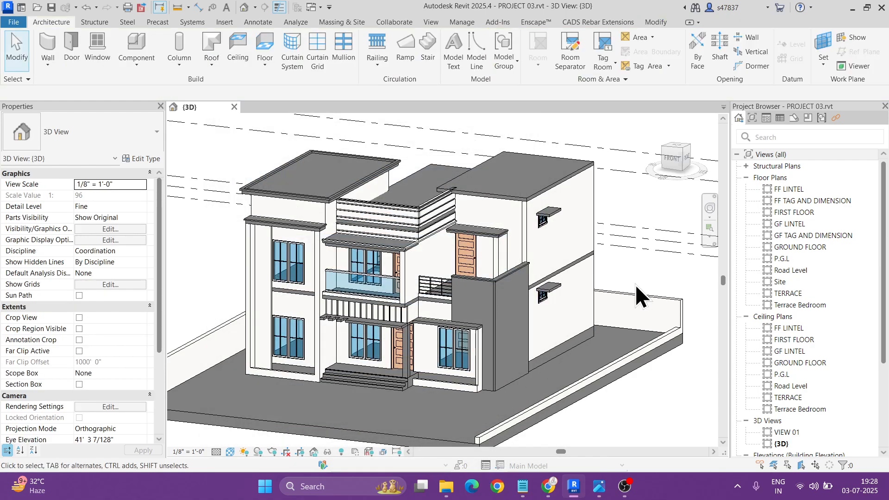
- Assign 01 White Paint to the structure layer of the FLOOR 6" type, using the terrace floor
left_click(404, 189)
left_click(144, 159)
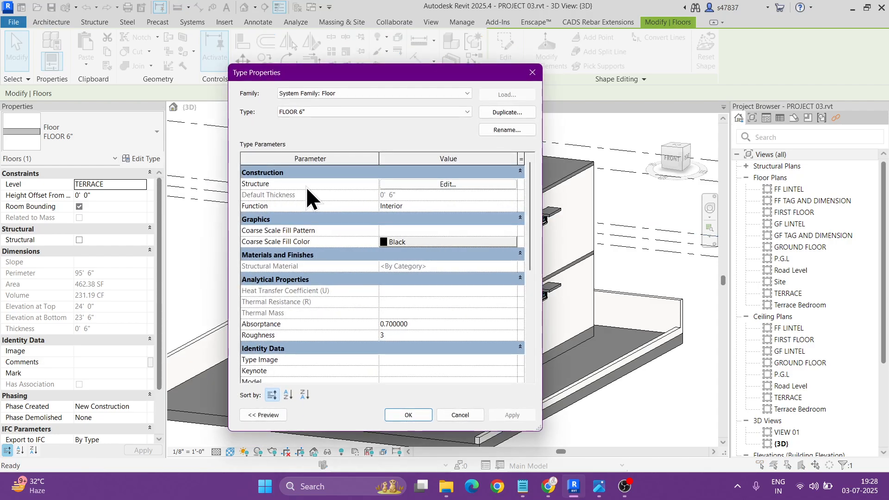
left_click(448, 183)
left_click(366, 192)
left_click(371, 191)
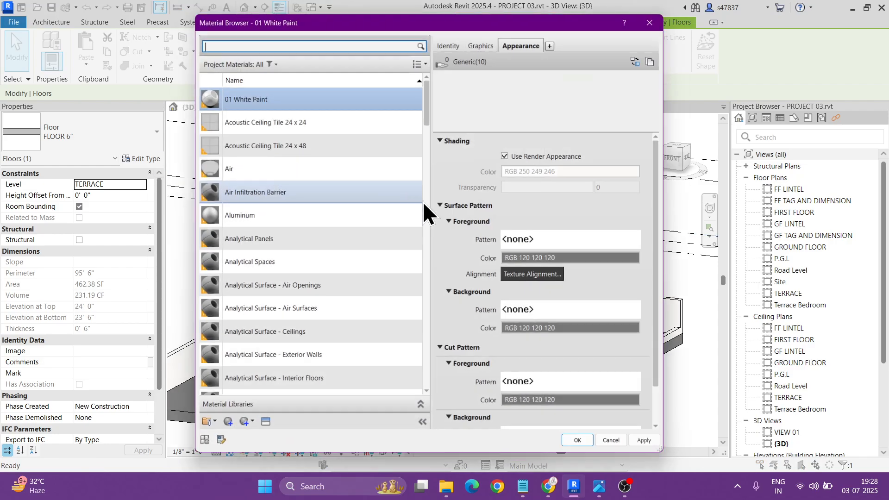
left_click(582, 439)
left_click(399, 388)
left_click(401, 415)
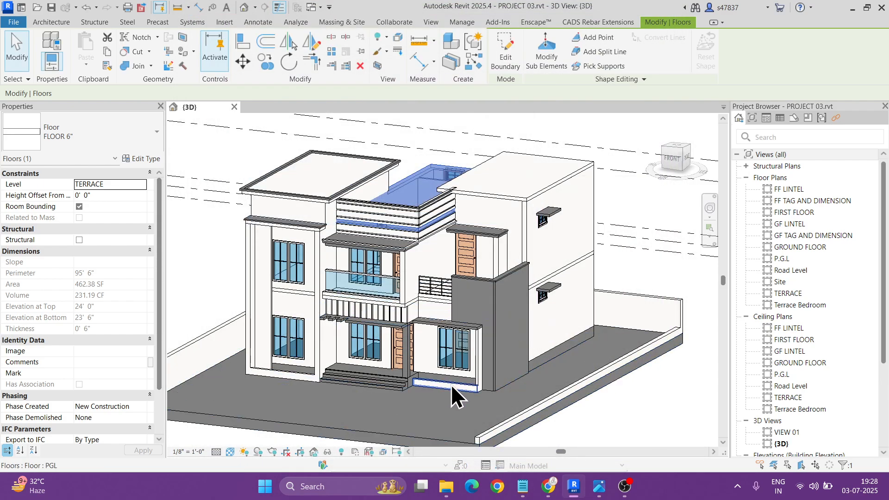
left_click(645, 276)
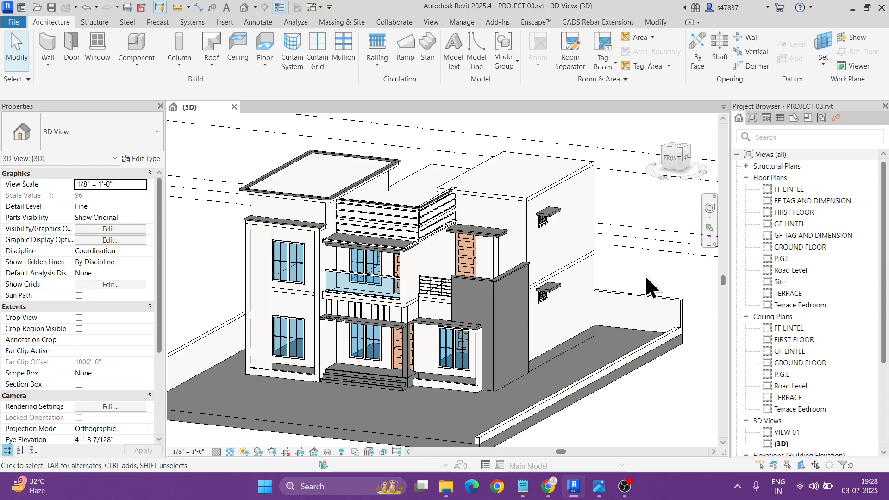
middle_click_drag(497, 227, 455, 153, "shift")
left_click_drag(456, 153, 417, 223)
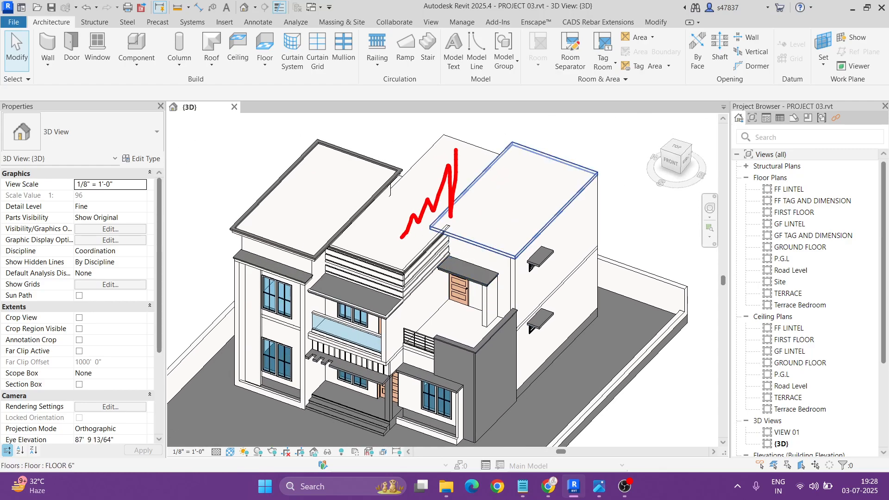
- Examine the white-painted roof slabs and adjoining walls from below and above
key("Escape")
mouse_move(405, 252)
middle_mouse_down("shift")
mouse_move(426, 148)
mouse_move(457, 136)
middle_mouse_up("shift")
scroll(458, 139, "up", 5)
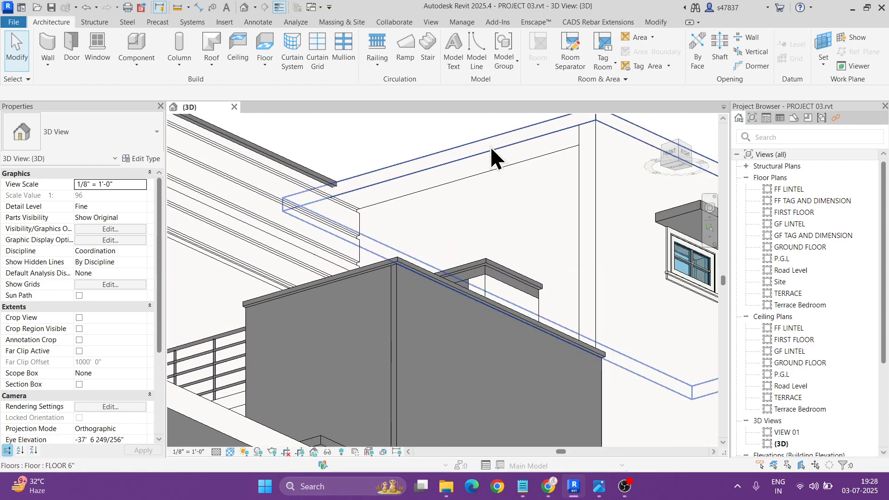
scroll(486, 190, "down", 5)
middle_click_drag(485, 188, 508, 353, "shift")
mouse_move(461, 242)
left_mouse_down()
mouse_move(463, 288)
mouse_move(576, 248)
left_mouse_up()
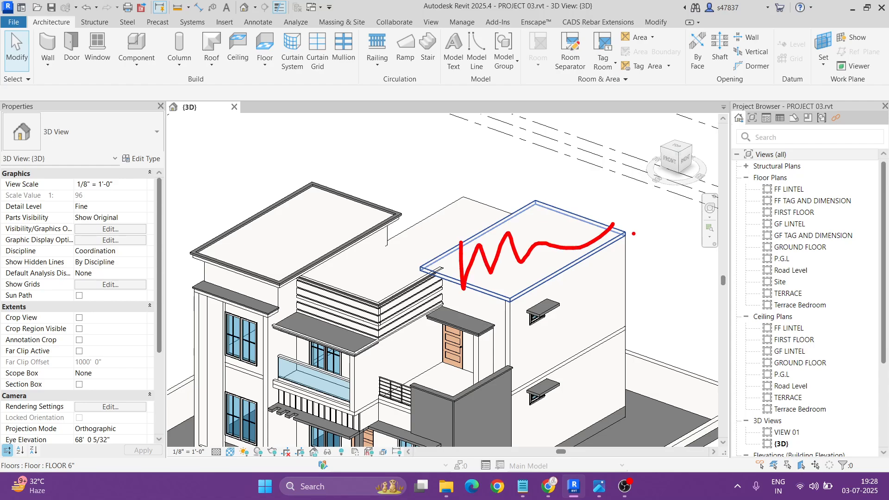
key("Escape")
middle_click_drag(554, 333, 593, 298)
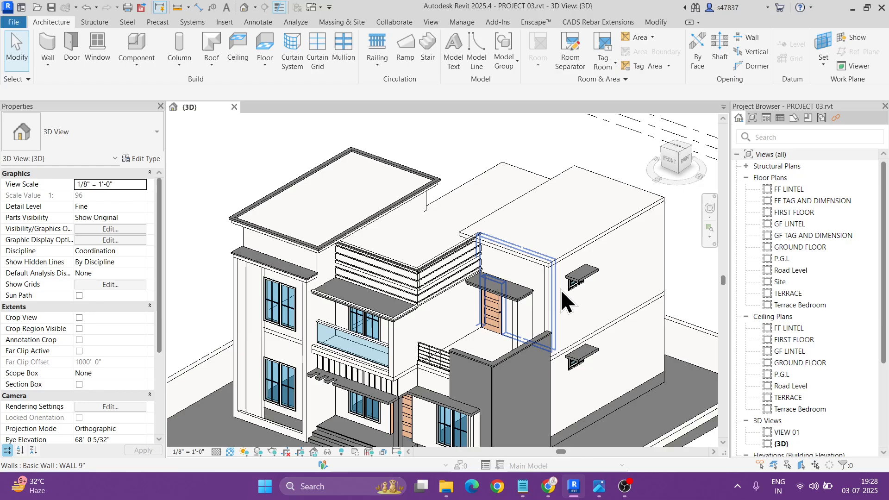
middle_click_drag(510, 333, 516, 308)
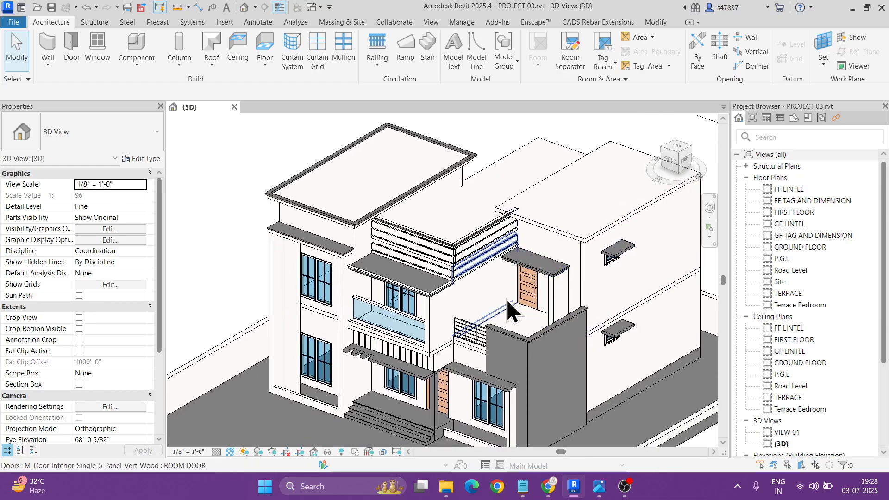
- Assign 01 White Paint to the structure layer of the LINTEL SLAB floor type, using the slab above the balcony window
scroll(410, 309, "up", 5)
left_click(413, 255)
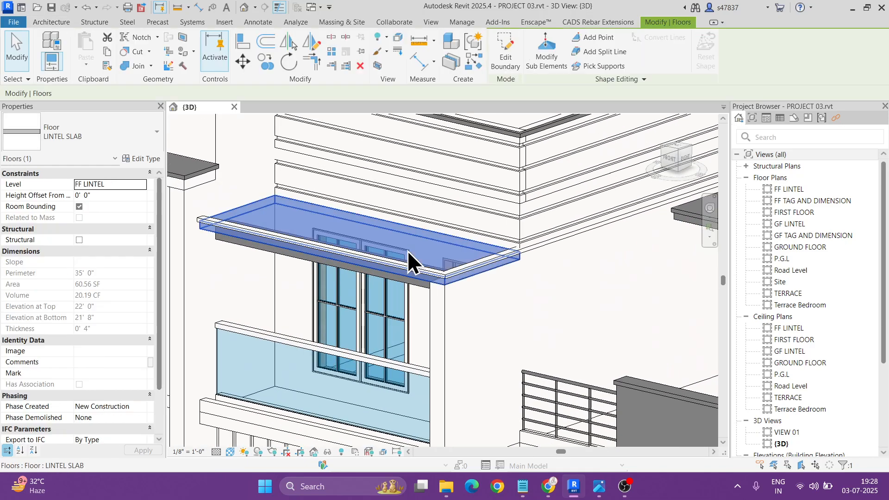
left_click(145, 159)
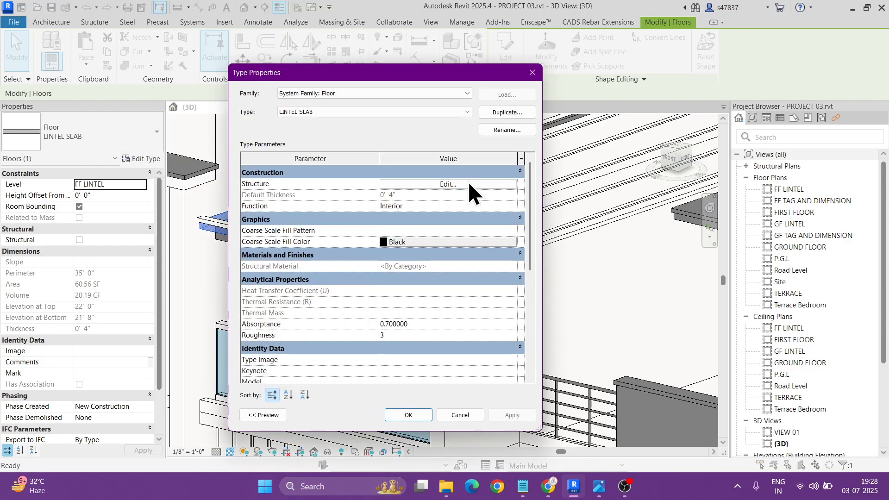
left_click(469, 182)
left_click(372, 191)
left_click(371, 191)
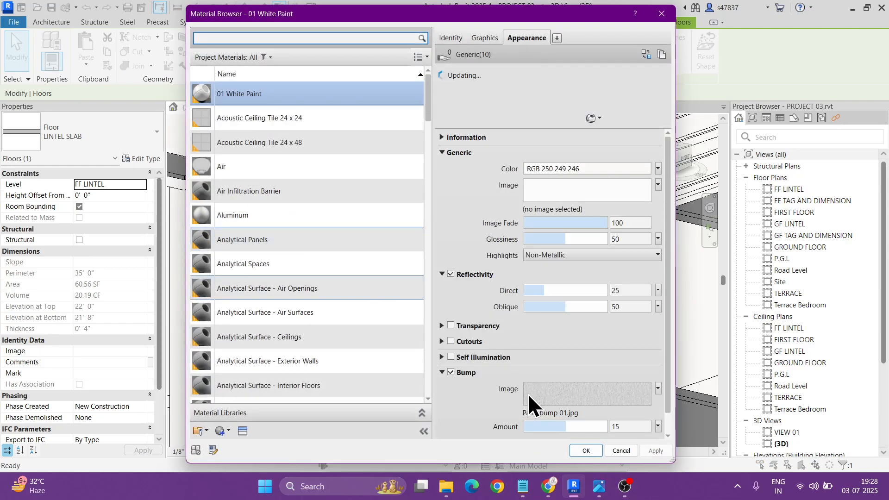
left_click(586, 451)
left_click(399, 386)
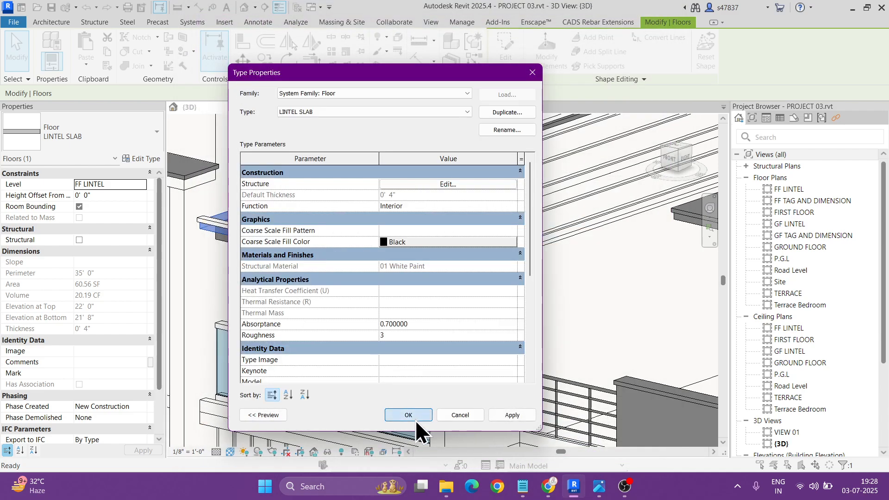
left_click(414, 414)
key("Escape")
scroll(447, 237, "down", 5)
scroll(548, 231, "up", 6)
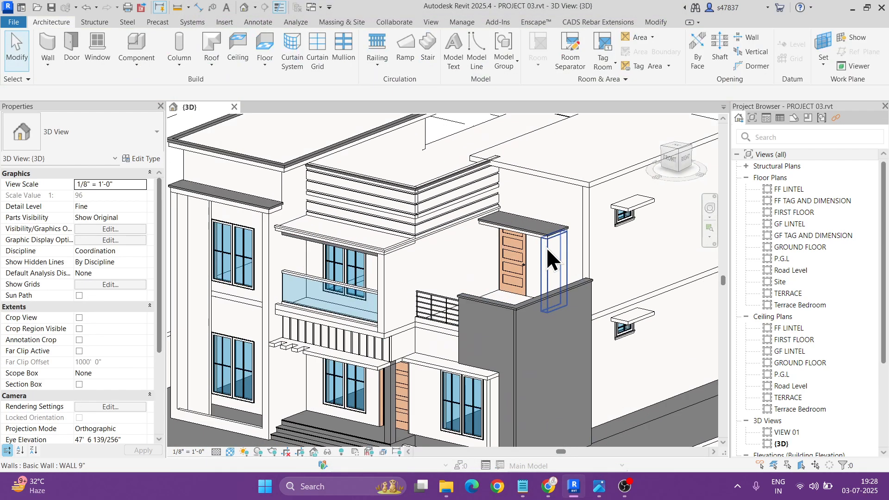
left_click(547, 231)
scroll(292, 225, "down", 5)
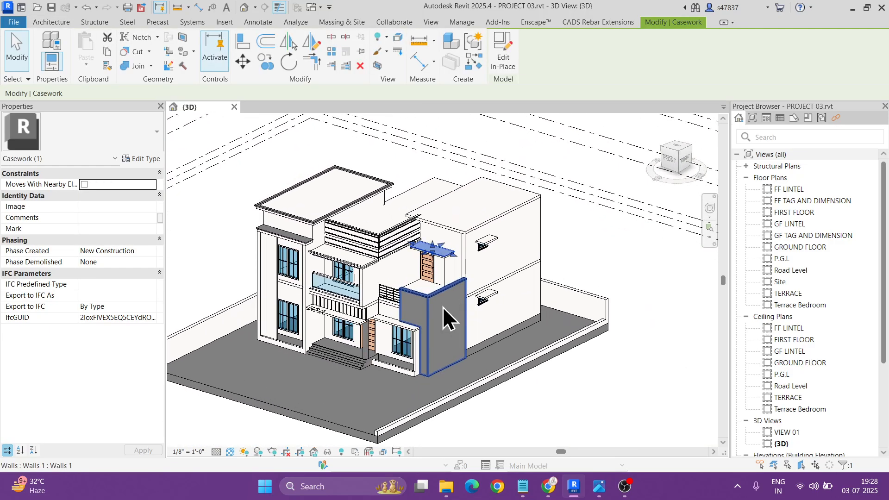
key("Escape")
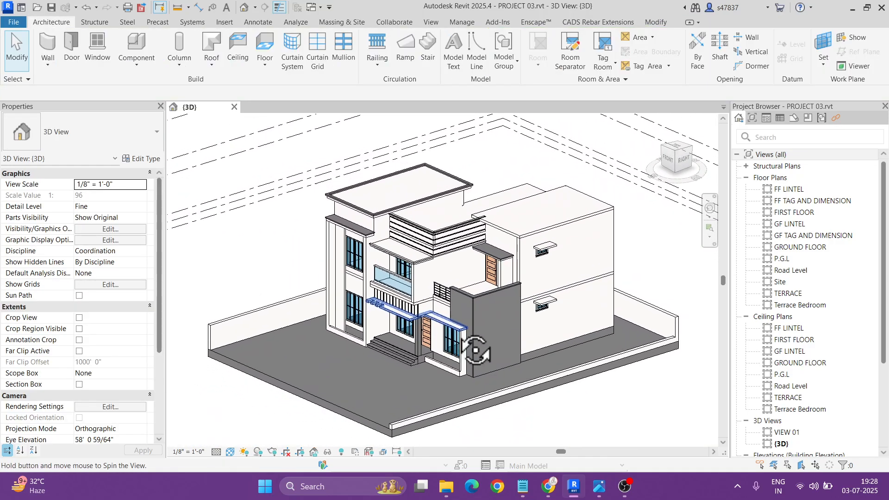
- Assign 01 White Paint to the structure layer of the BASE 3' floor type, using the plinth along the side wall
scroll(540, 368, "up", 5)
left_click(532, 327)
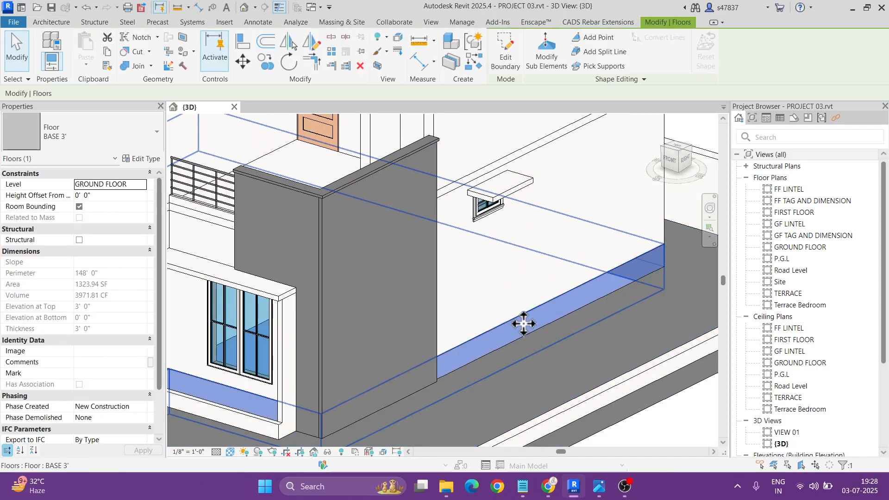
left_click(144, 159)
left_click(452, 186)
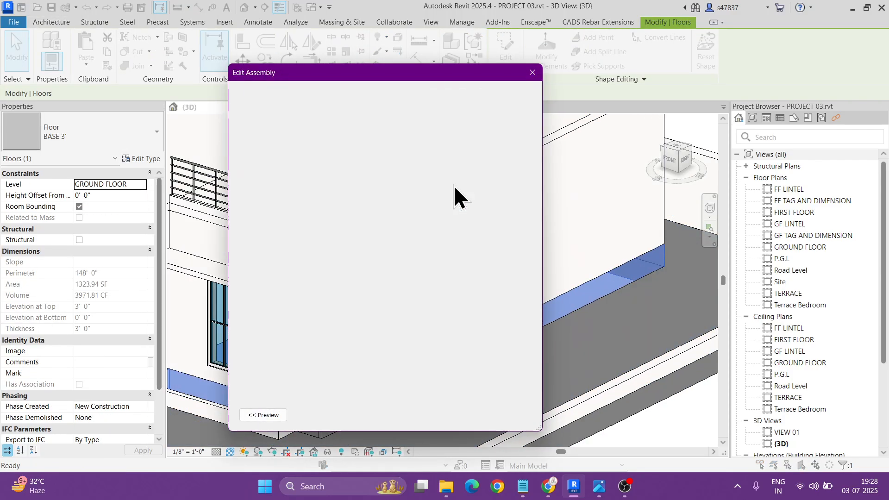
left_click(366, 191)
left_click(370, 191)
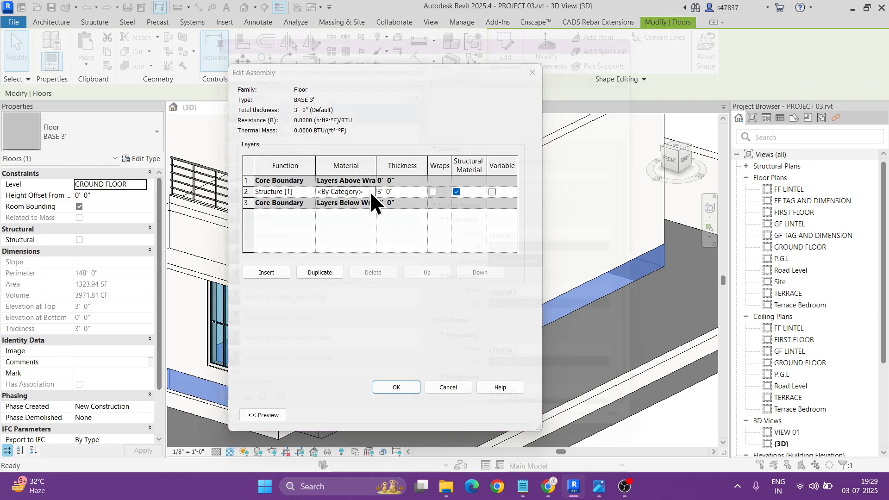
left_click(585, 450)
left_click(399, 387)
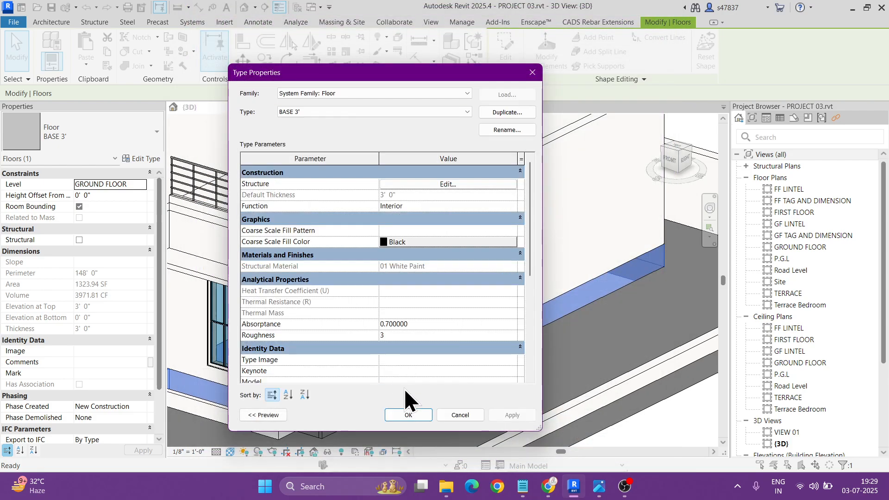
left_click(410, 412)
key("Escape")
- Review the whole model, then the annotated and original reference house images, to identify the next finish
scroll(444, 368, "down", 5)
mouse_move(534, 302)
middle_mouse_down("shift")
mouse_move(639, 328)
mouse_move(542, 303)
mouse_move(616, 306)
mouse_move(540, 312)
middle_mouse_up("shift")
middle_click_drag(562, 346, 561, 329, "shift")
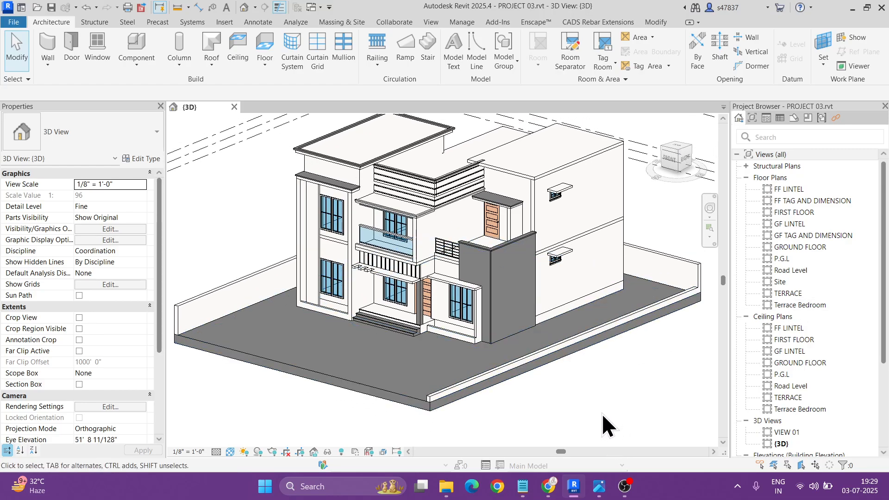
mouse_move(599, 486)
left_click(649, 433)
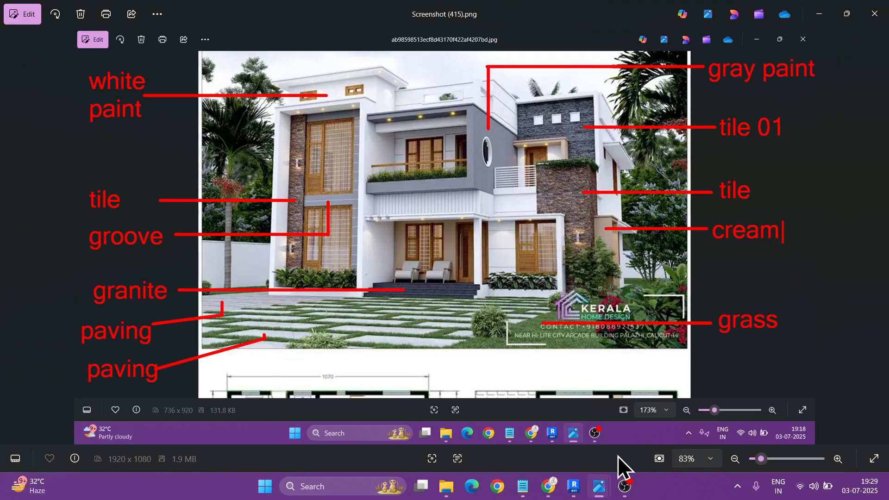
scroll(482, 127, "up", 3)
scroll(577, 306, "down", 3)
scroll(474, 144, "up", 1)
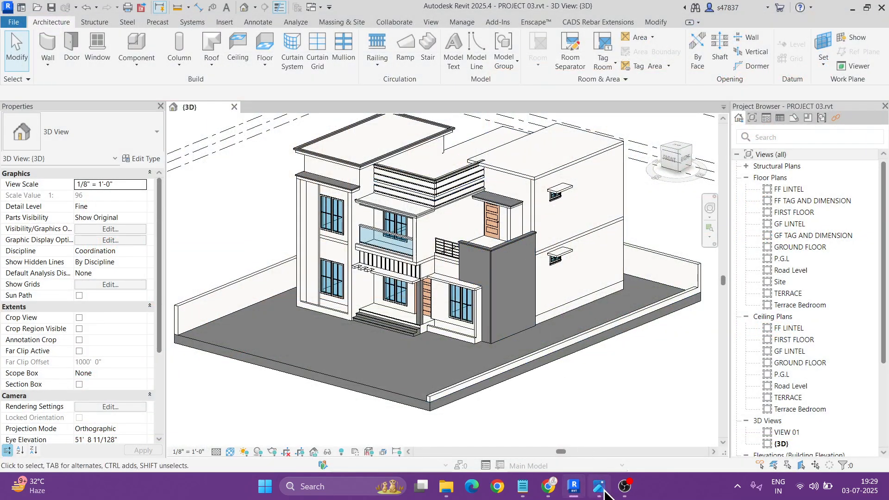
left_click(601, 488)
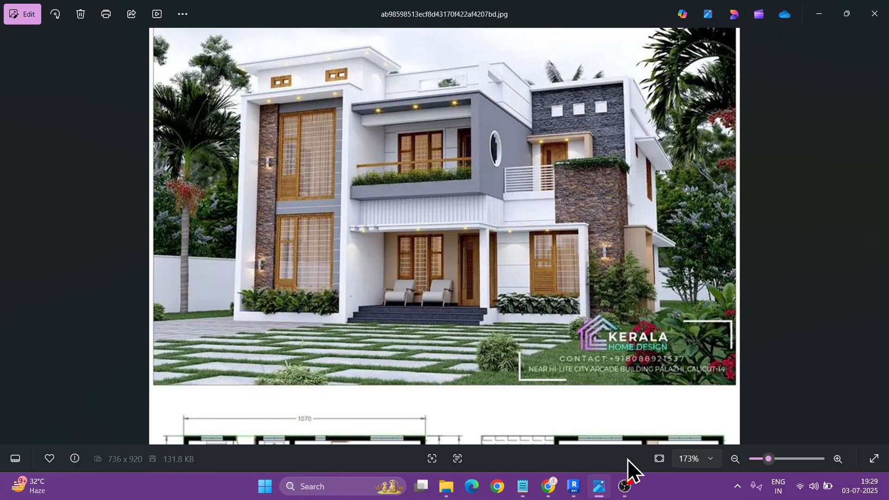
- Switch to Chrome and search the web for "GRAY RGB CODES"
mouse_move(555, 489)
left_click(480, 402)
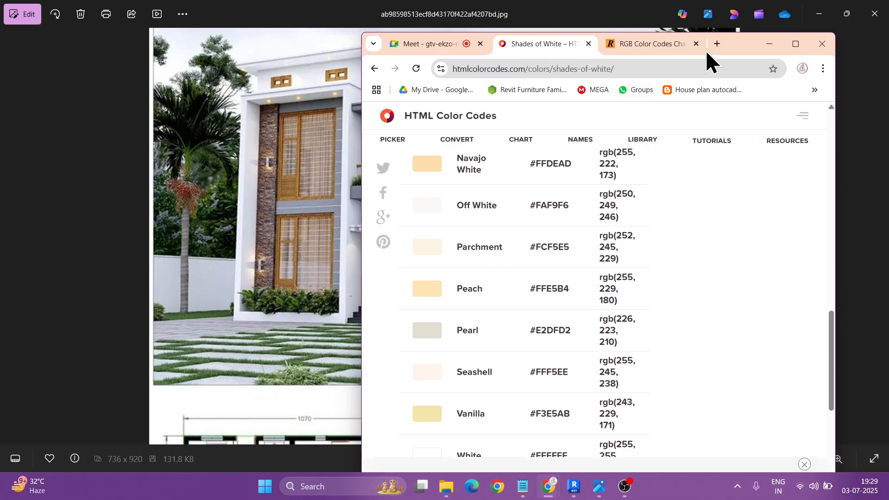
left_click(599, 68)
type("GRAY RGB CO")
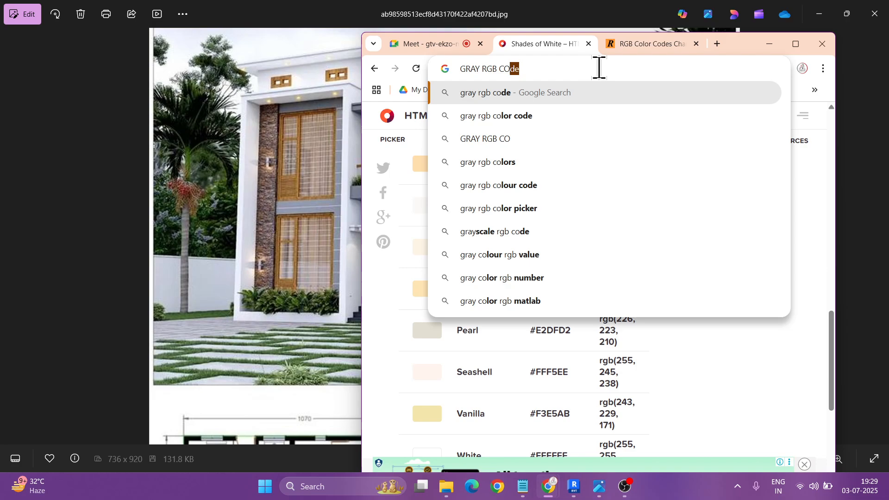
type("DES")
key("Return")
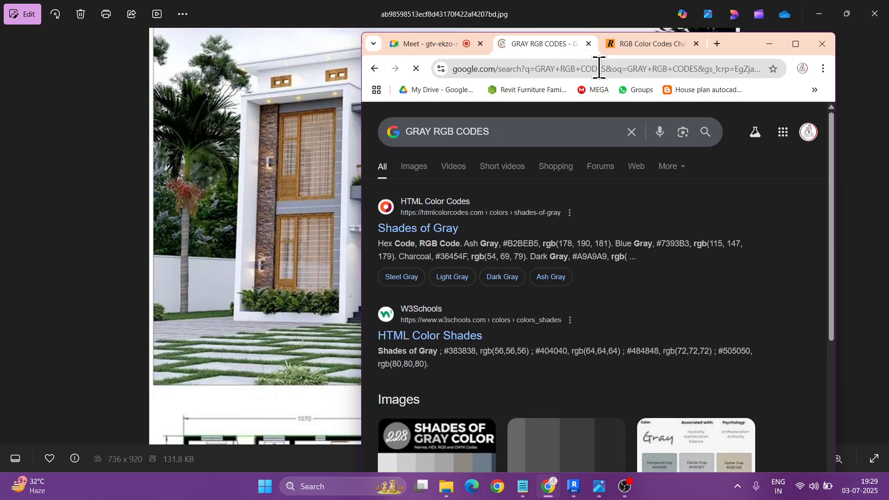
- Open the Shades of Gray result in a new tab and the RapidTables grey color page in the current one
right_click(424, 236)
left_click(445, 249)
scroll(510, 246, "down", 6)
scroll(540, 251, "down", 10)
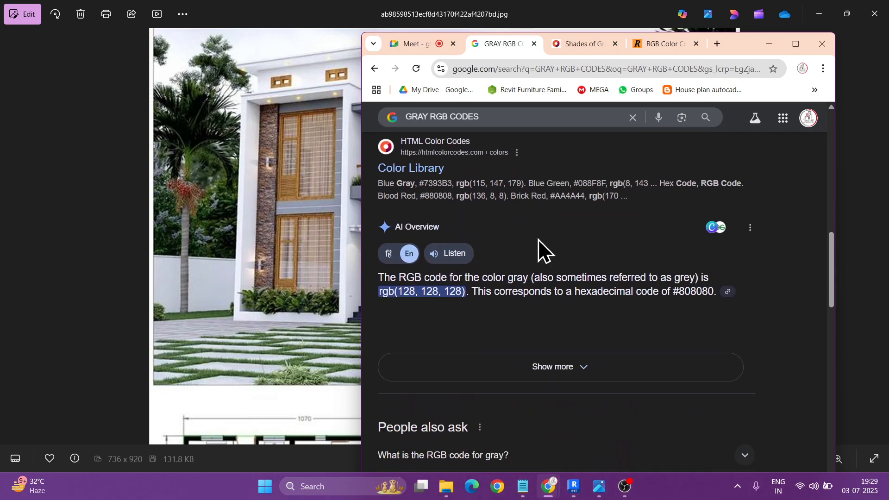
left_click(490, 371)
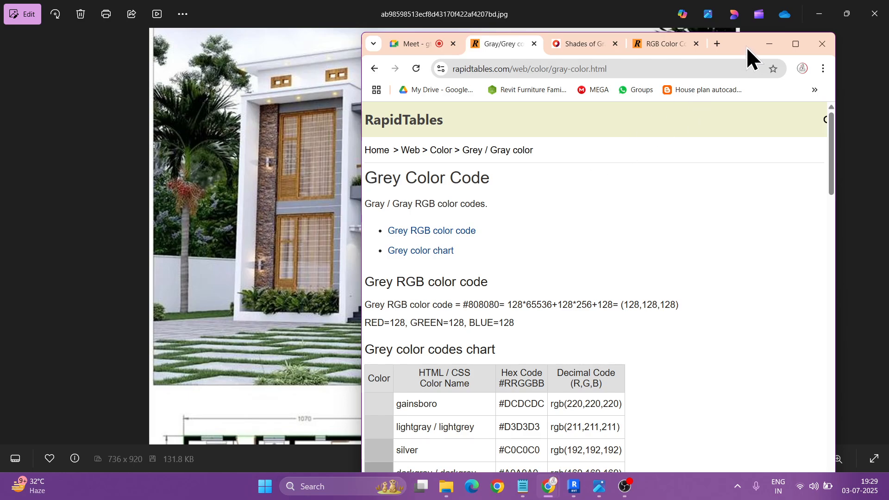
- Place the grey color page beside the reference house image and compare the balcony wall's gray with the color chart
left_click_drag(747, 47, 887, 142)
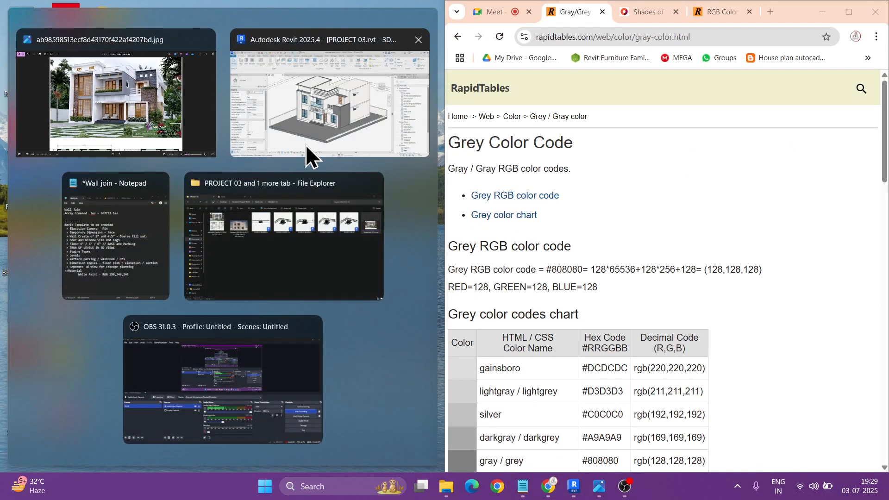
left_click(139, 145)
scroll(306, 252, "up", 8)
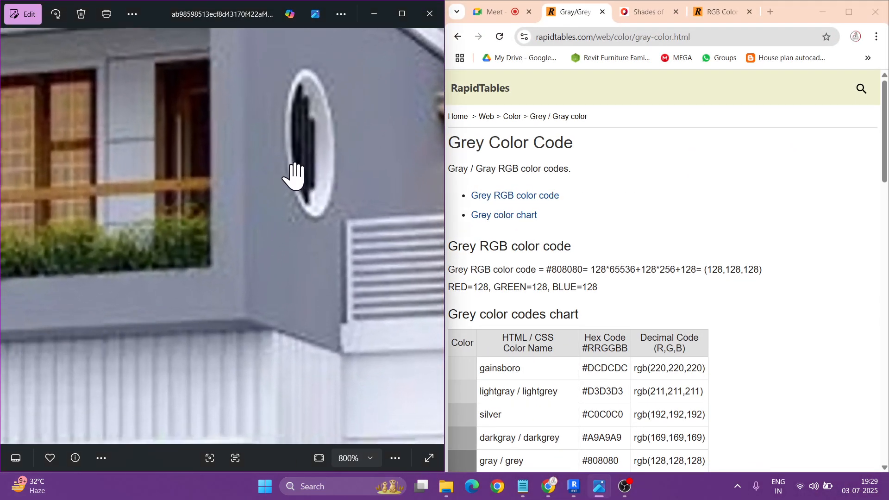
scroll(546, 333, "down", 5)
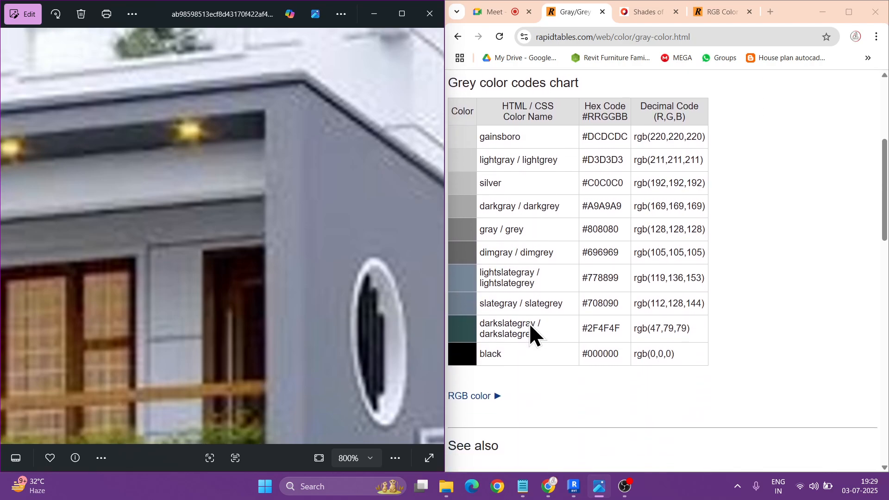
scroll(529, 323, "down", 1)
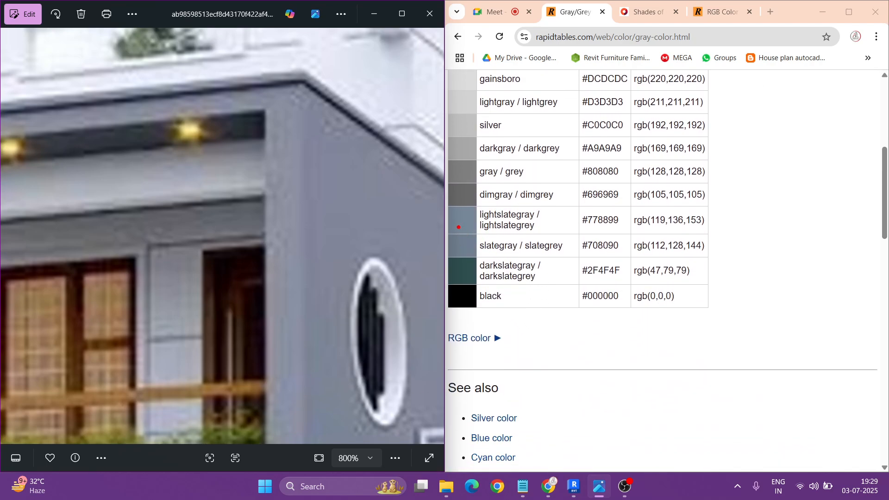
mouse_move(444, 205)
left_mouse_down()
mouse_move(496, 230)
mouse_move(569, 237)
mouse_move(561, 238)
left_mouse_up()
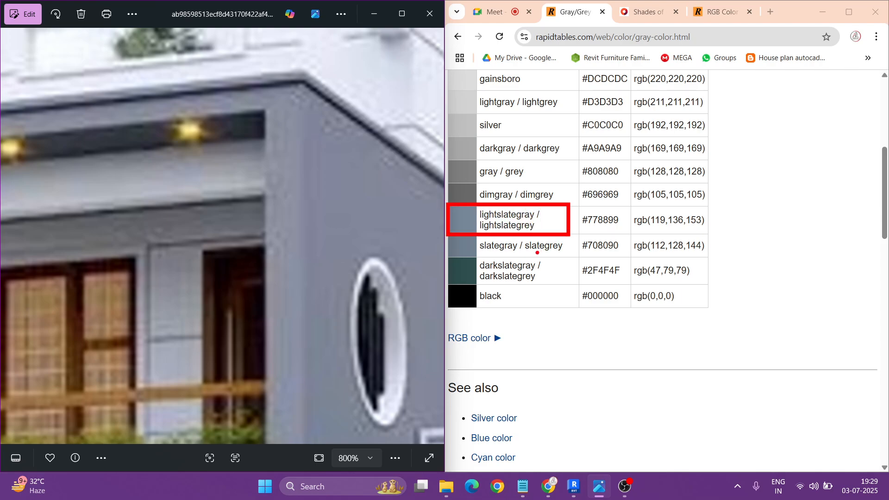
- Copy the lightslategray chart row with its hex and RGB codes onto a new line below White Paint in the Notepad note
left_click(479, 215)
left_click_drag(481, 215, 704, 222)
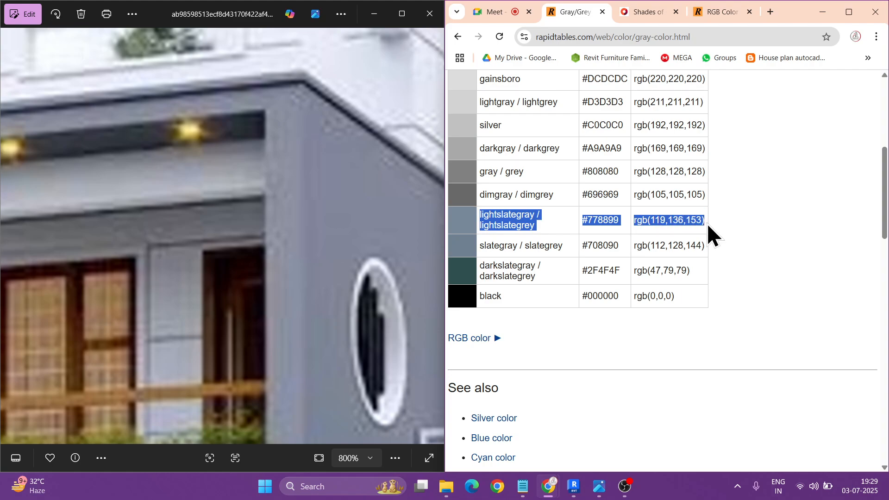
left_click(523, 487)
left_click(296, 28)
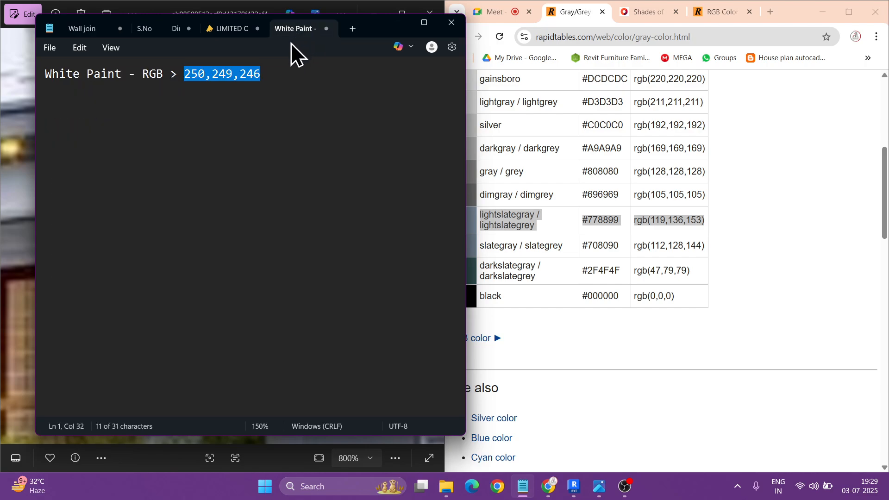
left_click(294, 80)
type("lightslategray / lightslategrey\t#778899\trgb(119,136,153)")
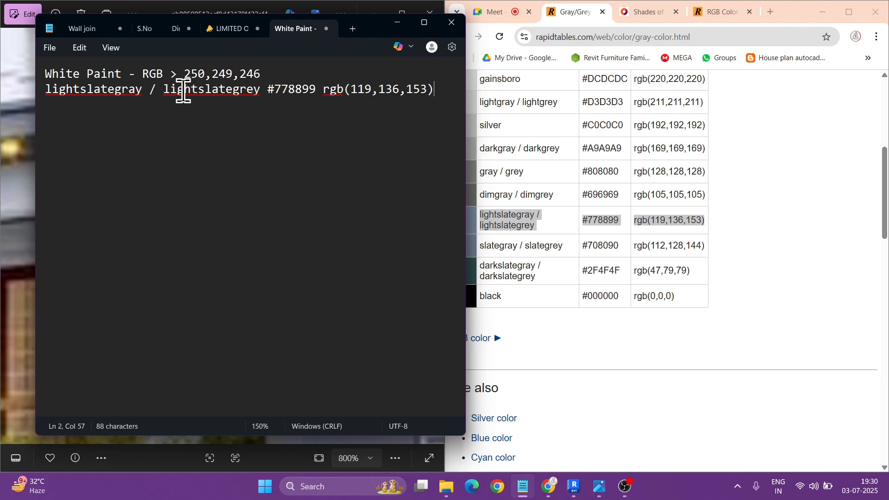
- Trim and respace the copied note line to read "light Slate gray rgb(119,136,153)"
left_click_drag(317, 89, 149, 89)
key("BackSpace")
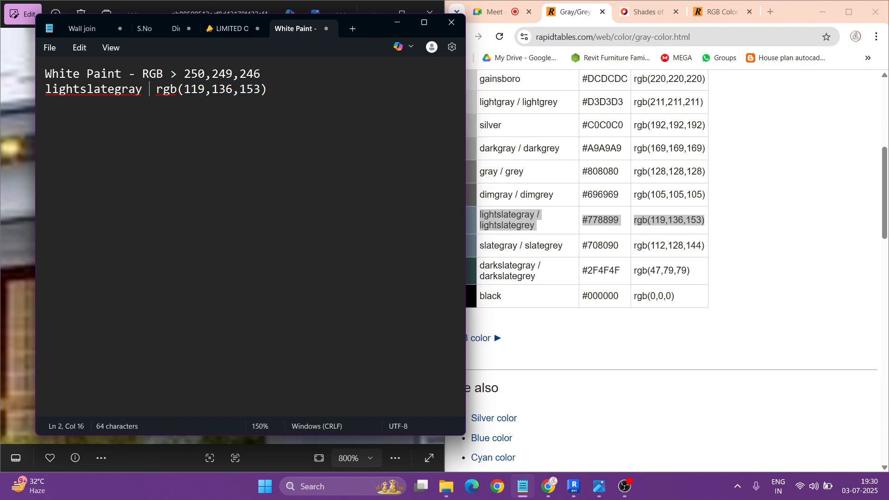
left_click(84, 89)
key("BackSpace")
type("S")
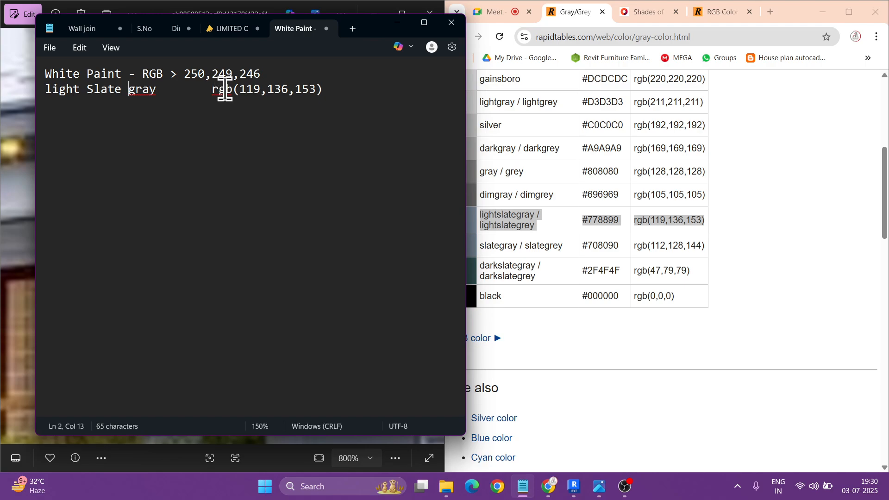
left_click(210, 131)
key("BackSpace")
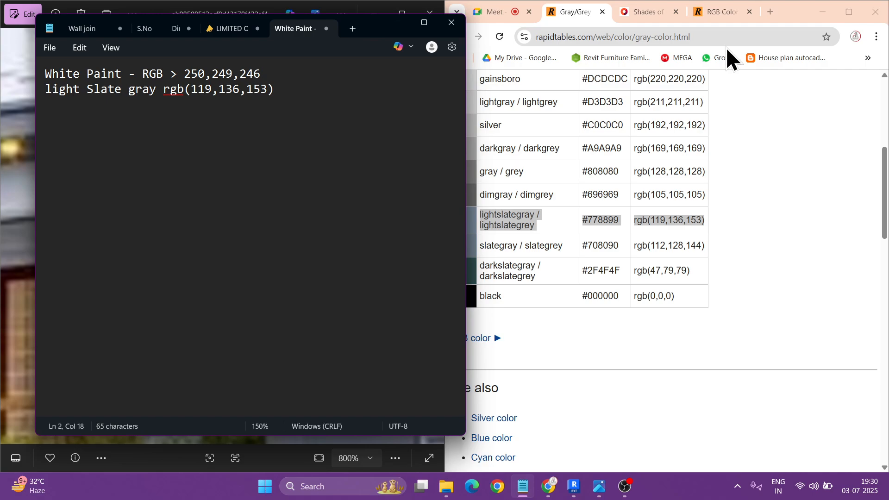
- Clear the browser, reference image and note off the screen and open the project's material list in Revit at 01 White Paint
left_click(822, 12)
left_click(379, 13)
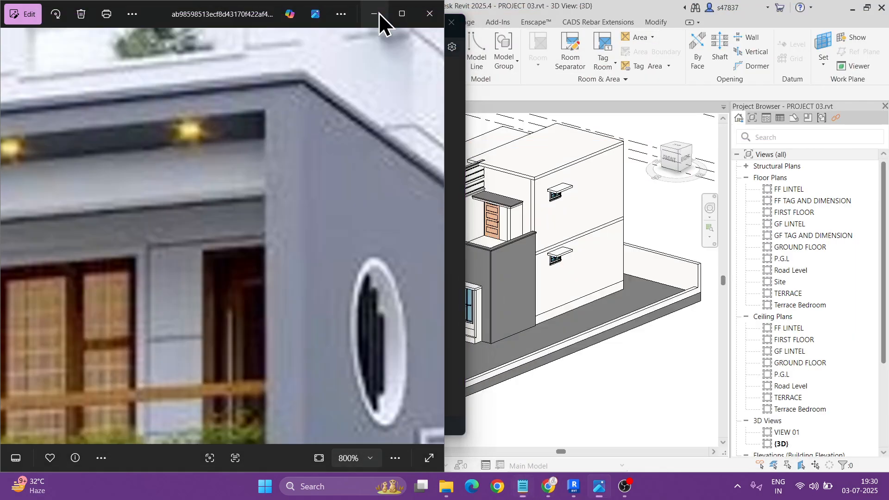
left_click(462, 43)
left_click(396, 23)
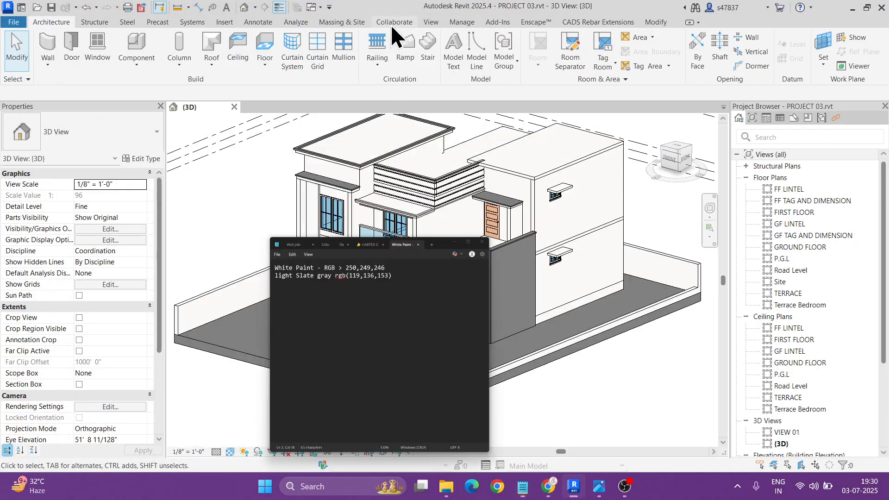
left_click(460, 23)
left_click(62, 52)
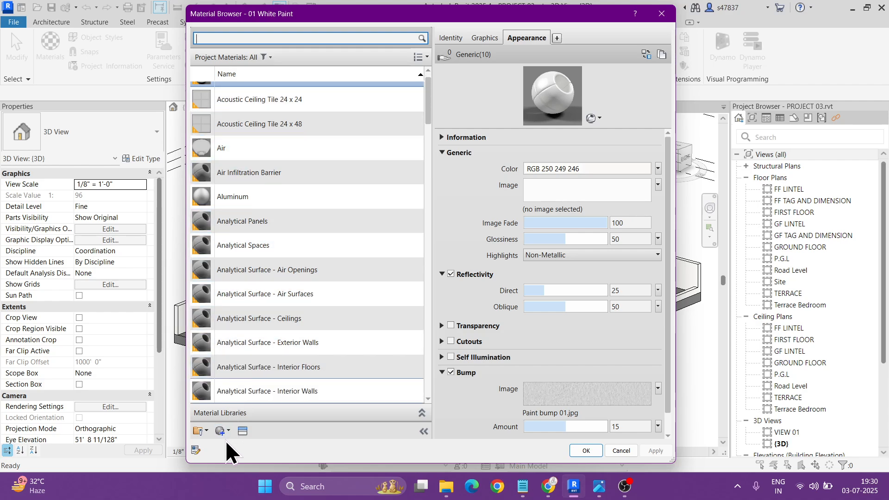
scroll(269, 216, "up", 1)
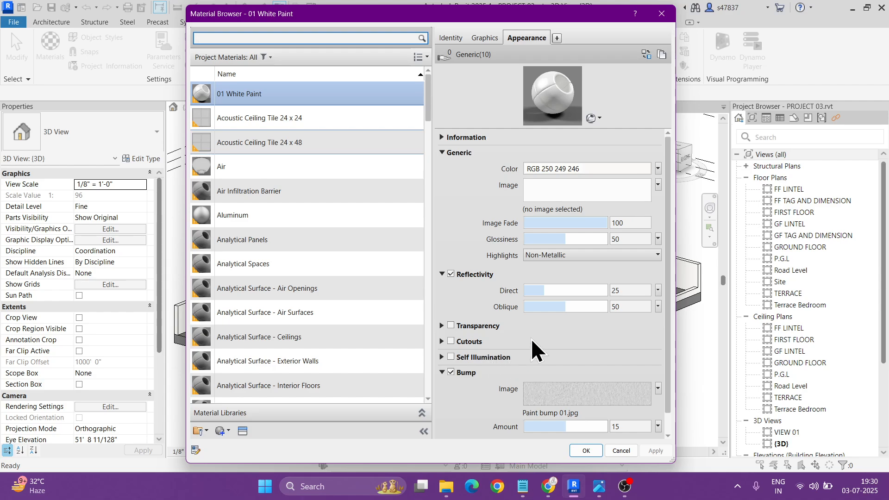
- Duplicate 01 White Paint together with its assets and set the copy's appearance color to RGB 128-0-64
right_click(239, 91)
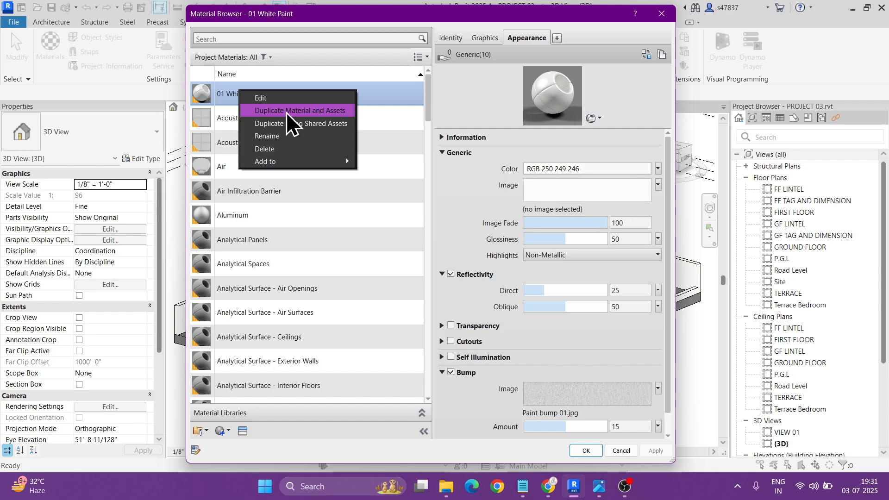
left_click(330, 115)
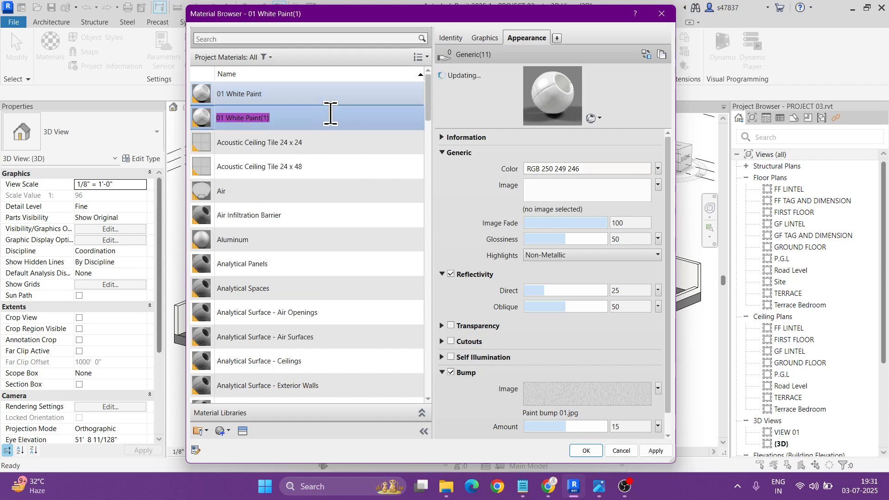
left_click(447, 40)
left_click(532, 39)
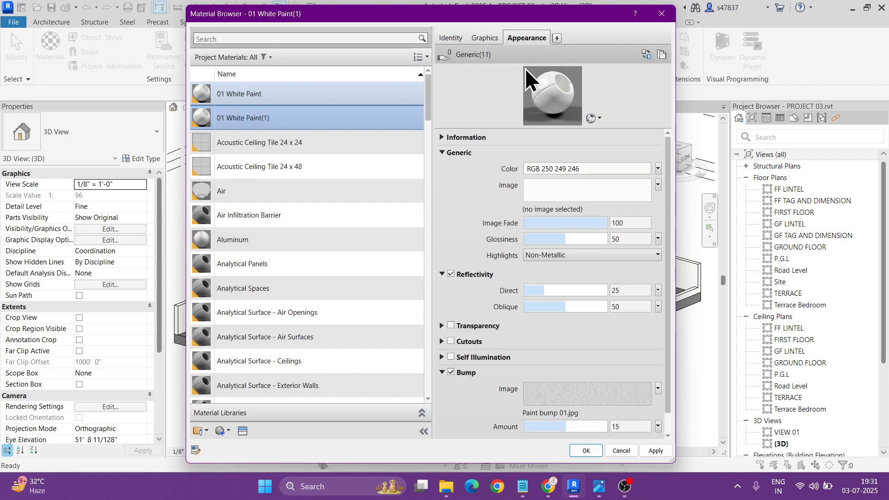
left_click(600, 169)
left_click(402, 181)
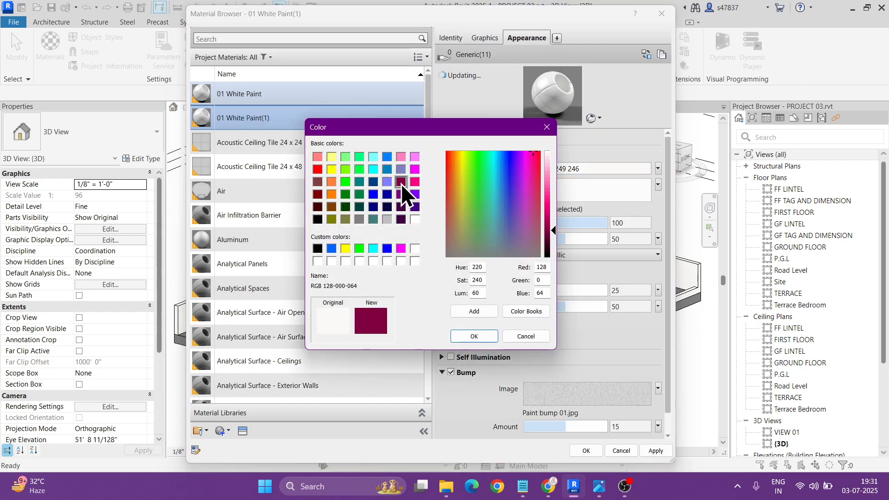
left_click(474, 335)
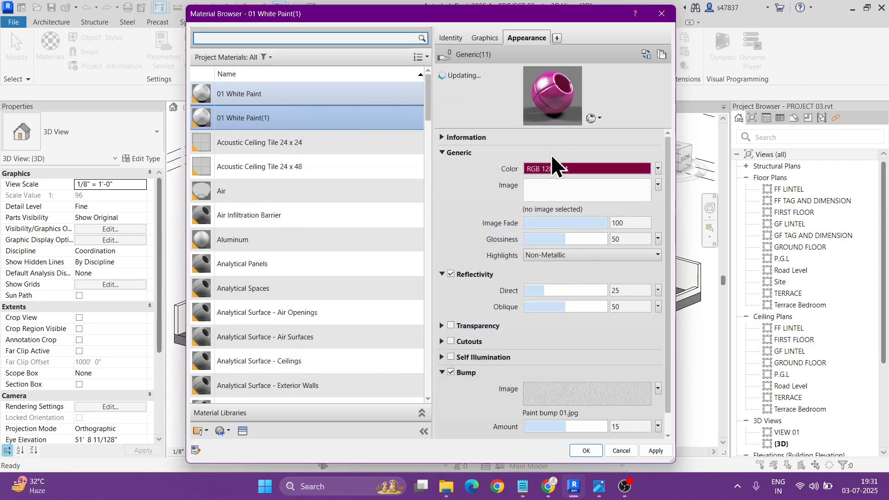
- Compare the original 01 White Paint with its recolored copy and delete the copy
left_click(252, 93)
left_click(255, 118)
left_click(254, 96)
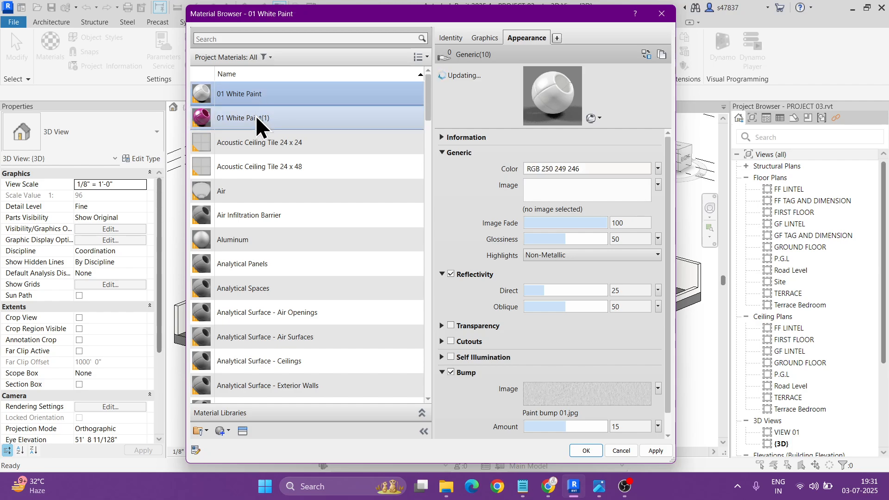
left_click(256, 118)
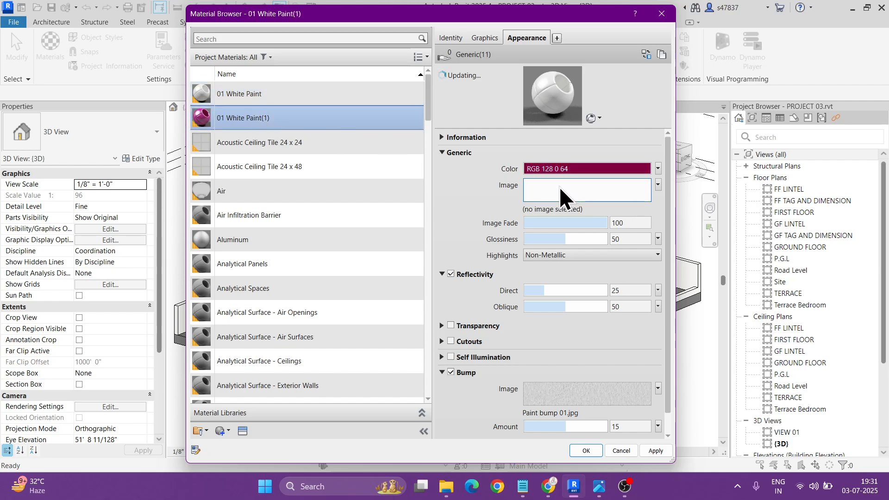
right_click(271, 118)
left_click(310, 175)
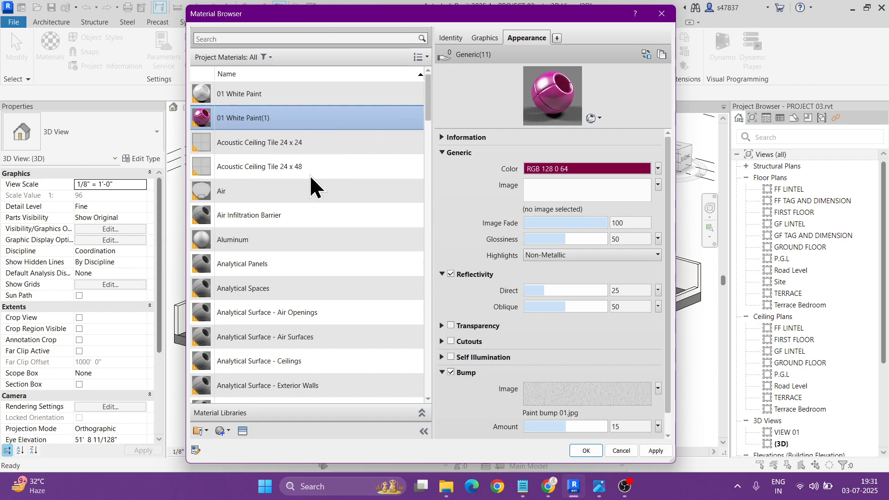
- Duplicate 01 White Paint using shared assets and set the copy's appearance color to RGB 255-0-128
right_click(254, 97)
left_click(242, 96)
right_click(242, 96)
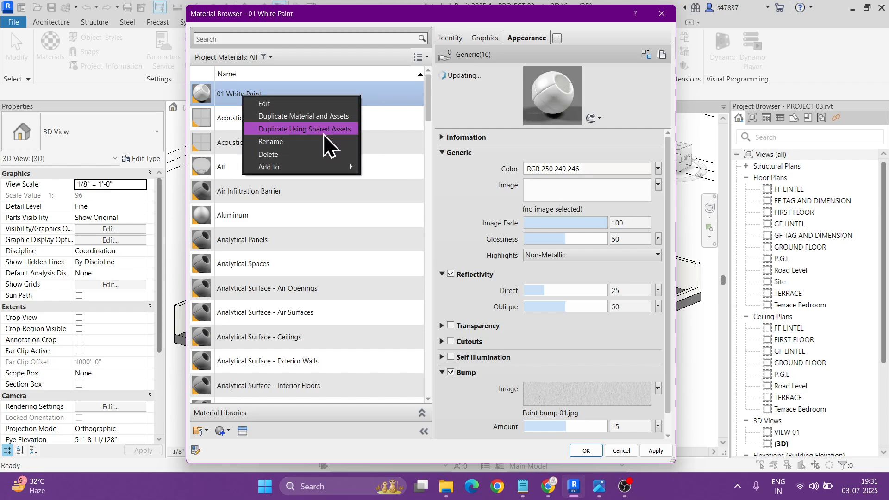
left_click(324, 131)
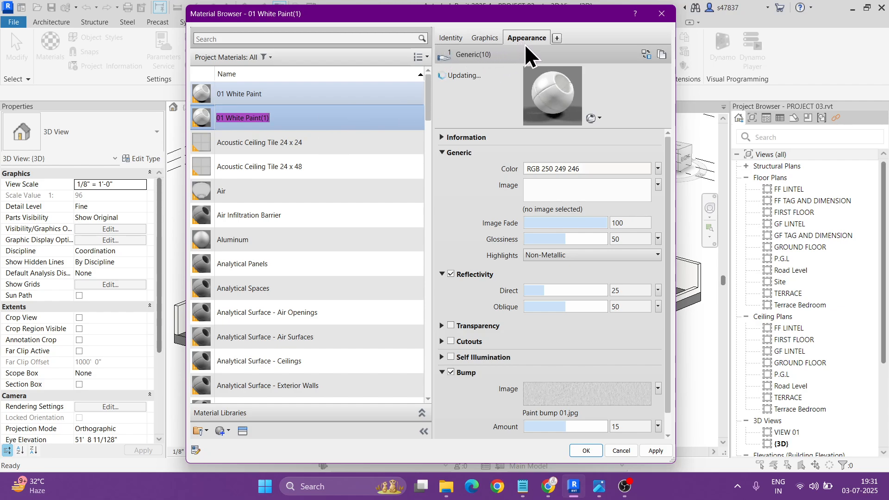
left_click(583, 169)
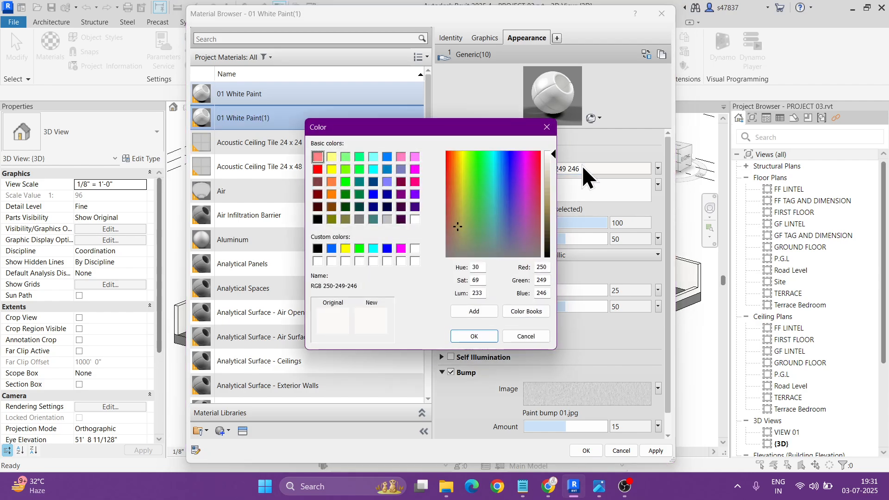
left_click(414, 182)
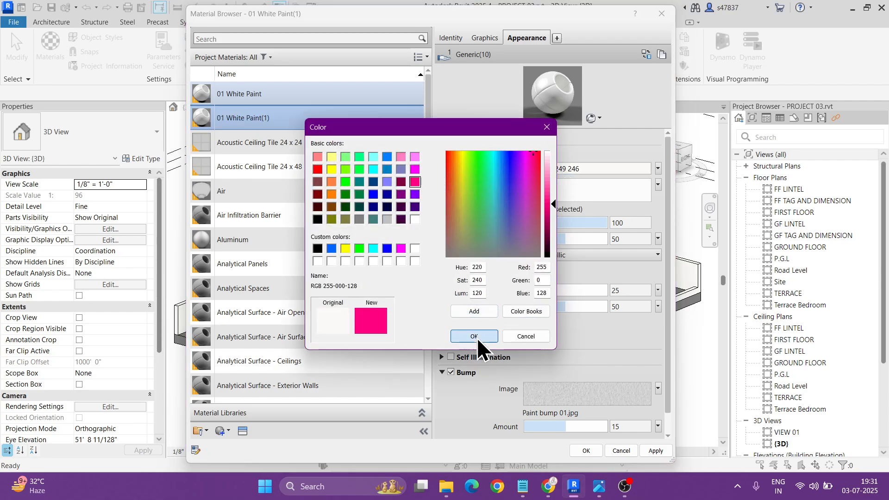
left_click(476, 337)
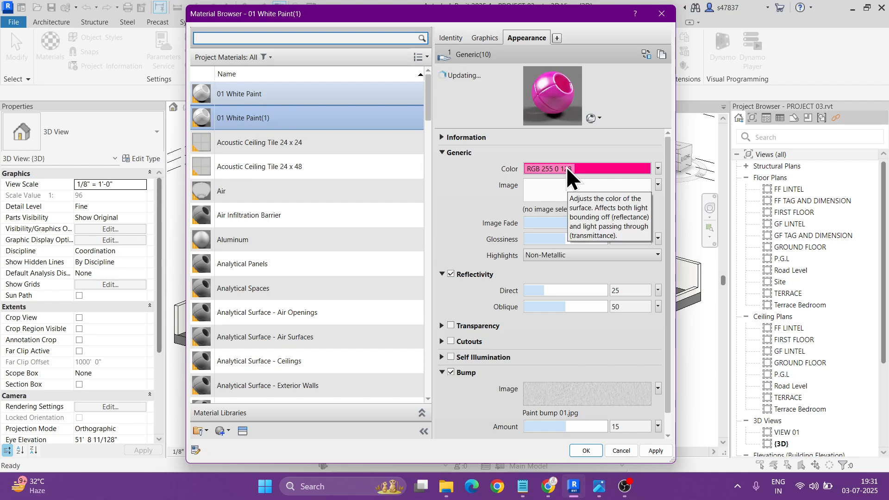
- Check the original 01 White Paint for the shared color change and discard all pending material edits
left_click(320, 96)
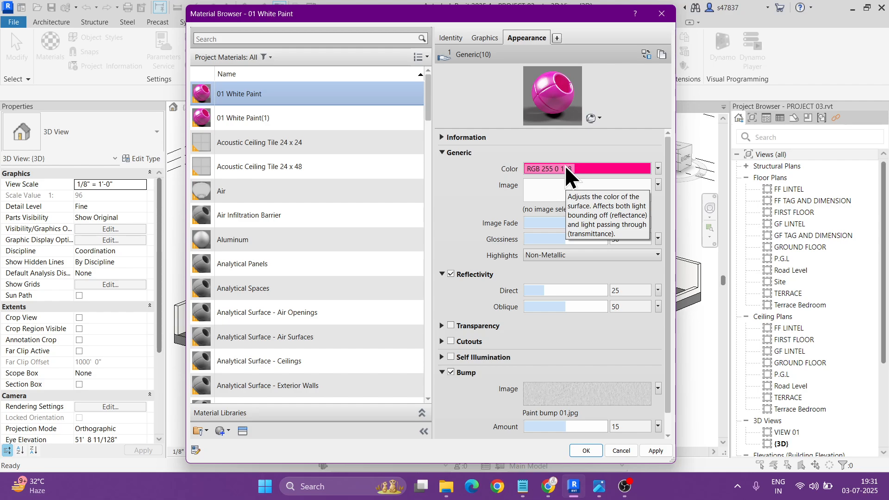
right_click(252, 96)
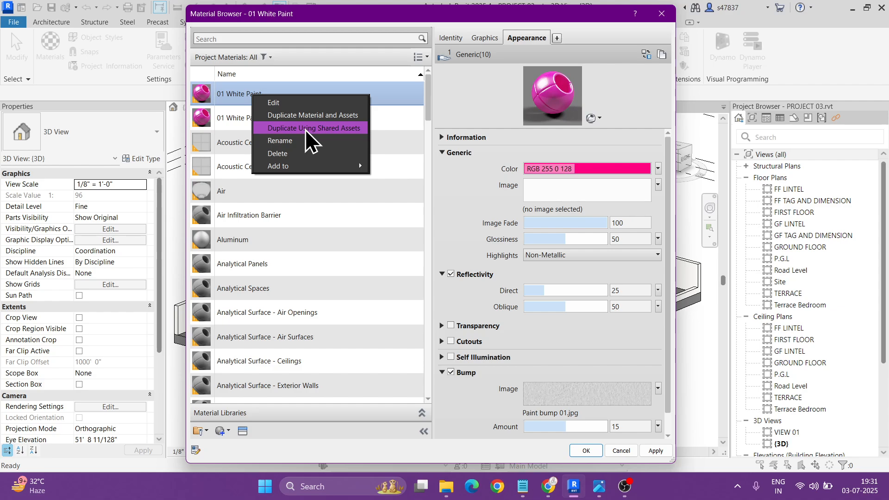
left_click(305, 129)
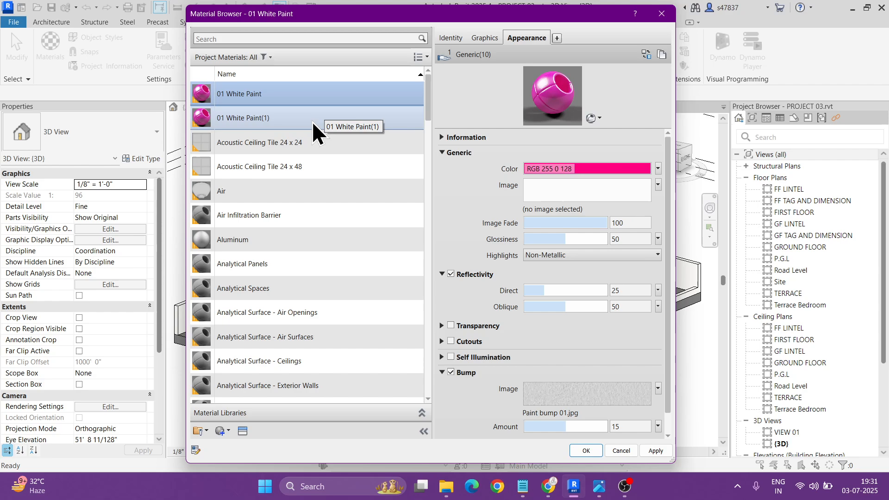
mouse_move(668, 41)
left_mouse_down()
mouse_move(653, 59)
mouse_move(671, 51)
mouse_move(665, 40)
left_mouse_up()
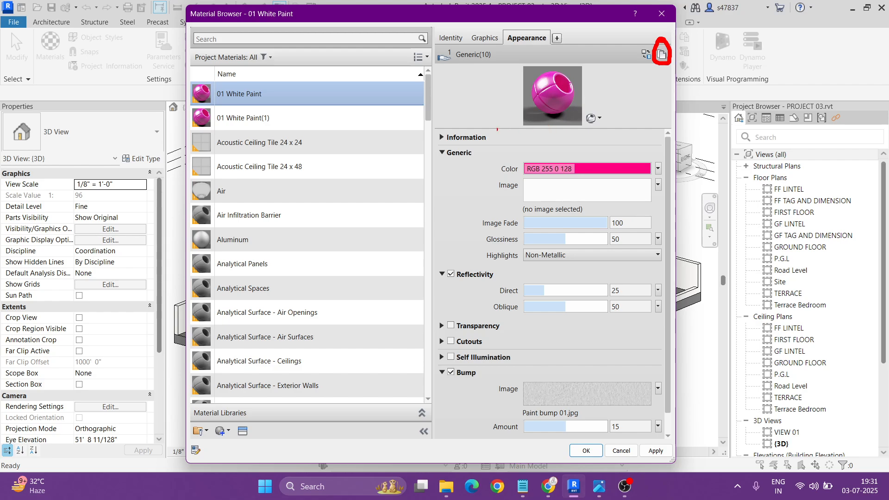
key("Escape")
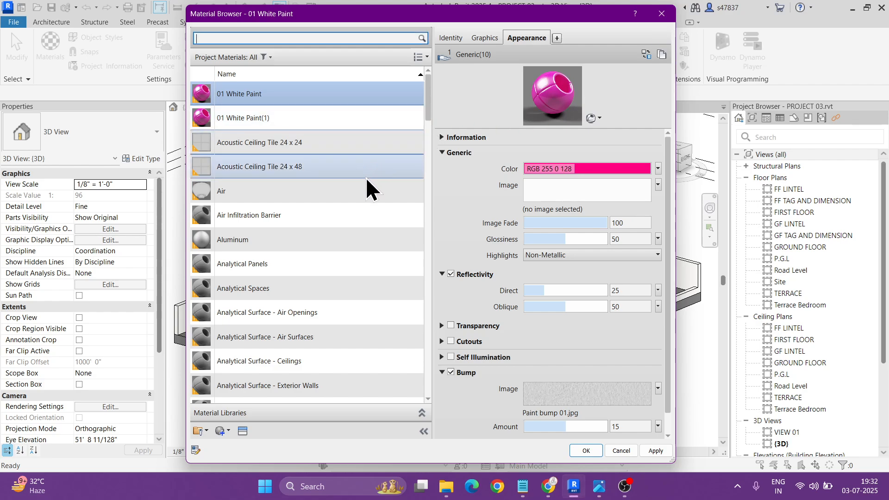
left_click(617, 452)
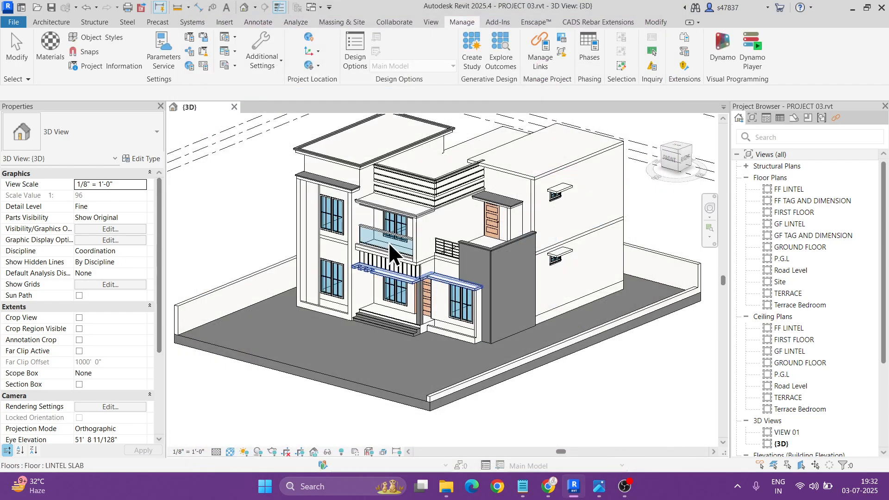
- Duplicate 01 White Paint together with its assets and duplicate the copy's appearance asset as well
left_click(51, 45)
right_click(260, 92)
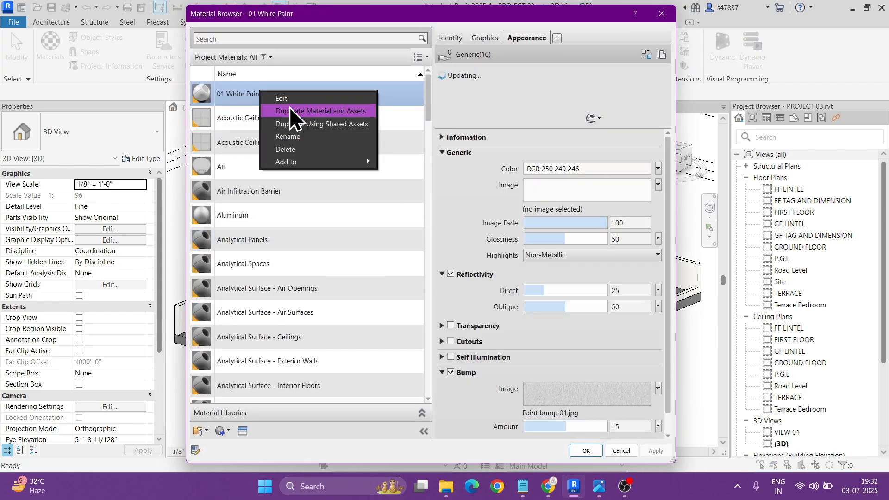
left_click(335, 111)
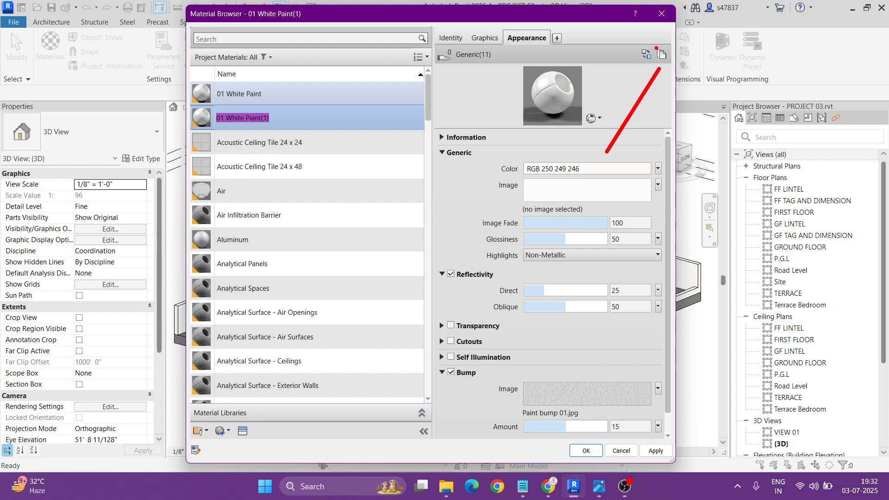
left_click(661, 55)
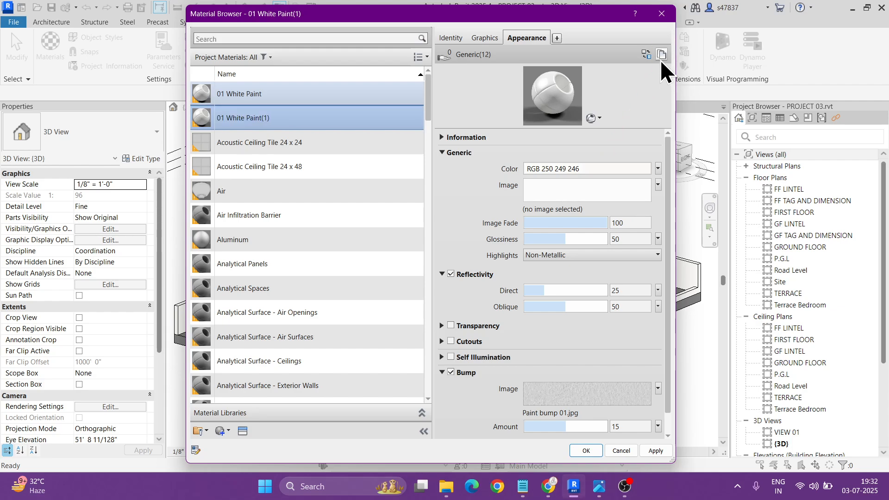
- Set the copied material's appearance color to the noted light slate gray, RGB 119, 136, 153
left_click(587, 168)
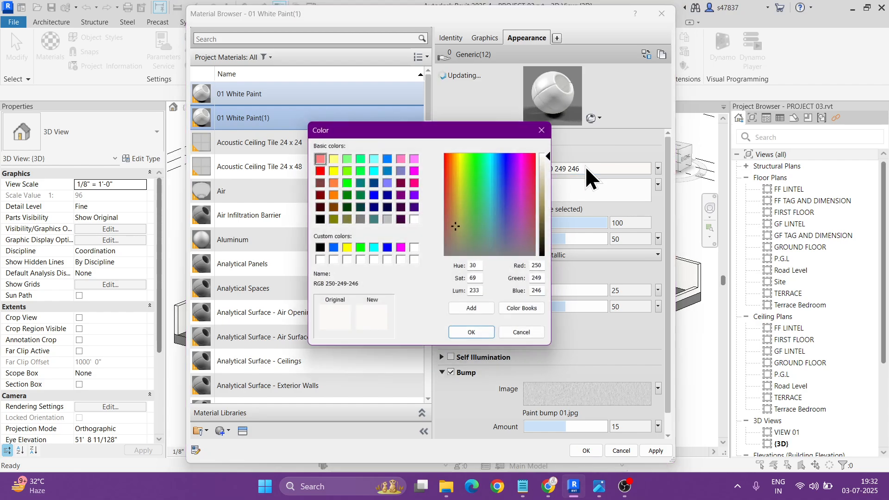
left_click(522, 486)
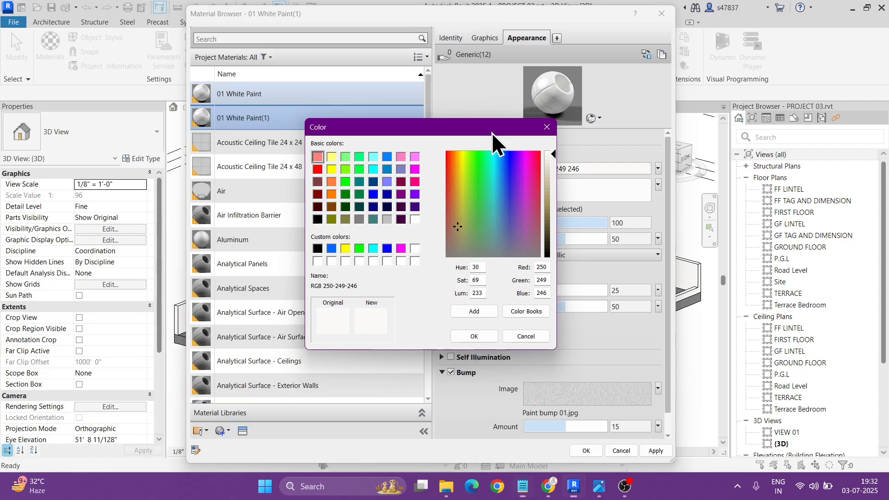
left_click(492, 133)
double_click(633, 267)
type("119")
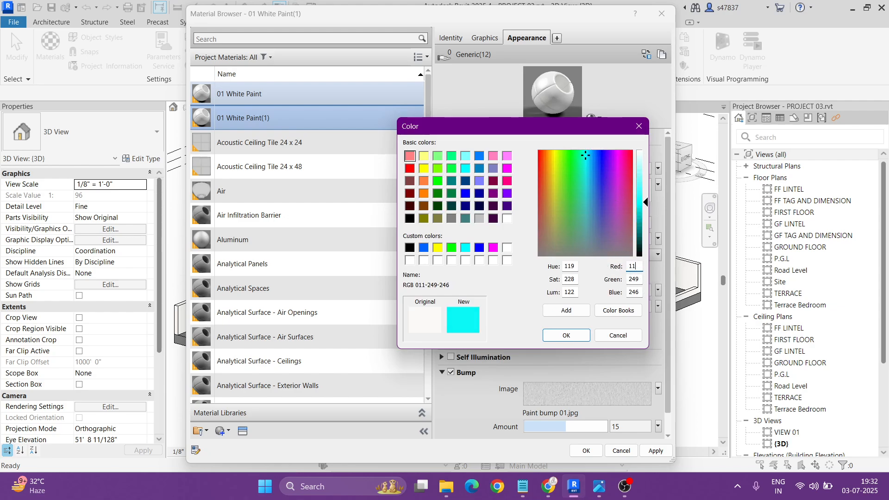
double_click(633, 279)
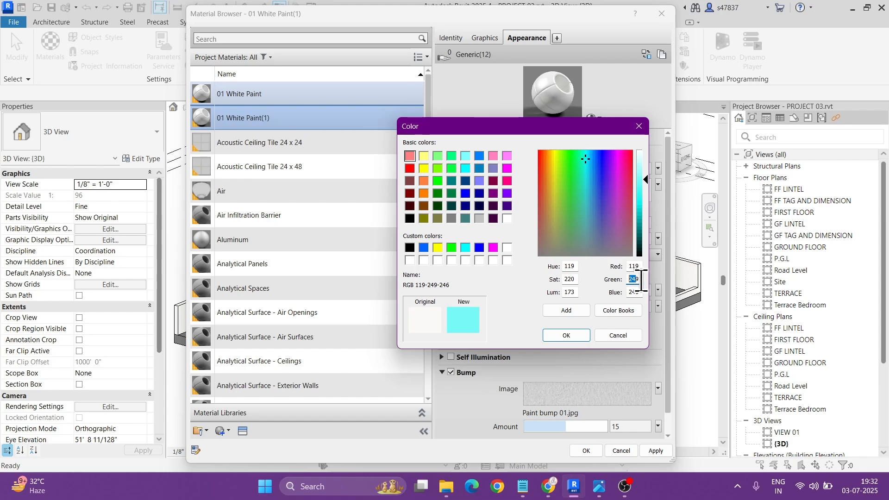
type("136")
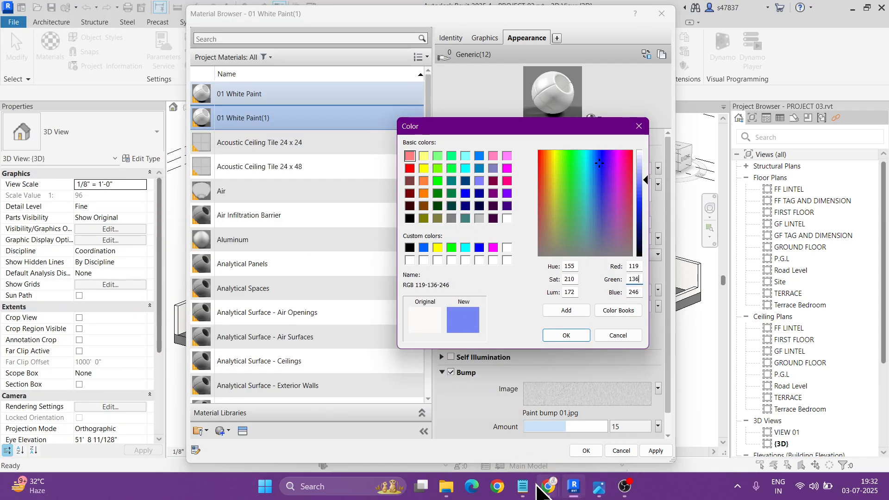
left_click(524, 486)
left_click(524, 486)
double_click(634, 292)
type("153")
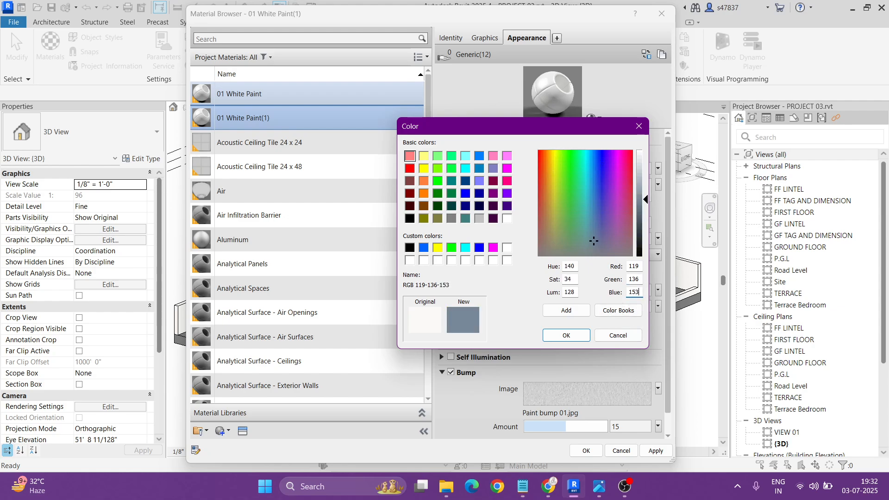
left_click(560, 335)
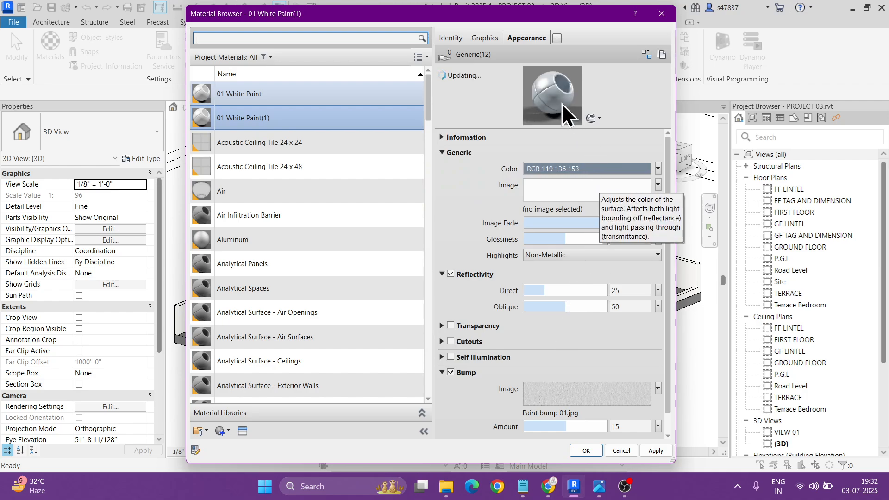
- Enlarge the appearance preview and compare the slate gray copy with the original 01 White Paint
left_click_drag(556, 130, 556, 173)
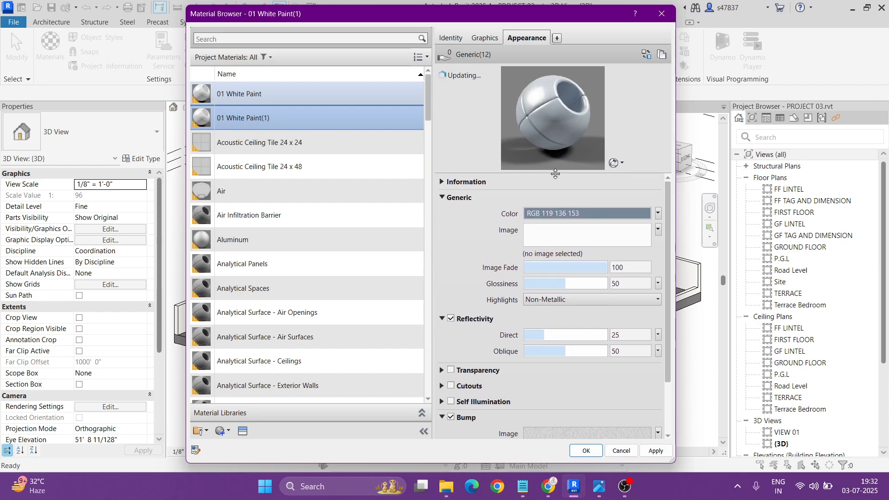
left_click(266, 93)
left_click(250, 120)
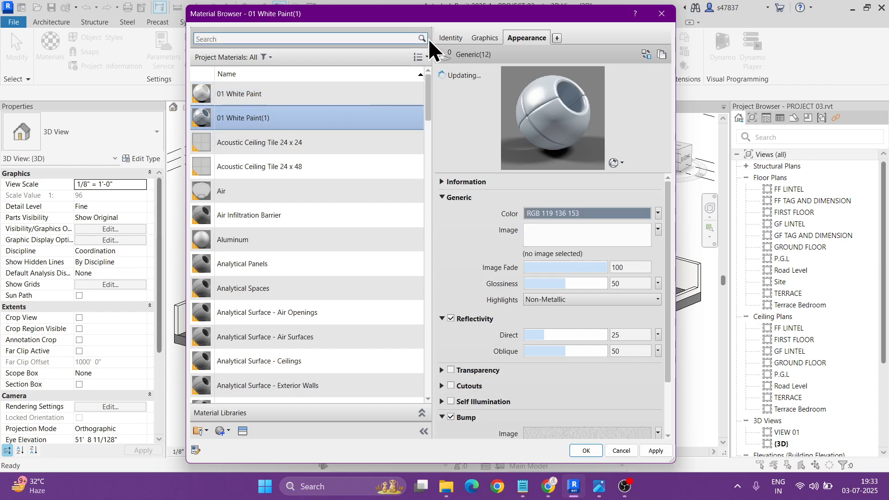
- Rename the copied material as 02 light Slate gray Paint, copying the color name from the notes
left_click(450, 38)
mouse_move(593, 496)
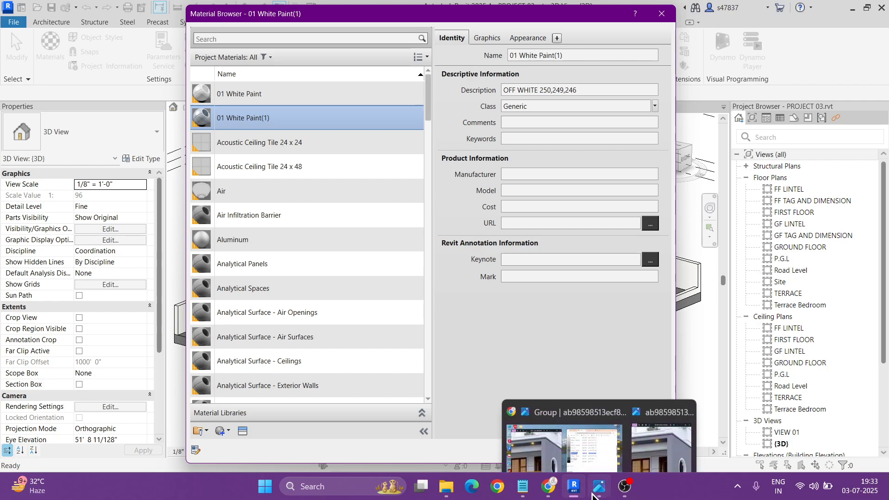
left_click(522, 486)
left_click_drag(45, 90, 157, 95)
key("ctrl+c")
left_click(397, 23)
left_click(586, 54)
key("ctrl+a")
type("02")
key("ctrl+v")
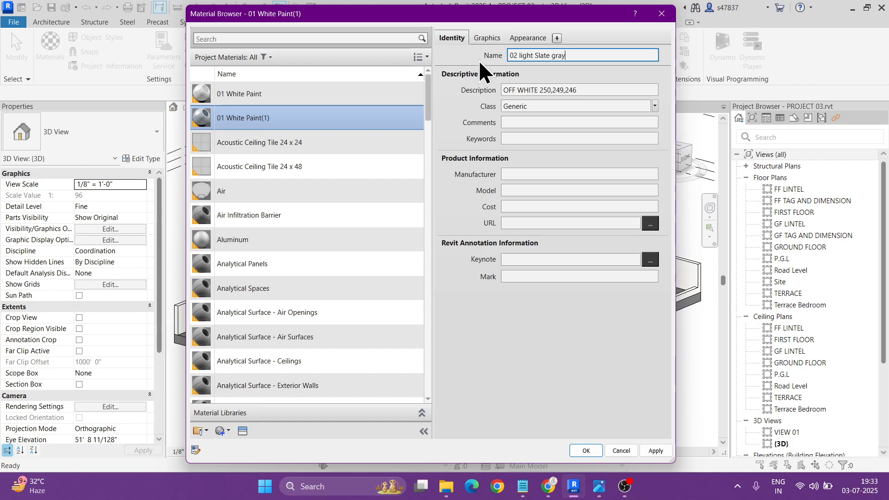
type("Paint")
- Correct the capitalization of the material name to 02 Light Slate Gray Paint
left_click(522, 58)
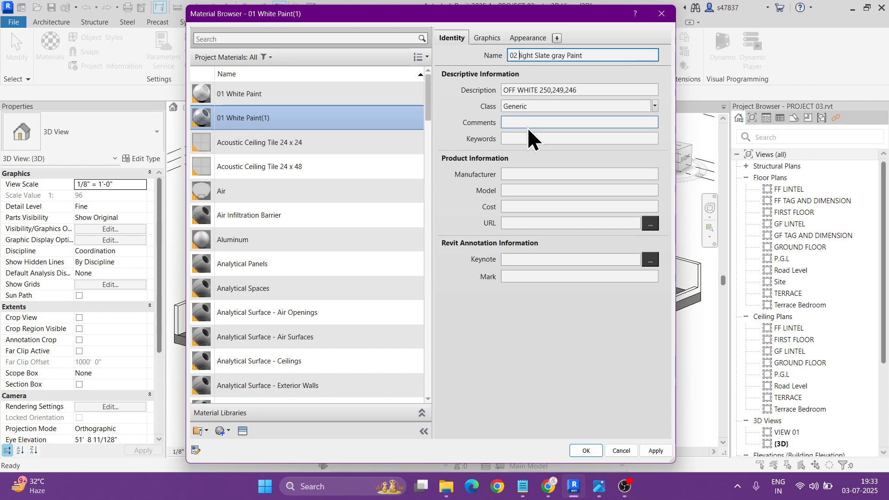
type("L")
key("BackSpace")
key("Right")
key("Right")
key("Right")
key("BackSpace")
type("G")
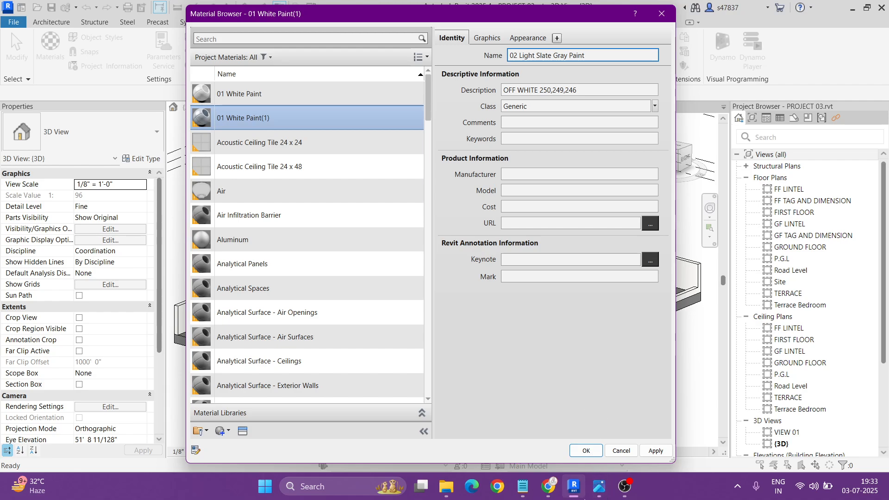
- Tidy the color notes: rewrite the slate gray value as RGB 119,136,153 without brackets and remove the space before 250,249,246
left_click(522, 486)
left_click_drag(165, 96, 284, 95)
left_click(288, 95)
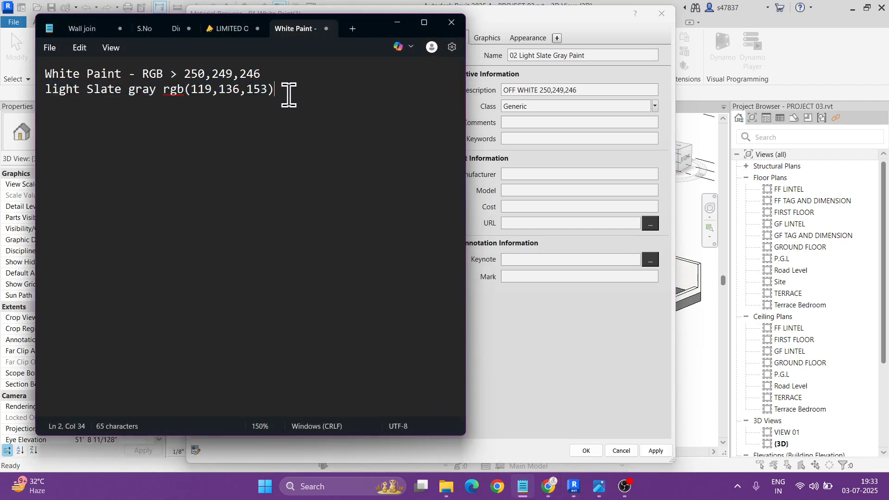
right_click(184, 92)
key("Escape")
key("BackSpace")
key("BackSpace")
key("BackSpace")
type("RGB >")
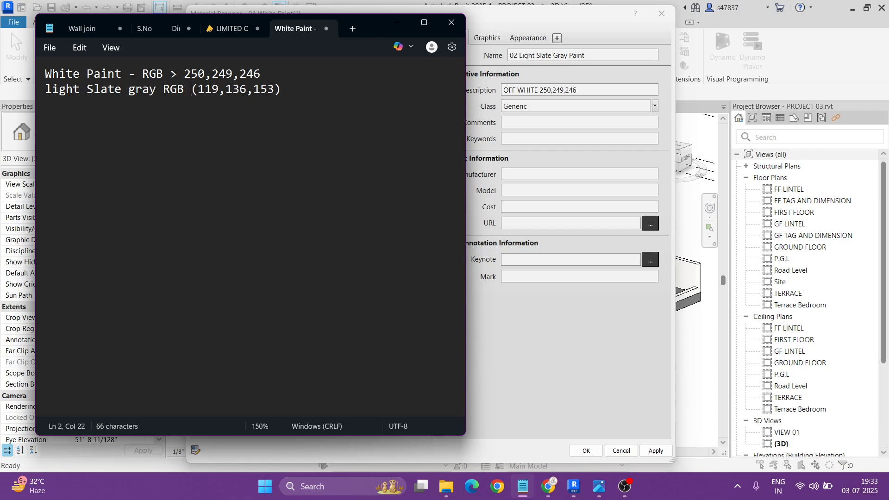
key("BackSpace")
left_click(198, 90)
key("BackSpace")
left_click(280, 90)
key("BackSpace")
left_click(184, 74)
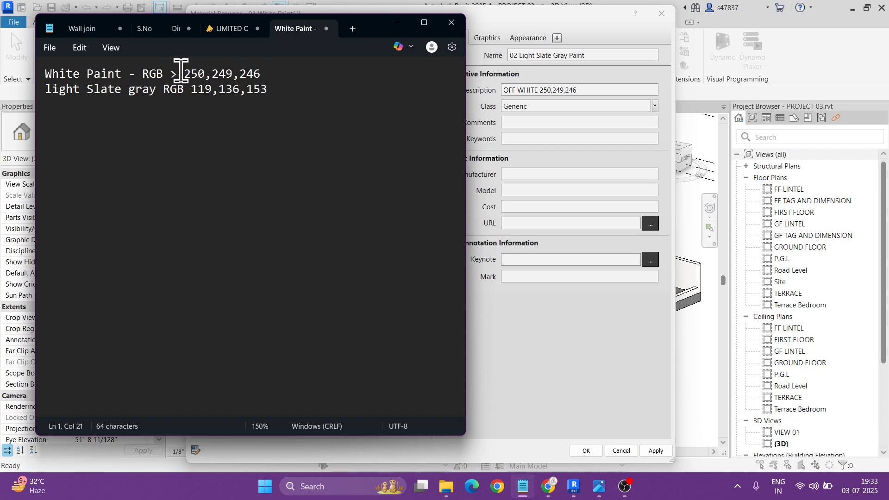
key("BackSpace")
- Copy RGB 119,136,153 from the notes and replace the slate gray material's description with it
left_click_drag(164, 89, 272, 89)
key("ctrl+c")
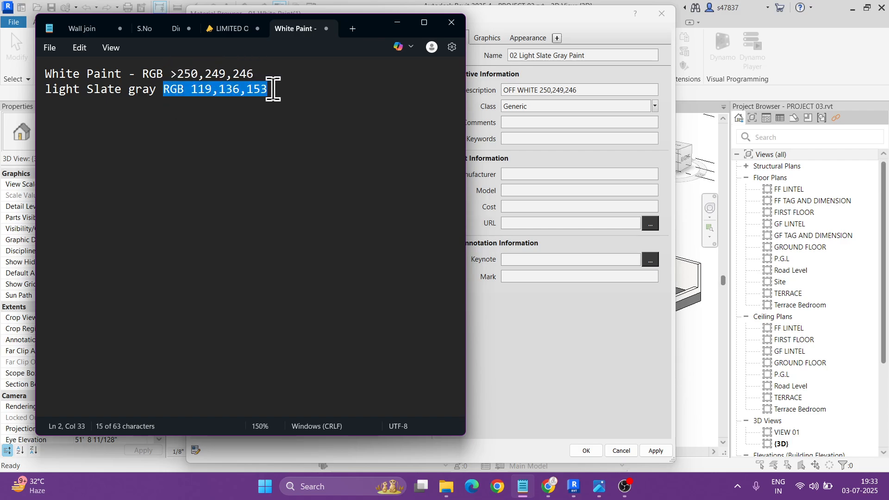
left_click(397, 22)
left_click(580, 93)
left_click_drag(560, 103, 502, 88)
key("ctrl+v")
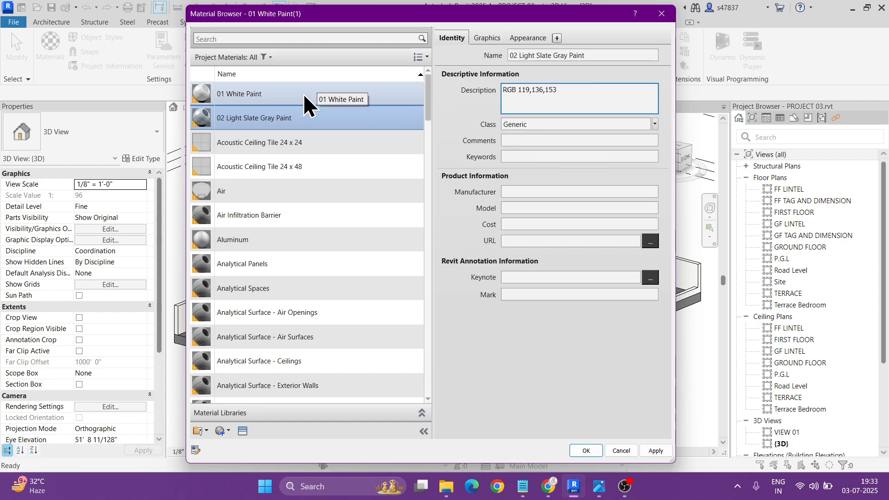
- Set the material class of both 02 Light Slate Gray Paint and 01 White Paint to WALL PAINT
left_click(539, 125)
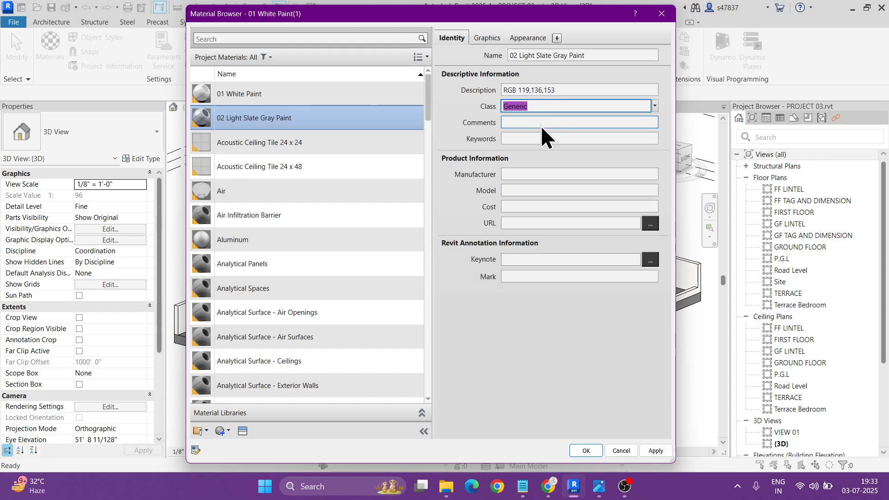
type("WALL PAINT")
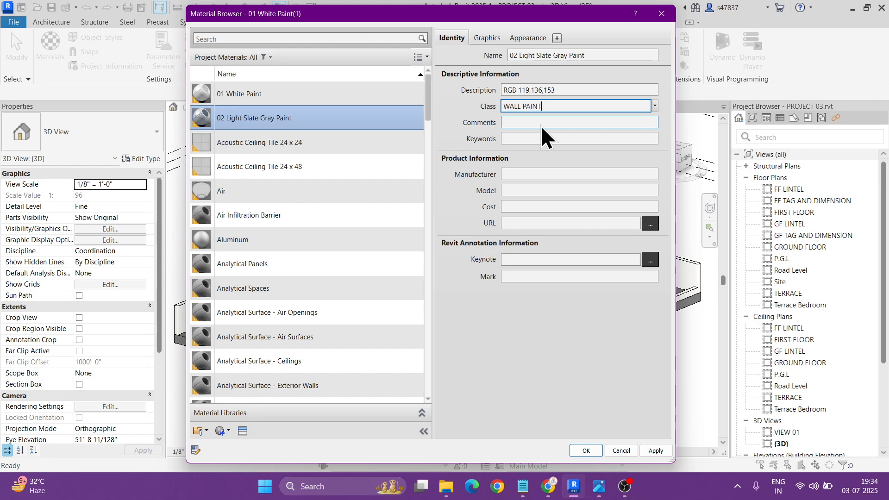
left_click(269, 93)
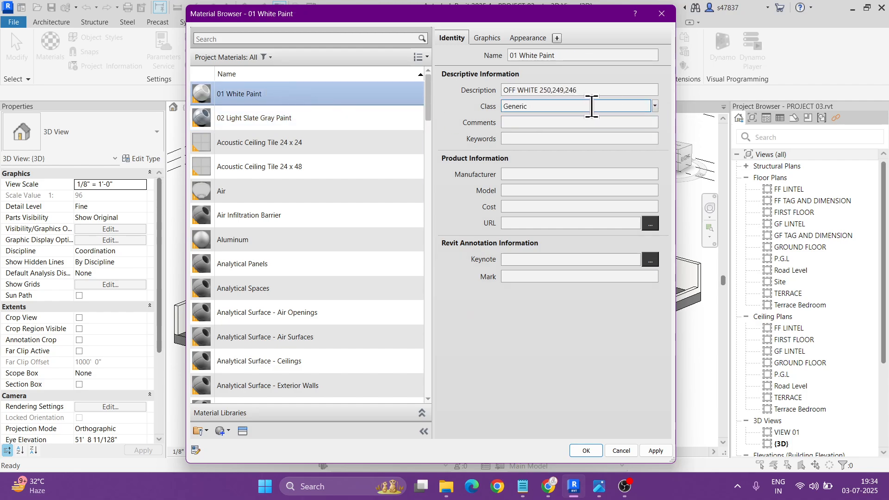
left_click(655, 107)
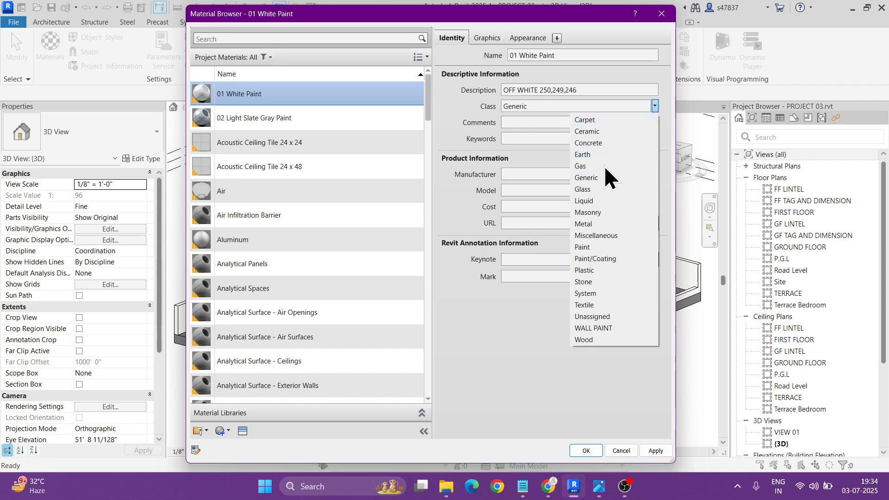
left_click(605, 328)
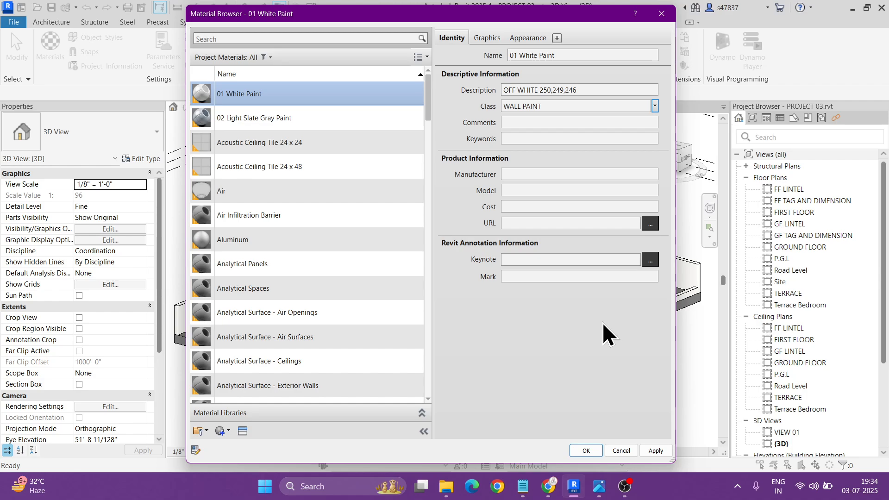
- Review the graphics and appearance settings of 02 Light Slate Gray Paint and accept the material edits
left_click(284, 119)
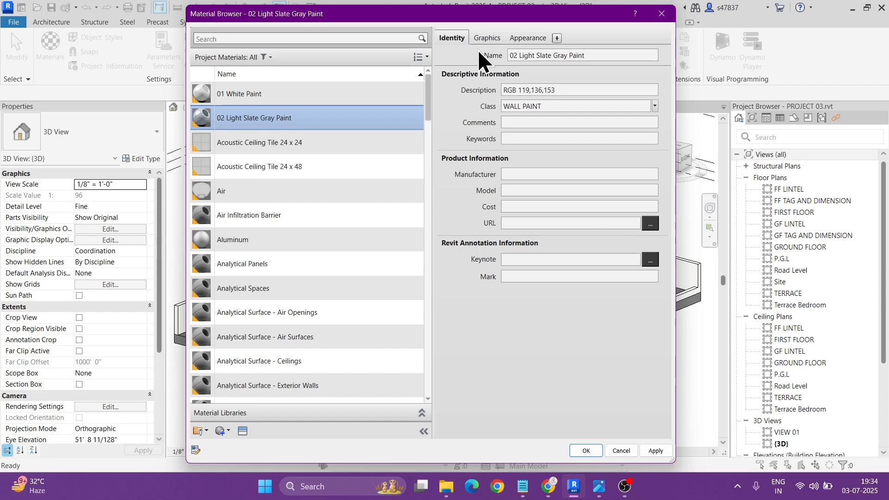
left_click(485, 38)
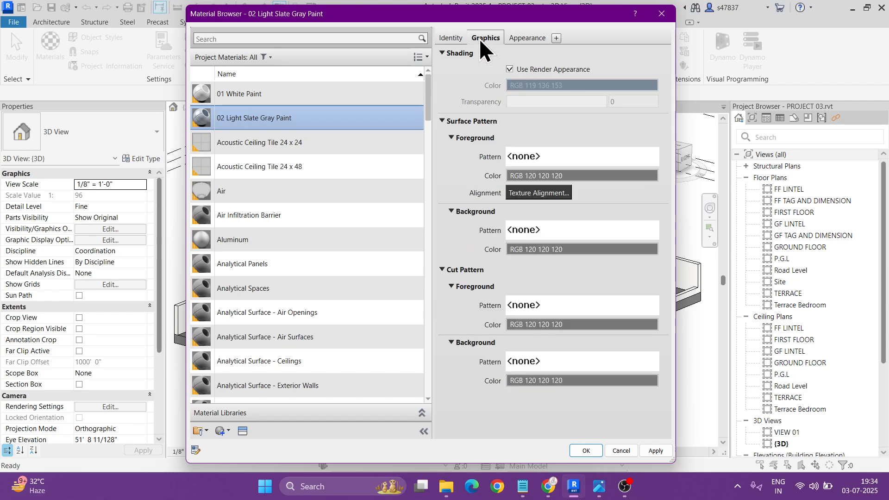
left_click(528, 41)
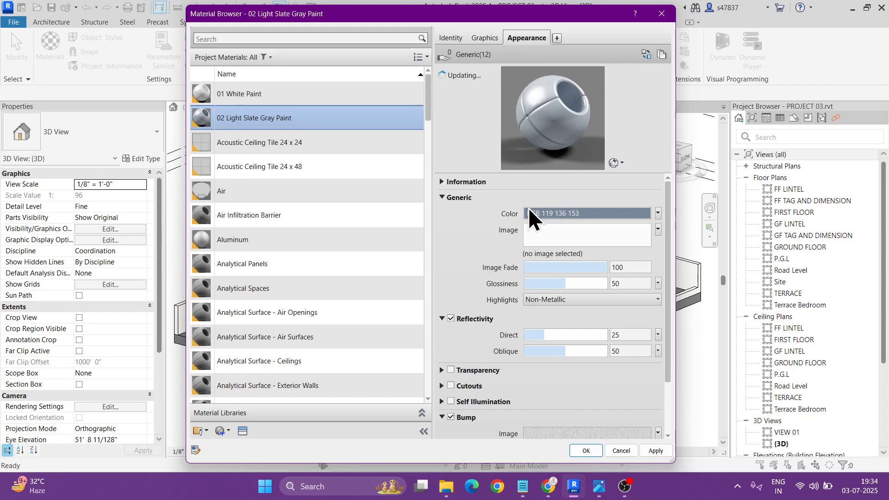
left_click(586, 452)
- Examine the reference photo against the 3D view to see which upper balcony surfaces are gray
scroll(407, 208, "up", 5)
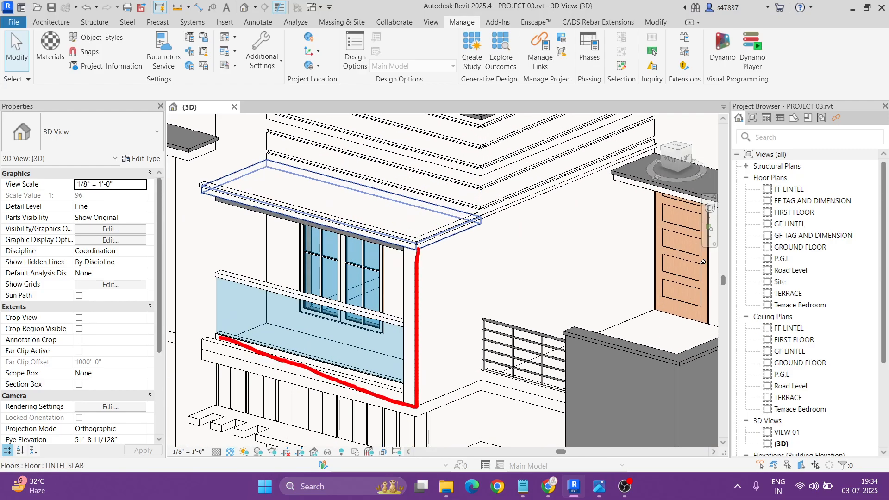
mouse_move(418, 249)
left_mouse_down()
mouse_move(644, 218)
mouse_move(408, 370)
left_mouse_up()
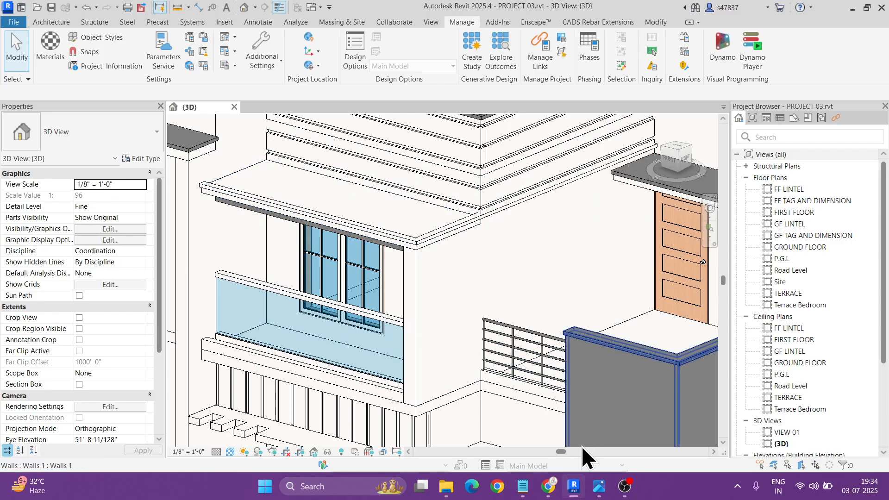
left_click(600, 491)
scroll(312, 235, "down", 5)
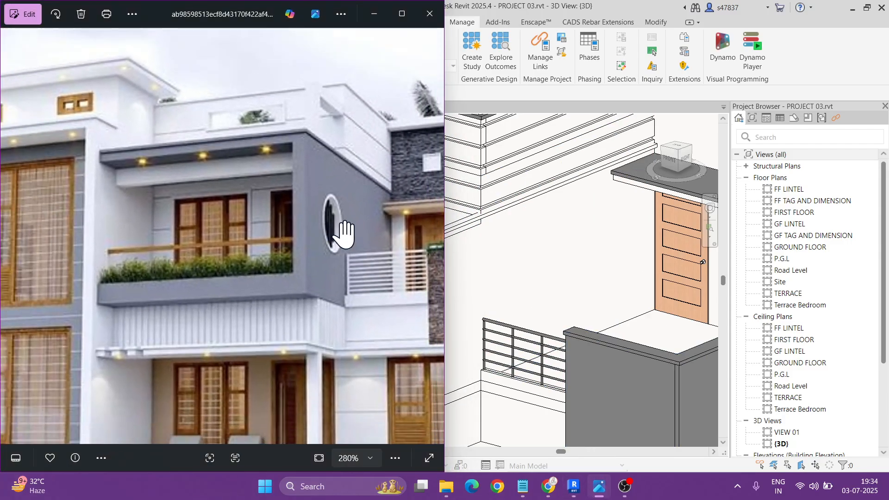
key("Escape")
left_click(378, 18)
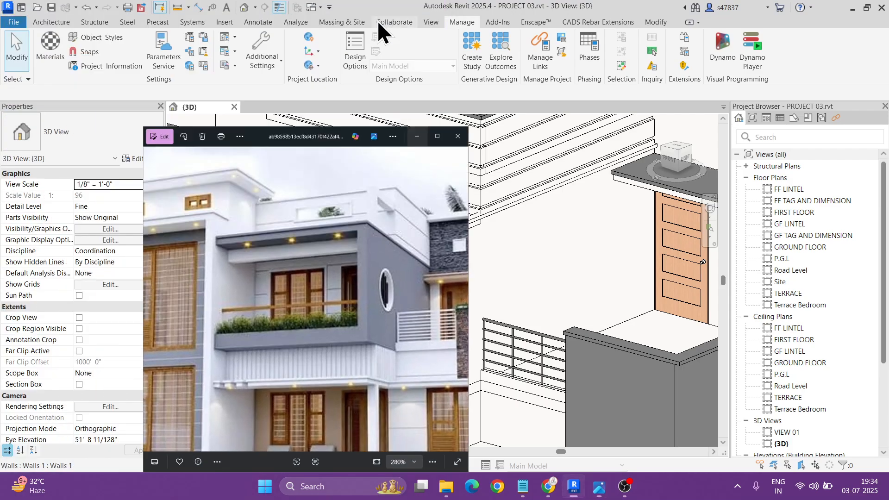
middle_click_drag(346, 354, 415, 313)
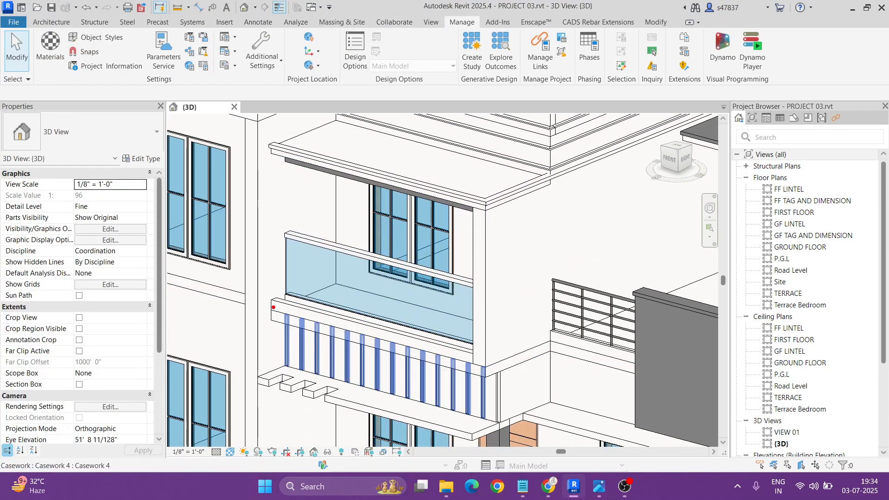
key("Escape")
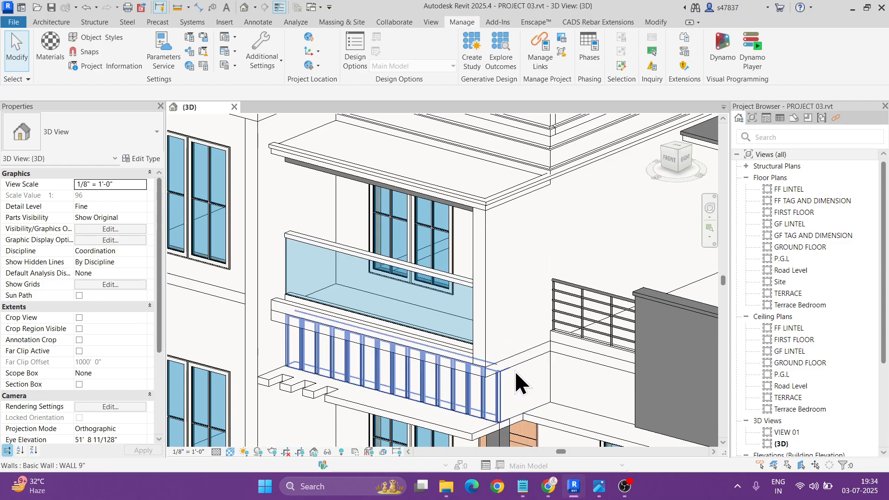
- Start the Paint tool with 02 Light Slate Gray Paint and paint the front balcony slab edge and the band above it
key("p")
key("t")
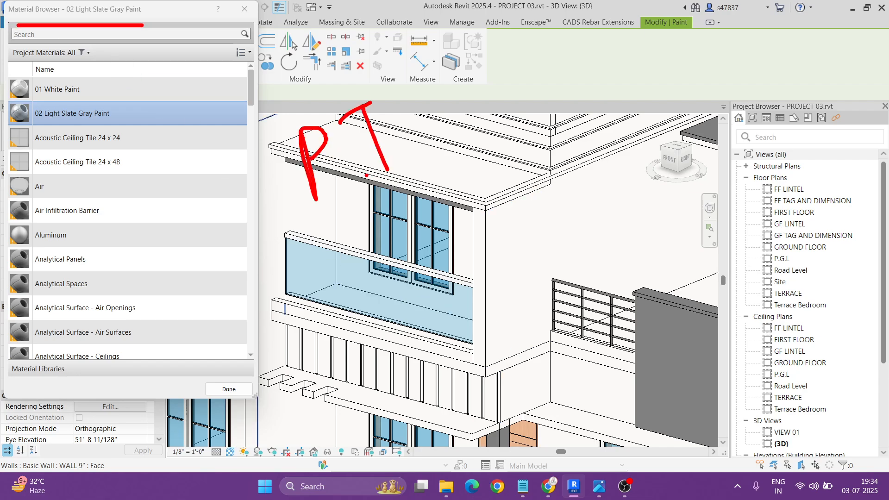
key("Escape")
left_click(58, 116)
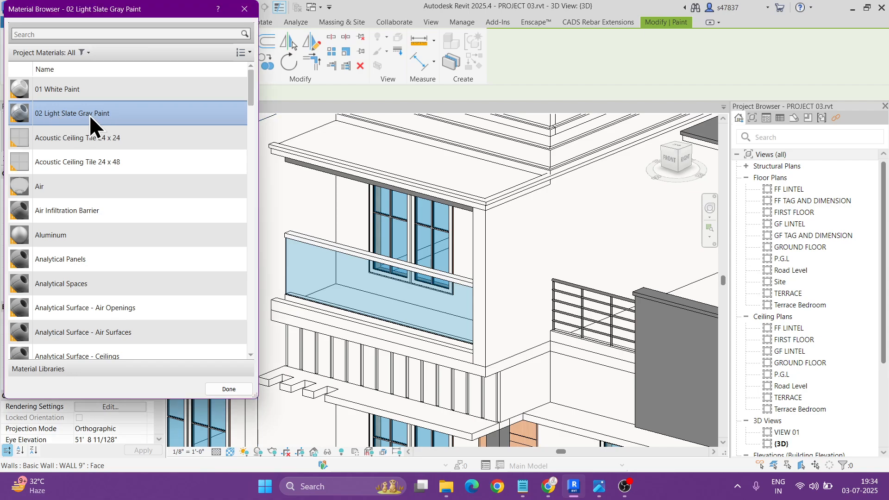
scroll(346, 307, "up", 3)
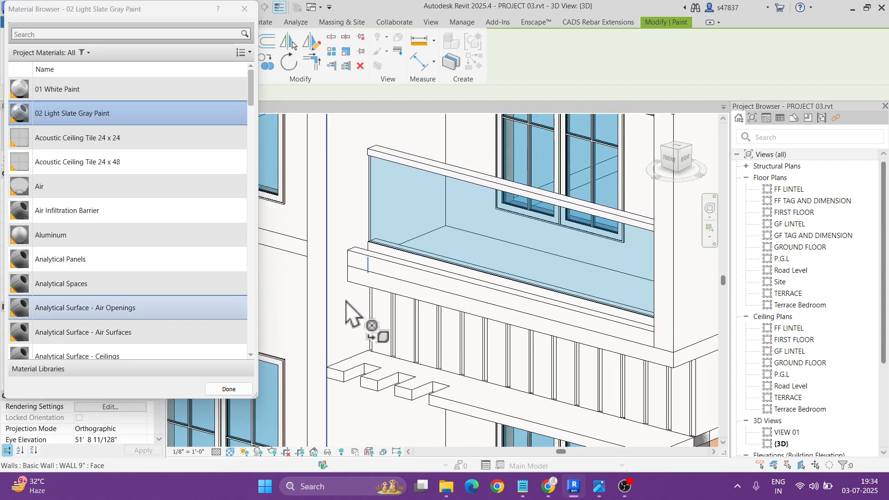
scroll(347, 306, "up", 3)
left_click(371, 266)
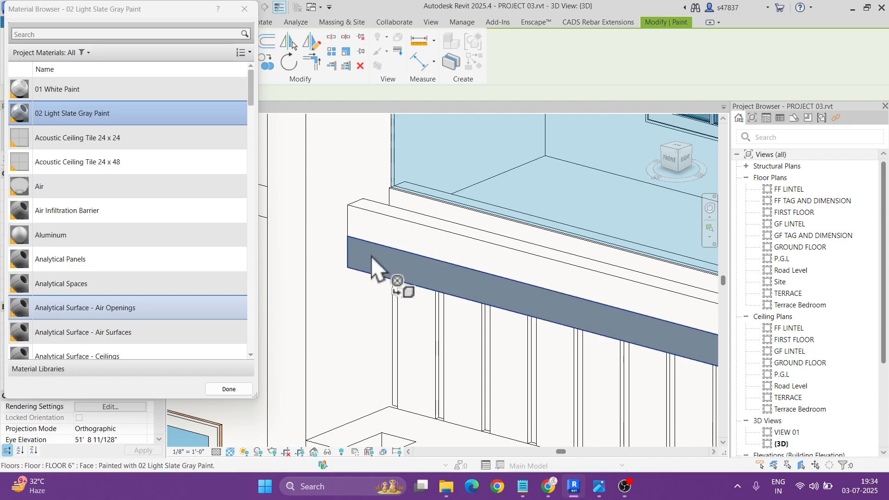
left_click(389, 240)
- Paint the front and top faces of the low wall beneath the balcony's glass railing with 02 Light Slate Gray Paint
scroll(392, 231, "up", 3)
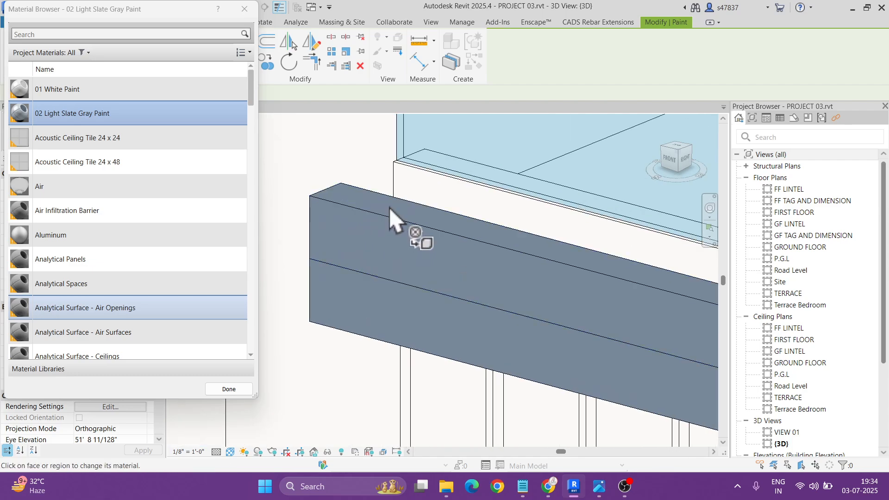
left_click(421, 194)
scroll(417, 173, "up", 2)
scroll(412, 166, "up", 4)
left_click(403, 169)
scroll(384, 187, "down", 5)
scroll(426, 167, "up", 4)
left_click(429, 166)
scroll(347, 236, "down", 5)
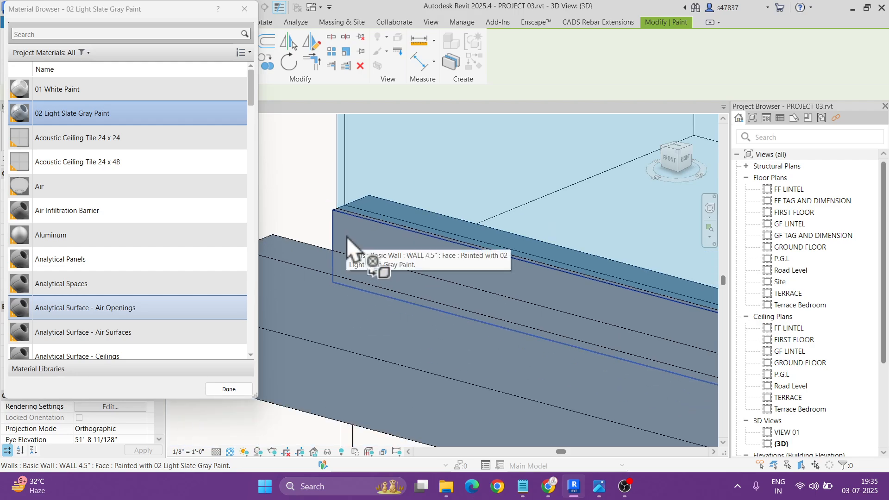
- Paint the balcony slab's side edge, the corner wall's narrow front face and the large side wall in light slate gray
scroll(357, 248, "down", 5)
left_click(632, 343)
scroll(507, 366, "up", 4)
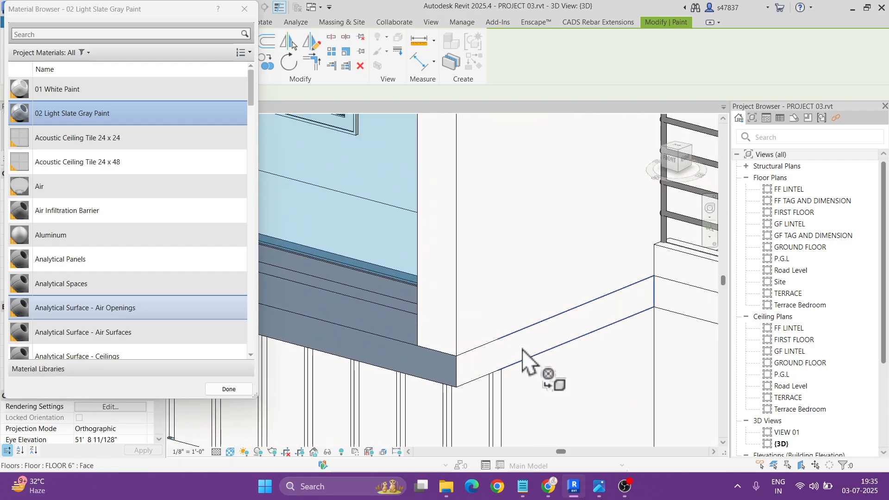
left_click(524, 352)
left_click(451, 342)
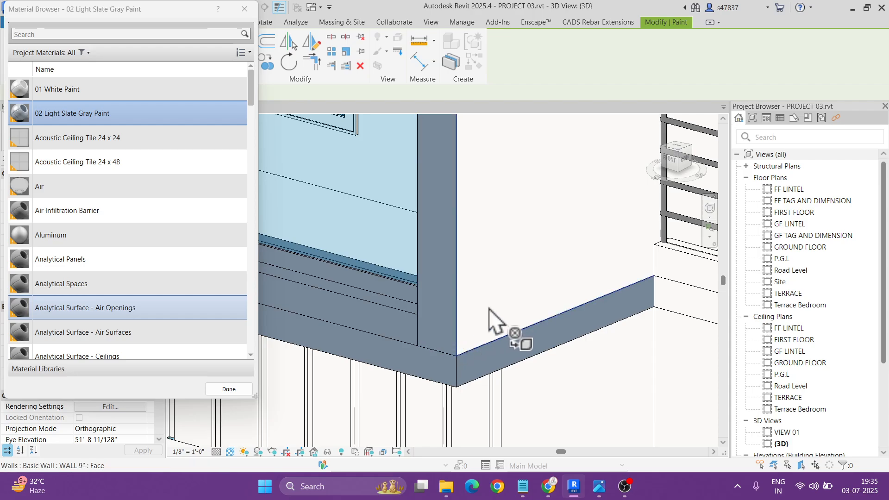
left_click(490, 309)
- Paint the front and side faces of the lower band under the balcony roof edge in light slate gray
scroll(453, 357, "down", 5)
scroll(440, 246, "up", 4)
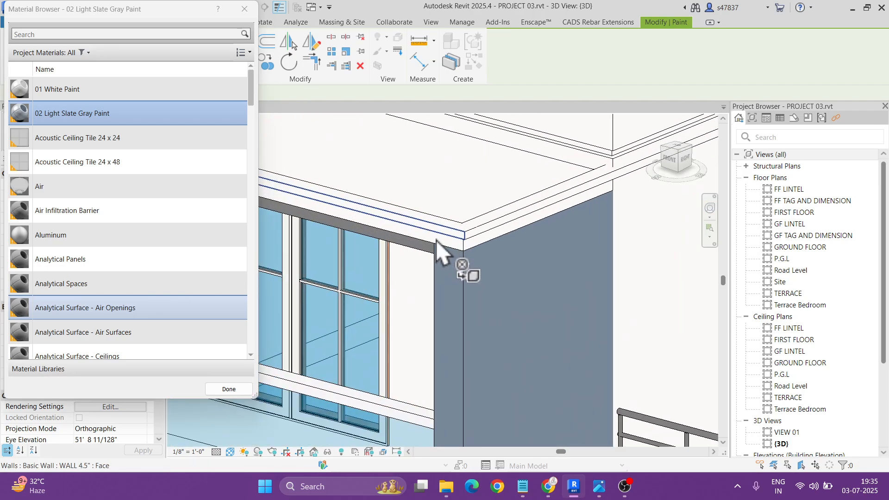
scroll(437, 238, "up", 3)
left_click(485, 245)
left_click(526, 246)
- Paint the outer and top faces of the 4.5" raised edge around the balcony roof corner in light slate gray
scroll(511, 281, "down", 3)
scroll(512, 283, "down", 3)
scroll(514, 301, "up", 2)
scroll(533, 284, "up", 3)
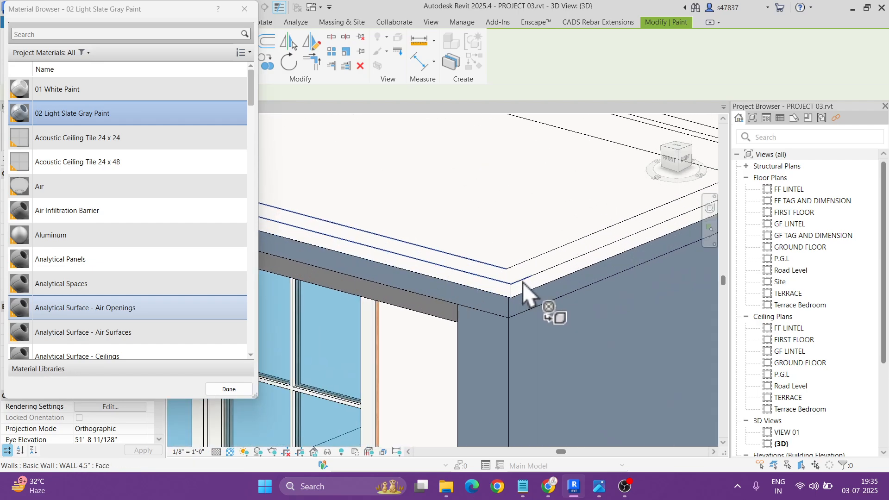
scroll(522, 282, "up", 3)
left_click(446, 267)
left_click(470, 301)
left_click(519, 300)
left_click(580, 270)
left_click(540, 246)
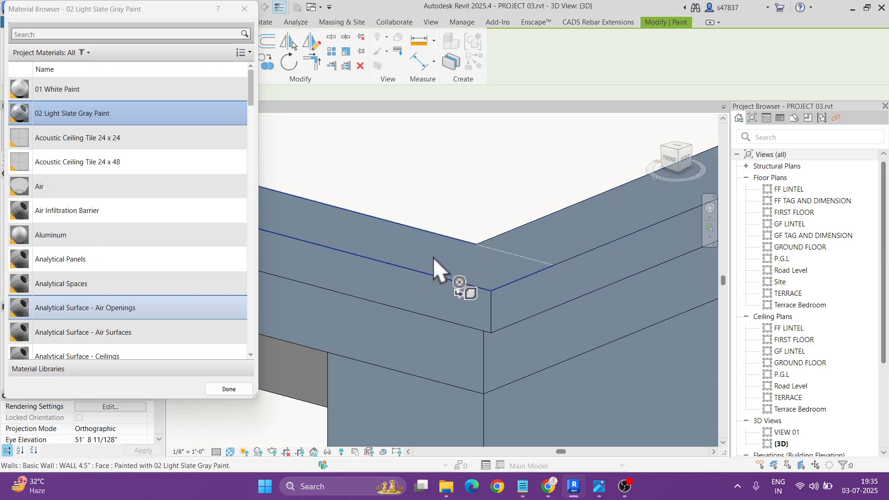
scroll(427, 307, "down", 4)
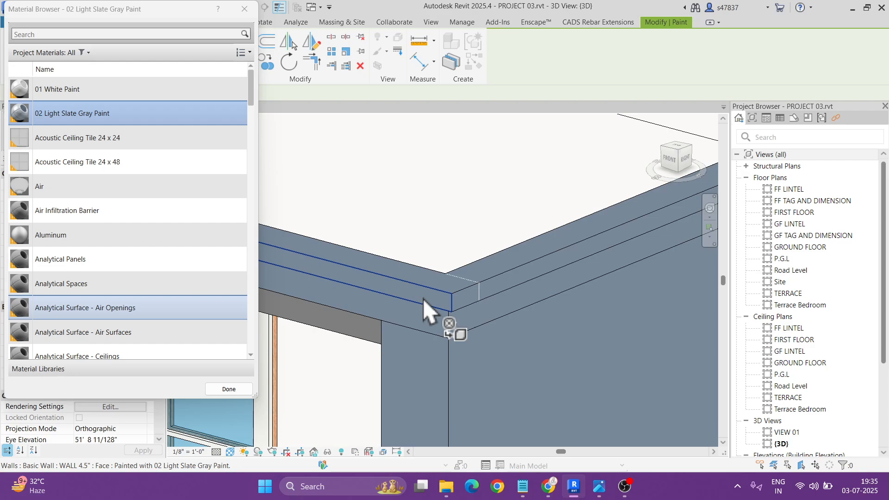
- Try to paint the whole outer face of the 9" wall along the open terrace with 02 Light Slate Gray Paint
mouse_move(547, 315)
middle_mouse_down()
mouse_move(555, 319)
mouse_move(526, 298)
middle_mouse_up()
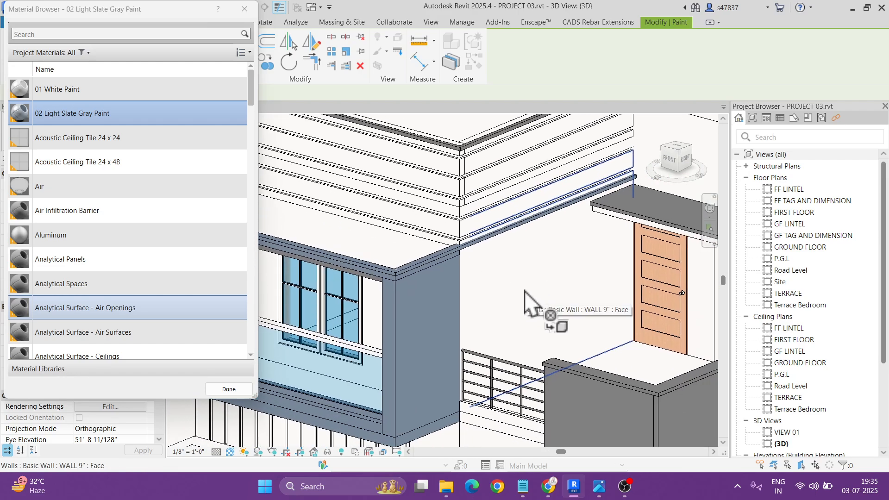
left_click(558, 282)
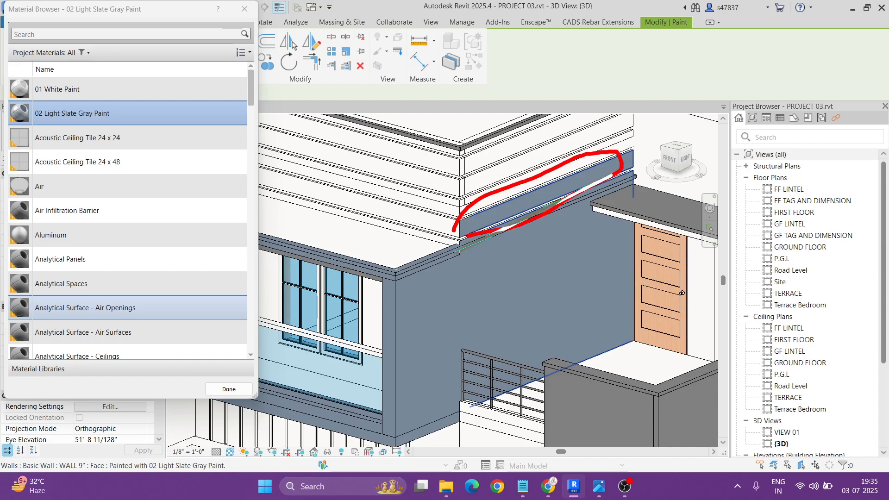
key("Escape")
- Select the 9" wall along the open terrace and examine how far its face extends above and below the balcony roof edge
mouse_move(593, 276)
middle_mouse_down("shift")
mouse_move(574, 318)
mouse_move(520, 297)
mouse_move(520, 267)
middle_mouse_up("shift")
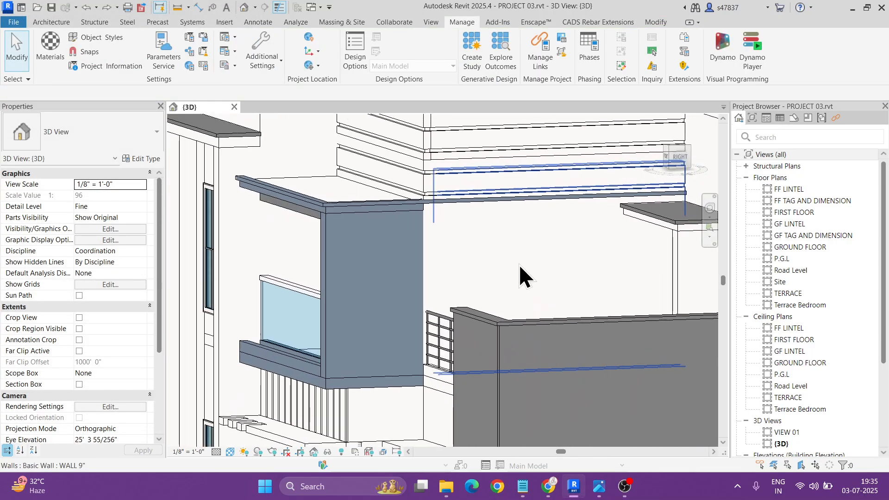
left_click(473, 235)
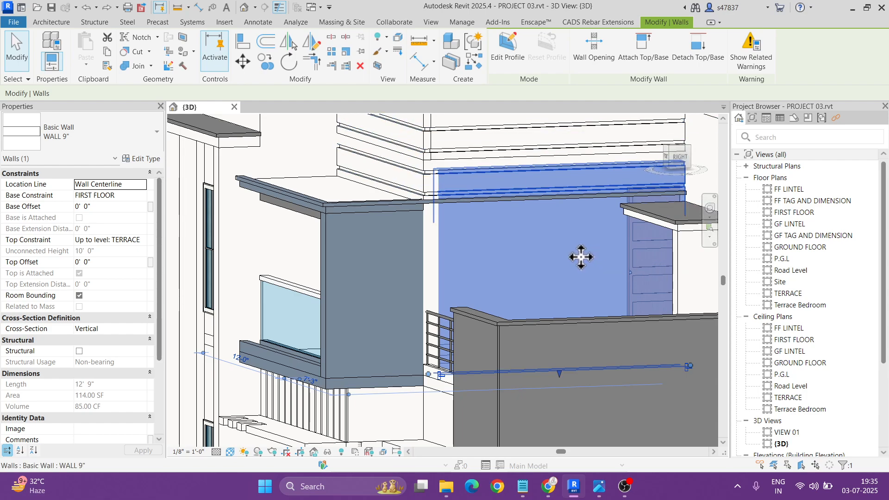
left_click_drag(678, 184, 424, 369)
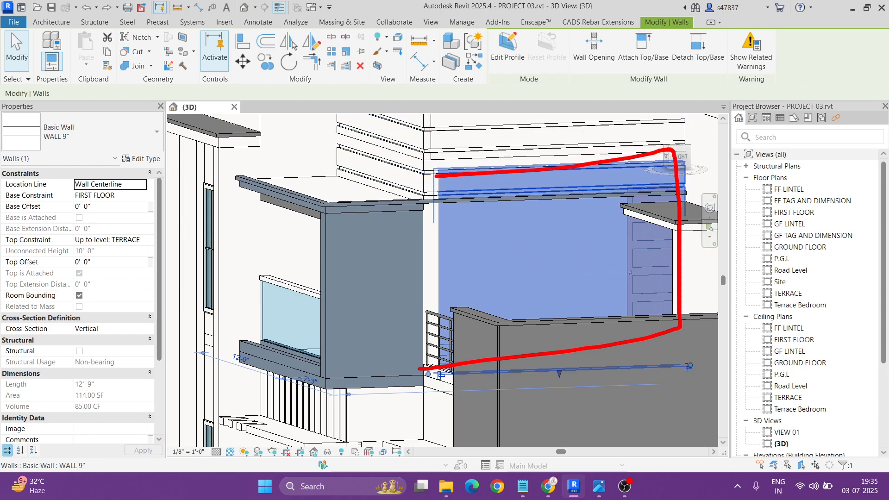
left_click_drag(504, 155, 420, 318)
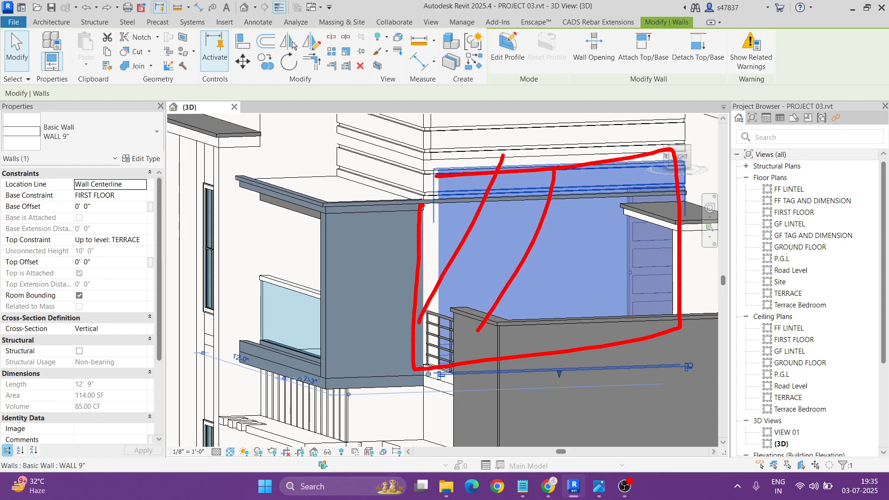
left_click_drag(632, 166, 549, 384)
left_click_drag(678, 231, 640, 341)
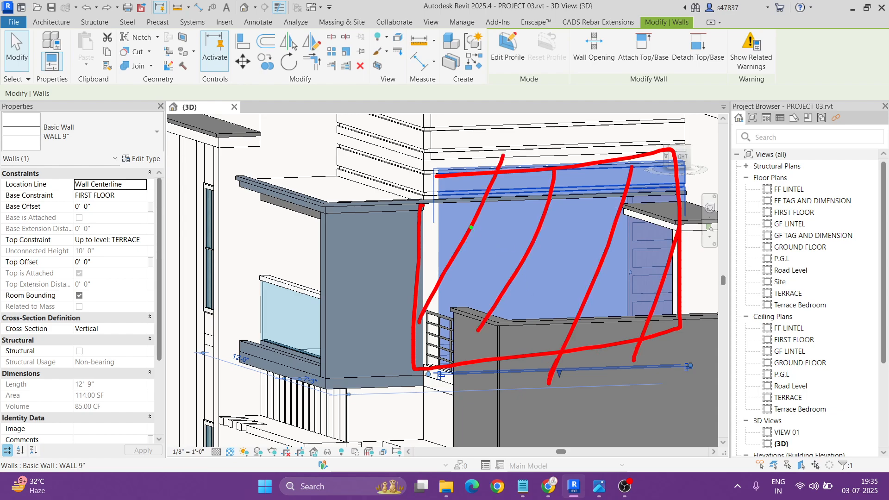
left_click_drag(465, 208, 721, 206)
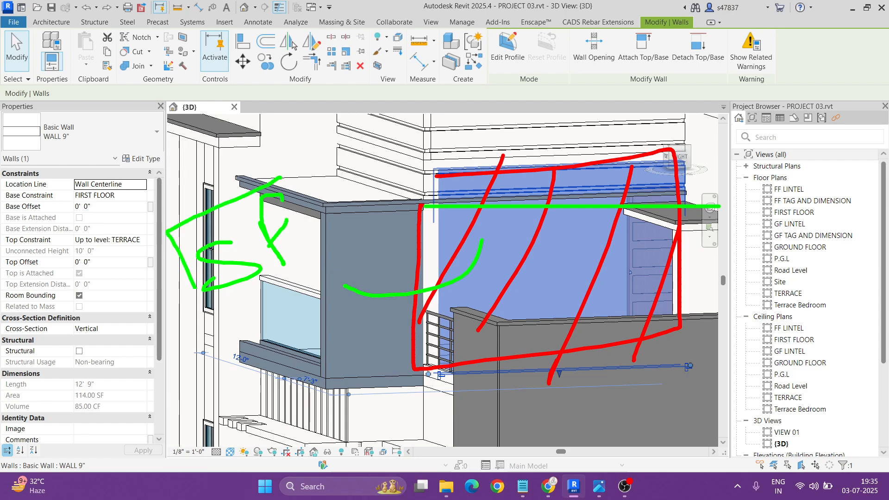
key("Escape")
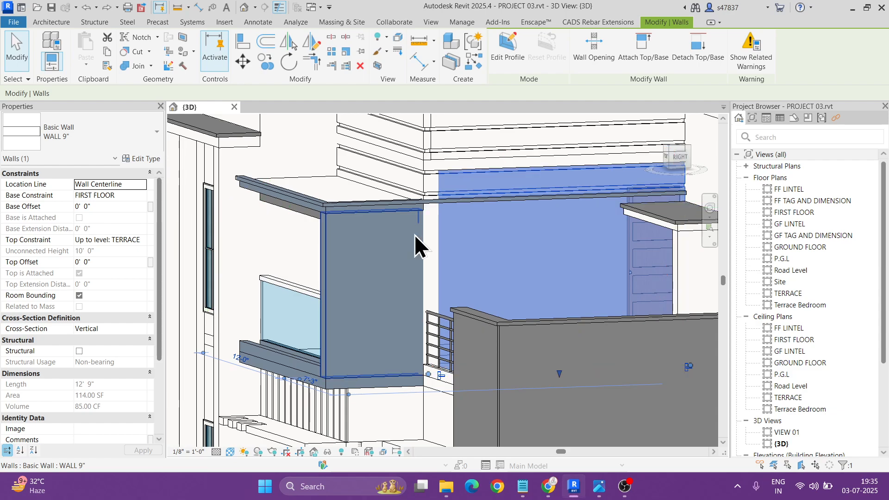
key("Delete")
- Split the 9" terrace wall's outer face with a full-width horizontal line along the top of the 4.5" raised roof edge
key("s")
key("f")
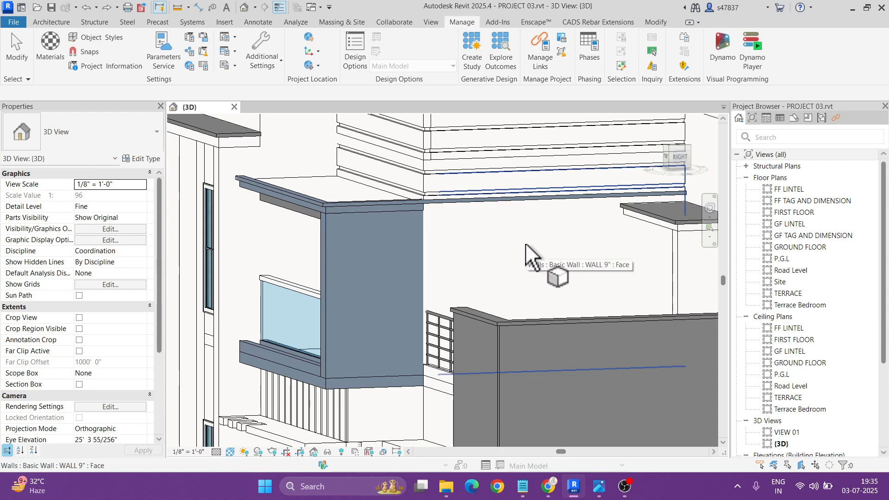
left_click(525, 243)
scroll(471, 207, "up", 5)
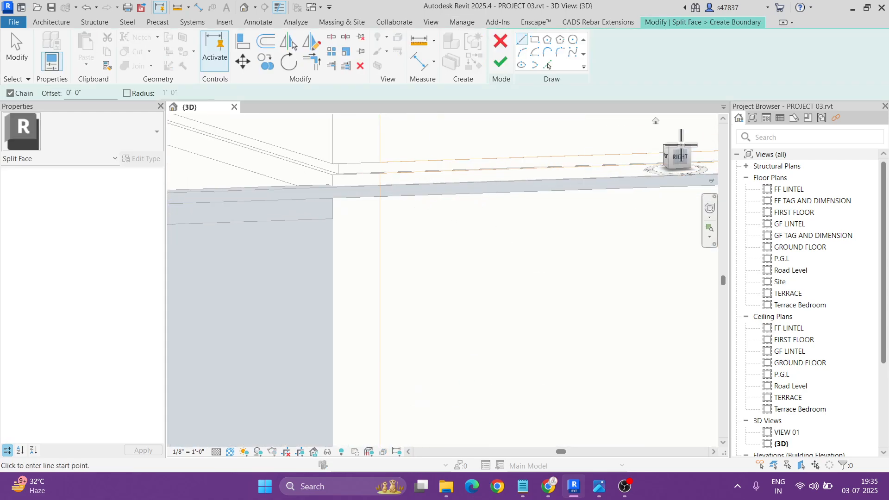
key("Escape")
left_click(680, 158)
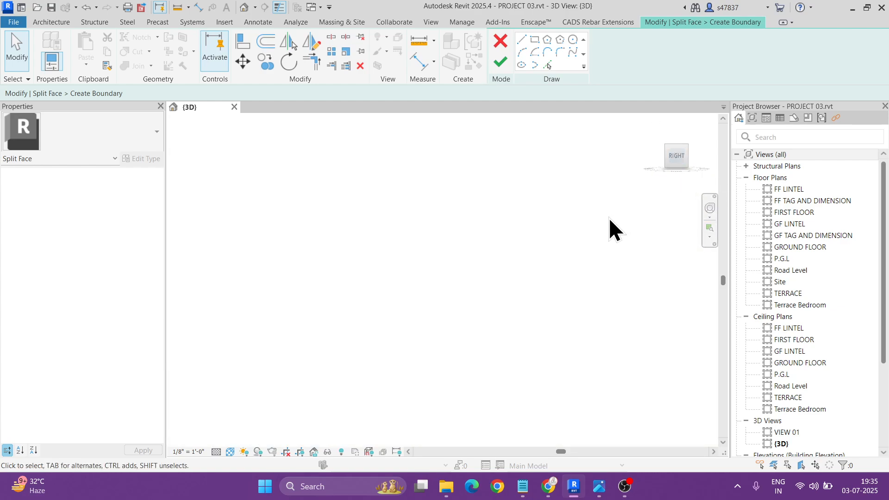
scroll(300, 271, "up", 4)
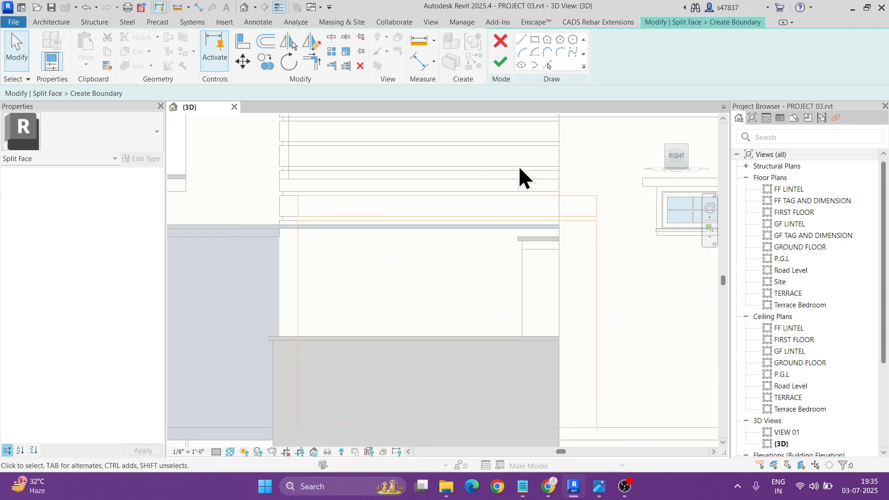
left_click(523, 41)
scroll(292, 235, "up", 5)
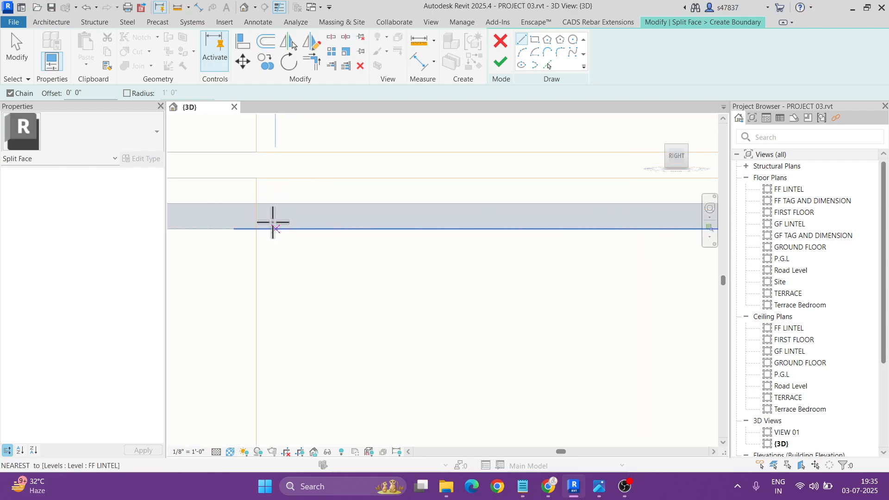
left_click(256, 204)
scroll(262, 205, "down", 3)
scroll(459, 209, "down", 2)
middle_click_drag(533, 227, 197, 227)
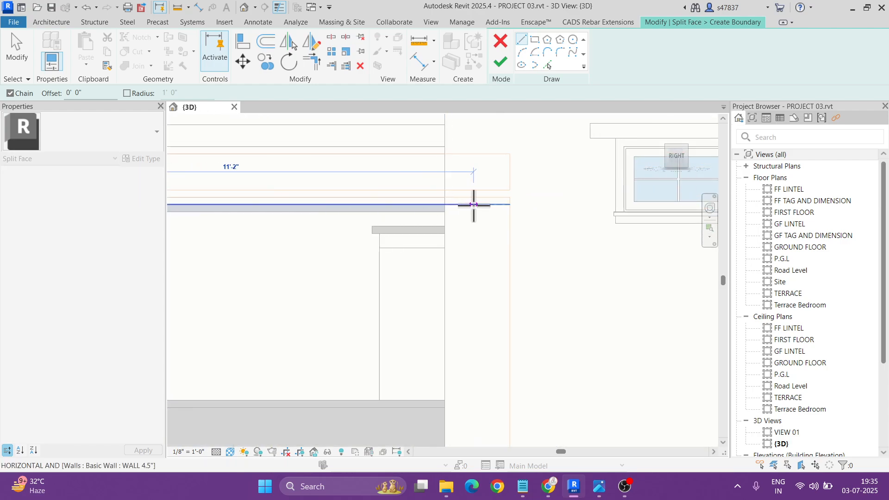
scroll(475, 205, "up", 3)
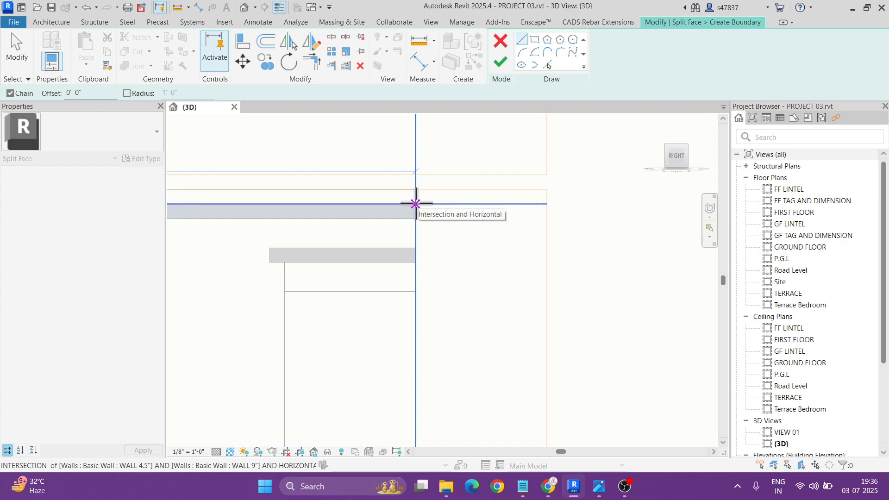
left_click(546, 204)
key("Escape")
key("Escape")
scroll(420, 215, "down", 3)
scroll(597, 187, "down", 2)
middle_click_drag(593, 188, 612, 241, "shift")
left_click(501, 63)
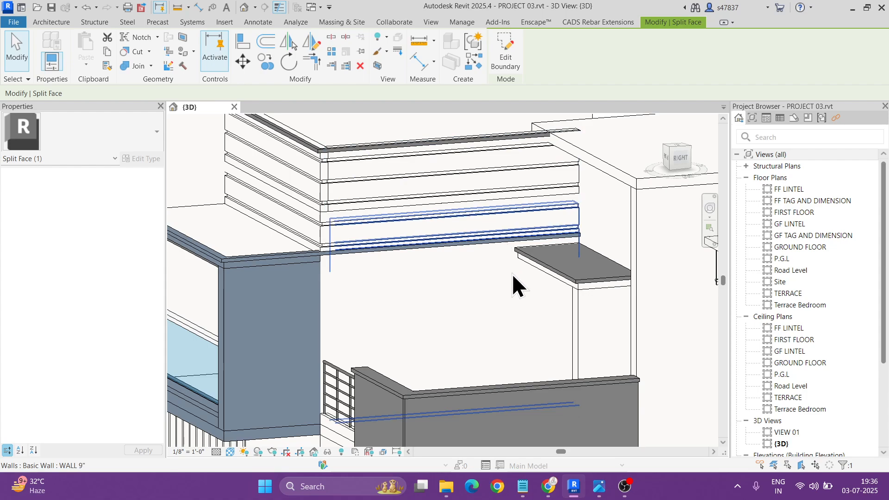
- Paint the lower region of the split terrace wall face with 02 Light Slate Gray Paint
key("Escape")
key("p")
key("t")
left_click(443, 296)
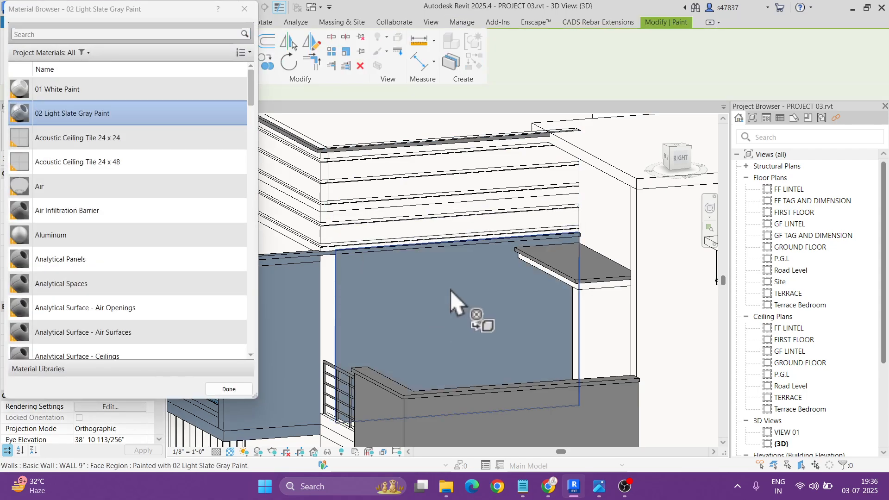
- Split the narrow wall face between the balcony side wall and the painted terrace wall along the raised edge's top line
scroll(339, 289, "up", 3)
key("Escape")
key("s")
key("f")
left_click(322, 262)
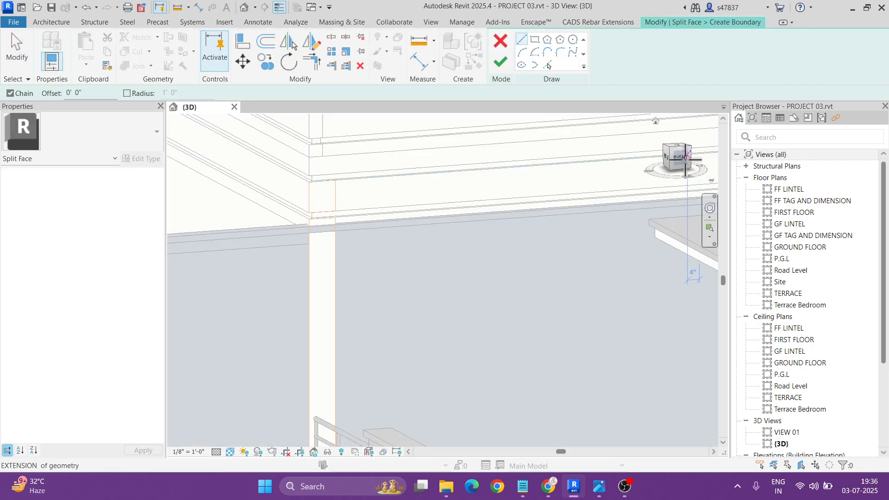
scroll(283, 227, "up", 4)
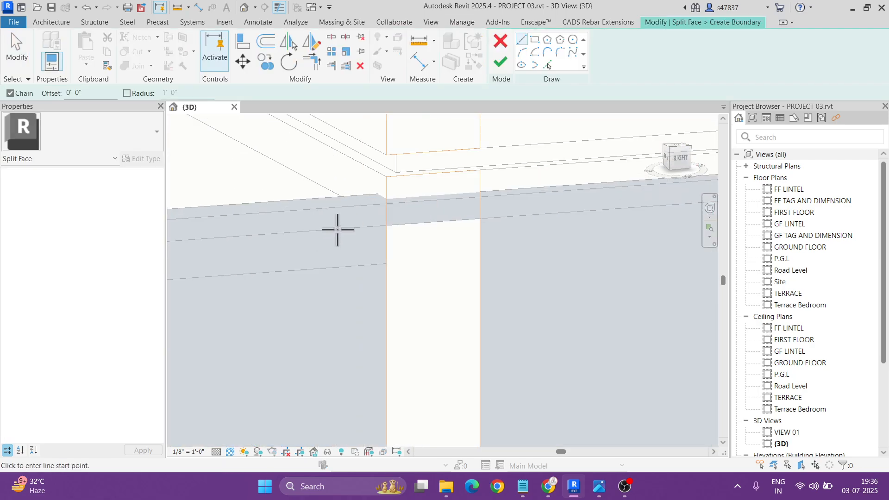
left_click(387, 198)
left_click(479, 191)
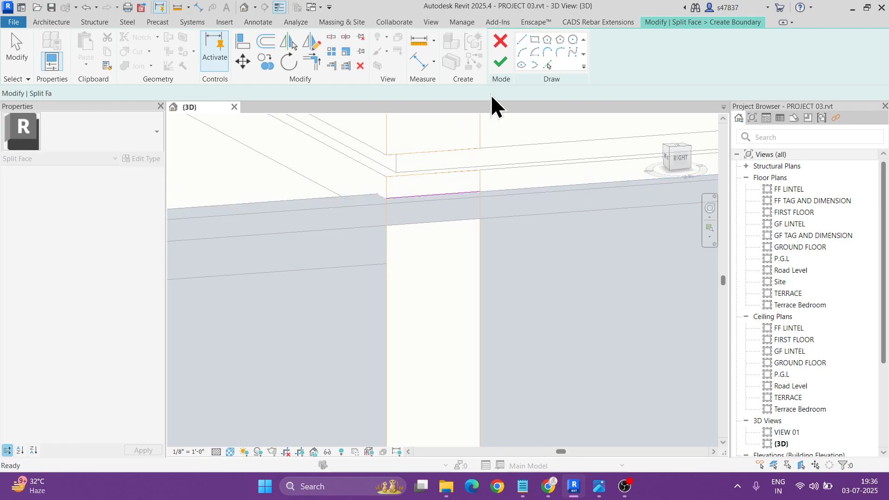
left_click(500, 63)
- Paint the lower region of the narrow split wall face with 02 Light Slate Gray Paint
key("p")
key("t")
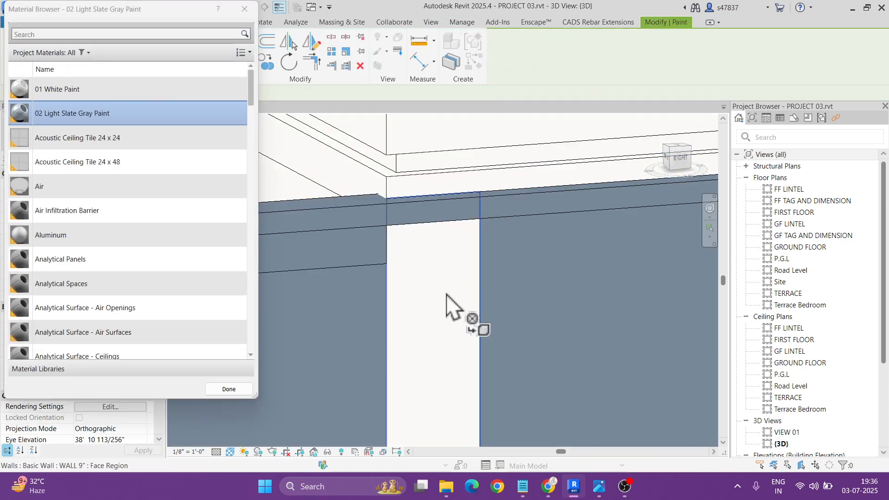
left_click(447, 294)
key("Escape")
- Paint the thin underside of the 4.5" raised edge around the balcony roof with 02 Light Slate Gray Paint
scroll(447, 265, "down", 5)
mouse_move(447, 265)
middle_mouse_down("shift")
mouse_move(600, 280)
mouse_move(579, 303)
middle_mouse_up("shift")
scroll(493, 269, "up", 6)
key("p")
key("t")
scroll(440, 158, "up", 3)
scroll(453, 208, "down", 5)
middle_click_drag(456, 213, 512, 320, "shift")
middle_click_drag(512, 319, 481, 246)
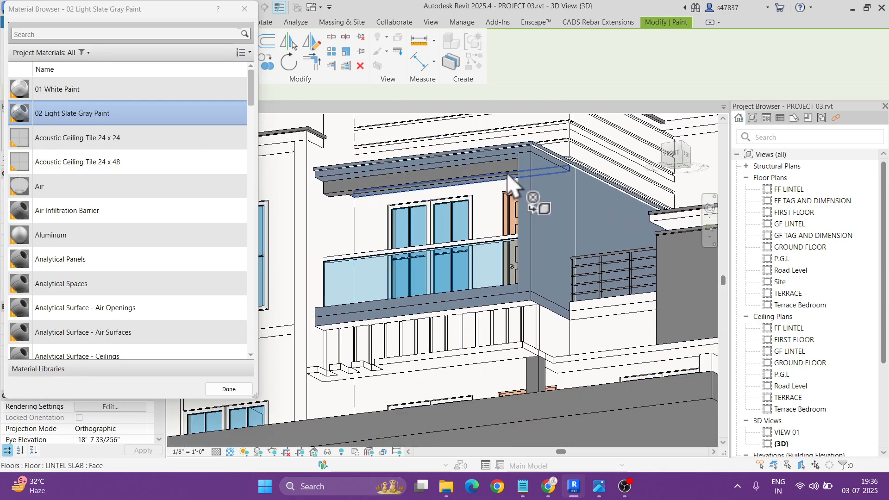
scroll(563, 159, "up", 8)
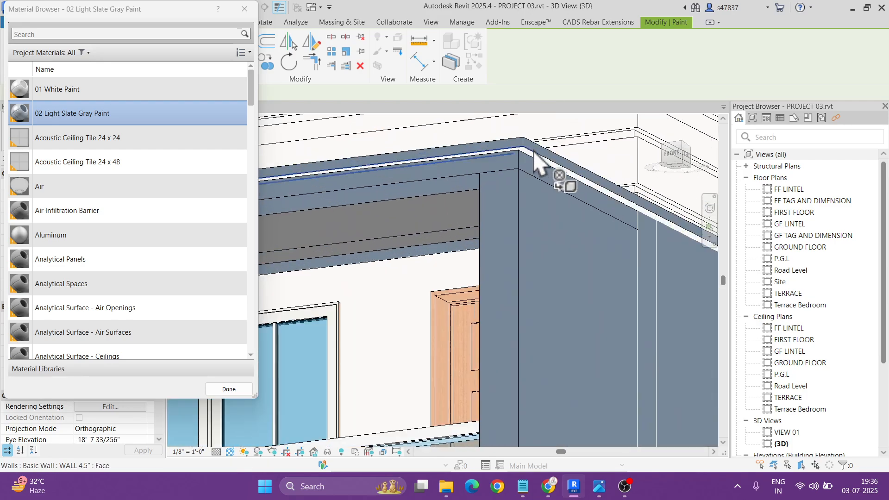
scroll(576, 188, "down", 8)
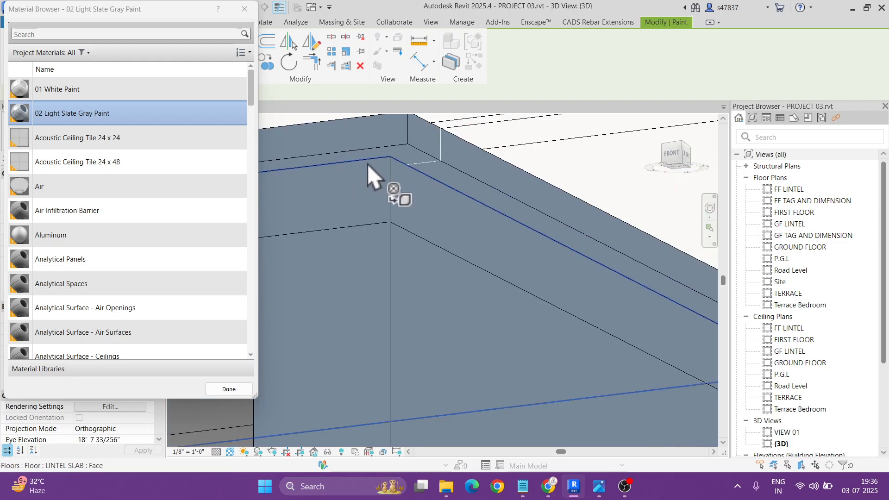
- Examine the 6" floor's underside face at the balcony corner and how far it extends across the house
scroll(457, 269, "up", 10)
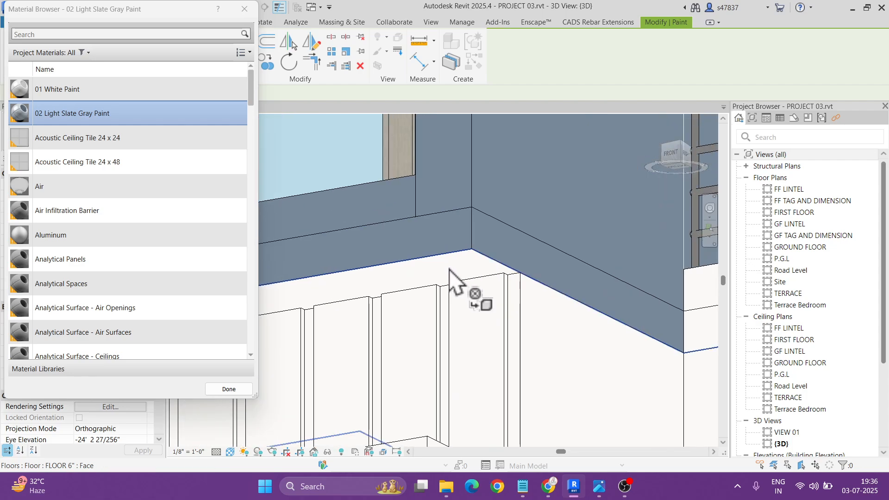
scroll(463, 285, "down", 5)
scroll(459, 281, "up", 6)
key("ctrl+2")
left_click_drag(446, 265, 411, 280)
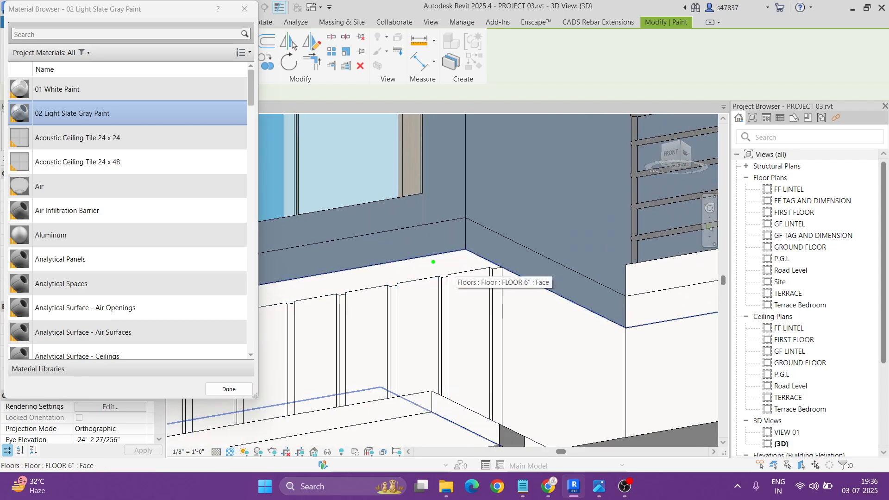
key("Escape")
scroll(440, 278, "down", 8)
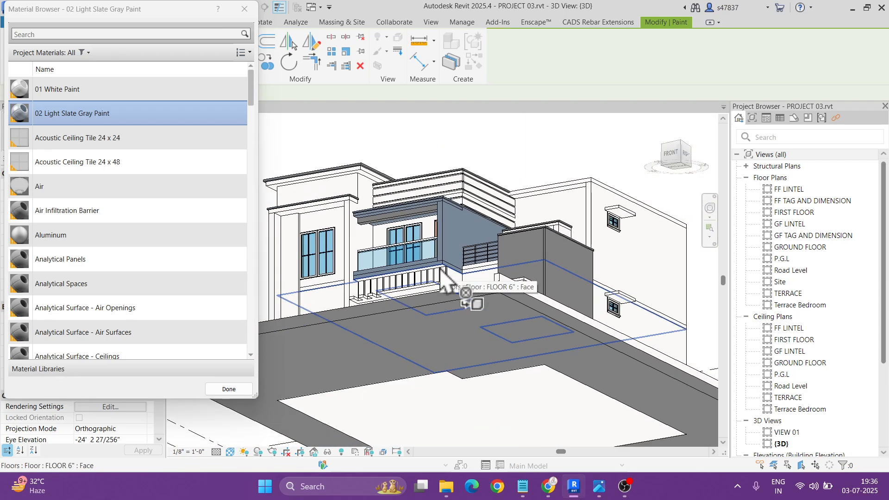
scroll(443, 276, "up", 8)
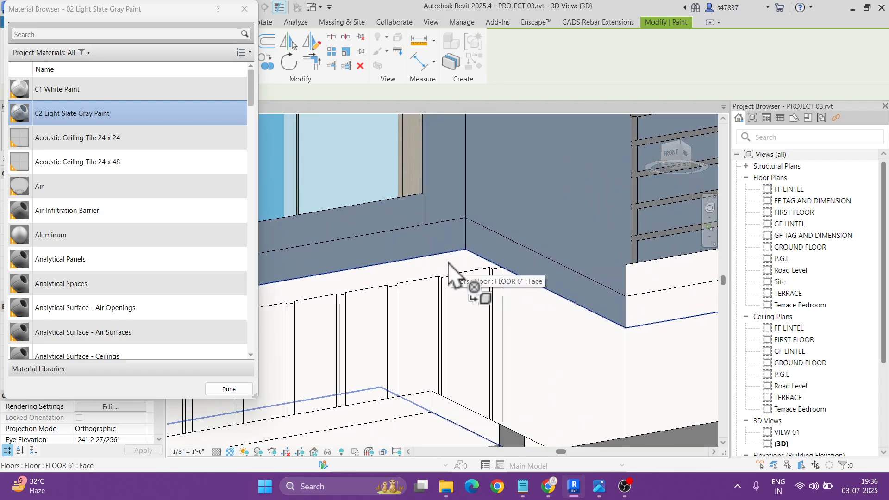
- Leave the Paint tool and compare the whole house with the balcony finishes in the reference photo
key("Escape")
scroll(449, 263, "down", 7)
mouse_move(468, 246)
middle_mouse_down("shift")
mouse_move(516, 339)
mouse_move(496, 276)
mouse_move(470, 246)
middle_mouse_up("shift")
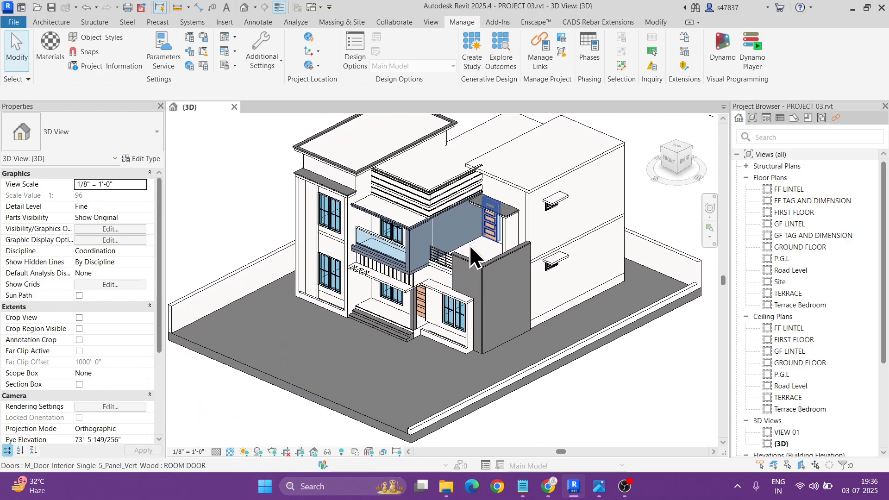
left_click(596, 491)
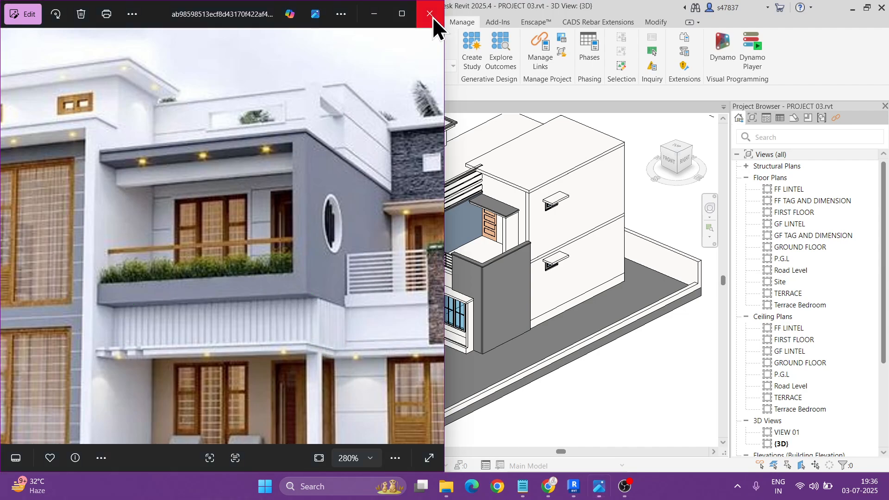
left_click(374, 14)
- Select the 6" first-floor slab and examine its exposed underside above the vertical slats beneath the balcony
left_click(490, 245)
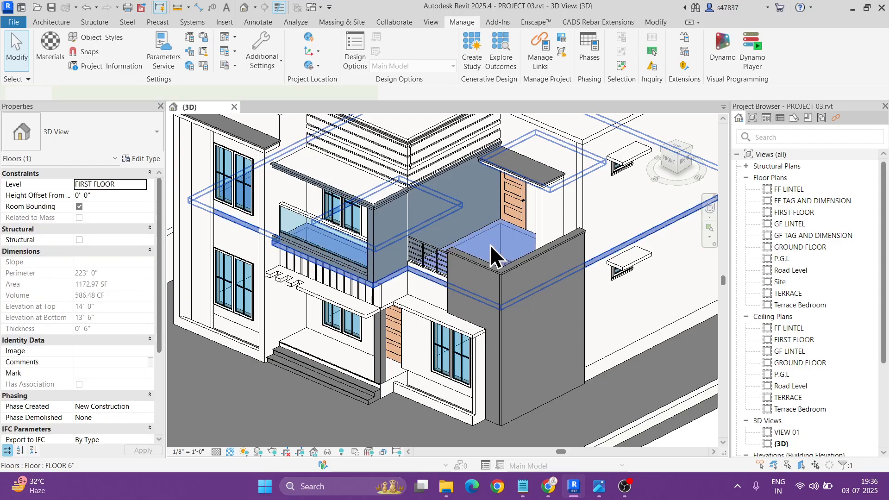
middle_click_drag(427, 300, 440, 222, "shift")
scroll(423, 169, "up", 5)
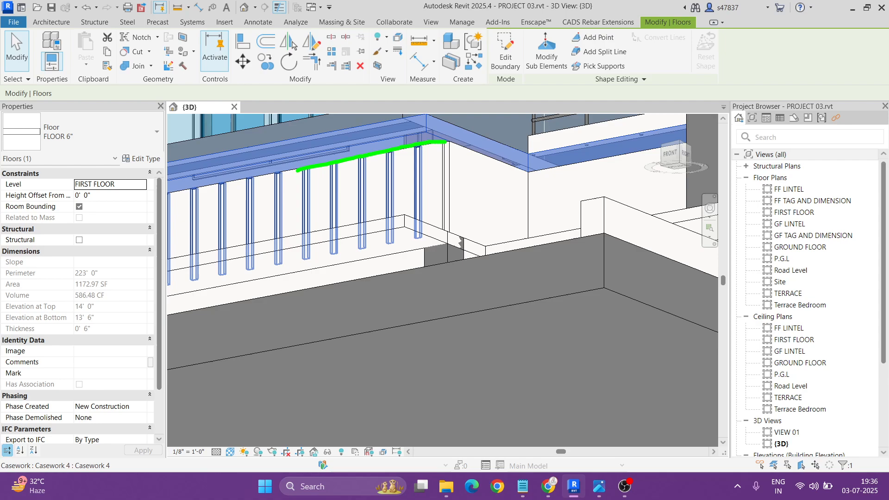
key("Escape")
scroll(463, 210, "down", 3)
scroll(462, 210, "down", 2)
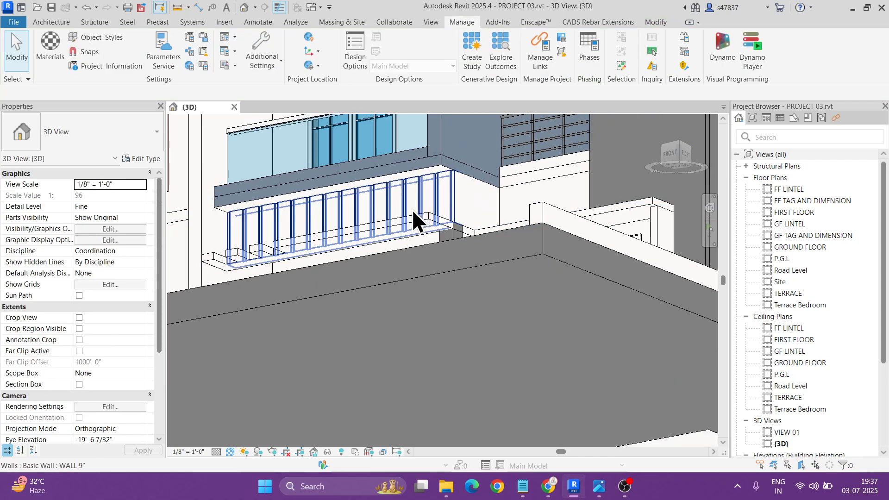
middle_click_drag(413, 213, 488, 213)
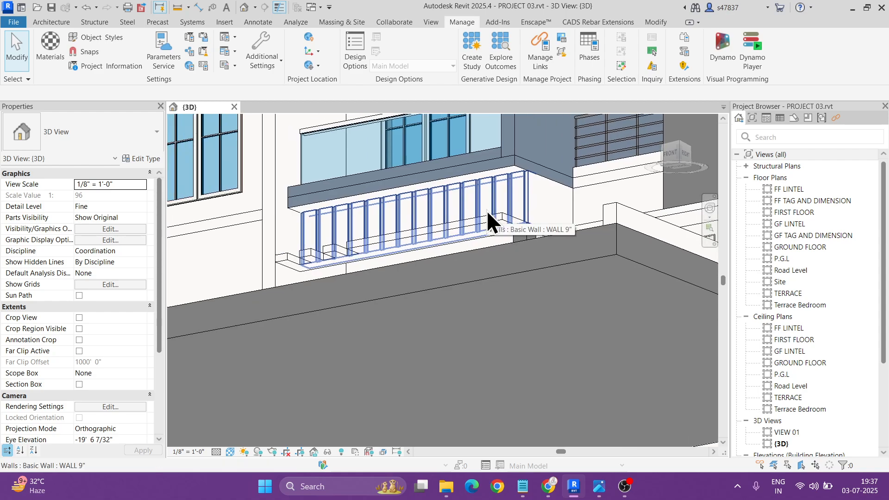
key("s")
key("f")
scroll(508, 171, "up", 5)
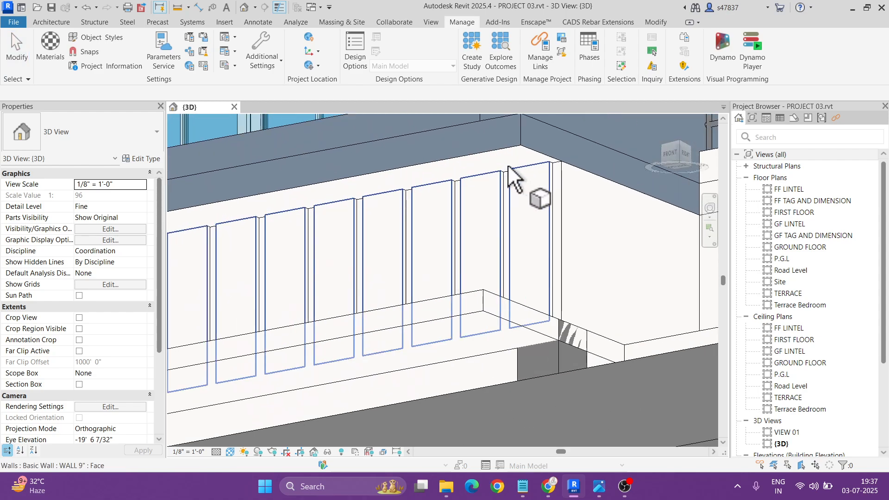
left_click(485, 173)
scroll(485, 174, "down", 4)
left_click(585, 201)
key("Escape")
left_click(501, 41)
scroll(429, 212, "up", 2)
scroll(560, 232, "up", 2)
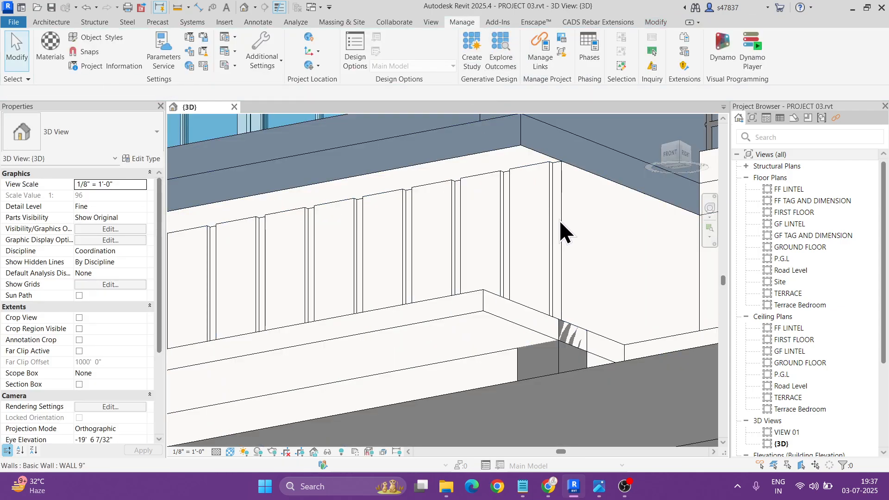
- Turn on the section box and raise its lower boundary to just beneath the first floor, exposing the 6" slab's whole underside
left_click(672, 155)
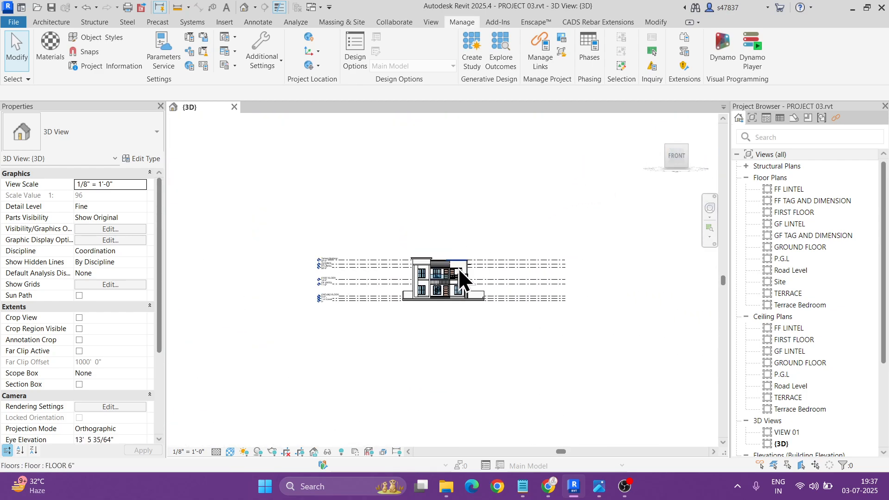
scroll(459, 274, "up", 5)
left_click(79, 384)
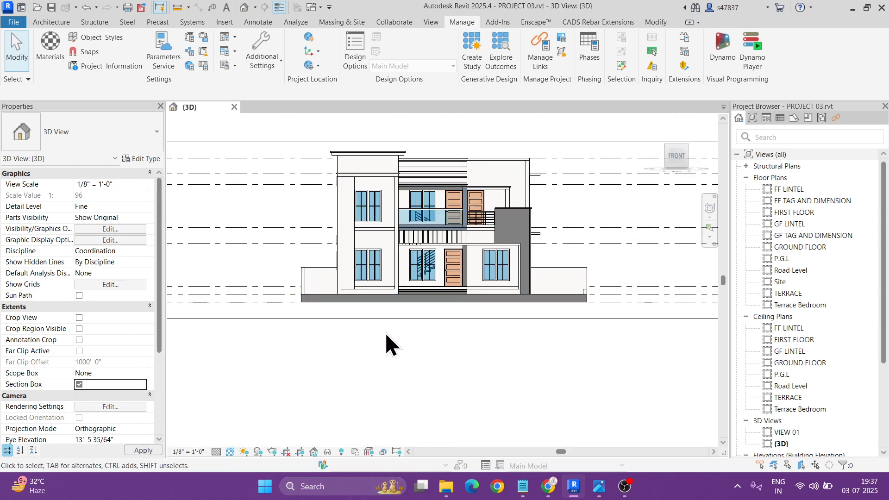
left_click(385, 319)
left_click_drag(443, 318, 446, 242)
middle_click_drag(475, 301, 473, 249, "shift")
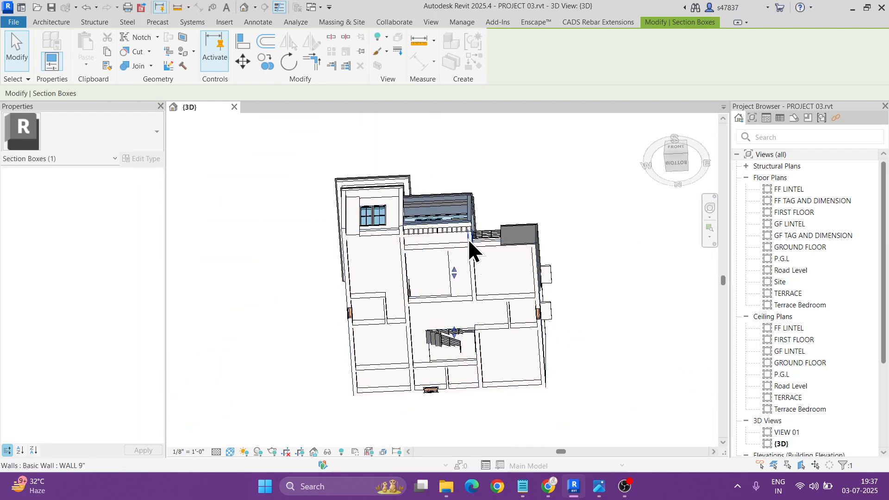
scroll(473, 249, "up", 3)
left_click(437, 261)
left_click(676, 158)
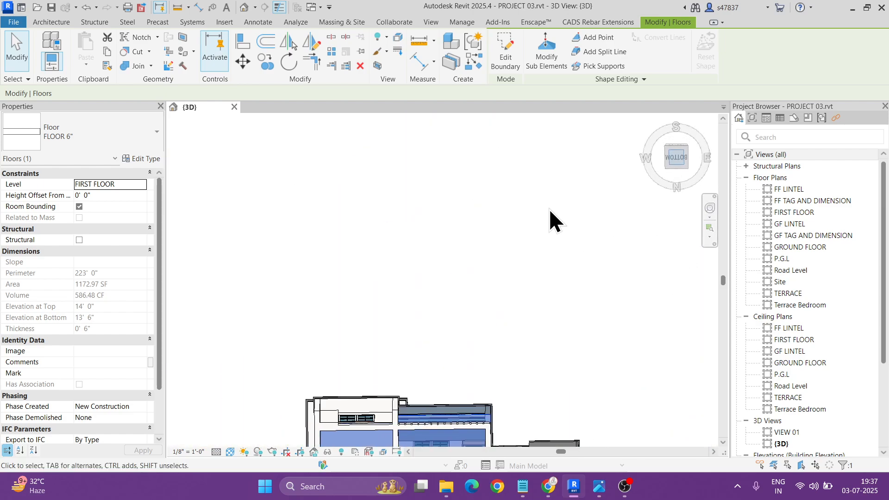
left_click(519, 208)
scroll(450, 149, "up", 3)
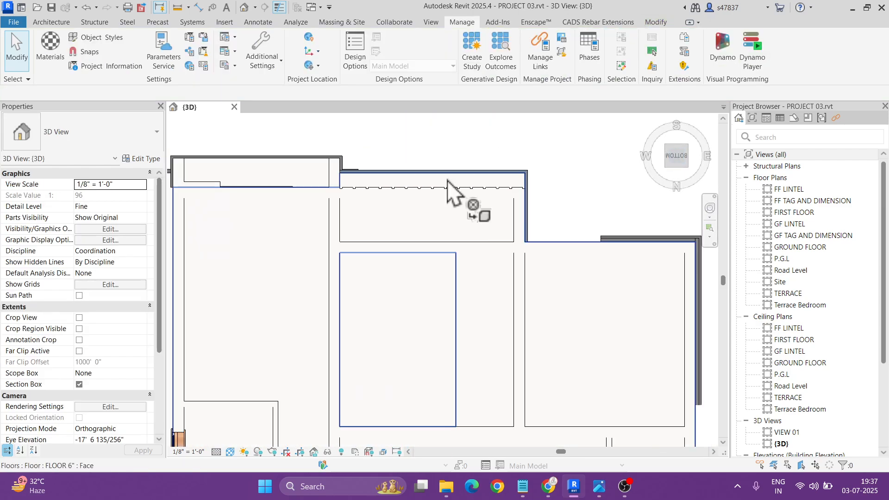
- Try painting the underside of the undivided 6" first-floor slab with 02 Light Slate Gray Paint
key("p")
key("t")
left_click(455, 217)
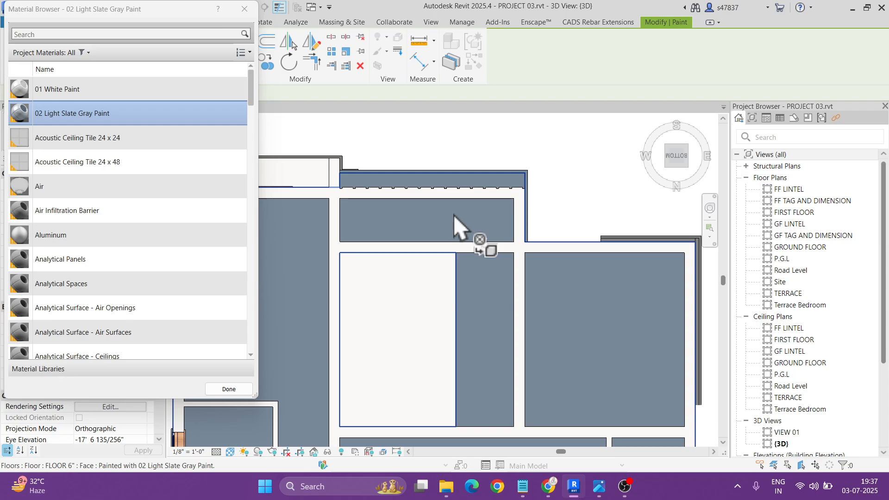
key("Escape")
- Split the 6" slab's underside along the balcony's inner side and rear wall line to separate the balcony area
scroll(414, 190, "up", 2)
left_click_drag(518, 179, 573, 179, "shift")
key("Escape")
key("s")
key("f")
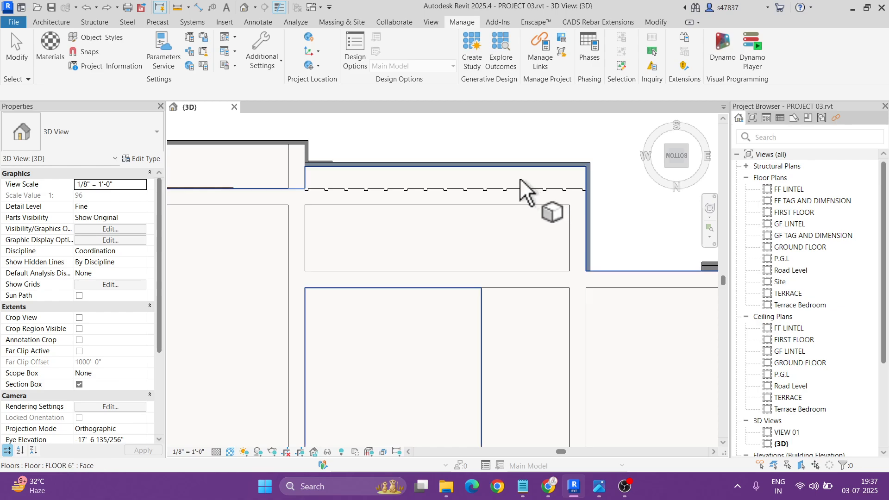
left_click(521, 178)
scroll(417, 175, "up", 2)
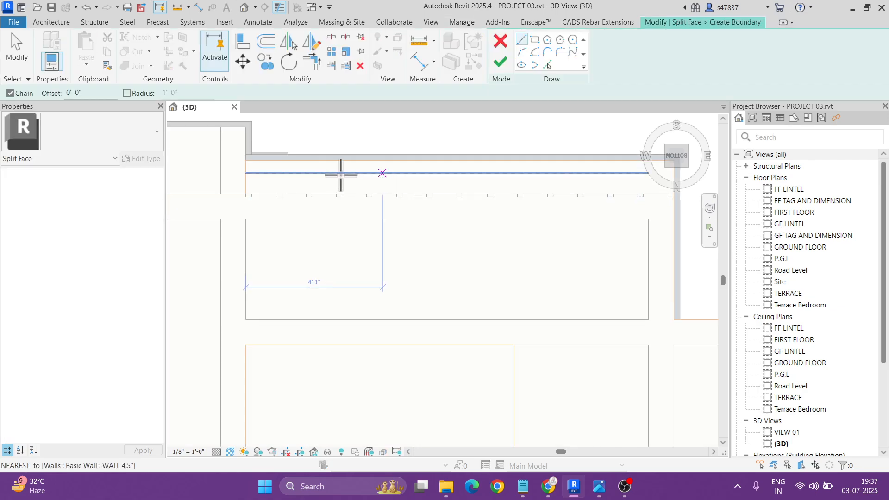
left_click(245, 193)
left_click(245, 320)
left_click(673, 320)
key("Escape")
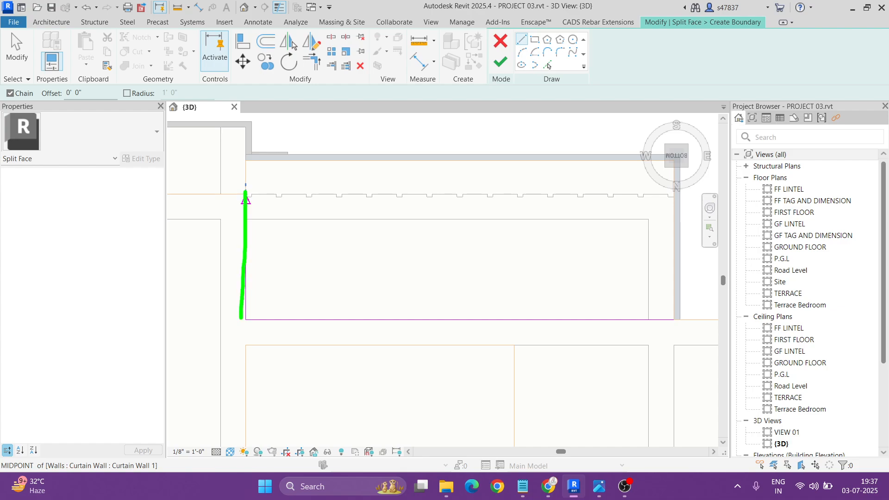
left_click_drag(240, 317, 482, 324)
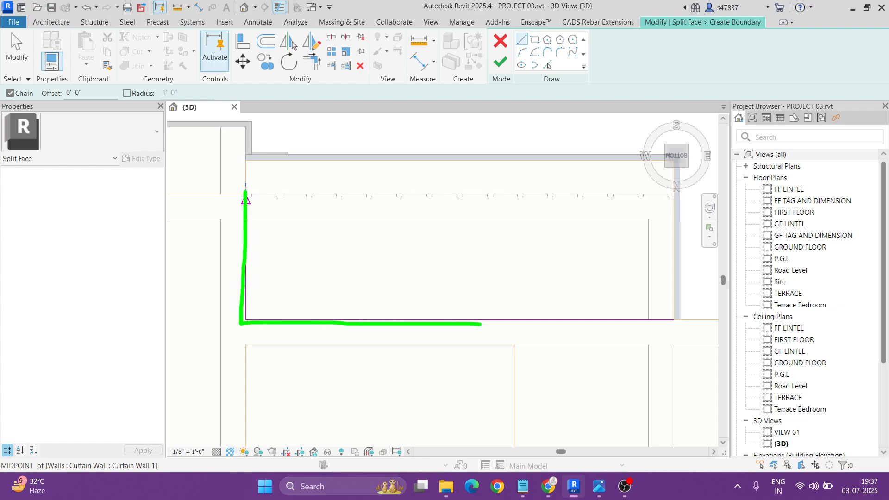
left_click(501, 62)
key("Escape")
- Paint the separated balcony region of the slab's underside with 02 Light Slate Gray Paint
key("p")
key("t")
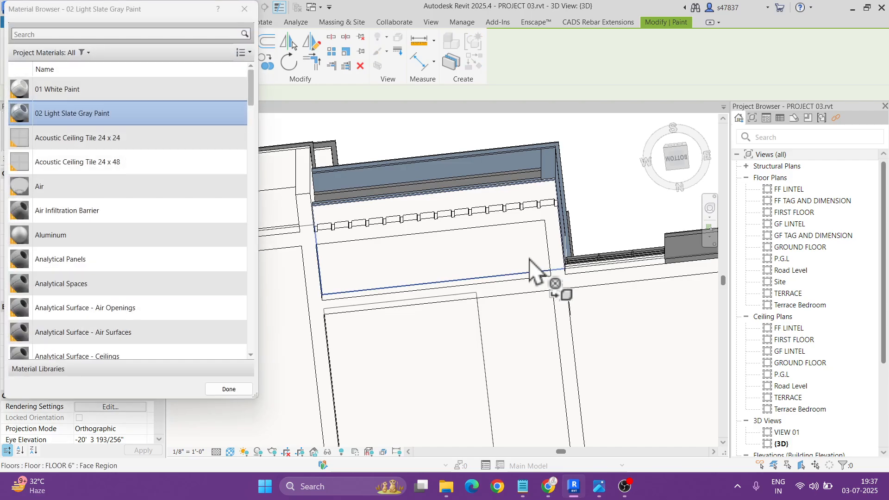
left_click(529, 259)
key("Escape")
middle_click_drag(452, 252, 554, 286, "shift")
scroll(499, 255, "down", 2)
middle_click_drag(499, 255, 444, 236, "shift")
scroll(444, 236, "up", 3)
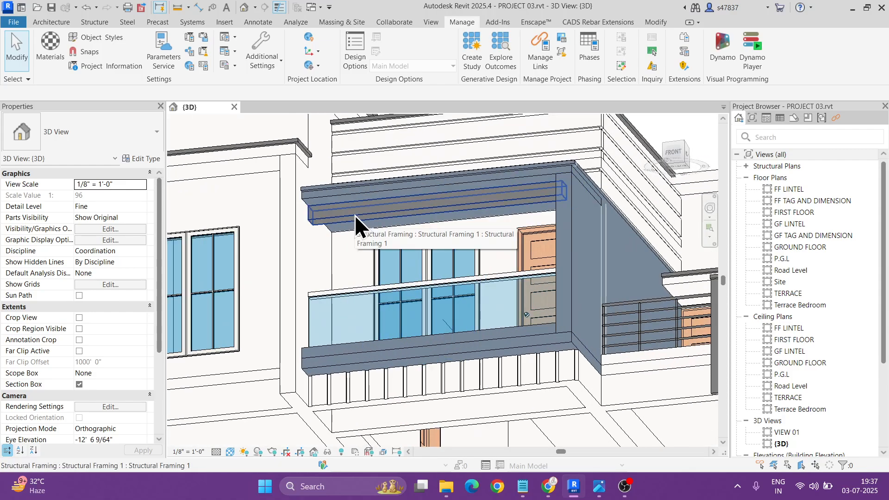
key("p")
key("t")
left_click(93, 89)
scroll(414, 216, "up", 3)
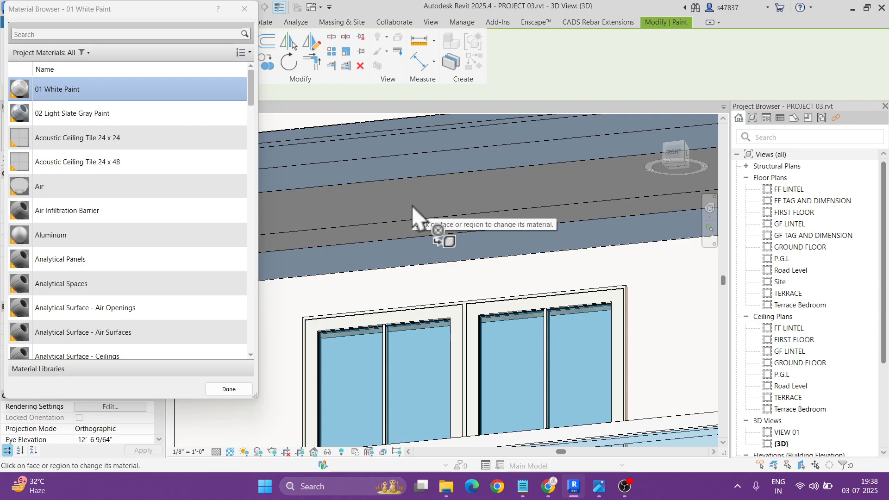
key("Escape")
- Edit the in-place beam under the balcony roof and assign 01 White Paint to its extrusion, then finish the model
left_click(468, 196)
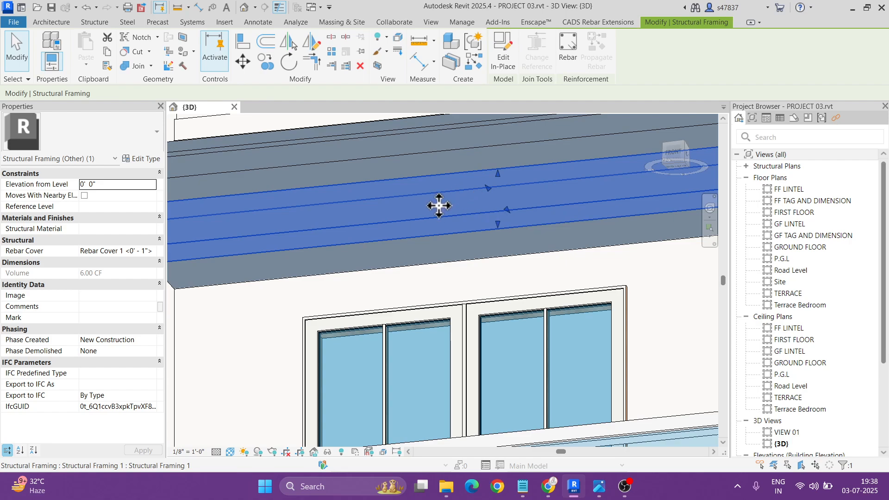
left_click(511, 49)
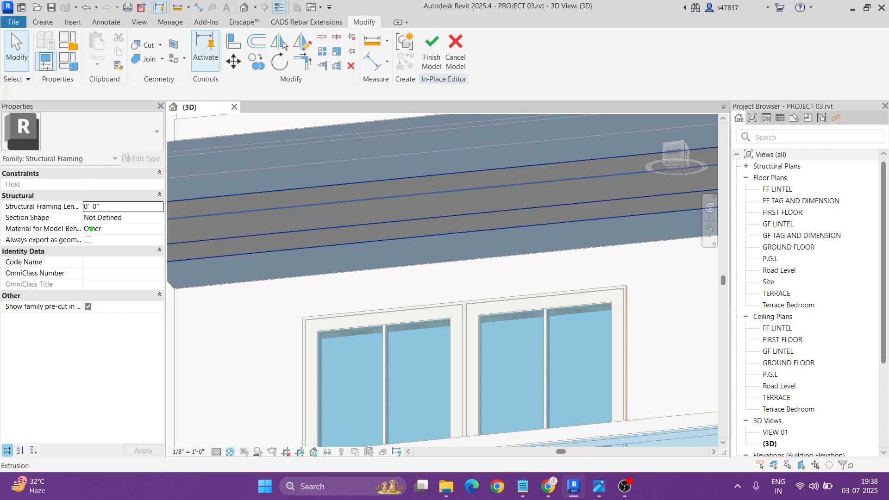
left_click(318, 219)
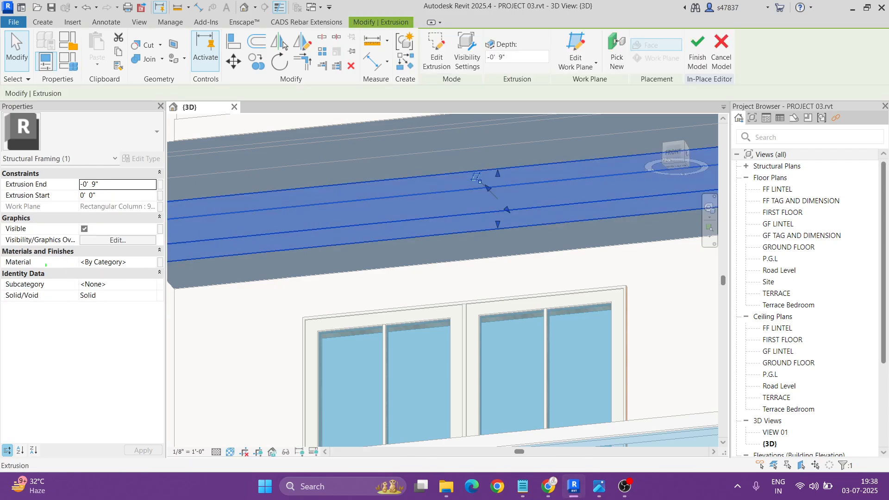
left_click(139, 262)
left_click(155, 262)
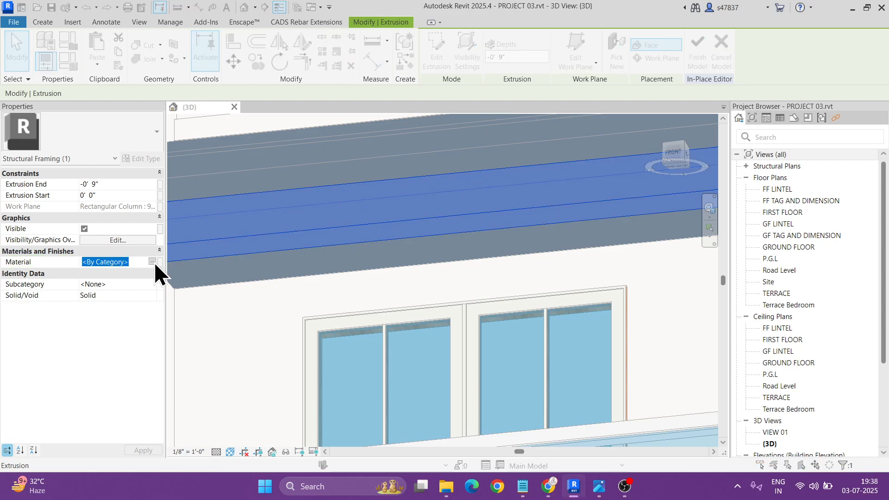
left_click(274, 96)
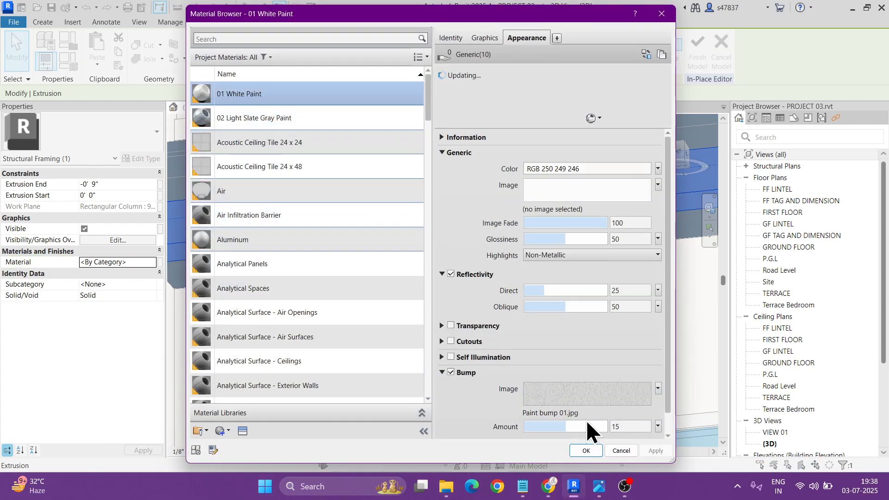
left_click(591, 449)
left_click(562, 391)
middle_click_drag(365, 280, 342, 268)
scroll(342, 269, "down", 4)
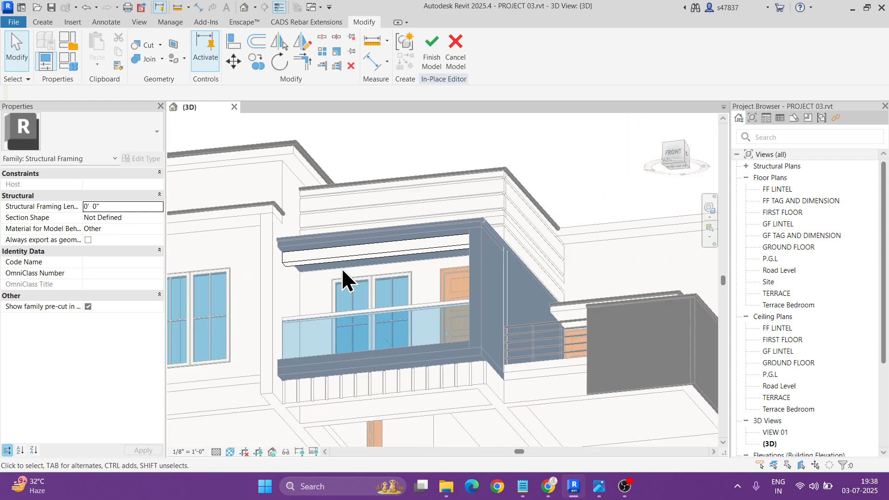
left_click(431, 52)
- Turn off the section box and check the balcony's side wall against the reference photo
scroll(416, 237, "down", 3)
middle_click_drag(585, 234, 537, 324, "shift")
left_click(79, 384)
middle_click_drag(402, 329, 492, 288, "shift")
key("alt+Tab")
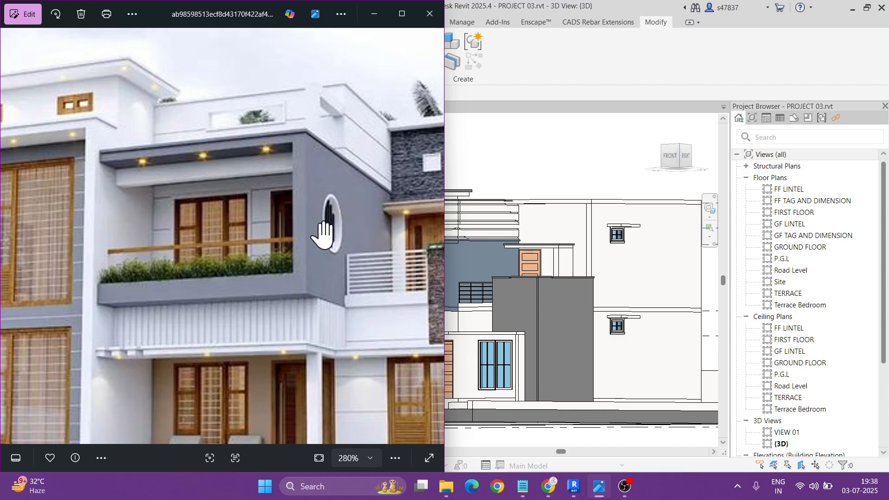
key("alt+Tab")
- Edit the profile of the balcony's 9" side wall and draw a horizontal 4'-9" guide line across its upper half
middle_click_drag(424, 243, 409, 274, "shift")
left_click(410, 276)
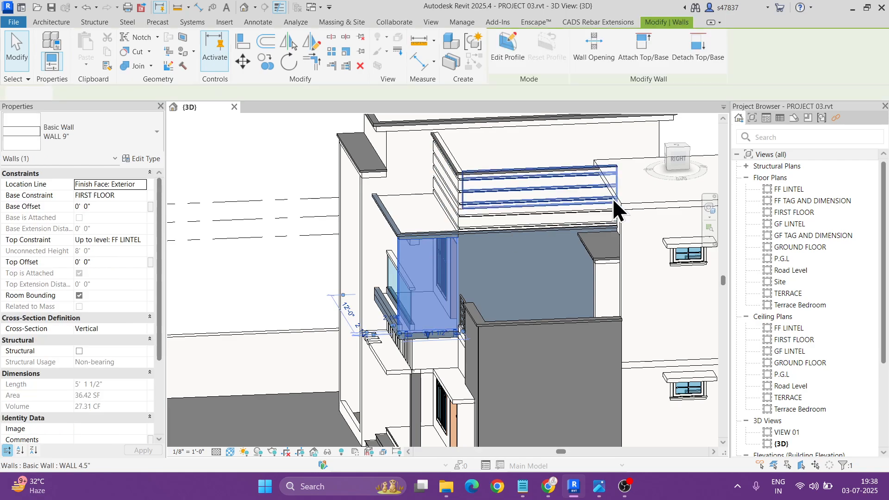
left_click(677, 159)
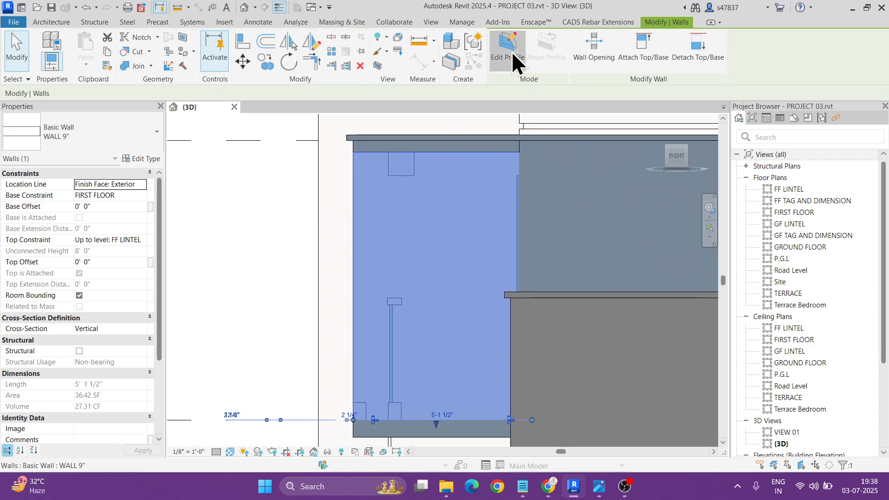
left_click(508, 51)
left_click(515, 250)
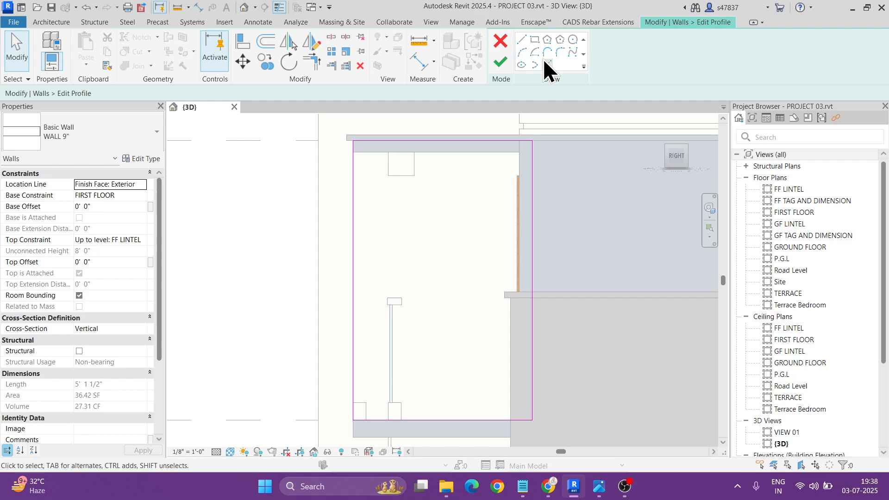
left_click(522, 39)
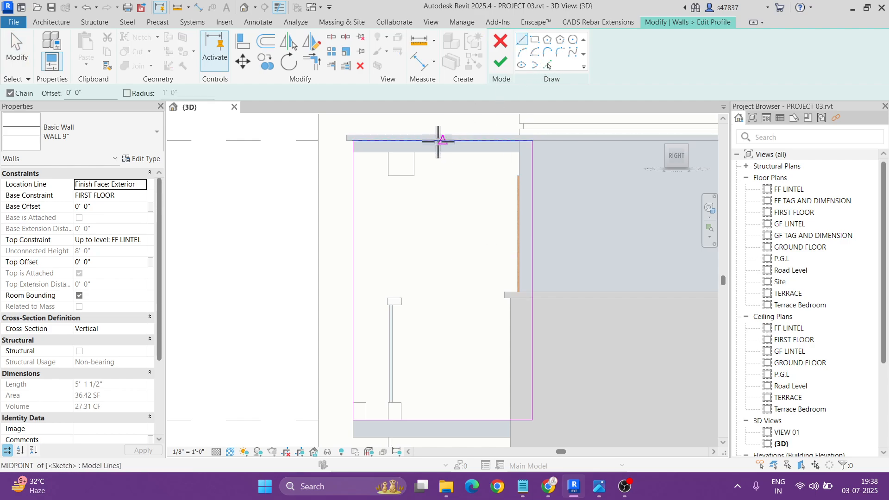
left_click(519, 232)
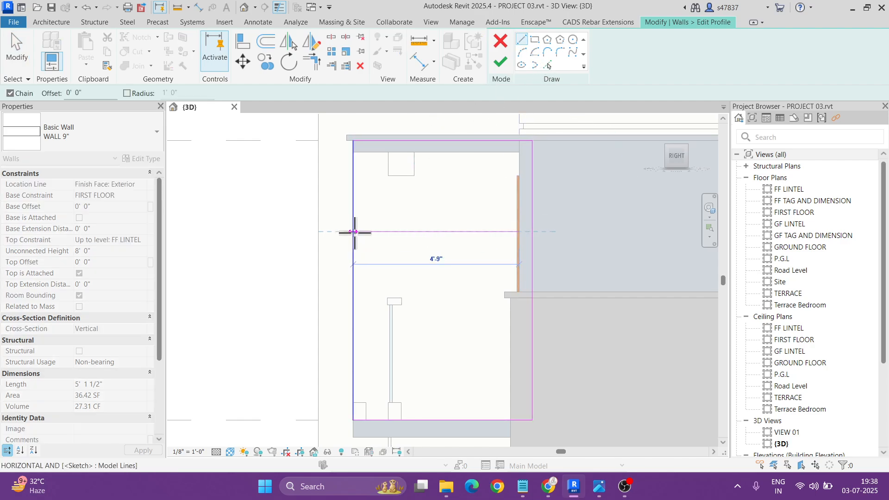
left_click(354, 232)
- Draw a circular opening centred on the guide line's midpoint, delete the guide line and finish the wall profile
left_click(573, 39)
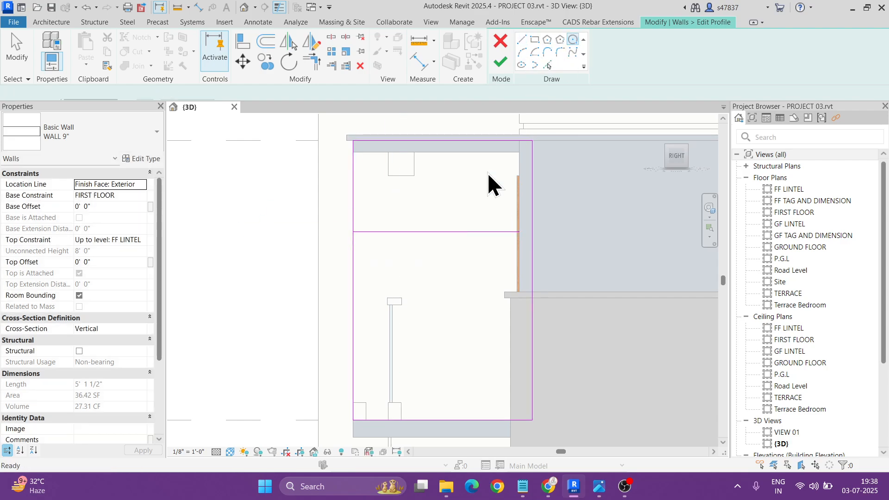
left_click(437, 231)
left_click(436, 281)
key("Escape")
key("Escape")
left_click(447, 232)
key("Delete")
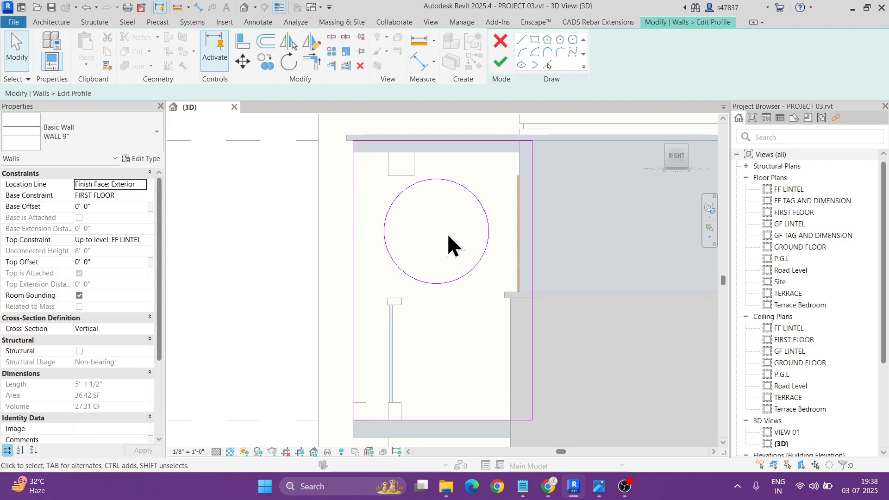
left_click(500, 61)
mouse_move(526, 199)
middle_mouse_down("shift")
mouse_move(596, 268)
mouse_move(644, 297)
middle_mouse_up("shift")
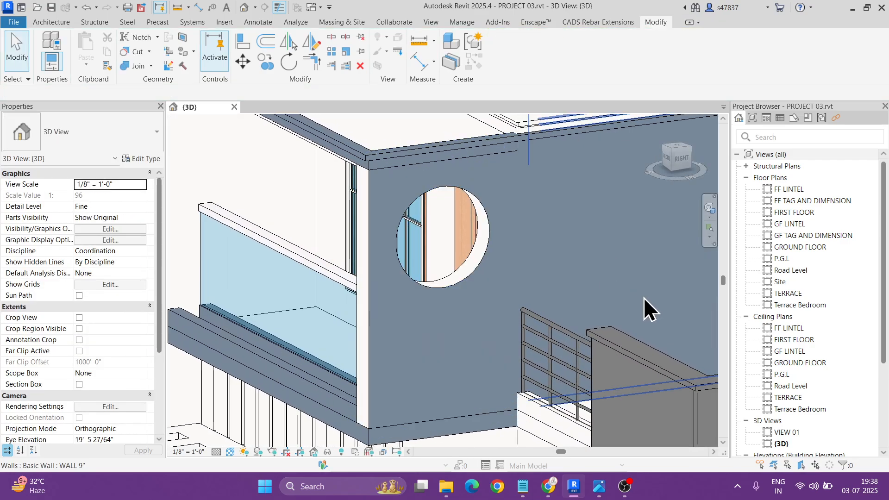
middle_click_drag(558, 278, 437, 199, "shift")
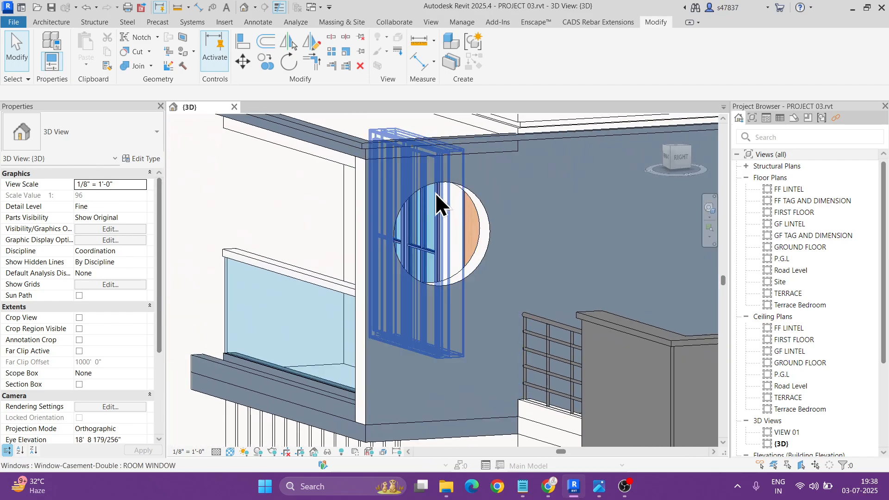
- Face the balcony side wall from the right and start a new in-place Casework model with the default name
left_click(545, 211)
left_click(681, 160)
left_click(57, 24)
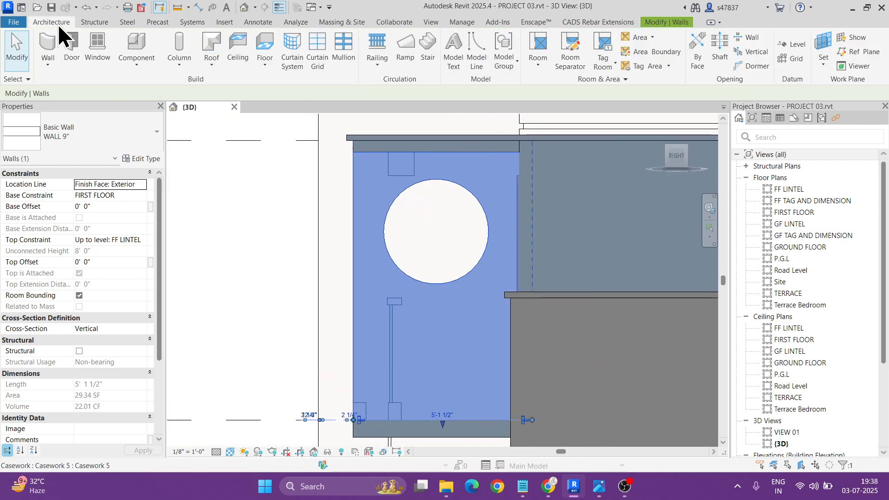
left_click(124, 65)
left_click(147, 112)
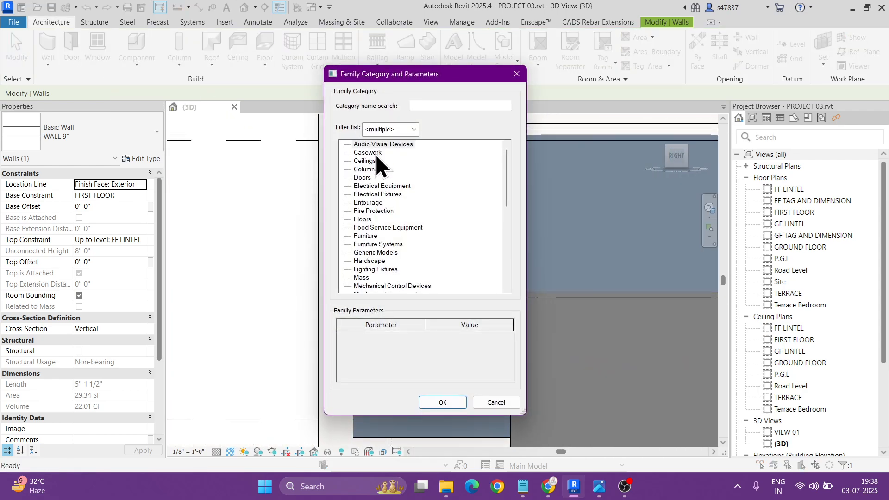
left_click(443, 401)
left_click(254, 253)
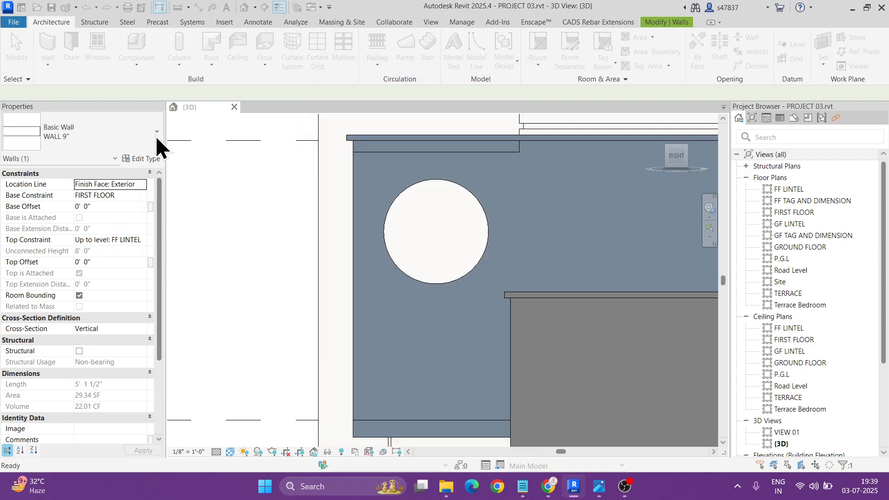
- Start an extrusion on the balcony side wall's face and pick the circular opening's edge as its outline
left_click(99, 49)
left_click(532, 49)
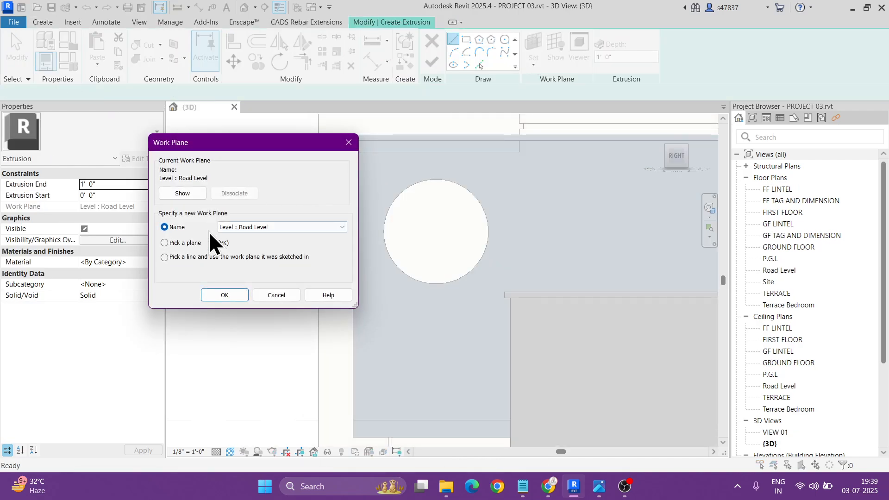
left_click(225, 295)
left_click(407, 307)
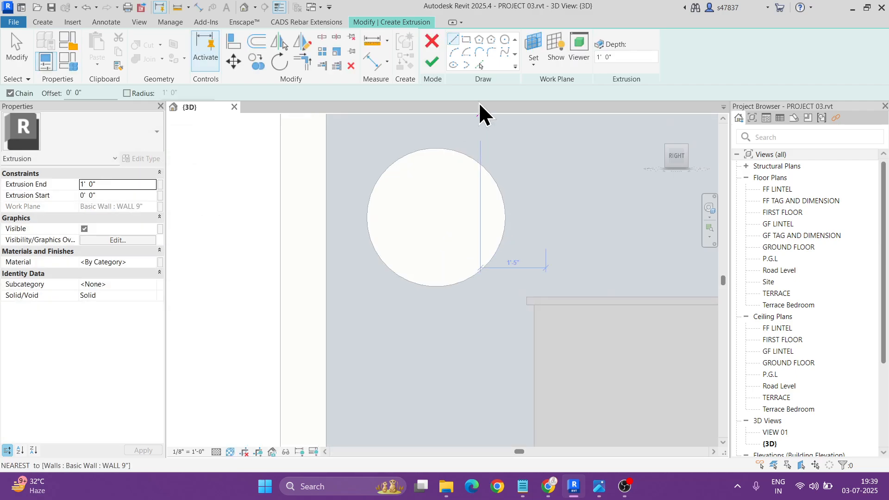
left_click(480, 66)
left_click(384, 261)
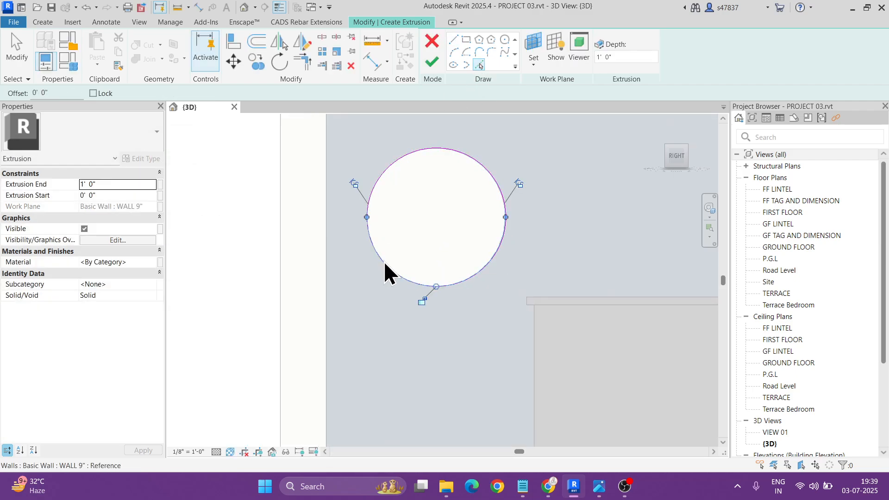
- Offset a copy of the circle 2" inward and finish the ring-shaped extrusion sketch
left_click(251, 42)
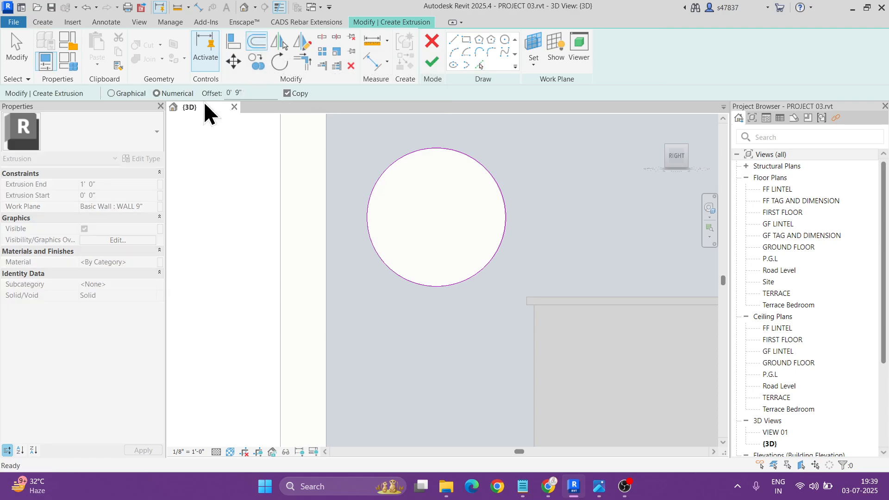
key("Return")
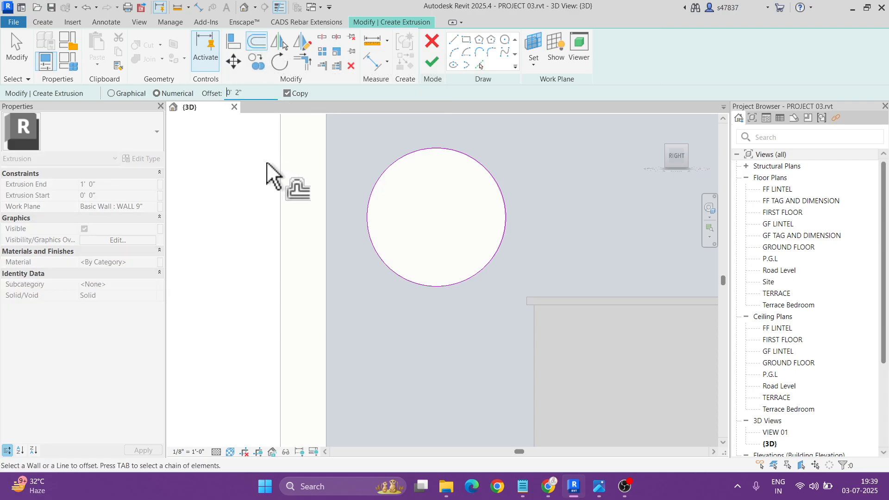
left_click(402, 162)
key("Escape")
mouse_move(429, 213)
middle_mouse_down("shift")
mouse_move(532, 262)
mouse_move(543, 292)
middle_mouse_up("shift")
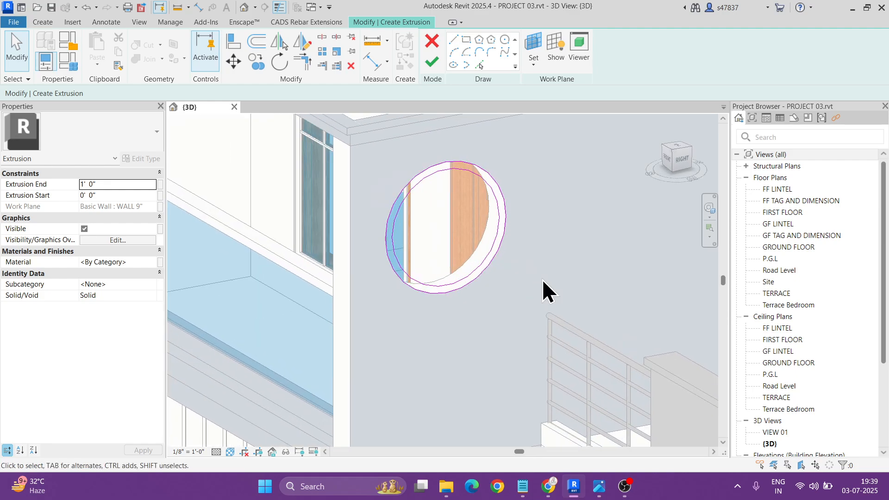
left_click(435, 66)
- Set the circular frame's extrusion end to 2" and its extrusion start to -9"
middle_click_drag(445, 222, 464, 238, "shift")
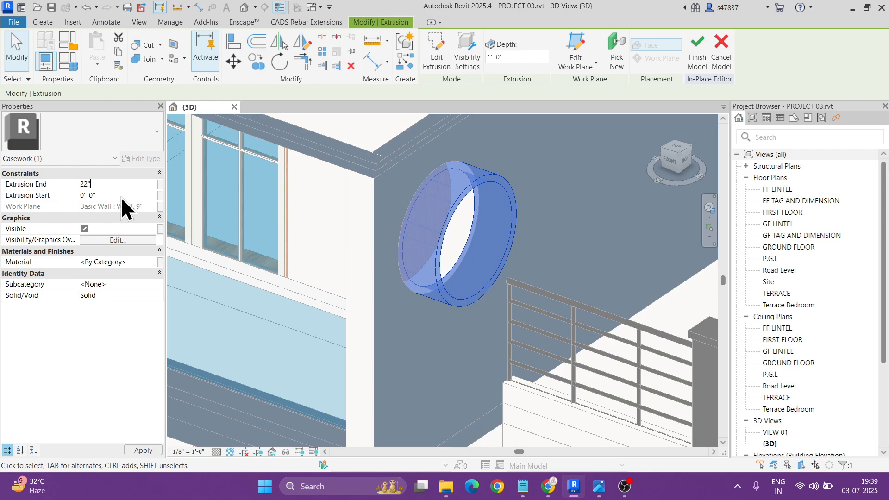
left_click(113, 195)
type("-9\"")
key("Return")
- Assign 01 White Paint to the circular frame and finish the in-place model
middle_click_drag(249, 209, 512, 218, "shift")
left_click(151, 263)
left_click(151, 263)
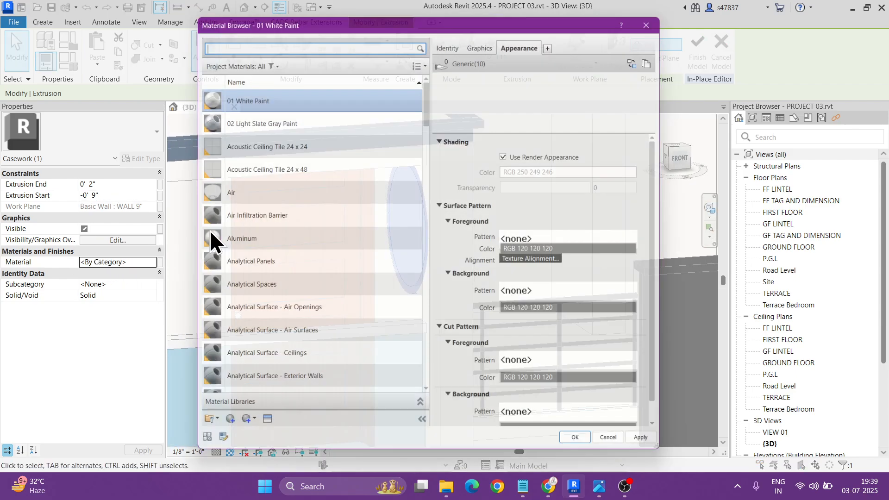
left_click(582, 454)
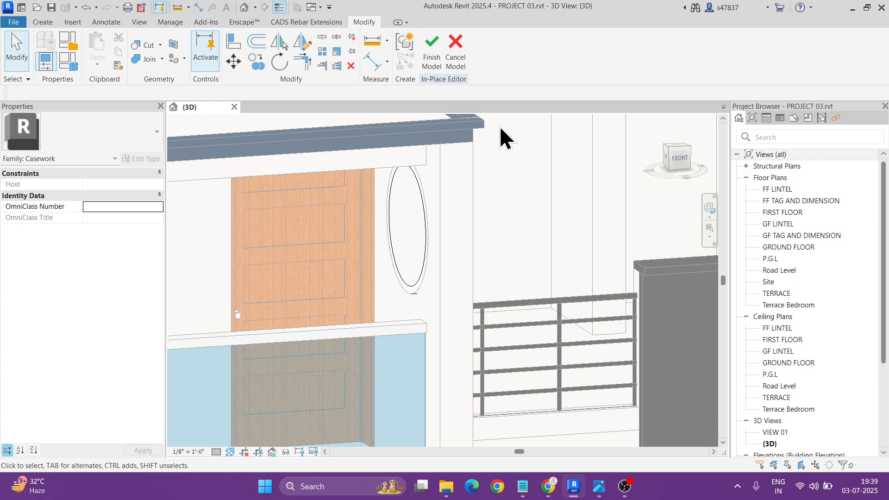
left_click(435, 61)
- Paint the balcony side wall's front end face and its inner face around the circular opening with 02 Light Slate Gray Paint
key("p")
key("t")
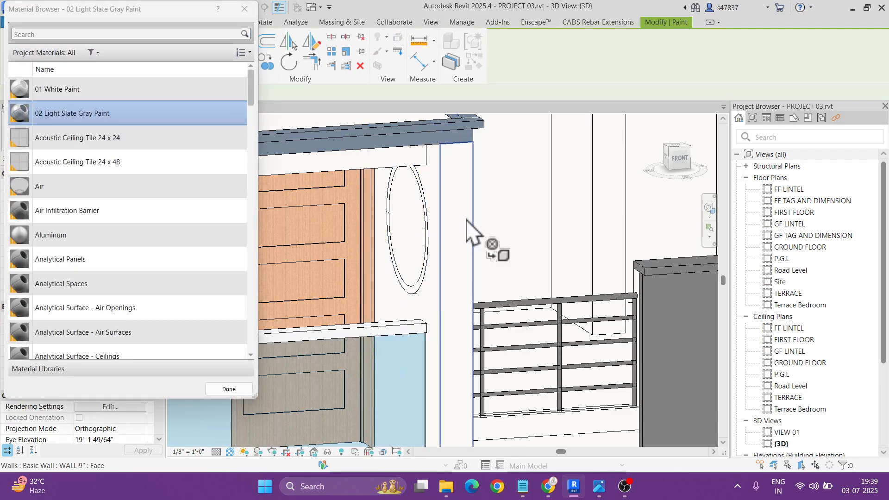
scroll(464, 233, "up", 2)
left_click(451, 245)
left_click(386, 327)
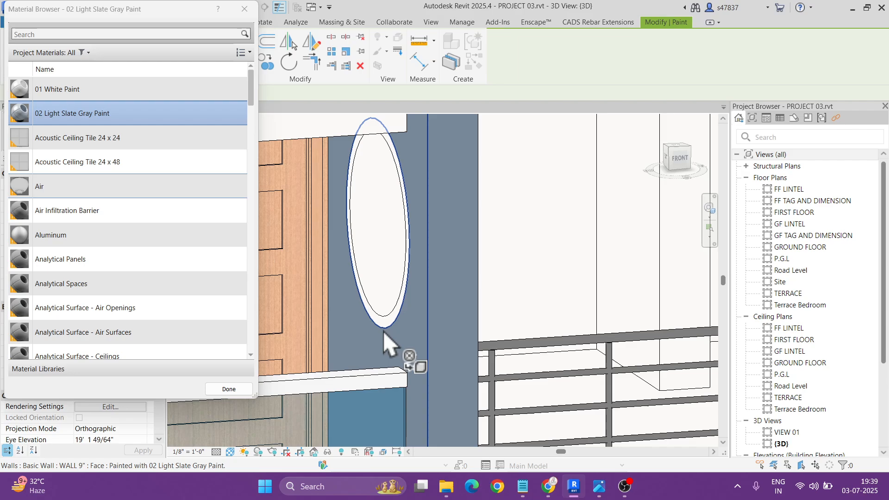
scroll(384, 292, "down", 3)
mouse_move(467, 289)
middle_mouse_down("shift")
mouse_move(393, 298)
mouse_move(347, 282)
mouse_move(465, 196)
mouse_move(508, 224)
mouse_move(649, 248)
mouse_move(482, 283)
mouse_move(471, 260)
middle_mouse_up("shift")
scroll(348, 282, "down", 2)
scroll(512, 305, "up", 2)
key("Escape")
- Examine the tall window bay and balcony band in the reference photo and compare them with the model's front elevation
key("alt+Tab")
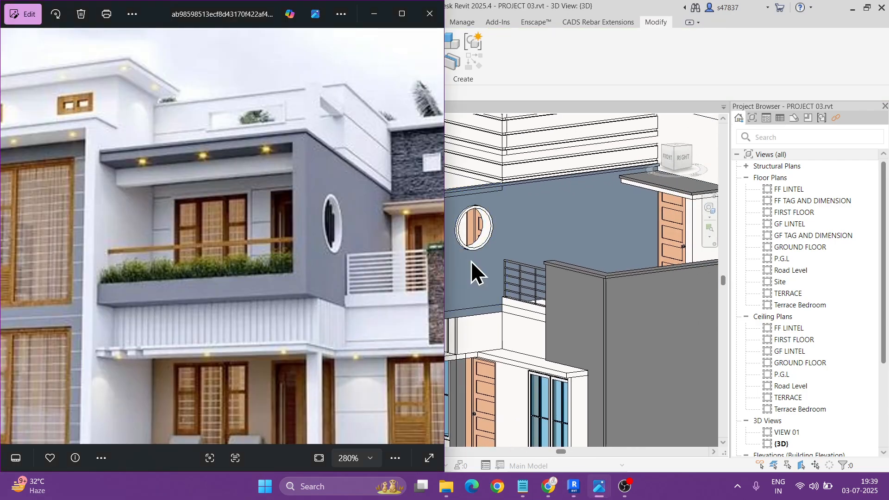
scroll(297, 253, "down", 6)
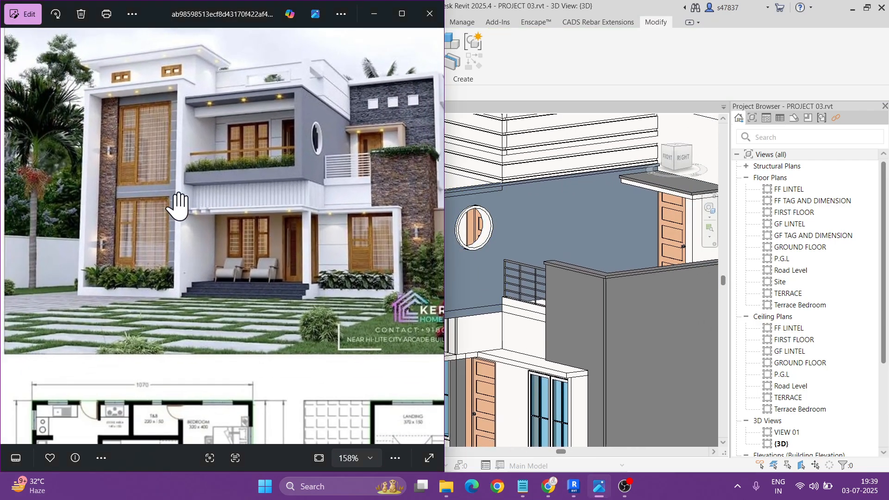
scroll(179, 206, "up", 8)
key("ctrl+2")
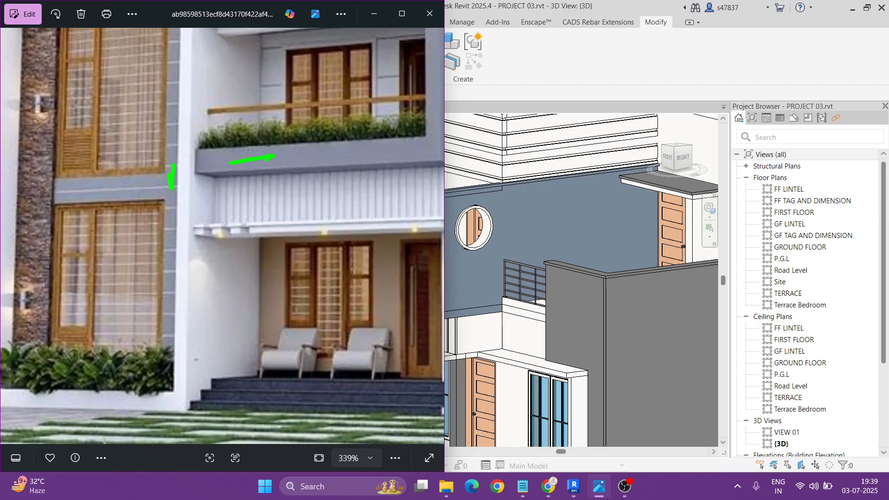
key("Escape")
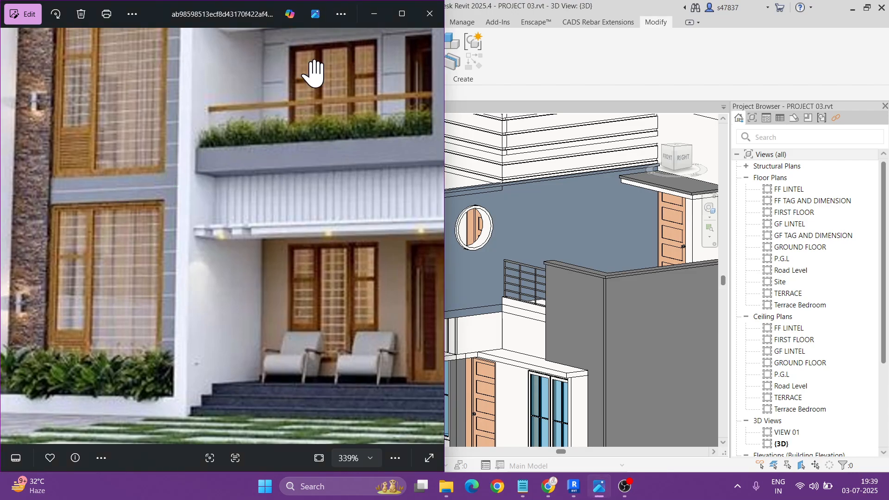
left_click(373, 14)
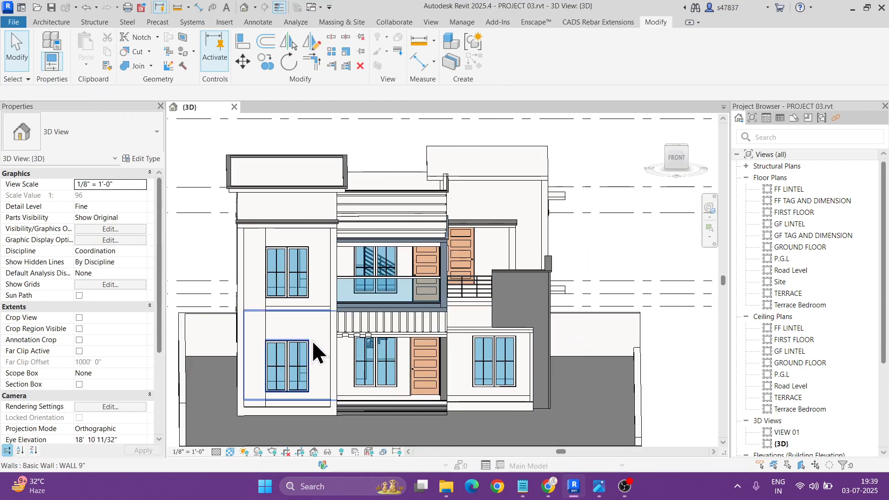
left_click(308, 329)
scroll(453, 223, "up", 4)
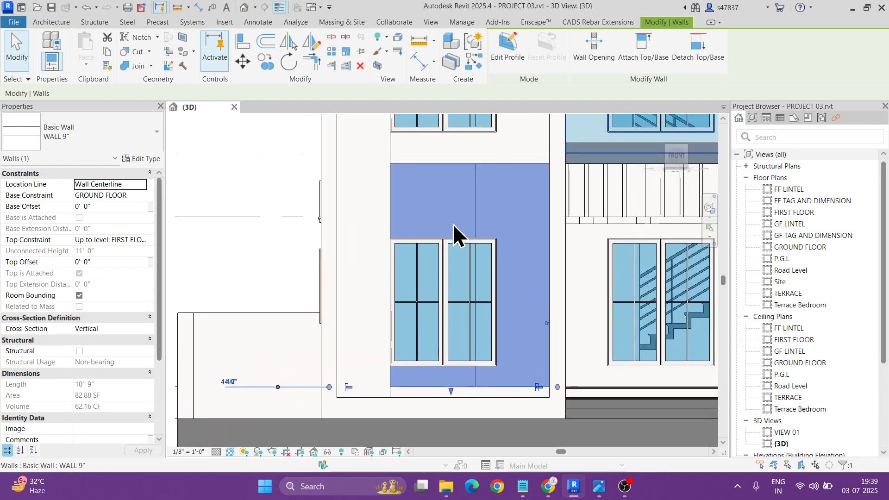
scroll(537, 213, "down", 1)
middle_click_drag(537, 213, 463, 271)
key("Escape")
key("ctrl+2")
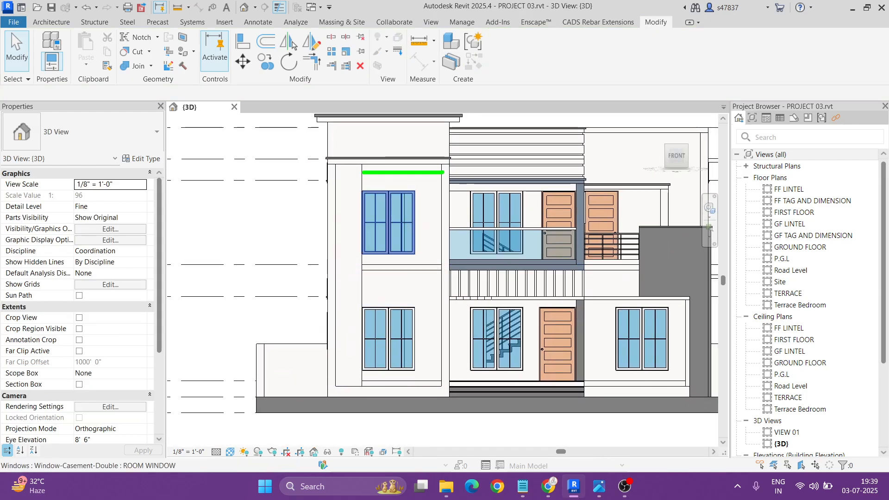
key("Escape")
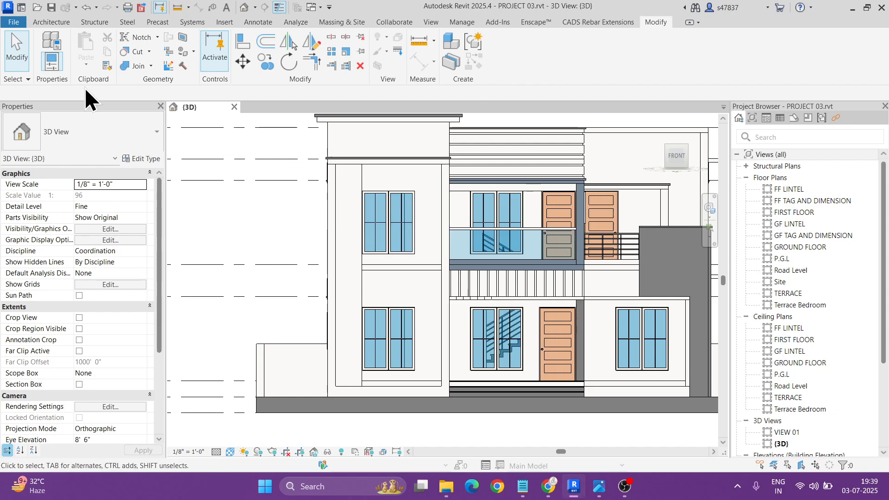
- Start another in-place model in the Casework category with the default name
left_click(59, 22)
left_click(133, 65)
left_click(140, 107)
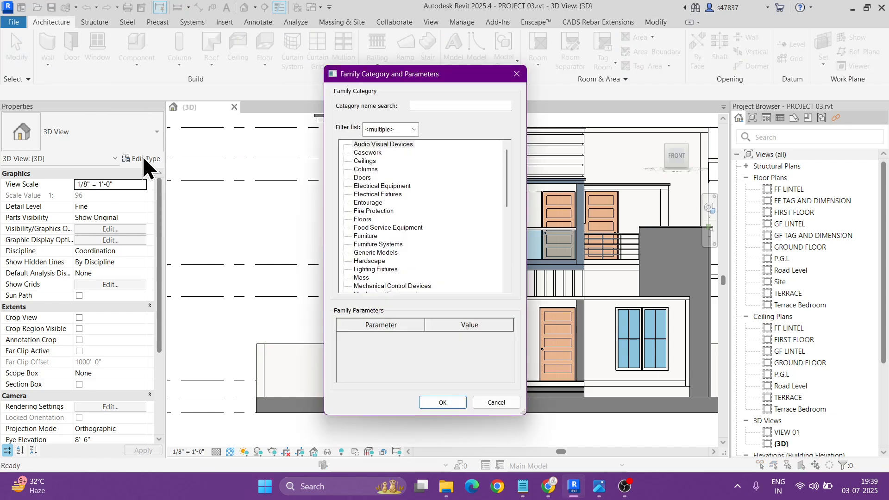
left_click(367, 153)
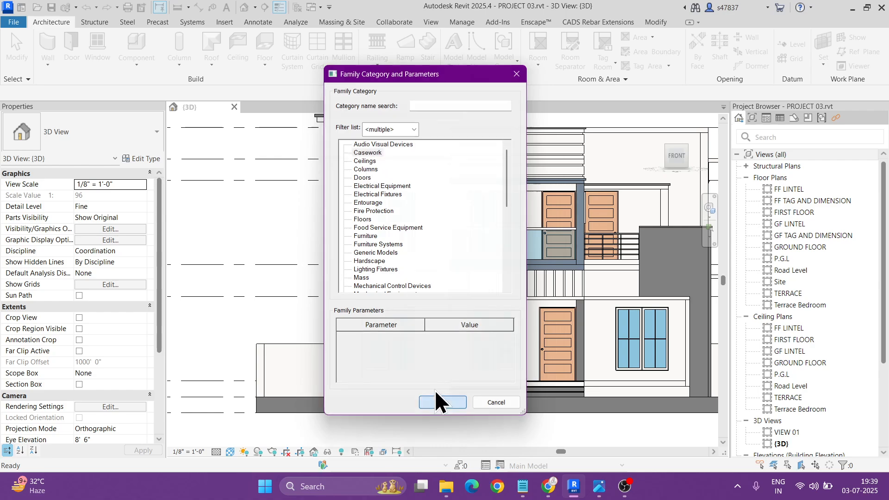
left_click(440, 402)
left_click(249, 253)
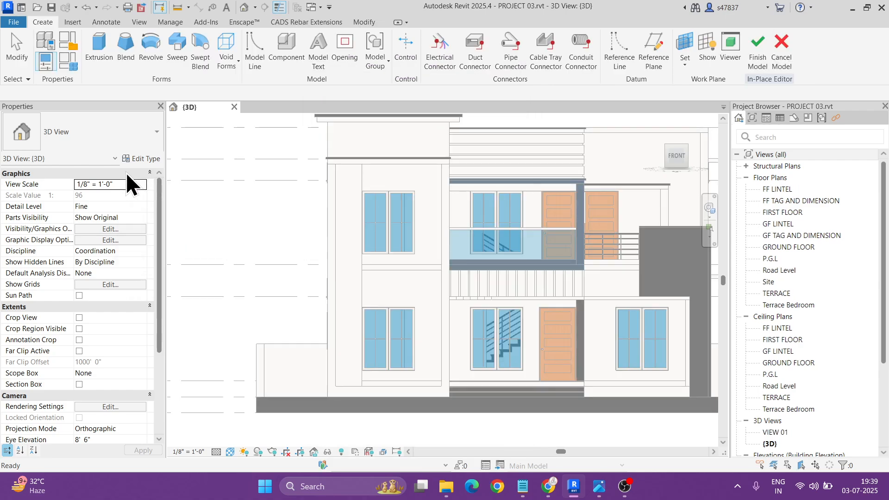
- Start a void extrusion and set the upper front wall's face in the window bay as its work plane
left_click(231, 64)
left_click(250, 85)
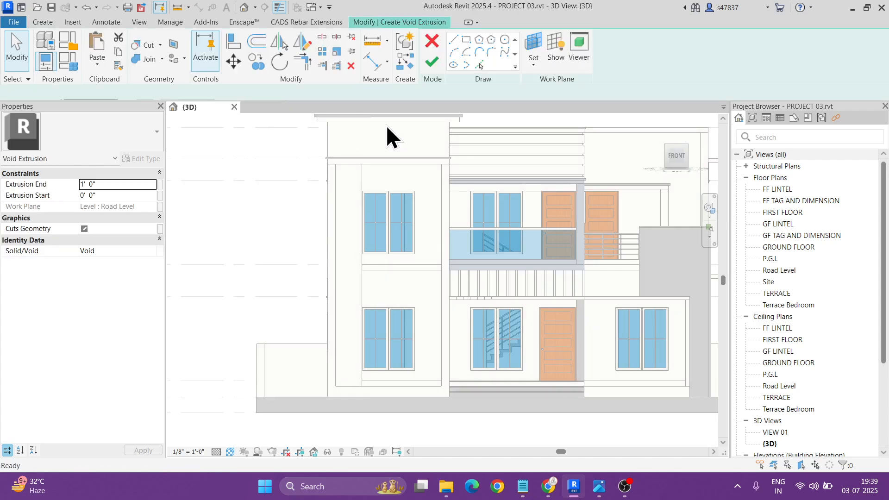
left_click(532, 46)
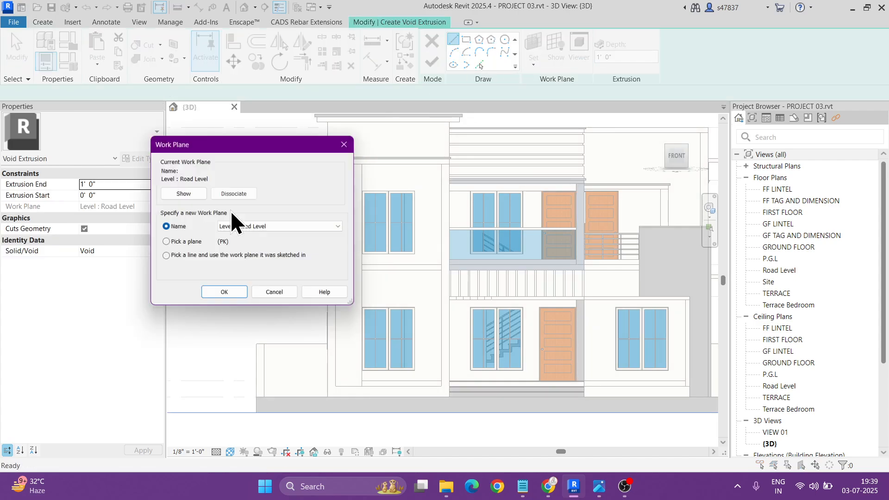
left_click(233, 299)
scroll(433, 183, "up", 5)
left_click(387, 173)
- Sketch a thin horizontal rectangle along the wall's top edge, spanning the full width of the recessed window bay
scroll(342, 141, "up", 3)
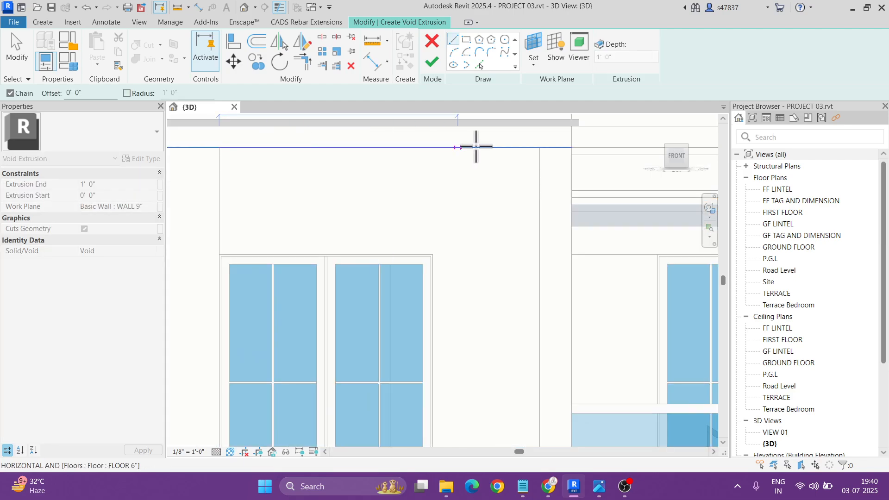
left_click(539, 147)
scroll(540, 148, "up", 2)
left_click(540, 157)
middle_click_drag(388, 181, 642, 195)
scroll(224, 183, "up", 3)
left_click(239, 160)
key("Escape")
key("Escape")
- Move the four lines of the thin rectangle 6" straight down from the wall's top edge
scroll(218, 180, "down", 3)
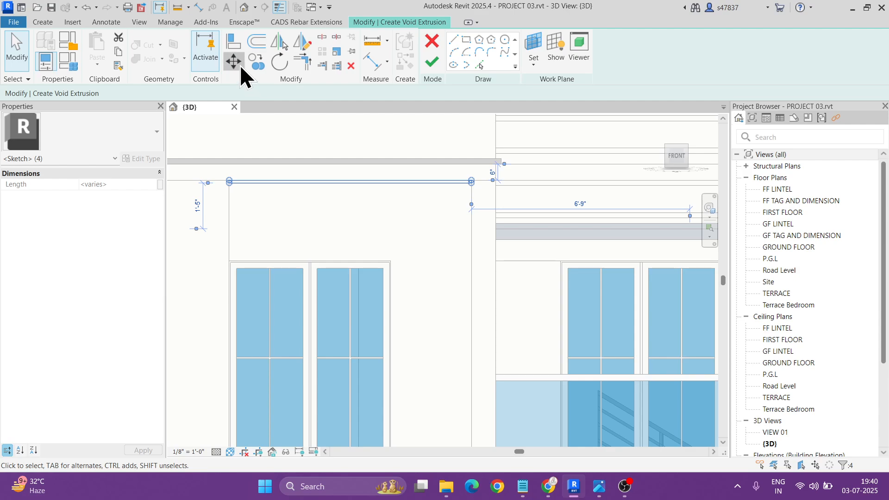
left_click(233, 61)
scroll(433, 185, "up", 3)
left_click(433, 186)
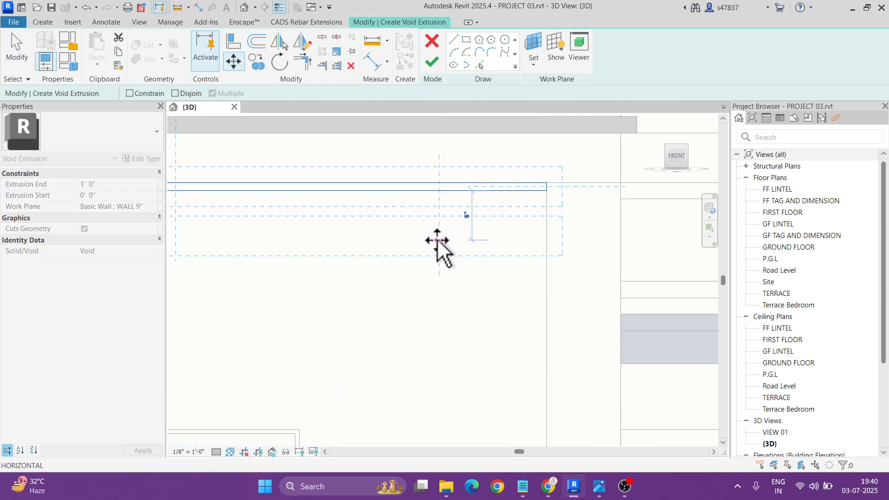
left_click(437, 242)
- Copy the thin groove rectangle straight down to a second position just above the upper window
scroll(424, 251, "down", 2)
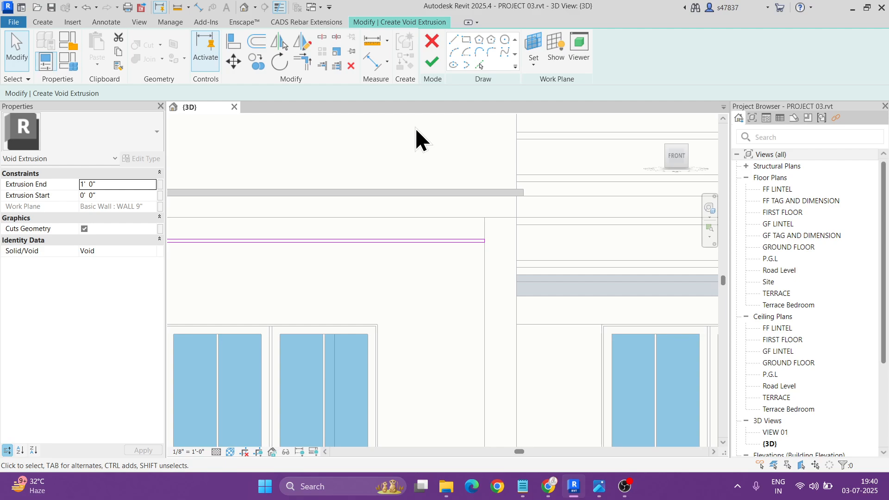
scroll(416, 130, "down", 2)
left_click(258, 62)
left_click(301, 183)
key("Return")
scroll(408, 192, "up", 3)
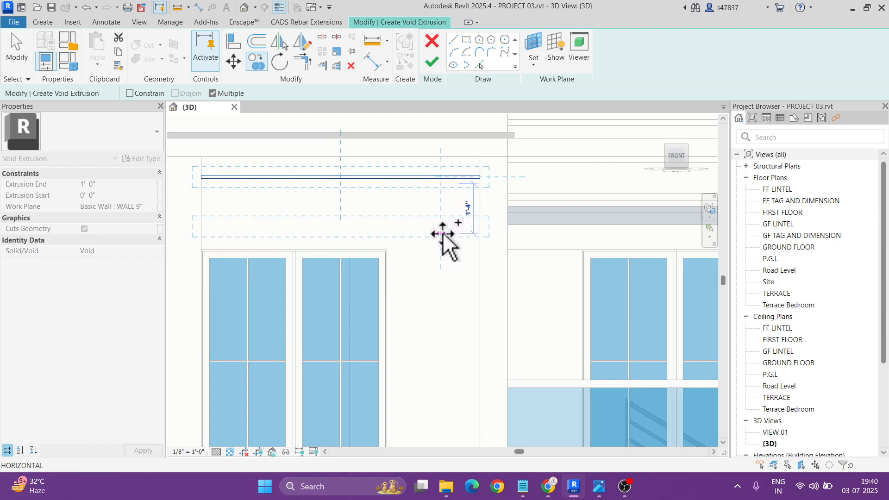
left_click(441, 219)
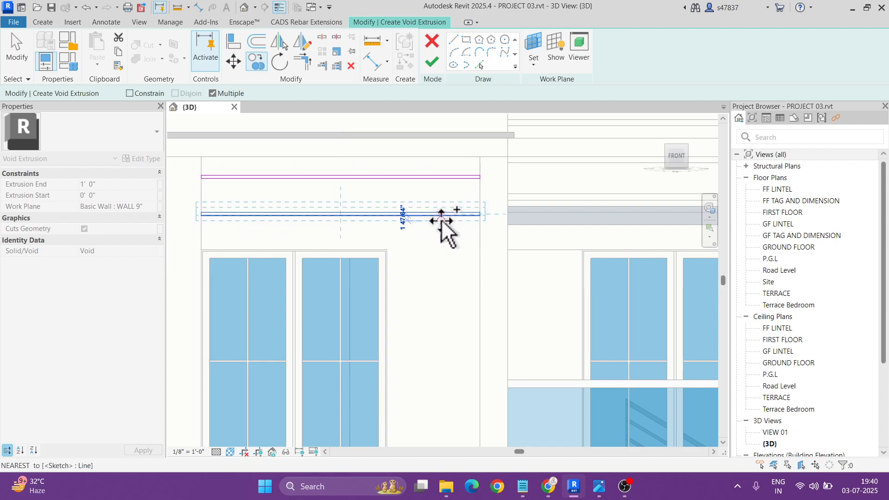
- Copy the groove rectangle straight down at 1'-0" intervals across the height of the upper window
key("Escape")
left_click(257, 62)
scroll(442, 185, "up", 3)
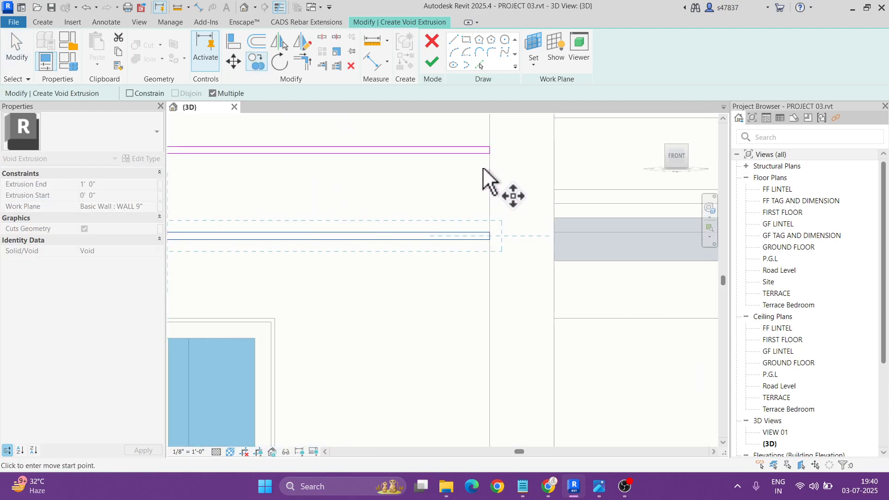
left_click(490, 152)
left_click(489, 240)
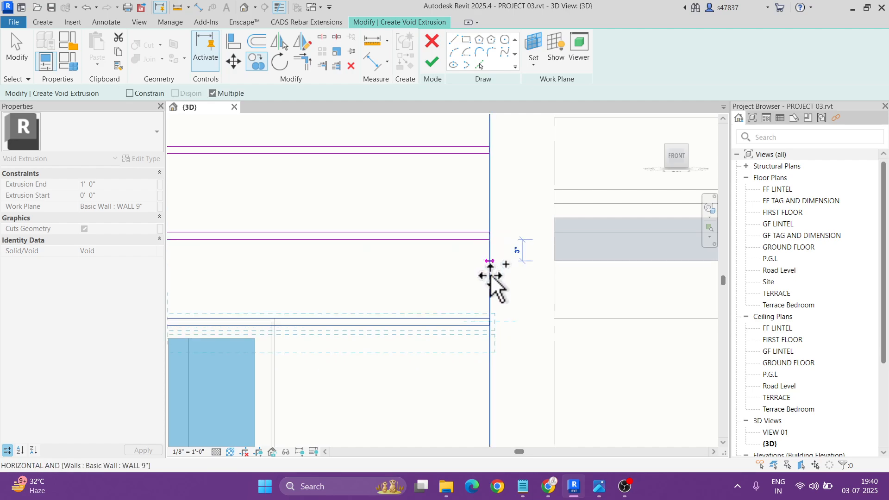
left_click(490, 326)
scroll(487, 254, "down", 3)
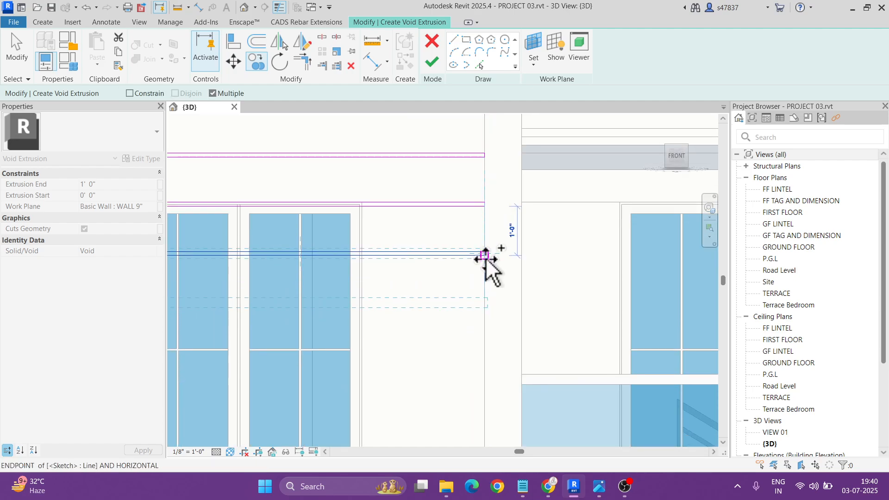
middle_click_drag(504, 351, 480, 261)
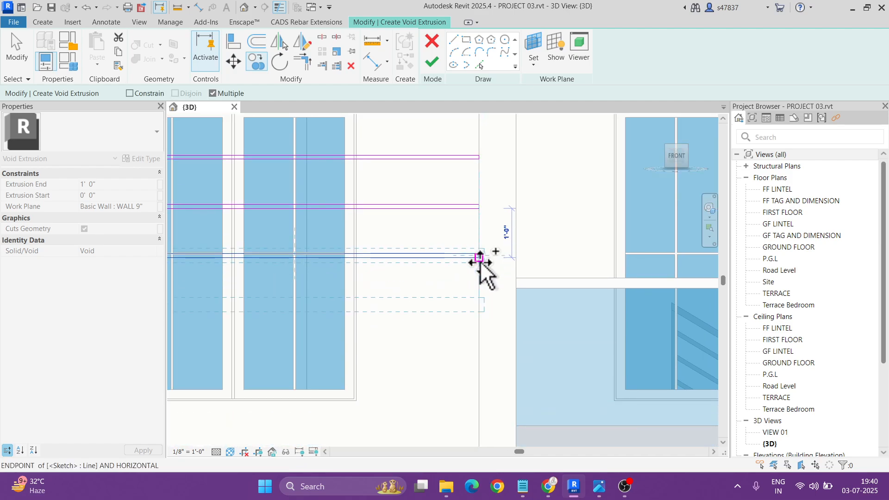
middle_click_drag(477, 345, 482, 261)
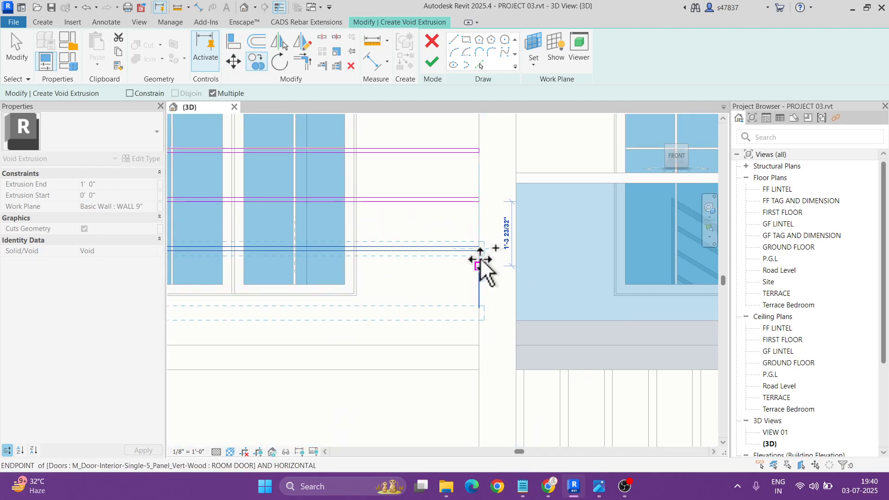
left_click(479, 300)
- Continue the 1'-0" spaced groove copies down the wall between the upper and lower windows
middle_click_drag(479, 330, 479, 260)
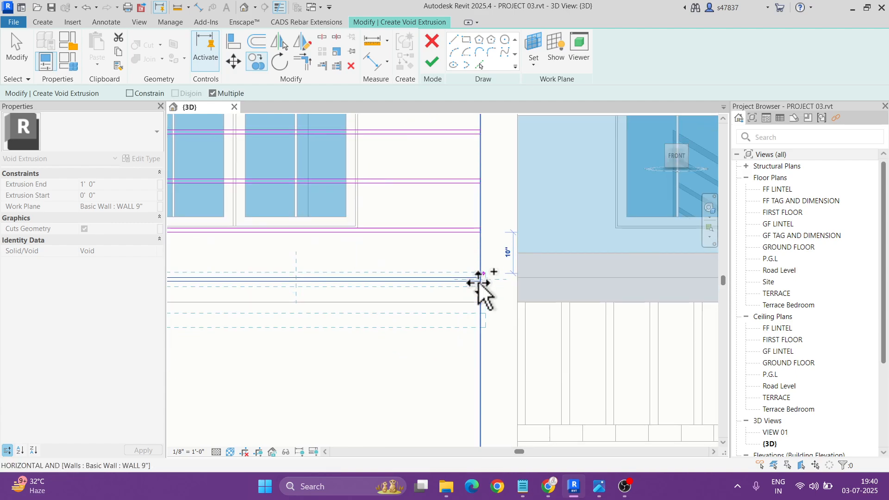
scroll(477, 287, "up", 2)
left_click(481, 275)
scroll(482, 287, "down", 2)
middle_click_drag(482, 325, 474, 264)
scroll(474, 264, "up", 2)
left_click(474, 265)
left_click(474, 341)
scroll(466, 417, "down", 2)
middle_click_drag(466, 417, 465, 263)
scroll(465, 264, "up", 2)
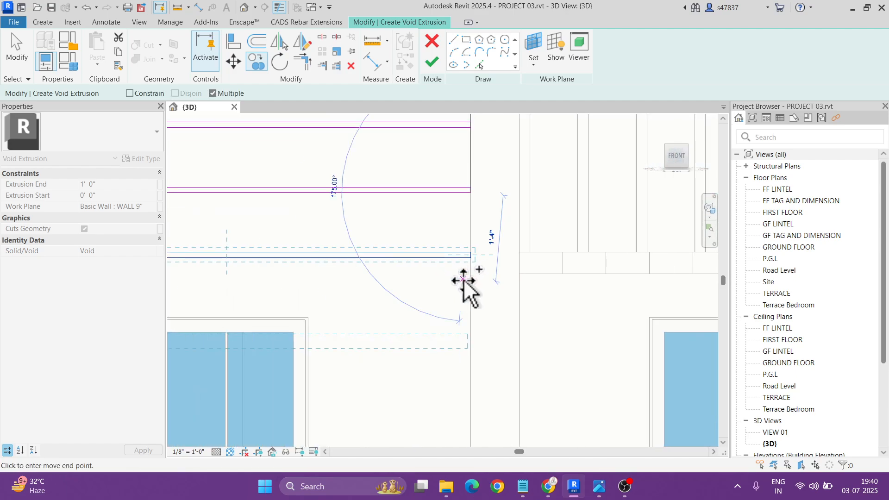
left_click(472, 263)
left_click(472, 321)
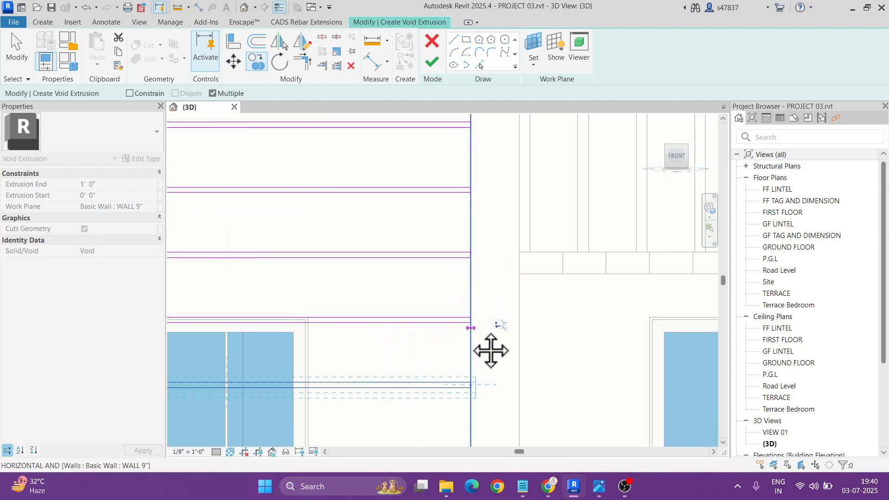
- Copy the groove rectangle at 1'-0" intervals past the lower window to just above the bay wall's base
middle_click_drag(470, 410, 470, 303)
left_click(464, 282)
left_click(463, 346)
scroll(483, 415, "down", 2)
middle_click_drag(483, 415, 480, 271)
scroll(479, 271, "up", 2)
scroll(465, 276, "up", 1)
left_click(467, 265)
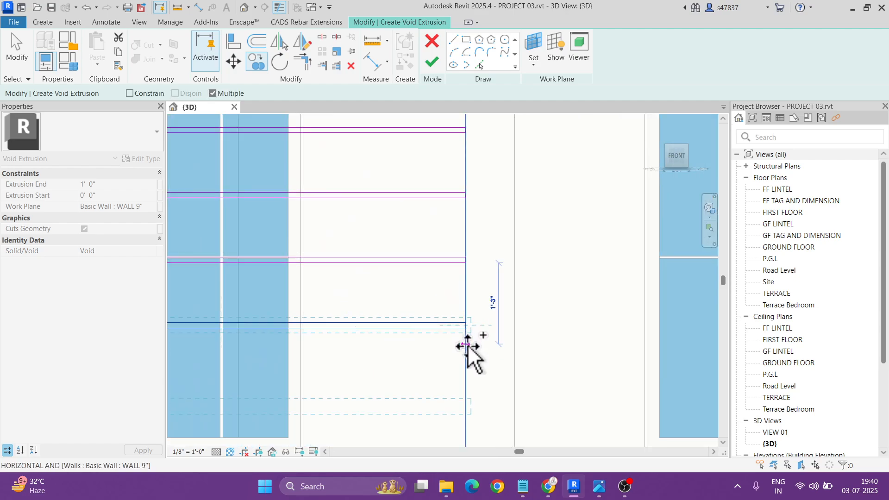
left_click(465, 328)
scroll(492, 391, "down", 2)
middle_click_drag(492, 392, 478, 252)
scroll(465, 268, "up", 2)
left_click(459, 240)
left_click(458, 305)
scroll(460, 298, "down", 5)
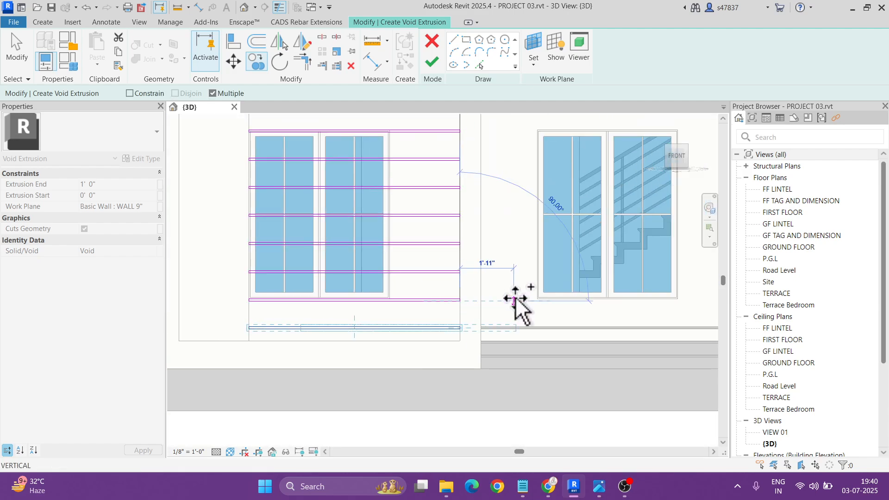
key("Escape")
- Finish the groove sketch and set the void's extrusion end to 0' 0 1/4"
mouse_move(516, 257)
middle_mouse_down("shift")
mouse_move(502, 318)
mouse_move(508, 274)
mouse_move(482, 326)
middle_mouse_up("shift")
key("Escape")
left_click(427, 70)
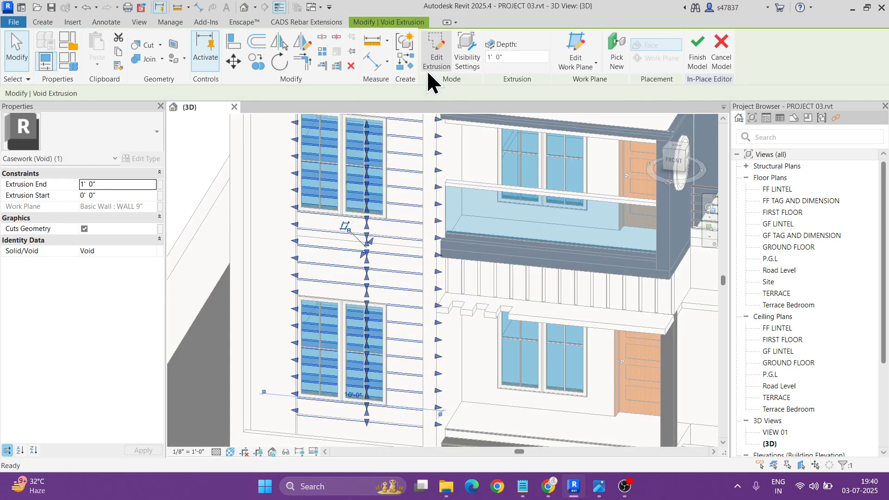
left_click(123, 185)
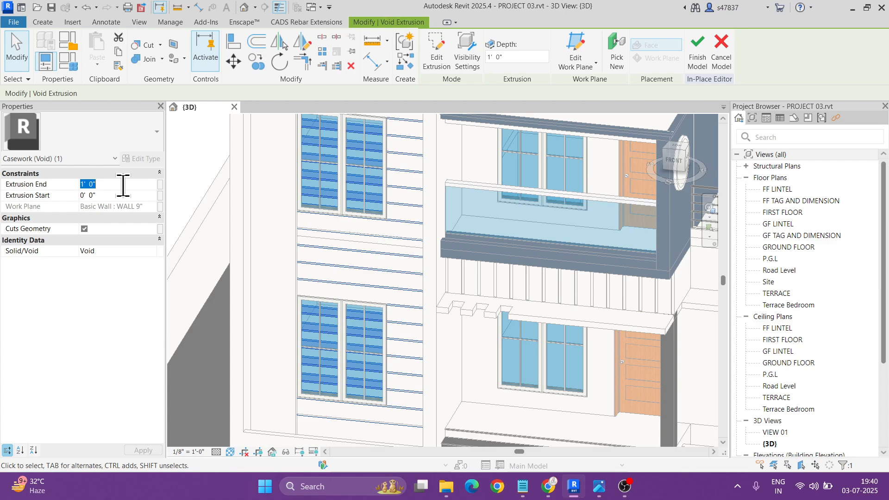
key("Return")
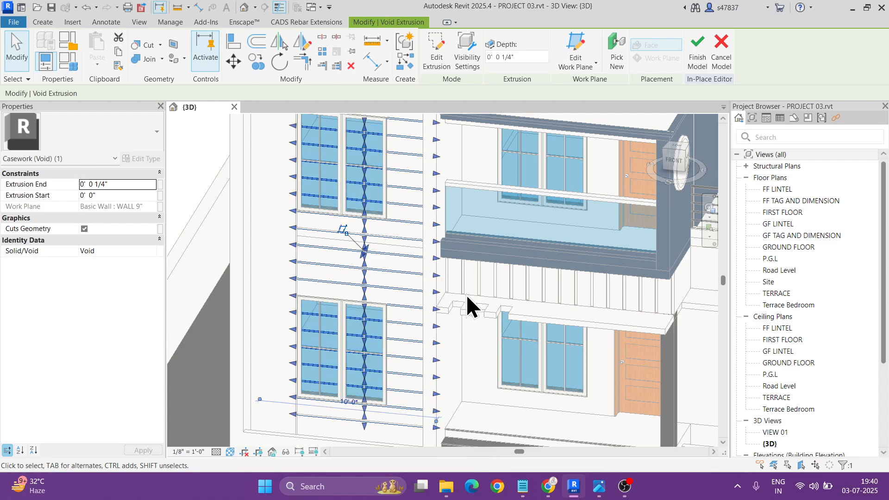
left_click(462, 291)
- Cut the groove void out of the upper front wall in the window bay
middle_click_drag(411, 311, 641, 344, "shift")
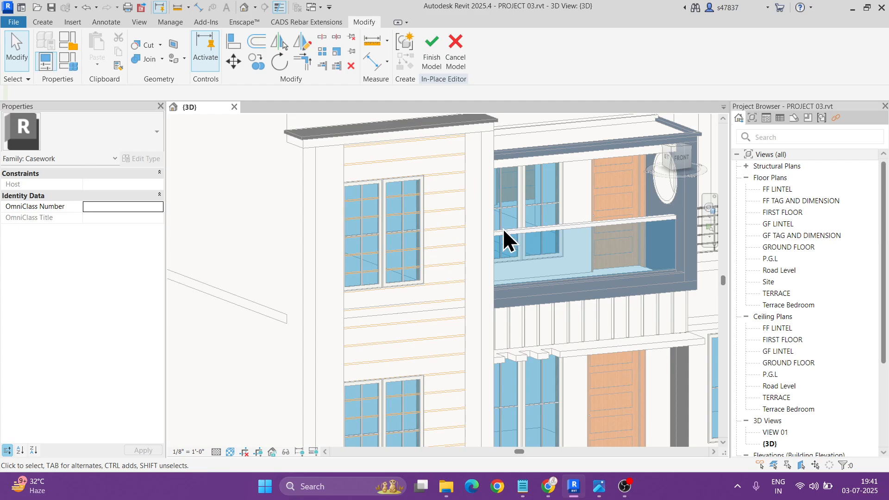
scroll(513, 146, "up", 3)
left_click(152, 47)
middle_click_drag(516, 196, 536, 291)
left_click(151, 43)
scroll(417, 178, "up", 2)
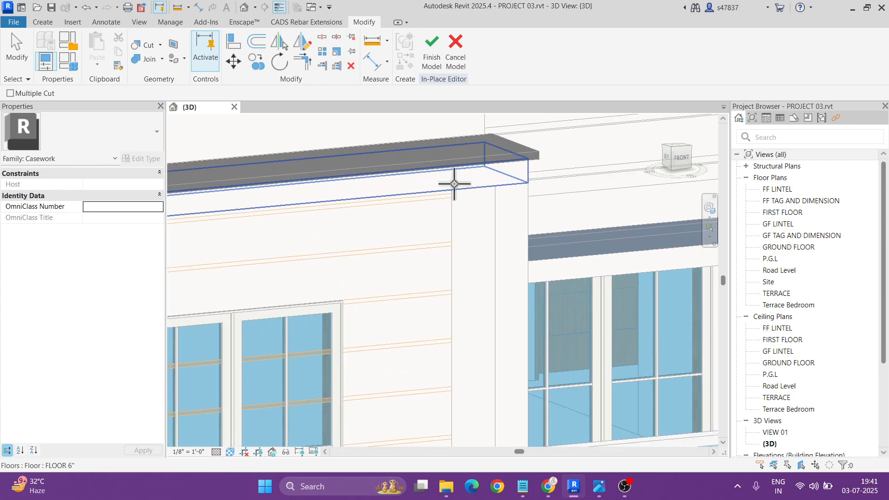
left_click(432, 245)
left_click(415, 231)
- Cut the groove void out of the lower front wall in the window bay and finish the in-place model
scroll(495, 230, "down", 1)
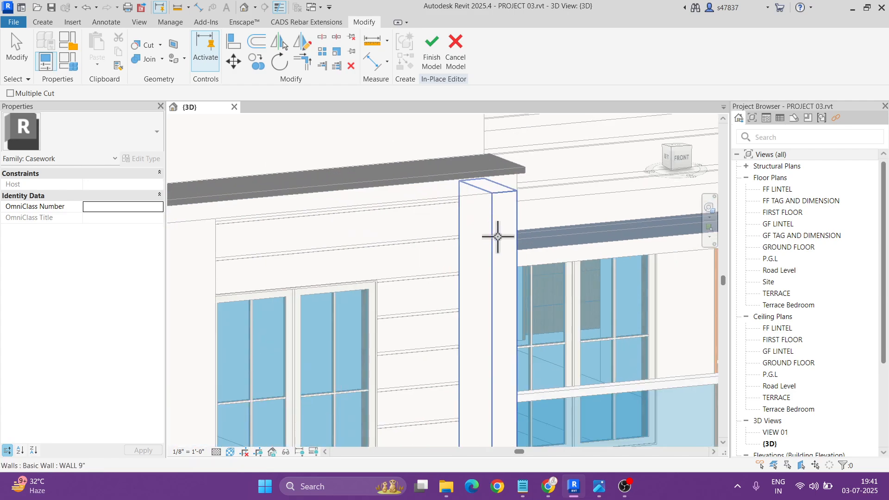
middle_click_drag(503, 326, 495, 156)
scroll(427, 369, "up", 2)
middle_click_drag(443, 385, 389, 201)
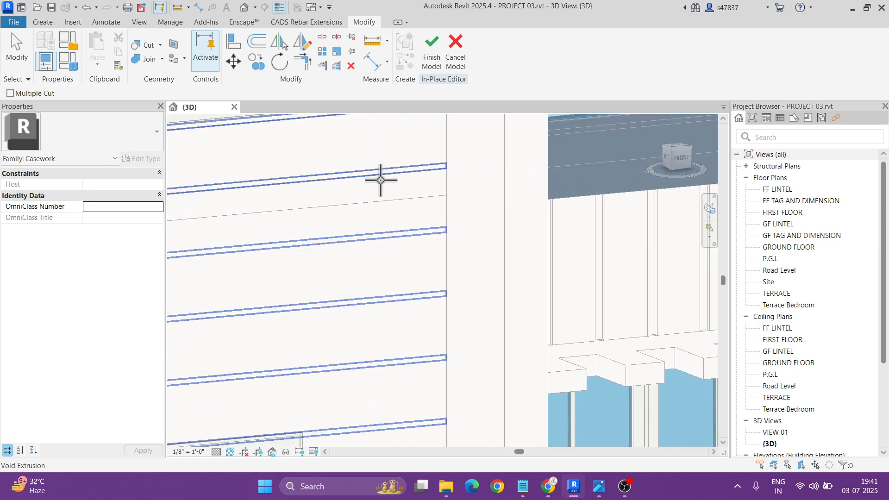
scroll(385, 252, "down", 3)
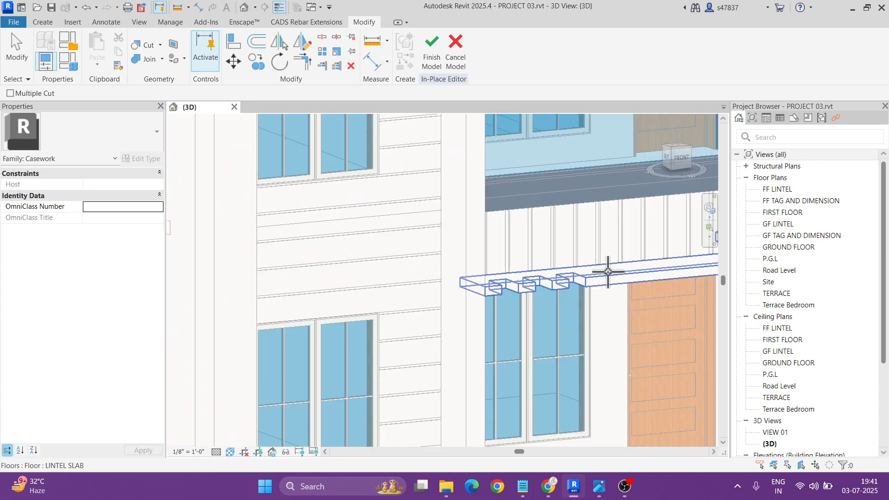
middle_click_drag(520, 311, 541, 174)
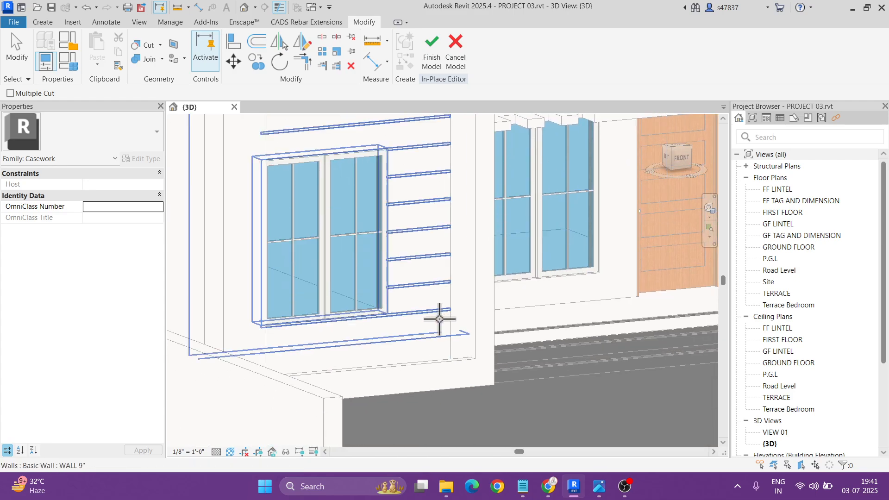
left_click(438, 312)
scroll(433, 354, "up", 3)
left_click(436, 352)
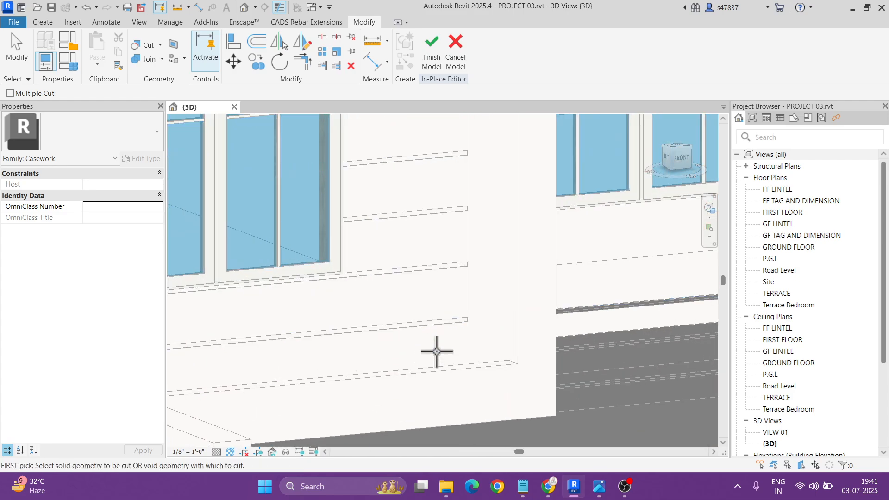
scroll(430, 294, "down", 3)
scroll(431, 292, "down", 3)
middle_click_drag(432, 292, 440, 314, "shift")
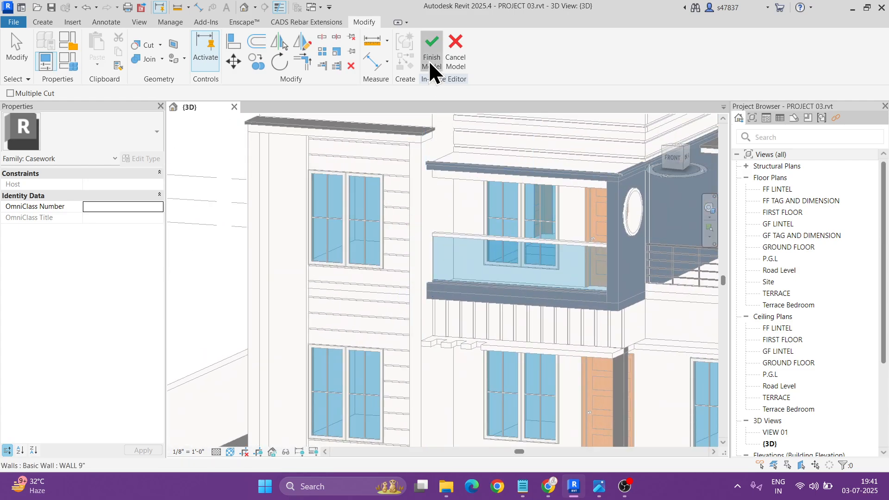
- Paint the bay's upper wall, floor band and lower wall faces with 02 Light Slate Gray Paint
key("p")
key("t")
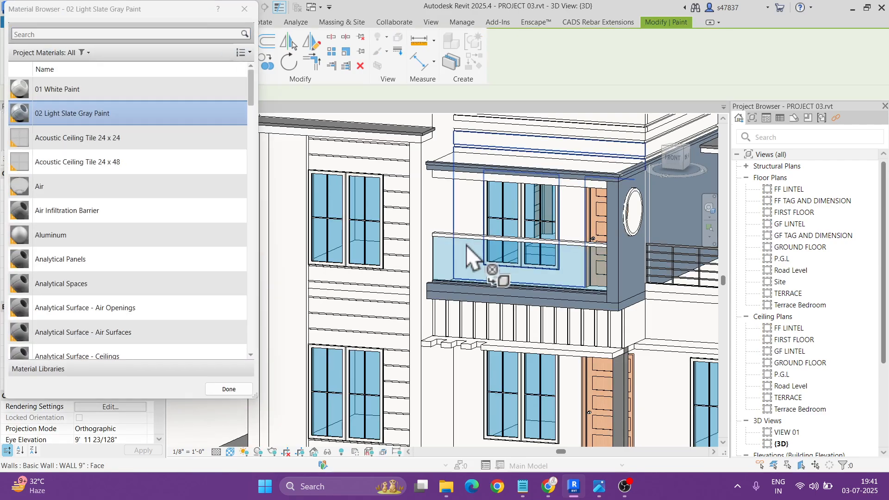
scroll(393, 160, "up", 2)
left_click(397, 215)
scroll(391, 139, "up", 3)
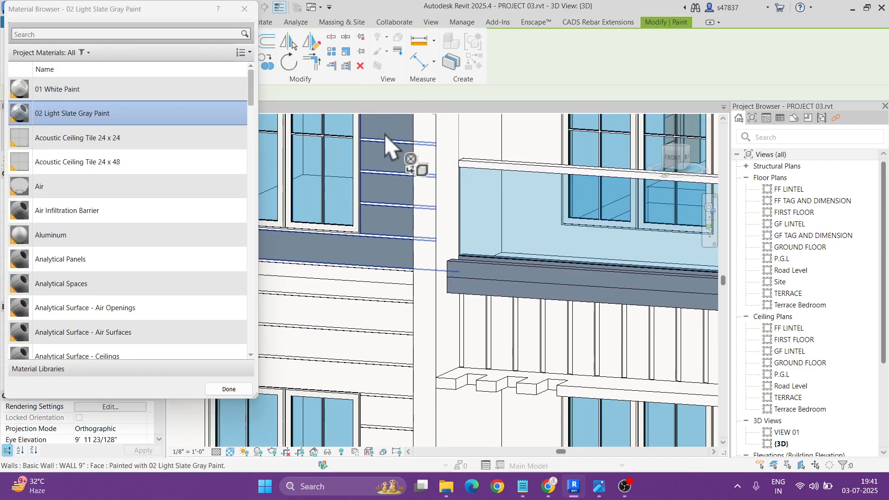
scroll(370, 292, "up", 2)
left_click(393, 265)
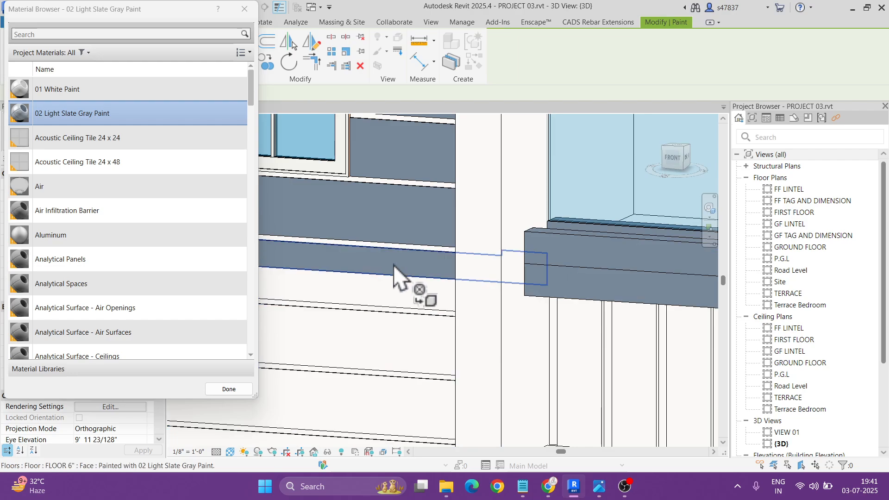
left_click(397, 296)
scroll(440, 277, "down", 3)
scroll(458, 283, "down", 3)
middle_click_drag(506, 353, 470, 304, "shift")
scroll(463, 432, "up", 6)
scroll(433, 324, "down", 5)
scroll(473, 348, "up", 3)
key("Escape")
- Split the gray edge face above the entrance stairs with a vertical line at the stairs' end beside the window bay
key("s")
key("f")
scroll(439, 304, "up", 4)
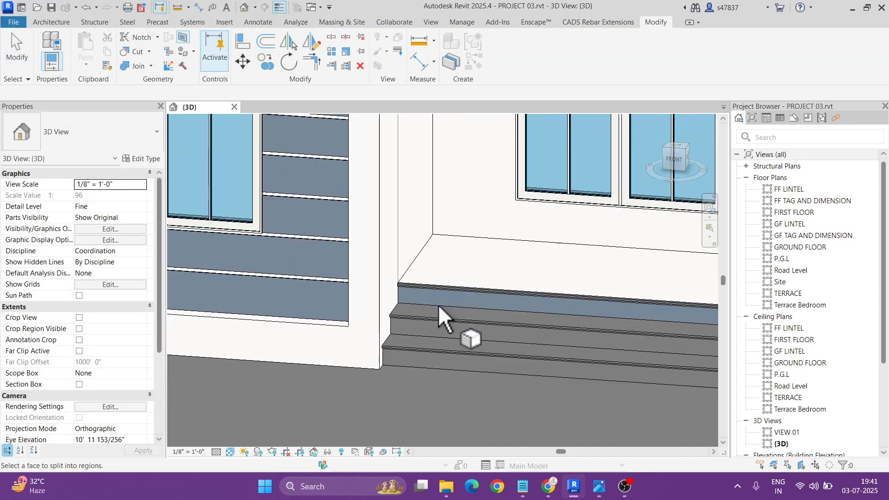
left_click(400, 293)
left_click(356, 256)
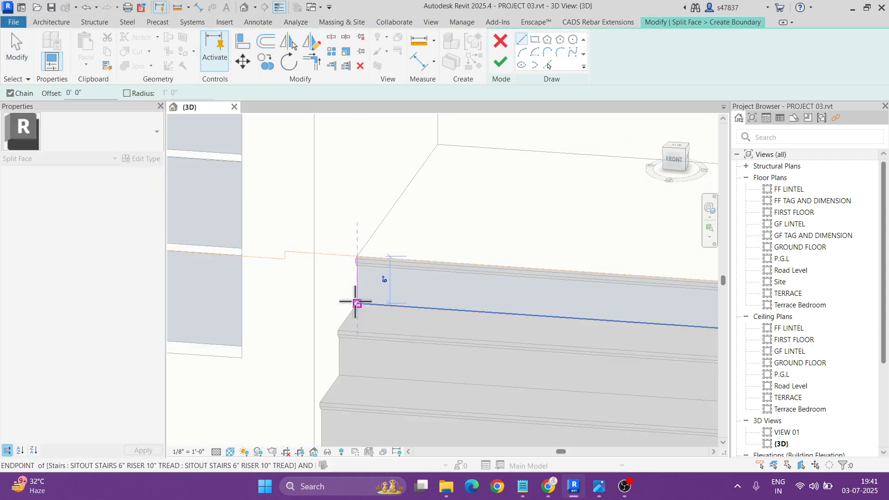
scroll(356, 302, "down", 2)
left_click(356, 419)
key("Escape")
key("Escape")
left_click(500, 70)
- Paint the split strip above the entrance stairs with 01 White Paint
key("p")
key("t")
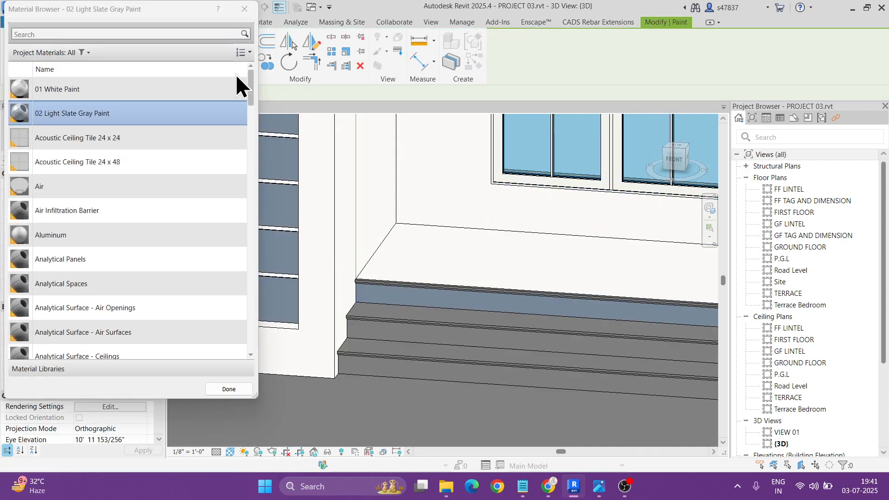
left_click(391, 296)
key("Escape")
- Review the painted front facade and compare it with the reference photo
scroll(398, 292, "down", 5)
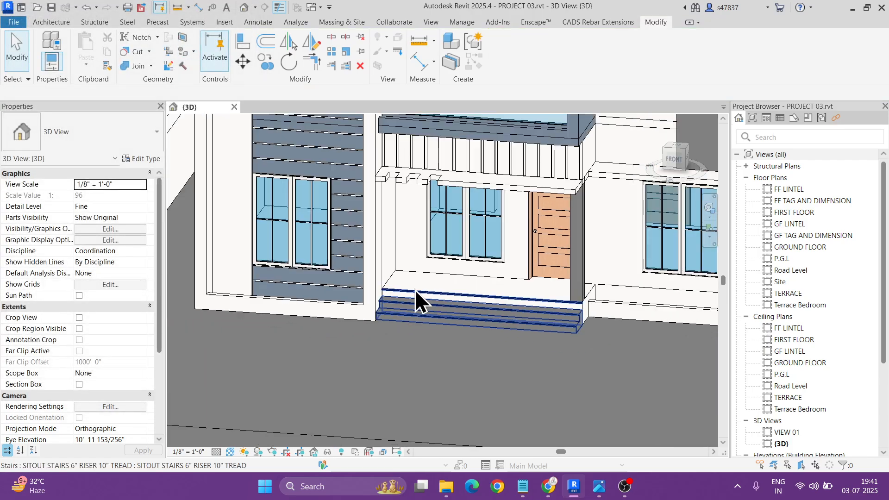
scroll(480, 238, "down", 3)
scroll(463, 315, "up", 1)
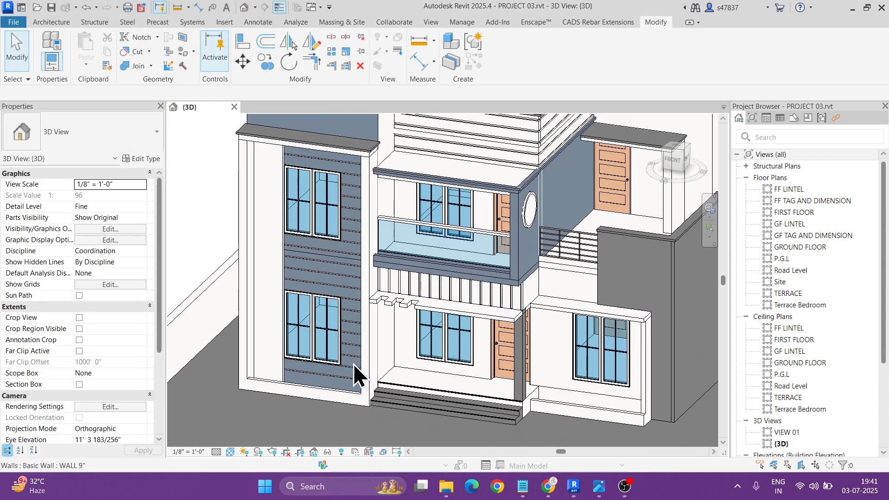
scroll(402, 324, "down", 2)
key("alt+Tab")
key("alt+Tab")
middle_click_drag(418, 304, 428, 342)
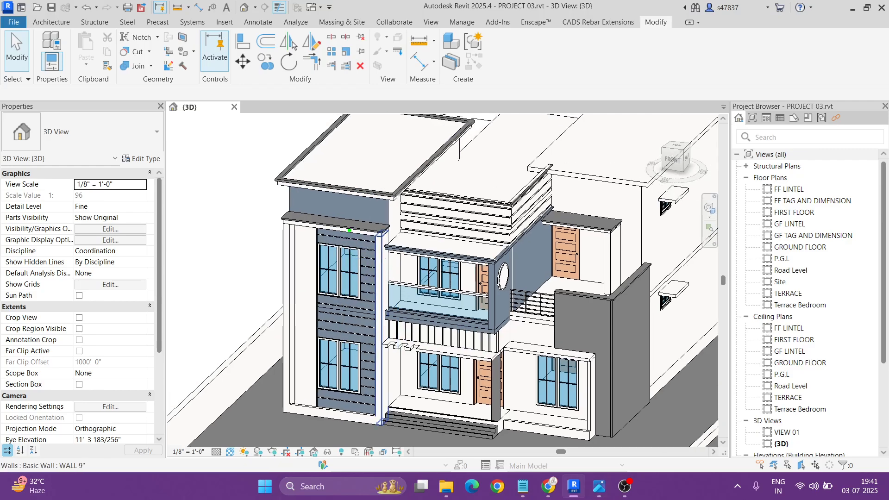
- Split the topmost front wall's main face with a horizontal line along the top edge of the projecting slab
left_click(674, 160)
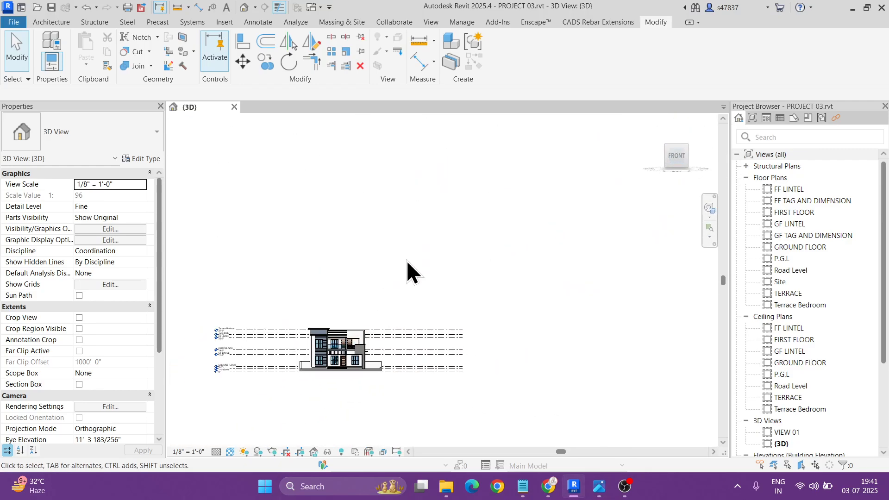
scroll(421, 253, "up", 8)
key("s")
key("f")
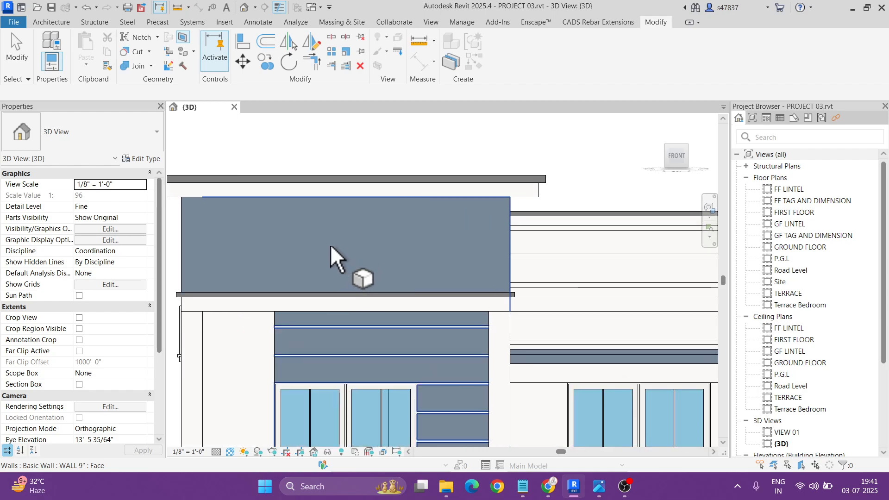
left_click(330, 245)
left_click(202, 292)
left_click(510, 292)
key("Escape")
left_click(507, 69)
- Split the narrow face at the topmost front wall's outer end with a short horizontal line along the projecting slab
middle_click_drag(288, 246, 380, 246)
key("s")
key("f")
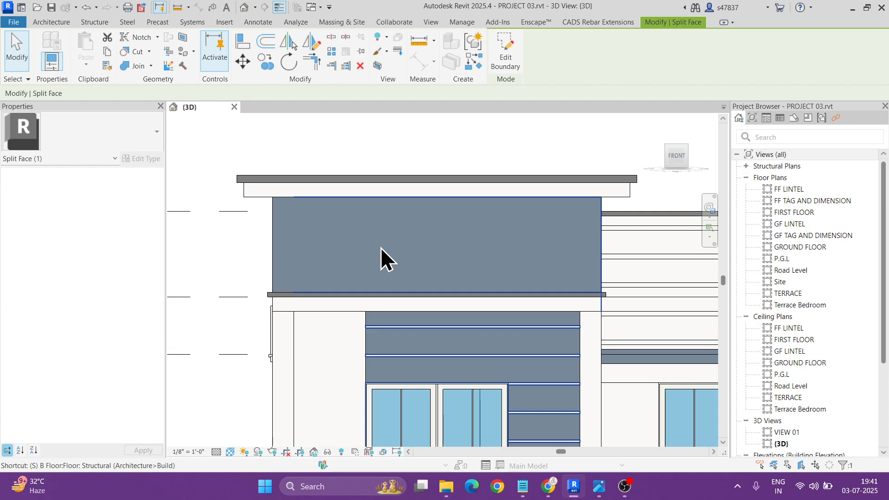
scroll(328, 264, "up", 4)
left_click(250, 269)
left_click(220, 320)
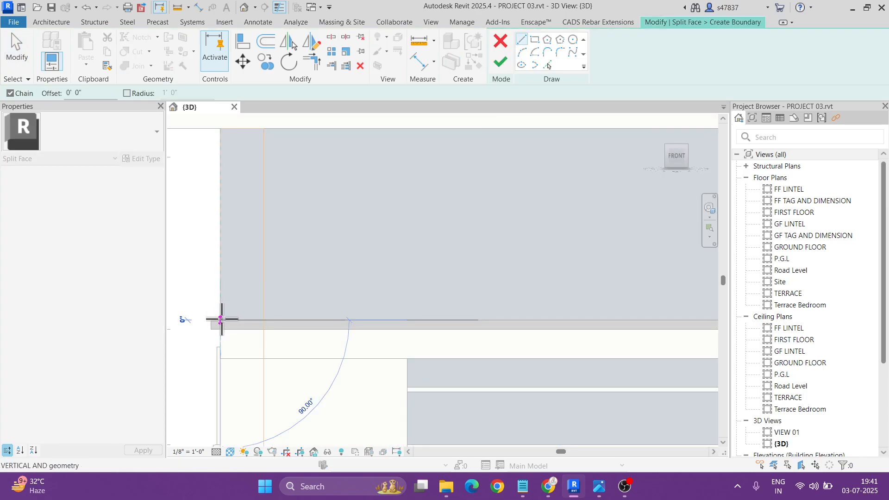
left_click(264, 320)
key("Escape")
left_click(494, 70)
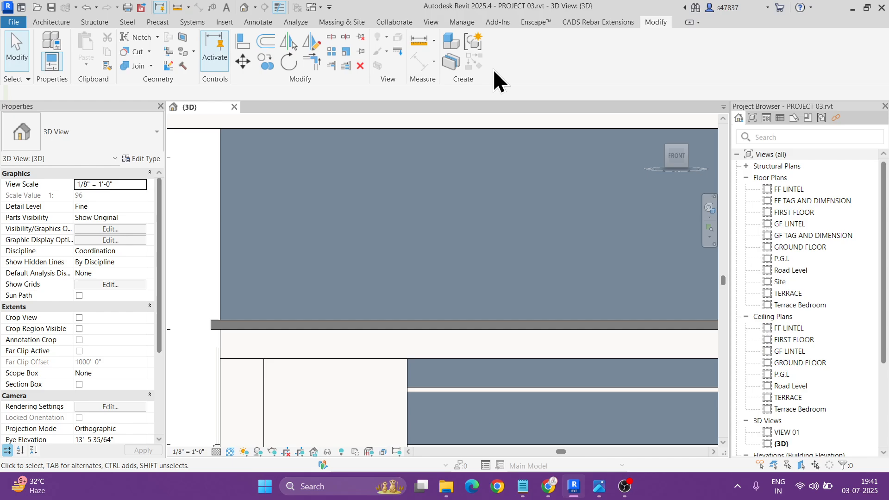
- Start the Paint tool with the 01 White Paint material for the topmost front wall
key("p")
key("t")
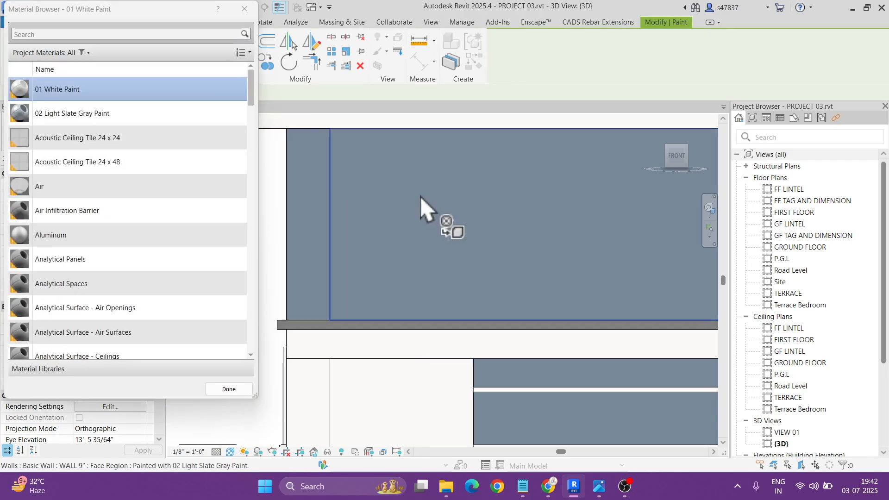
- Paint the slate-gray wall face above the slab with 01 White Paint and finish painting
left_click(423, 208)
scroll(336, 234, "down", 4)
mouse_move(337, 234)
middle_mouse_down("shift")
mouse_move(417, 301)
mouse_move(641, 212)
middle_mouse_up("shift")
key("Escape")
mouse_move(591, 283)
middle_mouse_down()
mouse_move(606, 274)
mouse_move(558, 269)
middle_mouse_up()
- Switch to the reference house photo and inspect the facade colors, zooming in on the beige wall beside the stone cladding
key("alt+Tab")
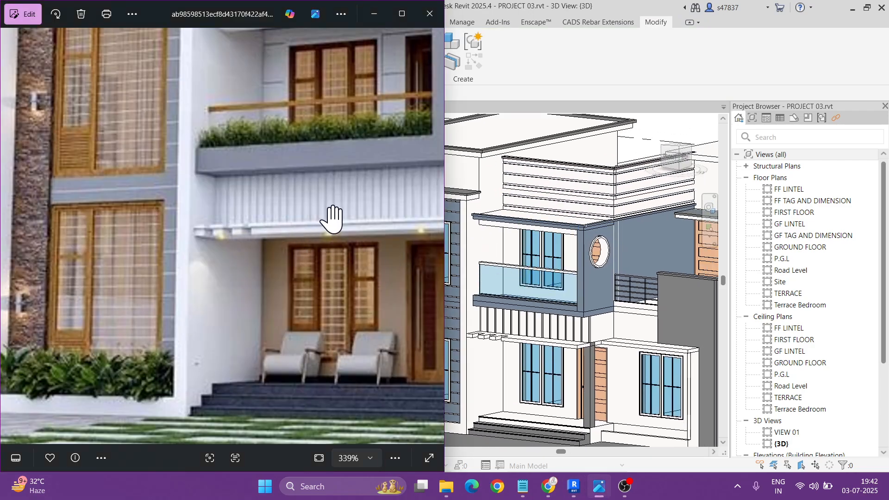
scroll(334, 218, "down", 6)
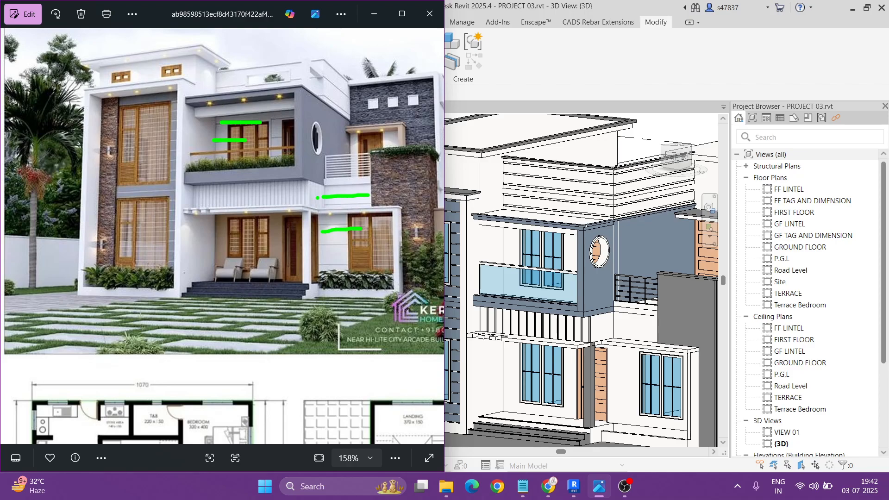
scroll(318, 199, "down", 4)
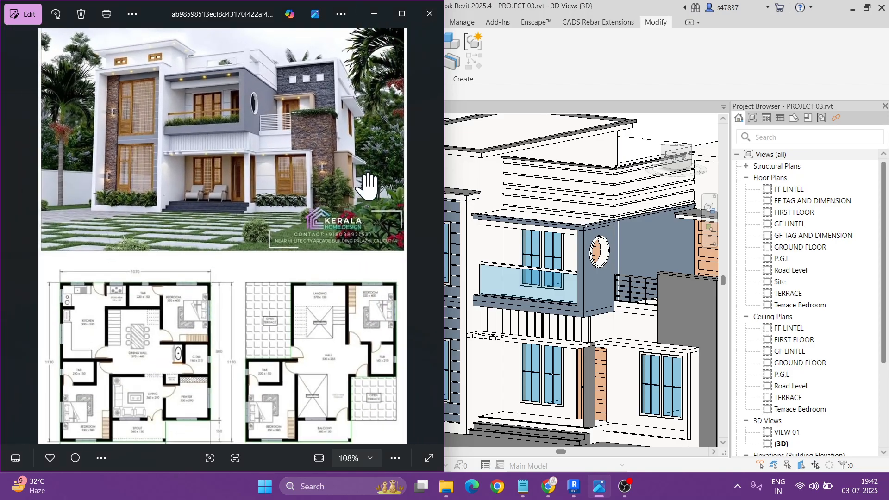
scroll(367, 185, "up", 10)
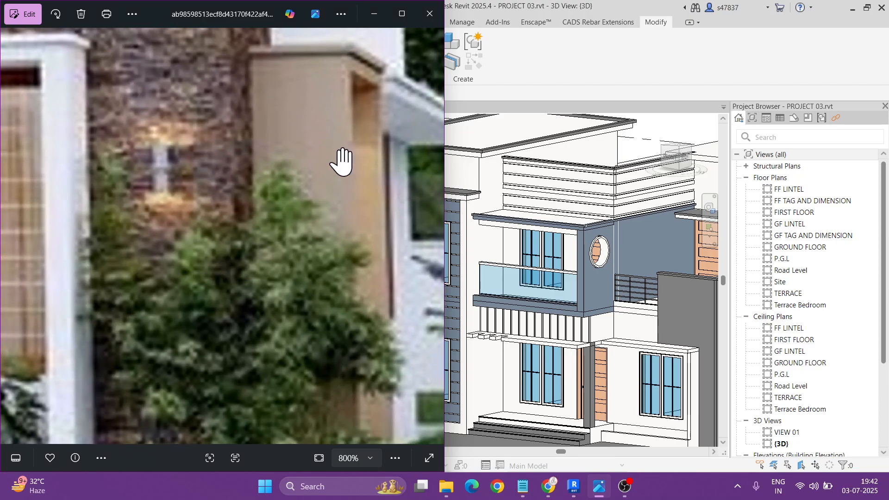
- Switch to Chrome and look through the RapidTables grey color page and its web color links for a matching color
mouse_move(541, 495)
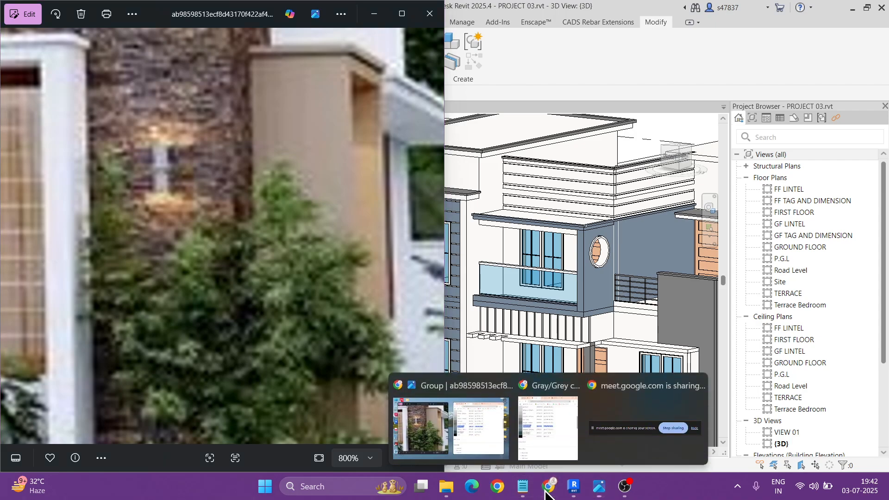
left_click(491, 444)
scroll(609, 197, "up", 6)
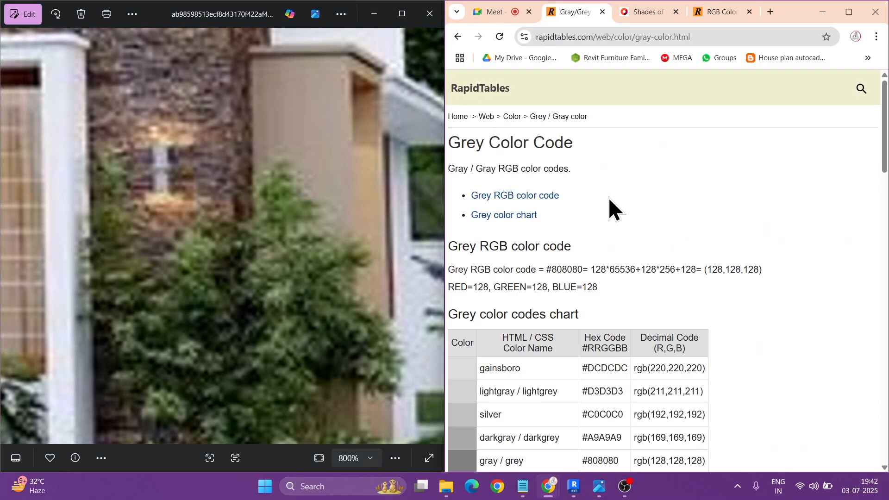
scroll(610, 175, "down", 11)
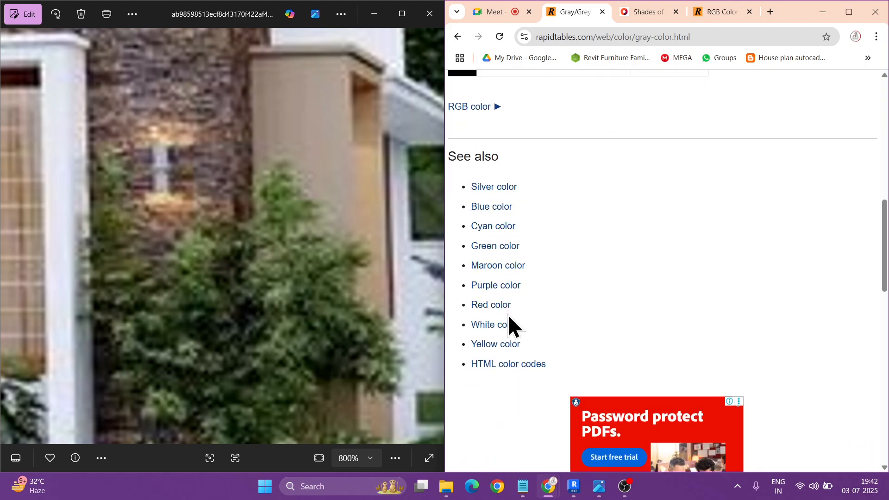
scroll(570, 325, "down", 10)
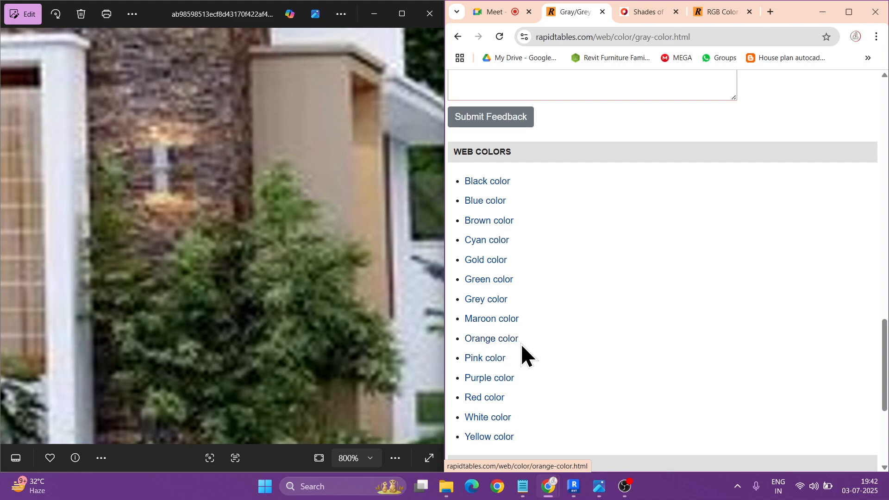
scroll(529, 342, "down", 1)
scroll(529, 340, "down", 1)
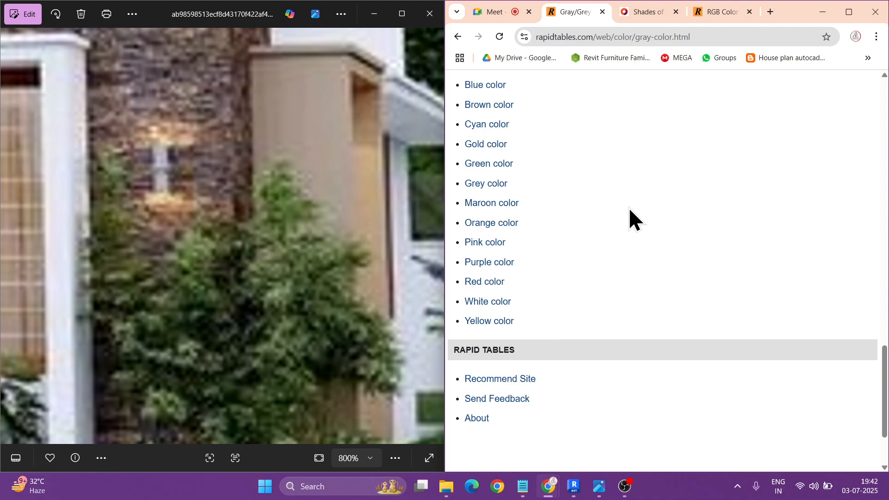
left_click_drag(885, 371, 872, 94)
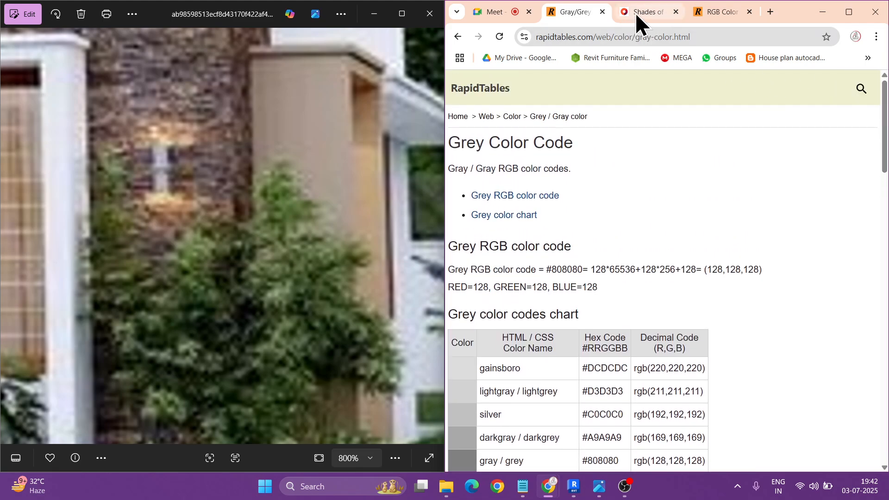
- Search the web for CREAM RGB CODES and look through the results
left_click(591, 36)
type("CRE")
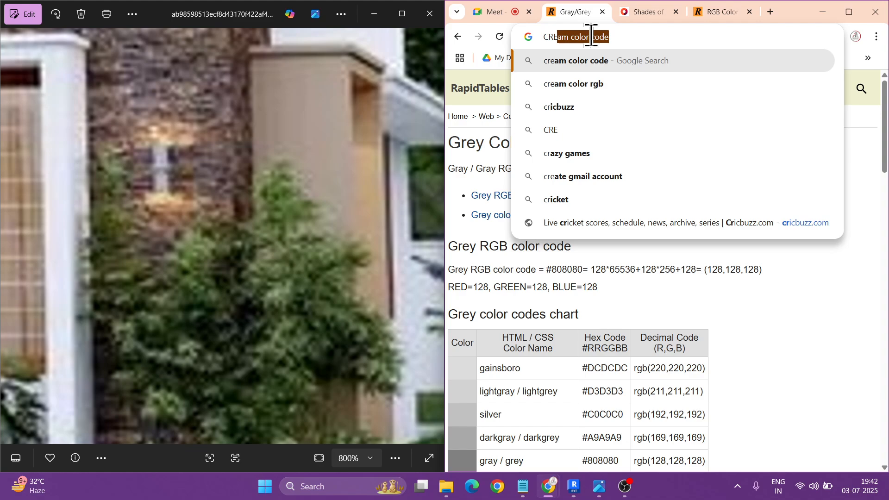
type("AM RGB CODES")
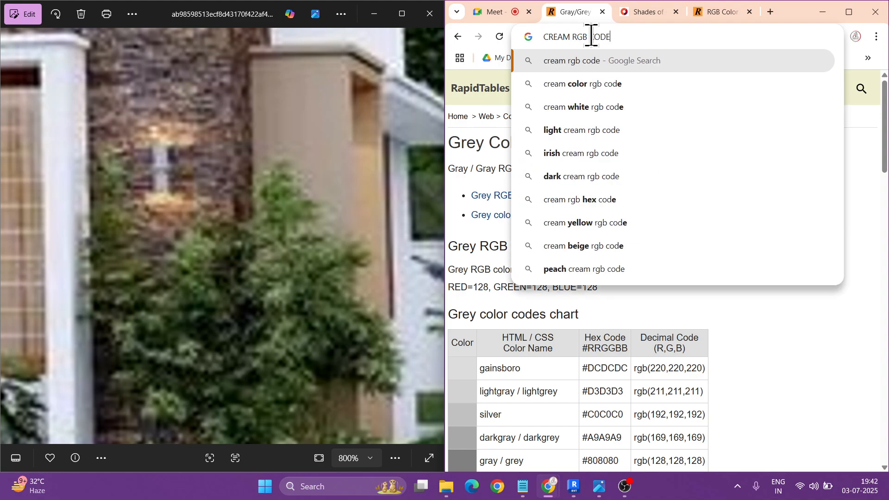
key("Return")
scroll(610, 282, "down", 7)
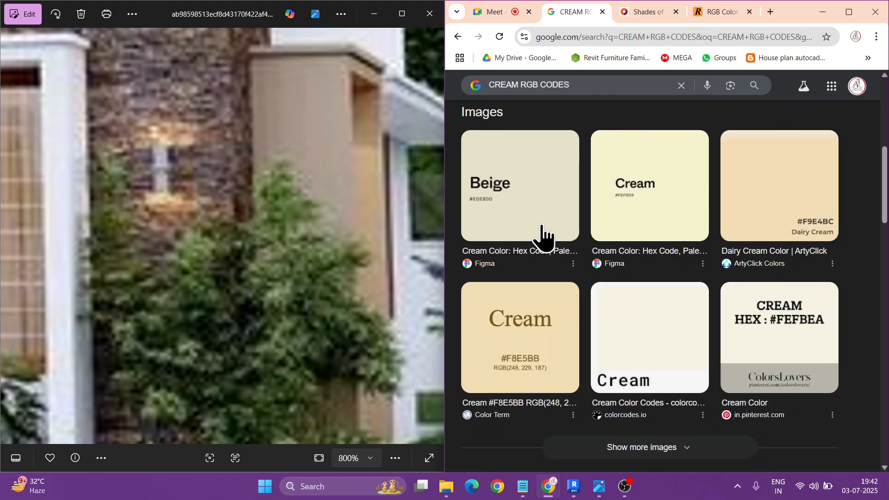
scroll(590, 313, "down", 3)
scroll(595, 321, "down", 5)
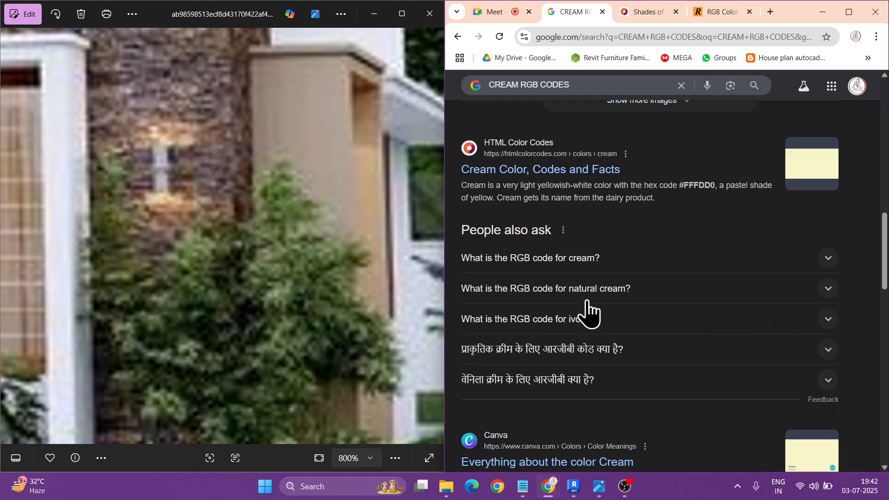
- Open the HTML Color Codes result for cream in a separate tab, examine its shade and codes, and close that tab
right_click(565, 180)
left_click(574, 187)
scroll(559, 271, "down", 6)
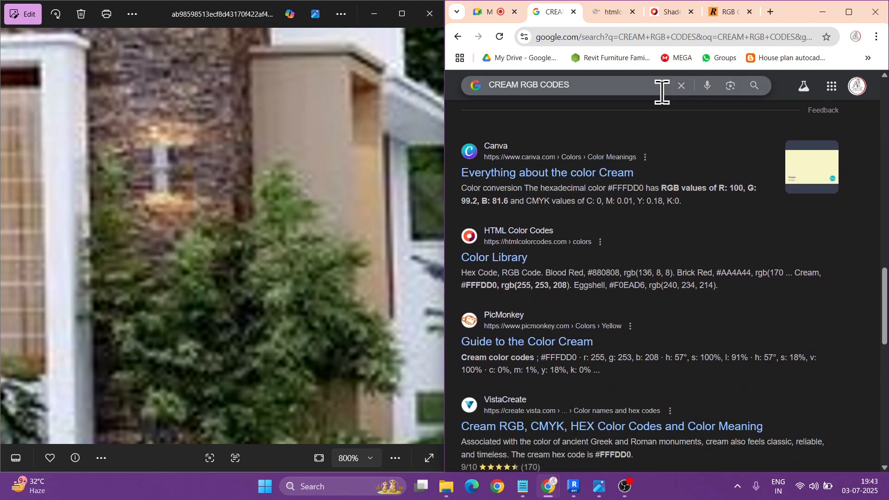
left_click(611, 12)
scroll(563, 230, "down", 5)
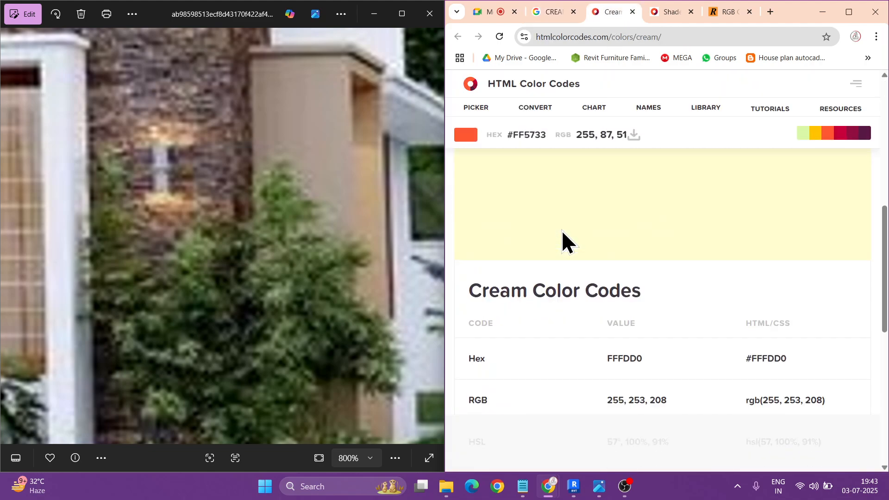
scroll(563, 230, "down", 7)
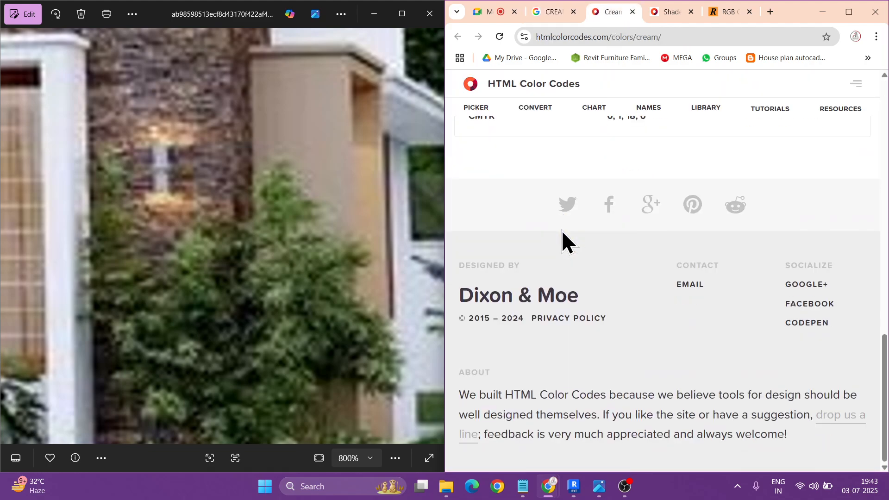
scroll(563, 229, "up", 10)
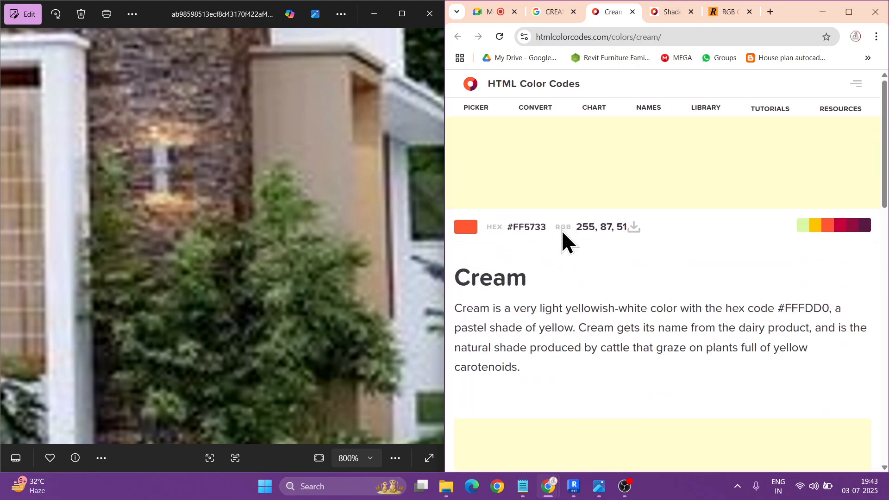
left_click(633, 11)
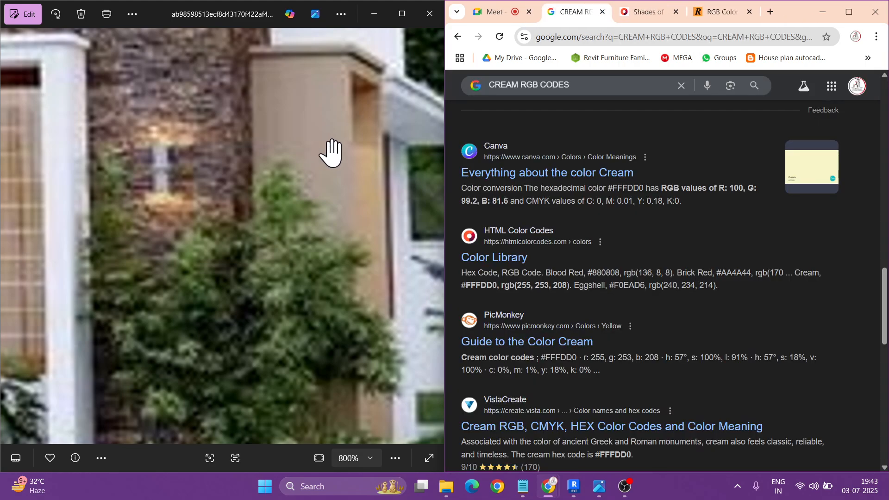
- Sample the beige wall's color in the photo with Color Picker and search the web for TAN RGB CODES
key("super+shift+c")
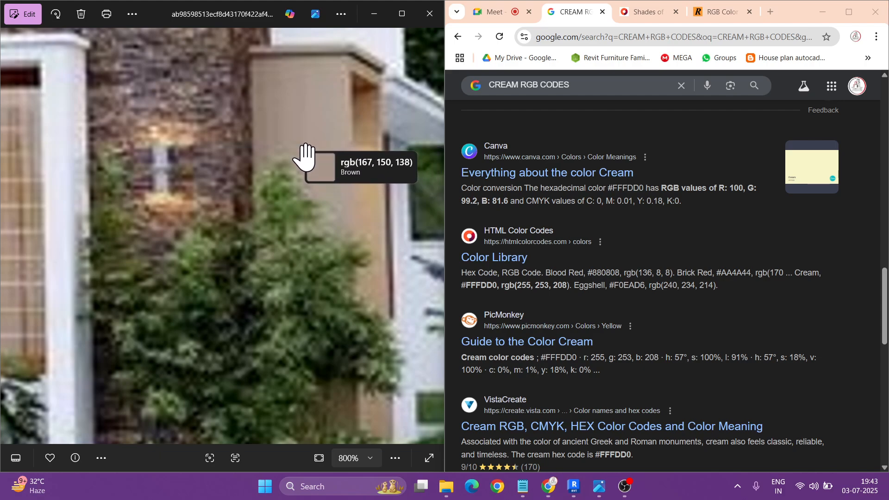
left_click(309, 129)
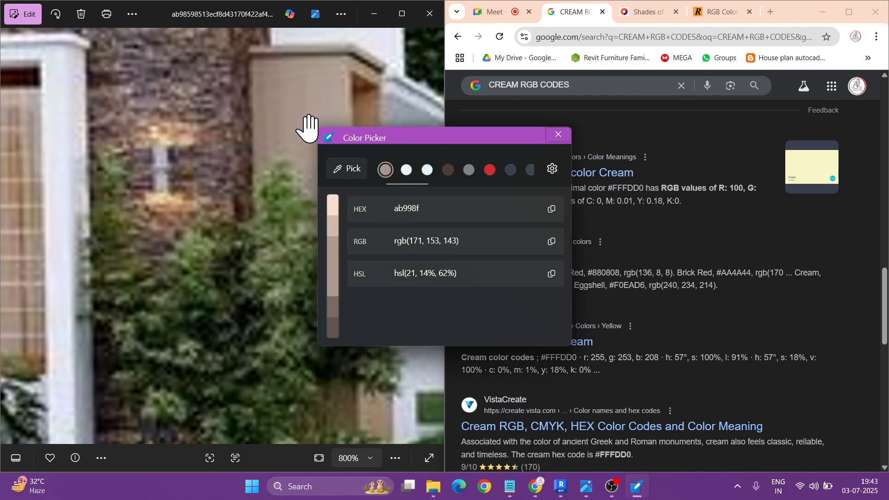
double_click(483, 85)
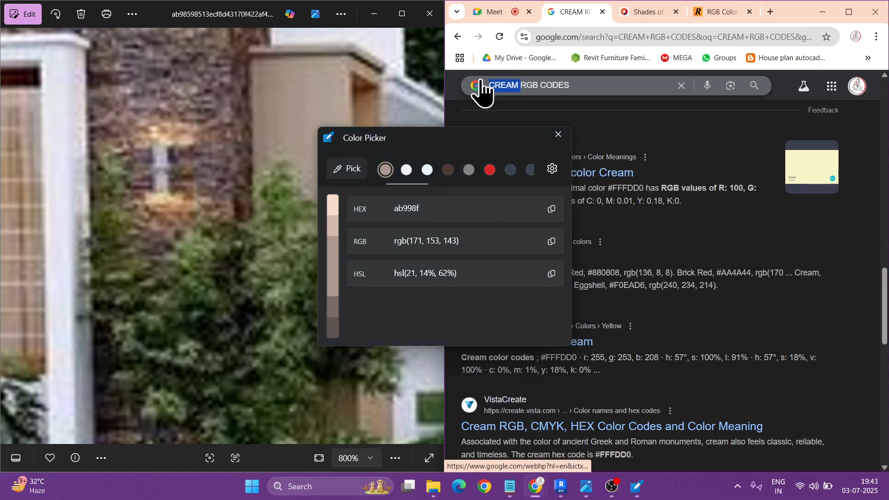
key("BackSpace")
type("TAN")
key("Return")
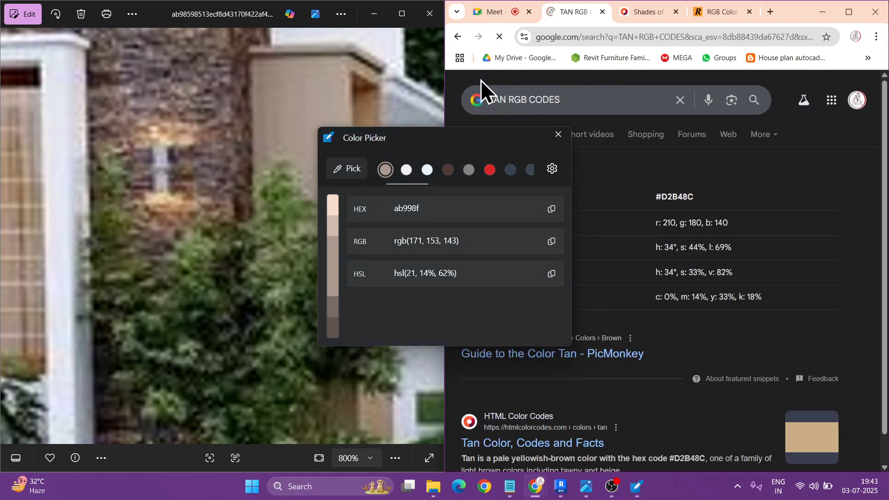
- Open the HTML Color Codes page for tan, close Color Picker, and examine the tan shade and its RGB values
left_click_drag(513, 142, 423, 119)
left_click(537, 443)
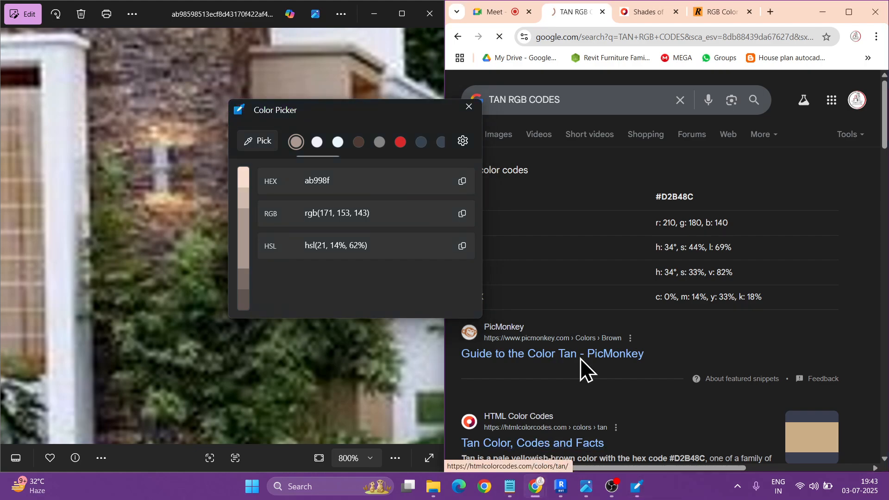
left_click(469, 107)
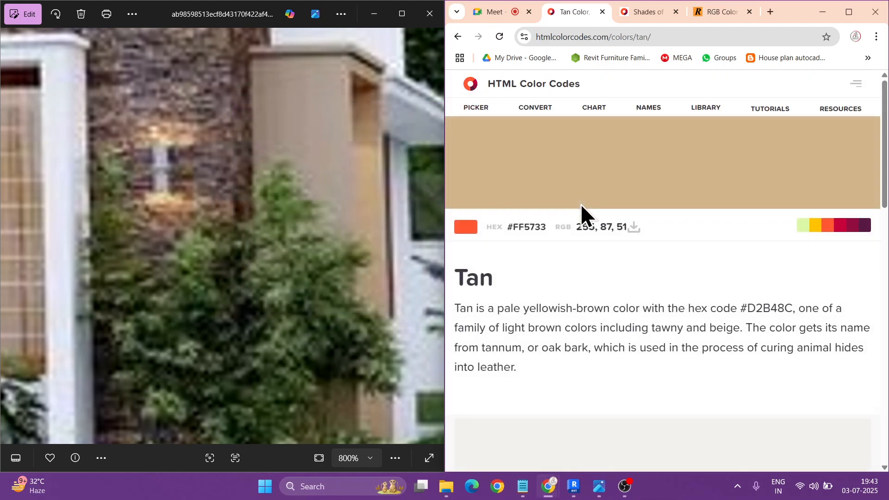
scroll(581, 204, "down", 3)
scroll(581, 204, "down", 10)
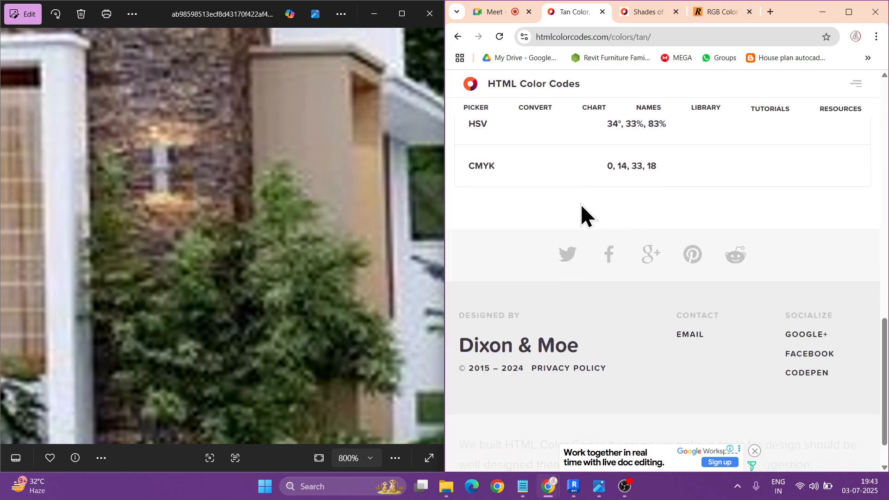
scroll(581, 204, "up", 7)
scroll(583, 205, "up", 3)
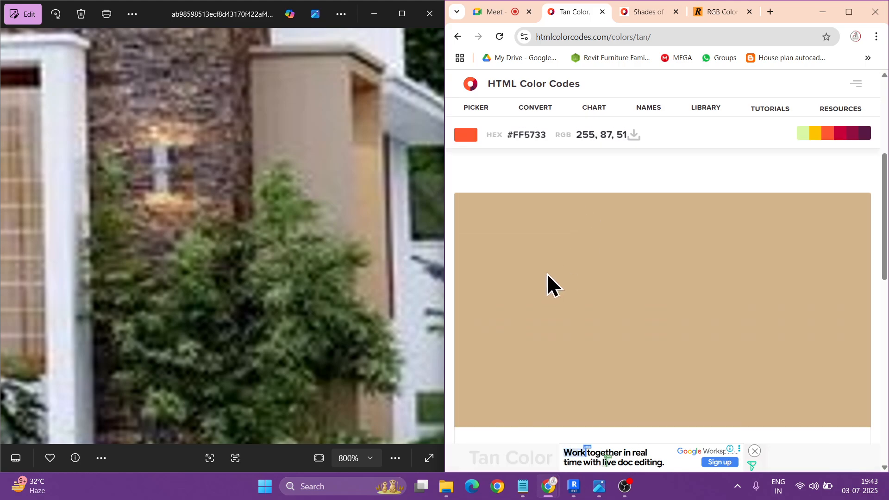
scroll(576, 259, "down", 2)
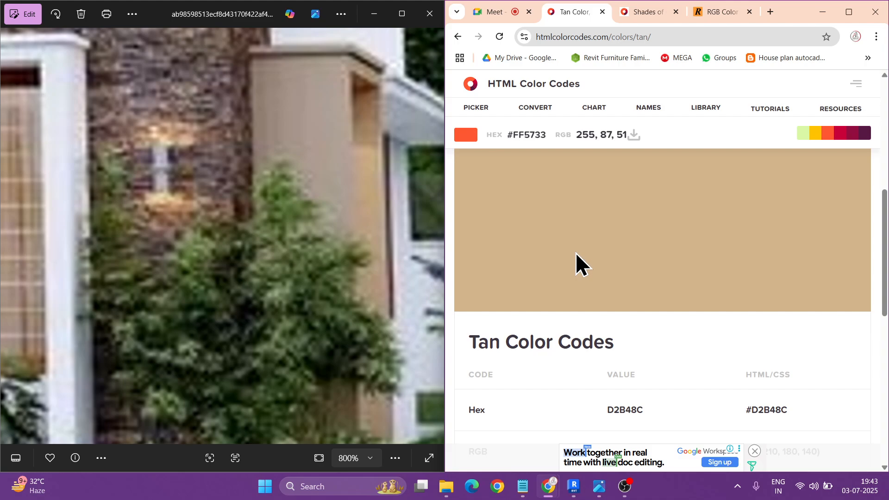
scroll(593, 236, "down", 3)
scroll(593, 250, "up", 1)
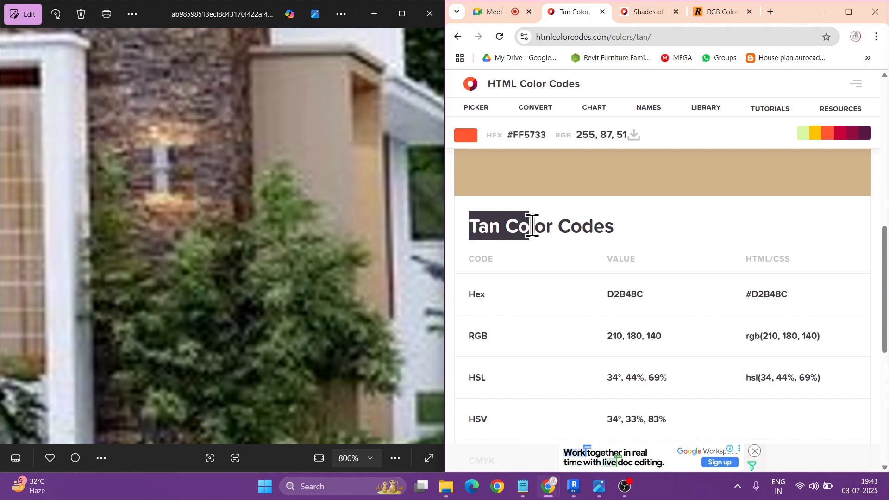
- Add the line "Tan RGB 210, 180, 140" to the paint color notes in Notepad, copying the values from the tan page
left_click(522, 494)
left_click(299, 95)
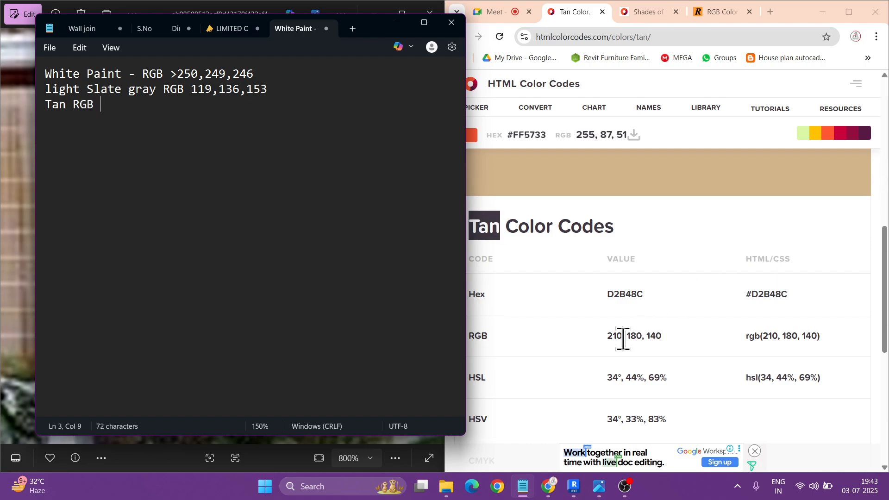
left_click_drag(606, 336, 651, 335)
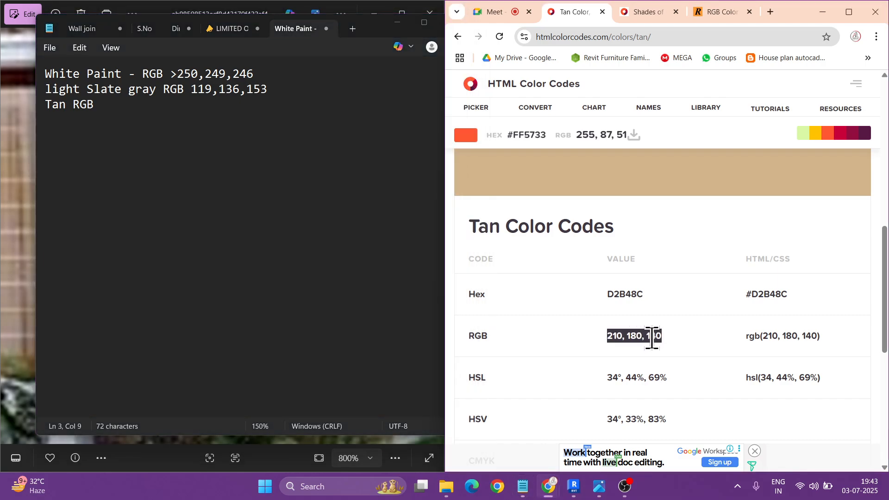
left_click(204, 121)
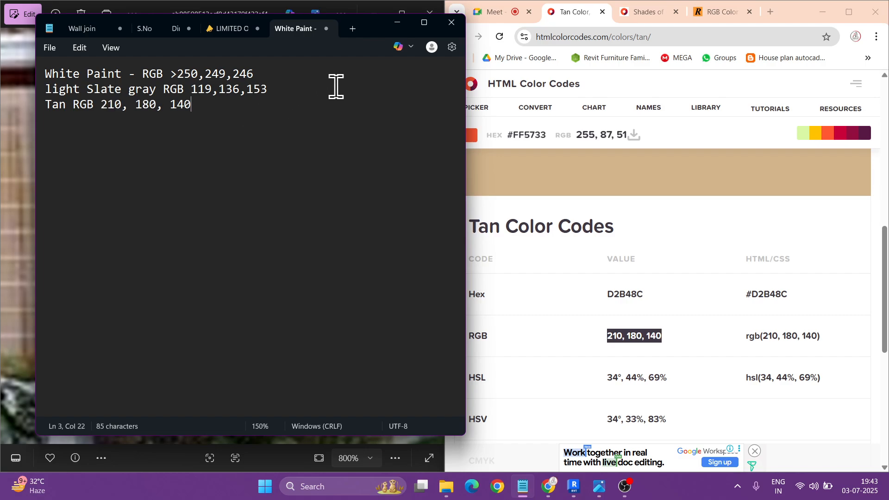
left_click(399, 26)
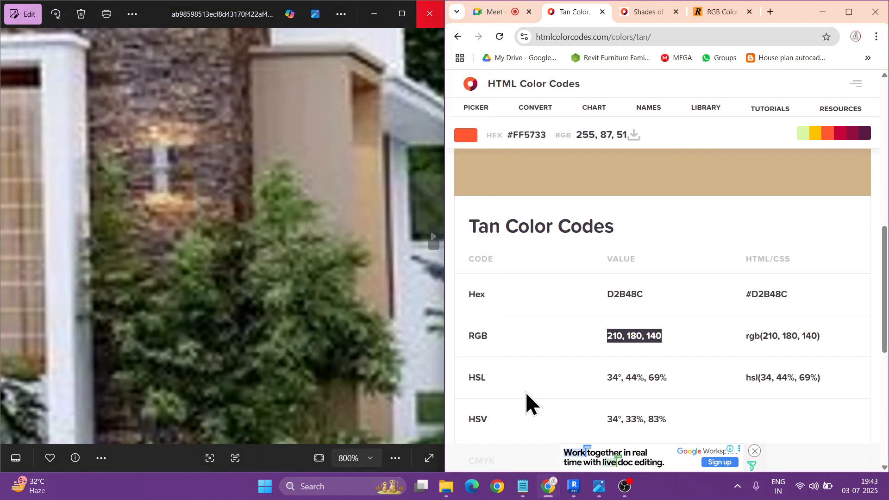
- Switch to Revit and duplicate the 02 Light Slate Gray Paint material in the Material Browser
left_click(579, 493)
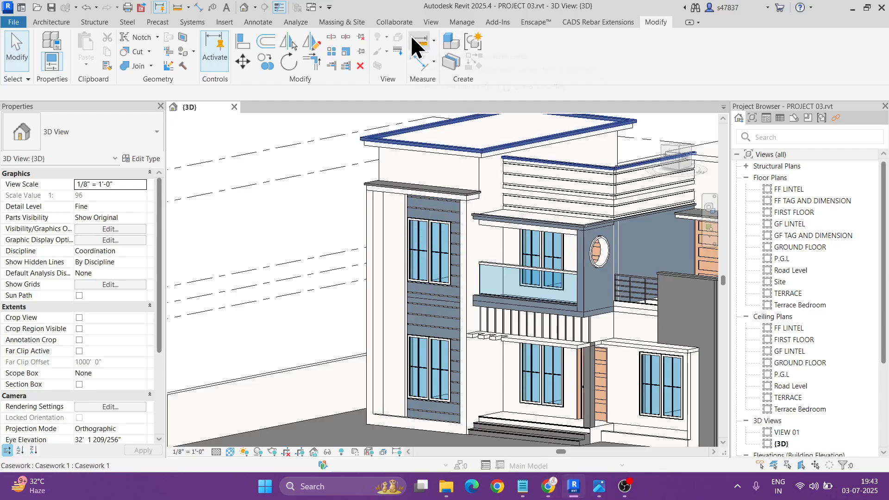
key("m")
key("m")
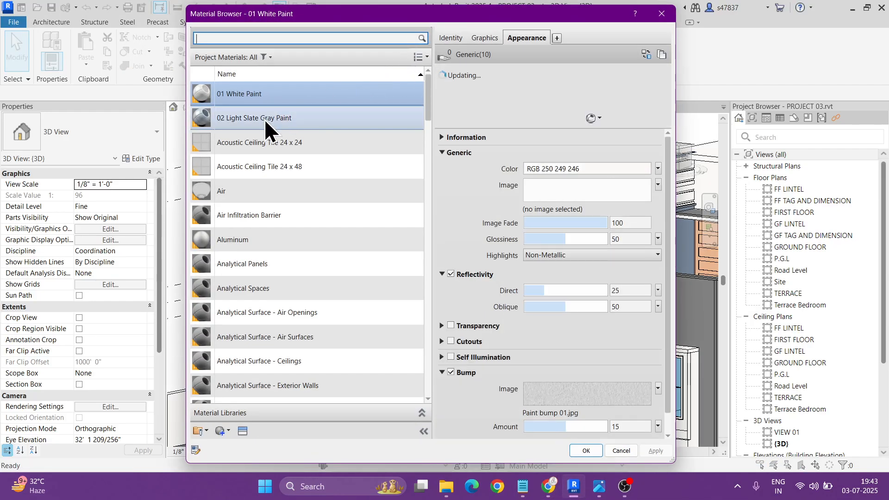
right_click(265, 119)
left_click(292, 139)
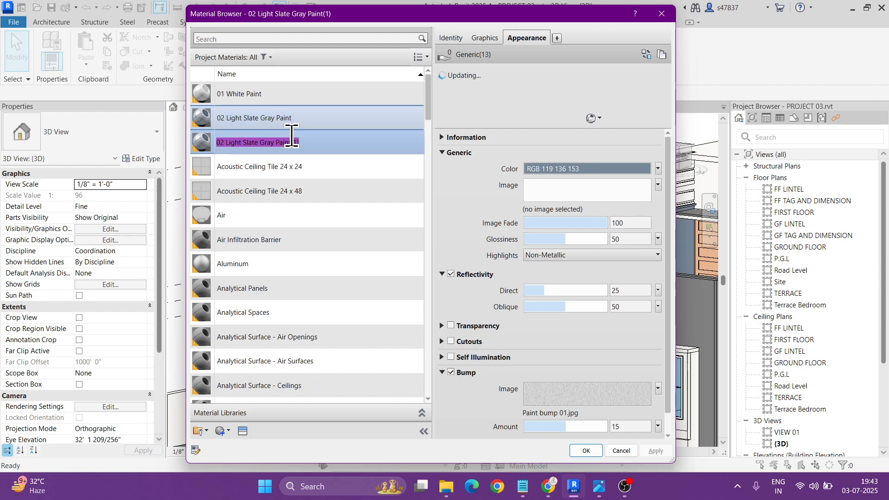
- Set the duplicated paint material's appearance color to RGB 210, 180, 140
left_click(581, 167)
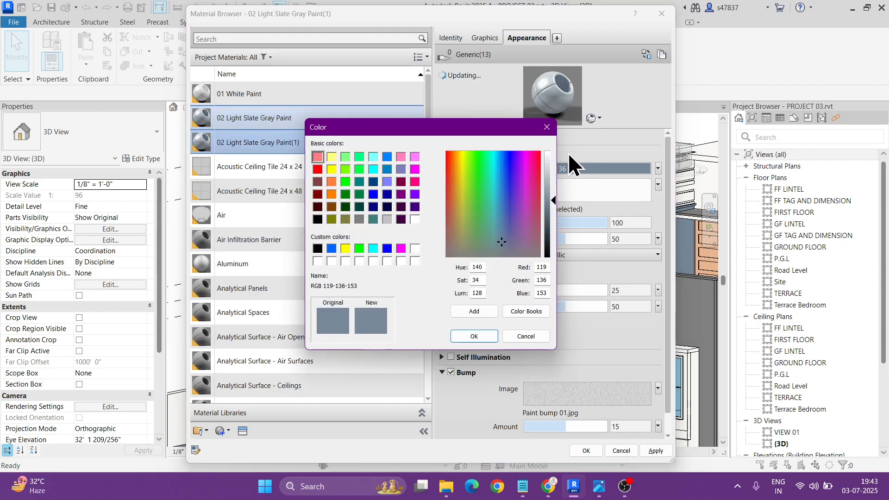
left_click(523, 487)
left_click(527, 490)
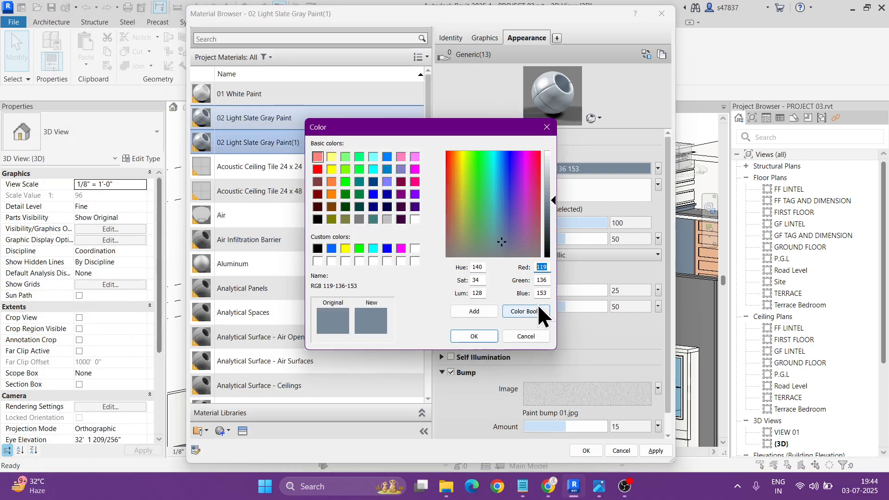
type("210")
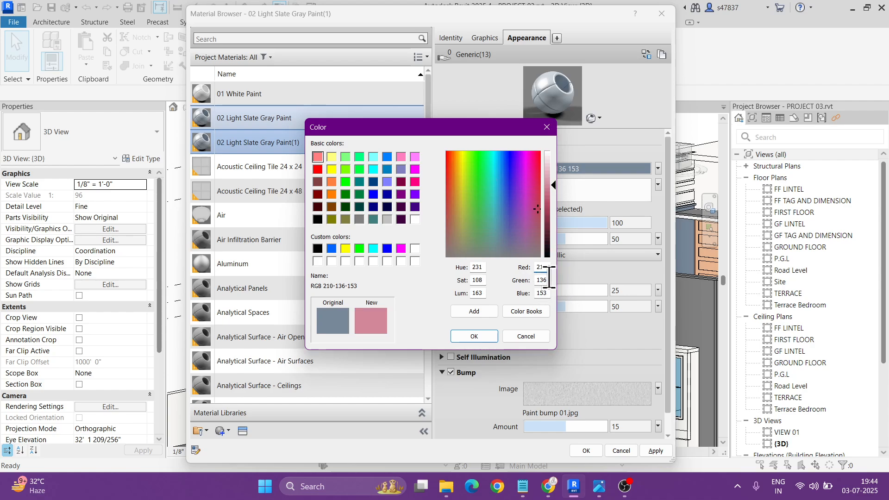
type("180")
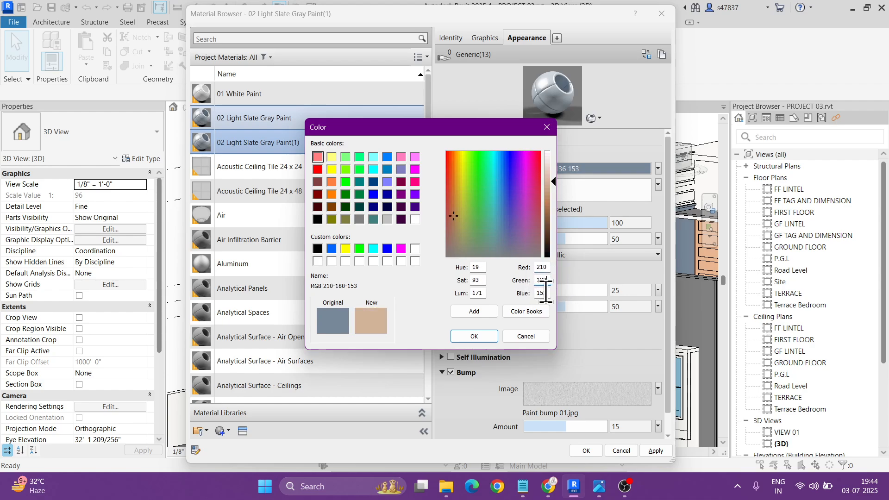
type("140")
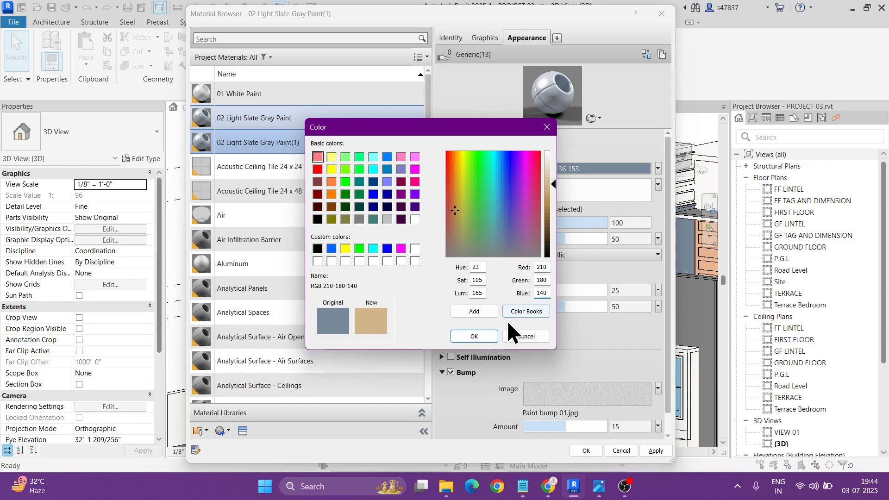
left_click(467, 334)
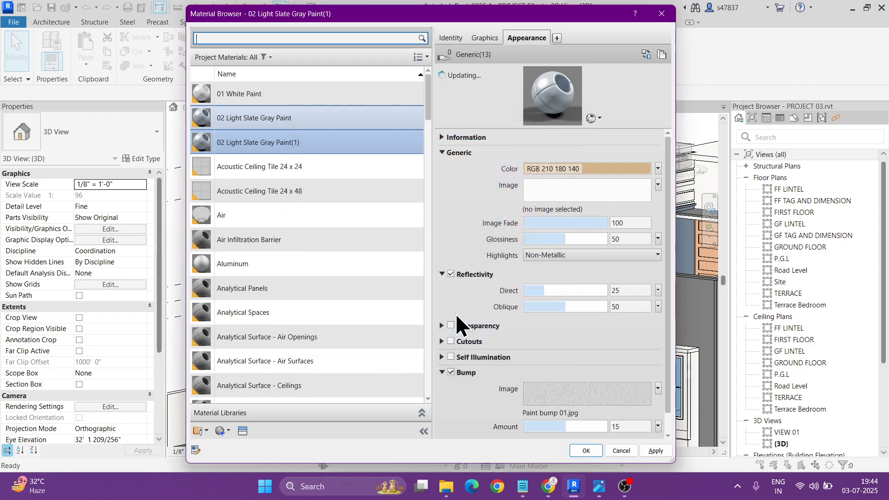
- Name the duplicated material 03 TAN PAINT, set its description to RGB 210,180,140, and accept the material changes
left_click(482, 38)
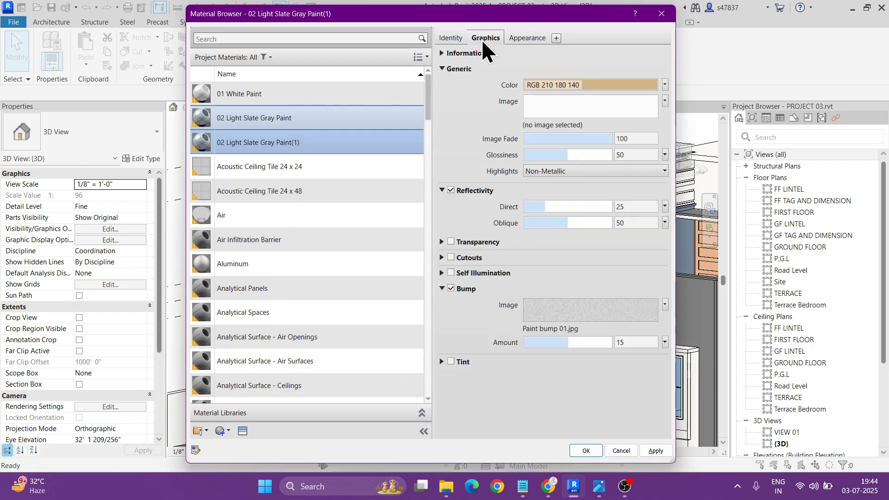
left_click(453, 40)
double_click(625, 55)
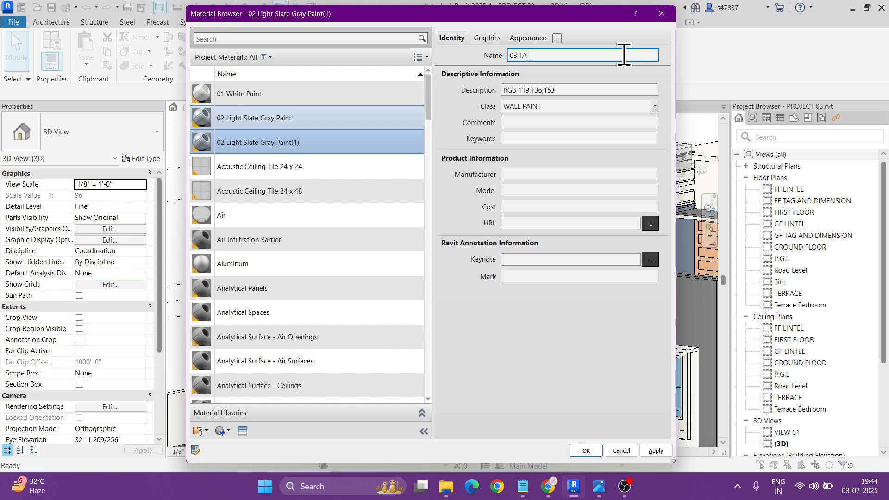
left_click(573, 91)
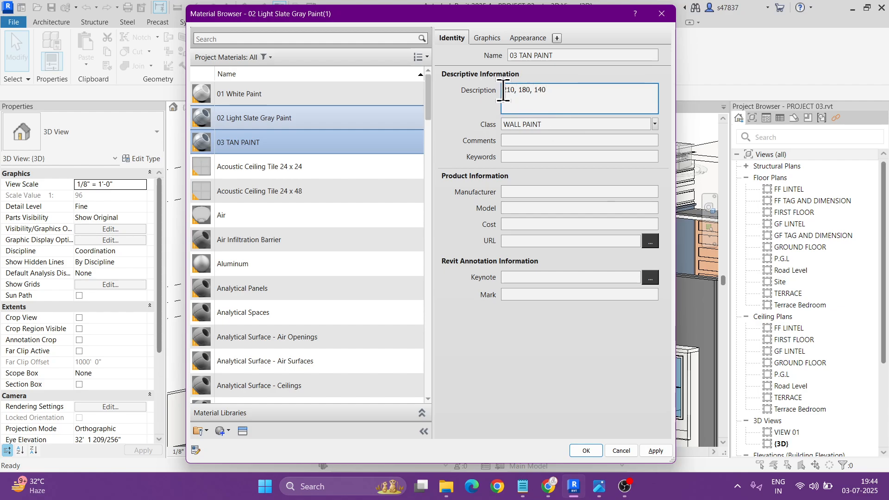
type("RGB")
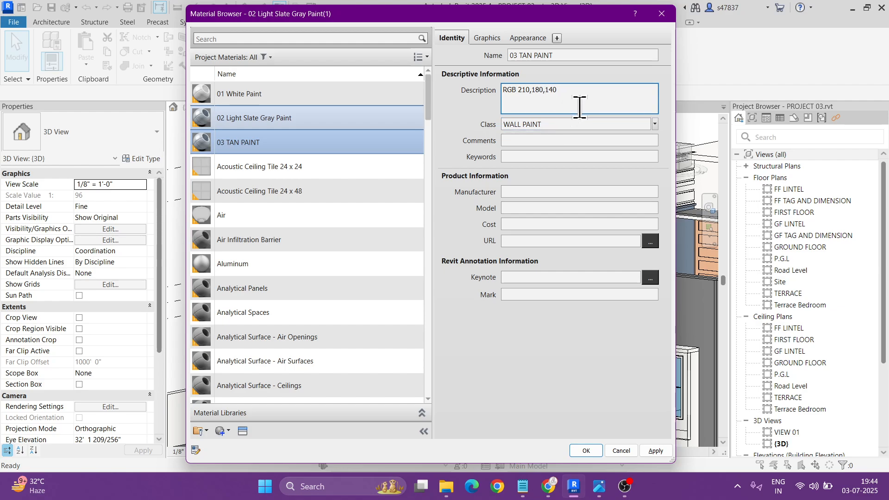
left_click(493, 30)
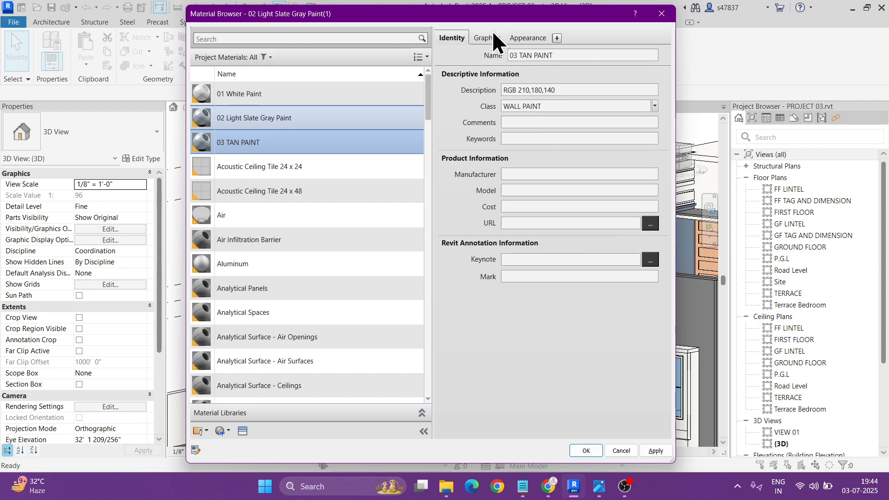
left_click(585, 451)
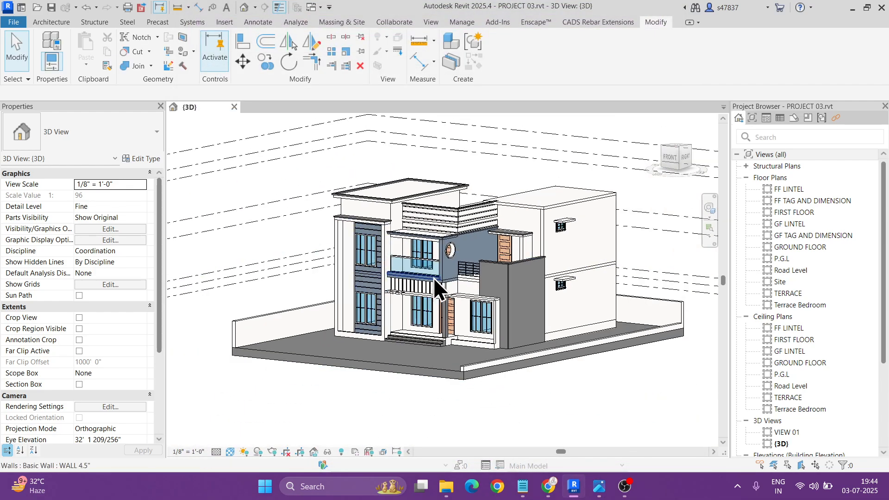
scroll(532, 259, "up", 6)
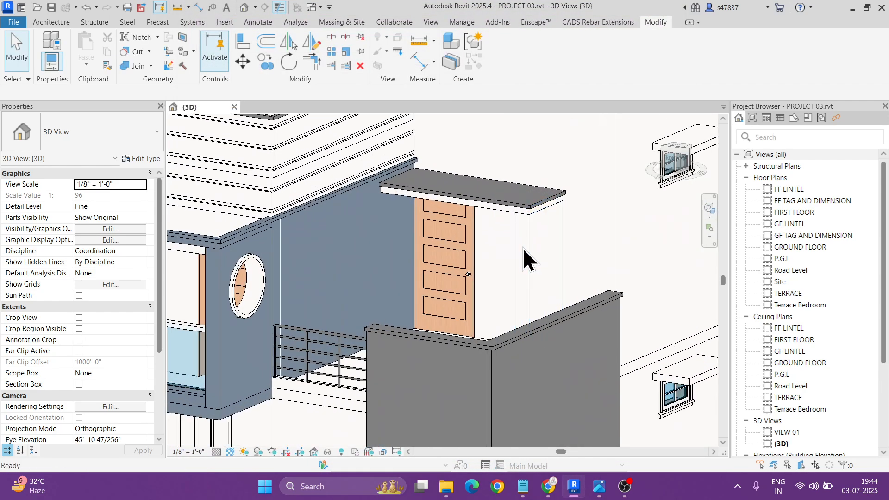
key("p")
key("a")
left_click(115, 135)
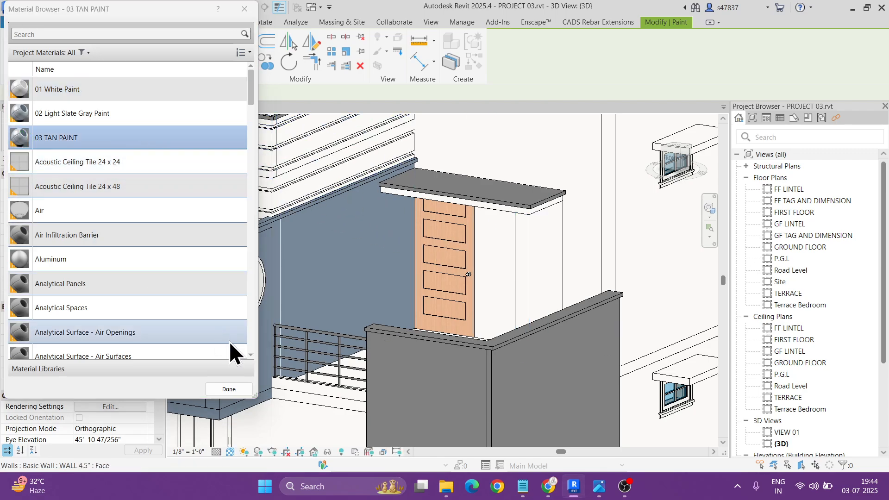
left_click(243, 391)
- Check the appearance color and preview of the 03 TAN PAINT material
key("a")
key("t")
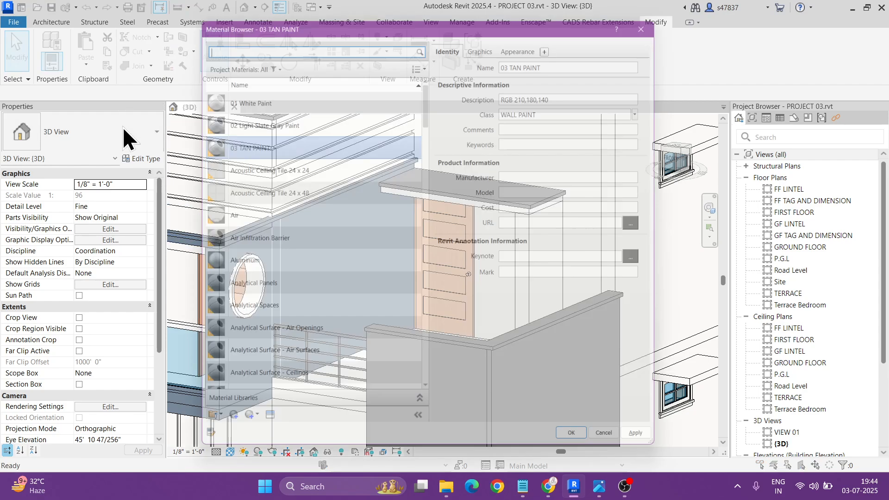
left_click(528, 38)
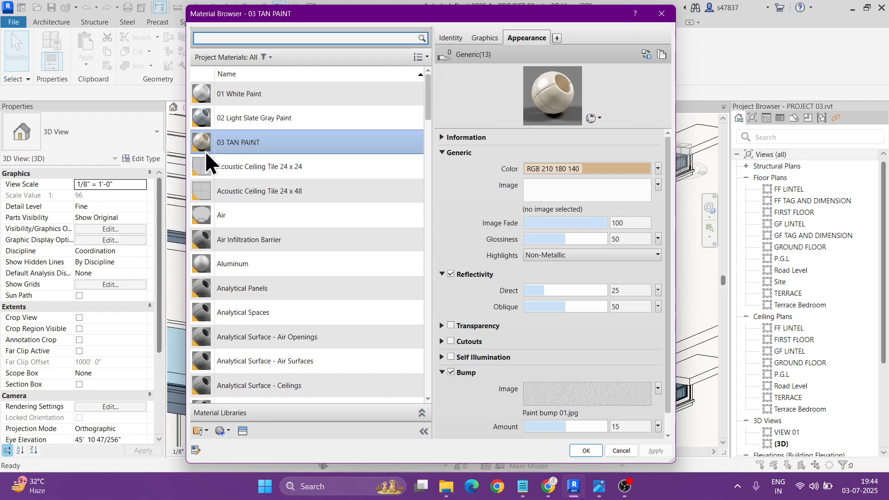
left_click(585, 450)
- Paint the side wall, narrow front wall face and slab edges beside the upper-floor balcony door with 03 TAN PAINT
key("p")
key("t")
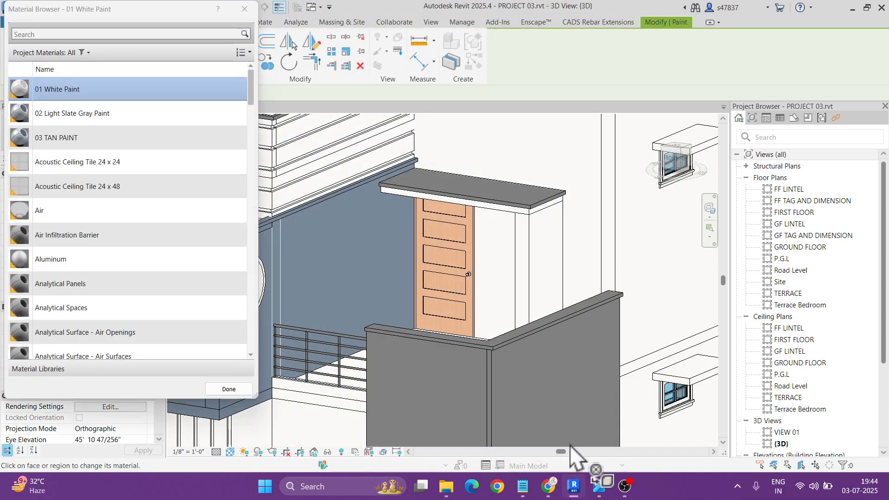
left_click(49, 142)
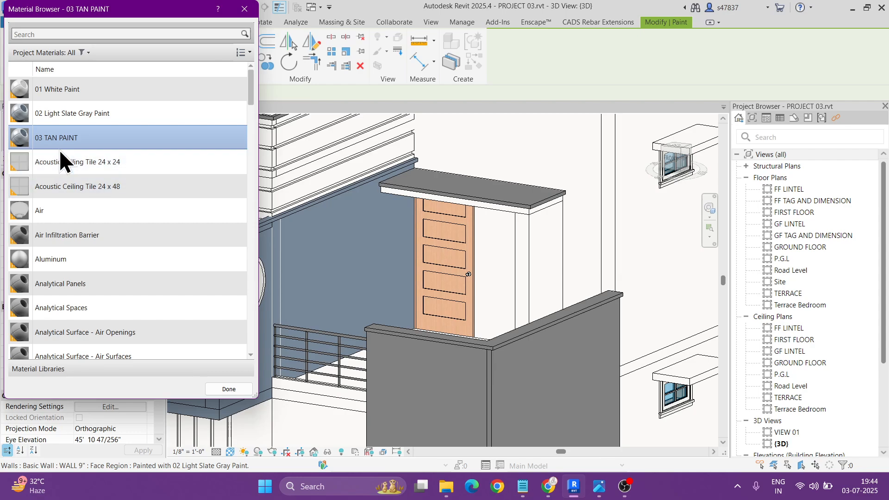
scroll(556, 259, "up", 5)
left_click(533, 232)
scroll(467, 197, "down", 3)
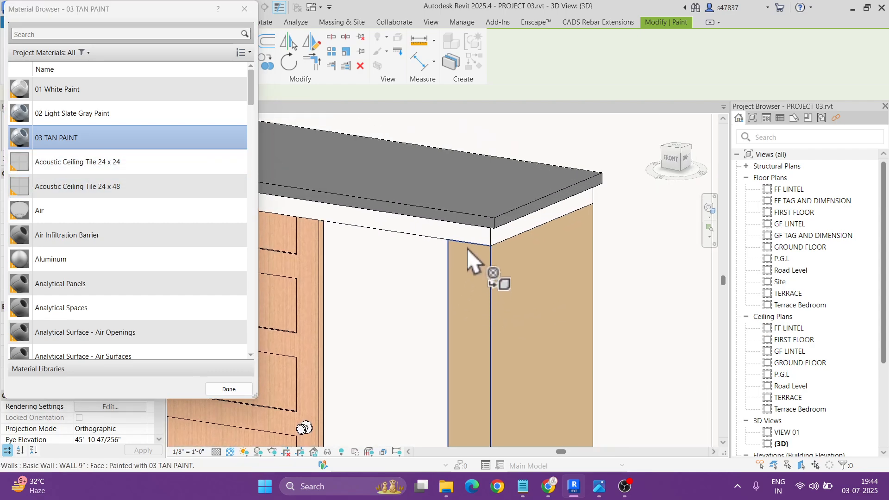
left_click(477, 284)
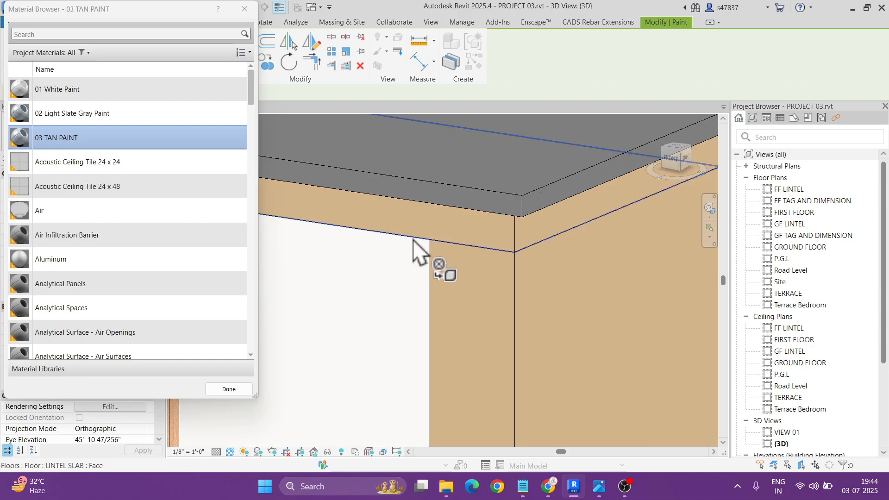
- Paint the top, front and side faces of the sunshade over the upper side-wall window with 03 TAN PAINT
scroll(419, 252, "down", 6)
middle_click_drag(477, 278, 570, 300, "shift")
scroll(512, 268, "down", 3)
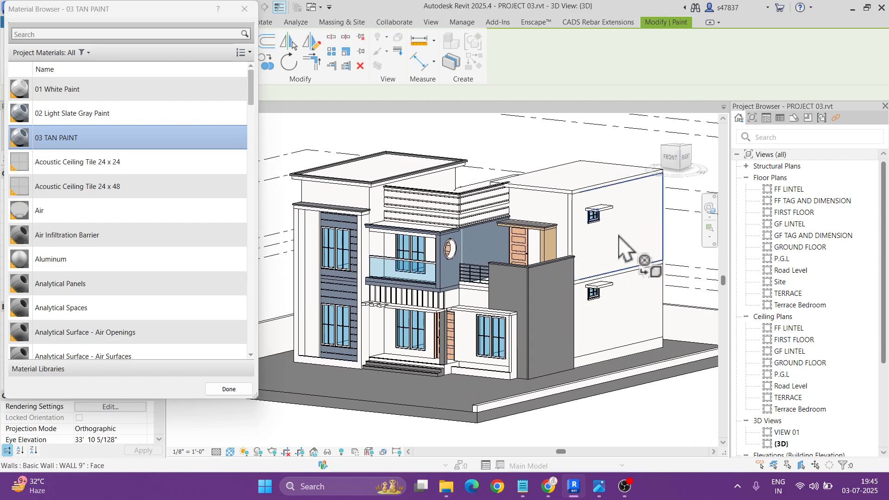
scroll(616, 244, "up", 8)
left_click(559, 206)
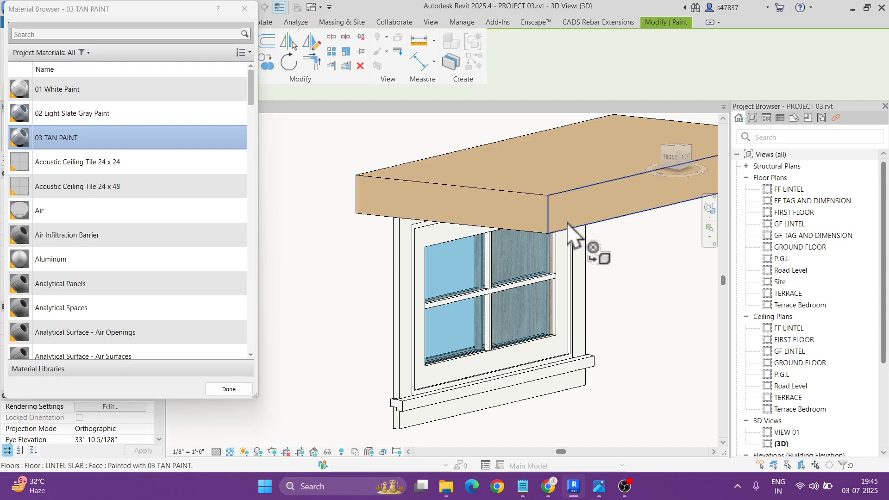
- Paint the faces of the sunshade over the lower side-wall window with 03 TAN PAINT and end the Paint command
scroll(589, 238, "down", 3)
scroll(582, 205, "down", 3)
middle_click_drag(565, 338, 553, 232)
scroll(520, 391, "up", 3)
left_click(524, 376)
left_click(569, 378)
left_click(569, 351)
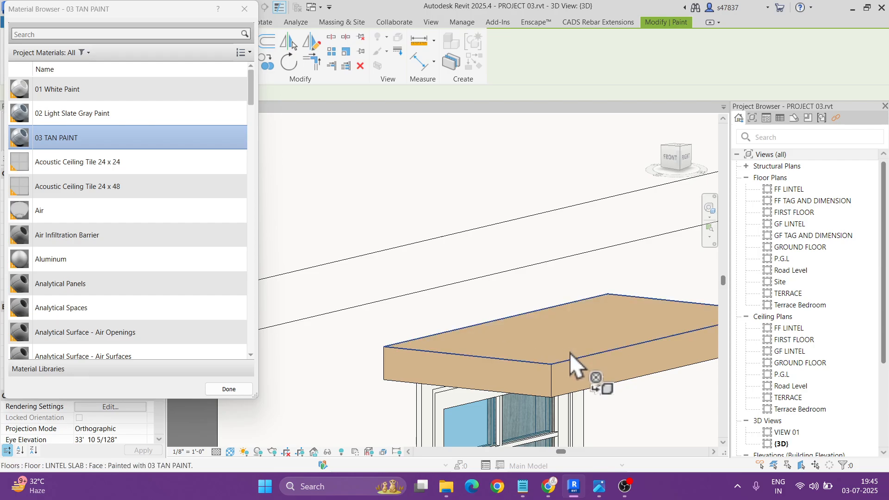
middle_click_drag(586, 360, 459, 333)
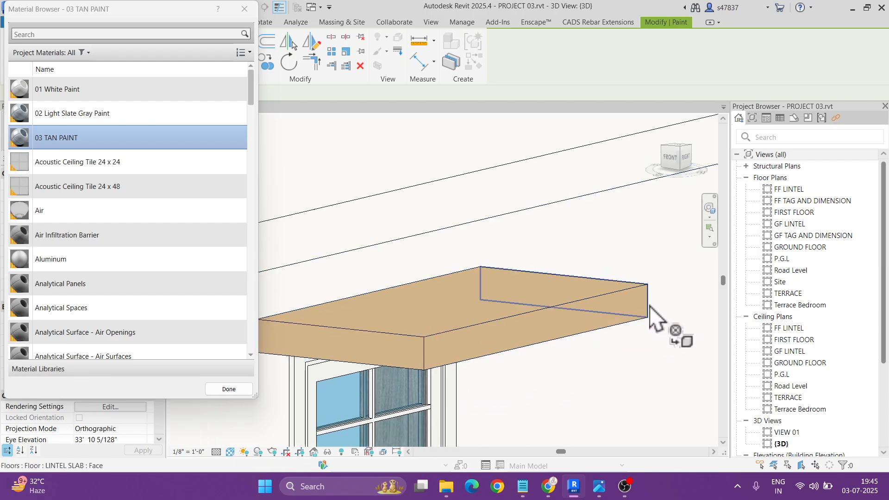
key("Escape")
- Examine the roof slab, side walls and front elevation of the house for surfaces that still need paint
scroll(510, 287, "down", 5)
mouse_move(529, 277)
middle_mouse_down("shift")
mouse_move(565, 298)
mouse_move(615, 229)
mouse_move(527, 340)
mouse_move(525, 370)
middle_mouse_up("shift")
scroll(469, 227, "up", 4)
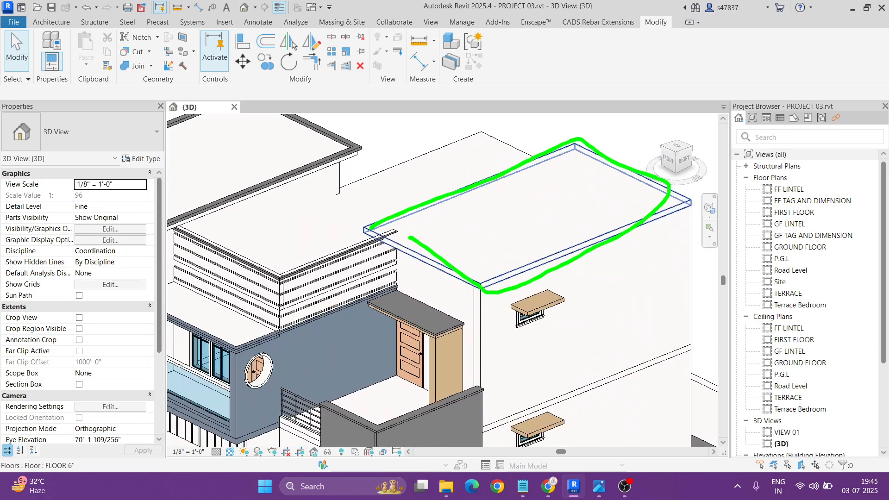
mouse_move(508, 234)
middle_mouse_down("shift")
mouse_move(603, 193)
mouse_move(617, 212)
mouse_move(553, 243)
middle_mouse_up("shift")
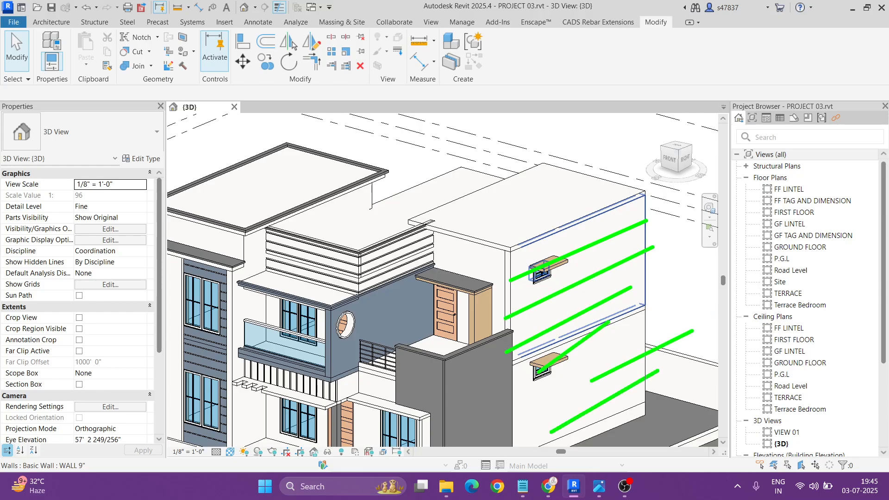
key("Escape")
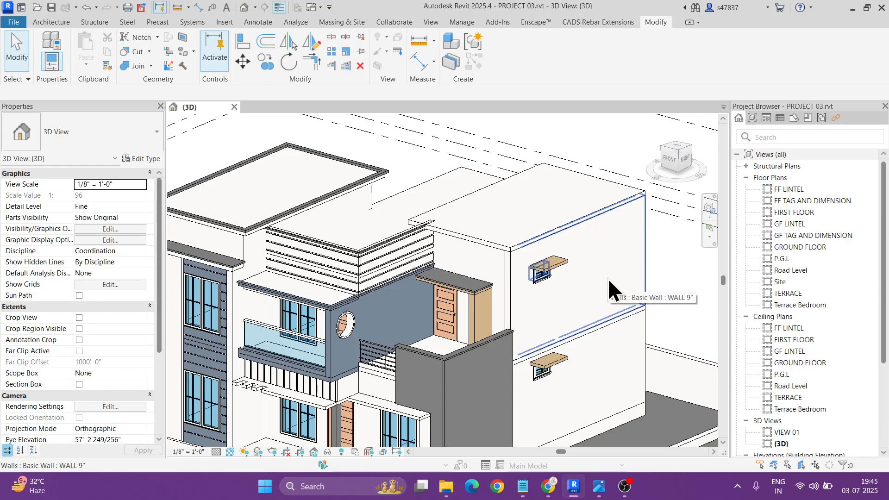
scroll(608, 279, "down", 3)
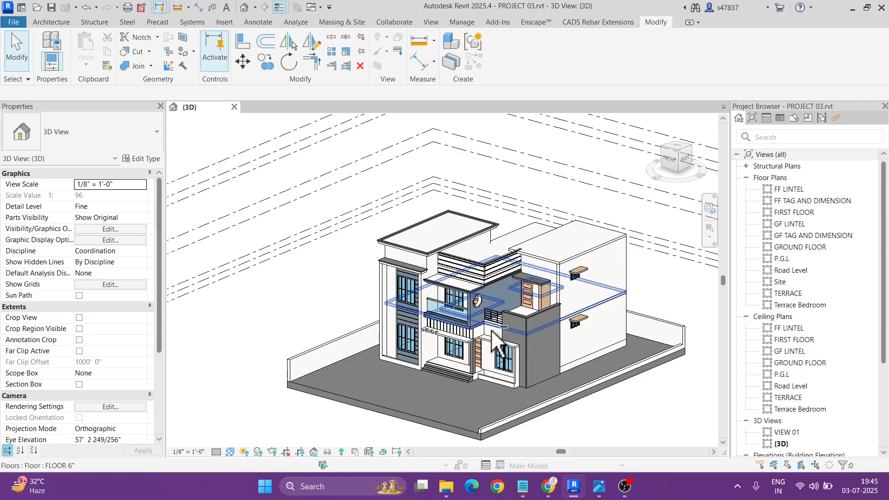
middle_click_drag(550, 363, 537, 372, "shift")
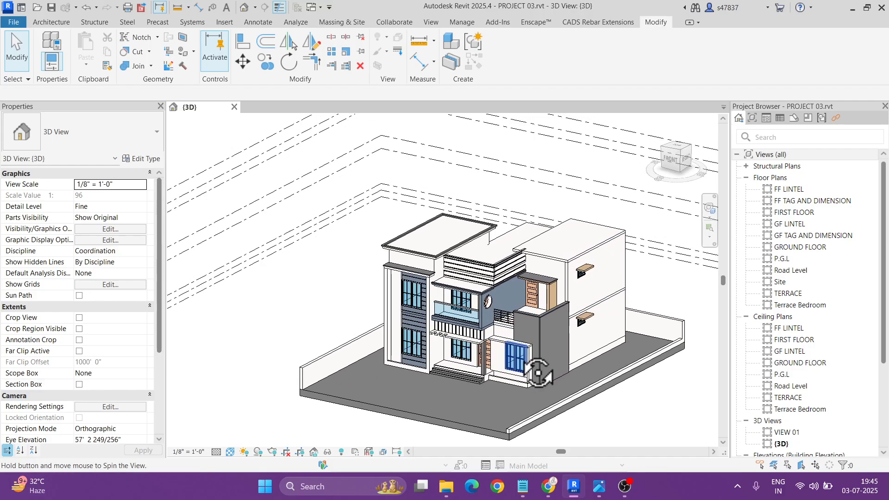
scroll(472, 383, "up", 5)
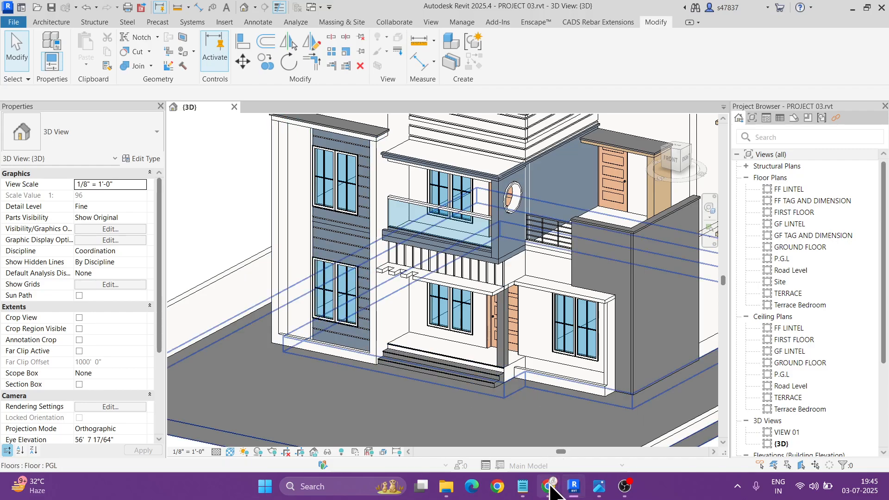
- Switch to Chrome, maximize its window, close the color code tabs, and open a blank tab
mouse_move(551, 487)
left_click(568, 417)
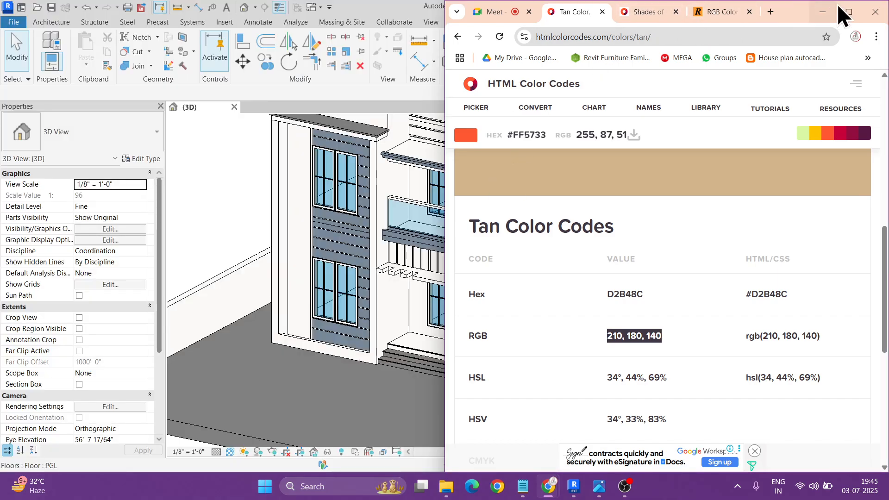
left_click(839, 9)
left_click(286, 11)
left_click(286, 12)
left_click(287, 11)
left_click(169, 12)
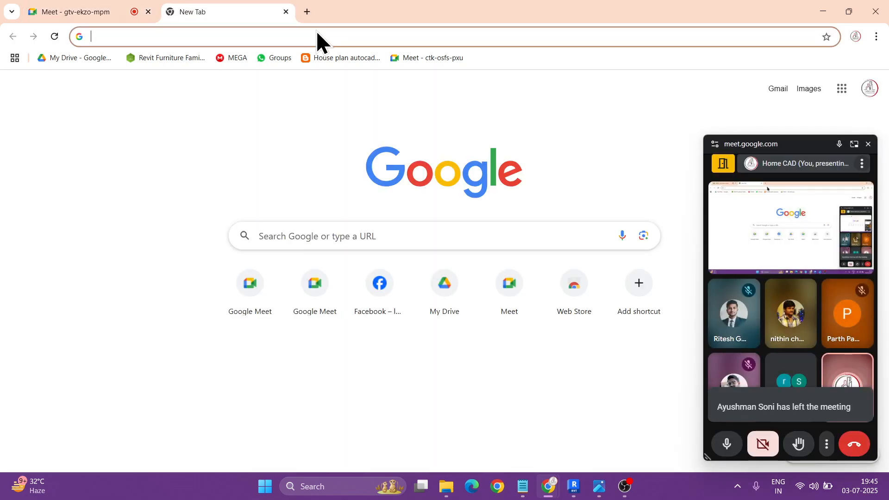
- Search the web for ambientCG, open the site's material assets list, and close the floating meeting window
type("ABI")
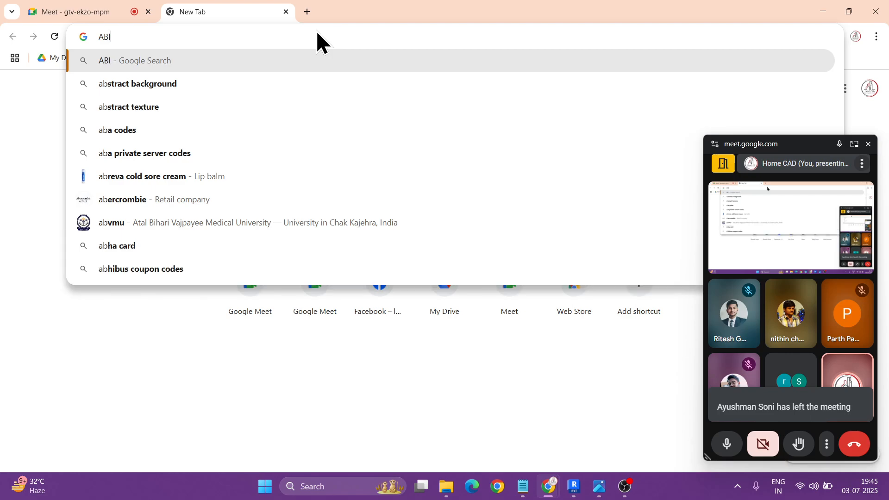
type("ENT CG")
key("Return")
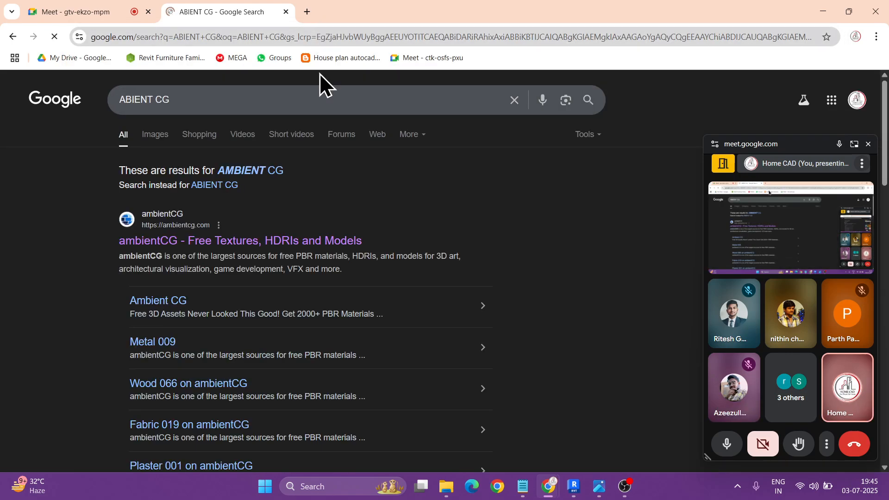
left_click(225, 245)
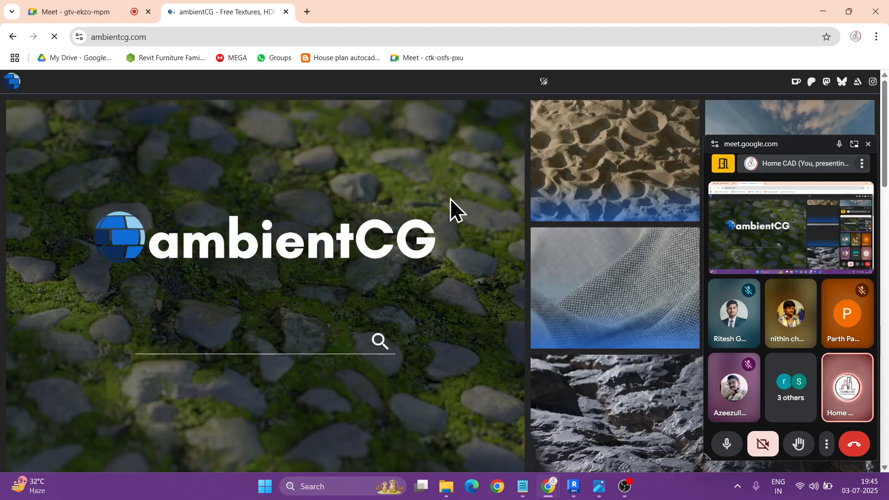
left_click(619, 154)
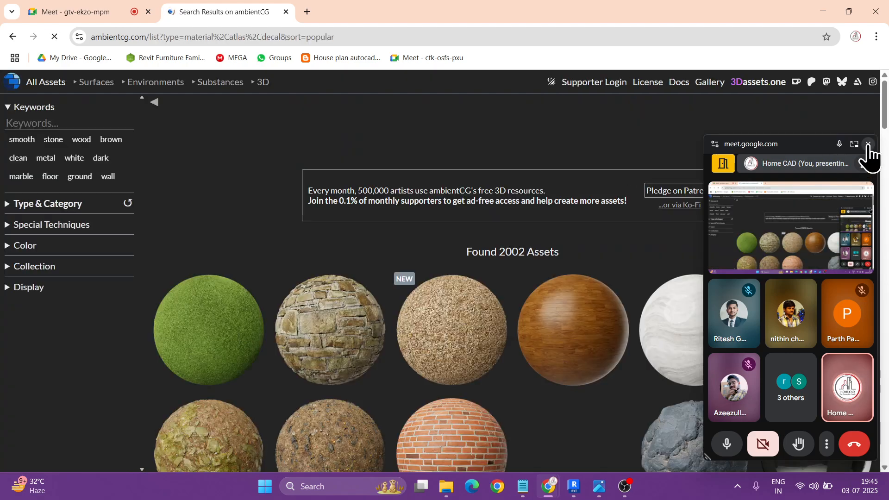
left_click(869, 145)
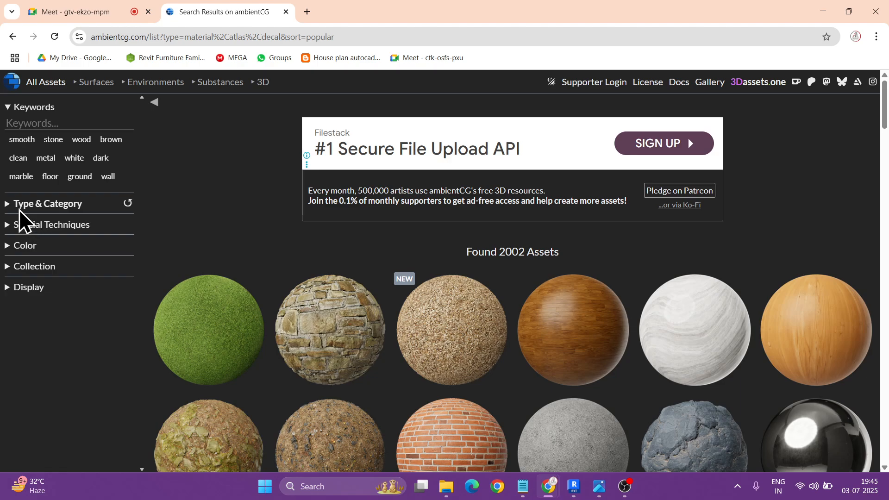
- Expand the type and category filter and browse the Rock and Facade materials
left_click(20, 207)
scroll(58, 339, "down", 1)
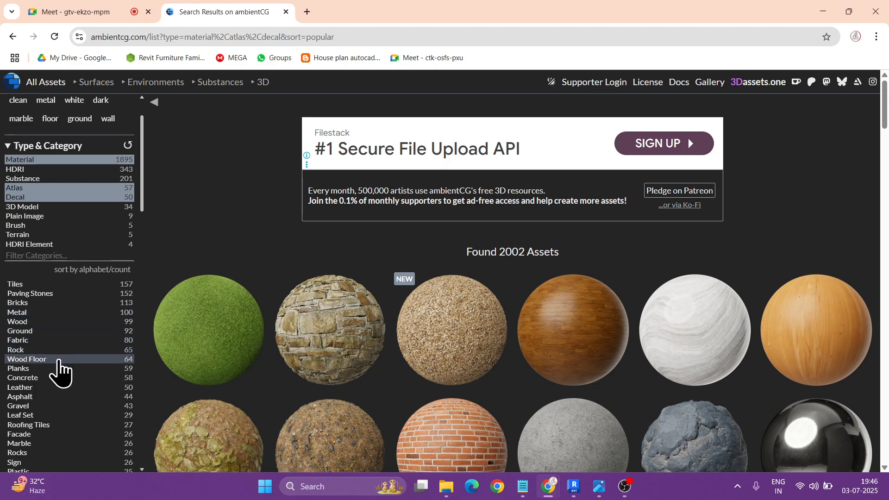
left_click(56, 350)
scroll(417, 319, "down", 4)
scroll(417, 324, "down", 3)
scroll(43, 349, "down", 3)
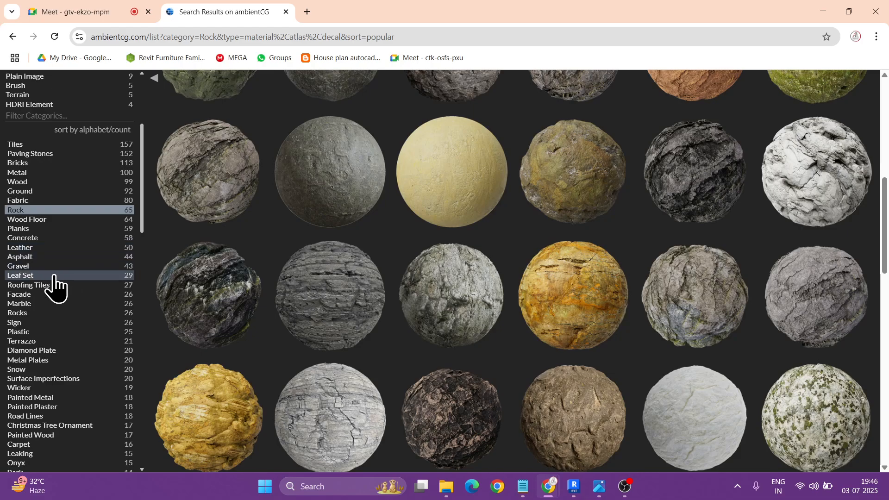
left_click(54, 295)
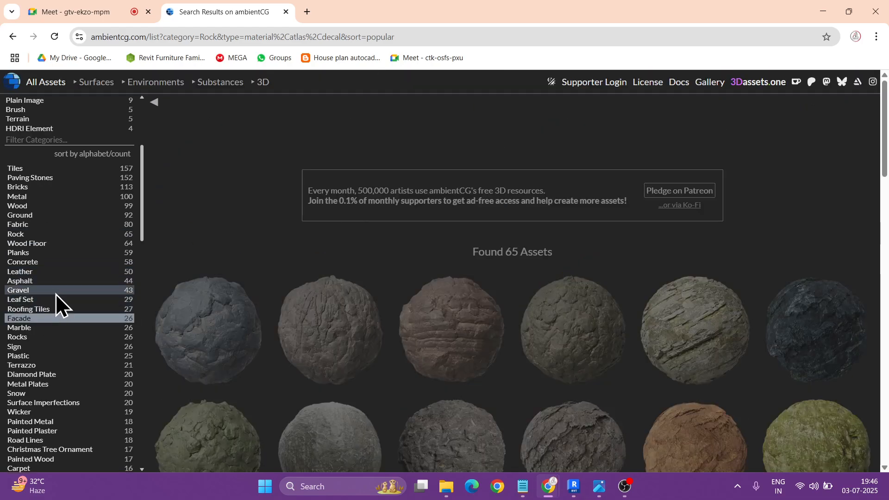
scroll(471, 286, "down", 4)
scroll(470, 290, "down", 4)
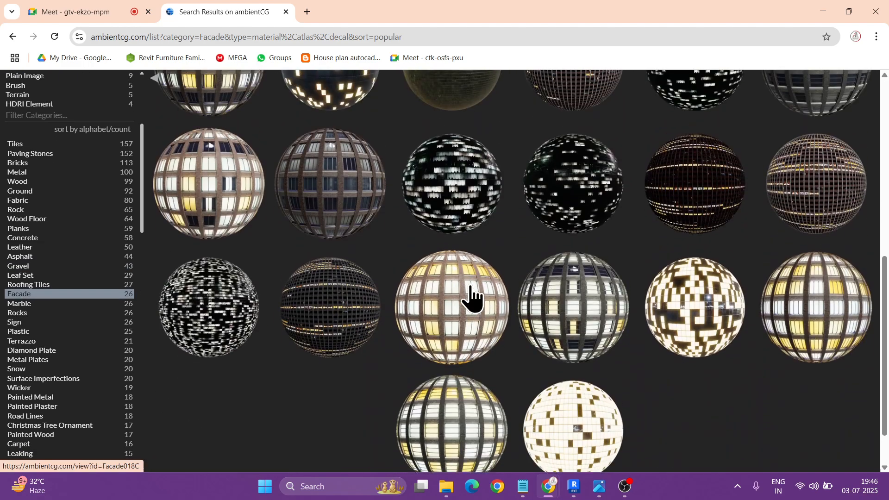
- Browse the Terrazzo, Onyx, Granite and Travertine material categories
left_click(50, 343)
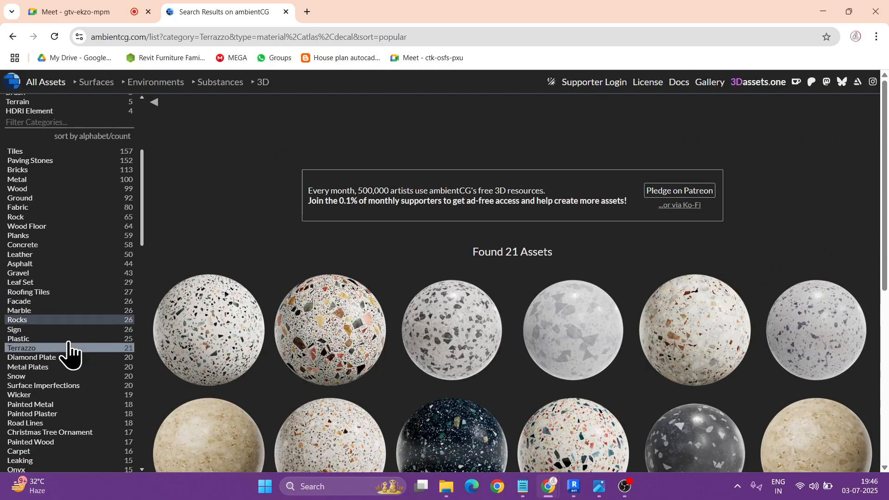
scroll(65, 352, "down", 3)
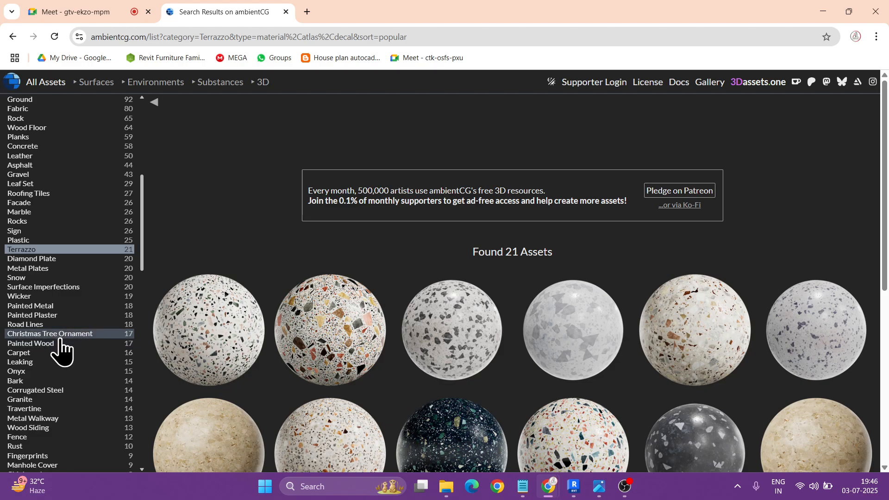
left_click(48, 371)
scroll(421, 366, "down", 4)
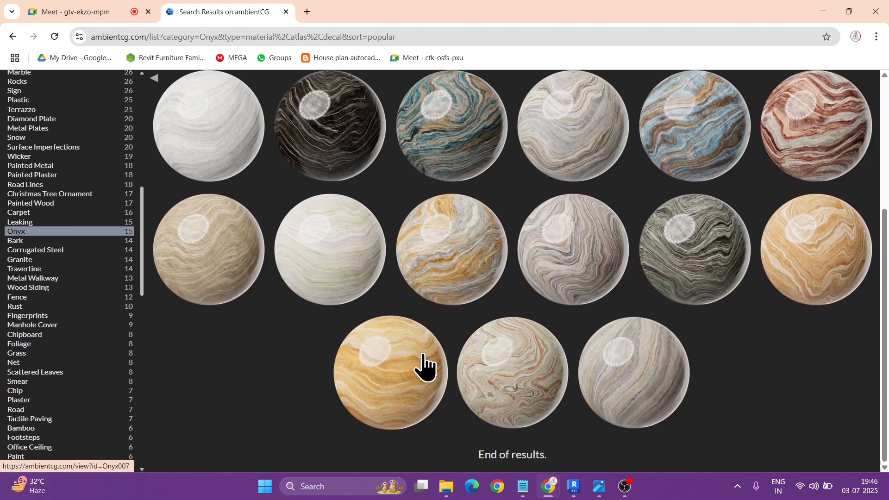
left_click(51, 262)
scroll(324, 290, "down", 3)
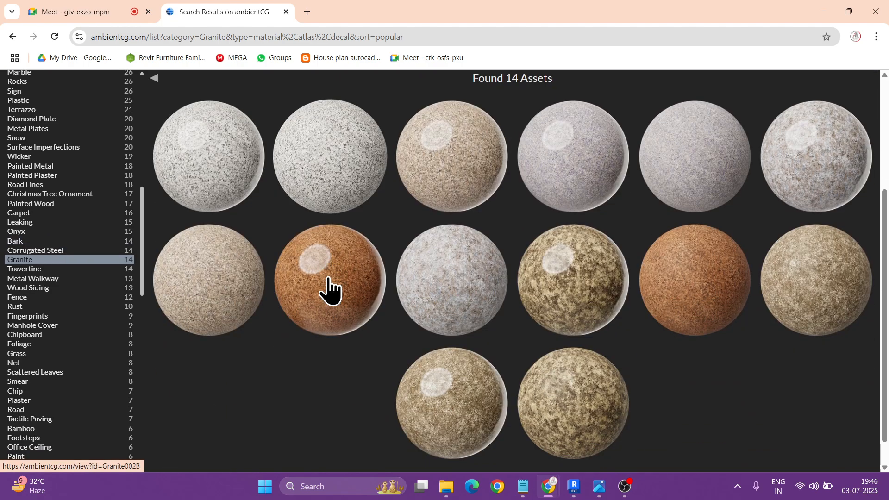
left_click(35, 270)
scroll(348, 285, "down", 3)
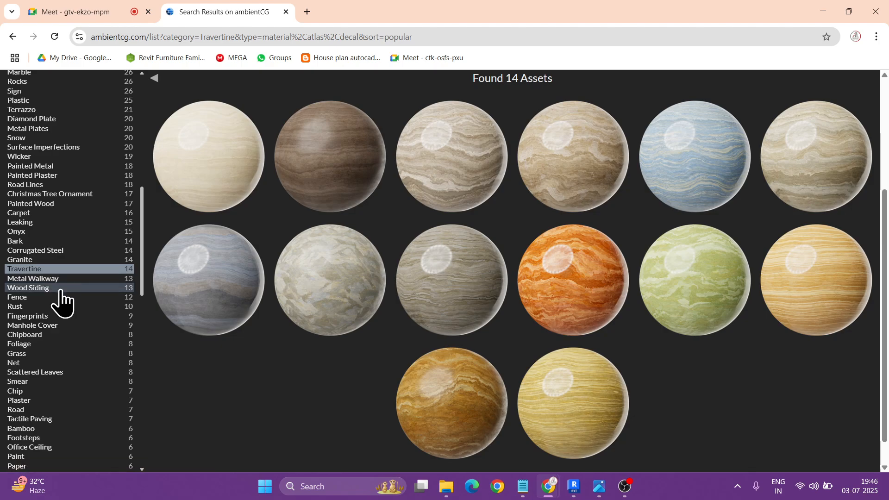
- Browse the Wood Siding, Plaster, Road and Tactile Paving material categories
left_click(50, 291)
scroll(490, 312, "down", 5)
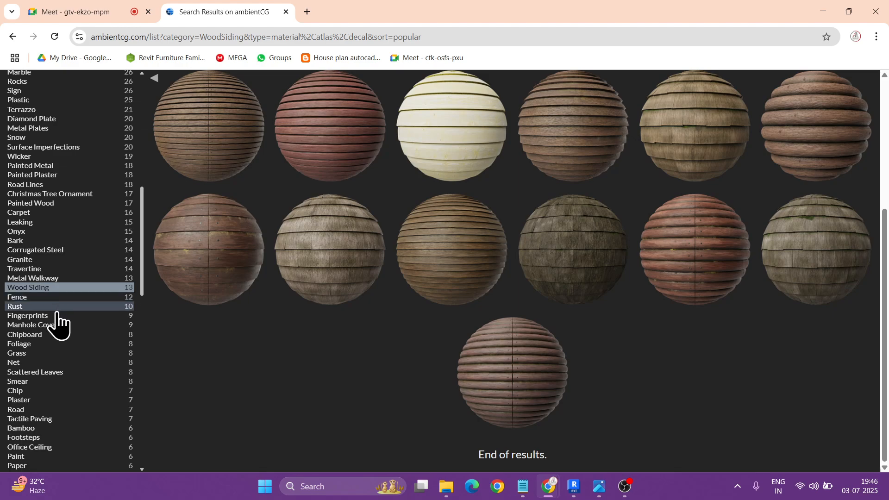
scroll(49, 354, "down", 1)
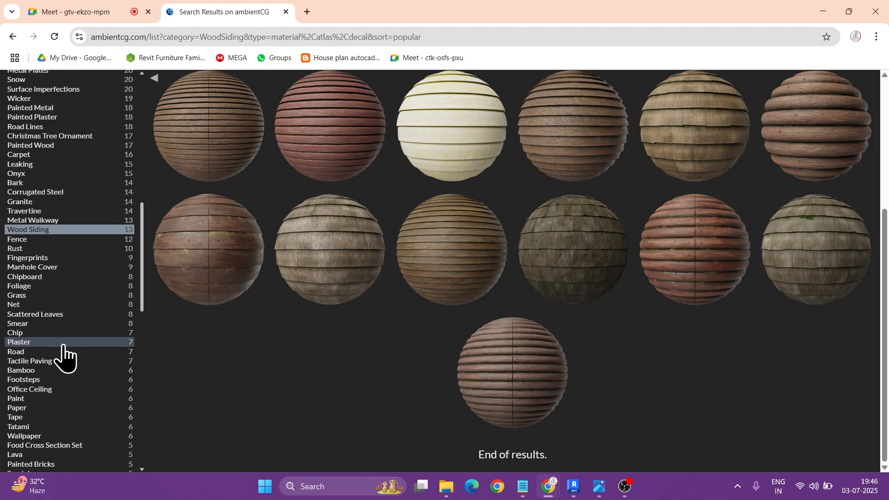
left_click(63, 343)
left_click(32, 352)
scroll(449, 320, "down", 1)
scroll(90, 338, "down", 2)
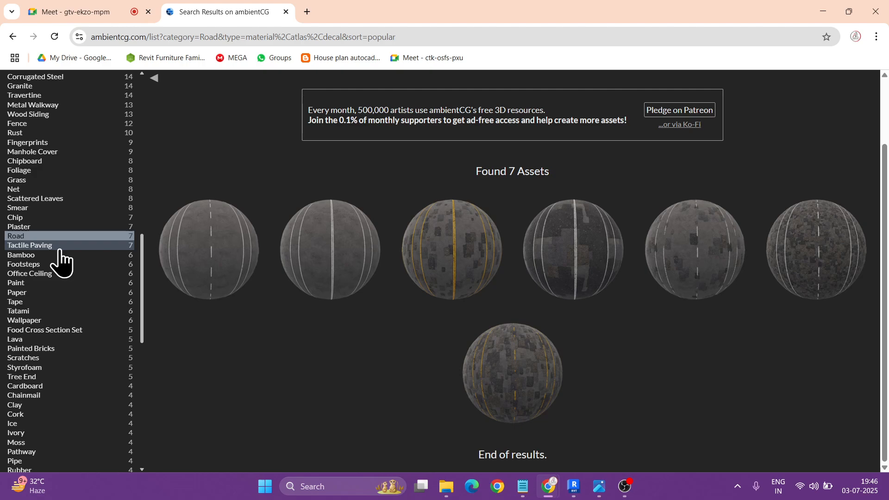
left_click(59, 248)
scroll(61, 287, "down", 2)
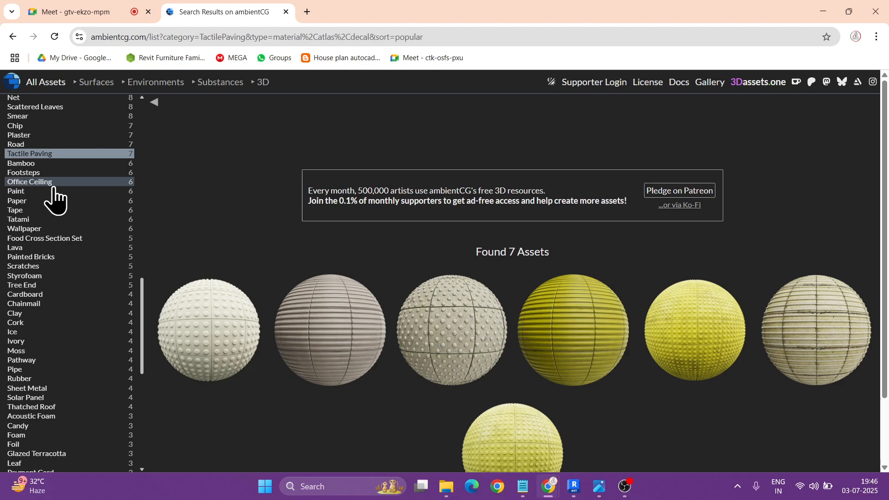
- View the Paint, Wallpaper, Painted Bricks, Glazed Terracotta and Porcelain material categories
left_click(52, 191)
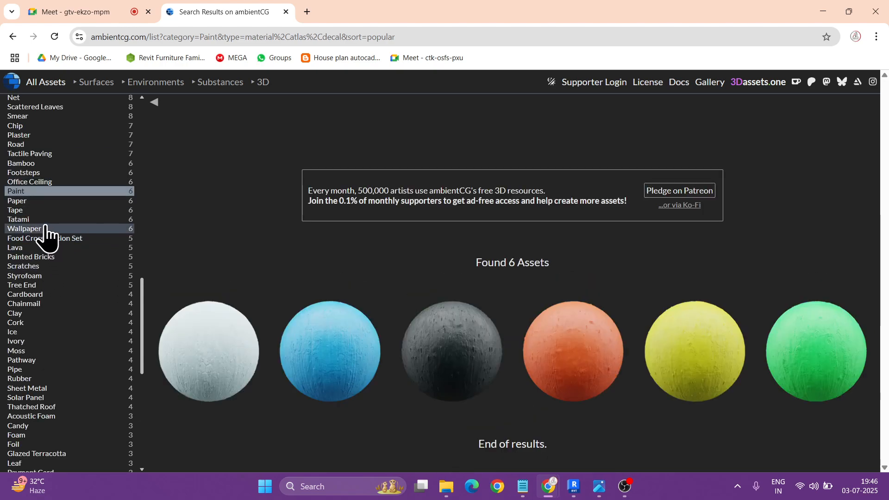
left_click(46, 229)
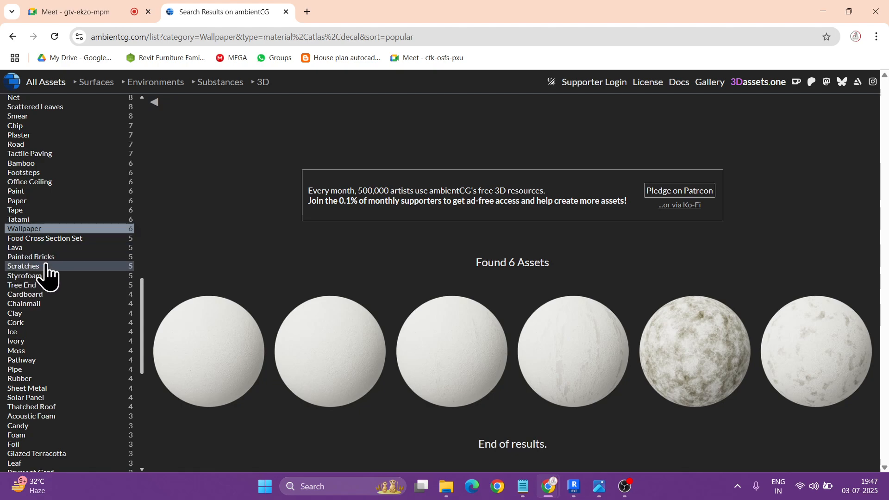
left_click(60, 258)
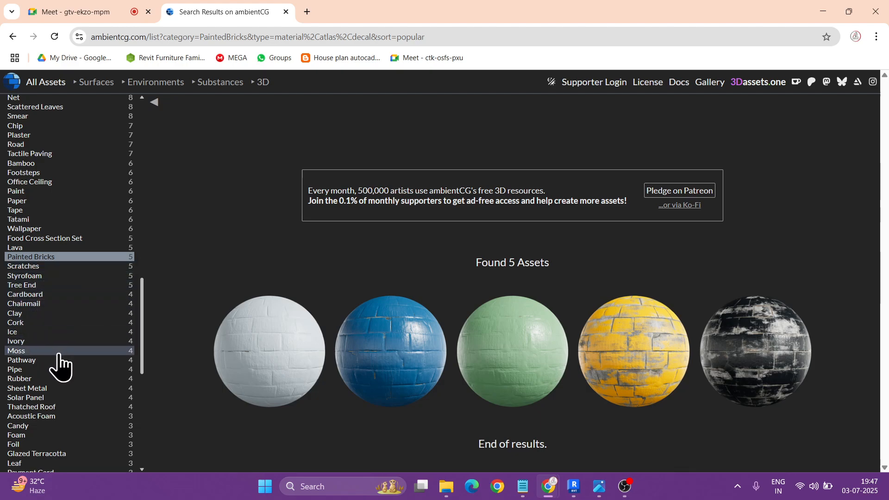
scroll(54, 389, "down", 1)
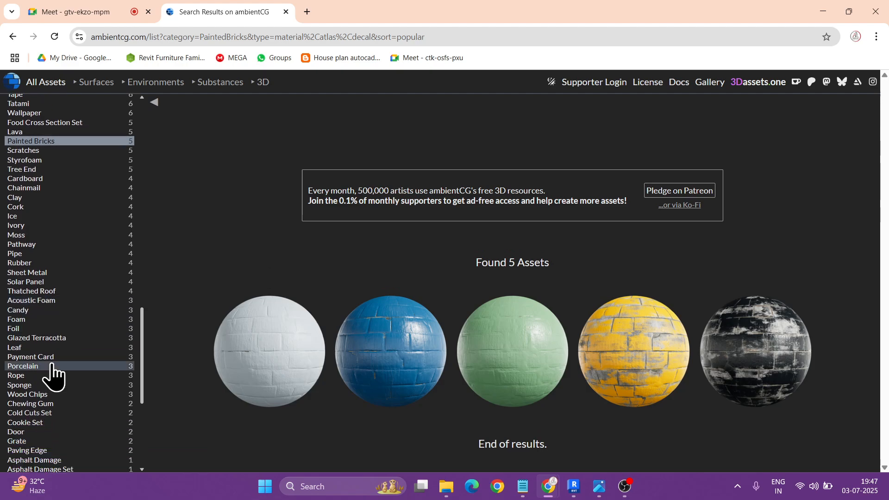
left_click(49, 341)
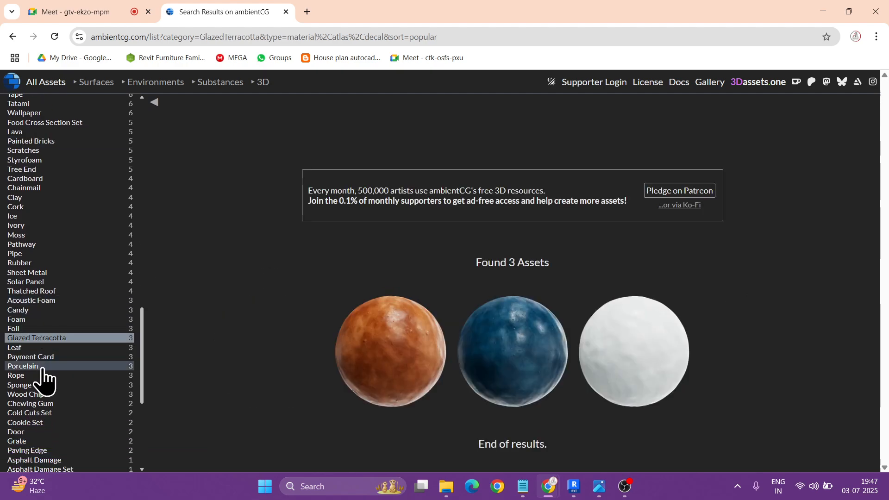
scroll(42, 370, "down", 1)
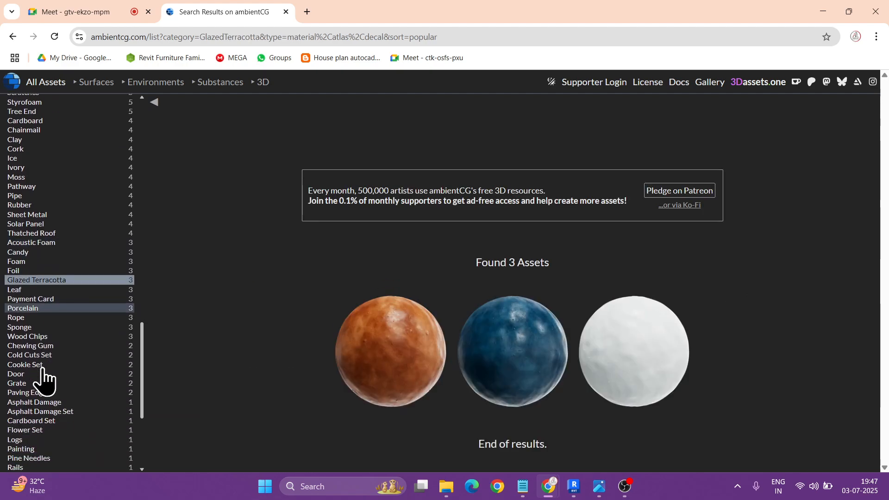
left_click(41, 308)
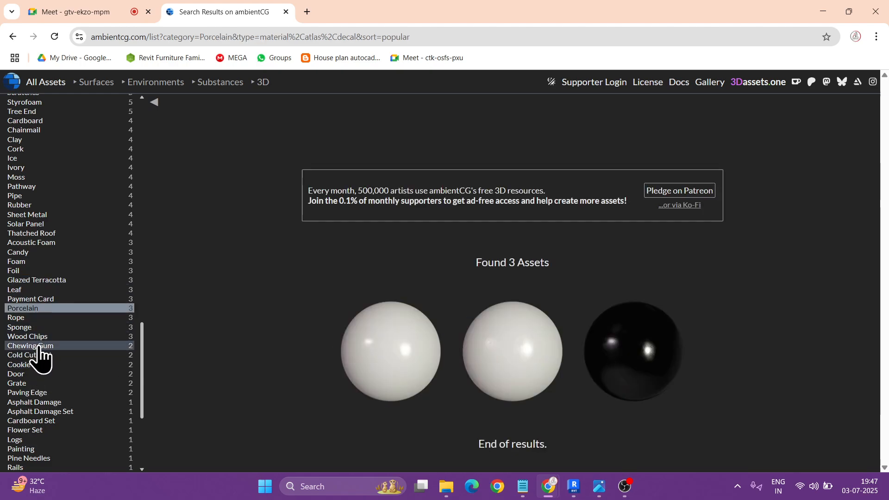
- View the Door and Grate categories and look through the rest of the category list
left_click(39, 374)
scroll(40, 376, "down", 1)
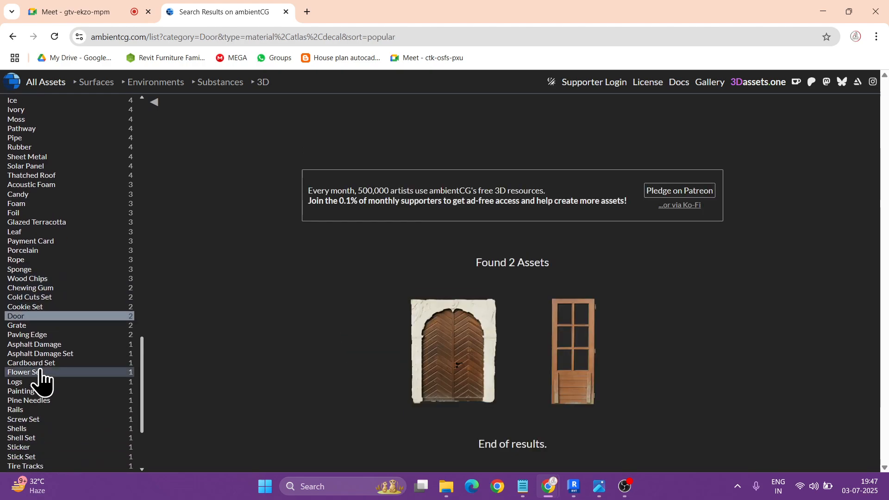
left_click(41, 326)
scroll(44, 364, "down", 2)
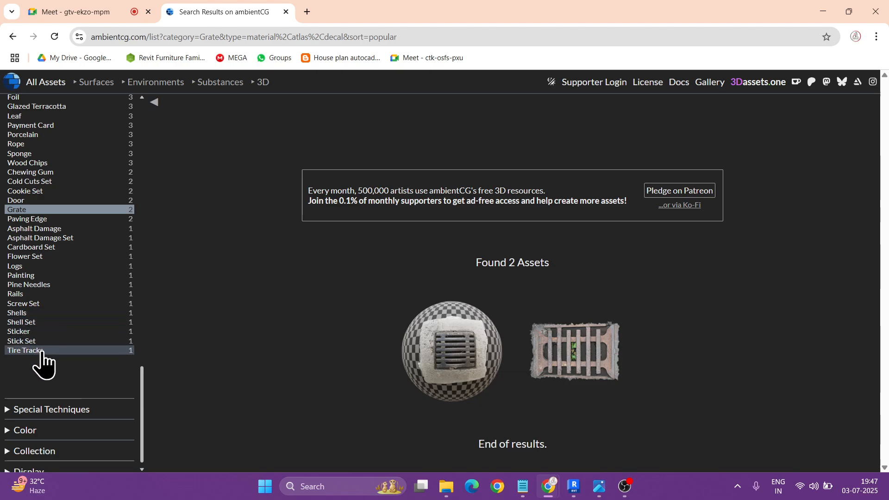
scroll(42, 357, "up", 7)
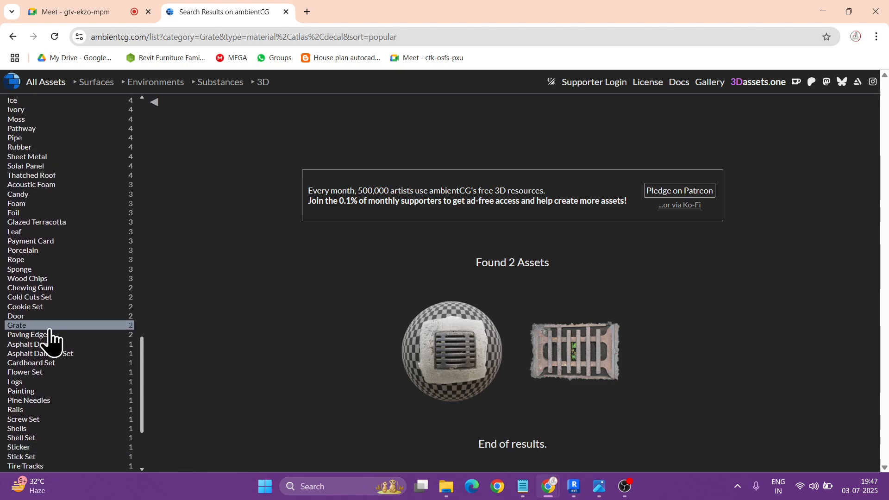
scroll(51, 343, "up", 6)
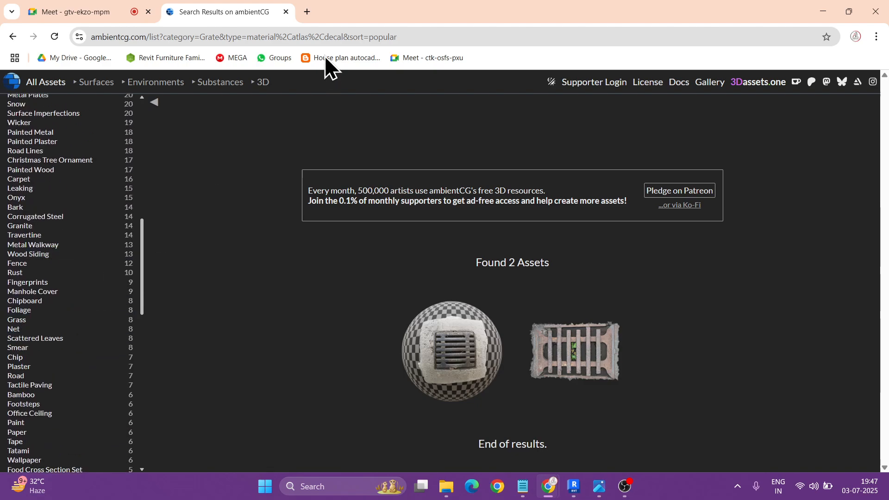
- Search for "stone tile pbr texture" in a new tab and open the Poliigon stone textures result in another tab
left_click(307, 12)
type("S")
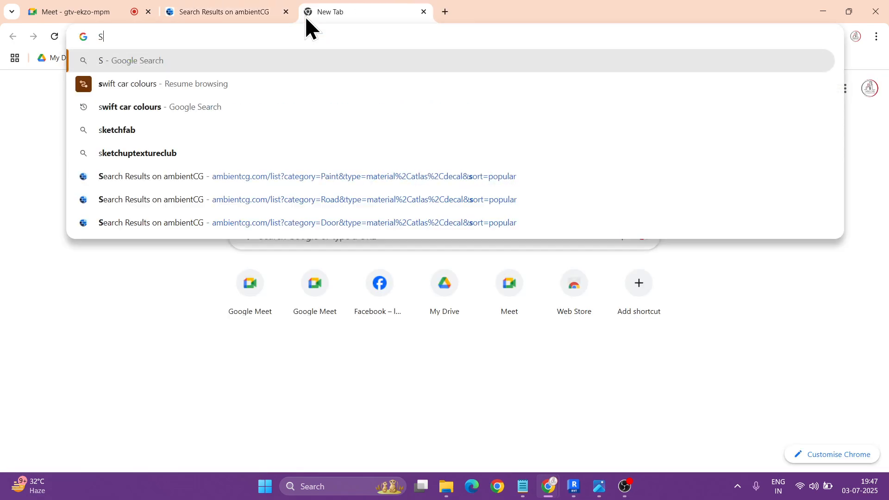
type("TONE TILE")
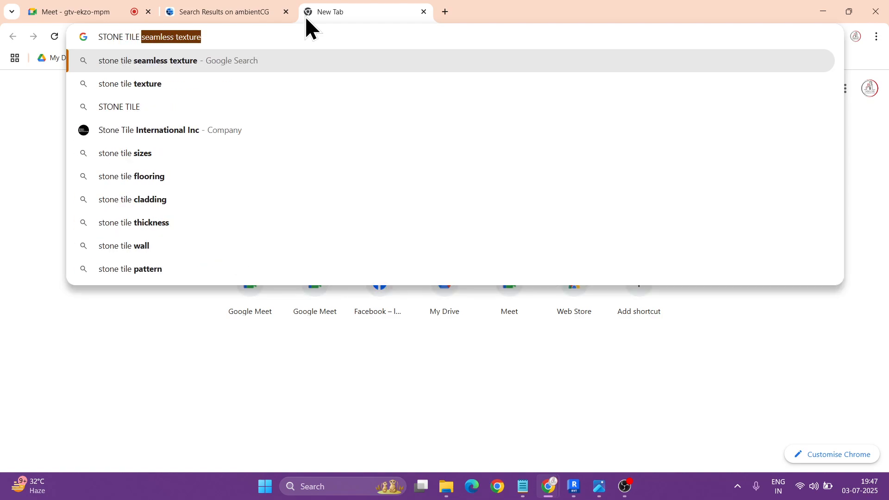
type(" PBR")
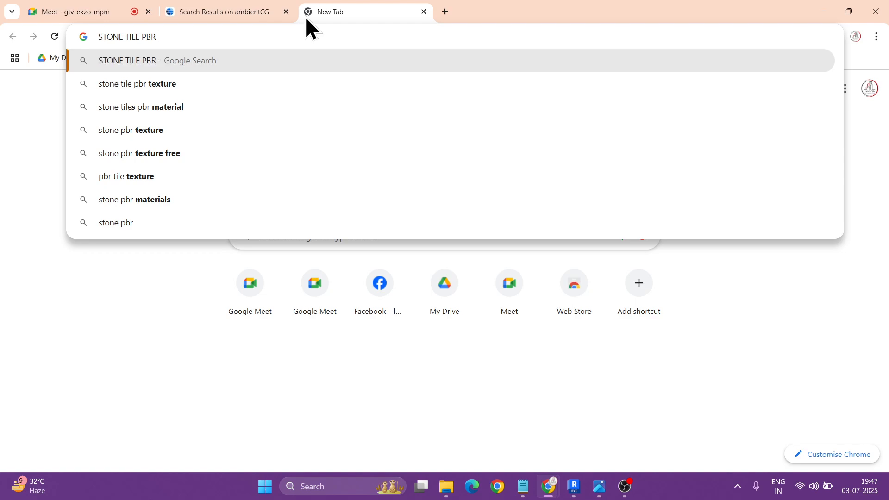
key("Down")
key("Return")
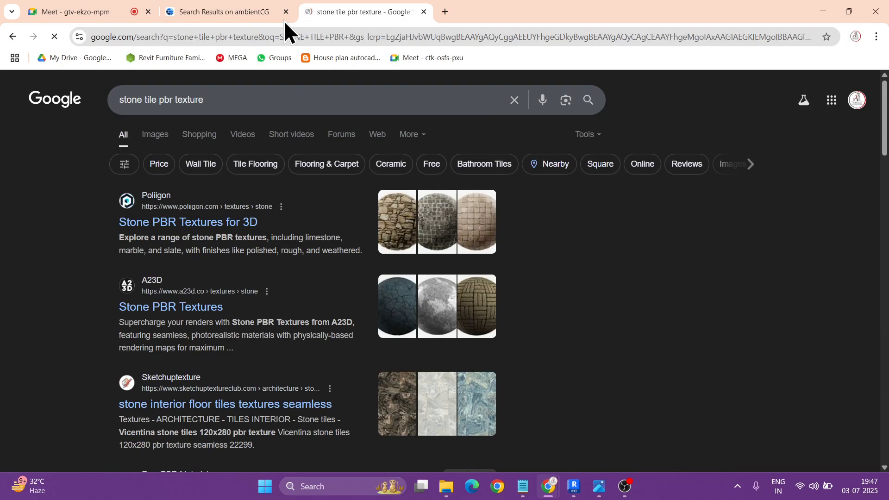
right_click(194, 229)
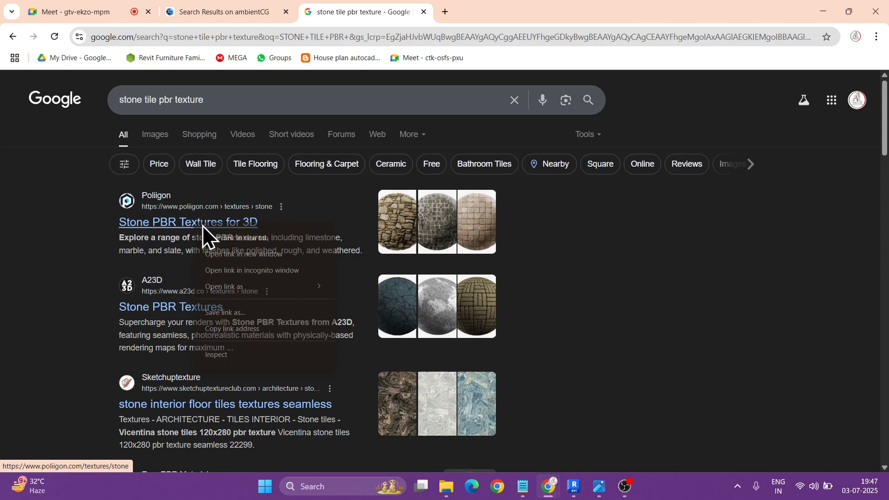
left_click(224, 238)
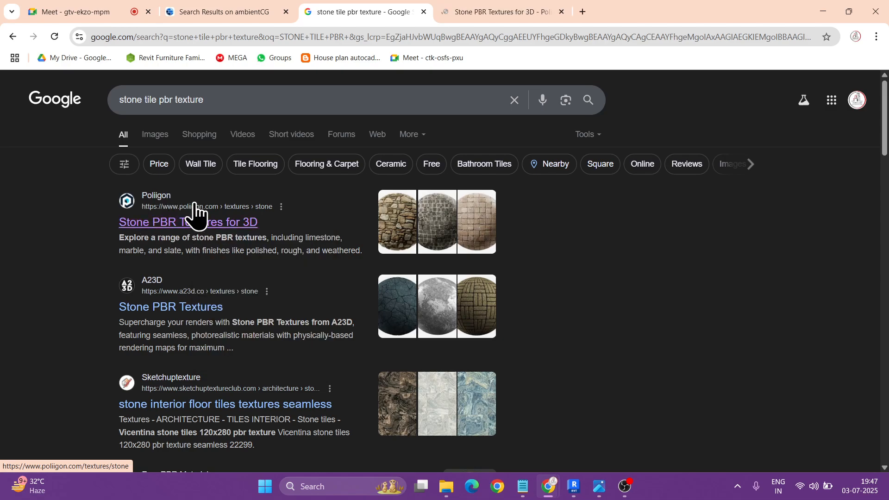
- Open the A23D stone textures and Poly Haven rock textures search results in separate new tabs
right_click(195, 317)
left_click(223, 325)
scroll(237, 315, "down", 2)
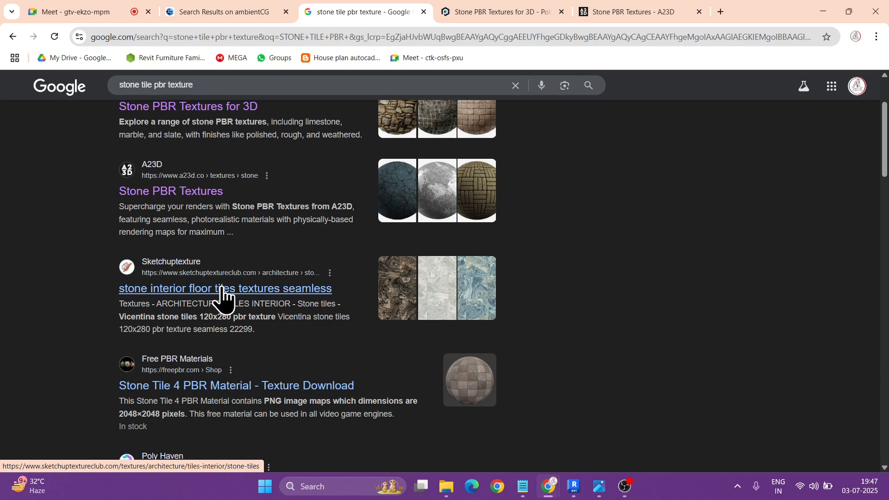
scroll(223, 298, "up", 1)
scroll(223, 298, "down", 3)
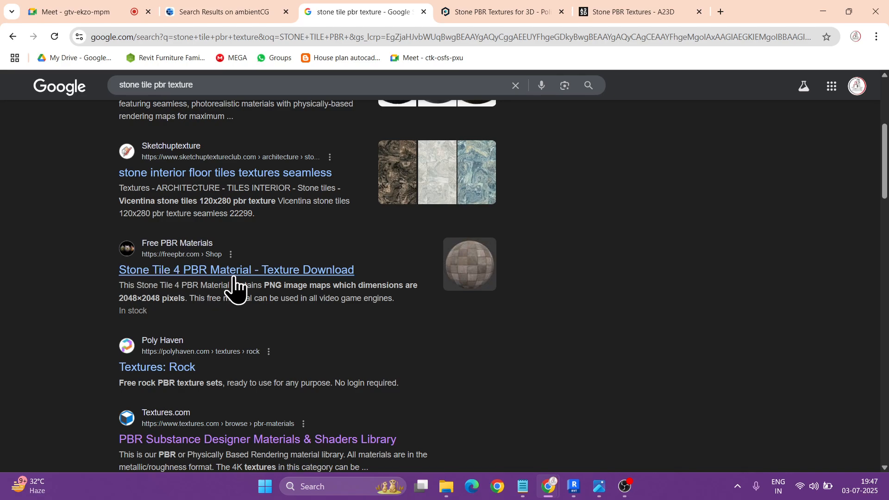
scroll(239, 288, "down", 1)
middle_click(180, 312)
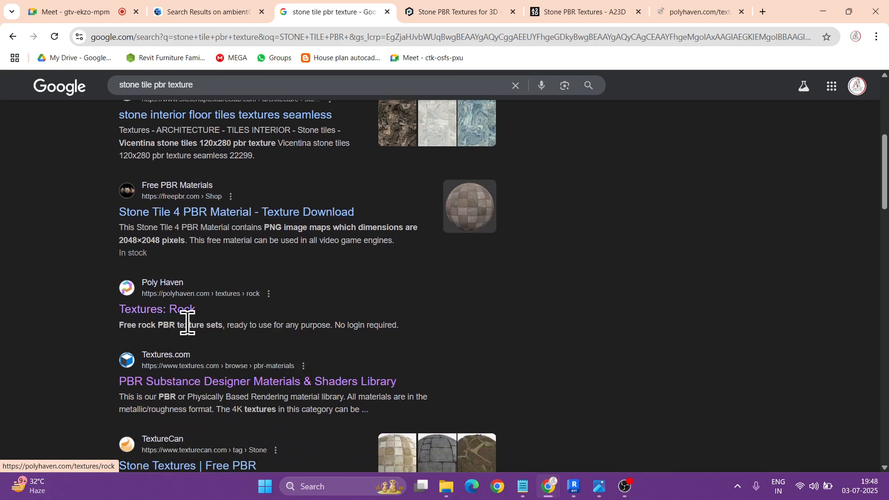
scroll(241, 315, "down", 2)
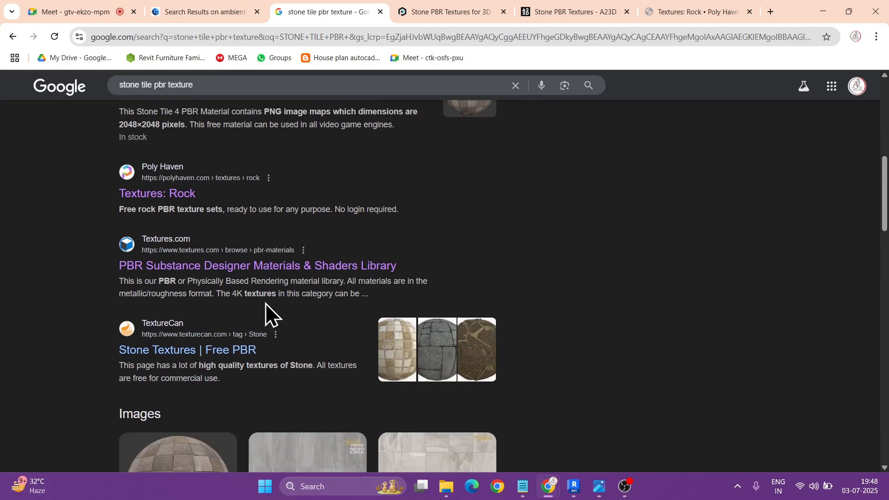
scroll(267, 304, "down", 2)
- Switch to the Poly Haven rock textures page, accept its cookie notice and look through the rock textures
left_click(676, 12)
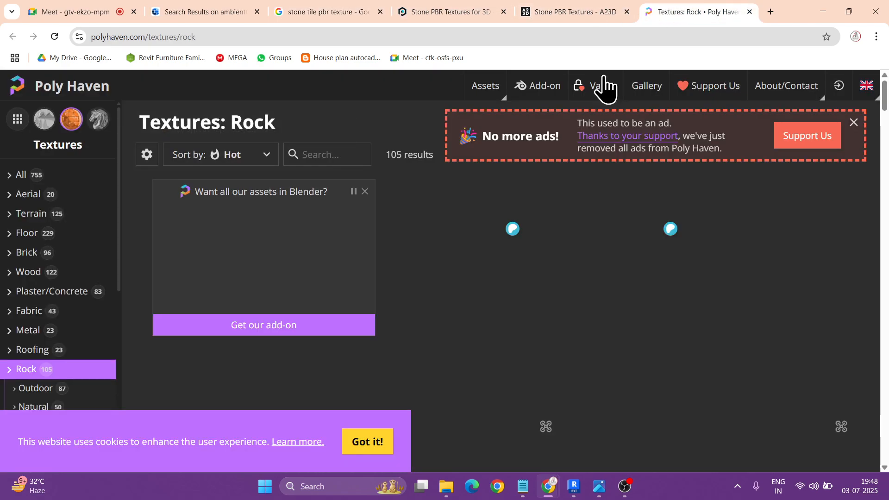
left_click(368, 441)
scroll(503, 323, "down", 5)
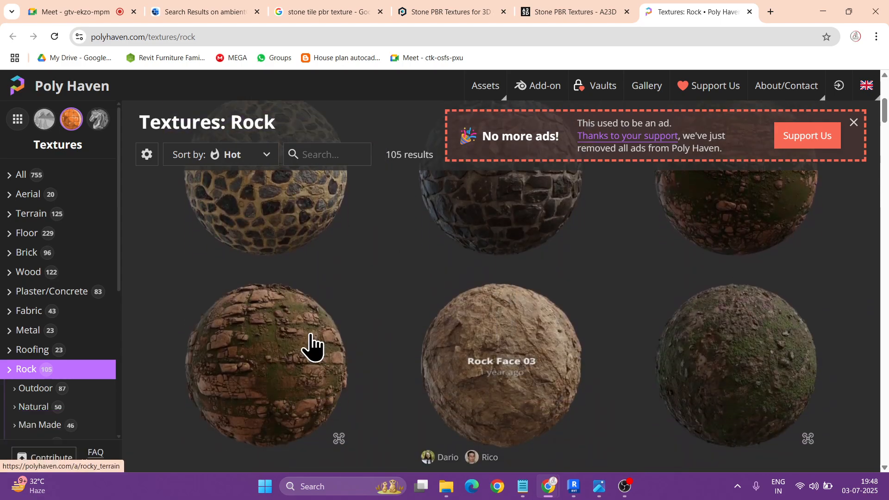
scroll(500, 347, "down", 2)
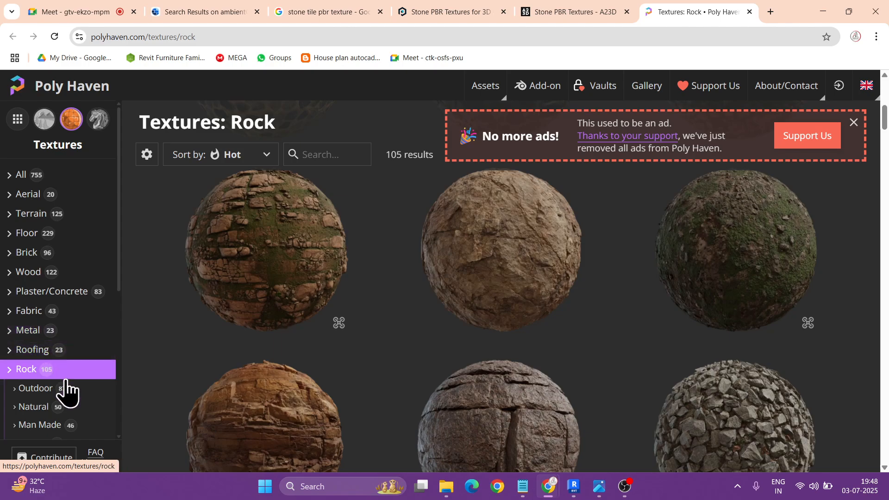
- Show the Wall subcategory of the rock textures and look through its materials
scroll(65, 394, "down", 3)
left_click(44, 348)
scroll(584, 306, "down", 10)
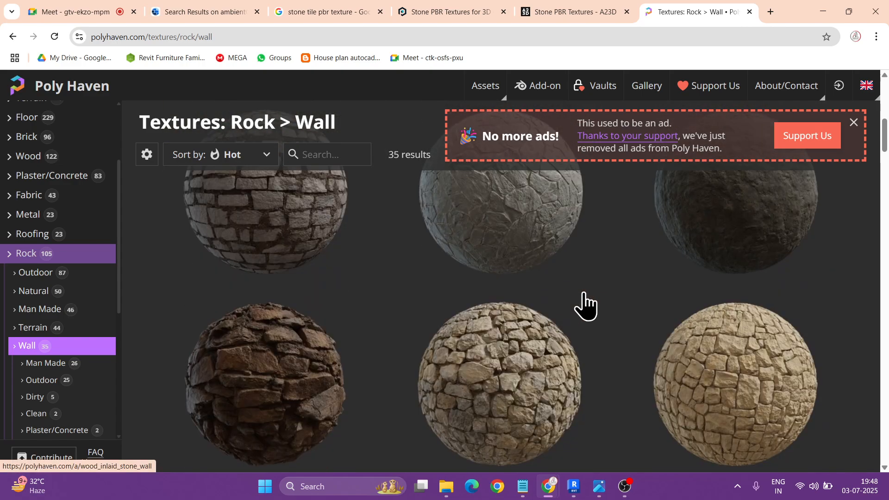
scroll(242, 359, "down", 7)
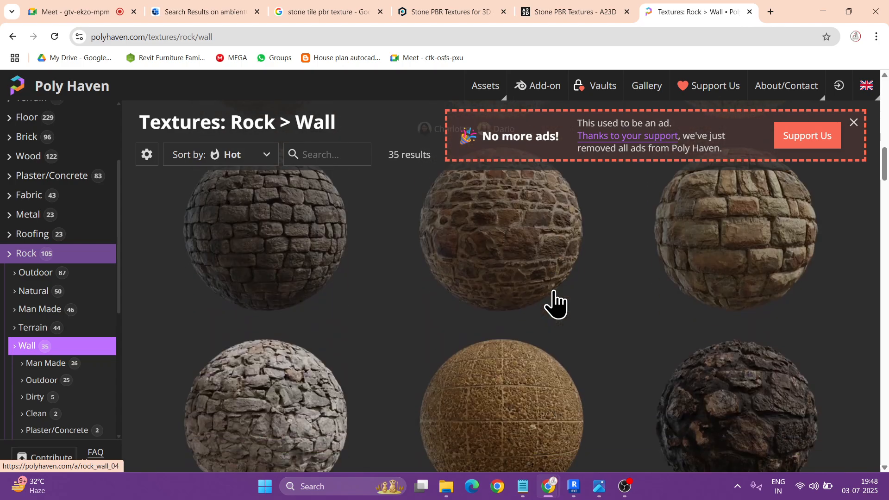
scroll(556, 302, "down", 15)
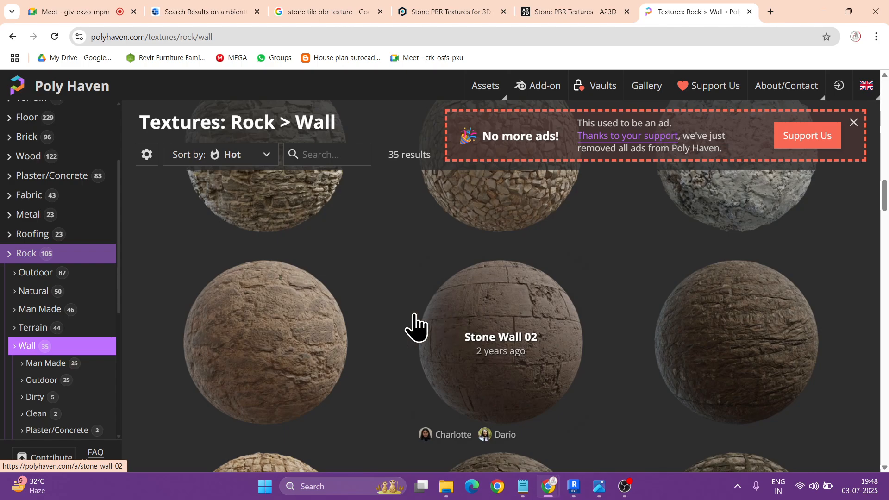
scroll(414, 327, "down", 12)
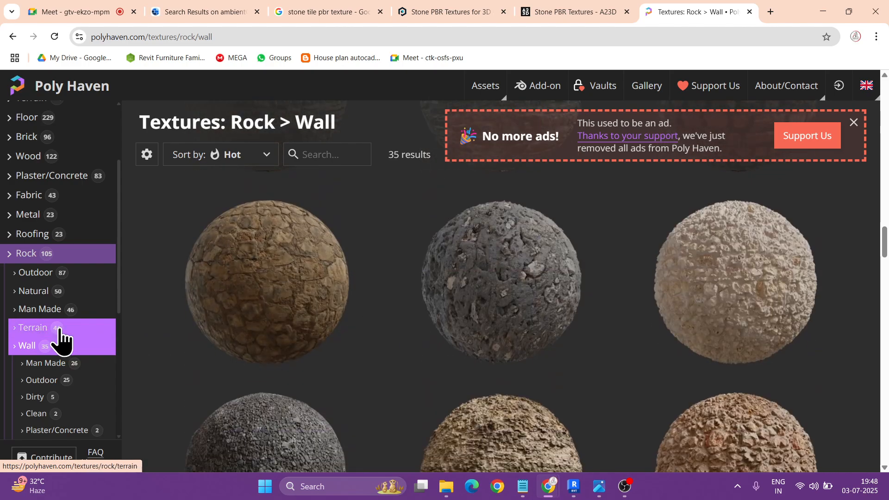
- Look through the remaining rock subcategories and show the Sandstone textures
scroll(58, 339, "down", 2)
scroll(70, 408, "down", 4)
scroll(74, 383, "down", 1)
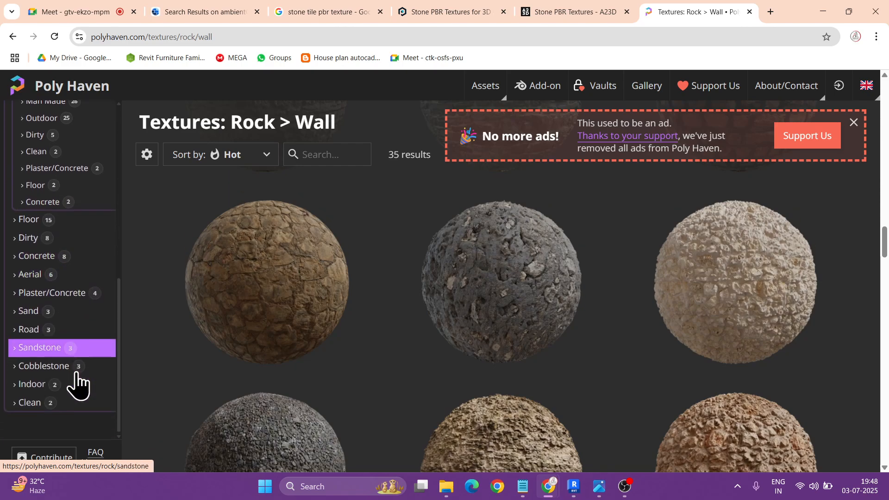
left_click(54, 355)
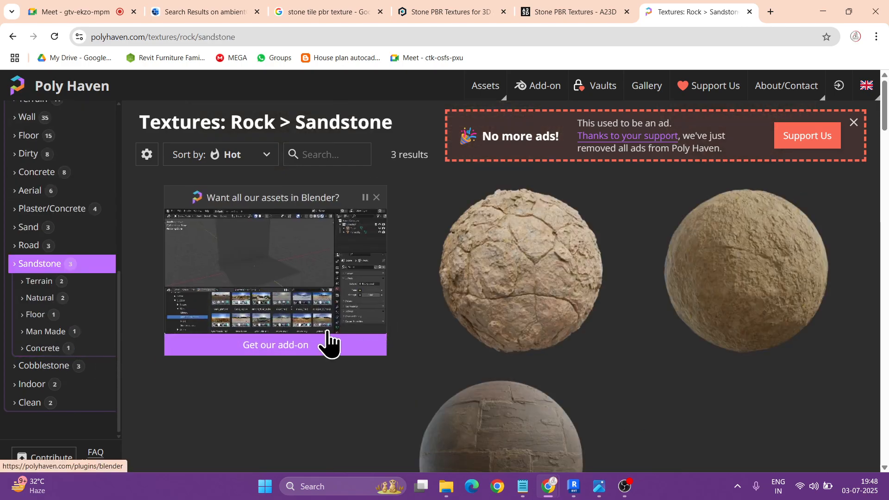
- Show the Brick texture category and look through its materials
scroll(61, 340, "up", 10)
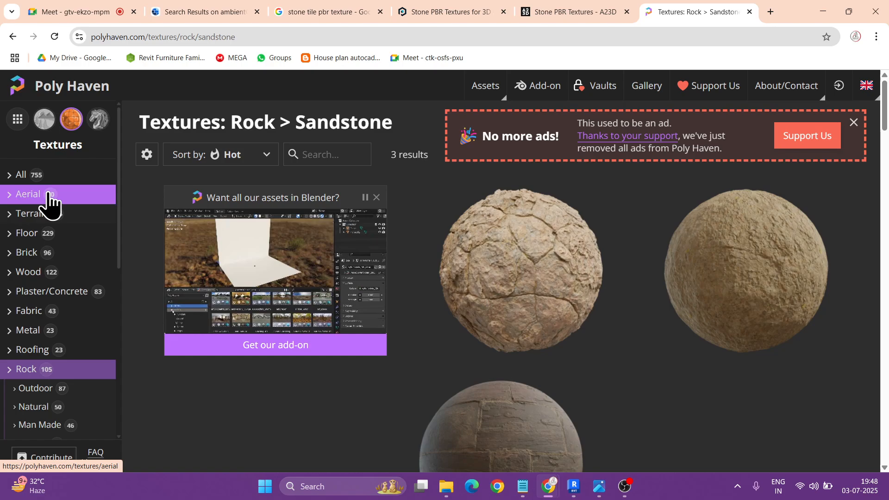
left_click(61, 260)
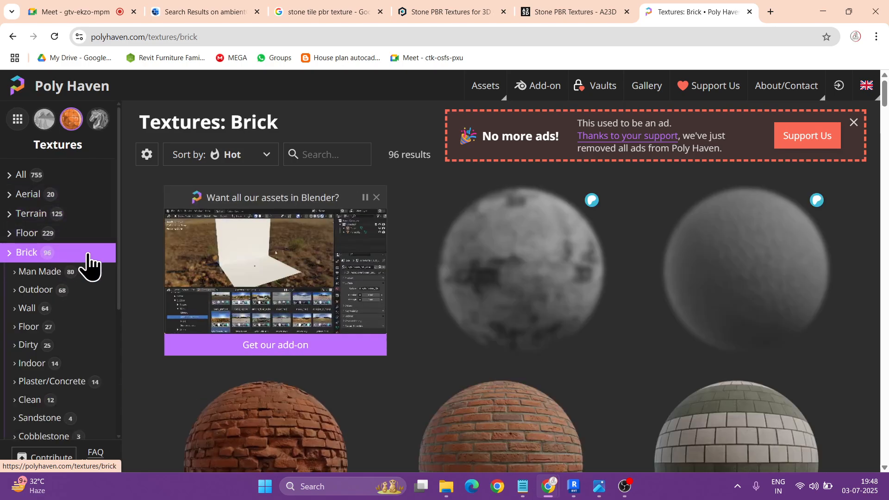
scroll(486, 294, "down", 2)
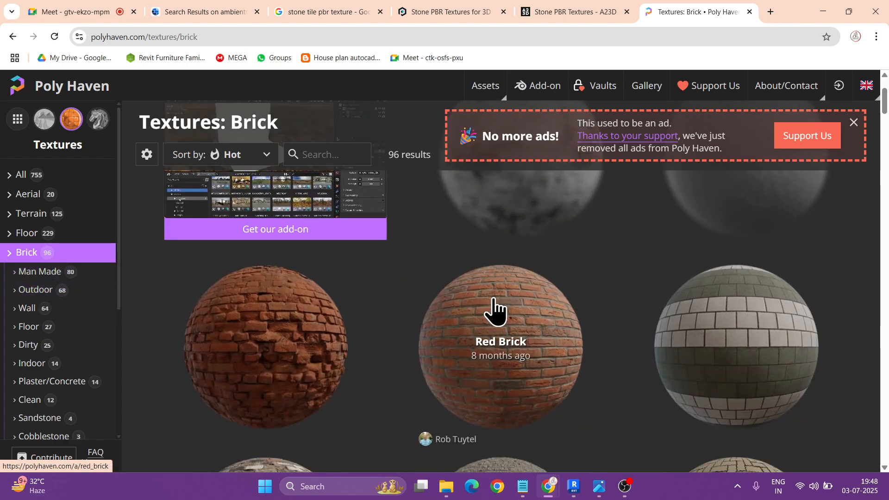
scroll(495, 311, "down", 5)
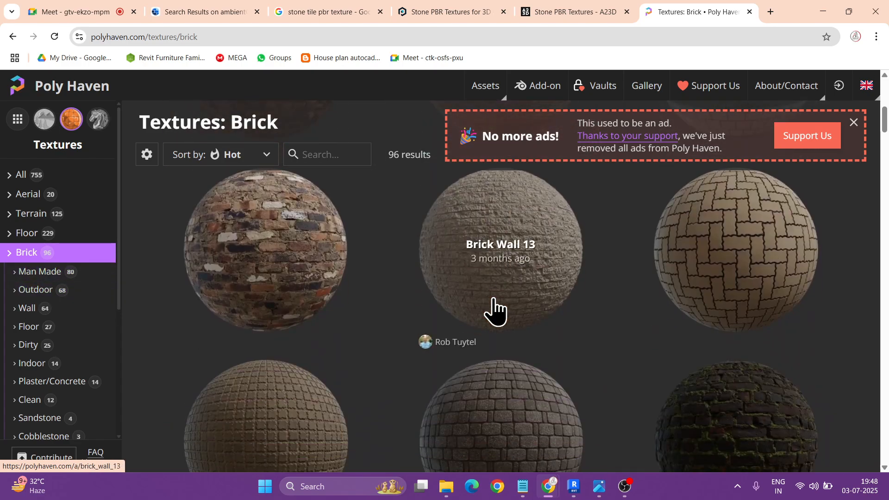
scroll(495, 311, "down", 10)
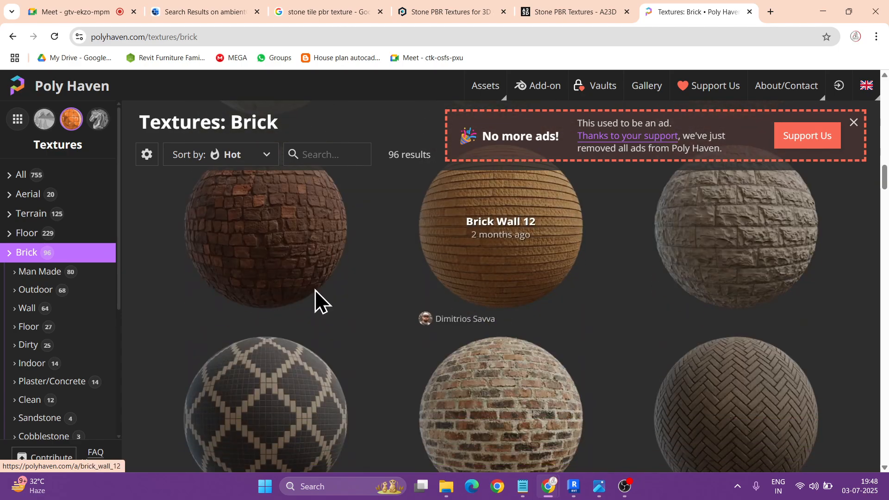
- Narrow the brick textures to the Outdoor subcategory and examine its brick, pavement and stone materials
left_click(38, 292)
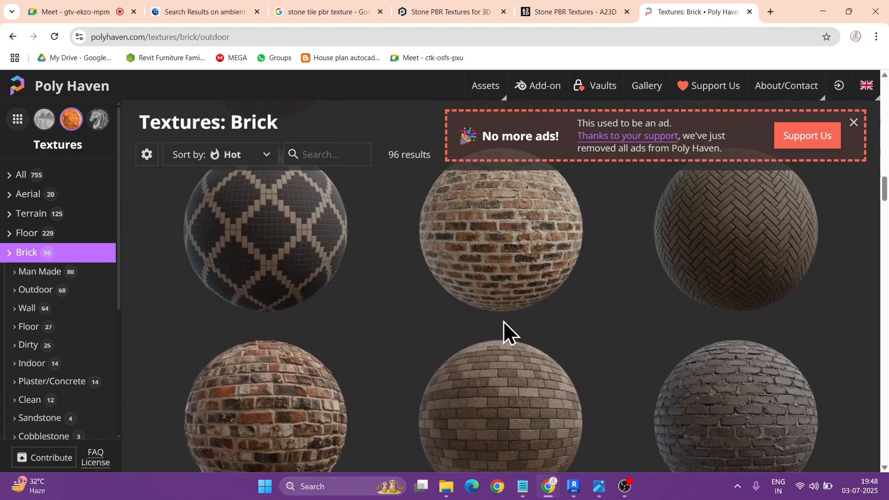
scroll(504, 332, "down", 5)
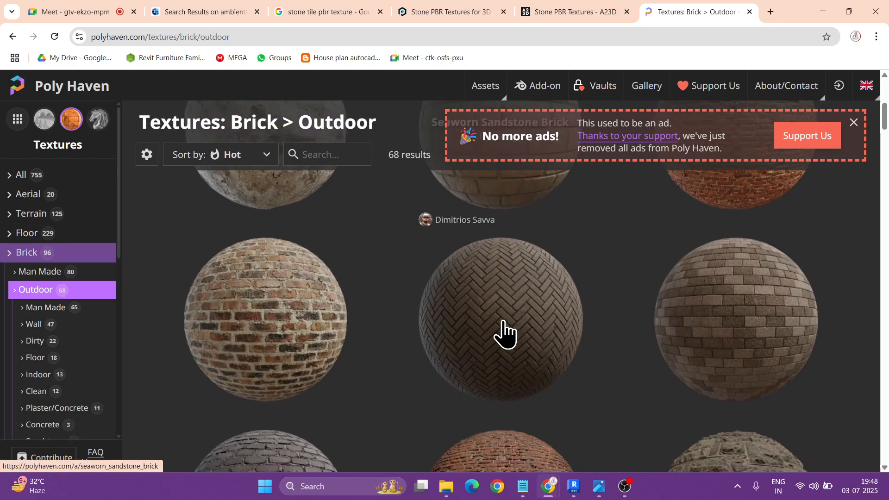
scroll(505, 332, "down", 5)
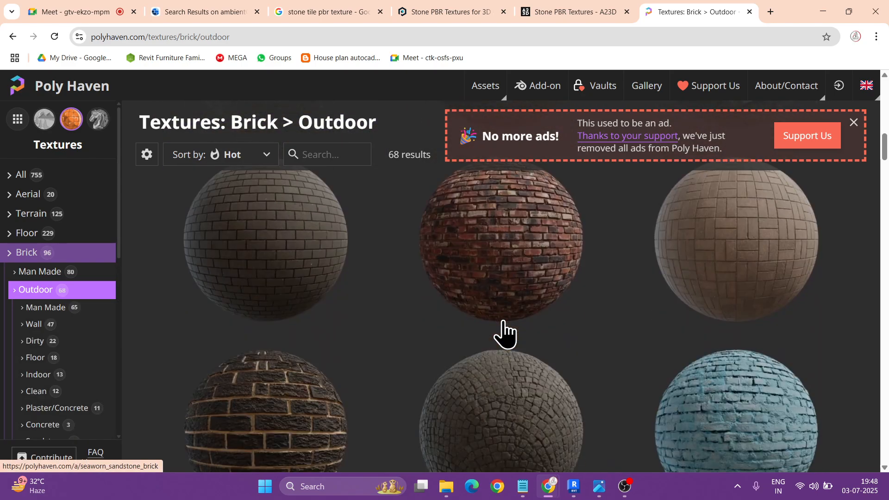
scroll(505, 333, "down", 5)
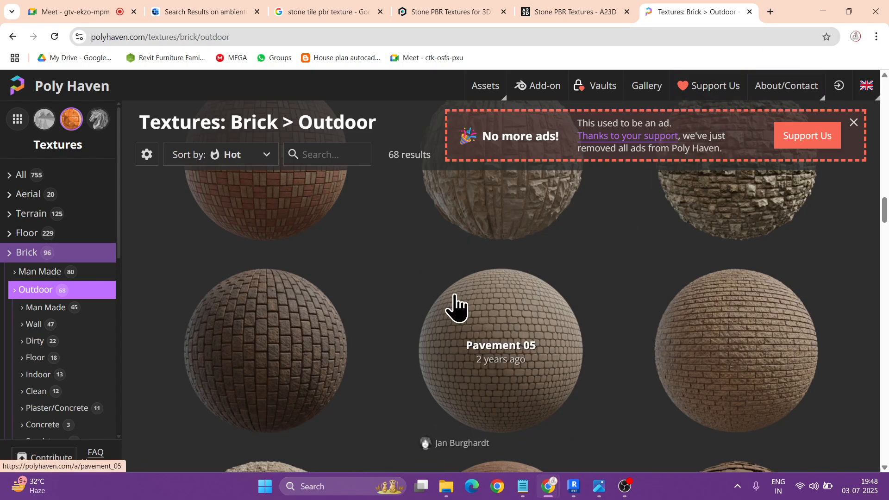
scroll(456, 307, "down", 2)
scroll(456, 307, "down", 4)
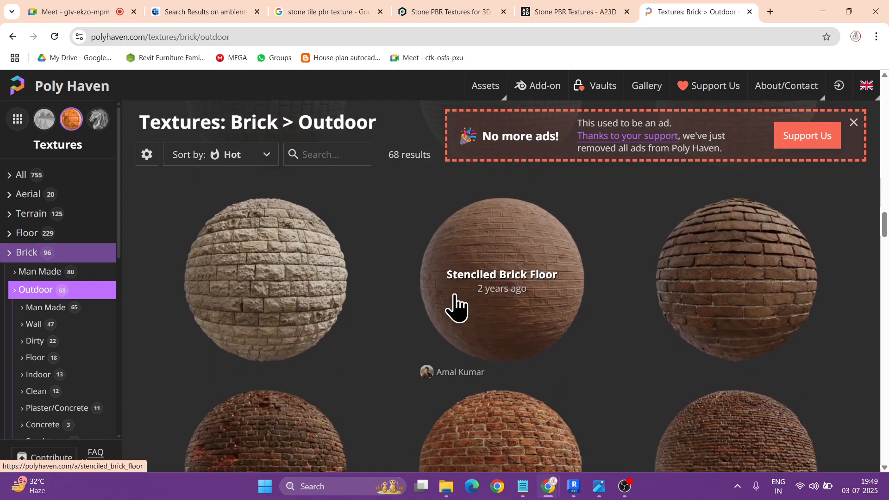
scroll(510, 271, "up", 1)
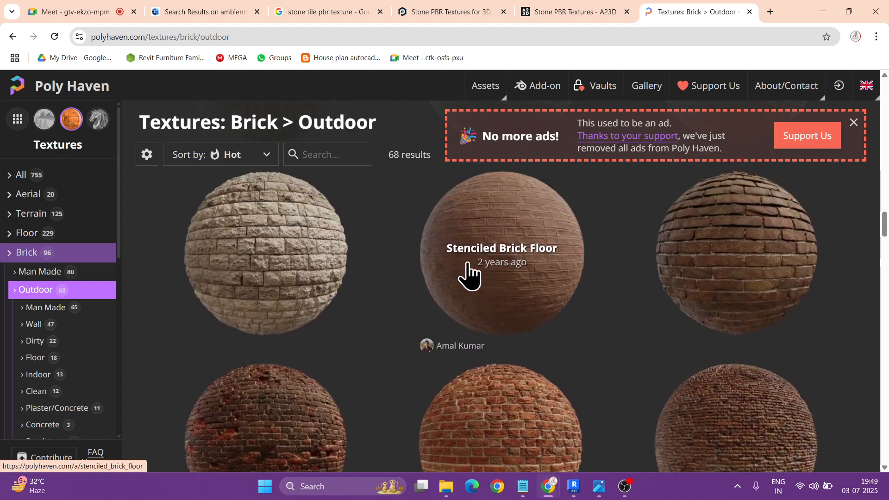
scroll(468, 303, "down", 2)
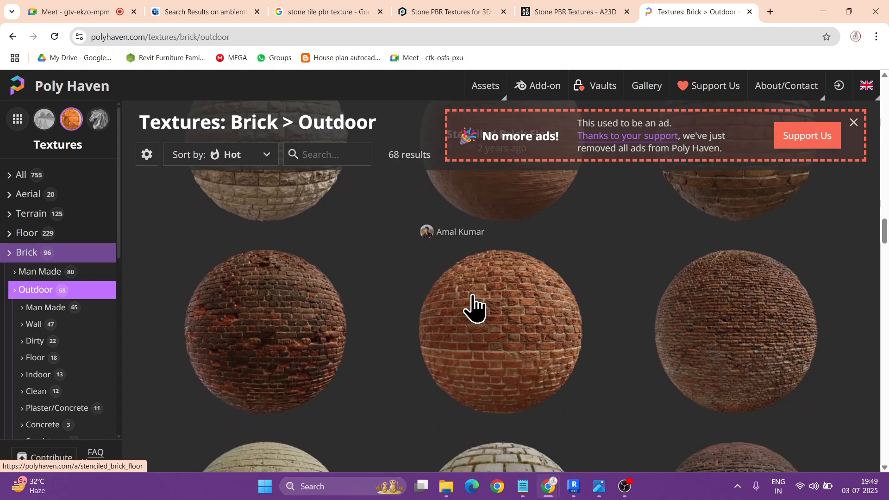
scroll(51, 300, "up", 2)
scroll(55, 338, "down", 3)
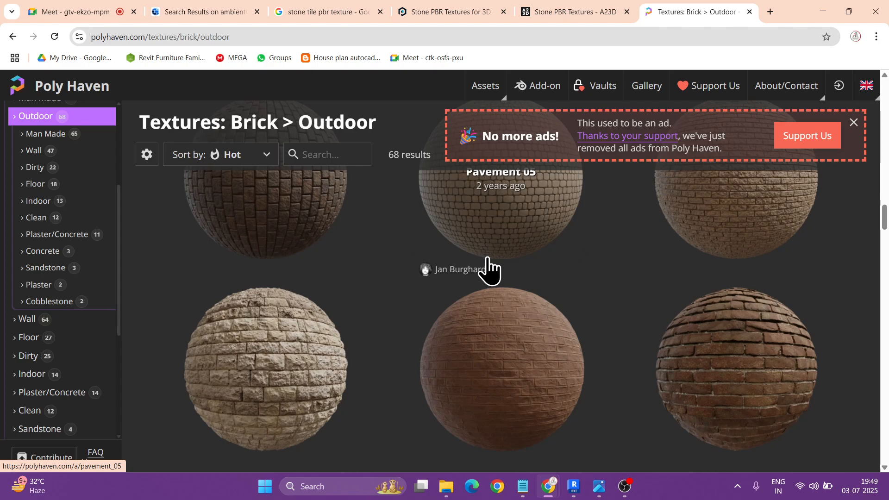
scroll(500, 317, "down", 5)
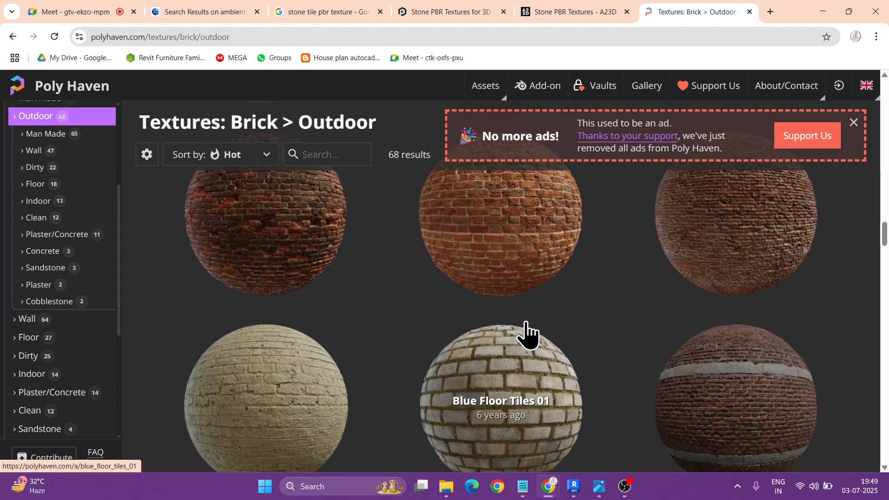
scroll(526, 332, "down", 2)
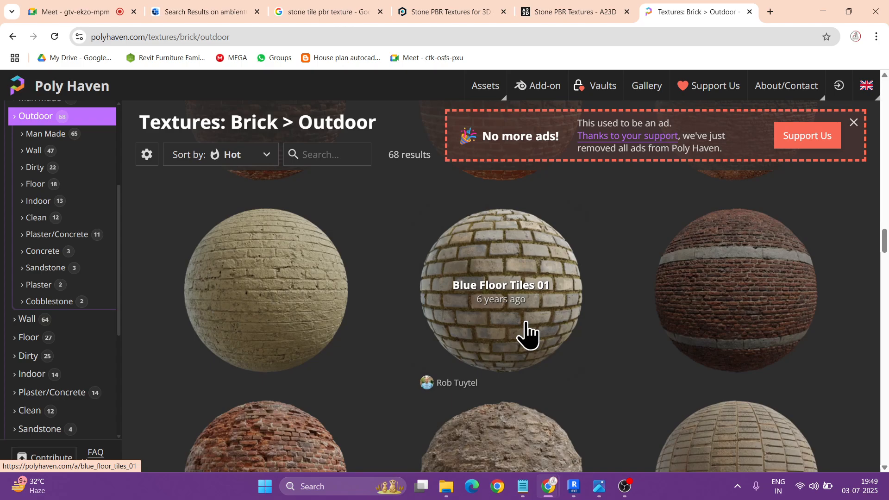
scroll(526, 332, "down", 10)
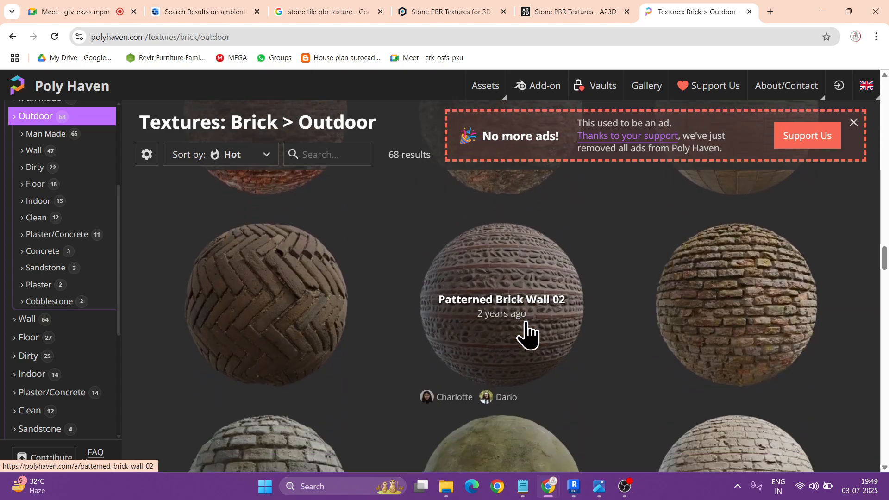
scroll(527, 332, "down", 2)
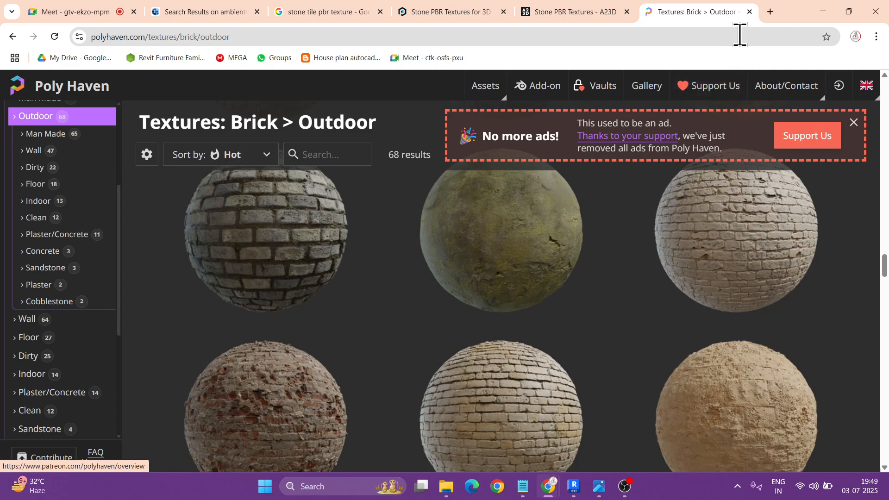
- Close the Poly Haven page and look through the first page of A23D stone textures
left_click(750, 12)
scroll(469, 391, "down", 12)
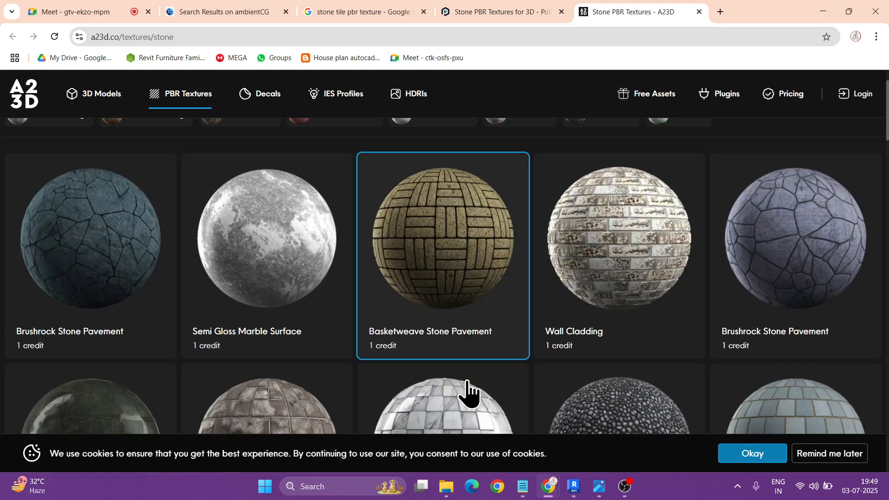
scroll(469, 391, "down", 1)
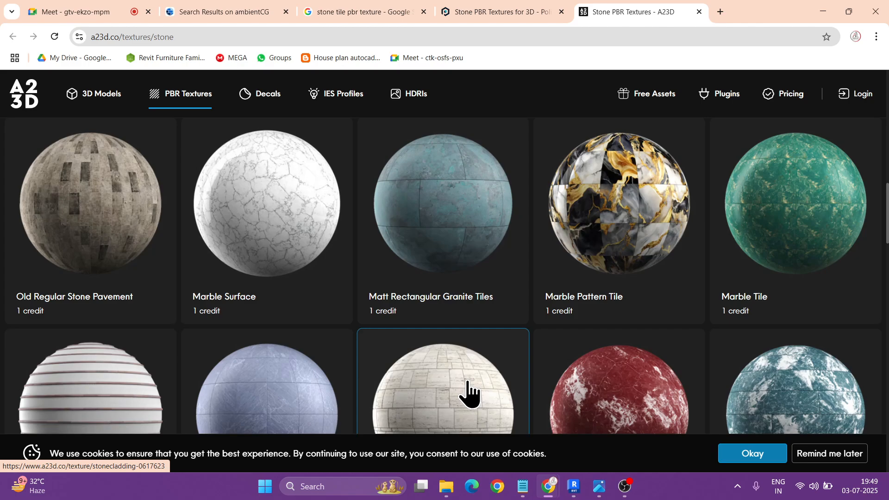
scroll(468, 391, "down", 15)
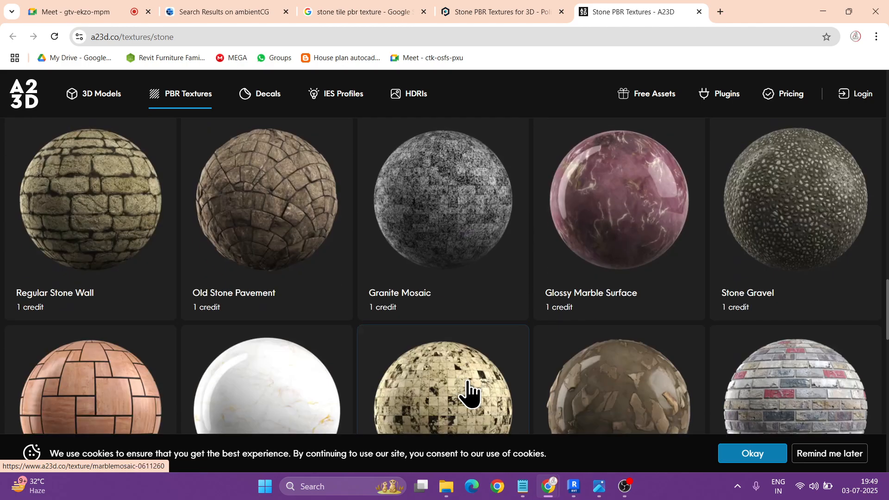
scroll(468, 392, "down", 3)
scroll(467, 392, "down", 5)
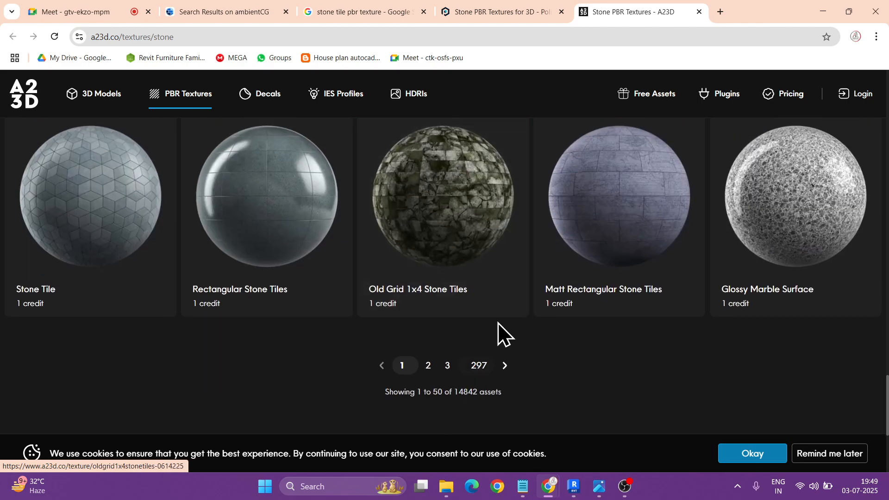
- Search the web for "material depot" in a new browser tab and visit the Material Depot site
left_click(524, 5)
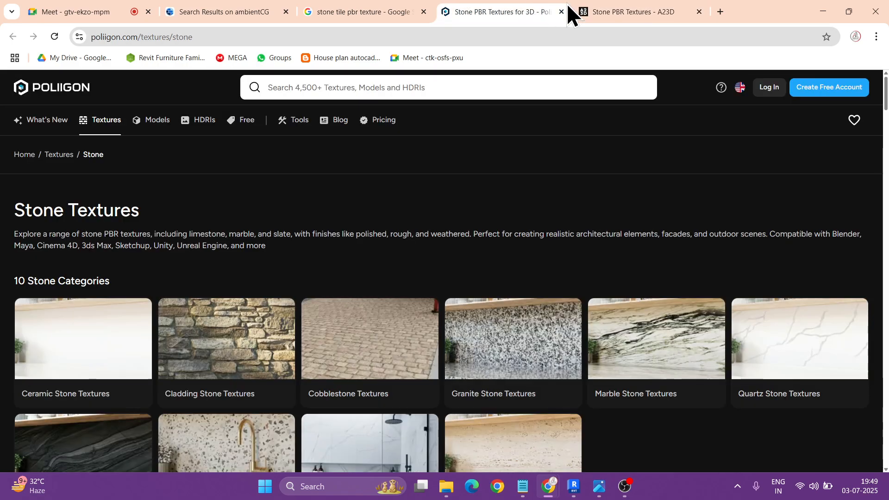
left_click(720, 10)
type("MA")
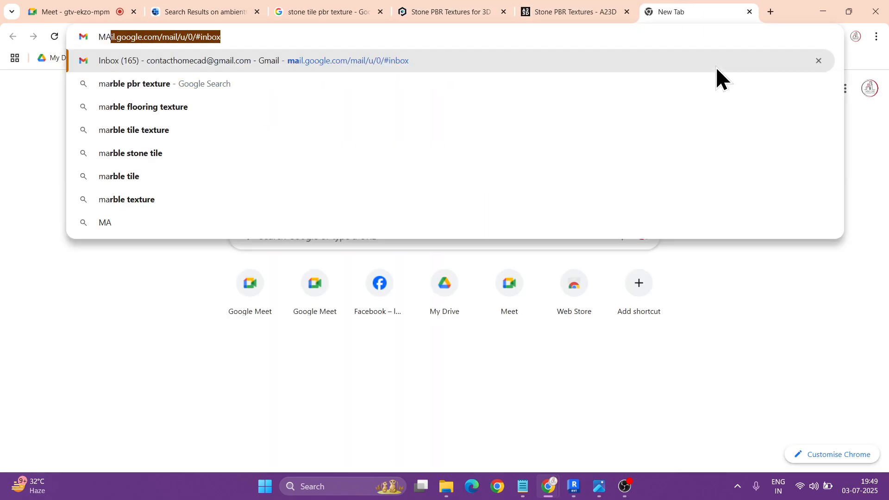
type("TERI")
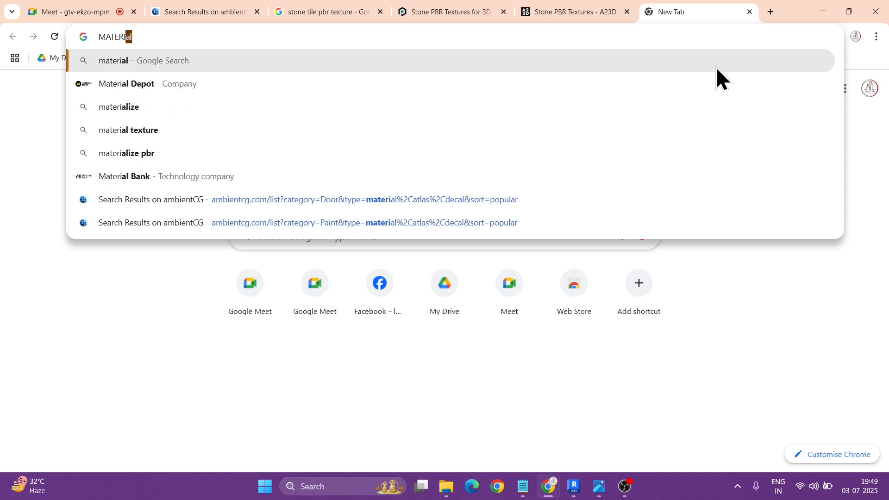
type("AL DEPOT")
key("Return")
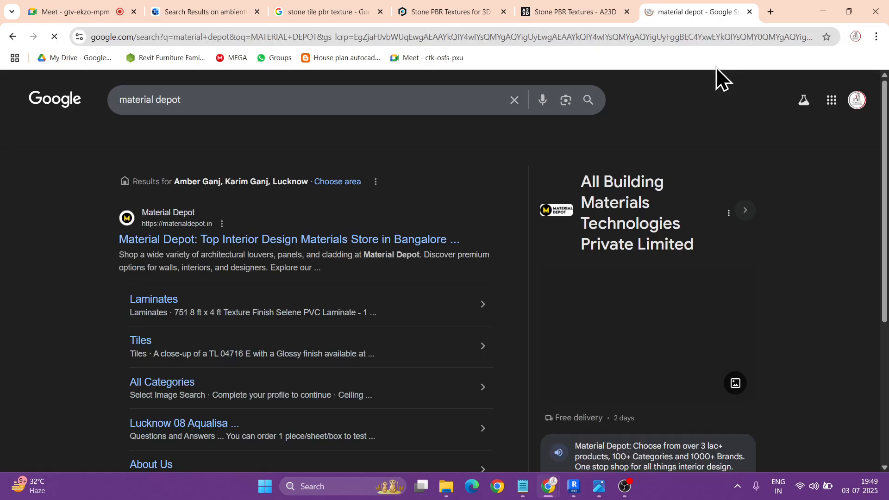
left_click(222, 239)
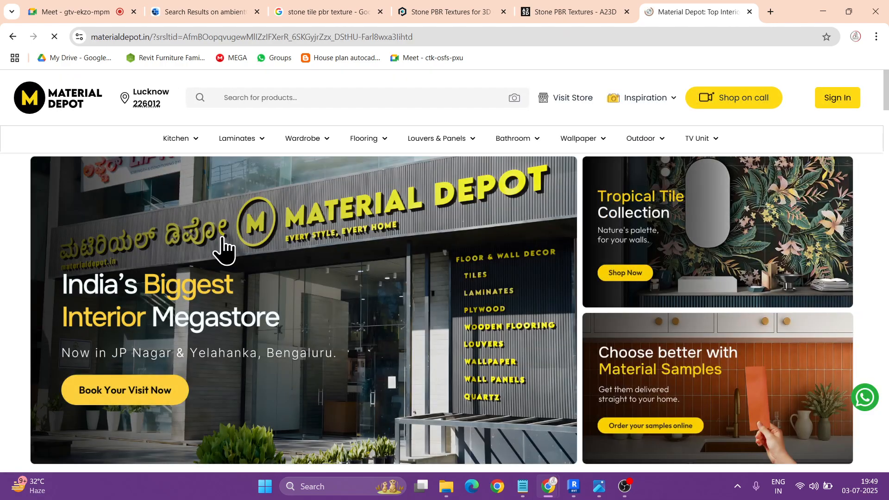
- Show the Elevation Tiles among Material Depot's outdoor wall tiles and look through the products
mouse_move(182, 144)
mouse_move(354, 145)
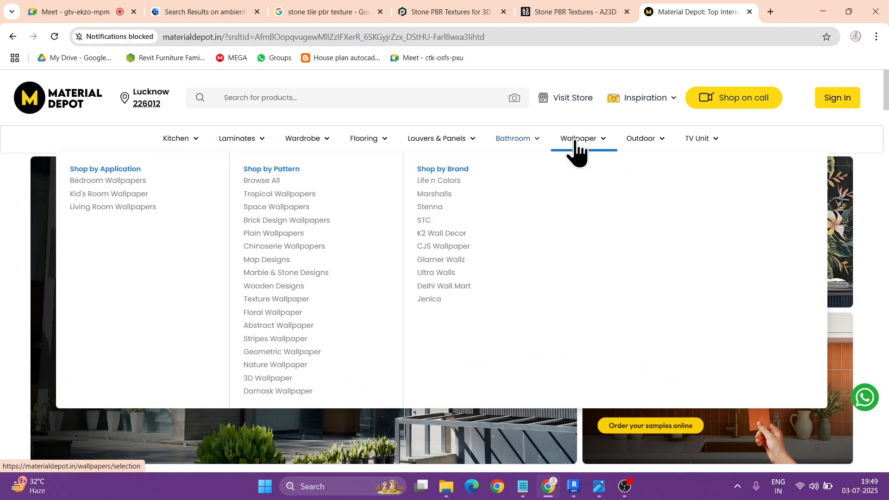
mouse_move(627, 146)
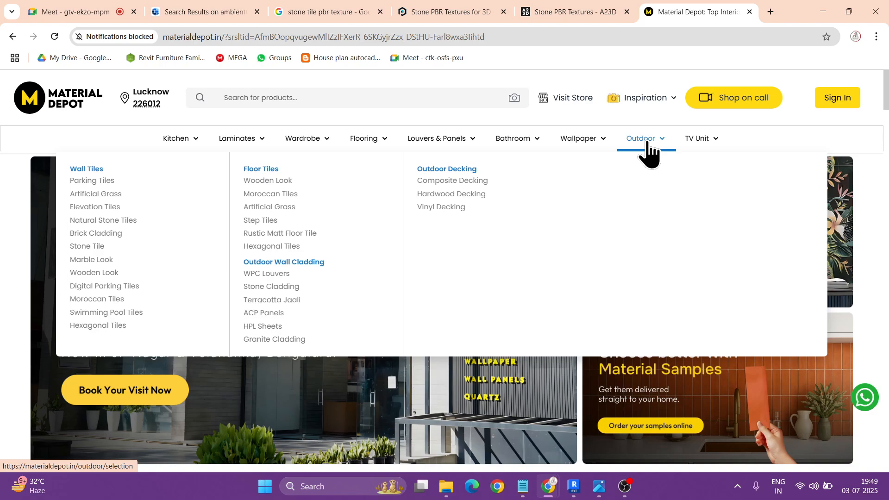
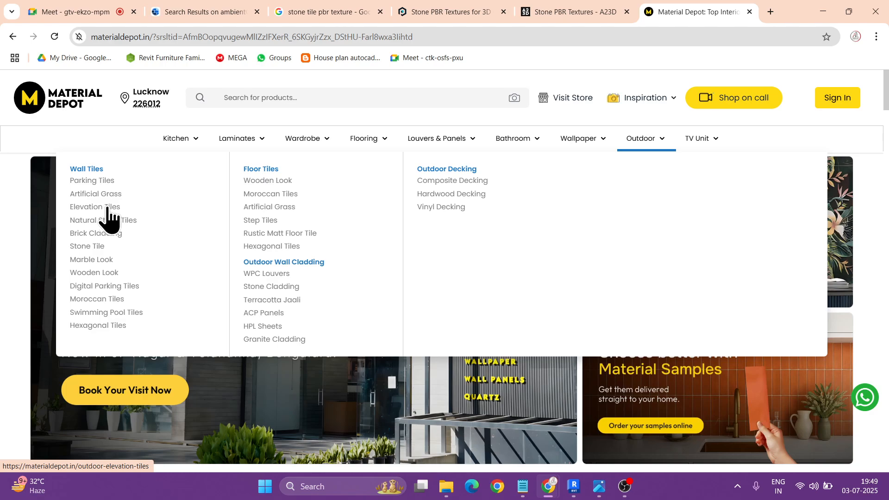
left_click(107, 207)
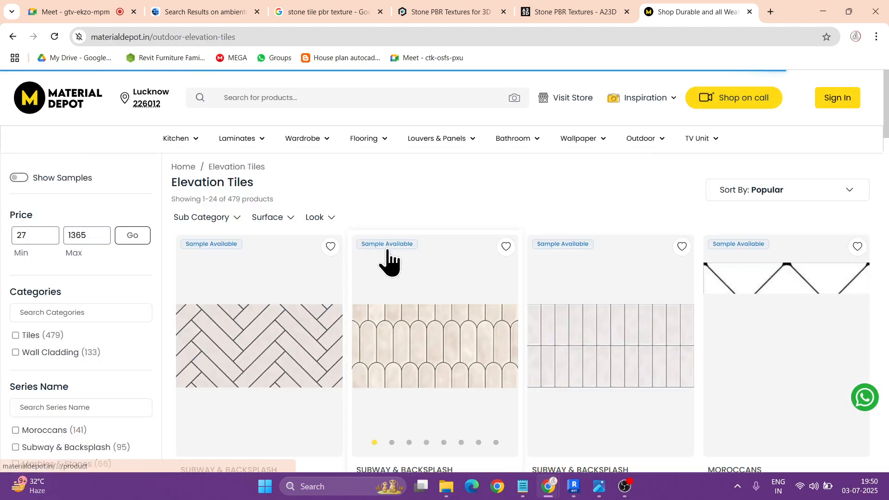
scroll(388, 292, "down", 10)
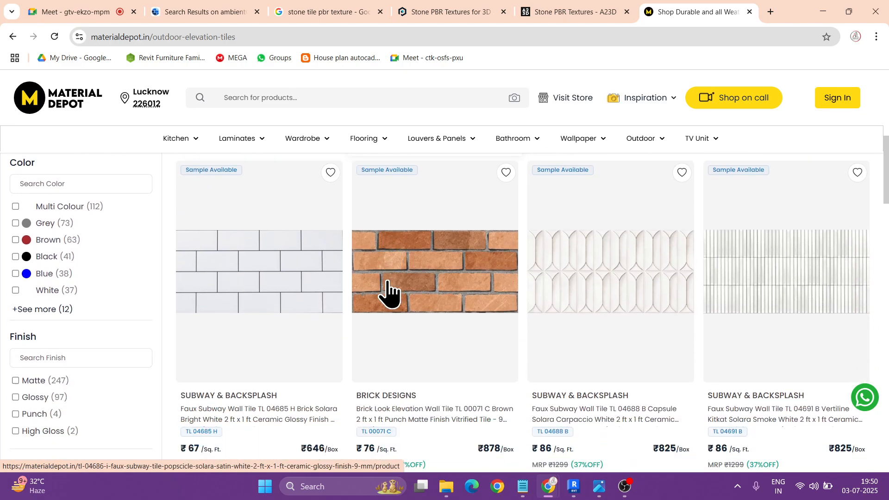
scroll(388, 291, "down", 11)
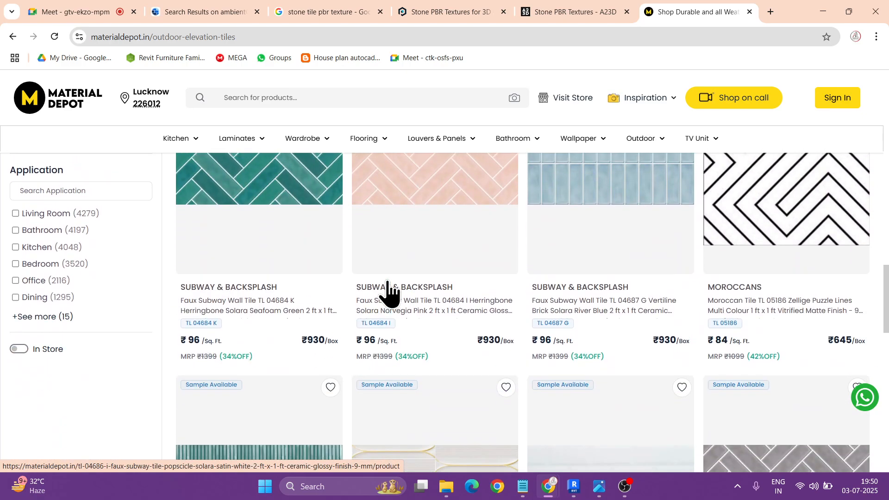
scroll(388, 292, "up", 10)
- Show the outdoor Stone Tile wall category and look through its first page of products
mouse_move(665, 147)
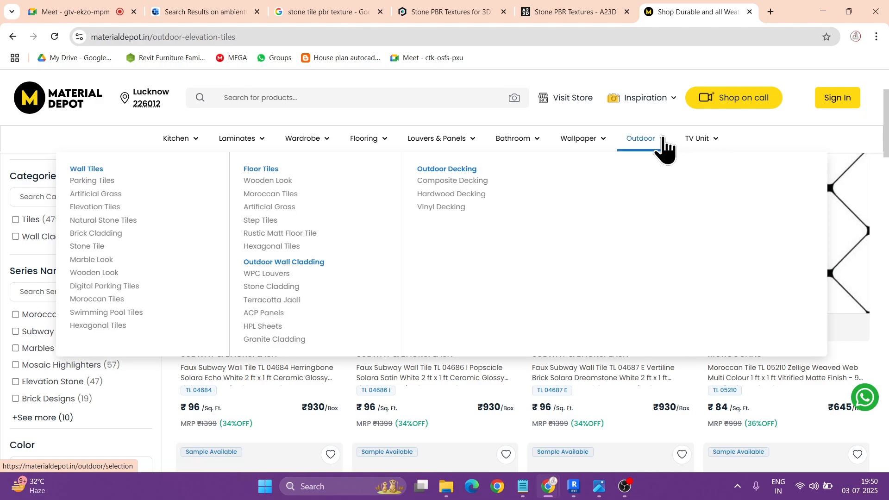
left_click(90, 246)
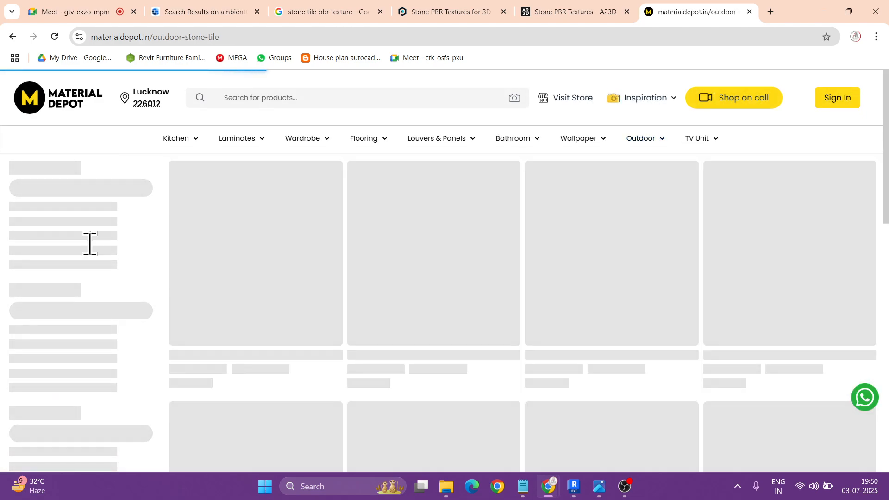
scroll(371, 285, "down", 15)
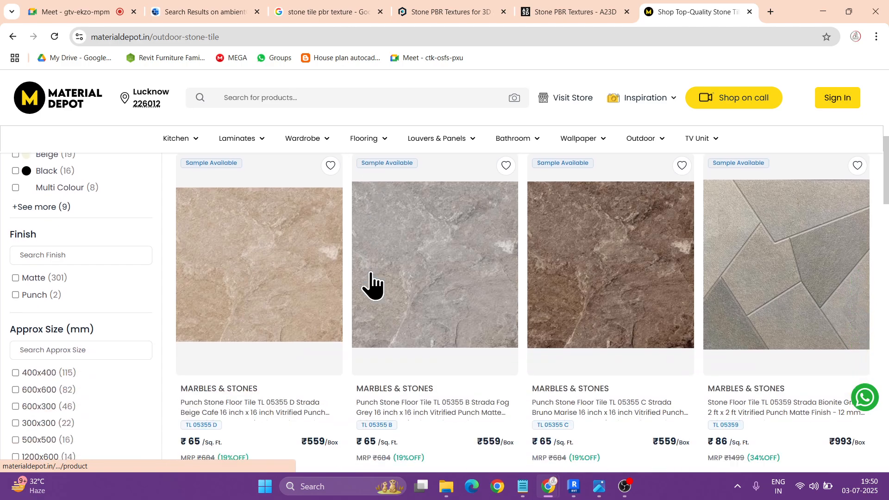
scroll(370, 285, "down", 15)
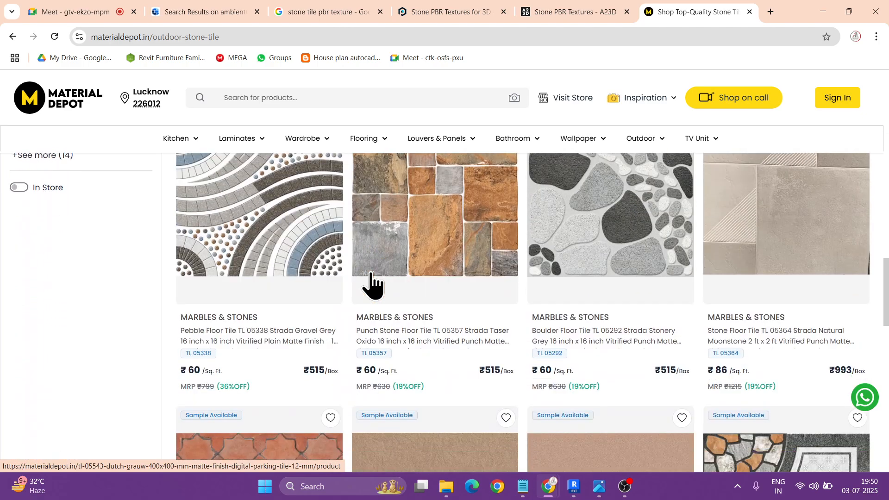
scroll(371, 285, "down", 10)
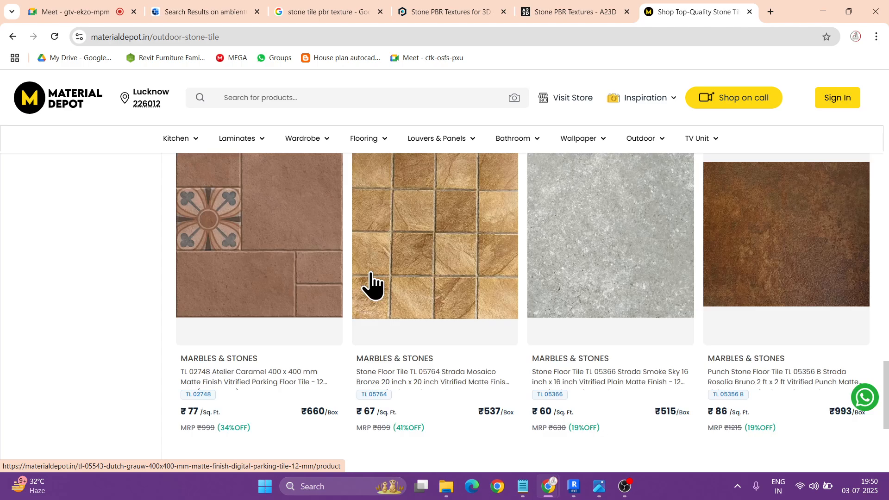
- Go to page 2 of the Stone Tile products and examine the stone patterns down to the page end
left_click(506, 392)
scroll(481, 315, "down", 7)
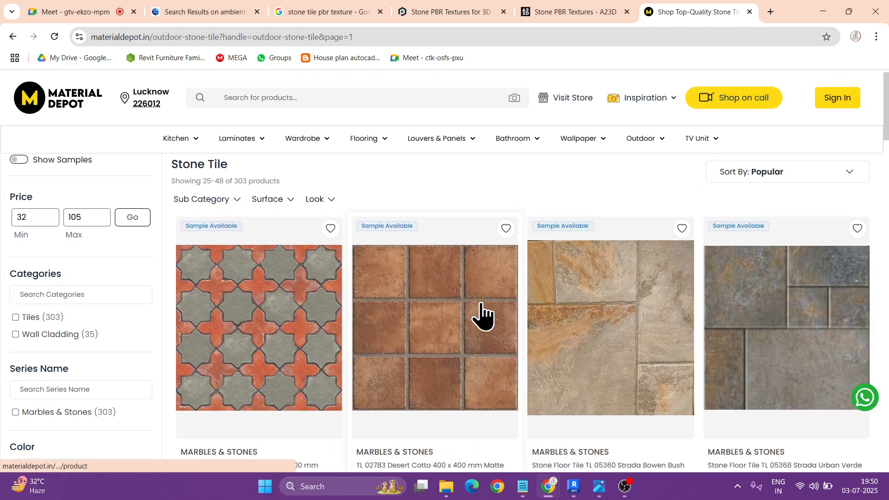
scroll(482, 315, "down", 12)
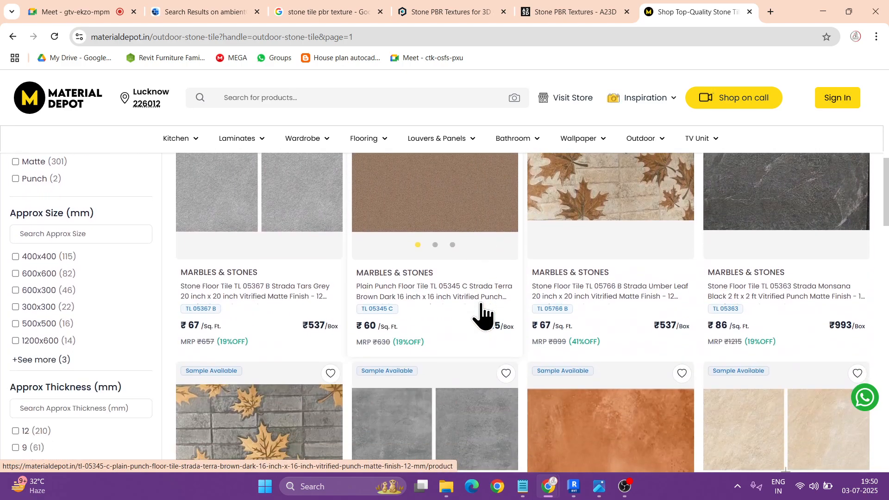
scroll(481, 315, "down", 7)
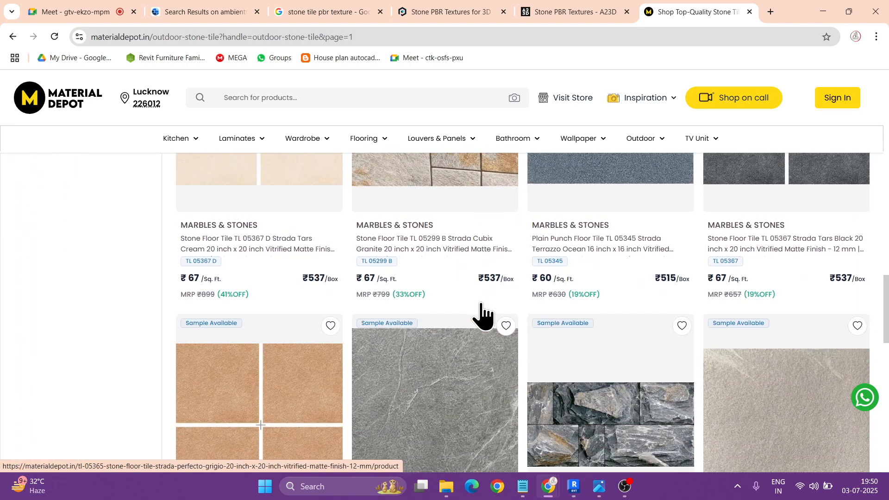
scroll(482, 315, "down", 7)
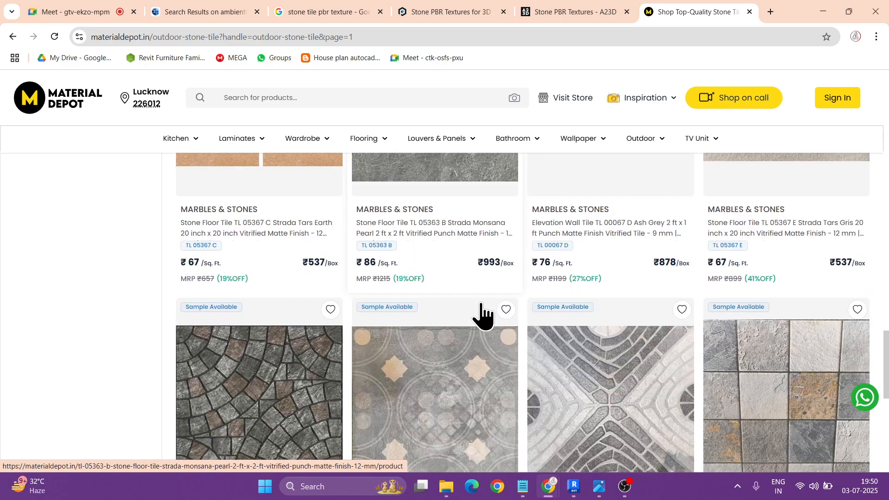
scroll(501, 331, "down", 2)
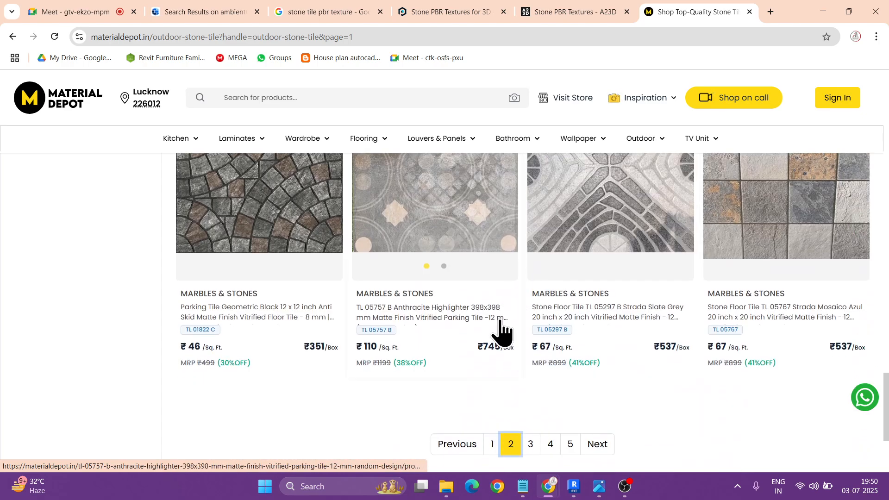
- Go to page 3 of the Stone Tile products and compare the floor and parking tile designs
left_click(533, 446)
scroll(512, 347, "down", 8)
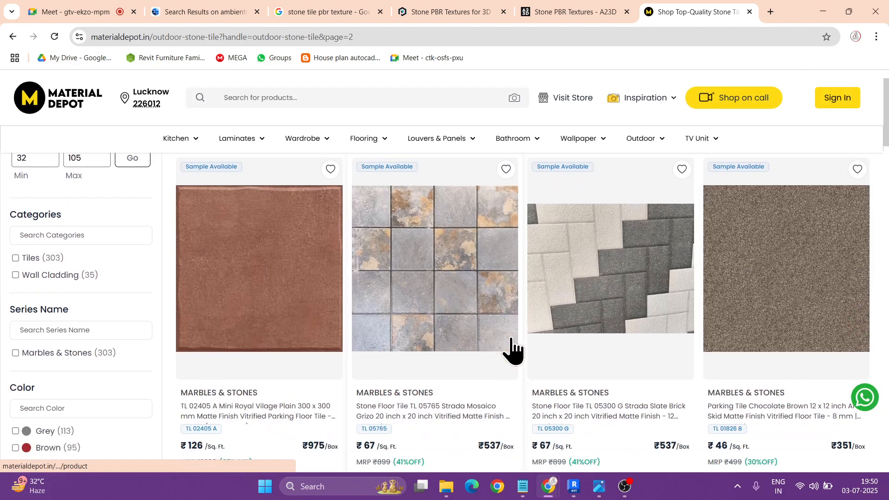
scroll(512, 351, "down", 15)
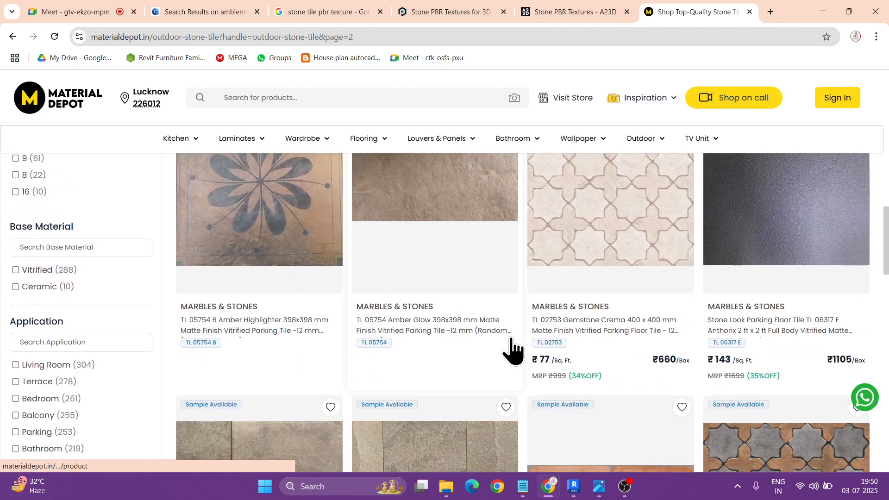
scroll(513, 350, "down", 5)
scroll(513, 351, "up", 5)
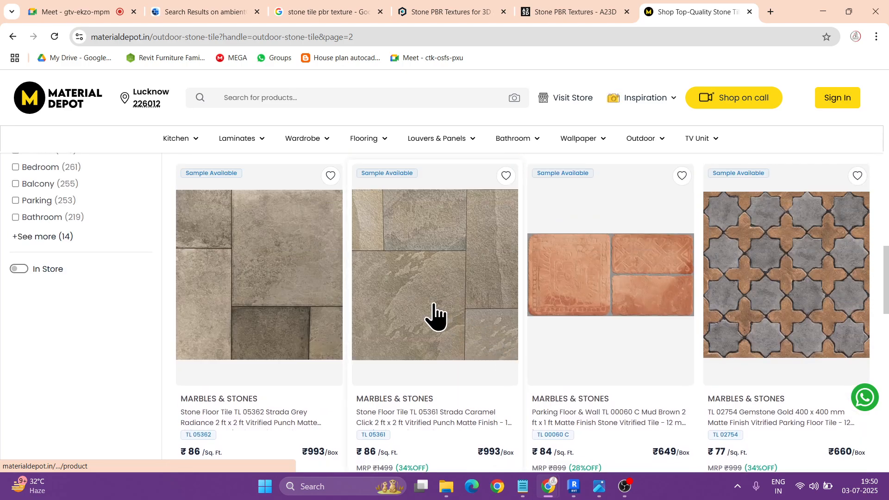
scroll(390, 380, "down", 10)
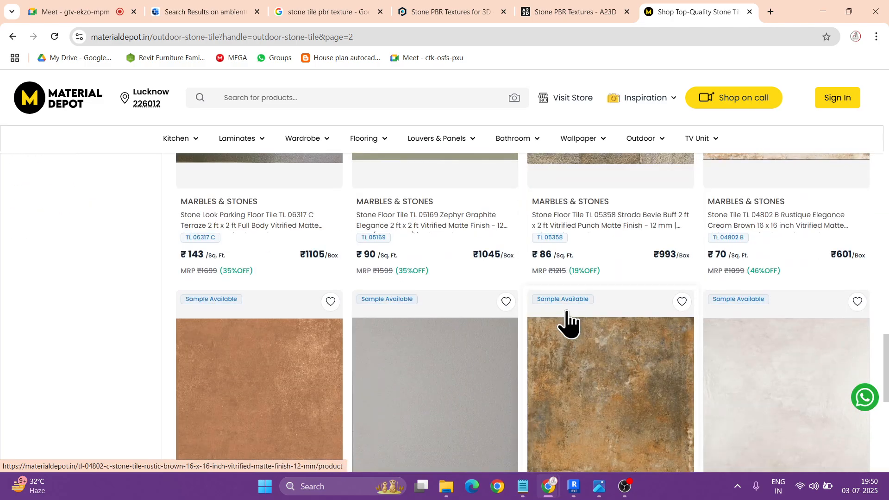
scroll(569, 321, "down", 10)
scroll(557, 408, "up", 4)
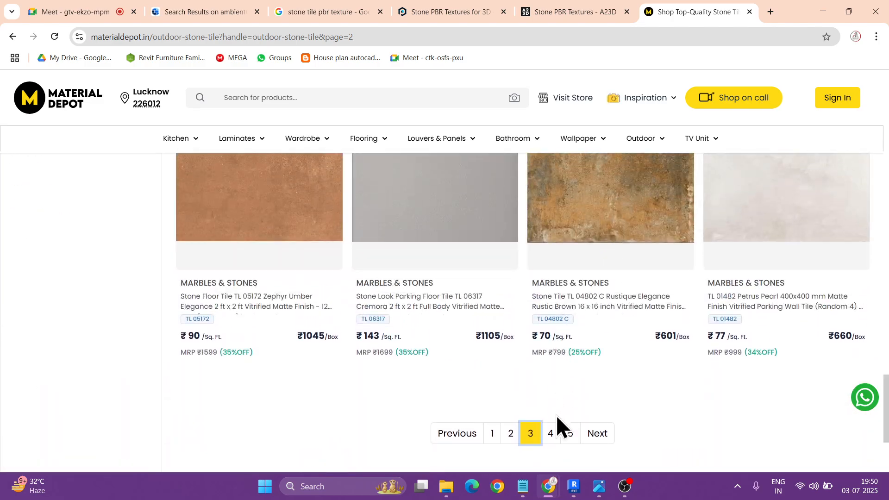
- Go to page 4 of the Stone Tile products and look through its stone and mosaic designs
left_click(550, 433)
scroll(500, 312, "down", 15)
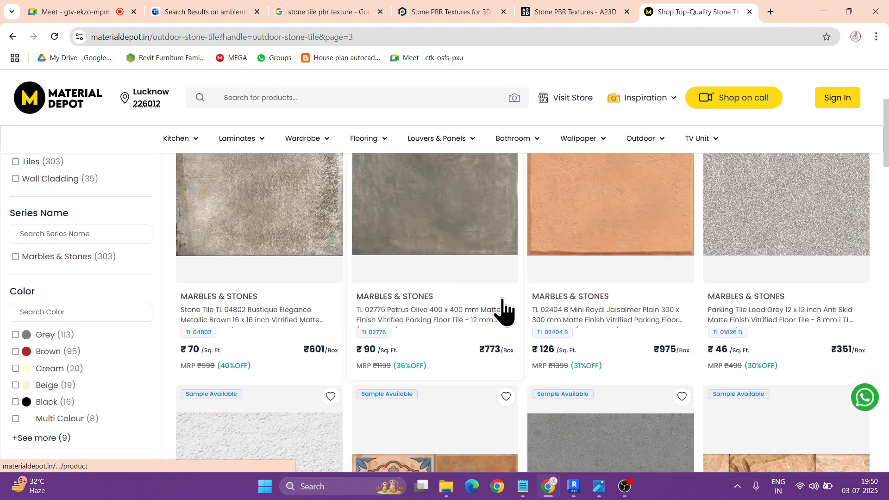
scroll(504, 311, "down", 10)
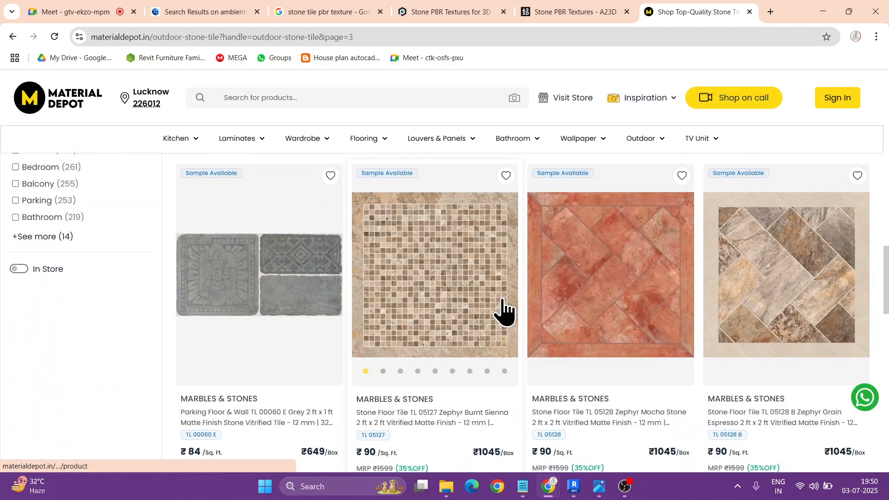
scroll(503, 311, "up", 5)
scroll(675, 299, "down", 12)
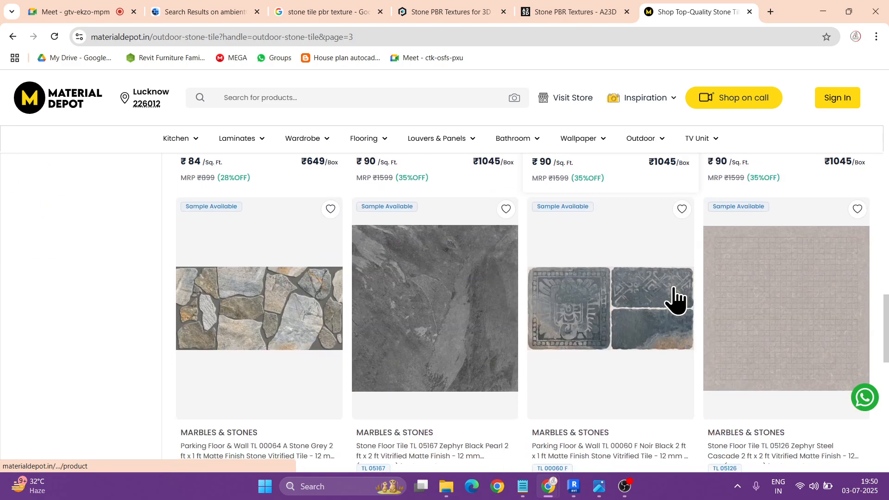
scroll(615, 397, "down", 5)
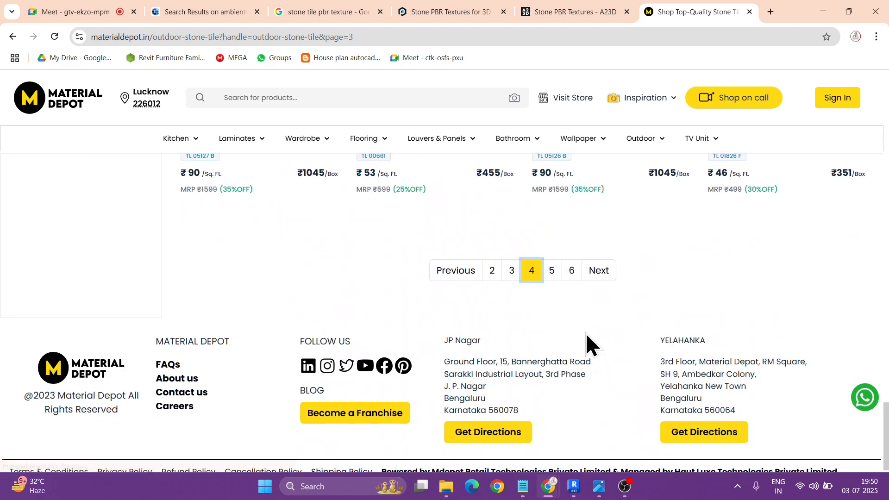
- Go to page 5 of the Stone Tile products and examine the elevation wall and parking tiles
left_click(554, 271)
scroll(500, 324, "down", 8)
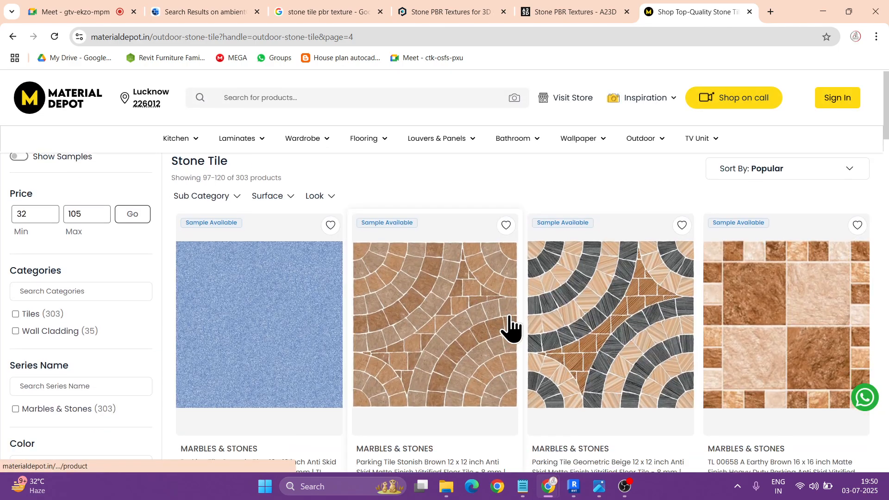
scroll(511, 329, "down", 5)
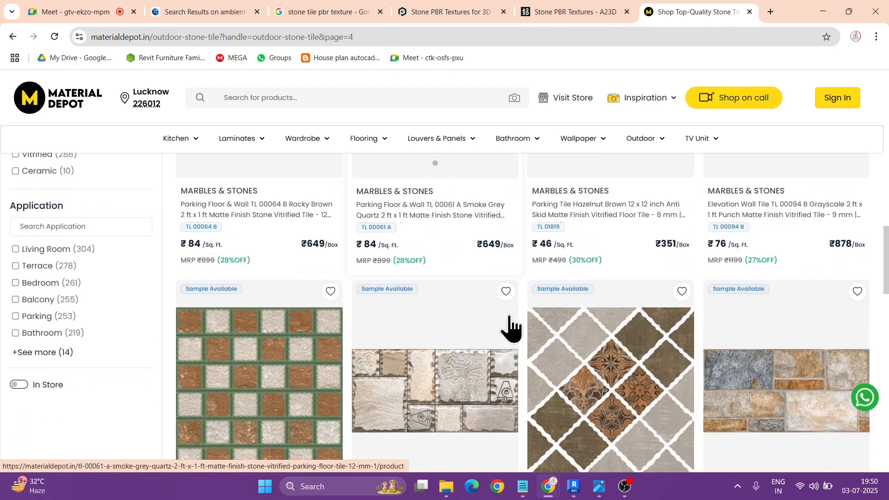
scroll(511, 329, "down", 6)
scroll(511, 329, "down", 8)
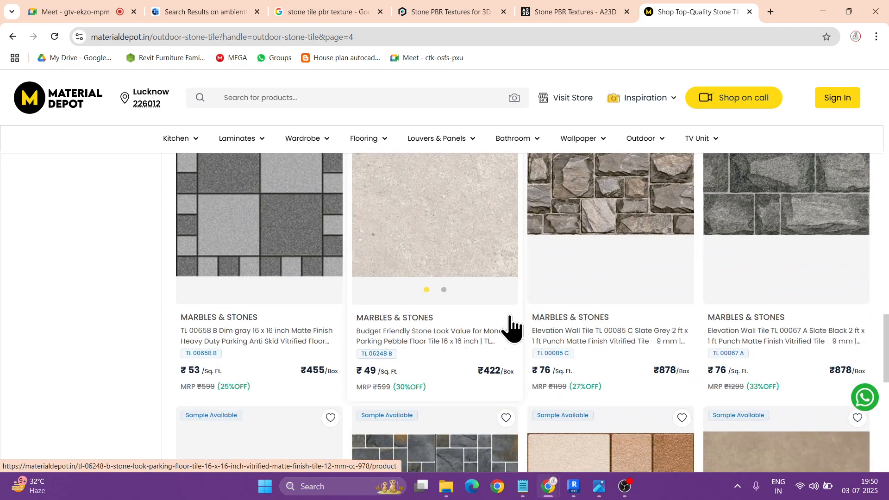
scroll(511, 329, "down", 5)
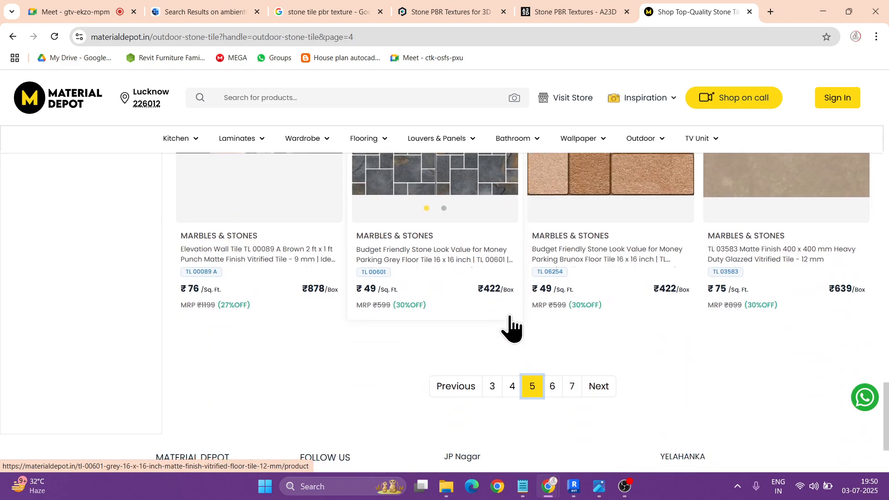
- Go to page 6 of the Stone Tile products and examine the elevation wall, cladding and parking tile designs
left_click(553, 387)
scroll(518, 302, "down", 3)
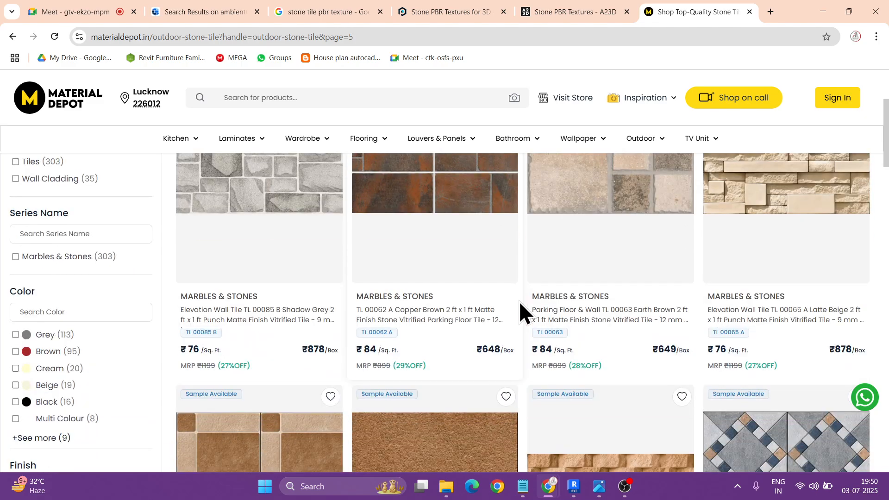
scroll(518, 301, "down", 8)
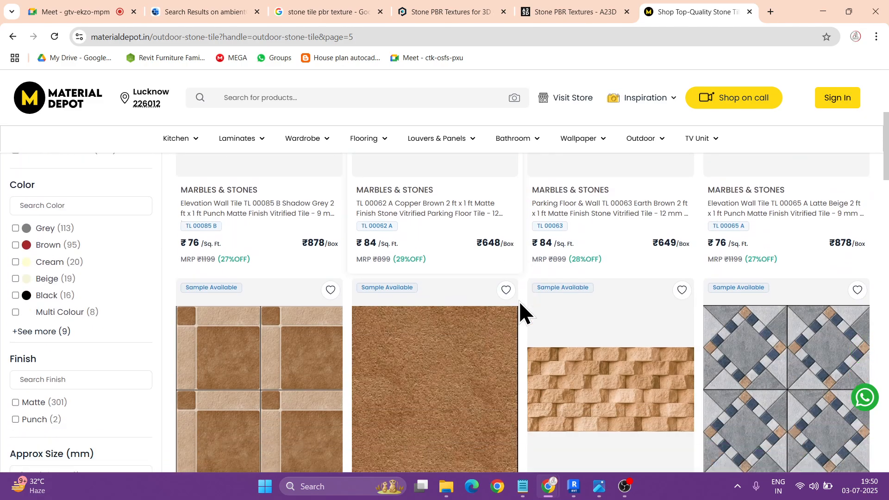
scroll(519, 301, "down", 10)
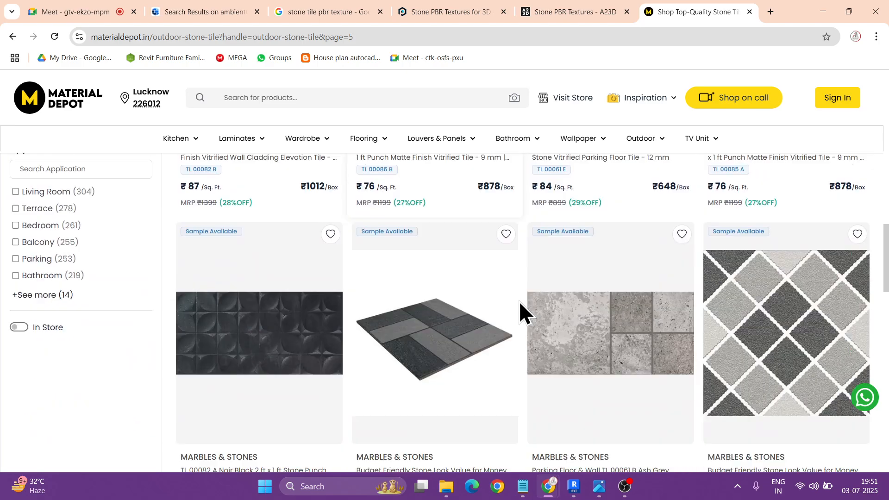
scroll(518, 301, "down", 6)
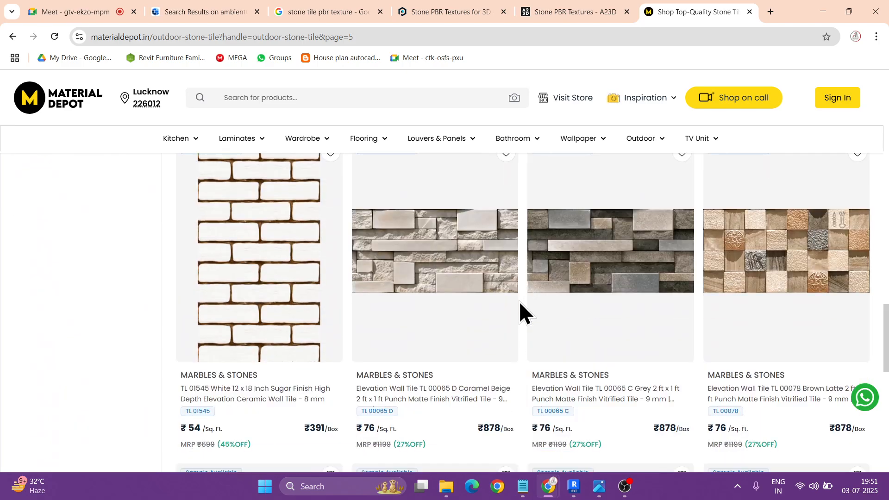
scroll(519, 301, "down", 5)
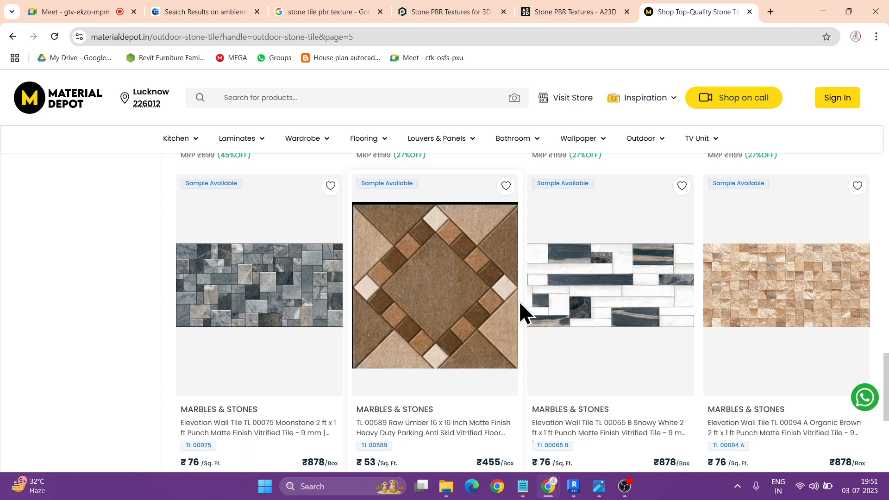
scroll(419, 308, "down", 2)
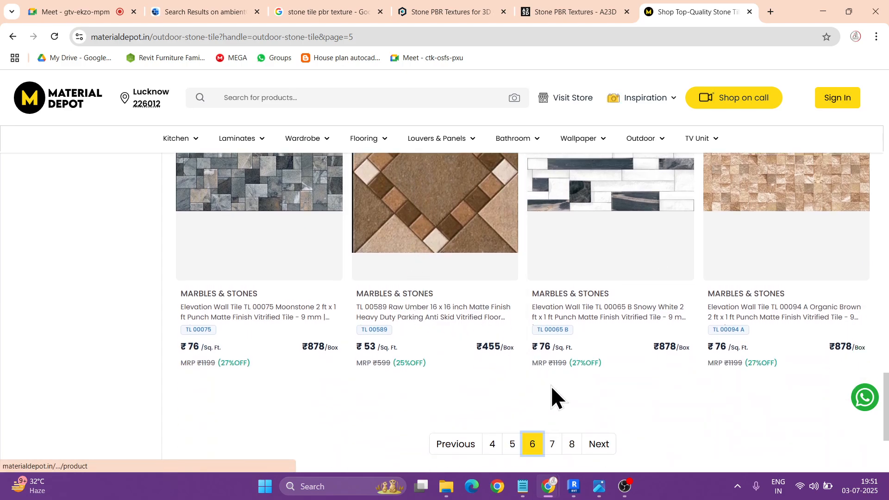
- Go to page 7 of the Stone Tile products and look through its wall and parking floor tiles
left_click(552, 445)
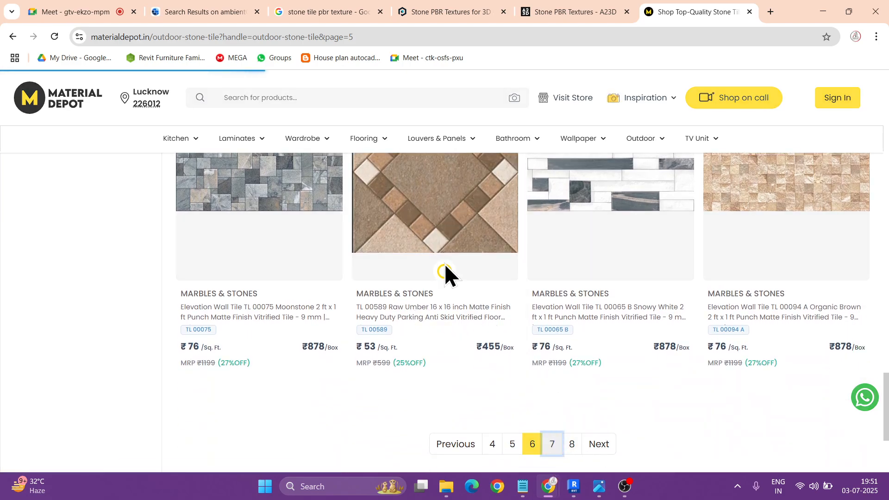
scroll(437, 265, "down", 10)
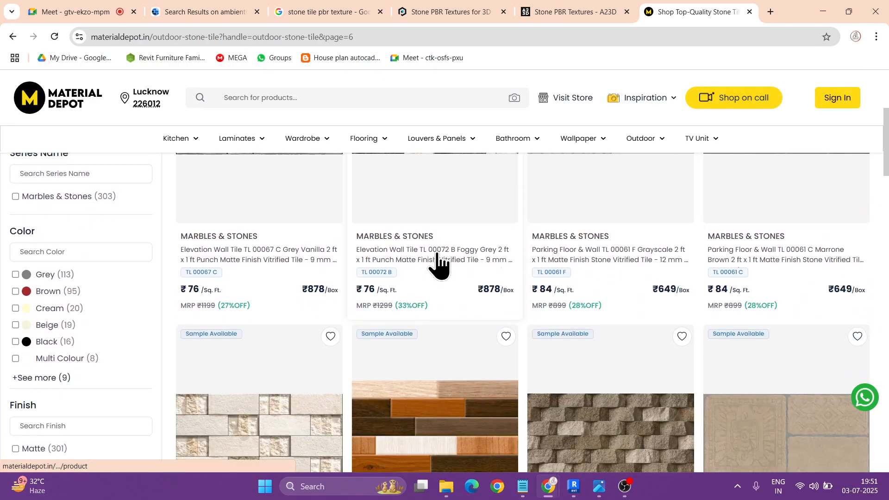
scroll(438, 265, "down", 7)
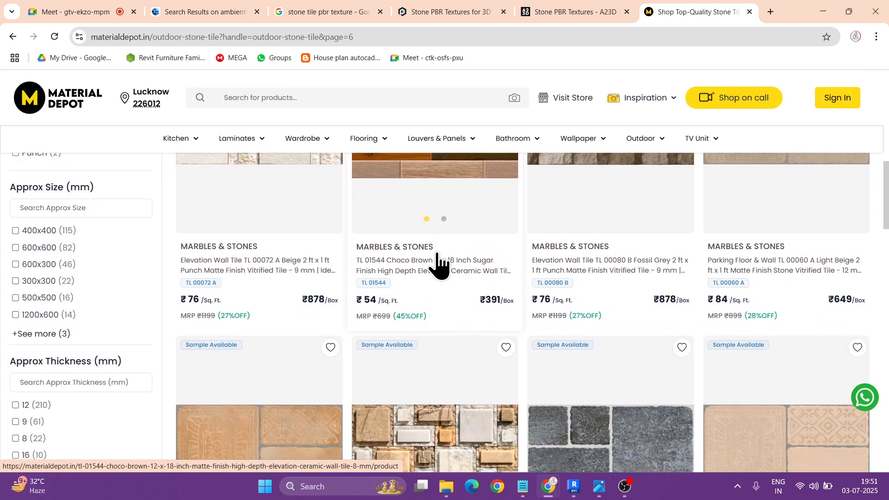
scroll(438, 264, "down", 7)
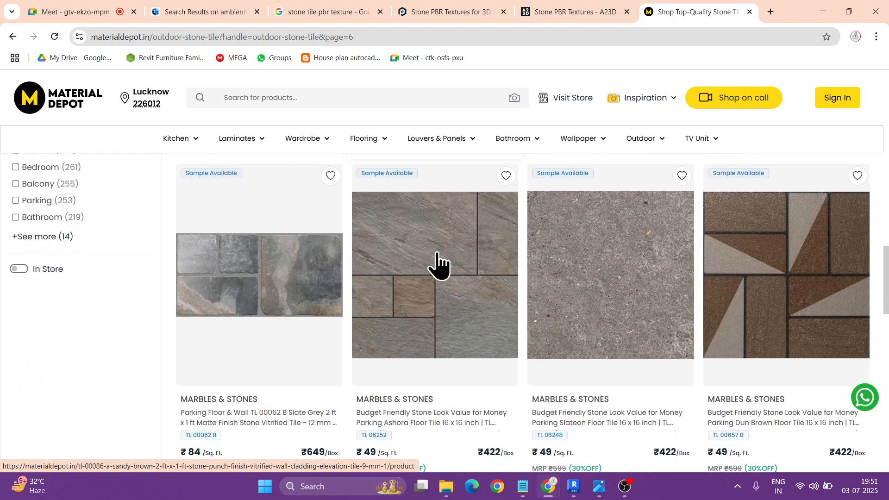
scroll(438, 264, "down", 6)
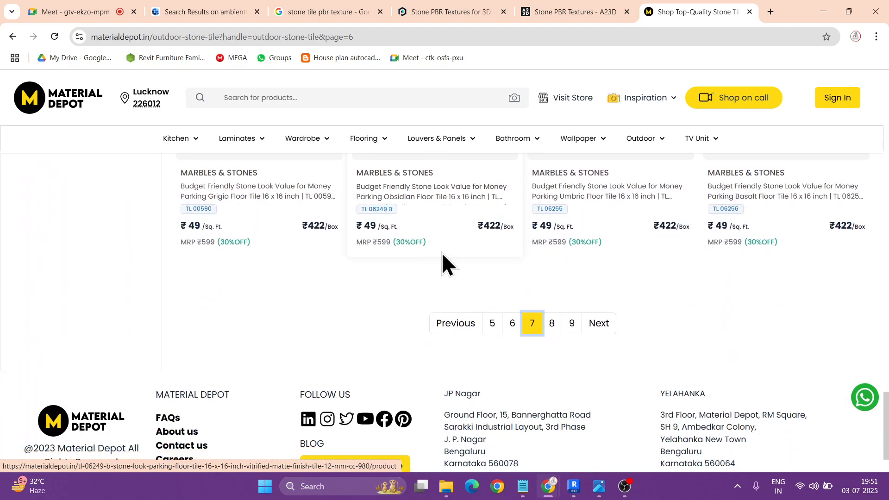
- Go to page 8 of the Stone Tile products and compare the stone look floor tiles down to the page end
left_click(554, 317)
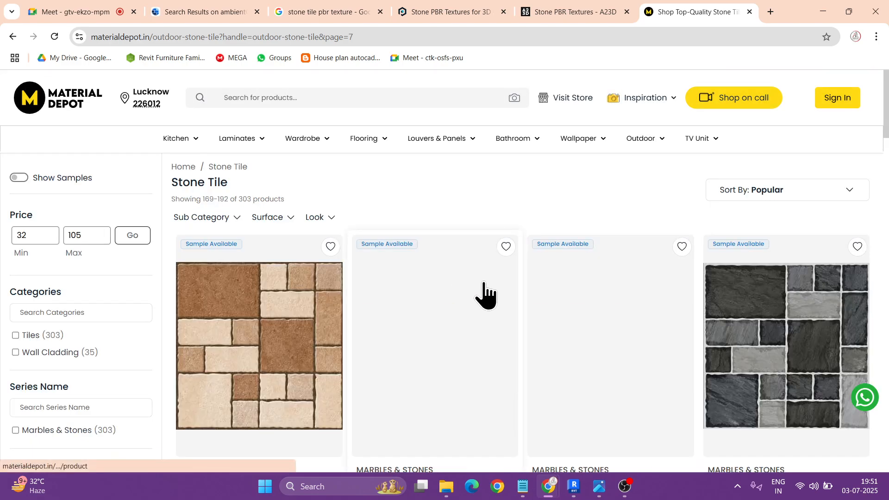
scroll(506, 301, "down", 3)
scroll(508, 301, "up", 2)
scroll(508, 301, "down", 12)
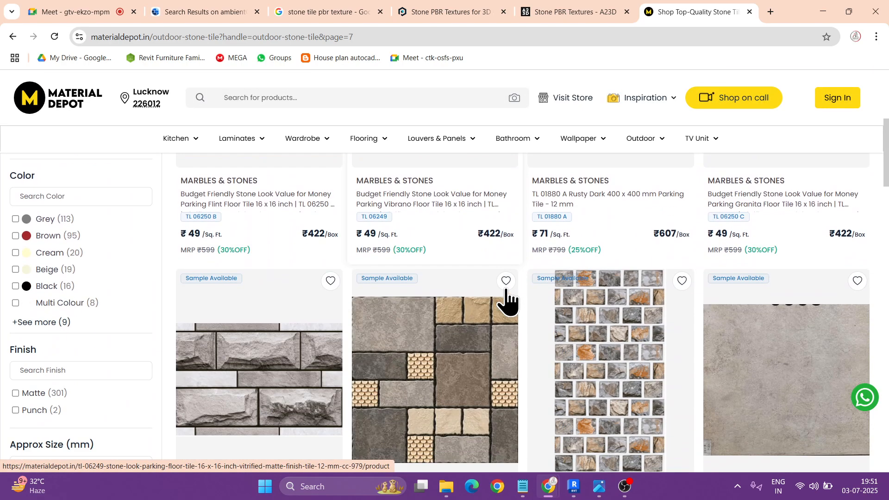
scroll(508, 302, "down", 5)
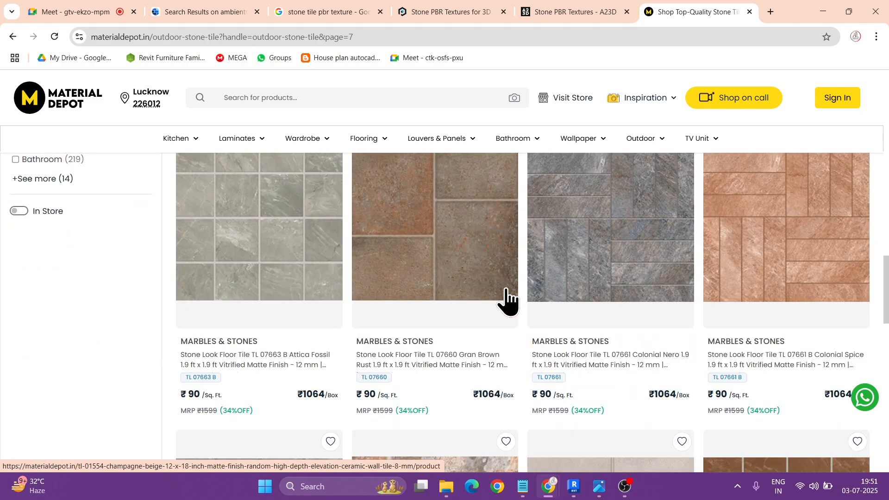
scroll(508, 302, "up", 1)
scroll(508, 302, "down", 10)
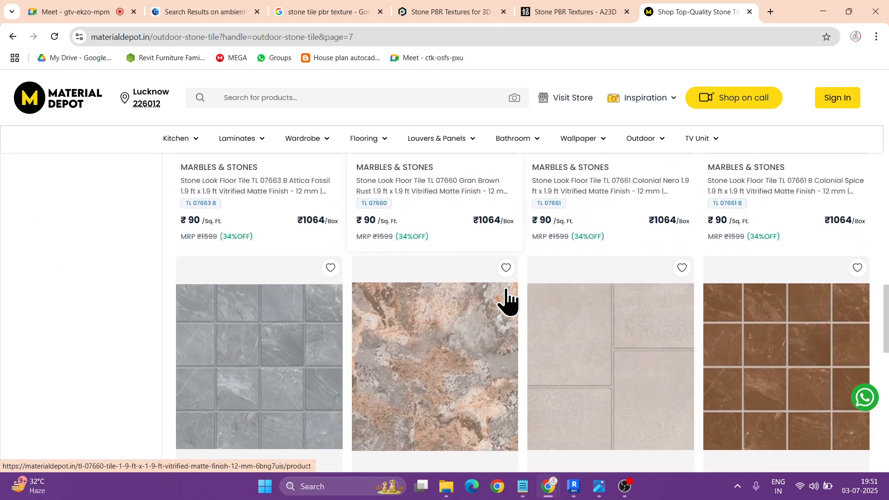
scroll(502, 301, "up", 2)
scroll(506, 302, "down", 5)
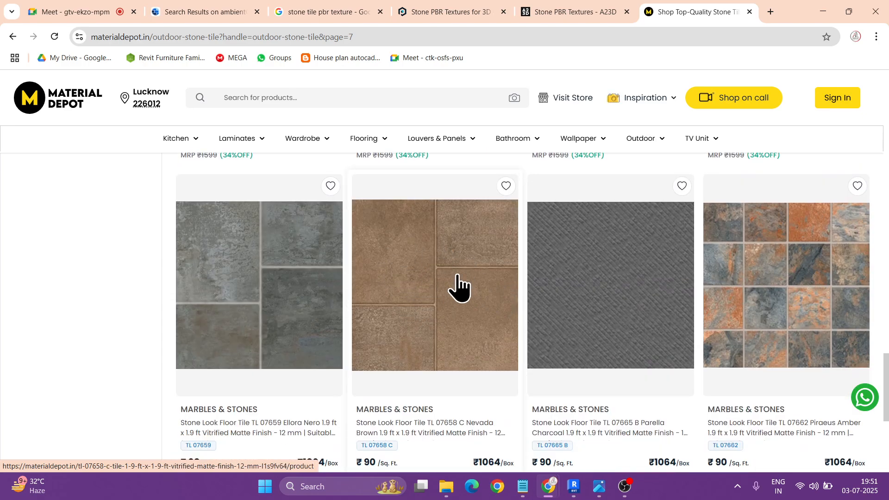
scroll(459, 287, "down", 6)
- Skip to page 10 of the Stone Tile products and look over its stone look floor tiles
left_click(573, 261)
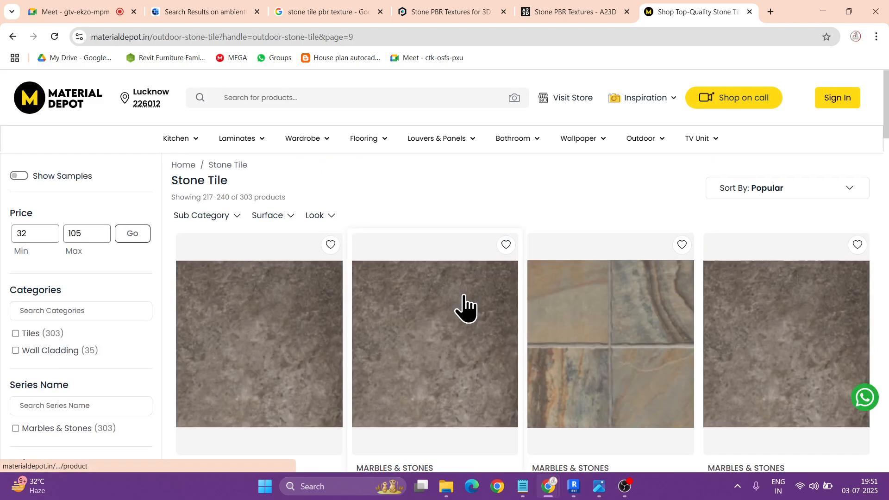
scroll(460, 308, "down", 10)
scroll(572, 312, "up", 8)
- Open the outdoor Moroccan Tiles category under Wall Tiles and look over its patterned tiles
mouse_move(636, 135)
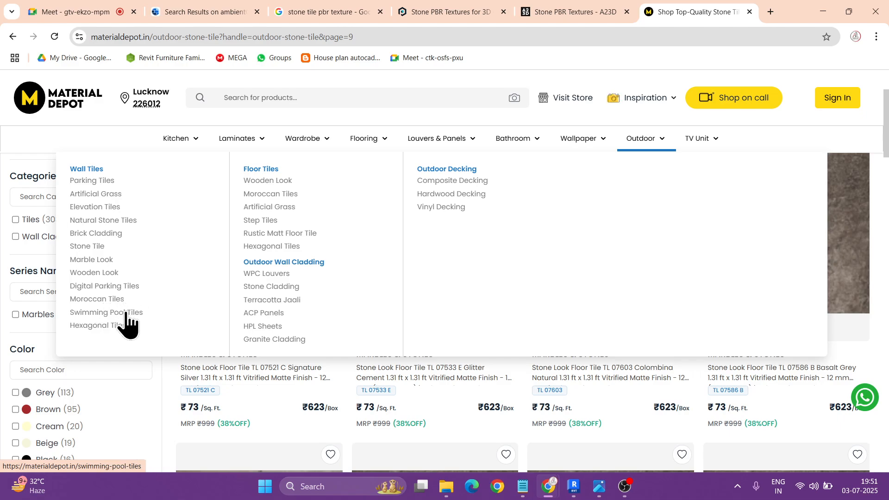
left_click(114, 301)
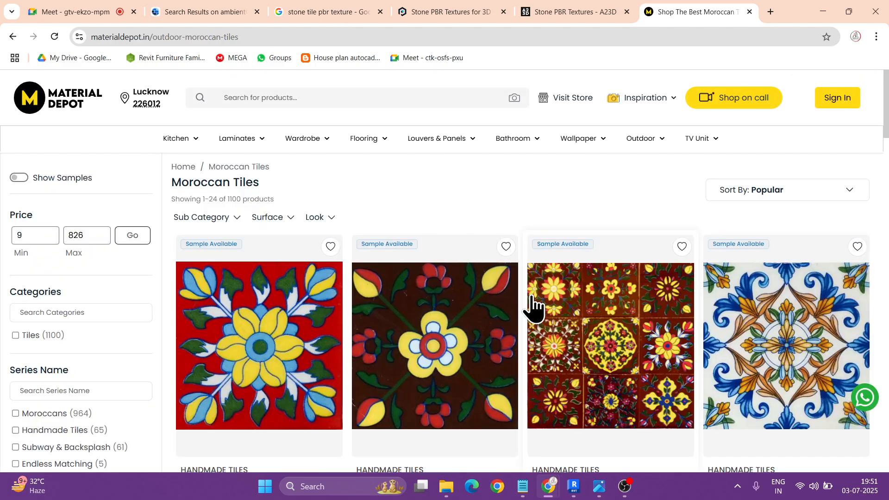
scroll(532, 307, "down", 12)
scroll(613, 183, "up", 10)
scroll(613, 183, "up", 2)
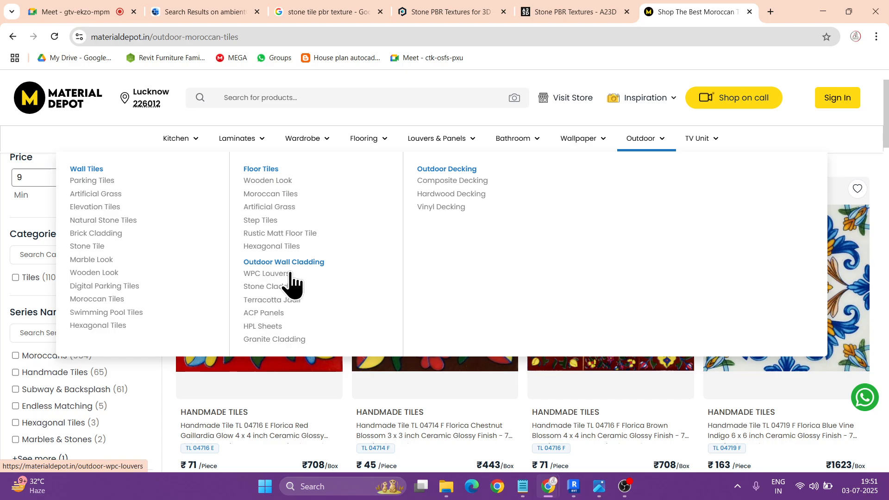
- Open the WPC Louvers category under Outdoor Wall Cladding and look through its louver panels
left_click(274, 275)
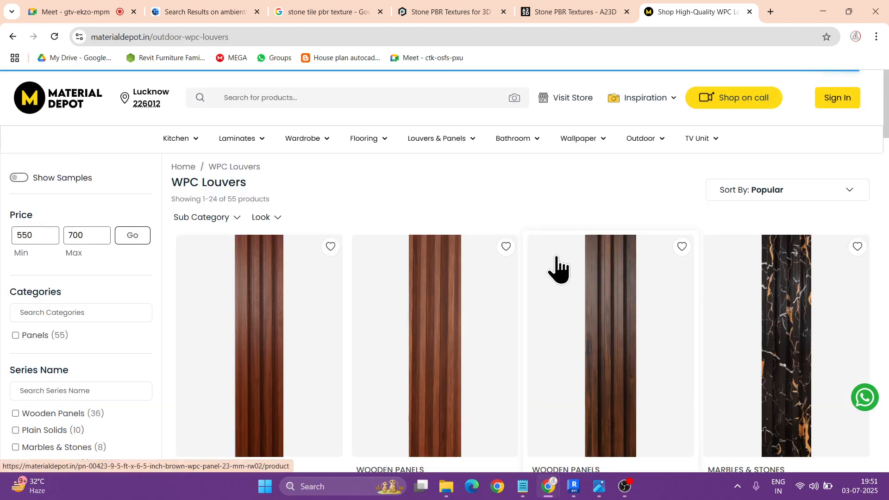
scroll(556, 266, "down", 12)
mouse_move(665, 143)
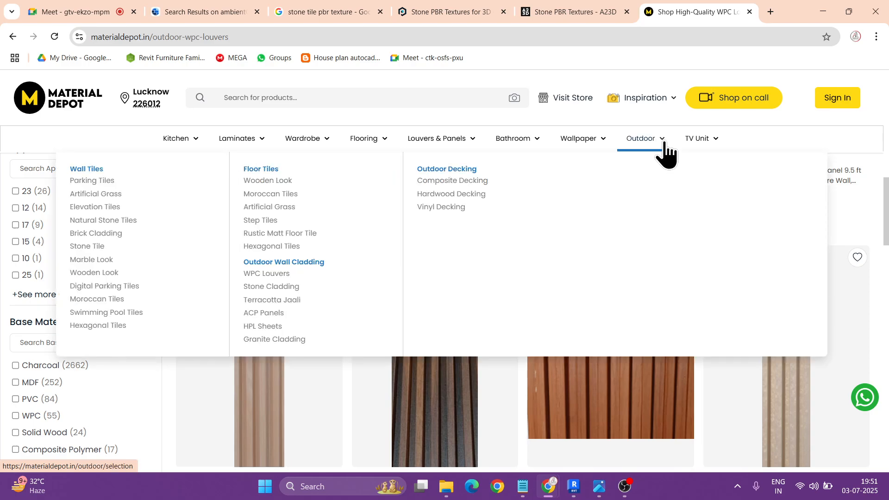
scroll(574, 363, "down", 15)
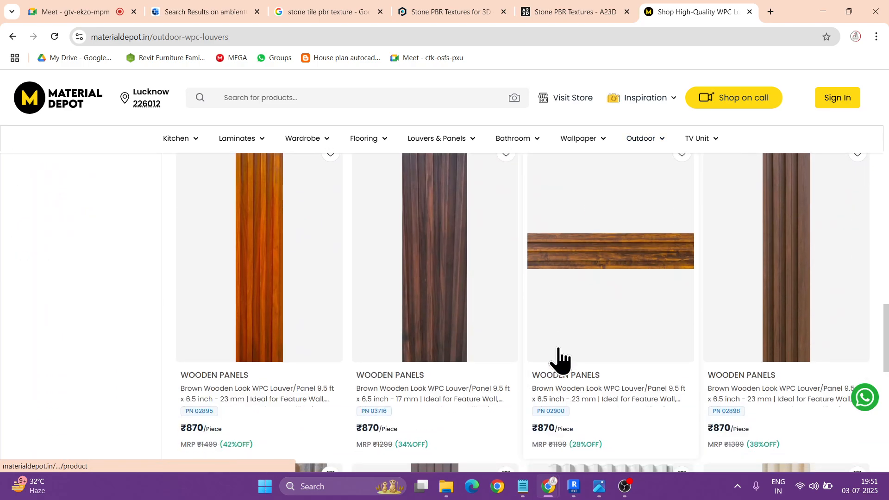
scroll(633, 327, "down", 10)
scroll(632, 294, "up", 13)
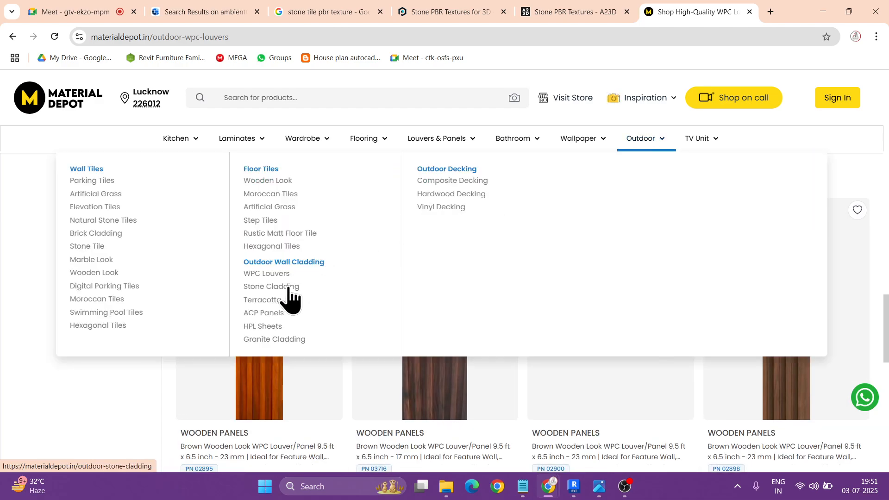
- Open the Stone Cladding category under Outdoor Wall Cladding and examine the first page of stone wall claddings
left_click(280, 287)
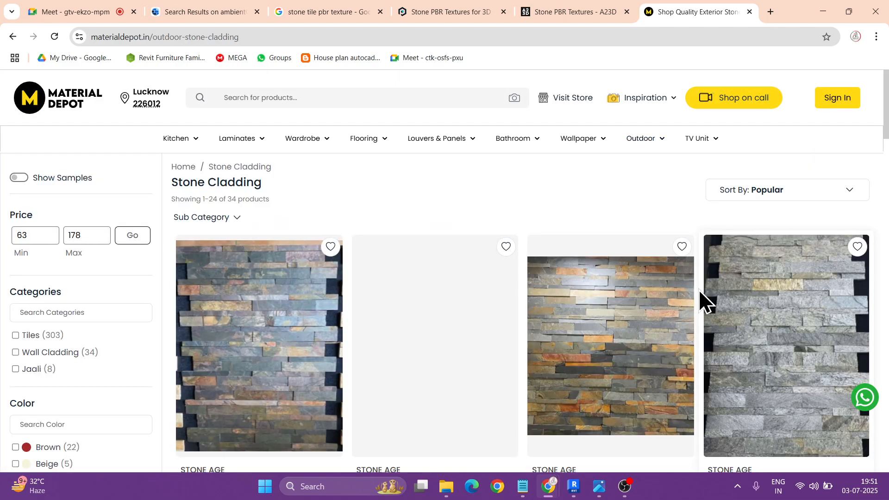
scroll(597, 304, "down", 3)
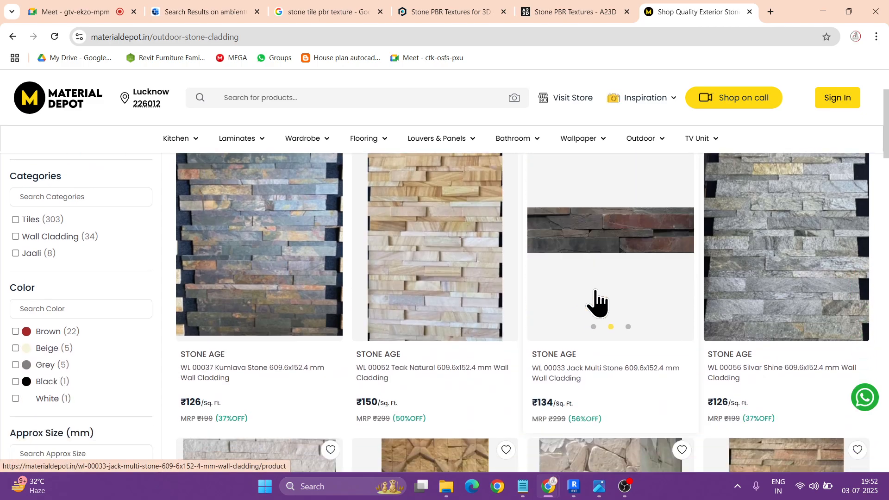
scroll(597, 304, "down", 5)
scroll(597, 304, "down", 4)
scroll(598, 303, "down", 14)
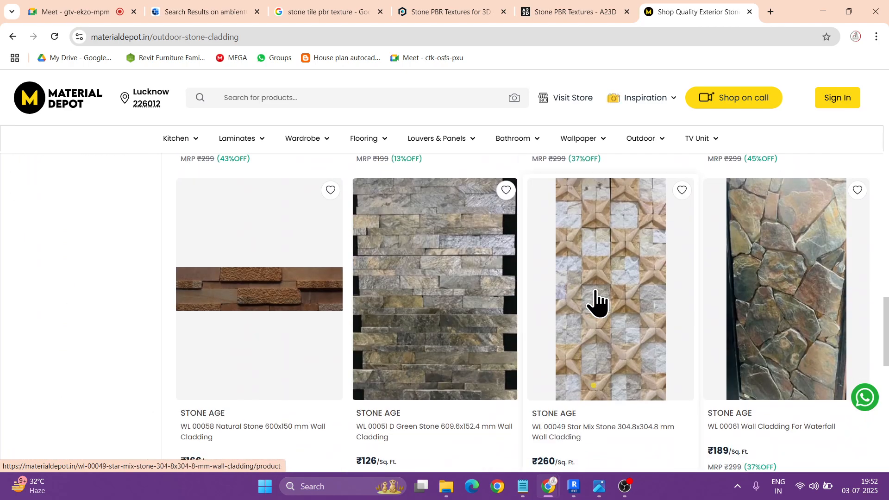
scroll(598, 303, "down", 15)
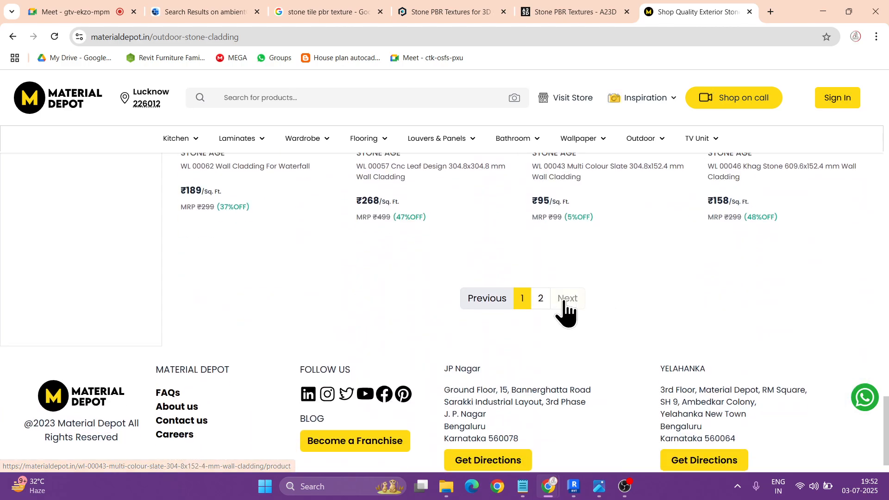
- Go to page 2 of the Stone Cladding products and examine the remaining cladding designs
left_click(564, 302)
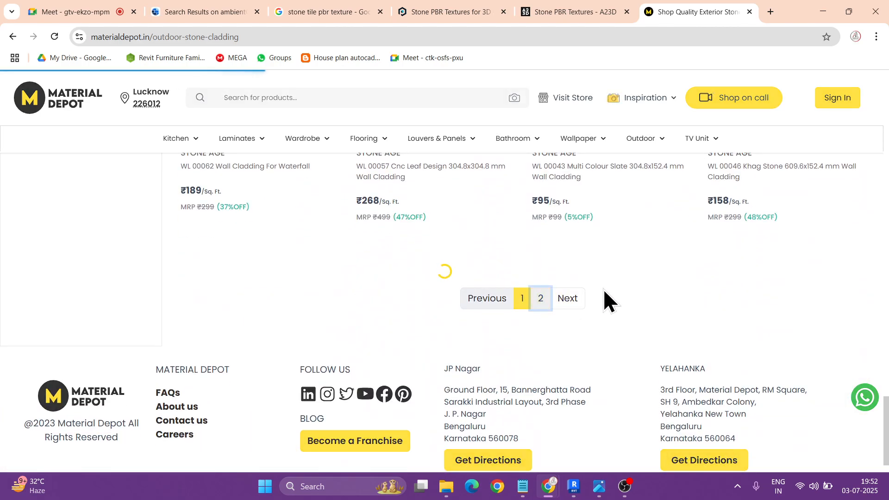
scroll(604, 301, "down", 2)
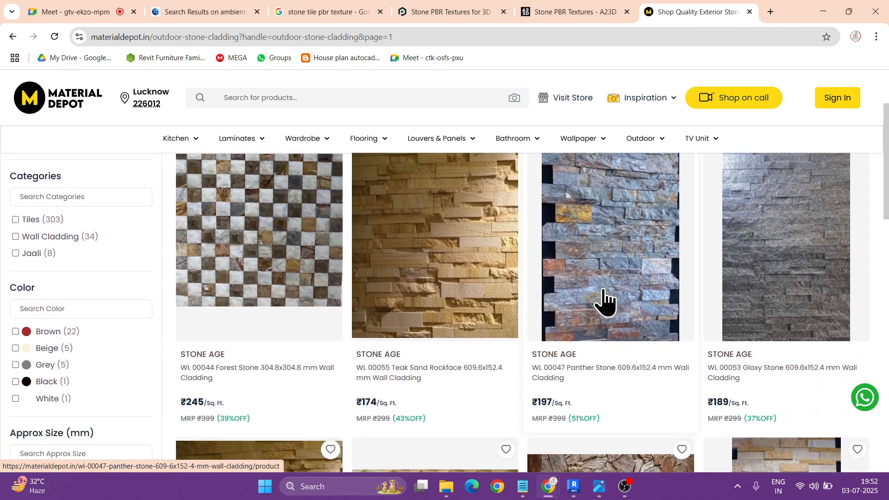
scroll(603, 290, "down", 5)
scroll(604, 291, "down", 5)
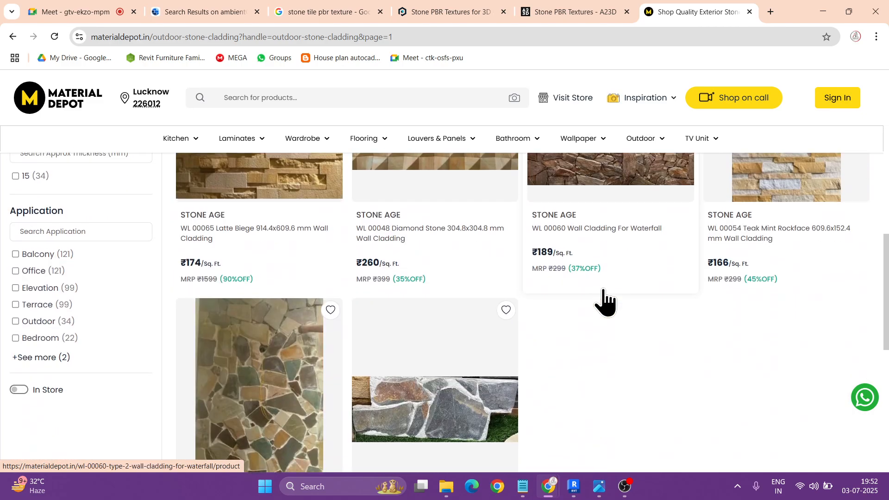
scroll(604, 289, "down", 5)
- Return to page 1 of the Stone Cladding products and open the WL 00052 Teak Natural 609.6x152.4 mm wall cladding
left_click(529, 448)
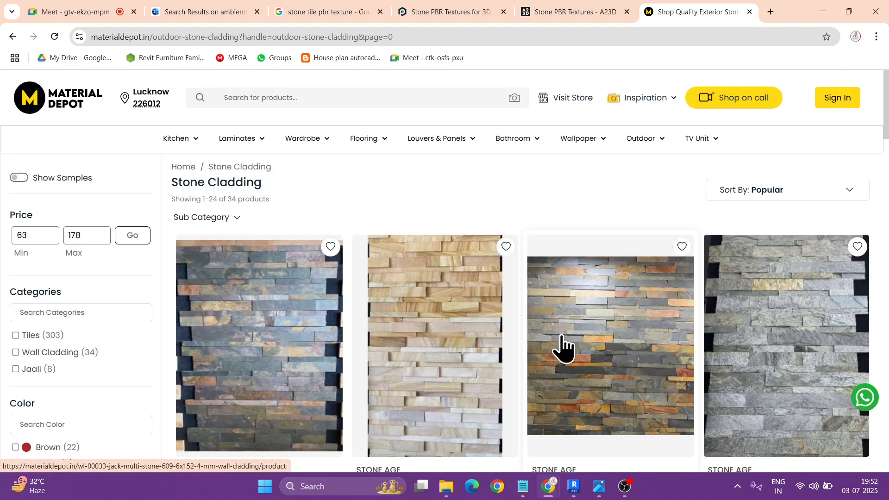
scroll(574, 320, "down", 1)
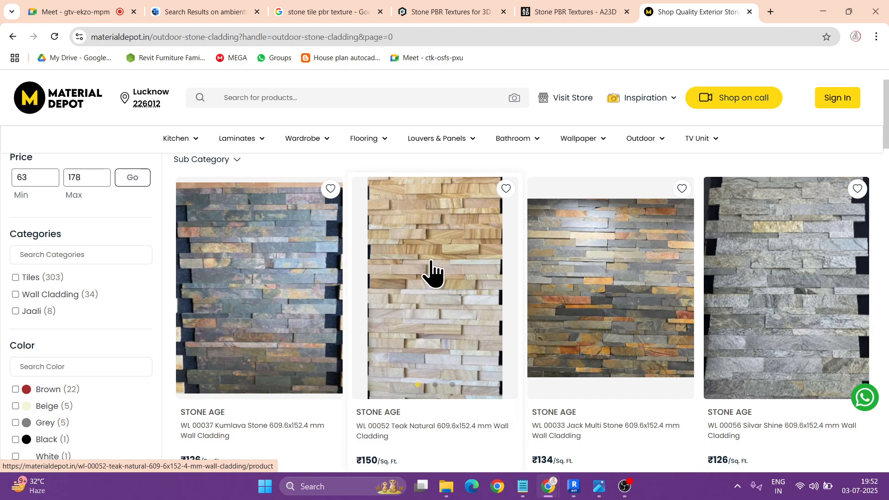
scroll(433, 273, "down", 3)
scroll(433, 274, "up", 2)
scroll(671, 342, "down", 4)
scroll(654, 341, "up", 5)
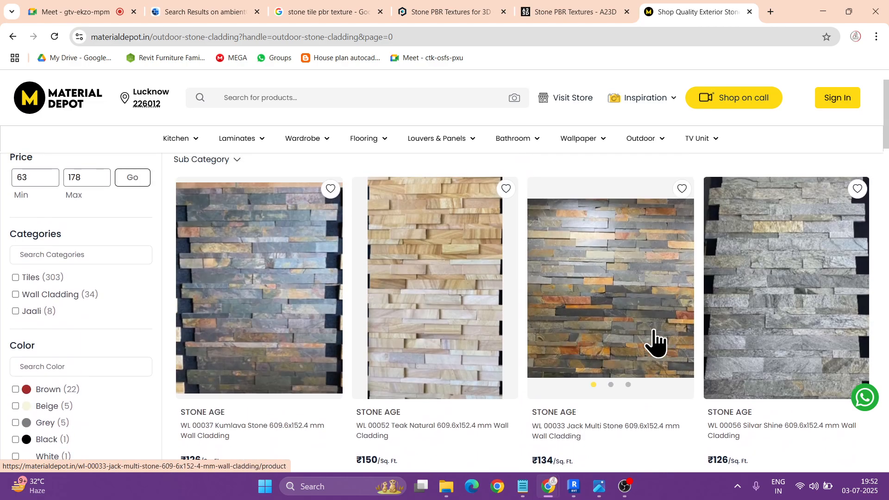
left_click(463, 291)
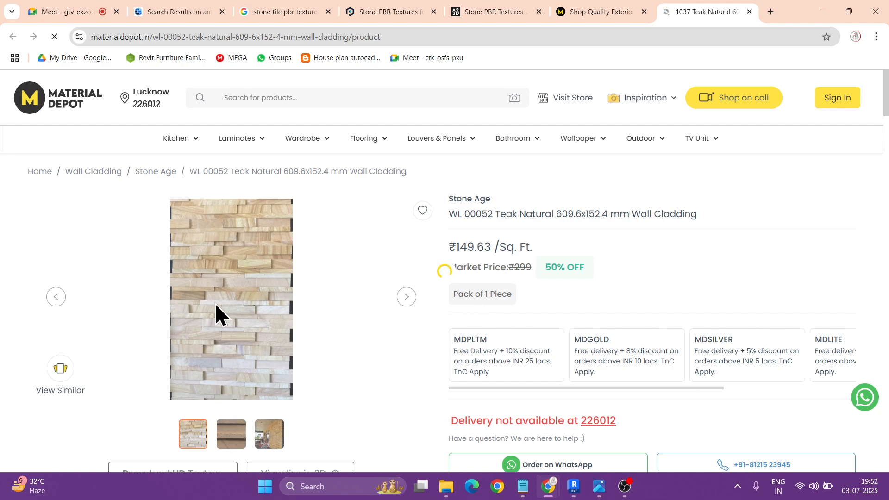
- Look through the installed-wall and close-up photos of the WL 00052 Teak Natural wall cladding
left_click(268, 427)
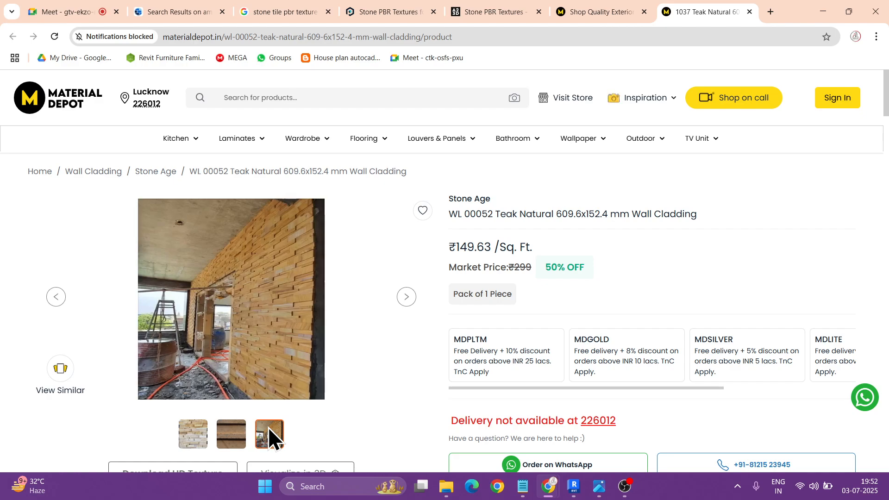
left_click(241, 435)
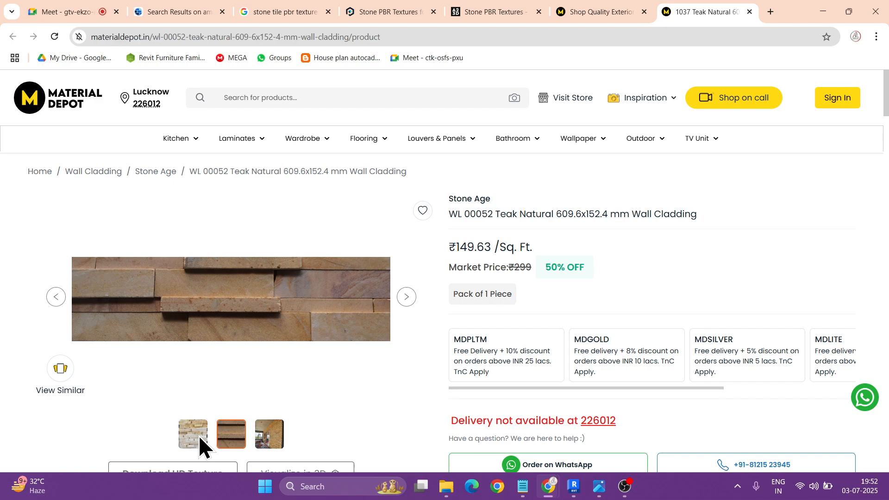
scroll(268, 306, "down", 1)
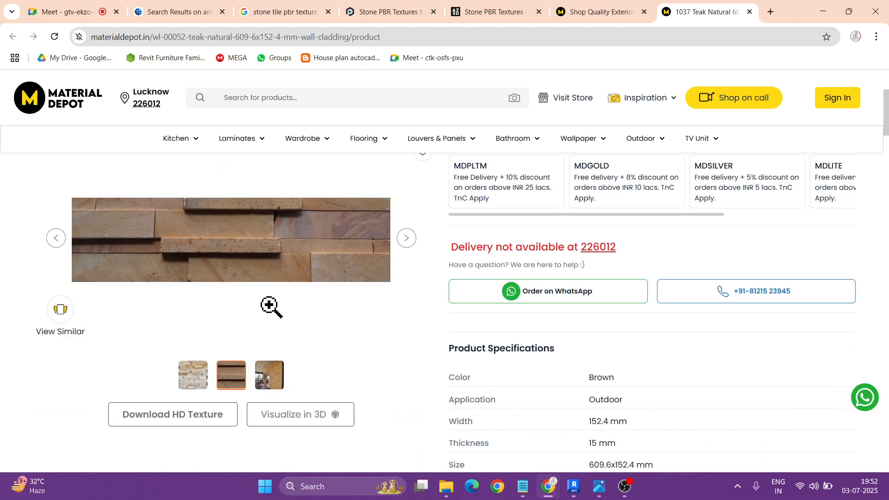
- Request the cladding's HD texture and log in with the mobile number and the OTP verification code
left_click(190, 419)
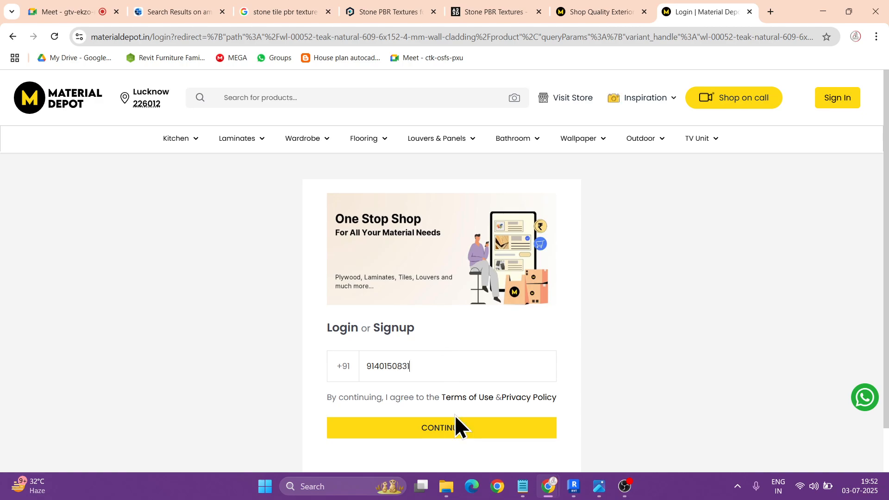
left_click(469, 431)
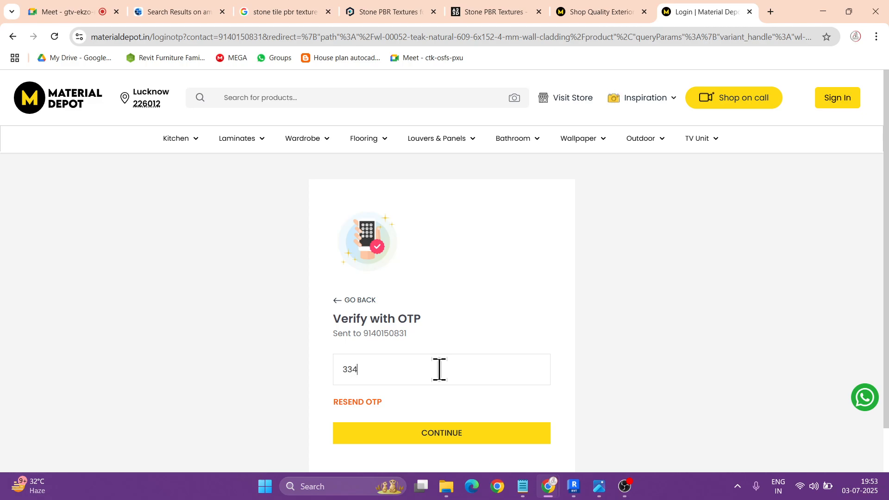
left_click(441, 432)
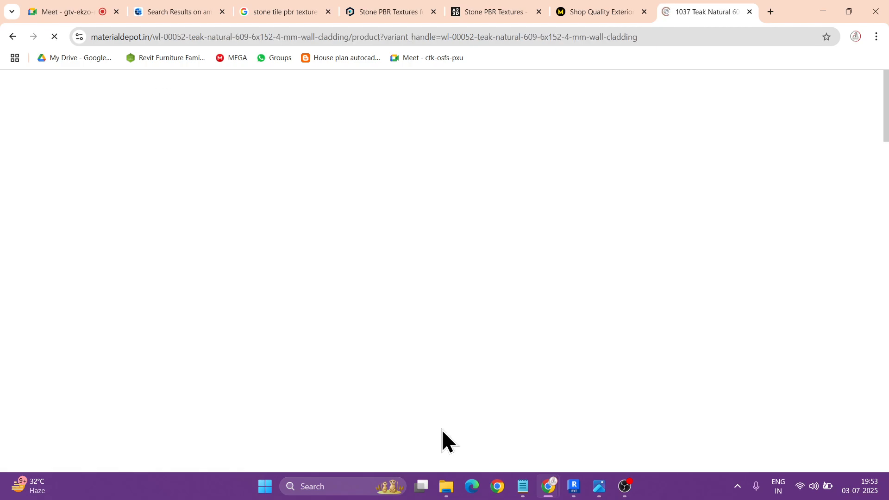
- Download the HD texture of the WL 00052 Teak Natural wall cladding and dismiss the profile-completion form
scroll(305, 340, "down", 2)
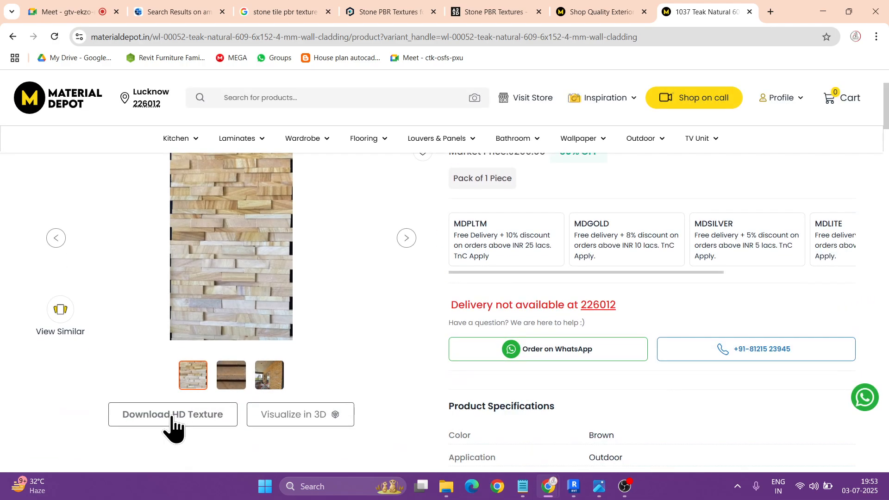
left_click(310, 422)
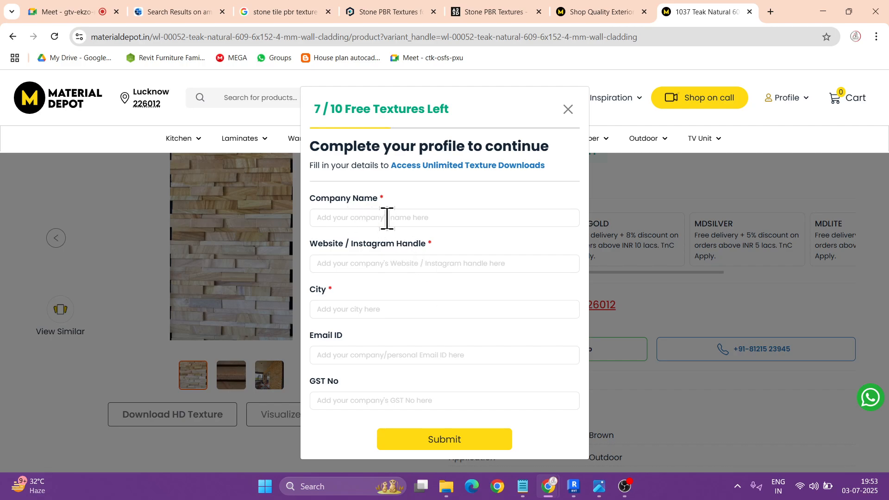
left_click(567, 109)
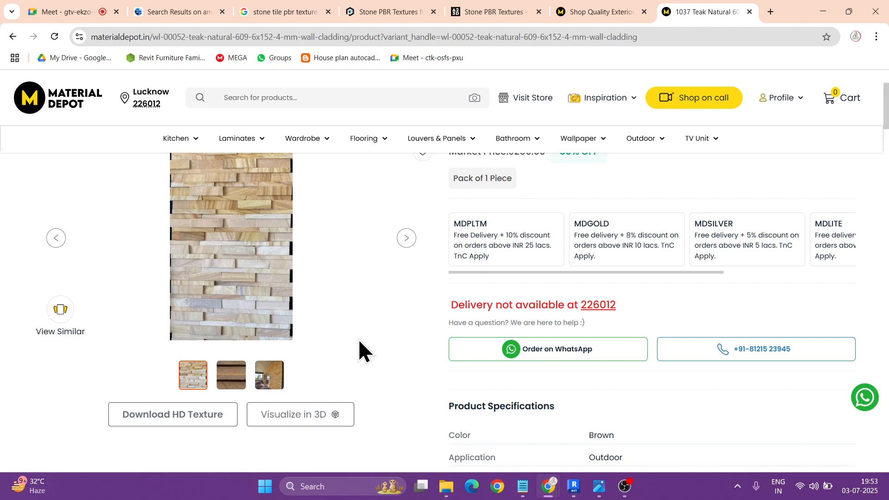
- Return to the Stone Cladding product listing and look over its claddings again
scroll(388, 293, "up", 3)
left_click(598, 12)
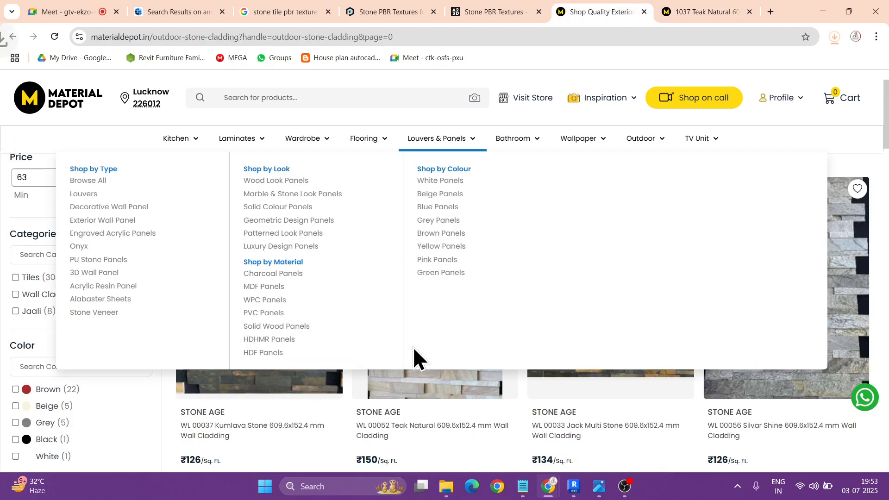
scroll(464, 361, "down", 5)
scroll(512, 349, "up", 8)
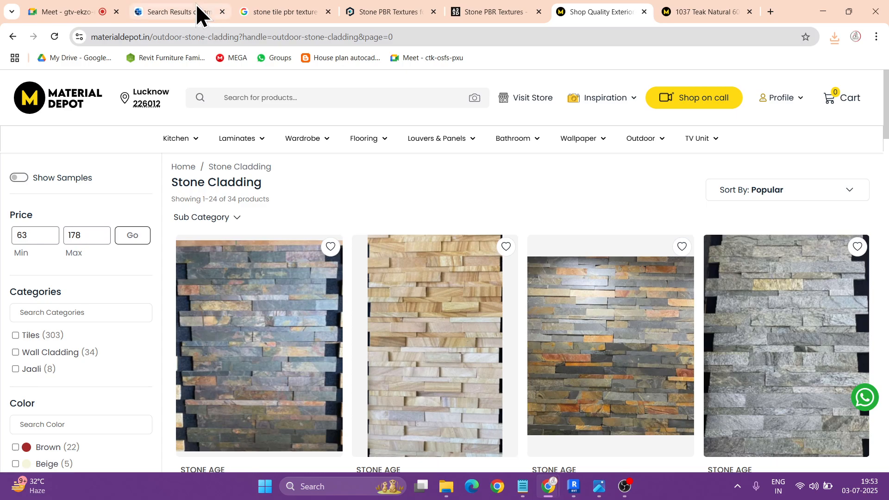
- Switch to the ambientCG site, show the Tiles category and examine its materials for a suitable stone tile texture
left_click(195, 10)
scroll(89, 253, "up", 10)
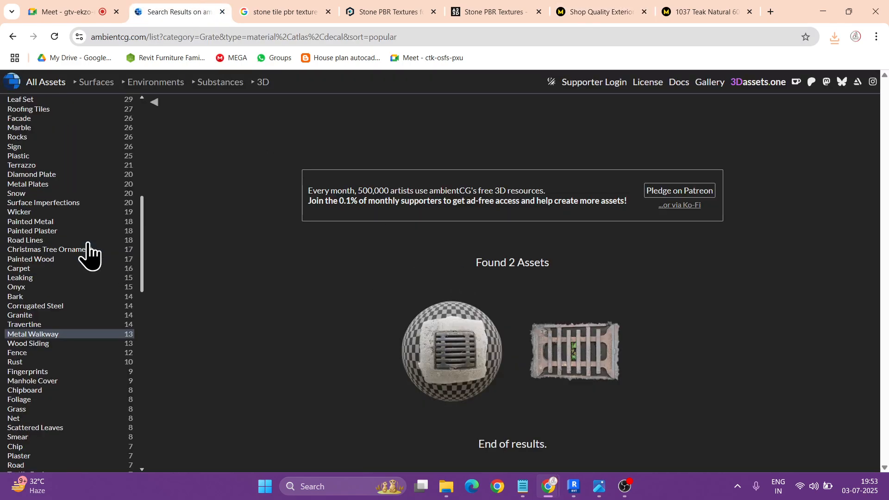
left_click(50, 287)
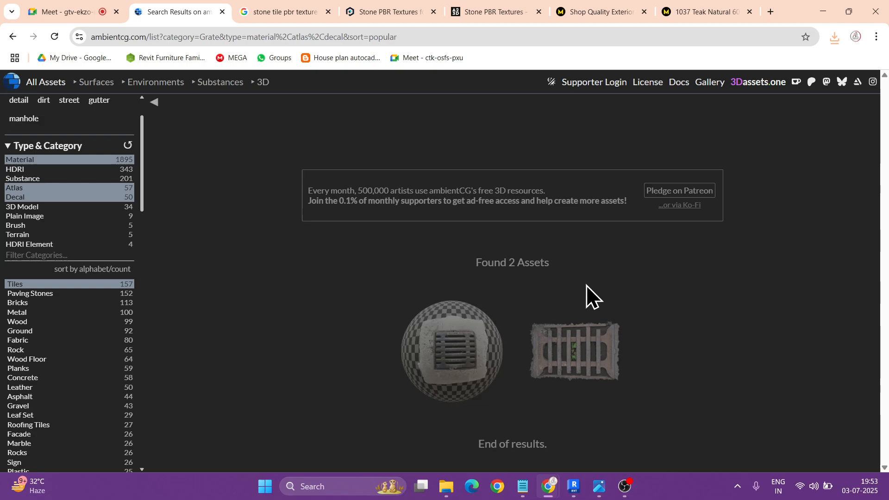
scroll(598, 296, "down", 1)
scroll(595, 287, "down", 5)
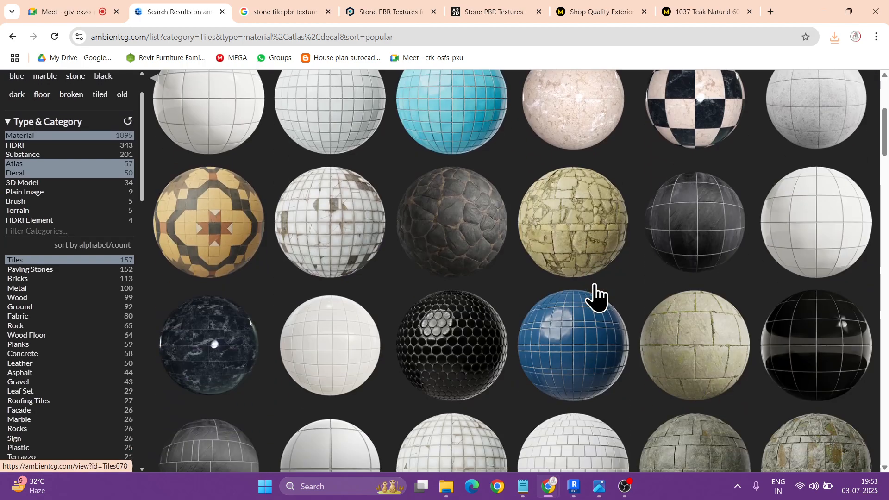
scroll(595, 286, "down", 5)
scroll(595, 287, "down", 5)
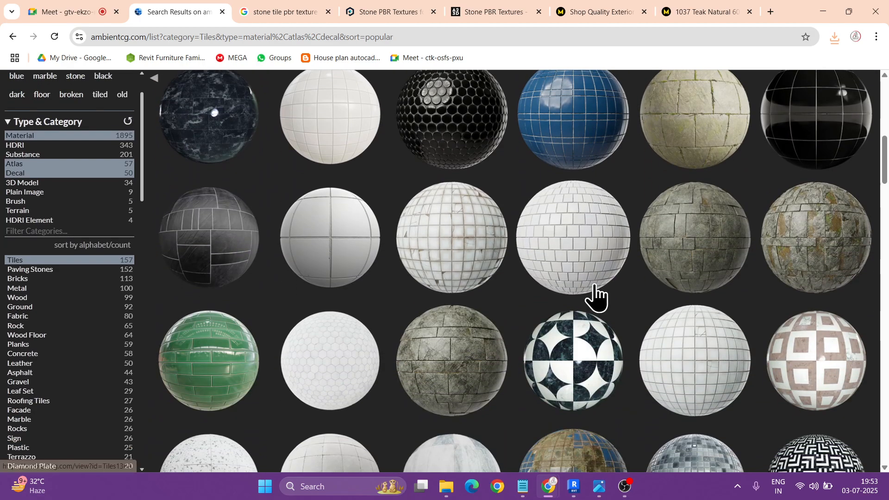
scroll(596, 298, "down", 3)
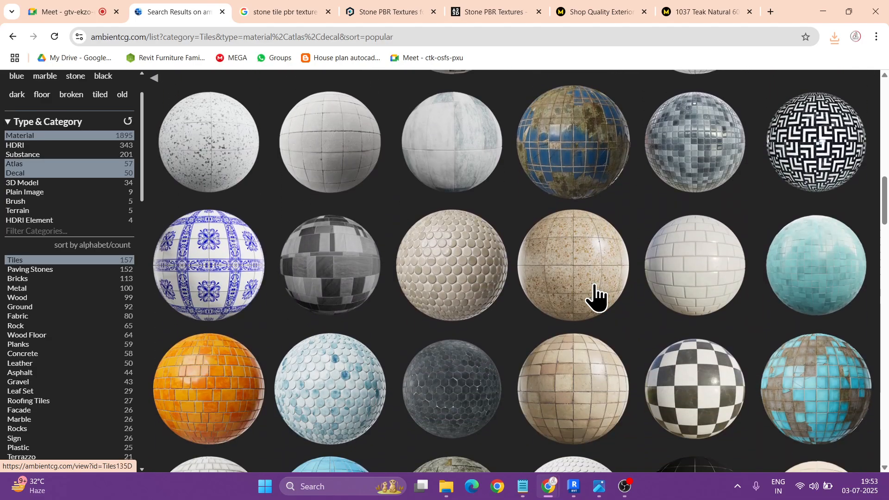
scroll(596, 298, "down", 5)
scroll(597, 297, "down", 7)
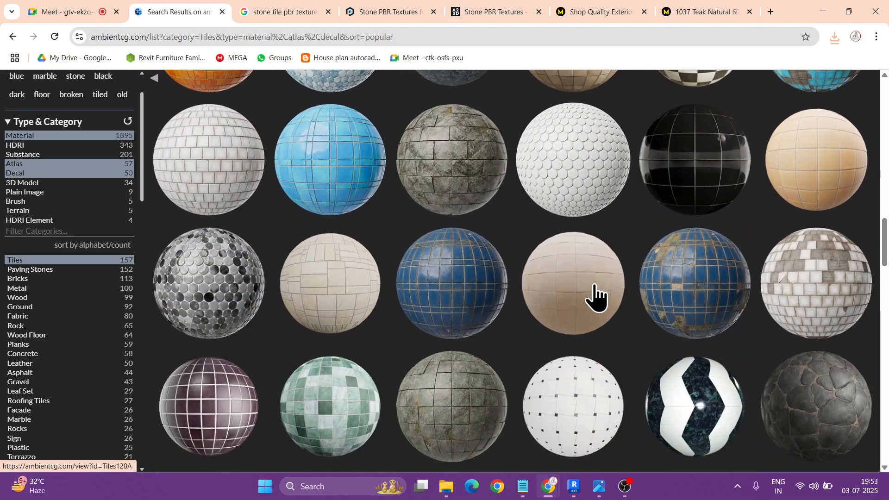
scroll(596, 298, "down", 1)
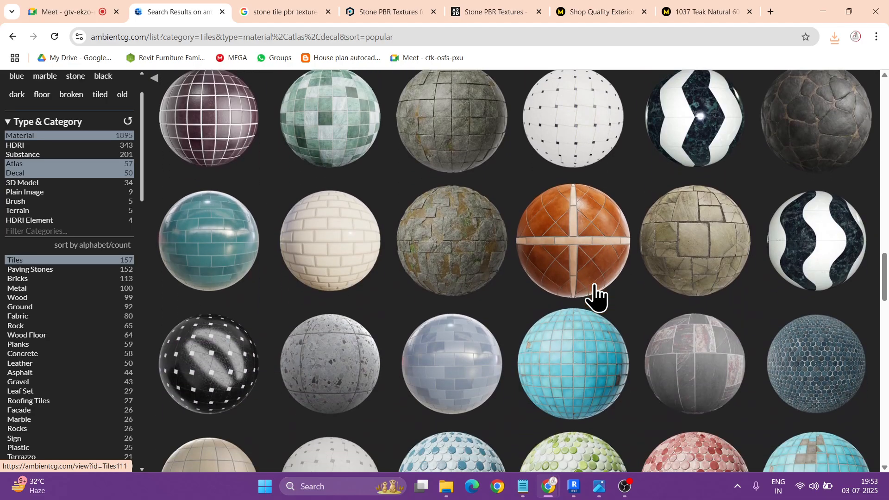
scroll(699, 254, "down", 4)
scroll(703, 251, "down", 2)
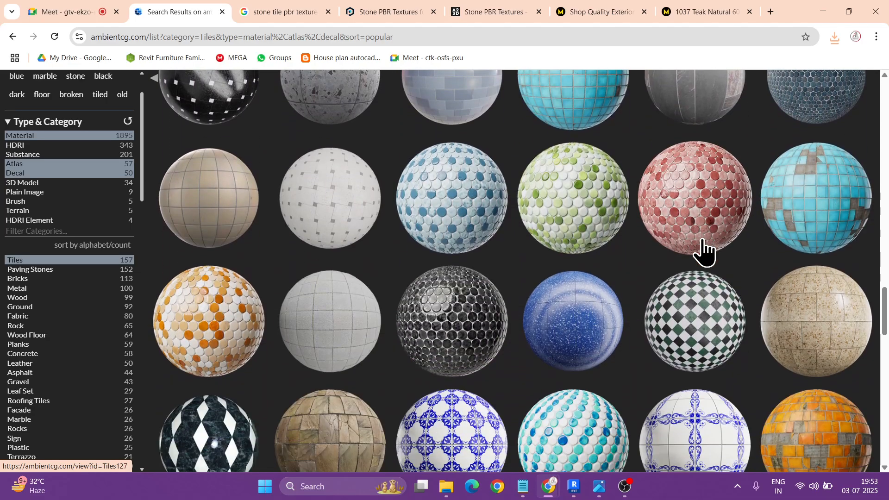
scroll(702, 252, "down", 1)
scroll(702, 251, "down", 3)
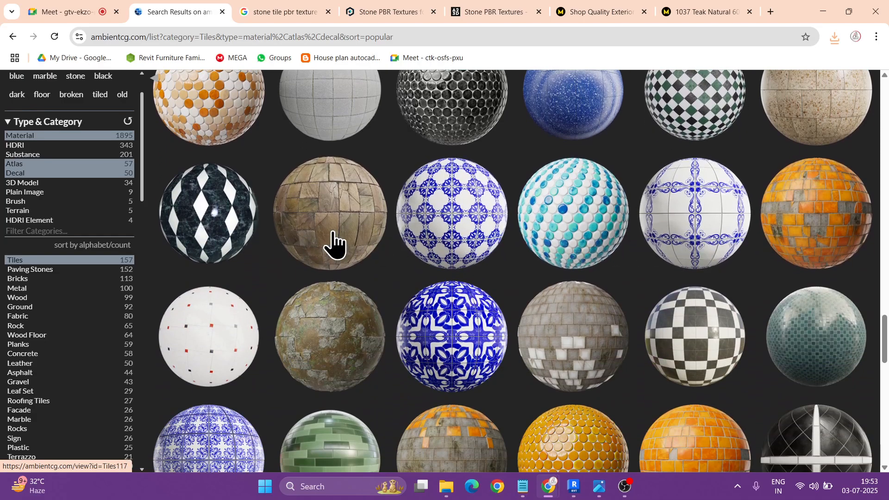
scroll(333, 225, "down", 2)
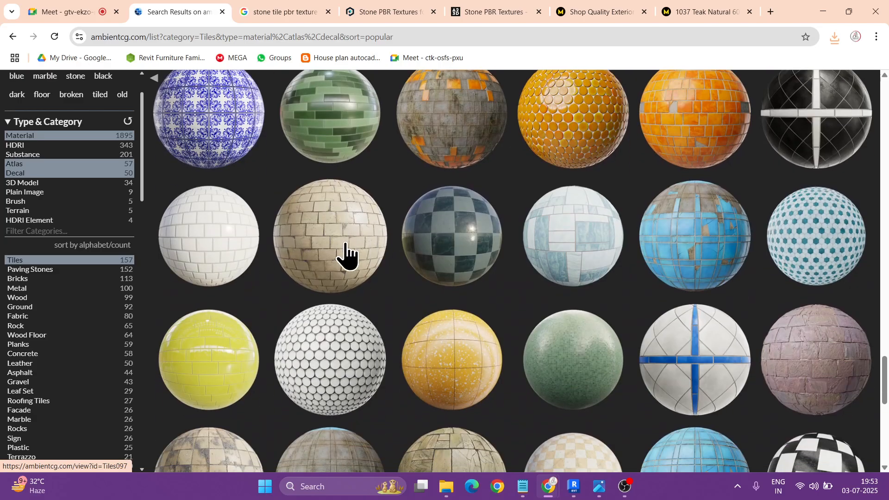
scroll(340, 253, "down", 4)
scroll(343, 254, "down", 3)
scroll(346, 254, "down", 1)
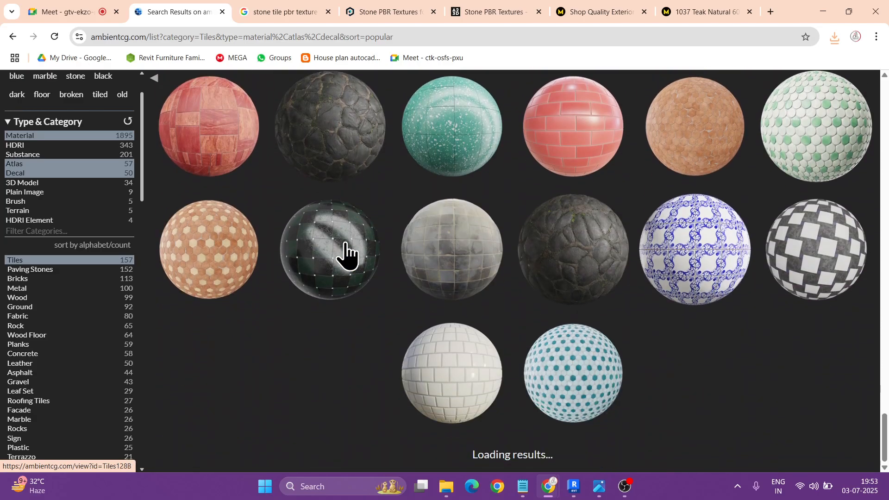
- Show the Paving Stones category and examine its materials for a wall cladding texture
left_click(54, 262)
left_click(51, 294)
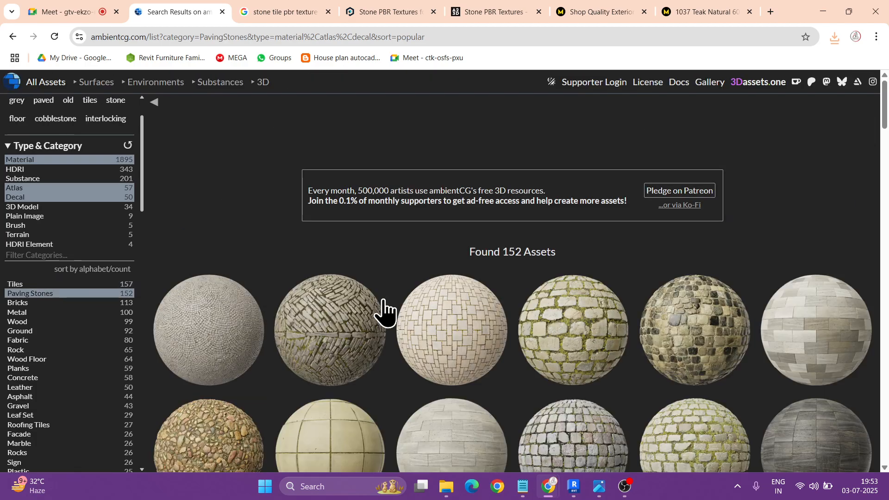
scroll(463, 315, "down", 5)
scroll(505, 309, "down", 5)
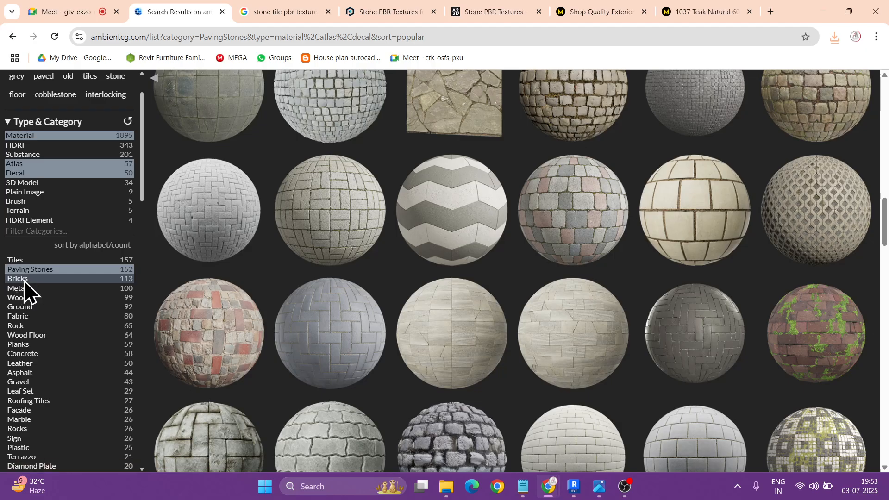
- Show the Bricks category and examine all its materials for a stacked-stone cladding texture
left_click(23, 279)
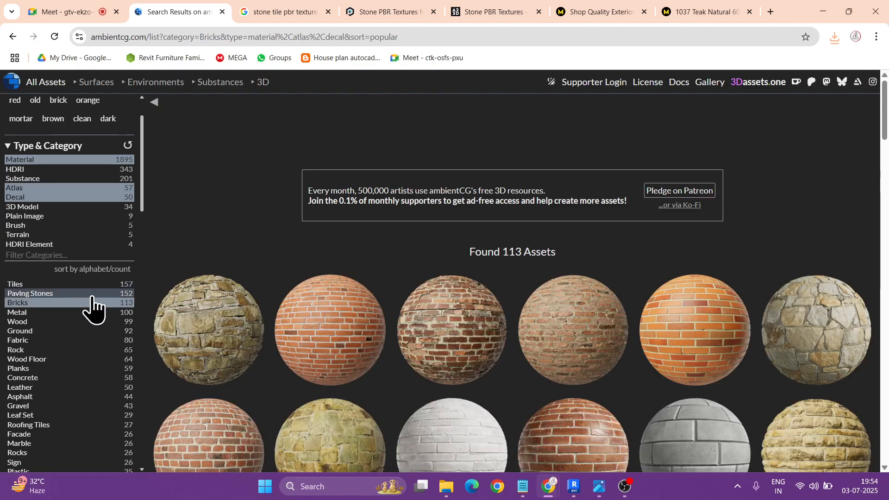
scroll(596, 304, "down", 5)
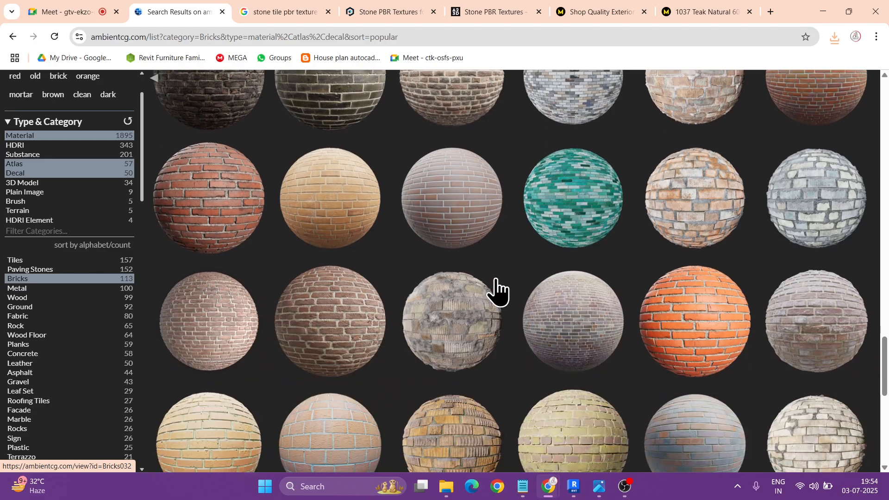
scroll(497, 292, "down", 2)
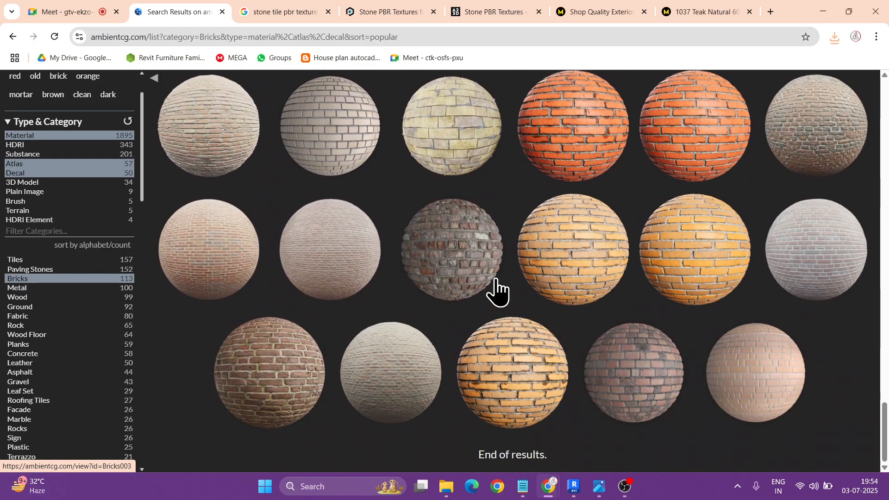
scroll(497, 292, "up", 15)
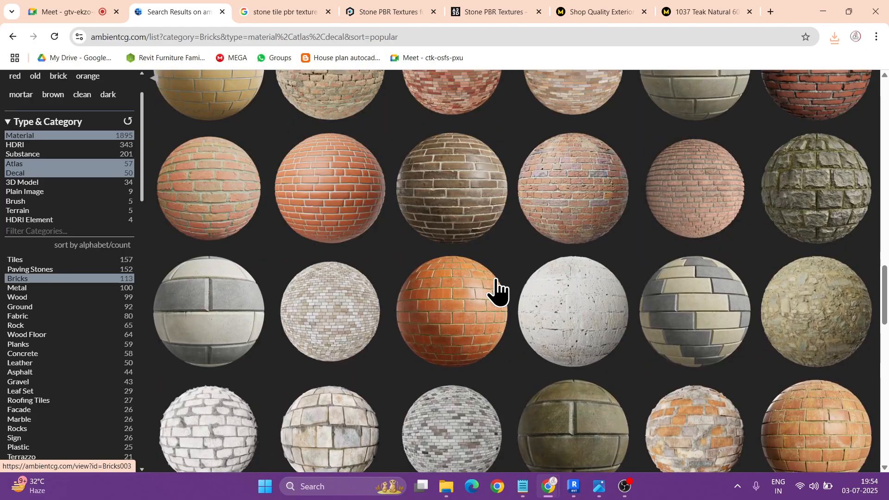
scroll(497, 292, "up", 10)
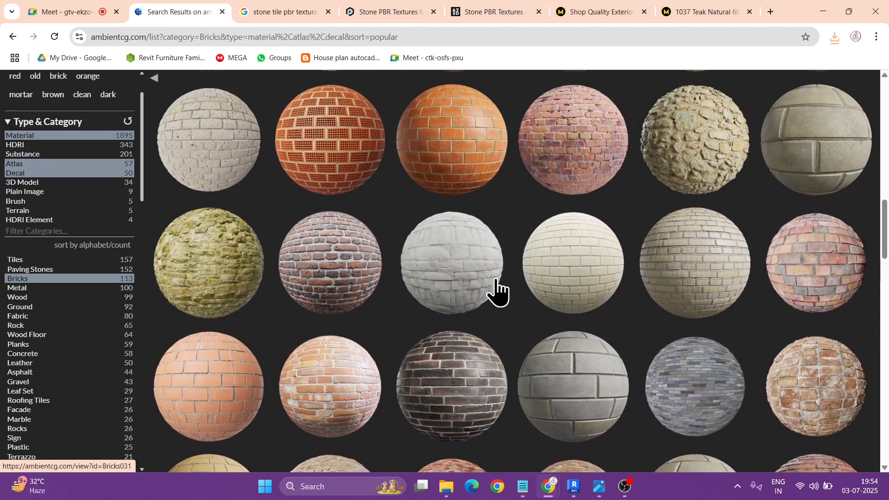
scroll(497, 292, "up", 4)
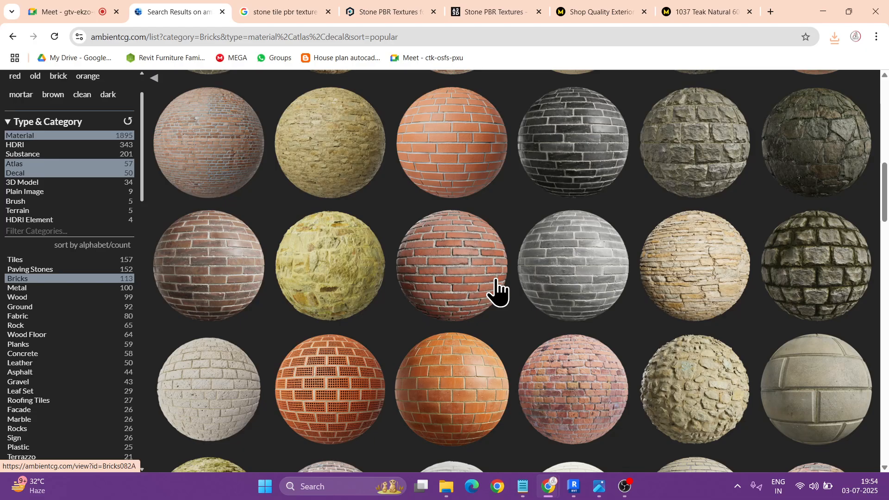
scroll(693, 330, "up", 5)
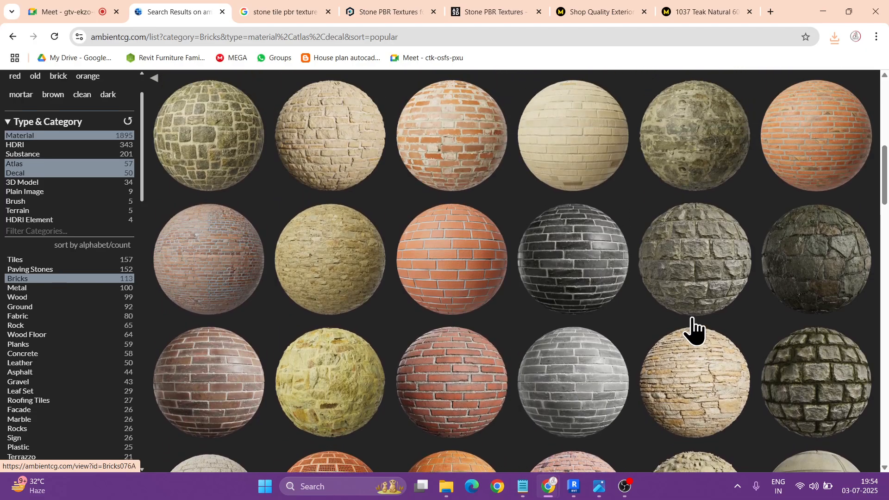
scroll(693, 330, "up", 3)
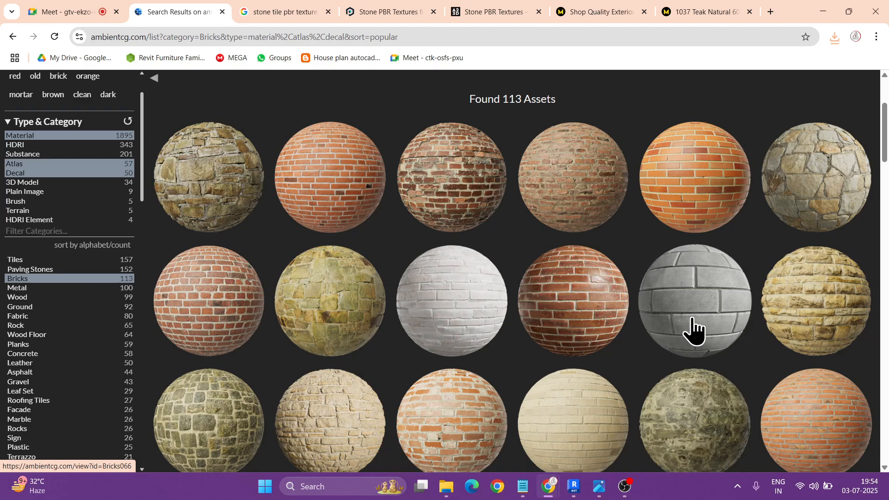
- Open the beige stacked-stone material Bricks 083, download its 4K-JPG maps and return to the Bricks listing
scroll(691, 328, "down", 7)
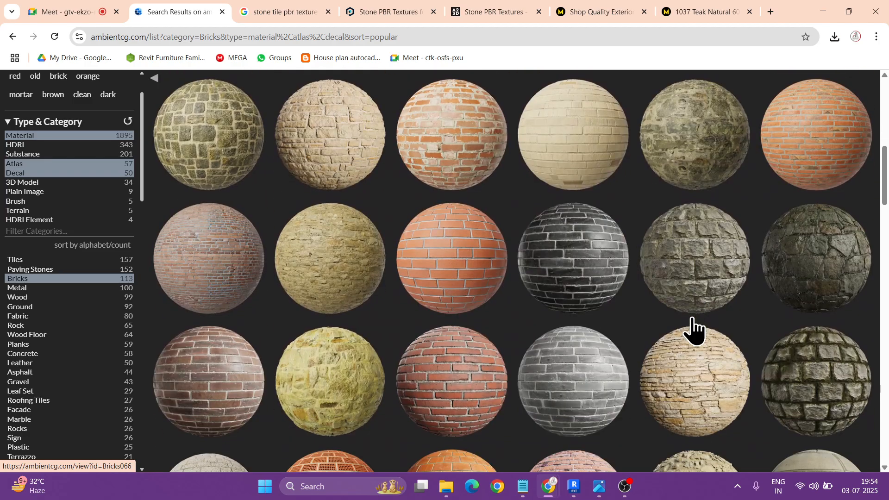
left_click(700, 380)
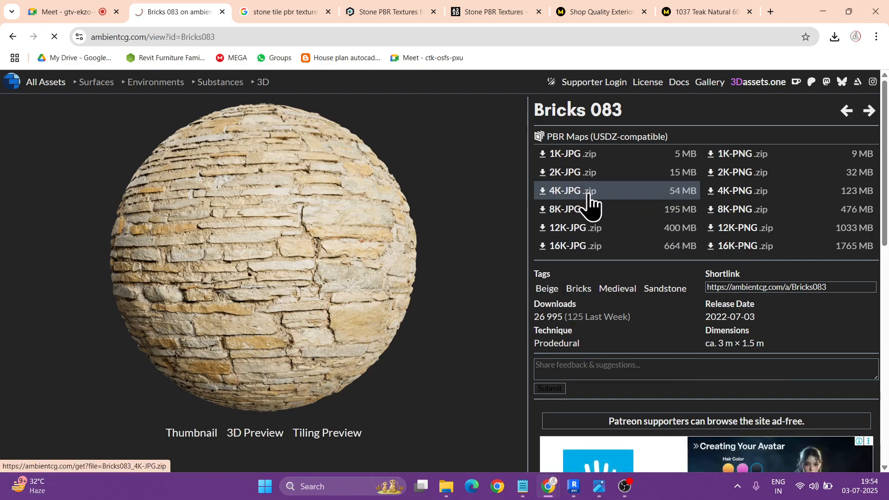
left_click(13, 37)
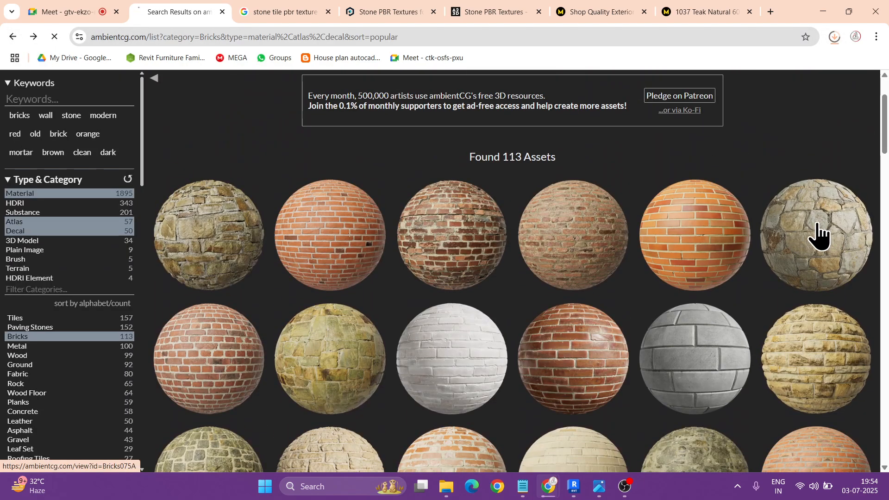
- Open the irregular beige stone material Bricks 075 A, download its 4K-JPG maps and return to the Bricks listing
left_click(818, 237)
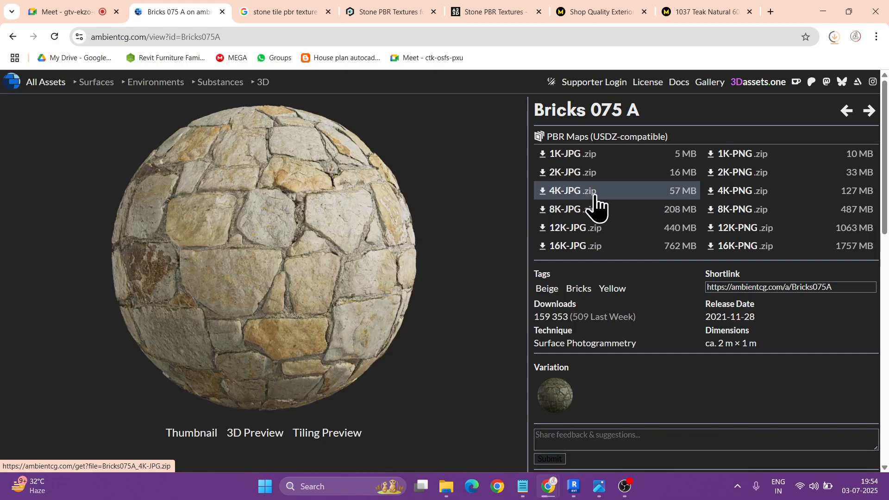
left_click(594, 195)
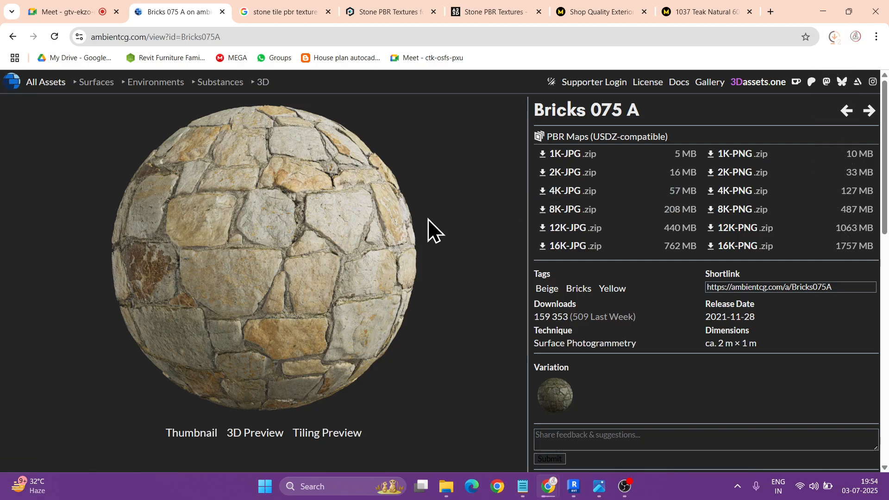
left_click(12, 36)
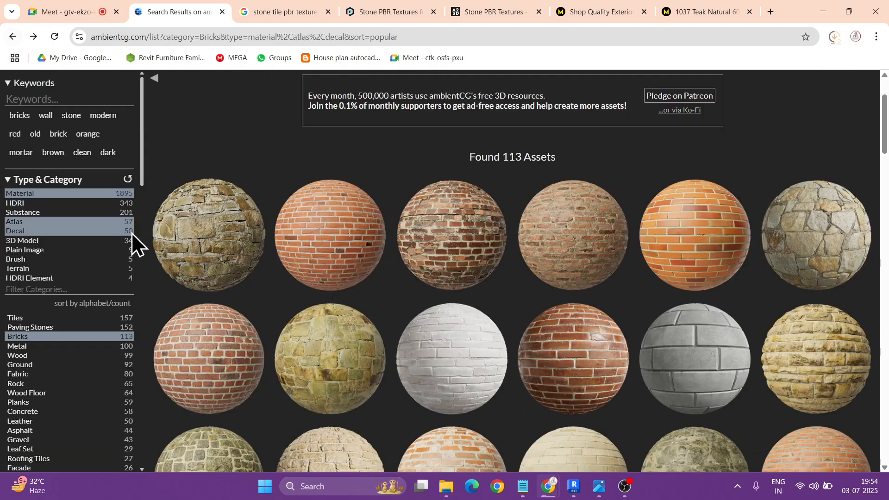
- Show the Marble category, download the 4K-JPG maps of the black Marble 016 material and return to the Marble listing
scroll(56, 398, "down", 2)
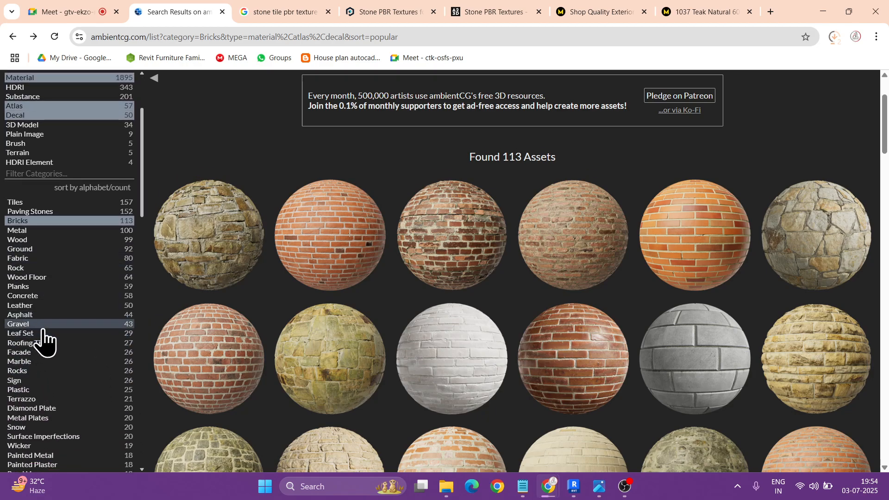
left_click(32, 362)
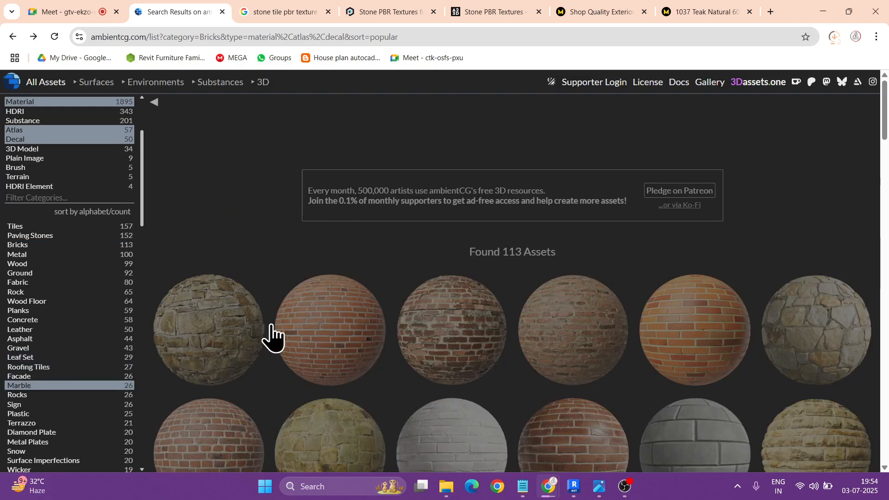
scroll(569, 290, "down", 3)
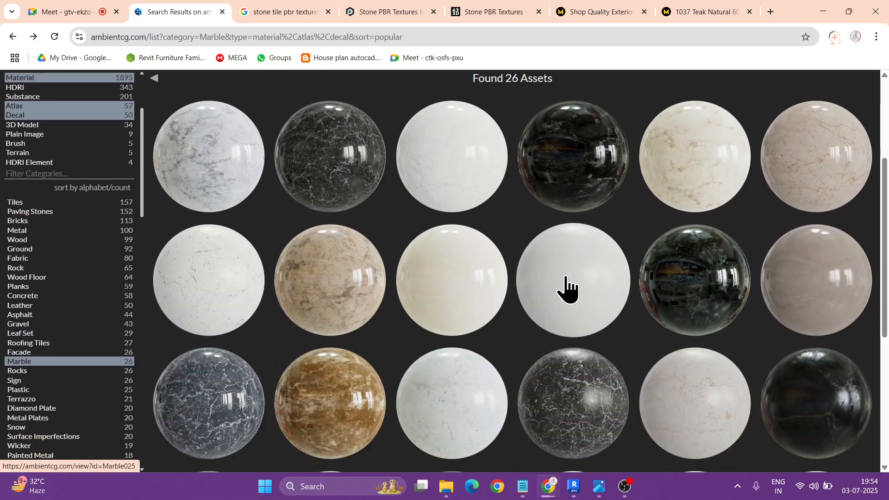
left_click(320, 171)
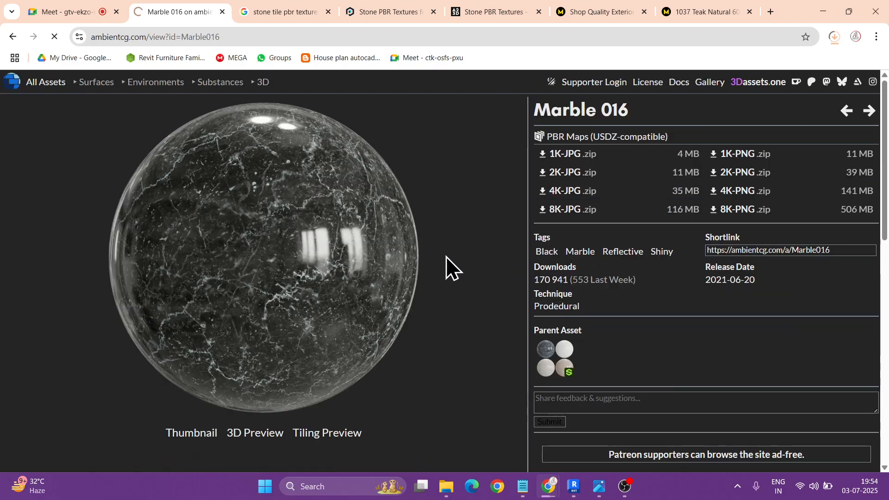
left_click(12, 36)
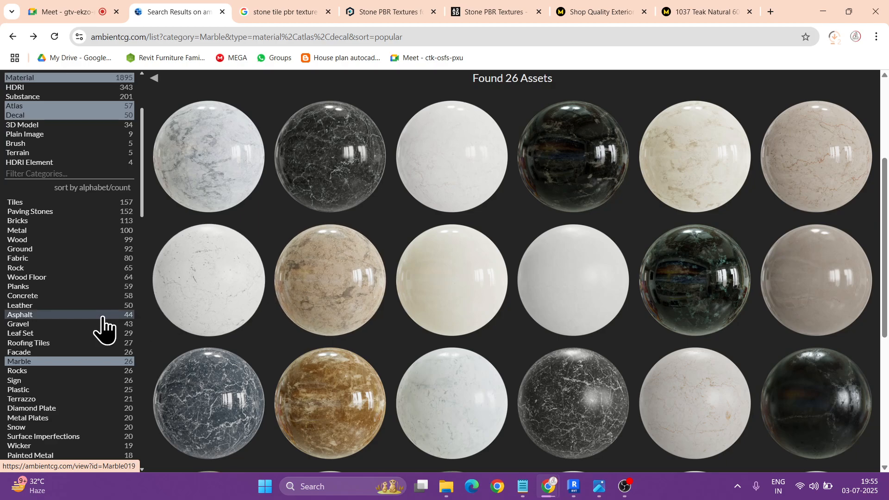
- Look through the material categories beyond Marble and show the Tactile Paving category
scroll(63, 335, "down", 1)
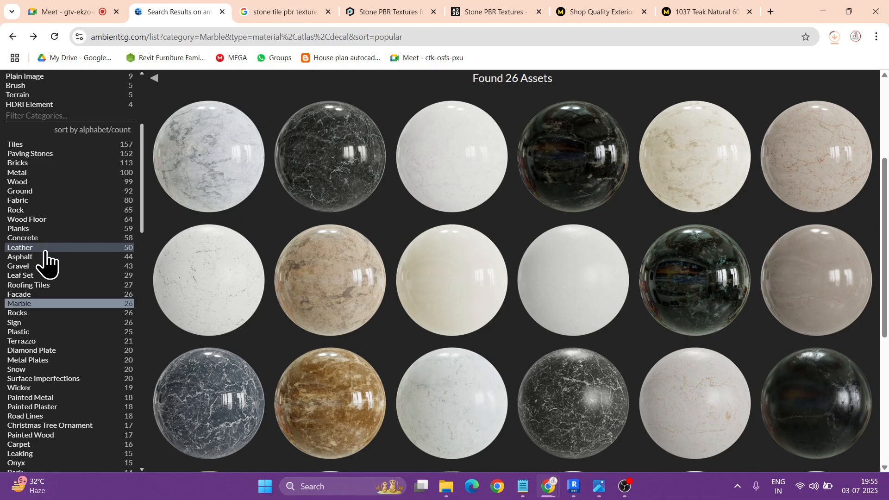
scroll(44, 363, "down", 1)
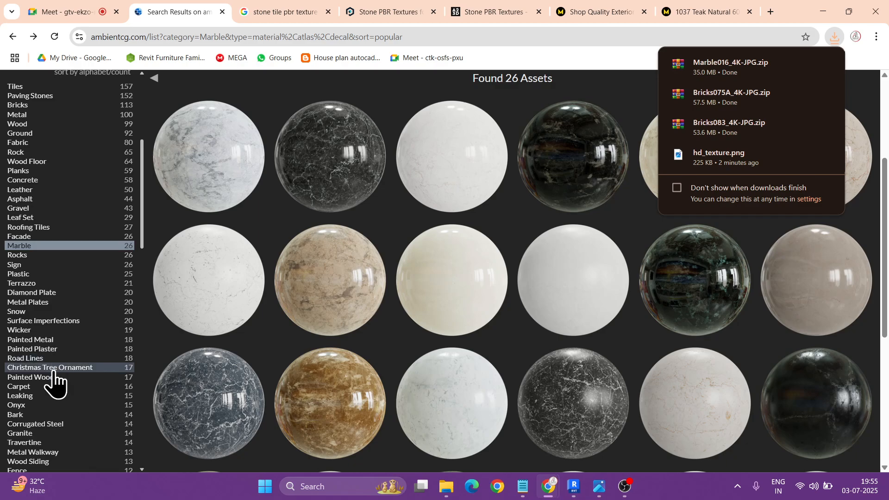
scroll(55, 407, "down", 1)
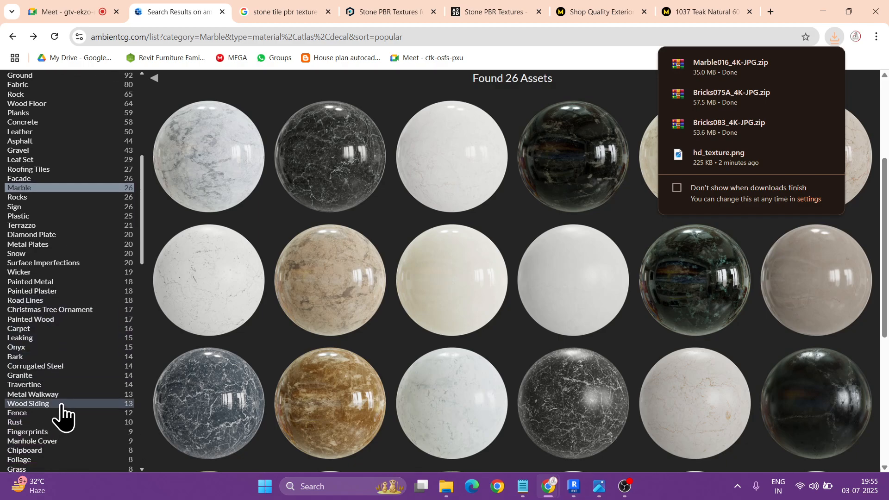
scroll(62, 416, "down", 1)
scroll(60, 380, "down", 1)
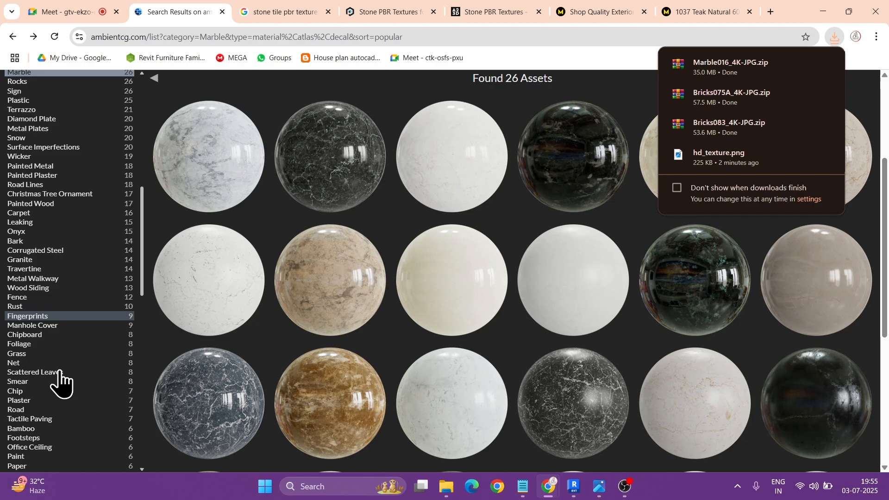
scroll(60, 379, "down", 1)
left_click(60, 364)
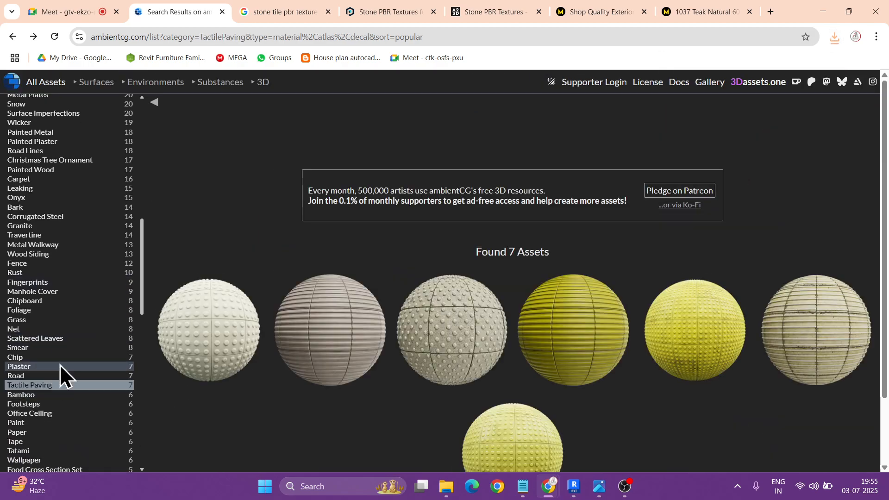
- Examine the remaining entries of the category list for another suitable stone category
scroll(60, 371, "down", 2)
scroll(61, 373, "down", 1)
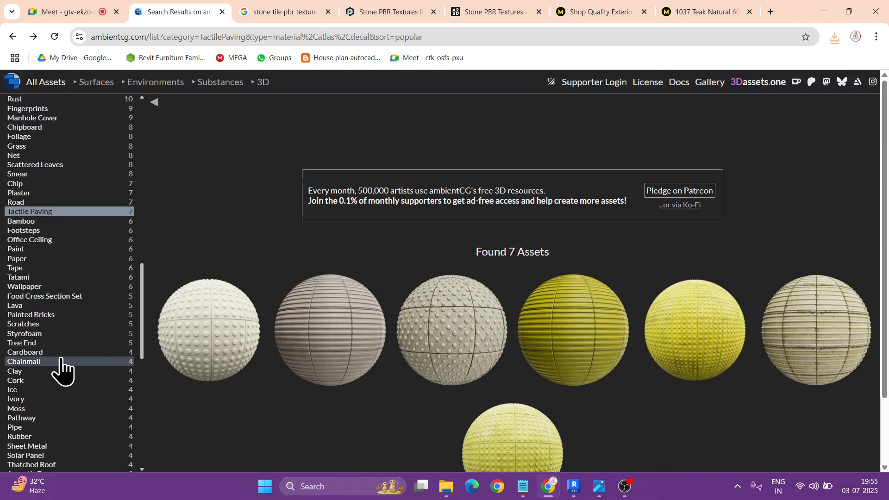
scroll(61, 370, "down", 1)
scroll(40, 414, "down", 1)
scroll(40, 417, "down", 1)
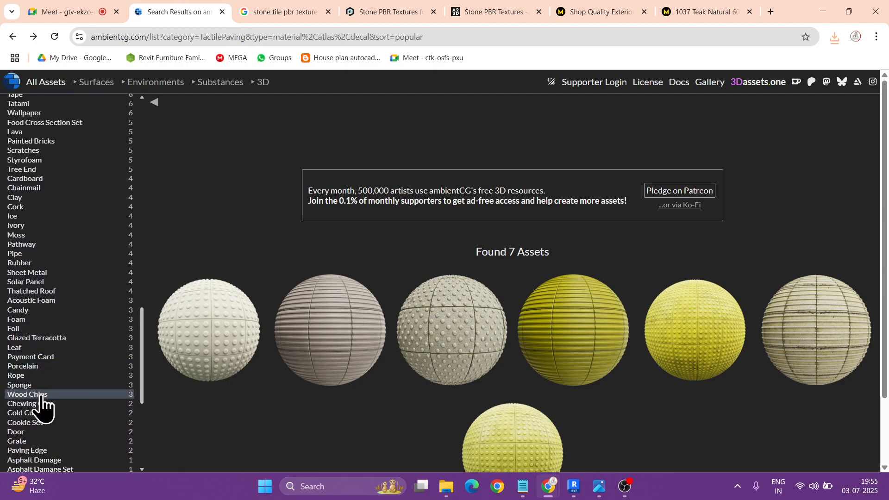
scroll(43, 419, "down", 1)
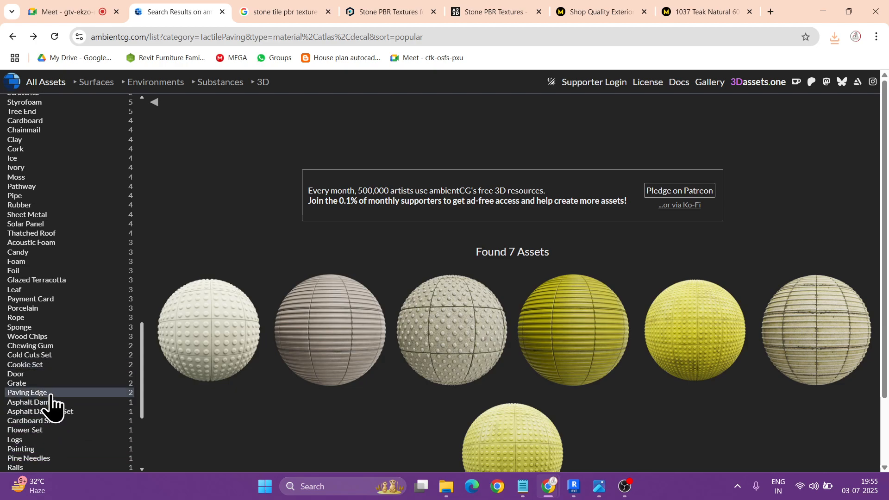
scroll(65, 424, "down", 1)
scroll(67, 425, "down", 1)
scroll(69, 424, "up", 15)
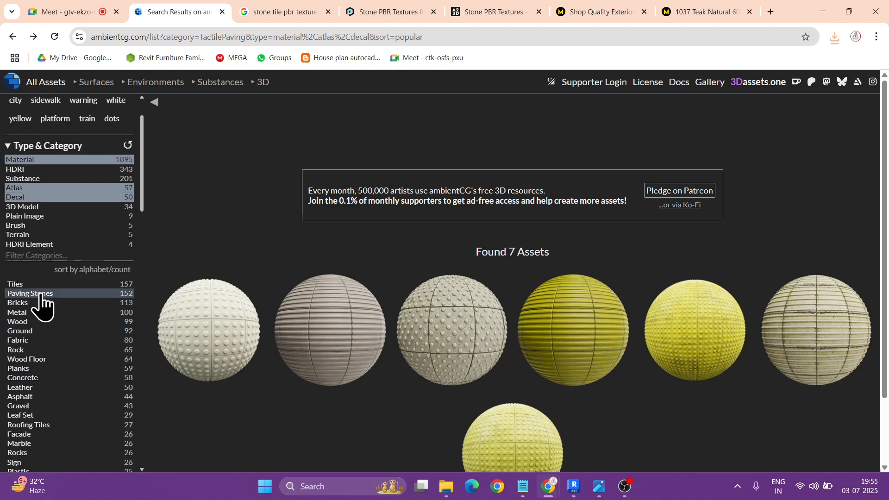
- Show the Paving Stones category again and examine its materials for a light rectangular stone texture
left_click(43, 295)
scroll(559, 234, "down", 4)
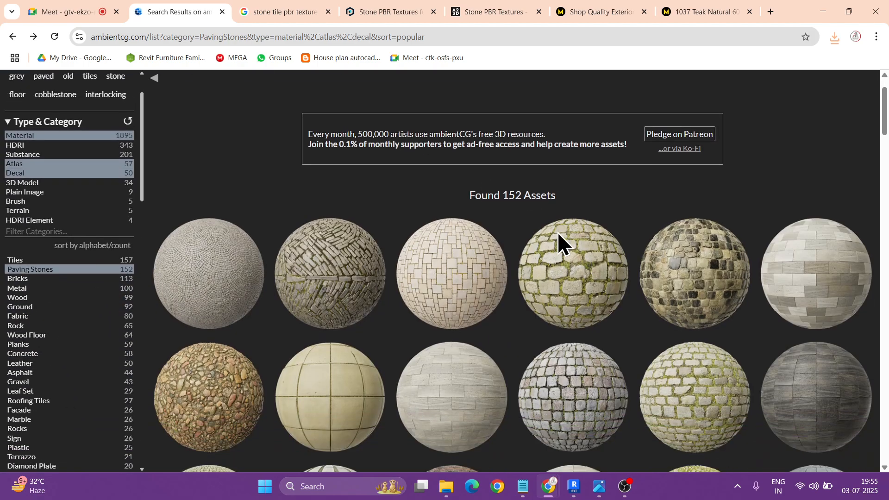
scroll(474, 264, "down", 3)
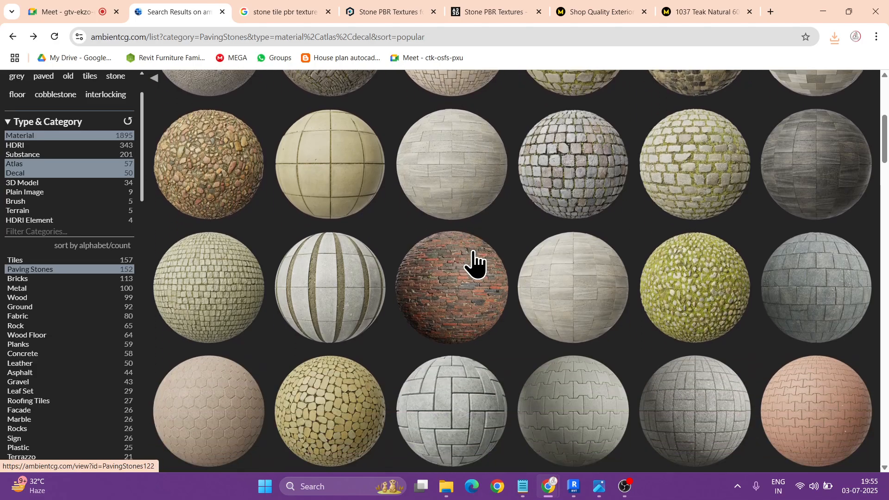
scroll(474, 264, "down", 3)
scroll(475, 264, "down", 3)
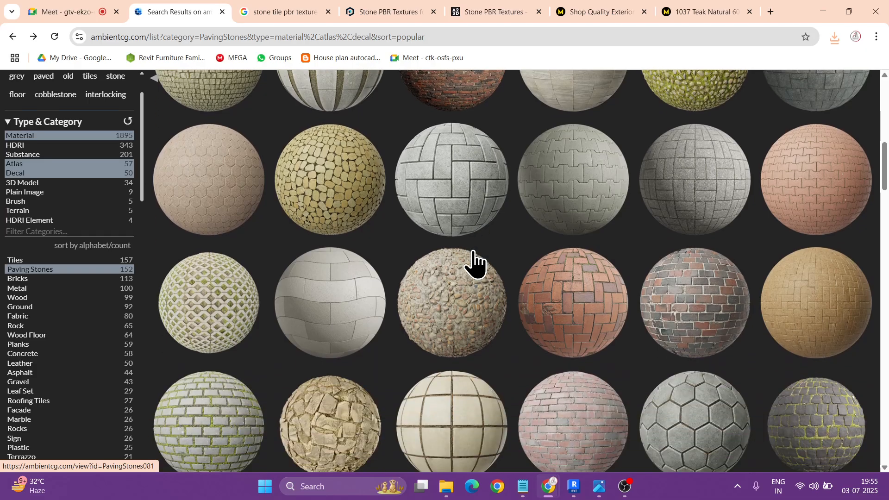
scroll(475, 264, "down", 8)
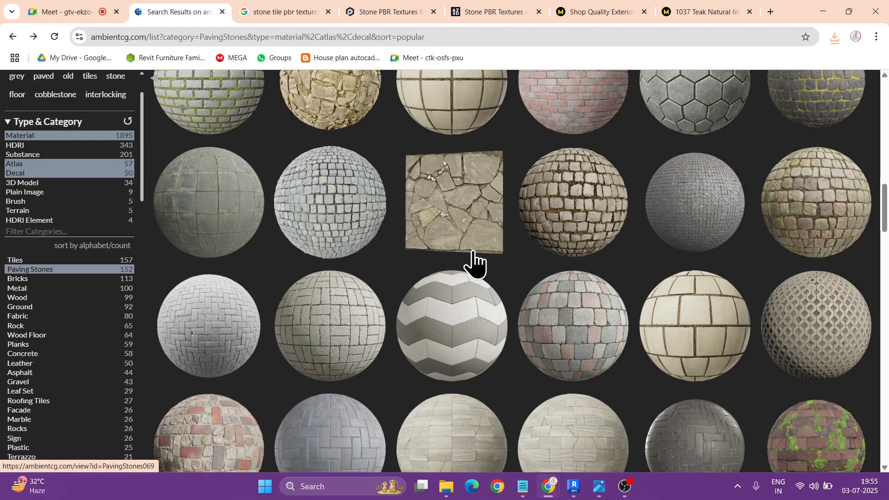
scroll(475, 264, "down", 3)
scroll(475, 265, "down", 3)
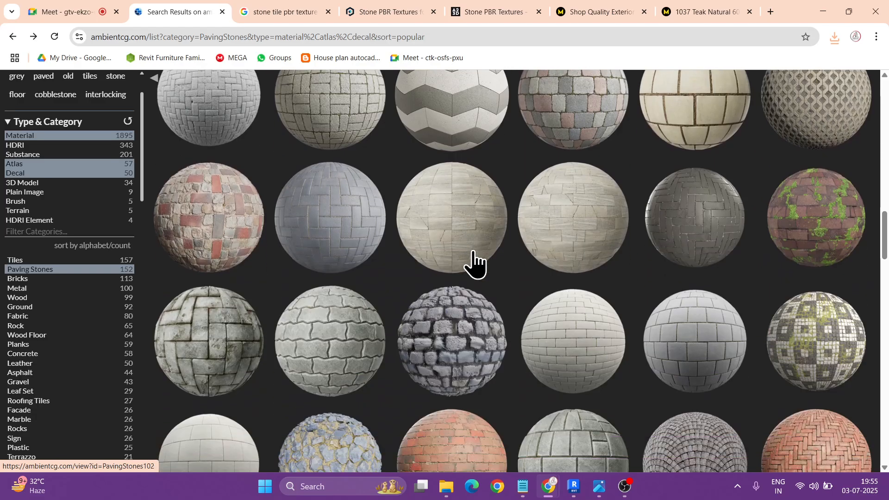
scroll(475, 264, "down", 3)
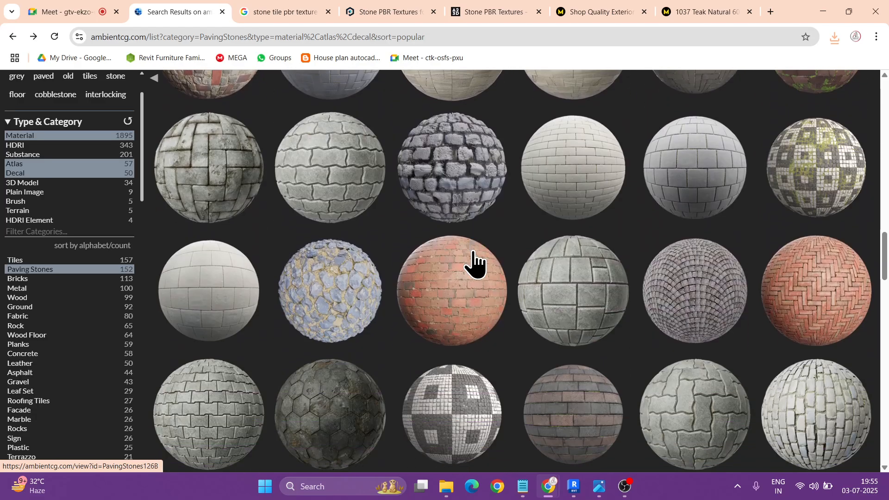
- View the light grey Paving Stones 029 material, return to the listing and examine the remaining paving materials
left_click(224, 278)
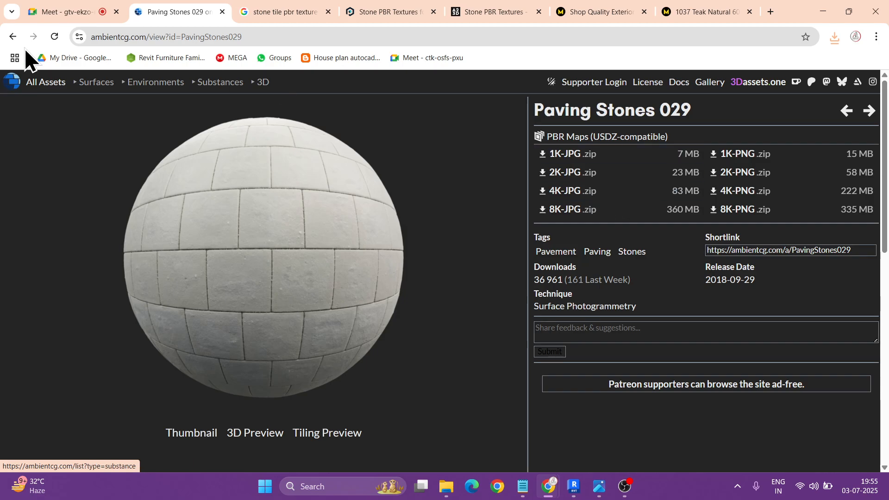
left_click(12, 36)
scroll(486, 315, "down", 2)
scroll(486, 315, "down", 6)
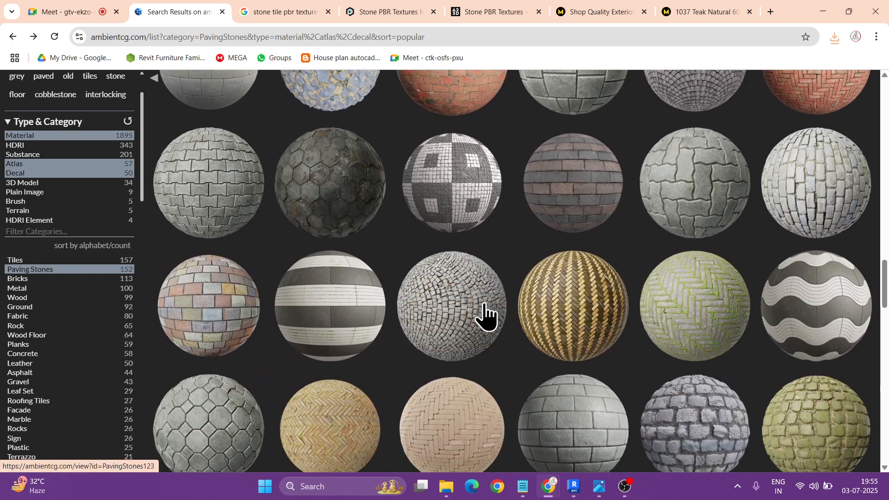
scroll(464, 311, "down", 1)
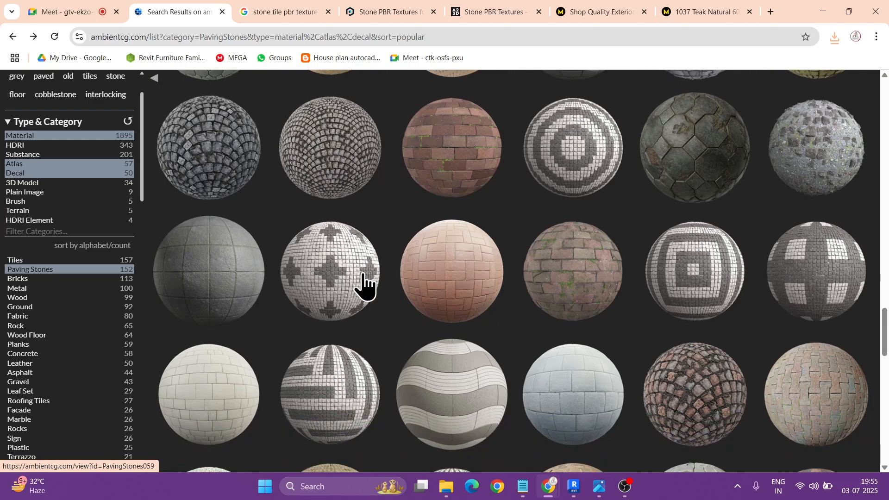
scroll(213, 264, "down", 2)
scroll(214, 264, "down", 6)
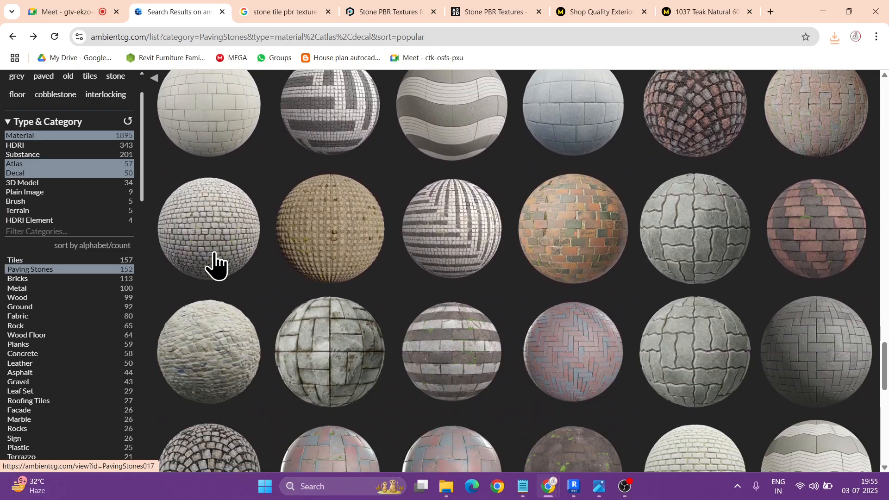
scroll(214, 254, "down", 5)
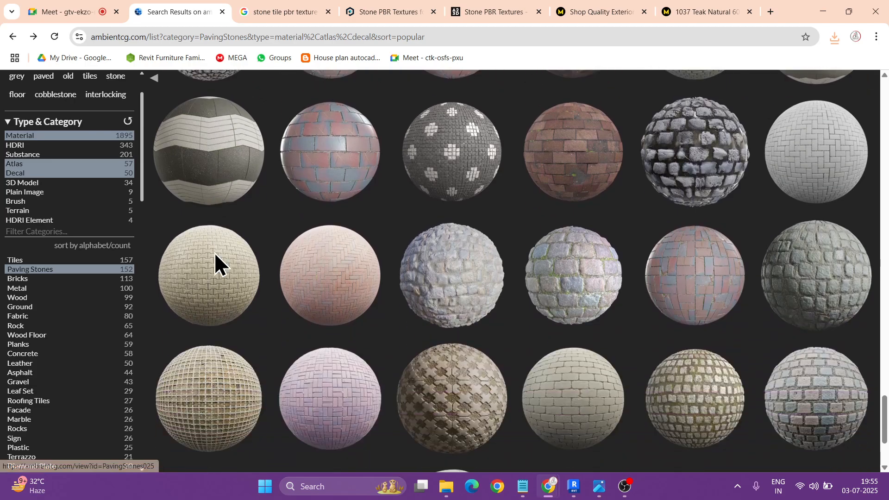
scroll(214, 264, "down", 10)
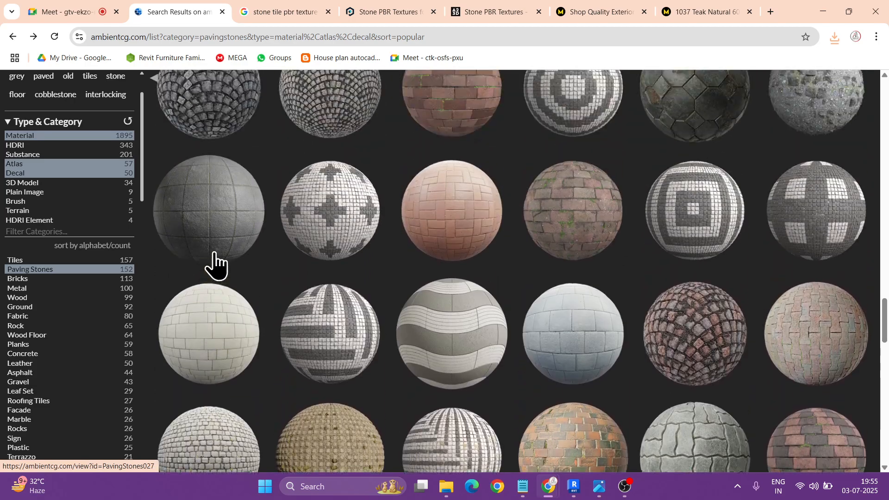
- Reopen the light grey Paving Stones 029 material and download its 4K-JPG maps
scroll(214, 260, "up", 4)
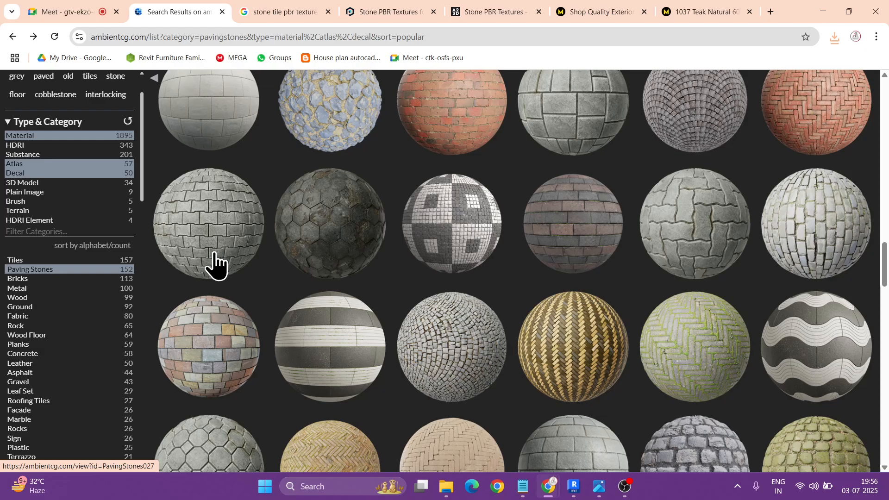
left_click(214, 257)
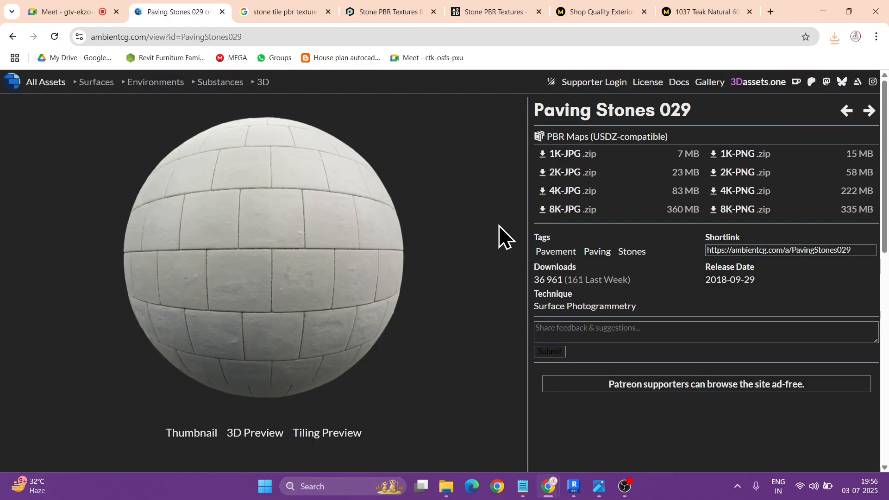
left_click(585, 191)
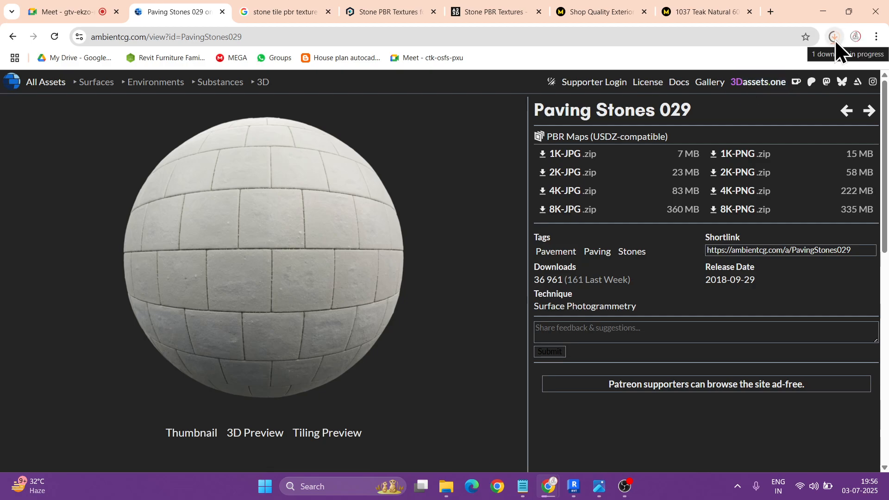
- Check the texture downloads in the full download history and return to the Paving Stones 029 page
left_click(835, 39)
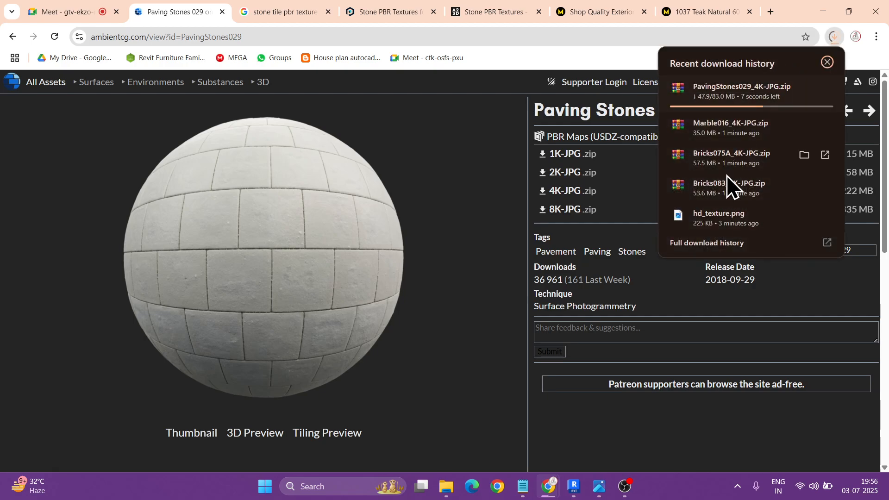
left_click(725, 241)
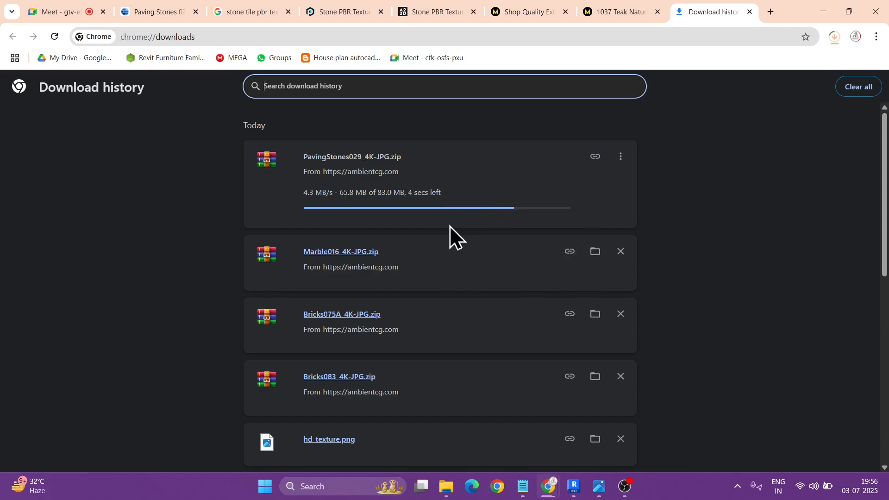
left_click(160, 12)
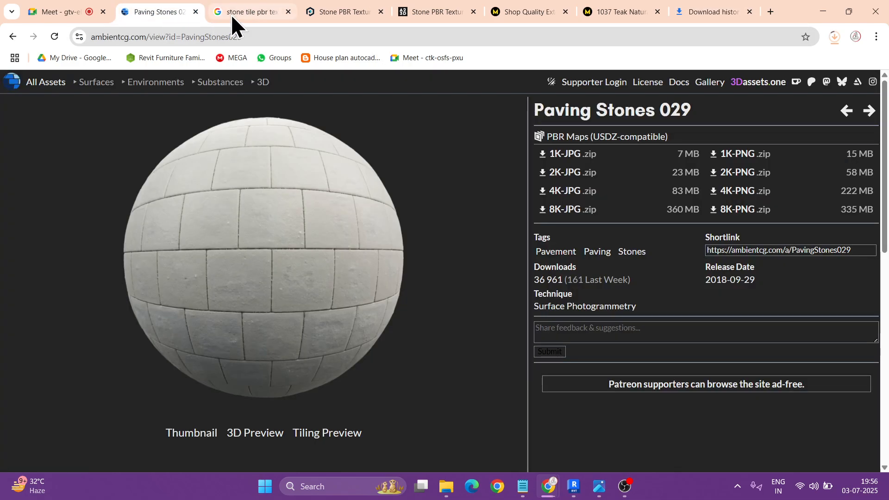
- Close the search results and the first stone texture page, and examine the Stone Cladding textures on A23D
left_click(232, 14)
left_click(289, 12)
left_click(289, 12)
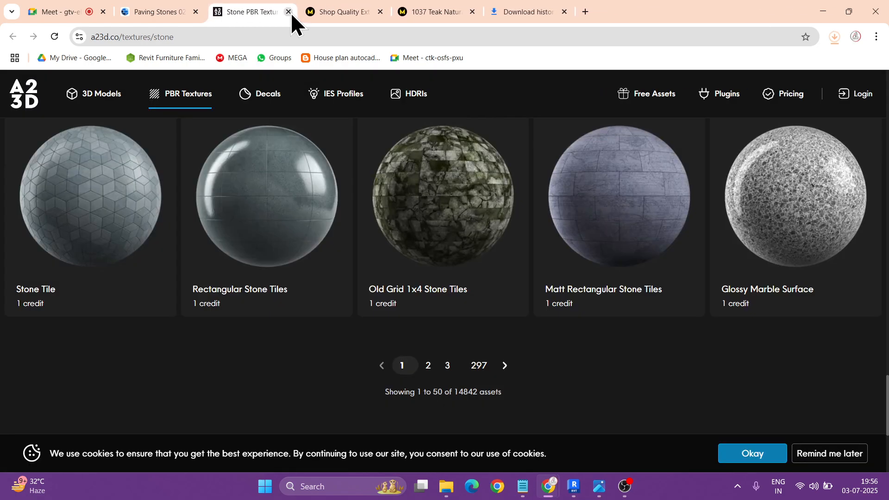
scroll(453, 342, "down", 1)
left_click(454, 325)
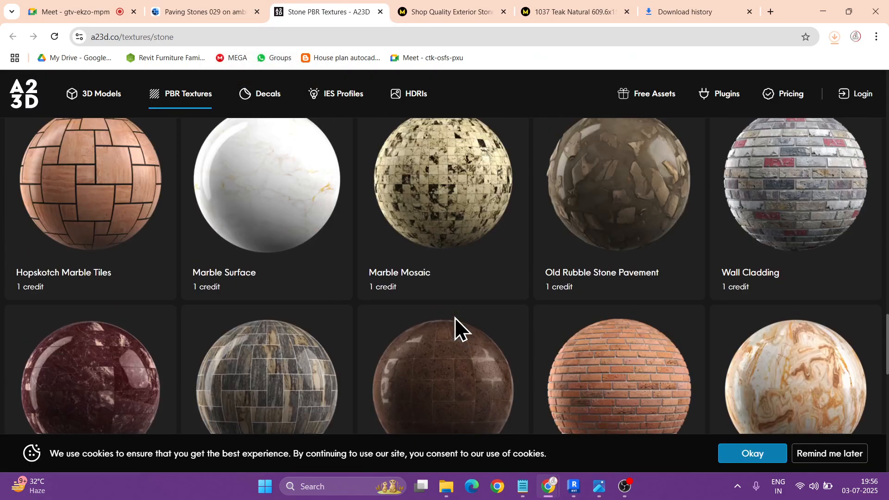
scroll(455, 323, "up", 8)
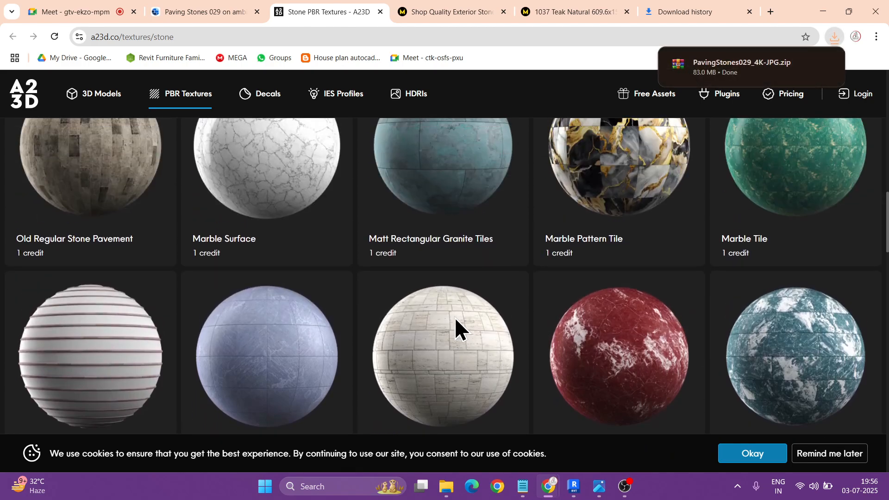
scroll(453, 327, "up", 15)
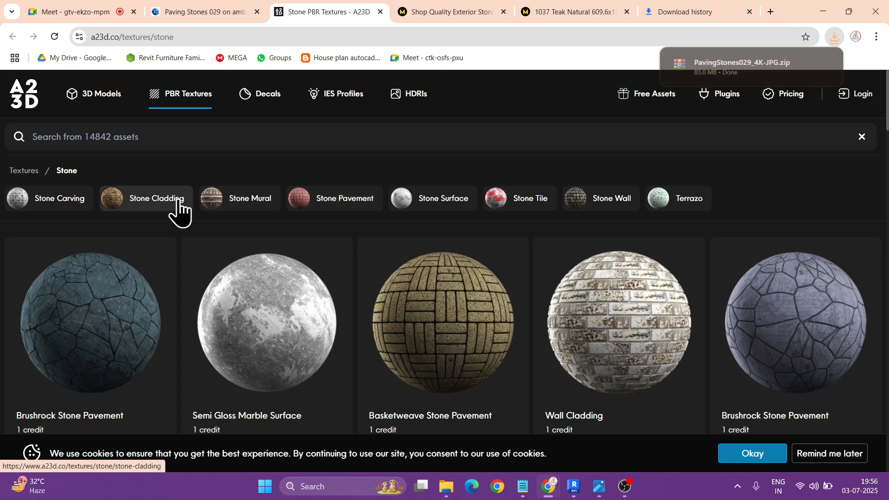
left_click(159, 199)
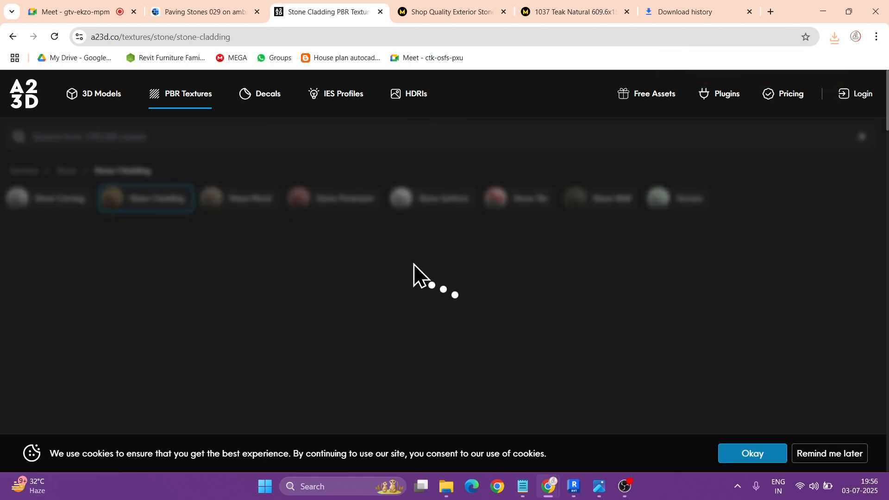
scroll(452, 305, "down", 5)
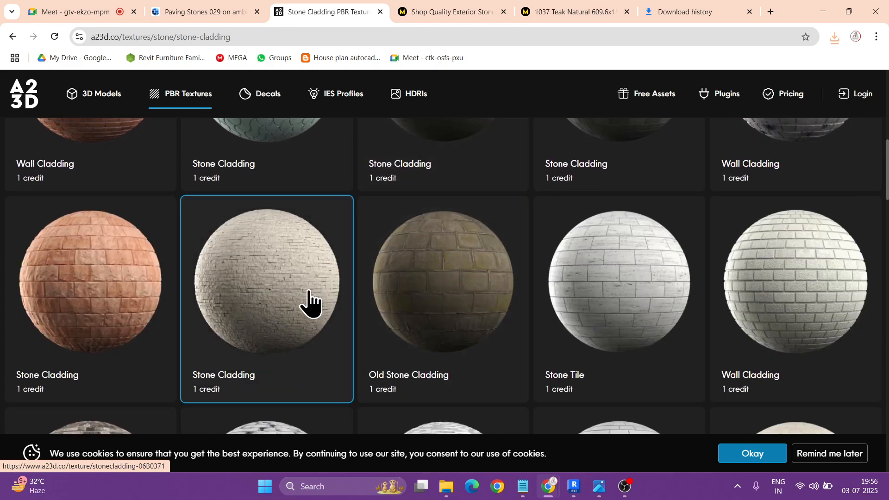
- Try to download the beige Stone Cladding texture made of thin rough courses, and close the A23D page
left_click(310, 303)
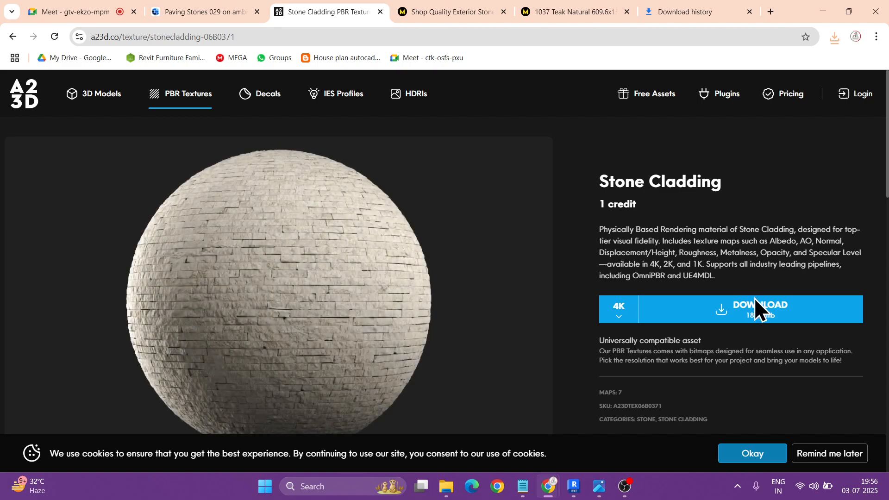
left_click(626, 318)
left_click(712, 319)
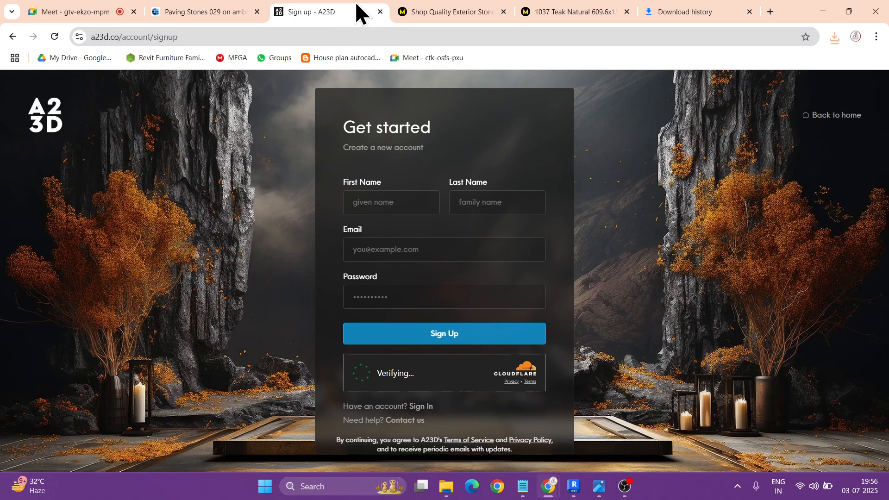
left_click(377, 13)
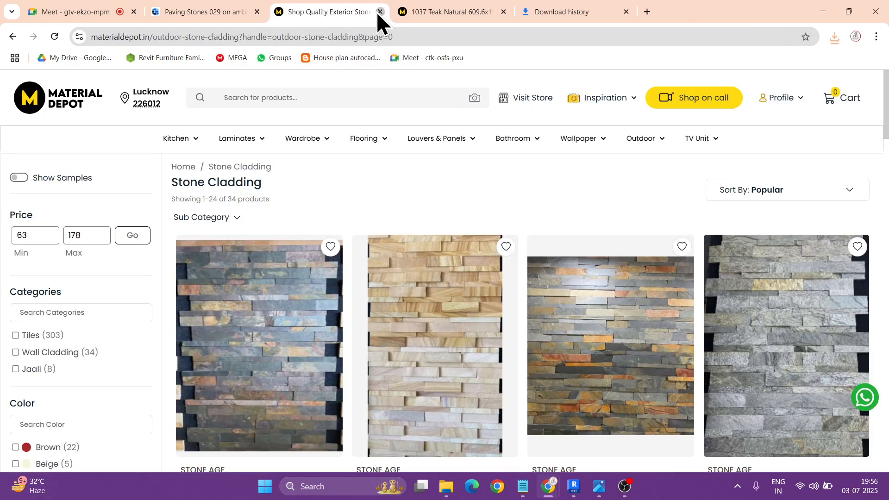
- Close the Material Depot pages and show the PavingStones029_4K-JPG.zip download in its folder
left_click(378, 13)
left_click(380, 11)
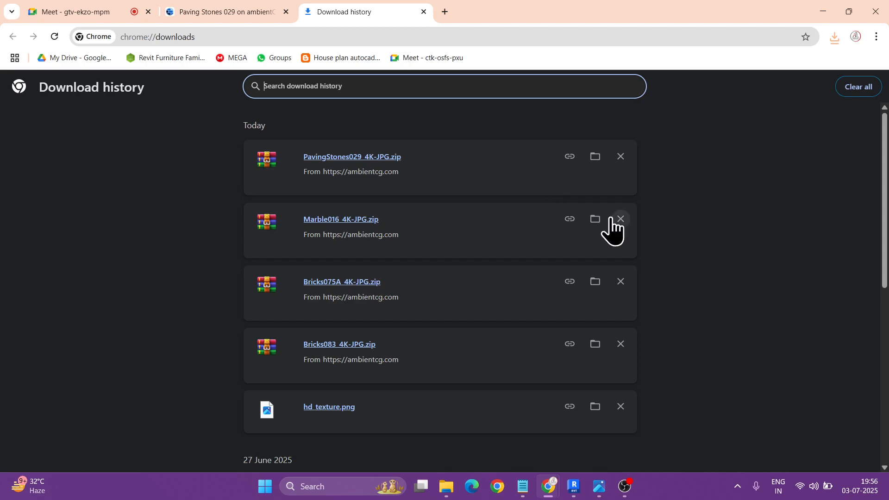
left_click(593, 154)
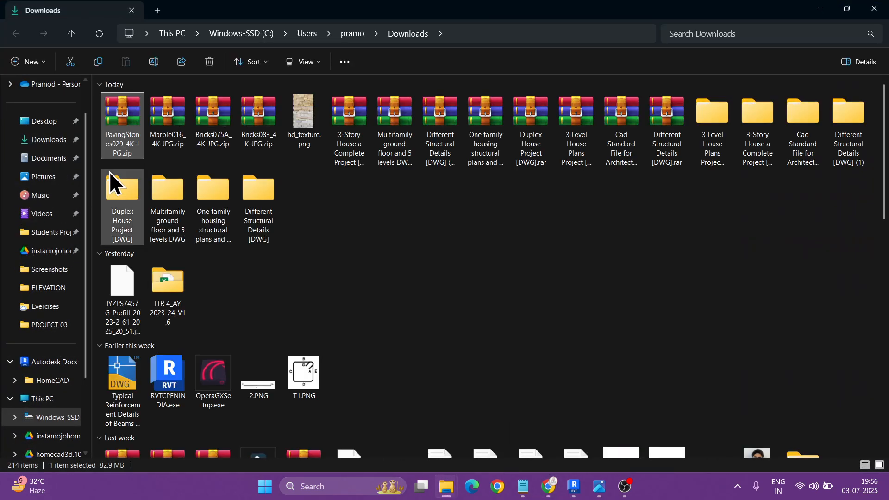
- Move the PavingStones029, Marble016, Bricks075A and Bricks083 archives from Downloads to Desktop > Students Project Work > Revit Live > PROJECT 03
left_click(258, 127, "ctrl")
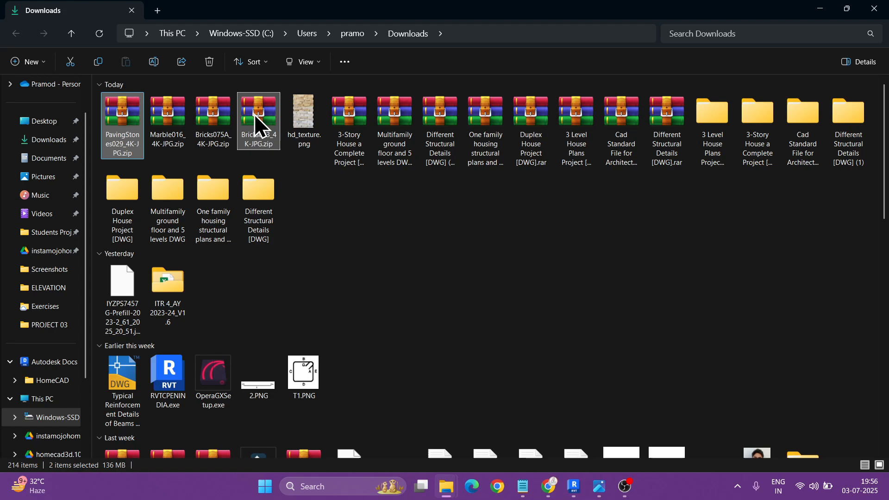
left_click(126, 121, "shift")
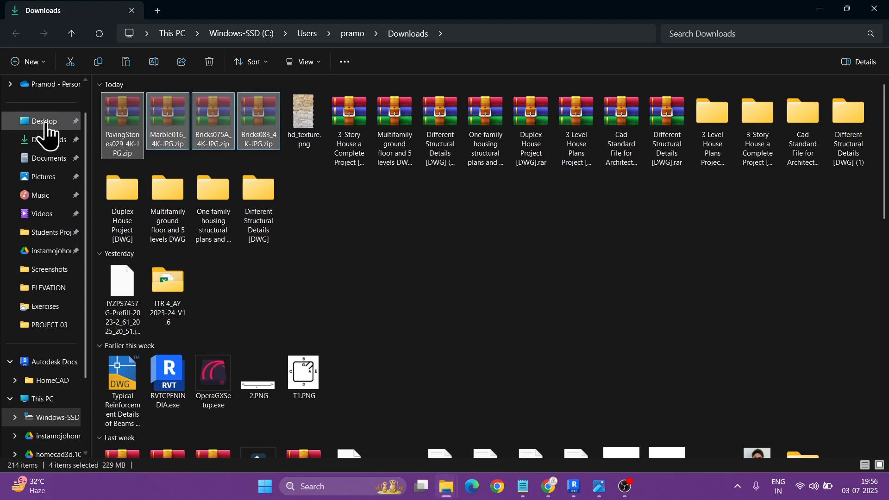
left_click(45, 124)
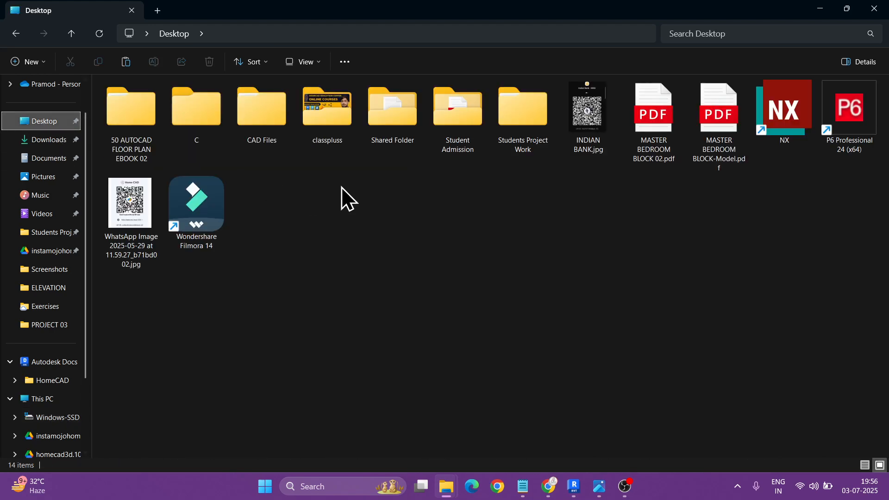
double_click(517, 105)
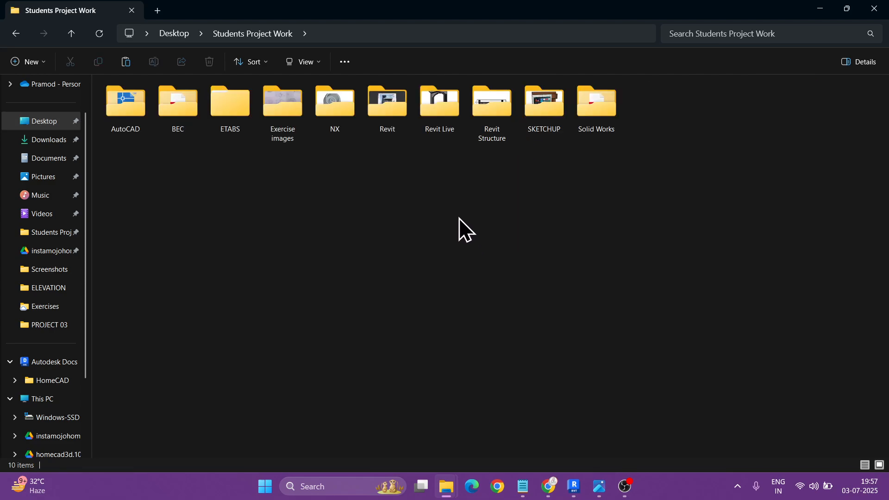
double_click(433, 111)
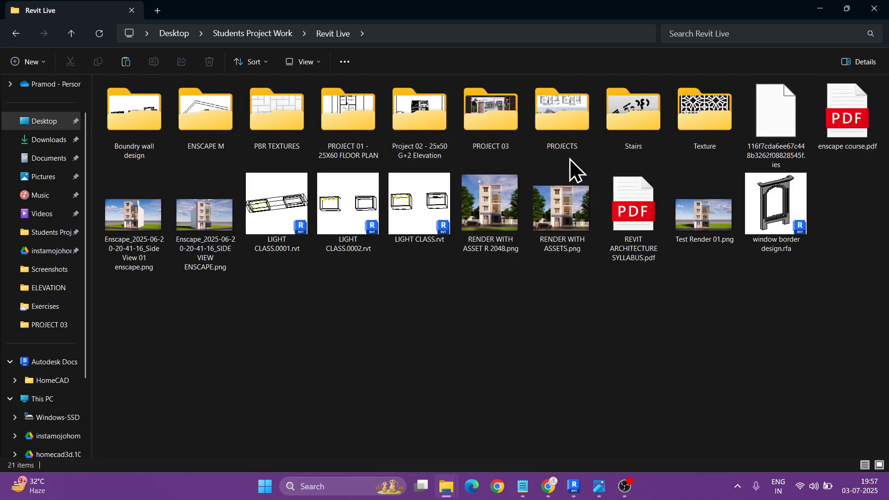
double_click(502, 125)
key("ctrl+v")
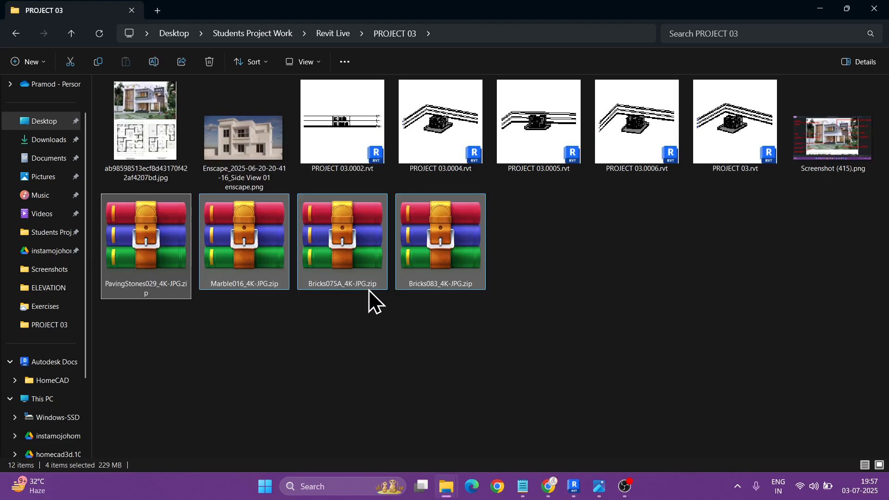
- Create a new folder named Texture inside PROJECT 03
left_click(548, 298)
right_click(548, 298)
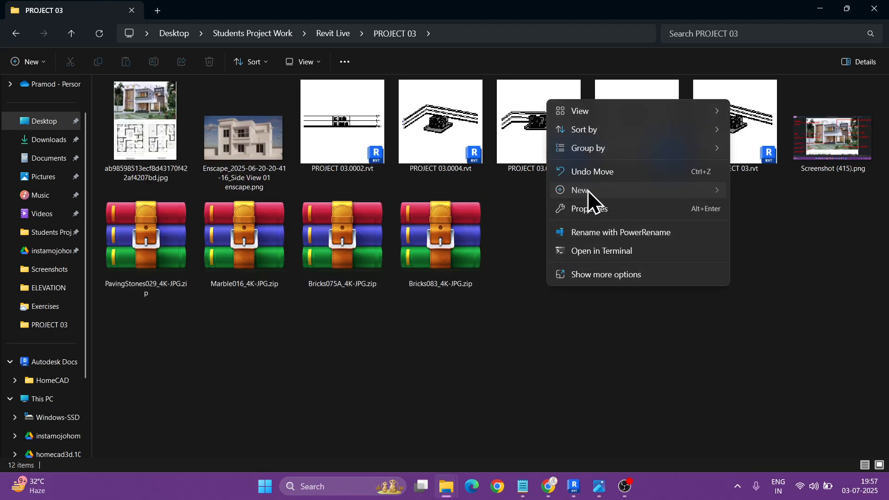
mouse_move(588, 190)
left_click(780, 16)
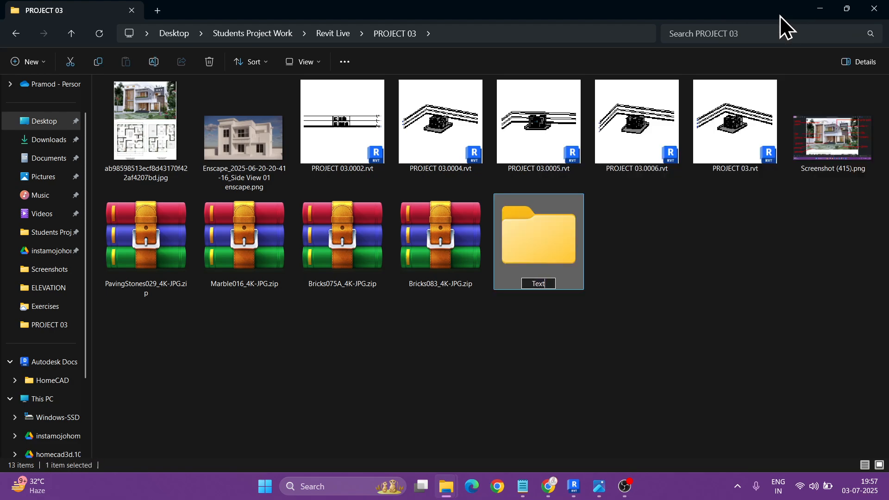
- Move the two Bricks archives, the Marble016 archive and the PavingStones029 archive into the Texture folder
left_click(348, 137)
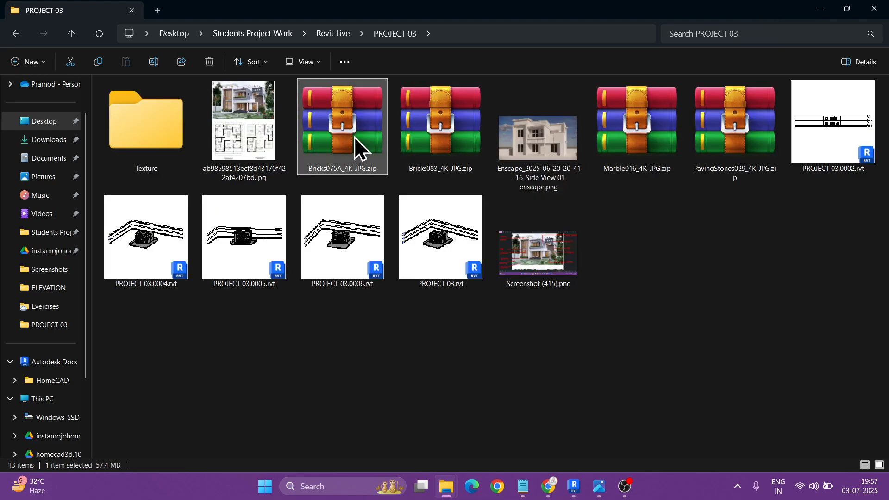
left_click(581, 132, "shift")
left_click(438, 135, "shift")
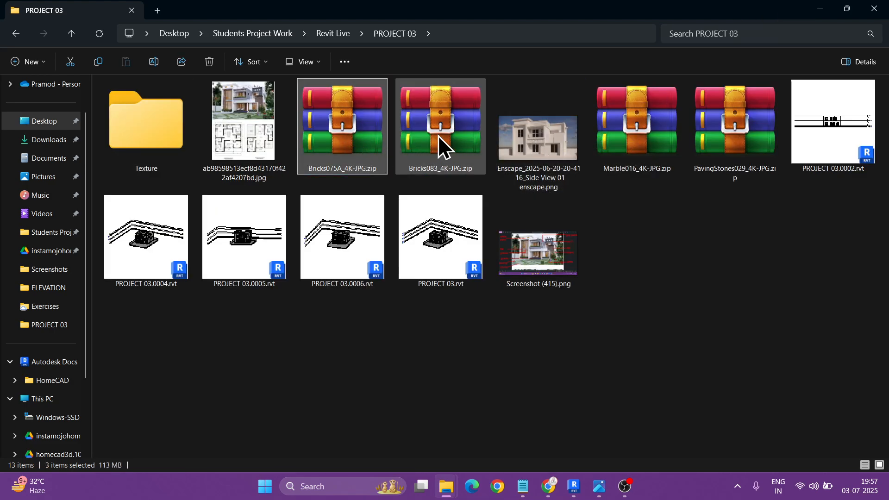
left_click(635, 128, "ctrl")
left_click(713, 127, "ctrl")
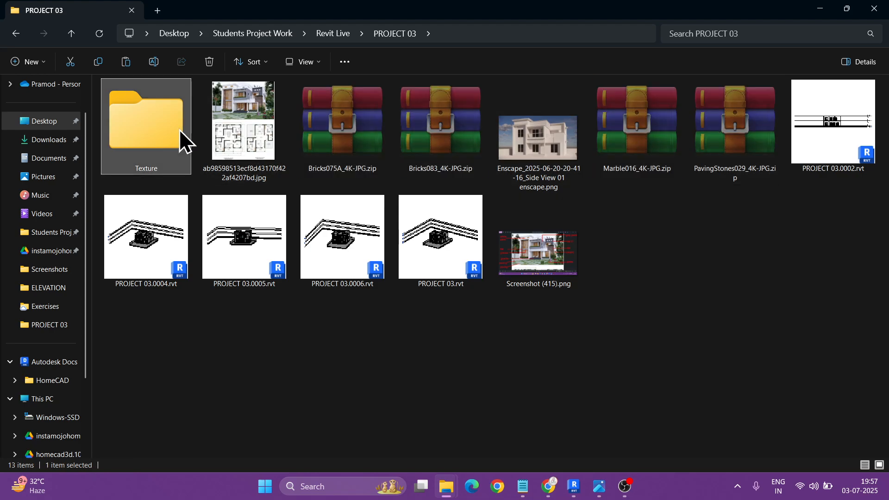
double_click(181, 138)
key("ctrl+v")
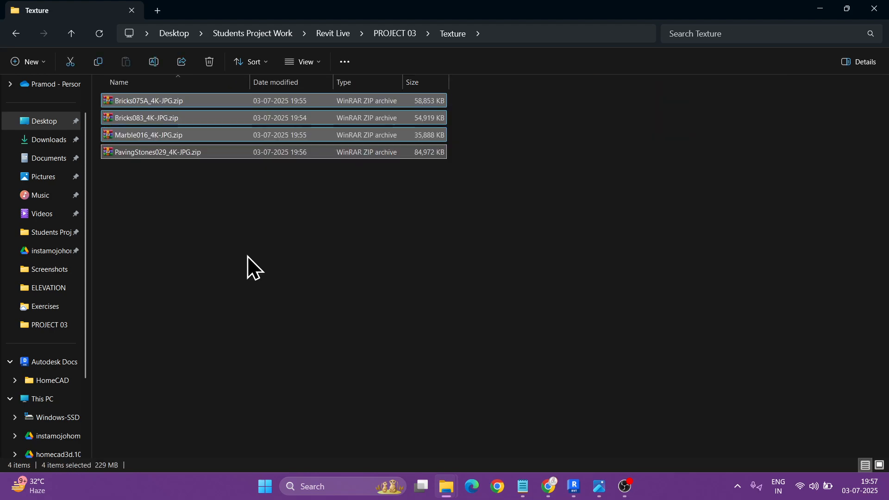
- Extract each of the four texture archives to its own separate folder with WinRAR
right_click(190, 153)
left_click(159, 311)
left_click_drag(172, 228, 130, 98)
right_click(130, 98)
mouse_move(220, 333)
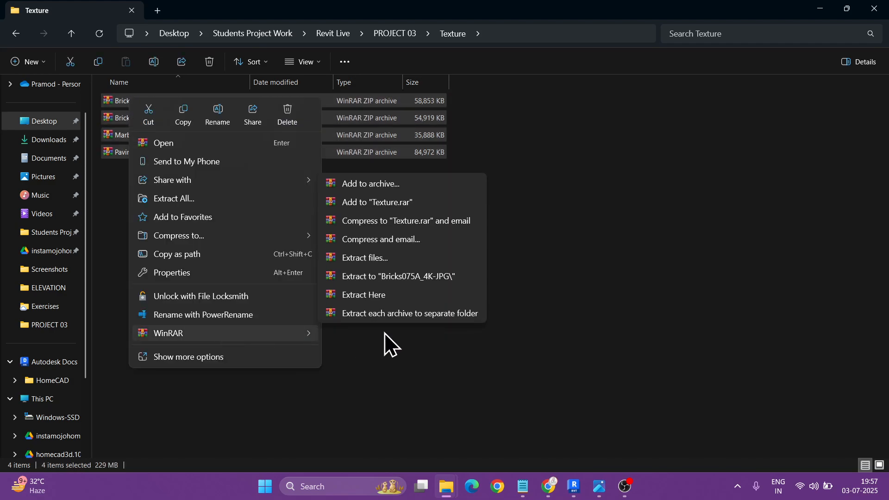
left_click(389, 315)
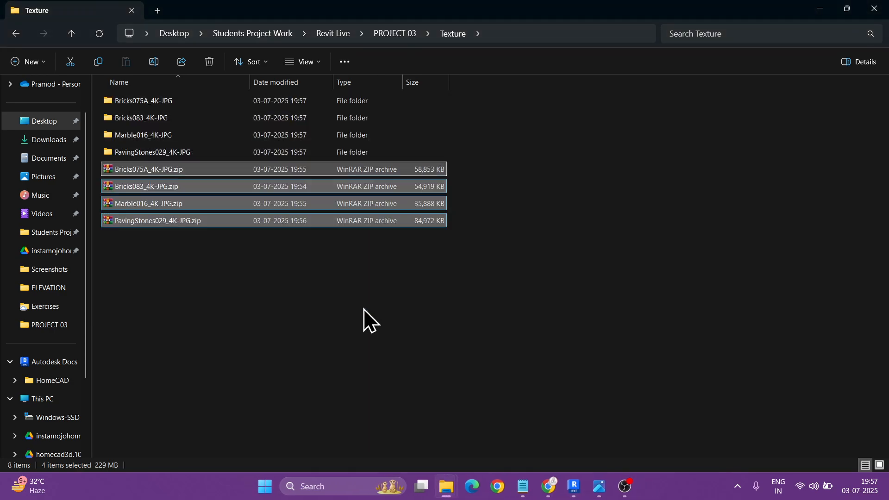
- Delete the four ZIP archives and undo the renaming of the folder that holds them
key("Delete")
key("ctrl+z")
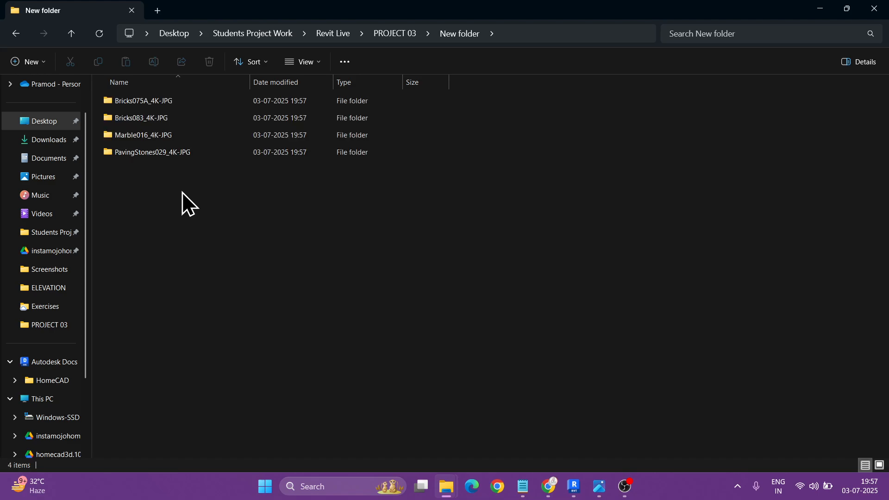
key("ctrl+shift+2")
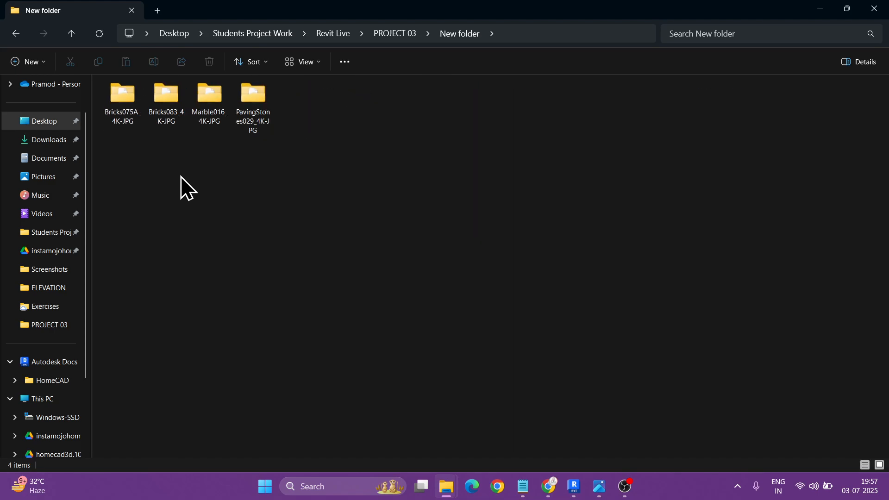
- Move all files from the Bricks075A_4K-JPG subfolder up into its parent folder
double_click(124, 117)
key("ctrl+a")
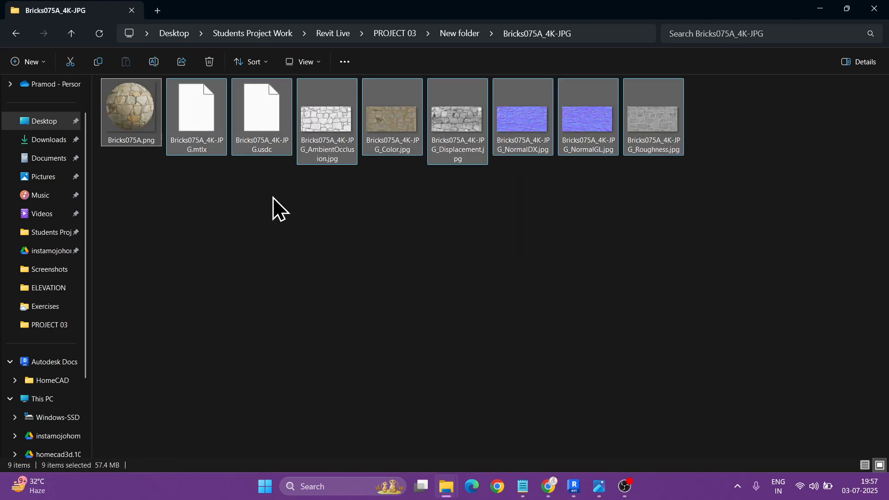
key("ctrl+x")
left_click(16, 34)
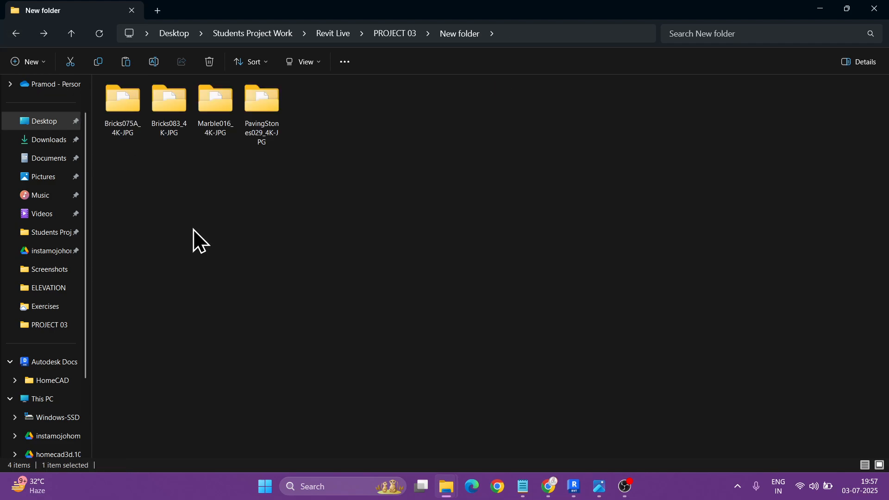
key("ctrl+v")
- Move all files from the Bricks083_4K-JPG subfolder up into its parent folder
double_click(165, 115)
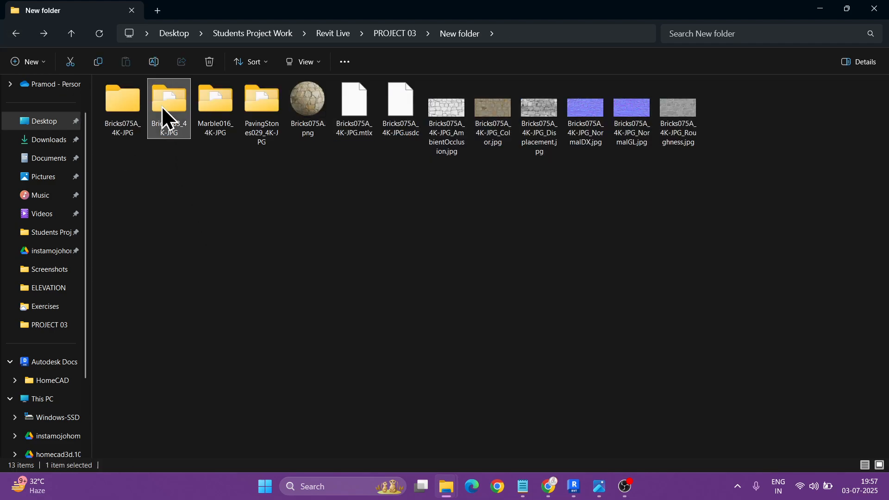
key("ctrl+a")
key("ctrl+x")
left_click(19, 36)
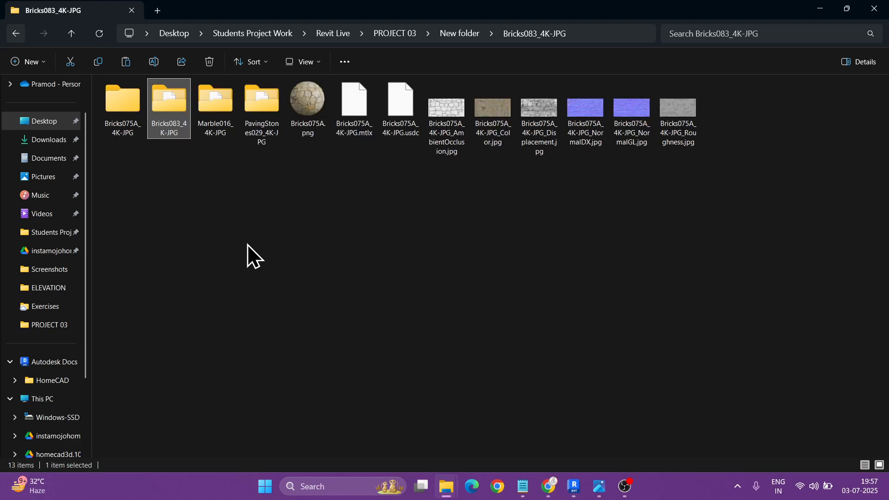
key("ctrl+v")
- Move all files from the Marble016_4K-JPG subfolder up into its parent folder
double_click(218, 113)
key("ctrl+a")
key("ctrl+x")
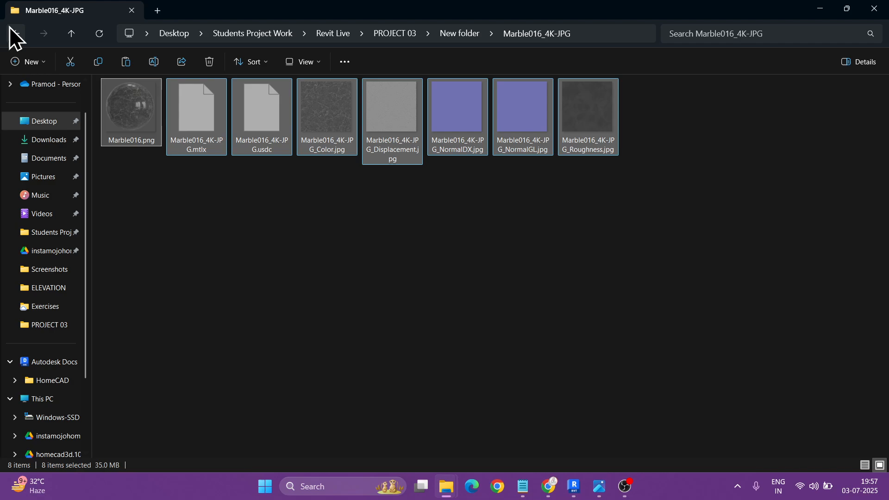
left_click(14, 33)
key("ctrl+v")
- Move all files from the PavingStones029_4K-JPG subfolder up into its parent folder
double_click(334, 139)
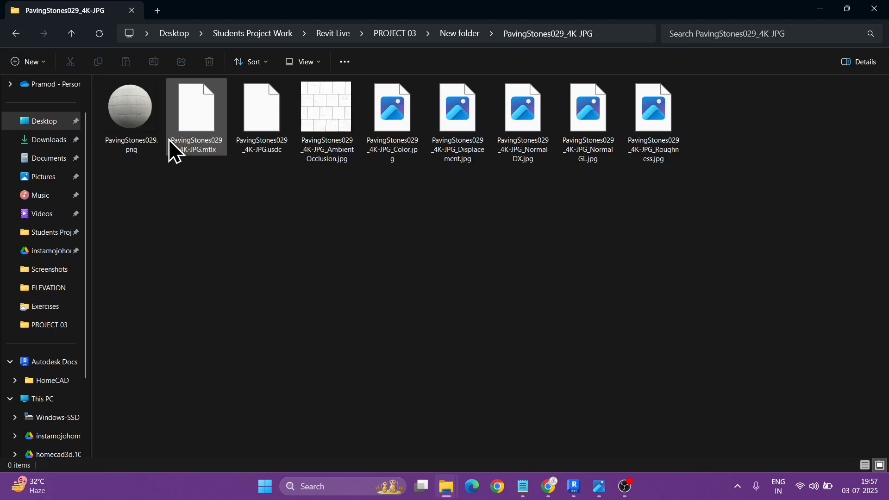
key("ctrl+a")
key("ctrl+x")
left_click(15, 34)
left_click(388, 304)
key("ctrl+v")
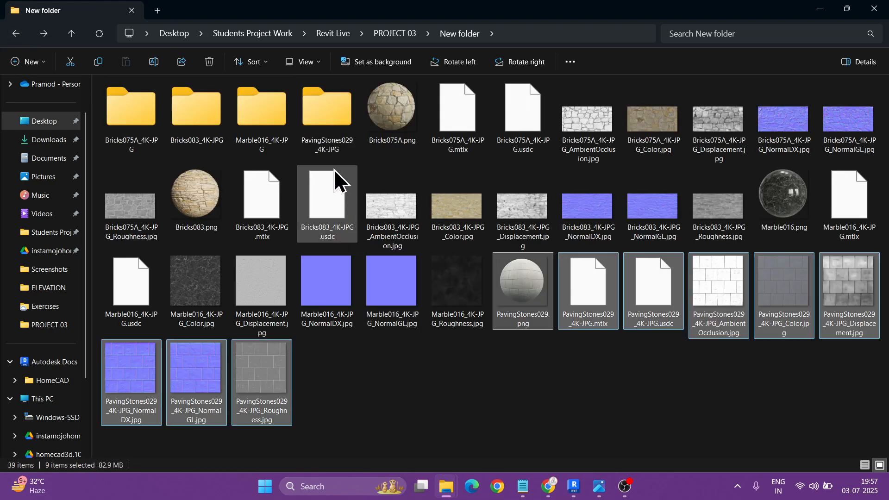
- Delete the four emptied texture subfolders for Bricks075A, Bricks083, Marble016 and PavingStones029
left_click(324, 116)
left_click(146, 116, "shift")
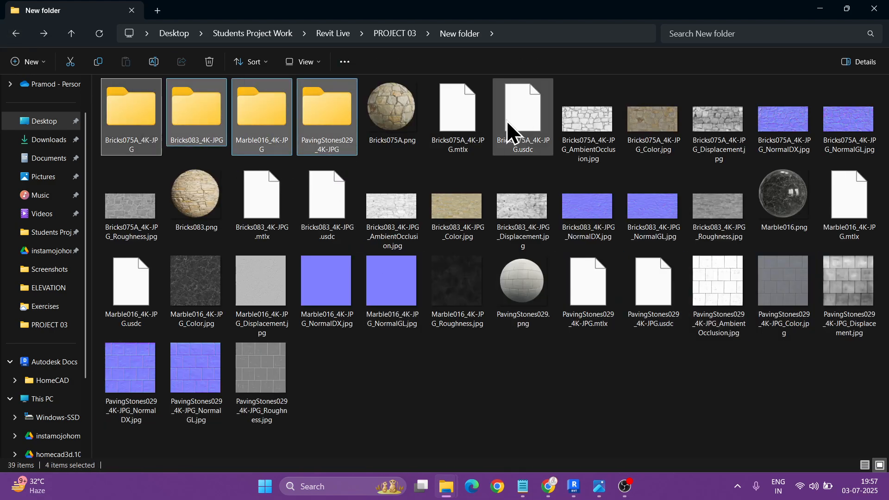
key("Delete")
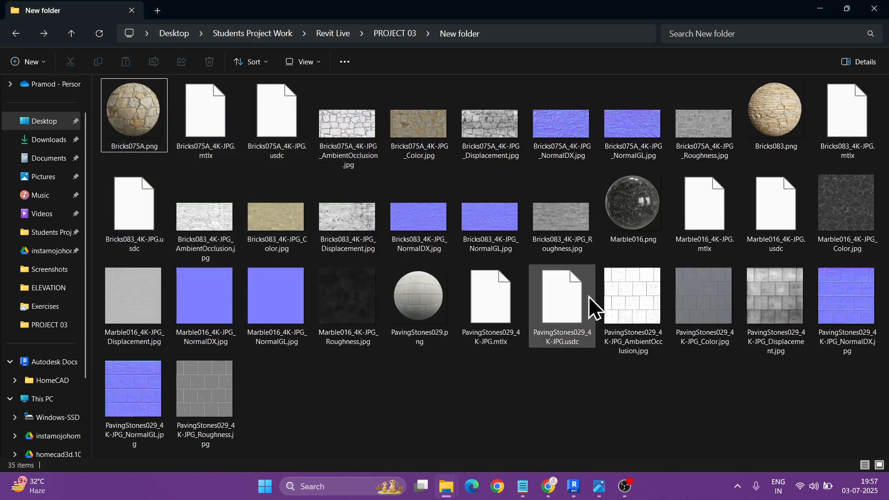
- Delete all .mtlx and .usdc files of the four texture sets, keeping only the image files
left_click(195, 138)
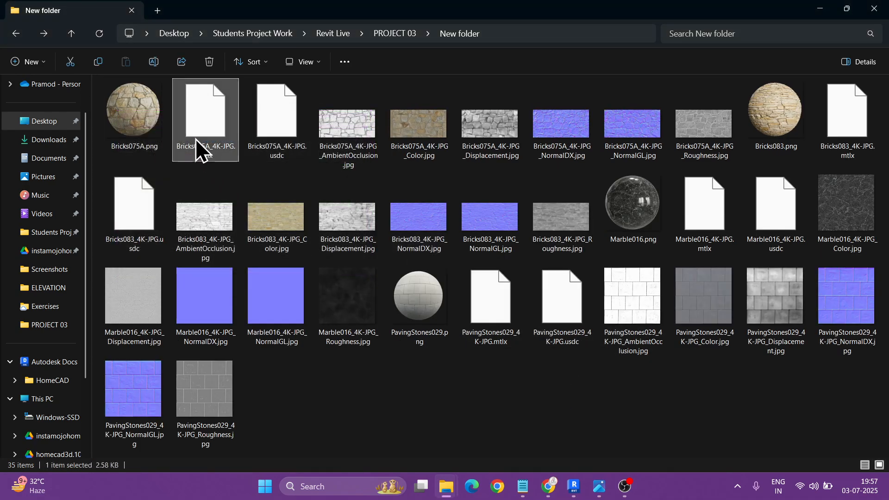
left_click(839, 135, "ctrl")
left_click(774, 204, "ctrl")
left_click(704, 207, "ctrl")
left_click(491, 301, "ctrl")
left_click(553, 312, "ctrl")
left_click(143, 220, "ctrl")
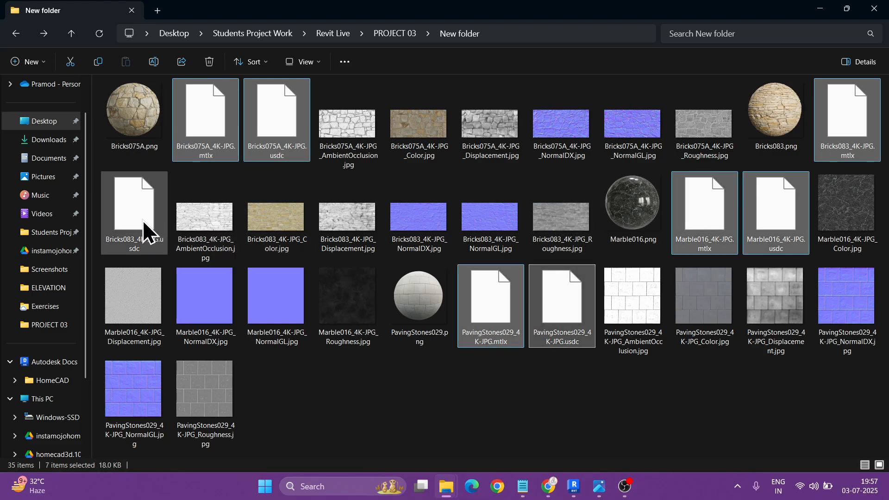
key("Delete")
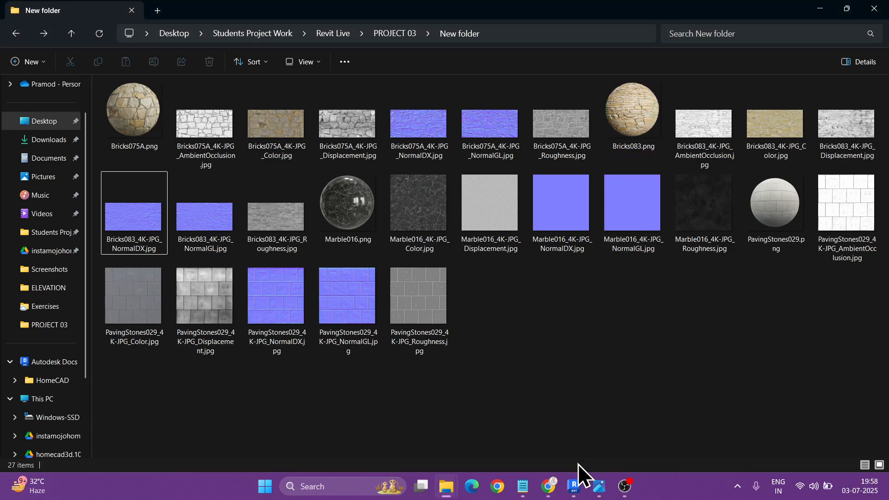
- Switch to Revit, save the project and open the Material Browser
left_click(574, 486)
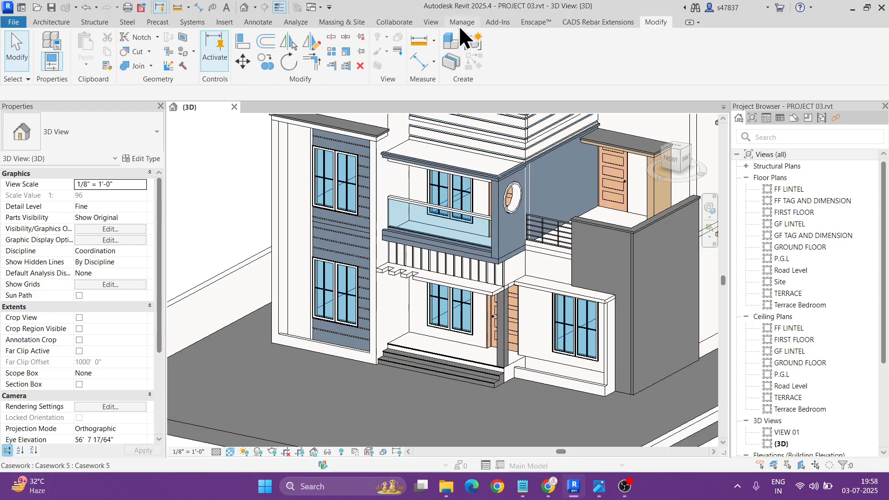
left_click(461, 24)
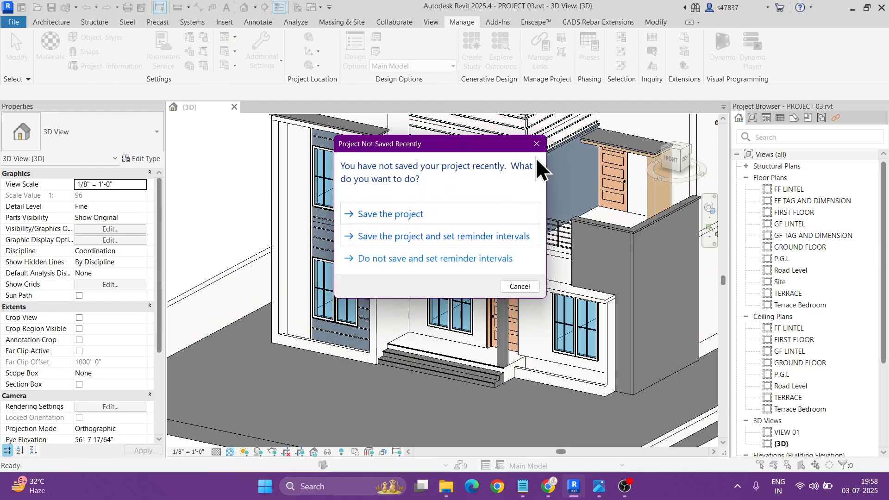
left_click(395, 216)
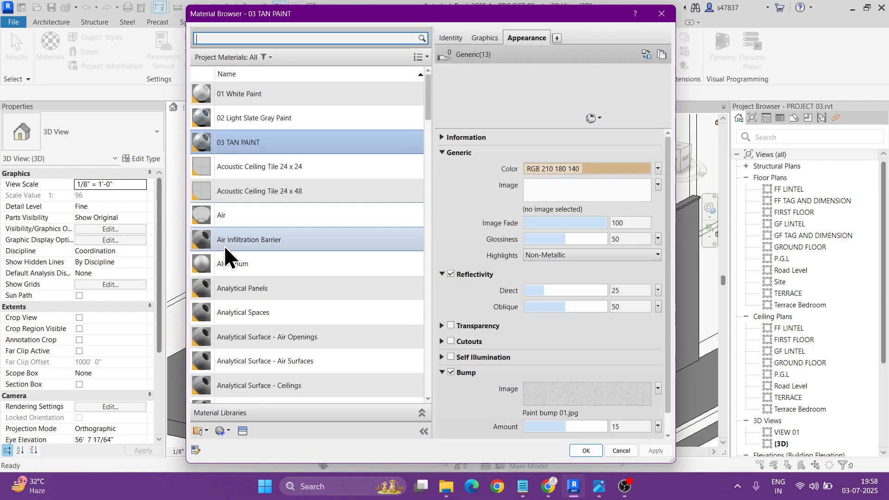
- Create a new material named 04 Wall Tile and set its class to Wall
left_click(227, 431)
left_click(229, 444)
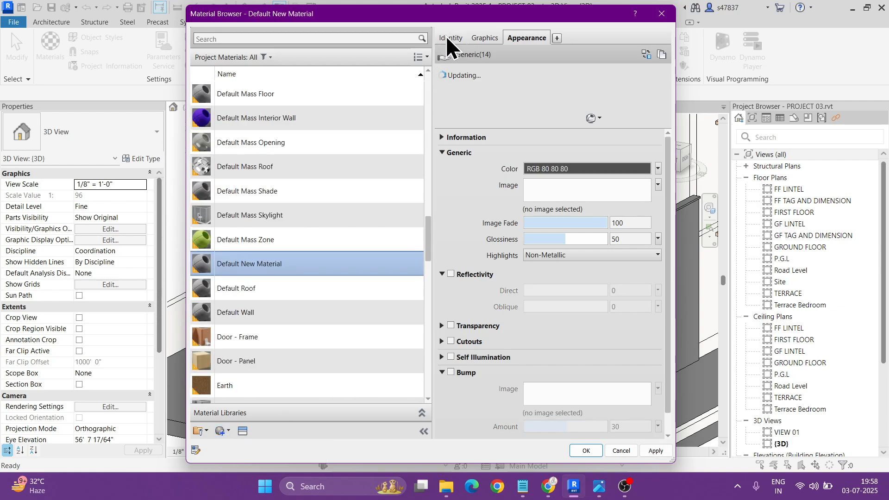
left_click(448, 37)
left_click(598, 57)
scroll(318, 207, "up", 10)
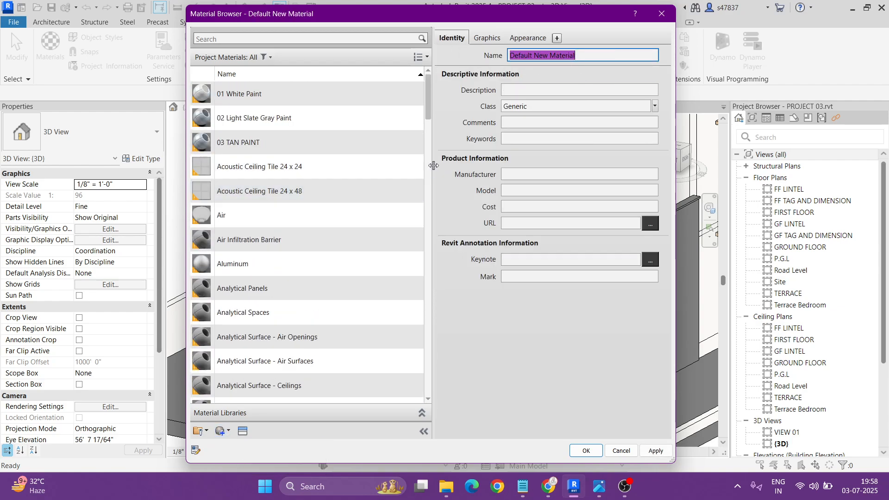
type("04 Wall Tile")
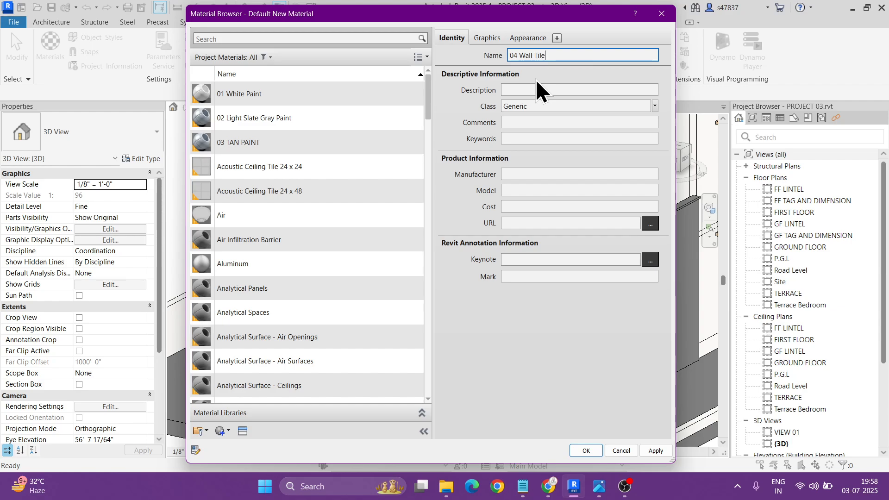
left_click(536, 106)
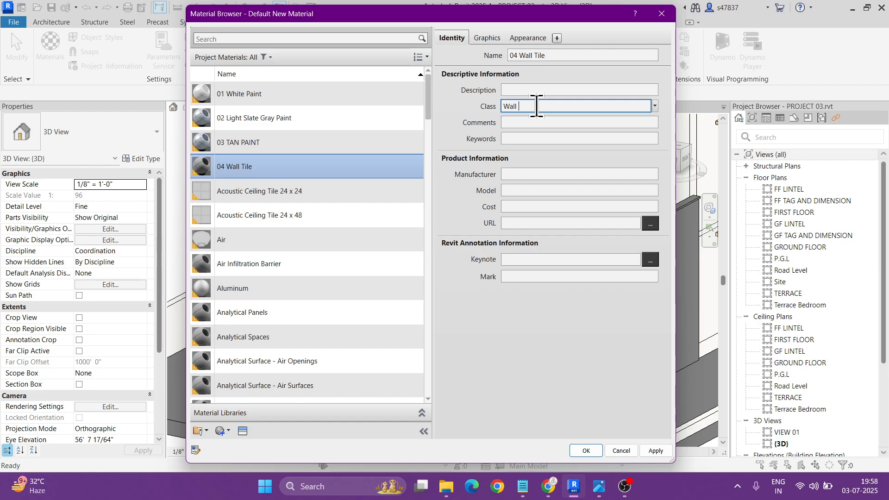
- Make the 04 Wall Tile material use its render appearance for shading and accept the material settings
left_click(486, 38)
left_click(527, 71)
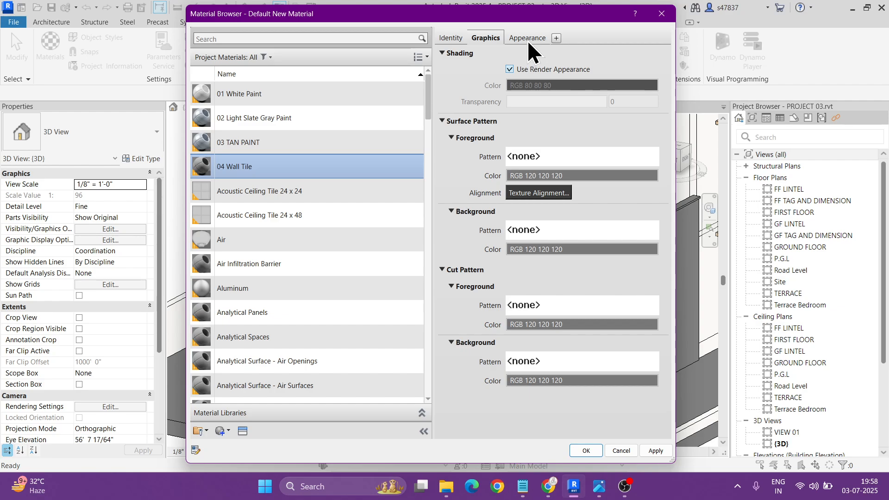
left_click(527, 40)
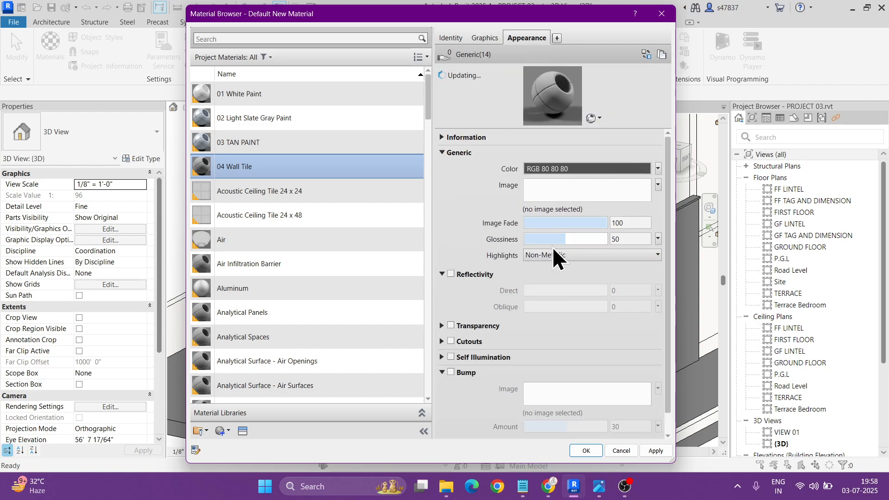
left_click(587, 448)
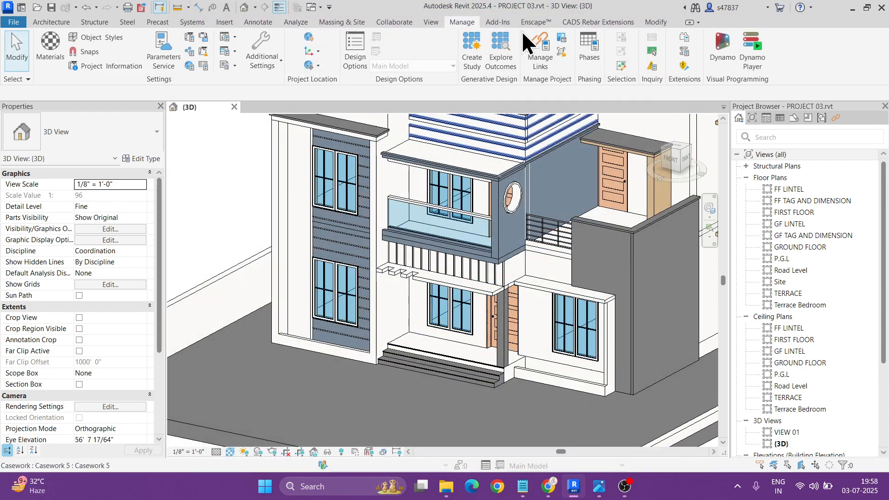
- Open the 04 Wall Tile material in the Enscape Material Editor
left_click(532, 23)
left_click(407, 53)
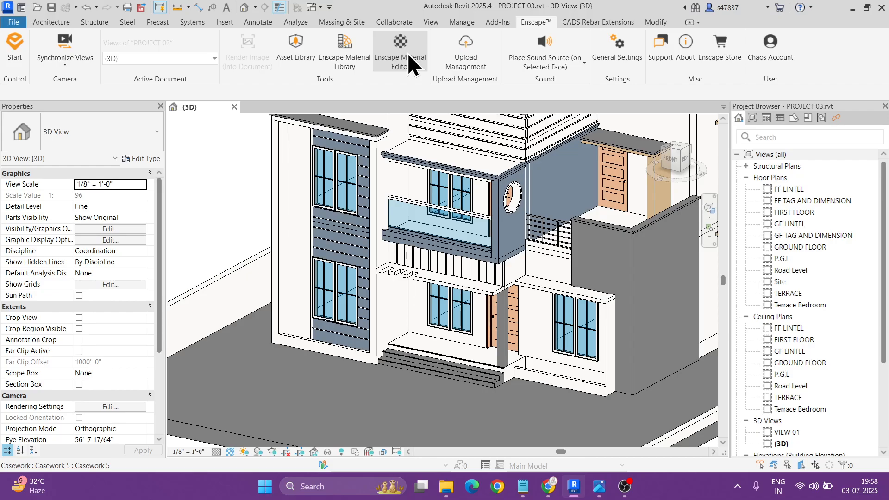
left_click(118, 129)
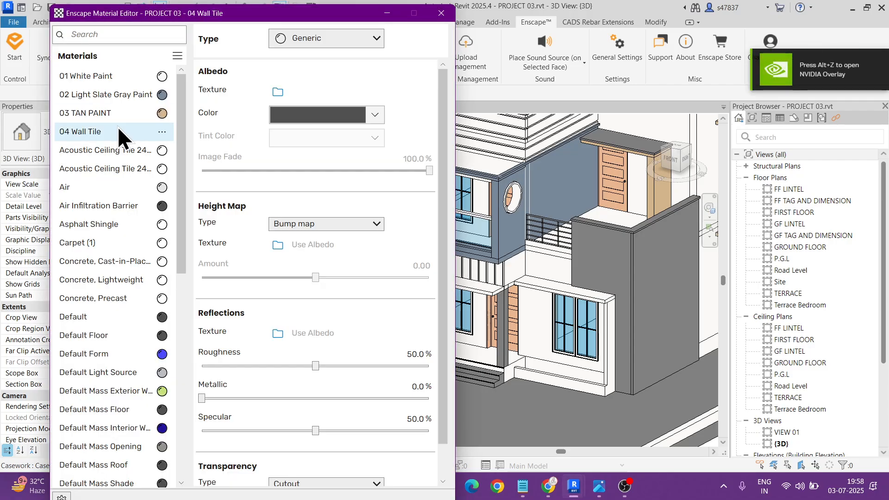
right_click(159, 130)
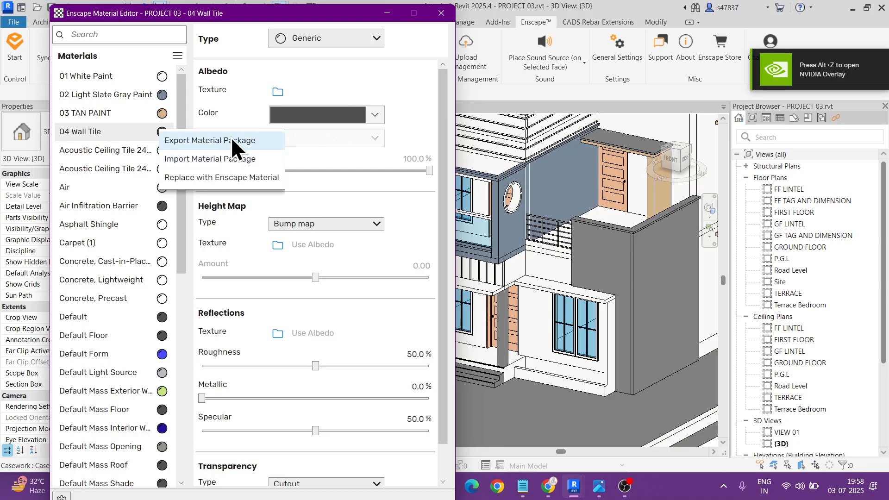
left_click(243, 101)
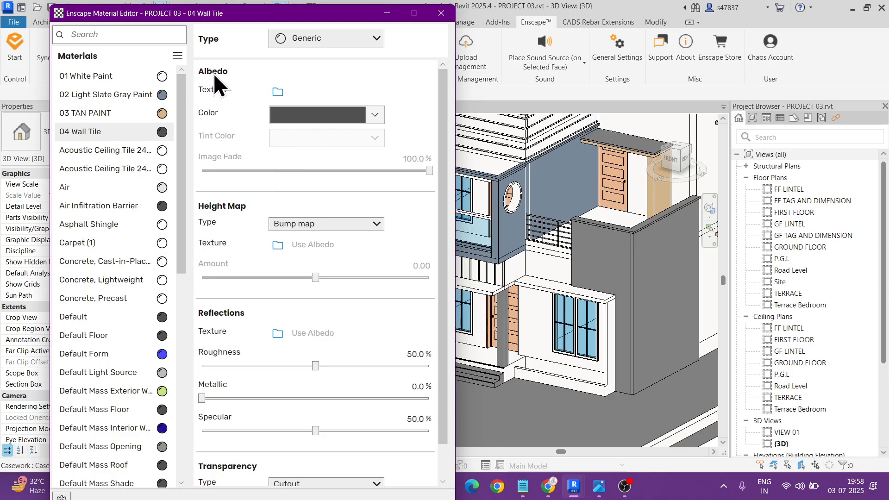
- Load Bricks083_4K-JPG_Color.jpg from the PROJECT 03 texture folder as the albedo texture of 04 Wall Tile
left_click(277, 93)
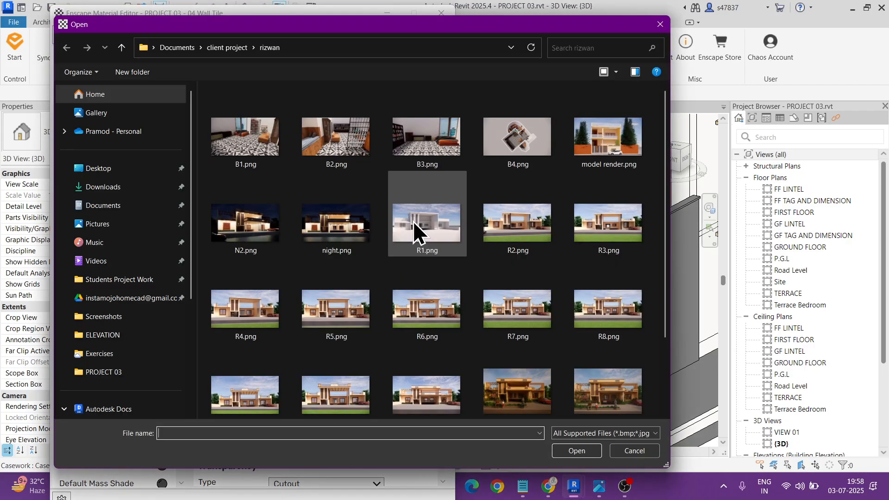
left_click(79, 169)
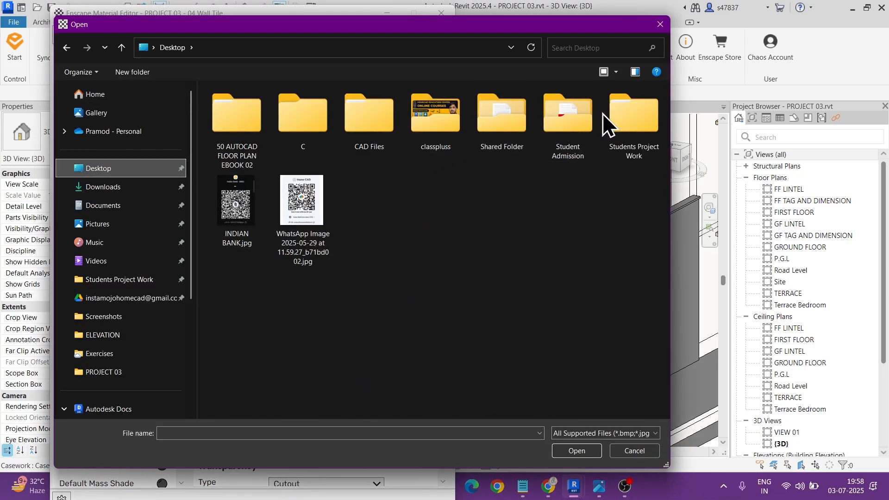
double_click(633, 115)
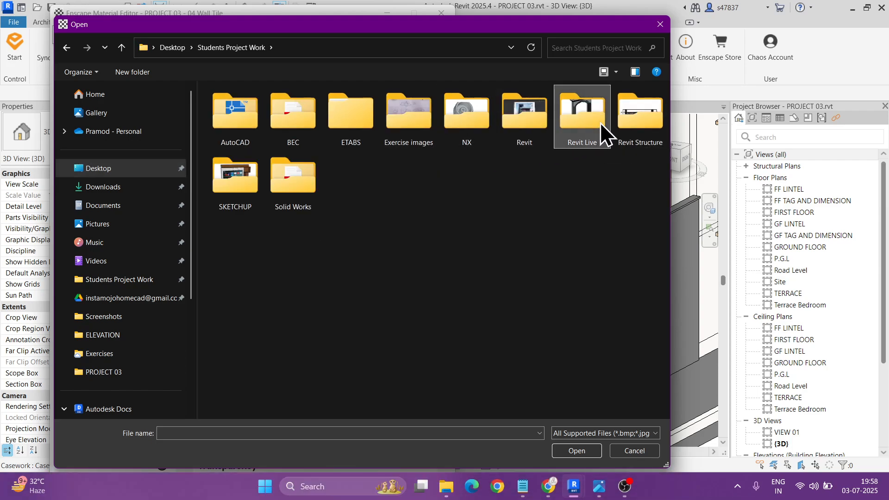
double_click(601, 122)
double_click(632, 122)
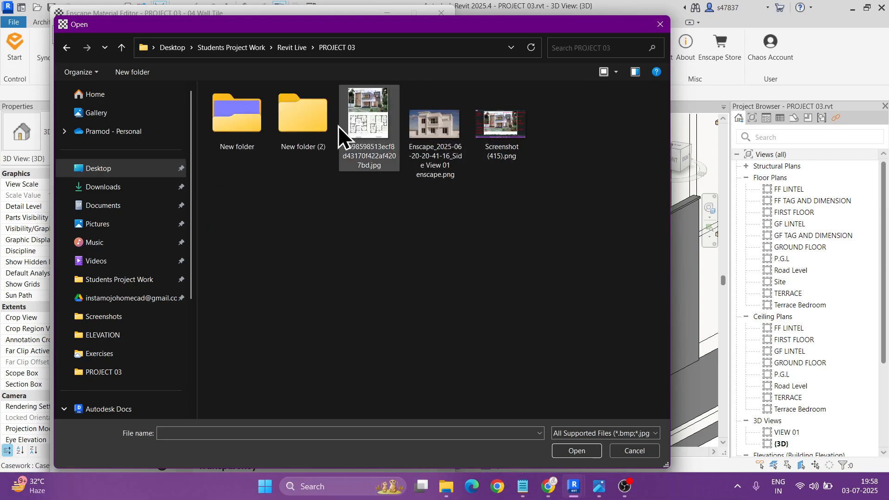
double_click(242, 124)
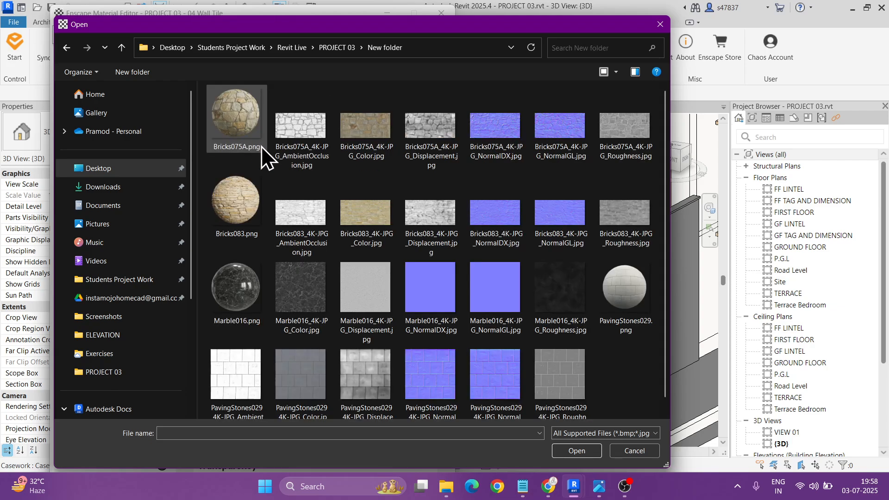
left_click(467, 239)
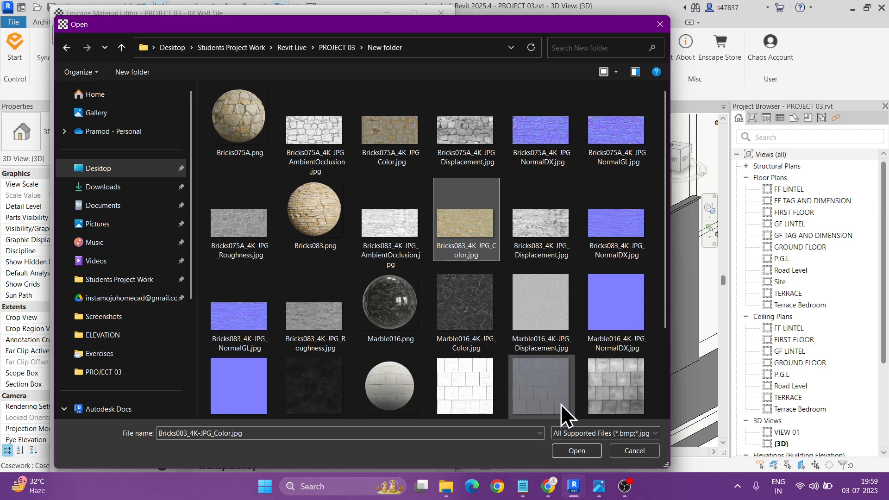
left_click(576, 451)
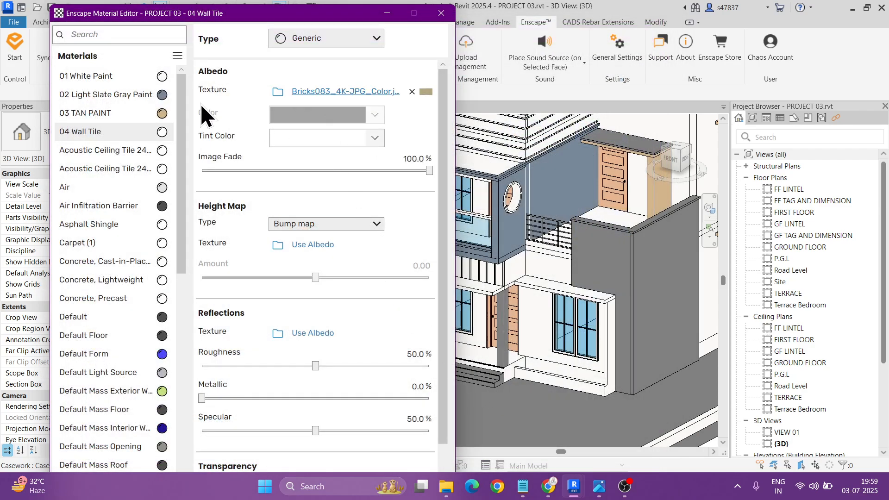
- Set the height map type to displacement map and load Bricks083_4K-JPG_Displacement.jpg as its texture
left_click(287, 227)
left_click(296, 264)
left_click(278, 245)
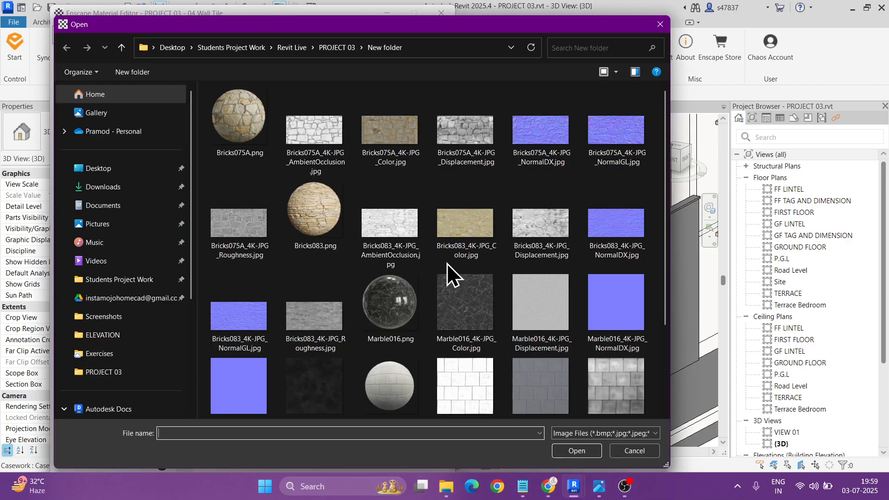
left_click(541, 227)
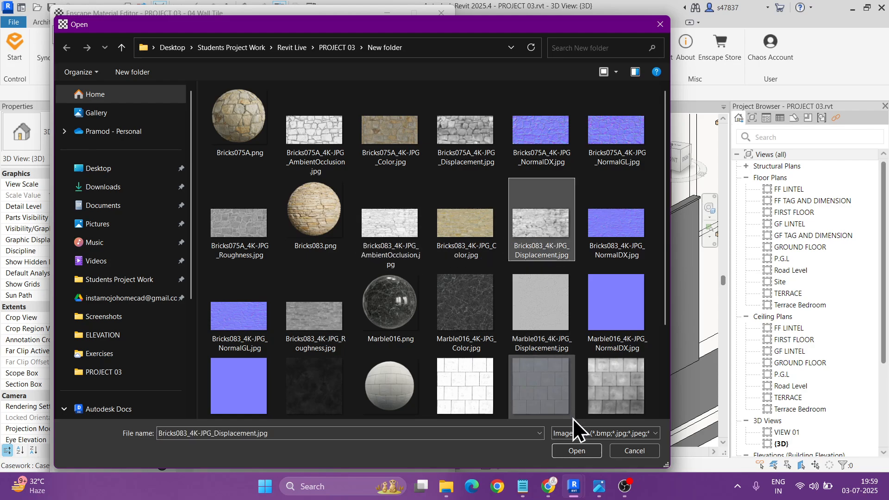
left_click(577, 452)
- Load Bricks083_4K-JPG_Roughness.jpg as the reflections texture of 04 Wall Tile
left_click(277, 333)
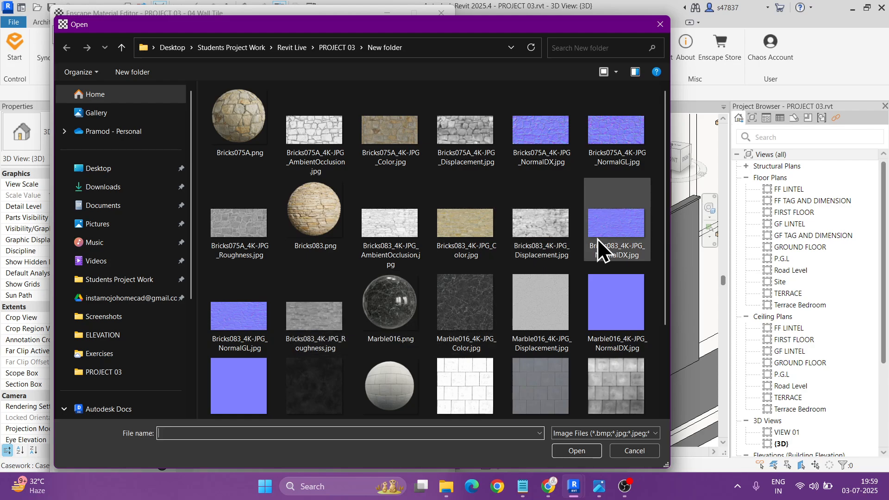
left_click(341, 313)
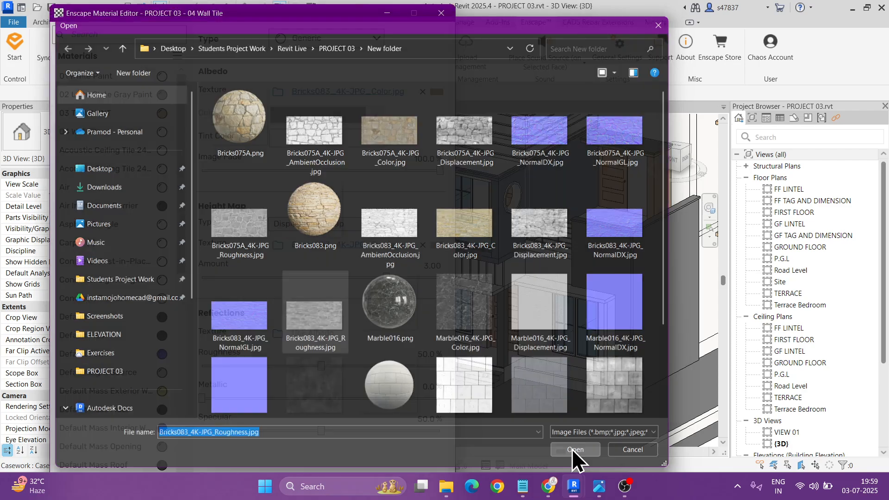
- Load Bricks083_4K-JPG_Roughness.jpg as the reflections texture of 04 Wall Tile and close the Enscape material editor
left_click(572, 450)
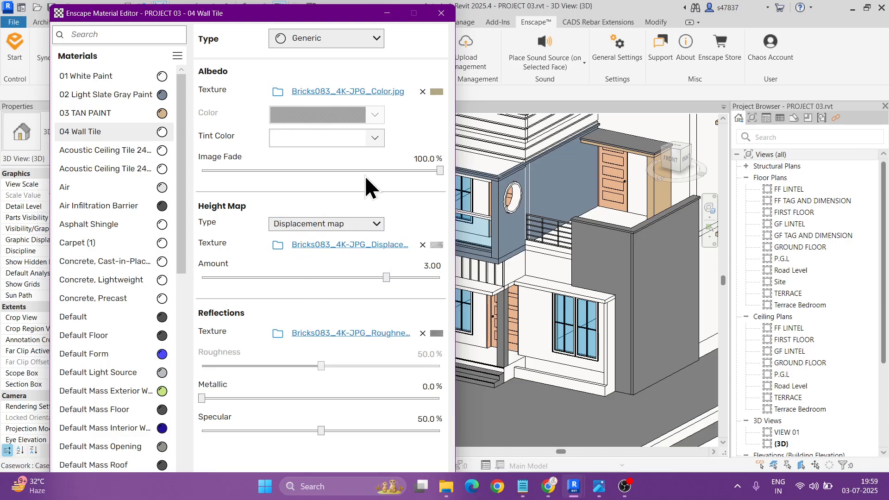
left_click(438, 14)
- Review the colour image's texture size settings for 04 Wall Tile in Revit's Material Browser
left_click(461, 23)
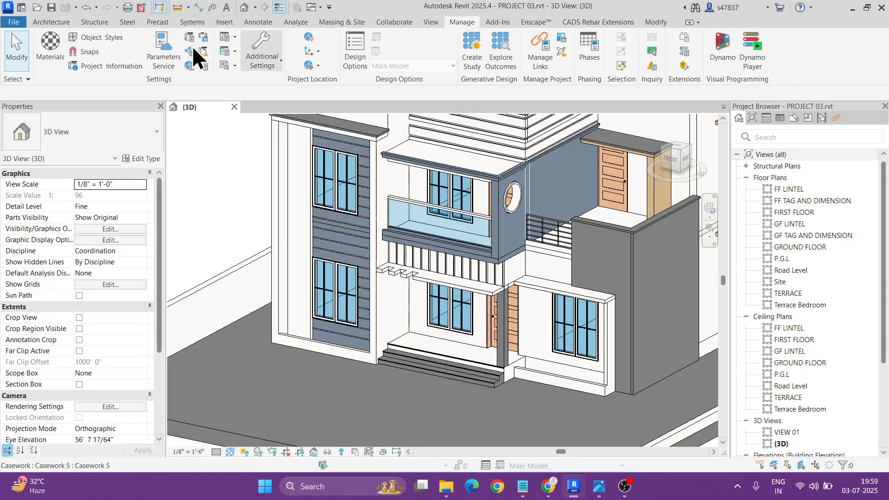
left_click(51, 51)
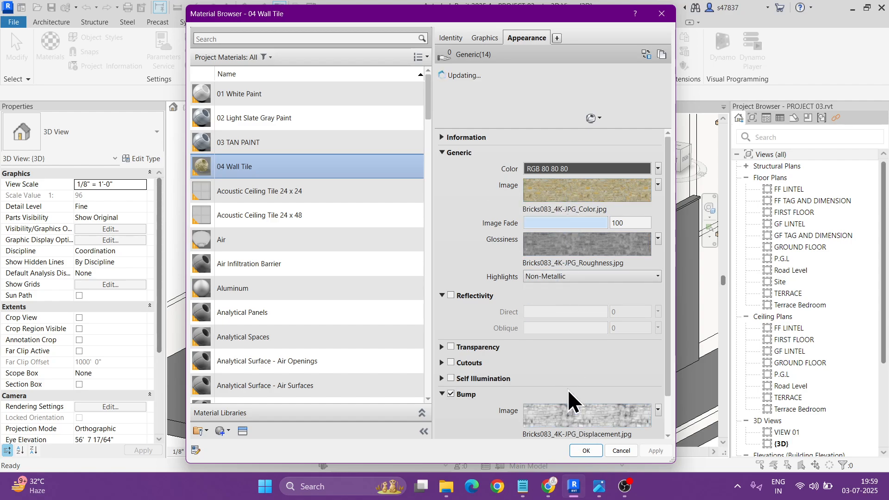
left_click(550, 191)
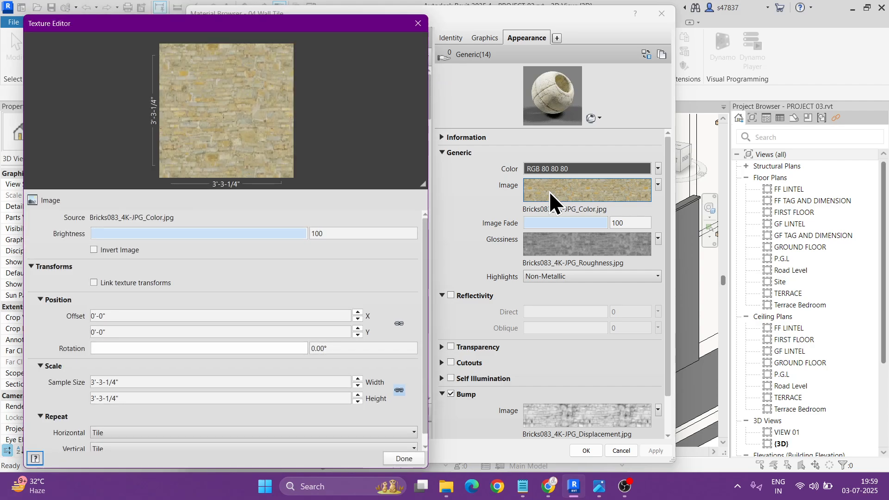
left_click(415, 459)
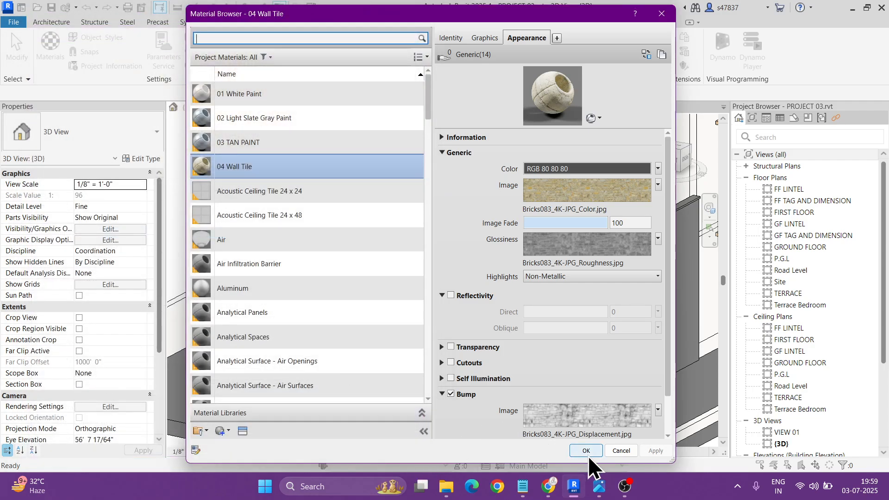
left_click(586, 450)
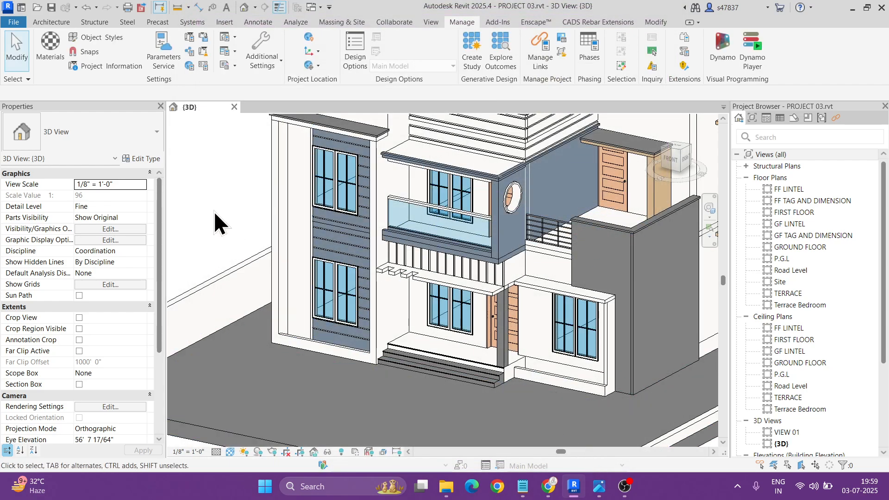
- Paint the narrow vertical wall face beside the blue-grey window panel on the front facade with 04 Wall Tile
left_click(297, 198)
key("Escape")
key("p")
key("t")
left_click(65, 159)
middle_click_drag(470, 214, 532, 262)
scroll(362, 188, "up", 4)
left_click(398, 161)
scroll(401, 159, "up", 5)
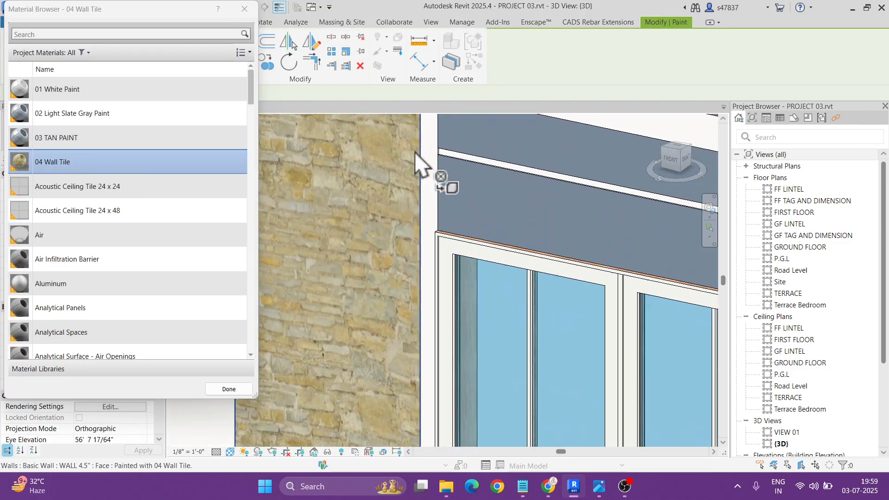
scroll(440, 171, "down", 6)
scroll(350, 187, "up", 5)
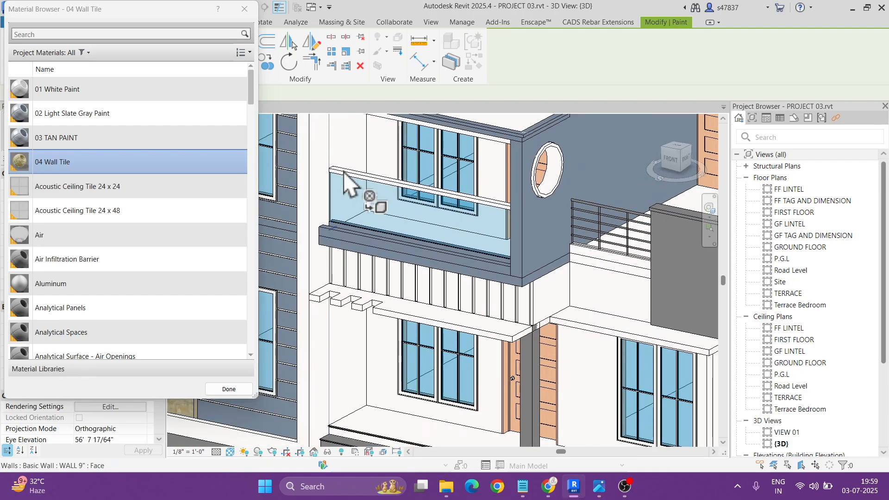
scroll(454, 209, "up", 1)
key("Escape")
- Edit the grey corner wall cladding in place and assign 04 Wall Tile to both of its extrusions
left_click(433, 209)
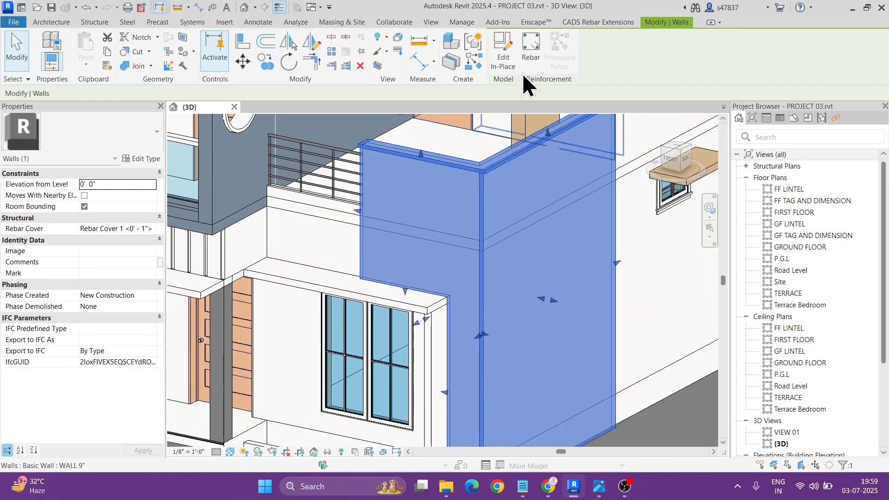
left_click(506, 47)
left_click(505, 228)
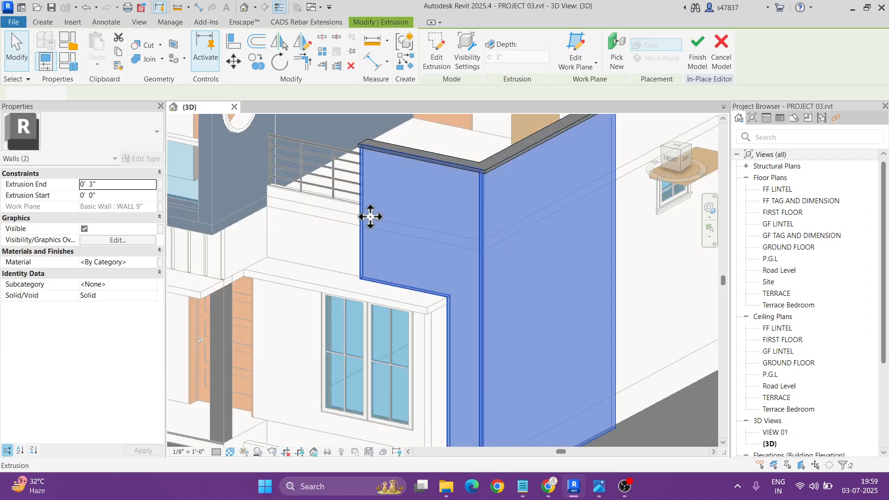
left_click(151, 262)
left_click(153, 263)
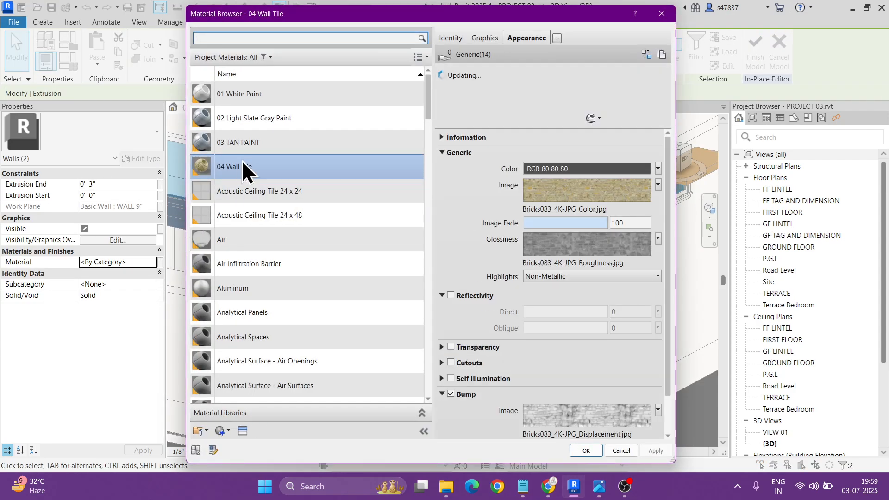
left_click(586, 450)
middle_click_drag(651, 354, 579, 377, "shift")
left_click(424, 53)
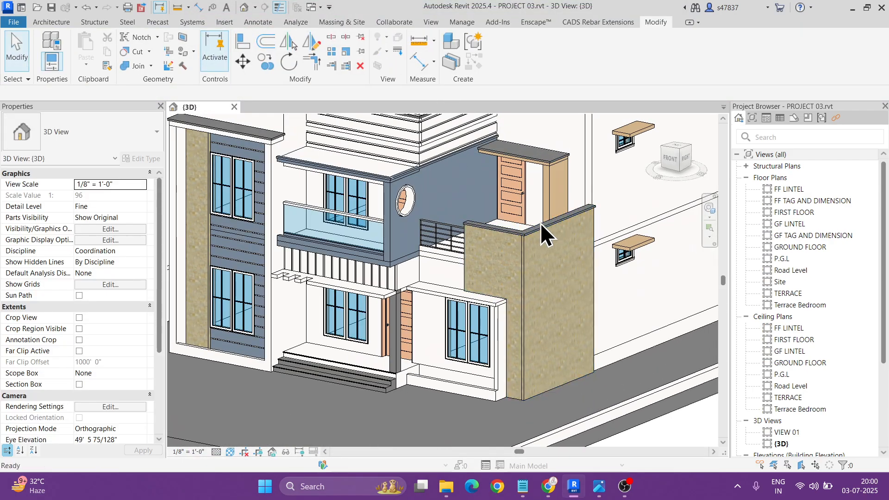
- Open the tile-clad corner wall for in-place editing and select the coping sweep along its top
scroll(544, 221, "up", 3)
left_click(535, 244)
left_click(499, 51)
scroll(513, 249, "up", 2)
left_click(370, 213)
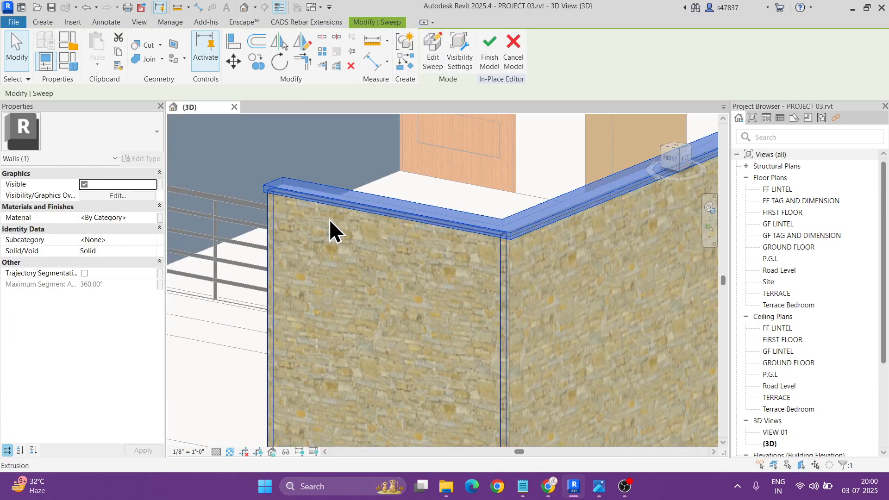
- Set the coping sweep's material to 01 White Paint
left_click(157, 218)
left_click(151, 219)
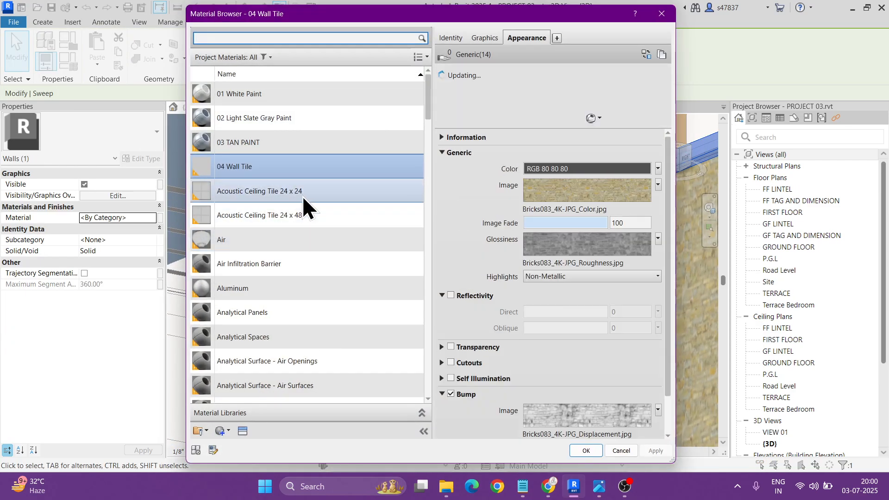
left_click(277, 101)
left_click(585, 451)
key("Escape")
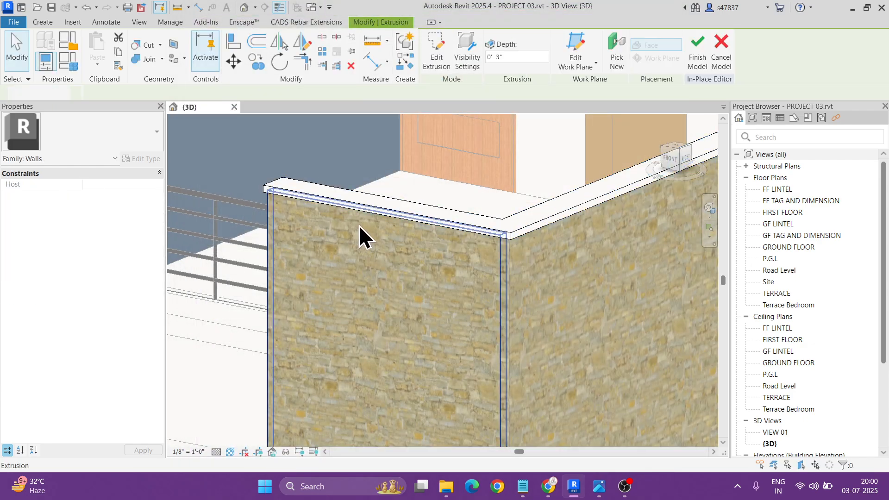
- Create a new material named 05 Granite for the coping sweep of the corner wall
scroll(481, 314, "down", 3)
scroll(397, 242, "up", 2)
left_click(393, 234)
scroll(393, 230, "up", 3)
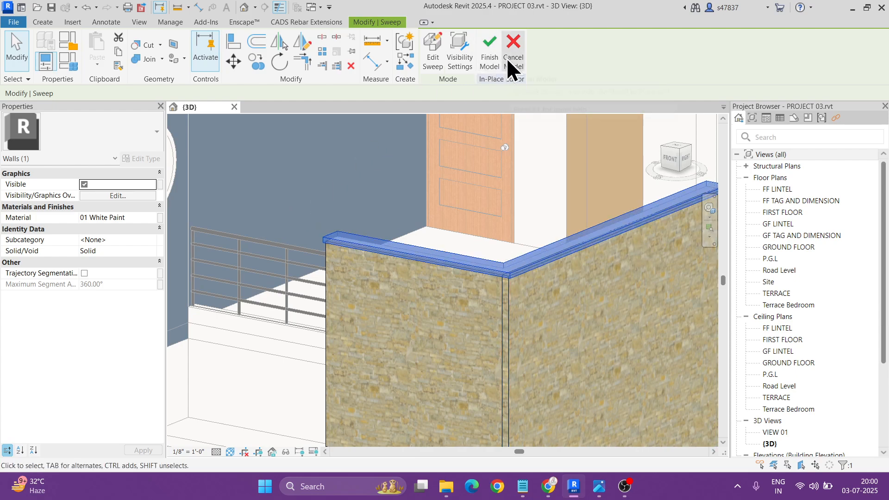
left_click(154, 216)
left_click(155, 218)
left_click(230, 432)
left_click(231, 444)
left_click(450, 39)
left_click(590, 55)
type("05 Grani")
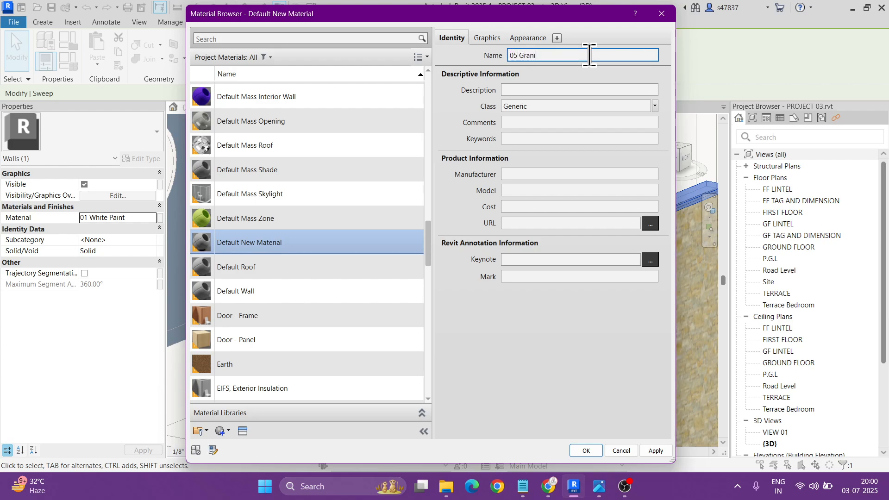
type("te")
- Replace the Generic class of the 05 Granite material with a custom class name
left_click(630, 106)
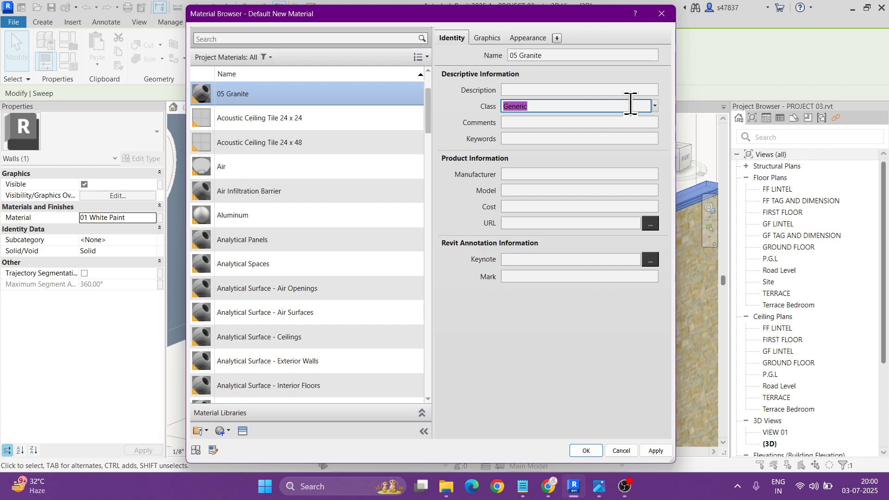
left_click(654, 106)
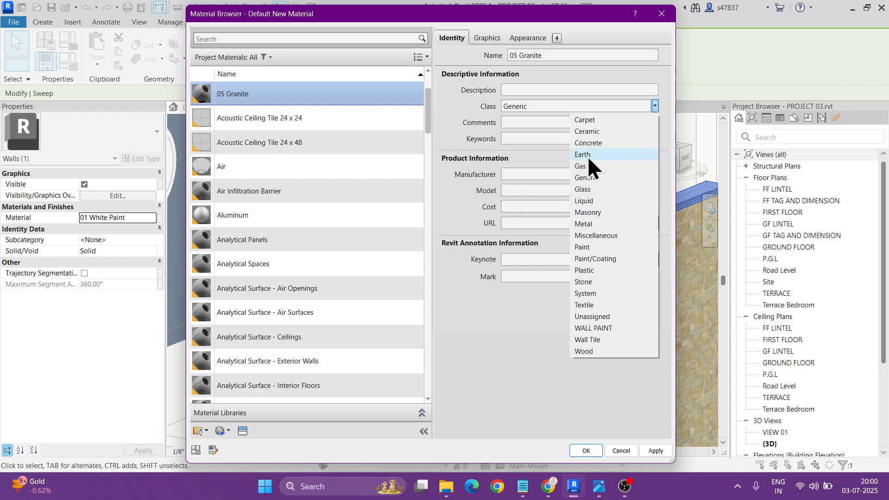
left_click(552, 107)
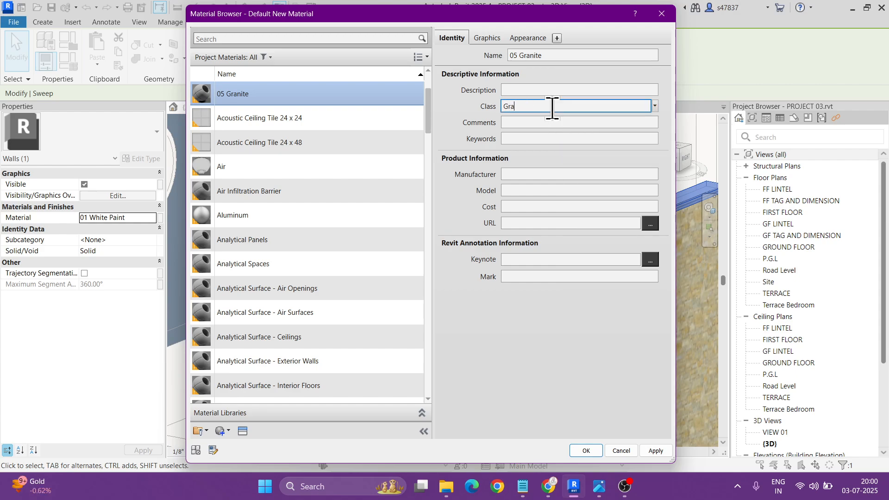
- Enable Use Render Appearance for 05 Granite, assign it to the coping sweep and finish the in-place model
left_click(488, 38)
left_click(515, 71)
left_click(527, 39)
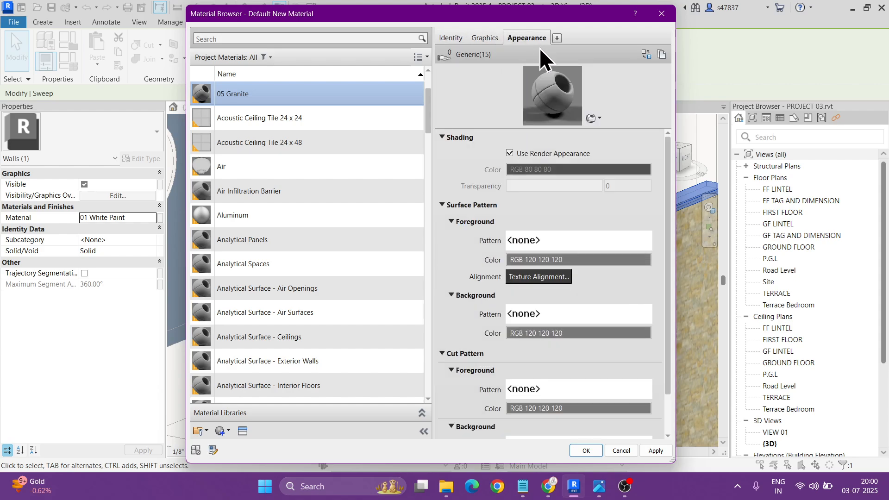
left_click(584, 451)
left_click(488, 62)
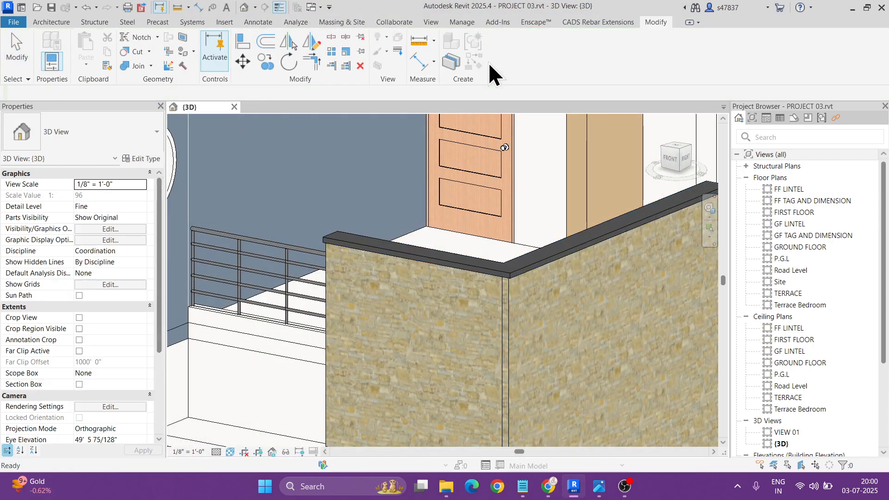
left_click(499, 259)
key("Escape")
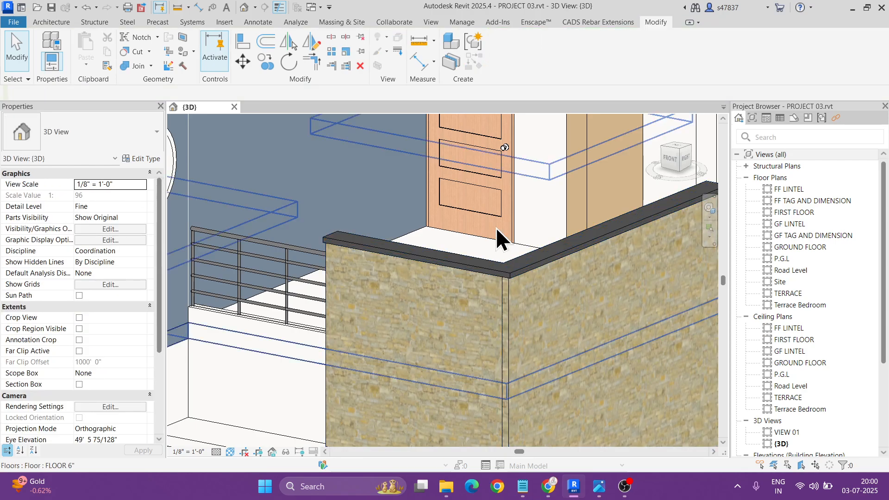
- Load Marble016_4K-JPG_Color.jpg as the albedo texture of 05 Granite in the Enscape material editor
left_click(535, 24)
left_click(396, 52)
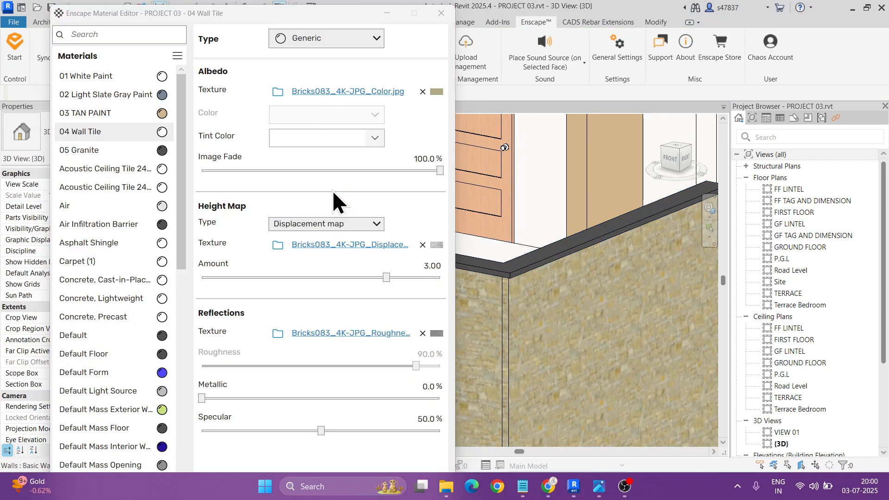
left_click(162, 151)
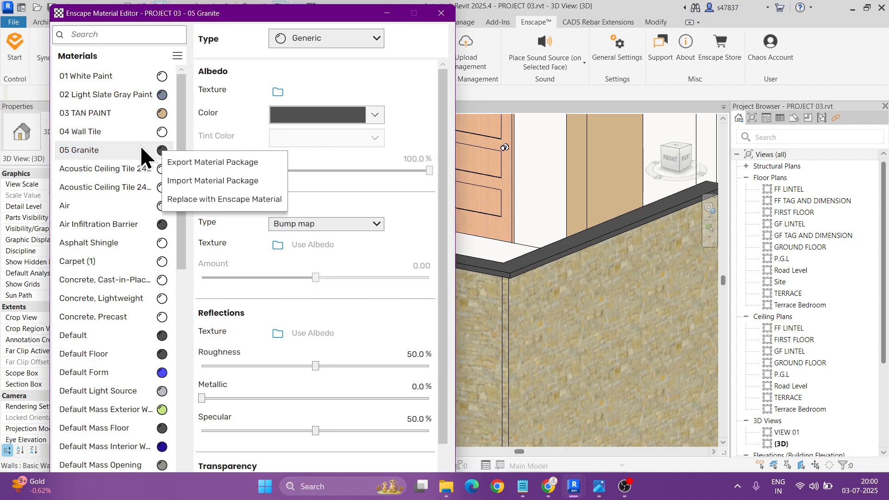
left_click(142, 143)
left_click(277, 98)
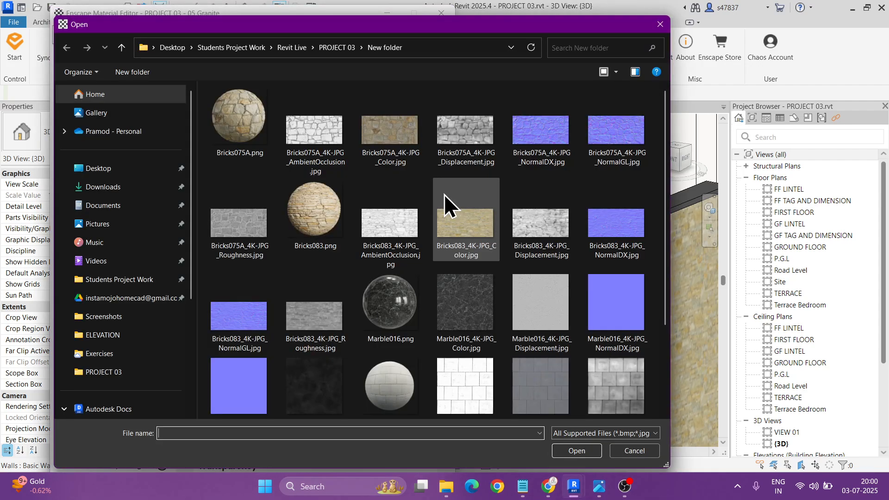
left_click(463, 302)
left_click(574, 450)
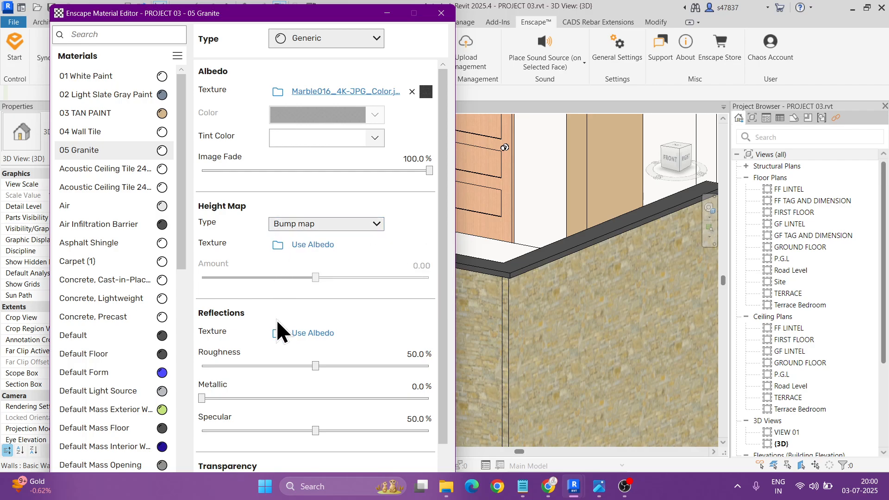
- Load Marble016_4K-JPG_Roughness.jpg as the reflections texture of 05 Granite and close the material editor
left_click(280, 333)
scroll(554, 262, "down", 1)
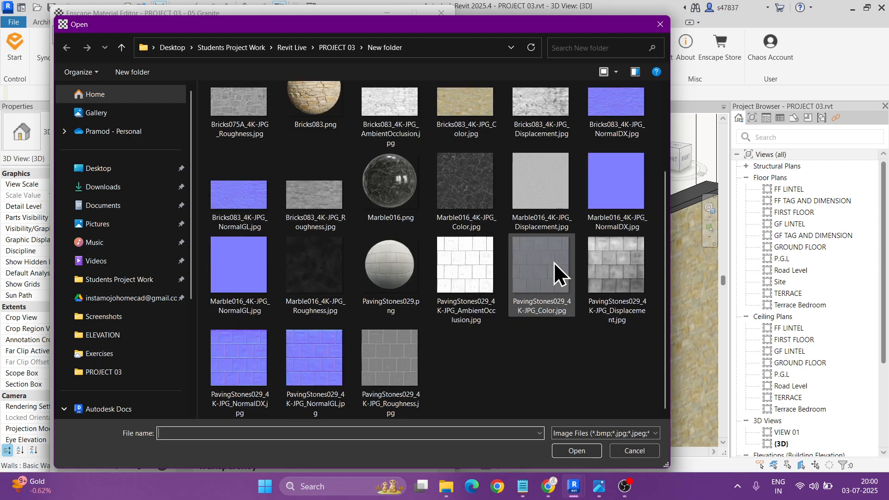
left_click(315, 269)
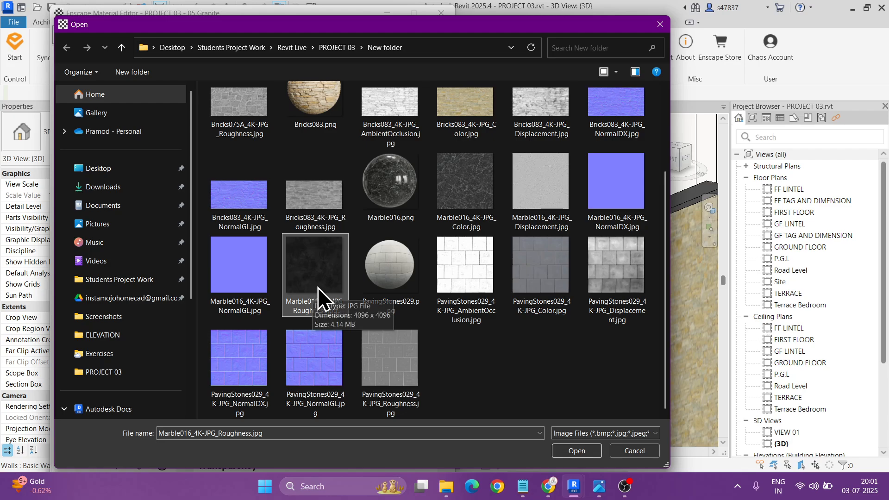
left_click(572, 451)
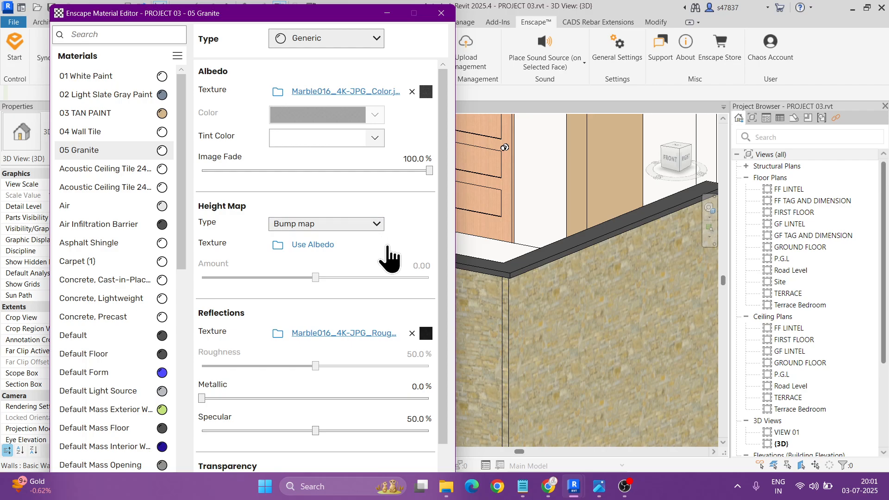
left_click(441, 13)
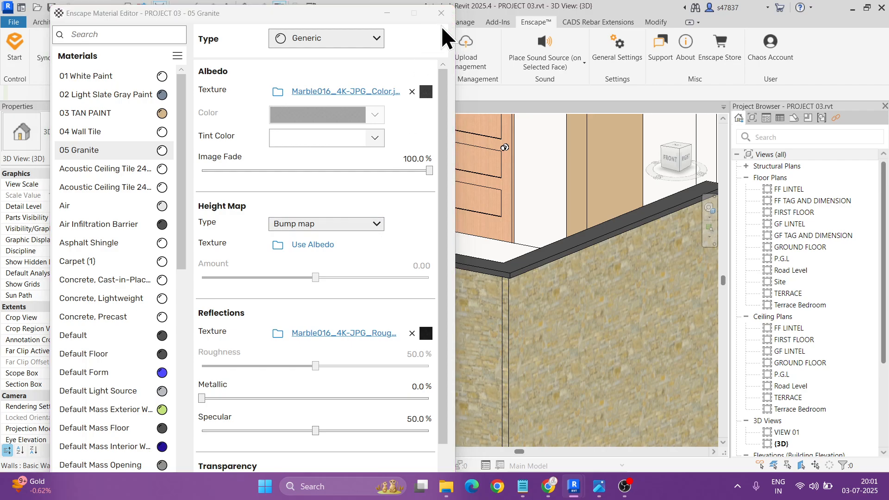
- Edit the roof-edge in-place model, assign 01 White Paint to the two upper roof-edge sweeps and finish the model
scroll(570, 270, "down", 6)
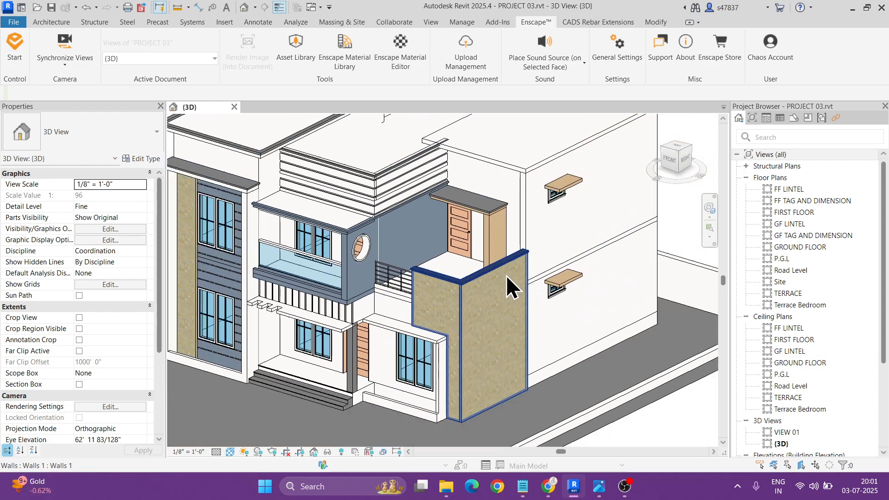
mouse_move(507, 275)
middle_mouse_down("shift")
mouse_move(575, 290)
mouse_move(517, 295)
mouse_move(503, 271)
middle_mouse_up("shift")
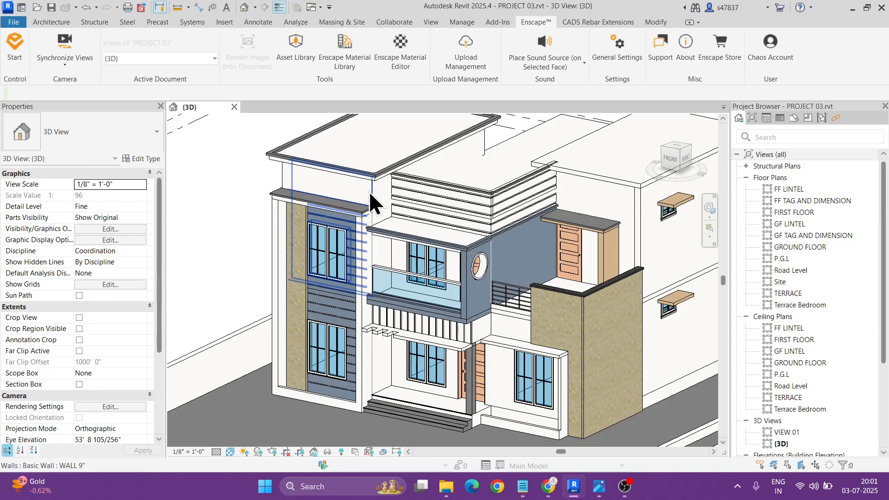
scroll(369, 188, "up", 4)
left_click(379, 163)
left_click(497, 58)
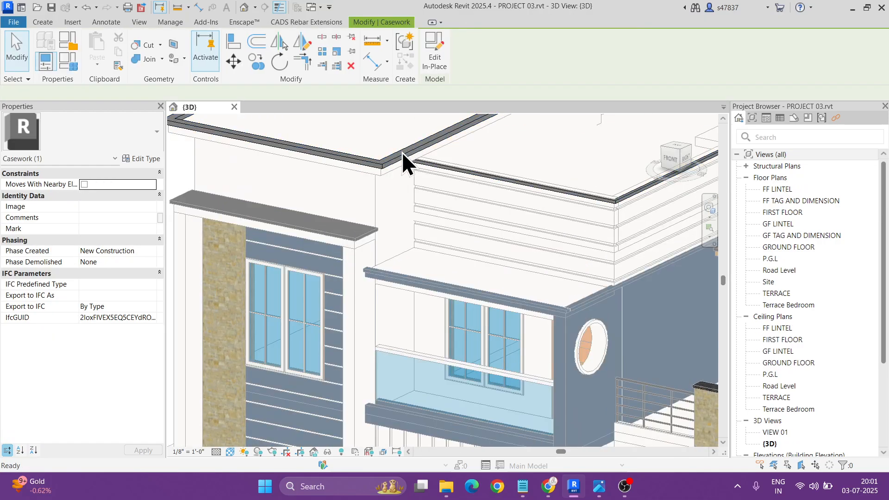
left_click(402, 154)
scroll(363, 212, "down", 3)
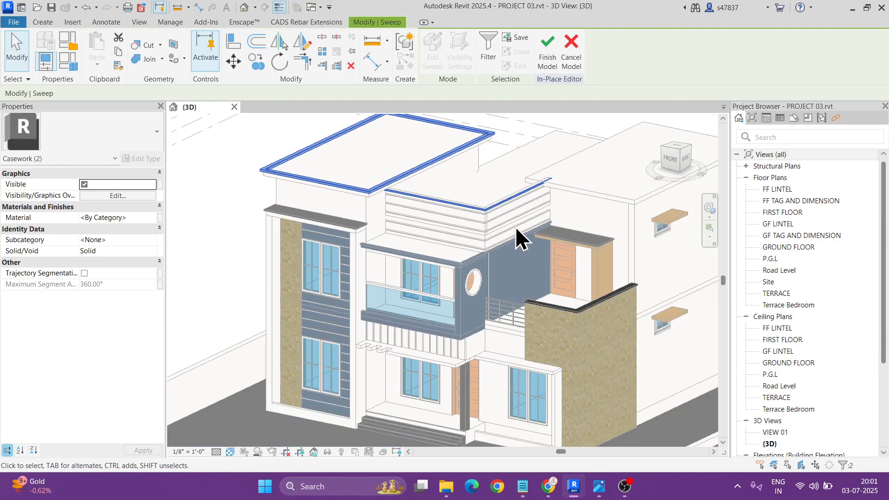
left_click(155, 218)
left_click(155, 220)
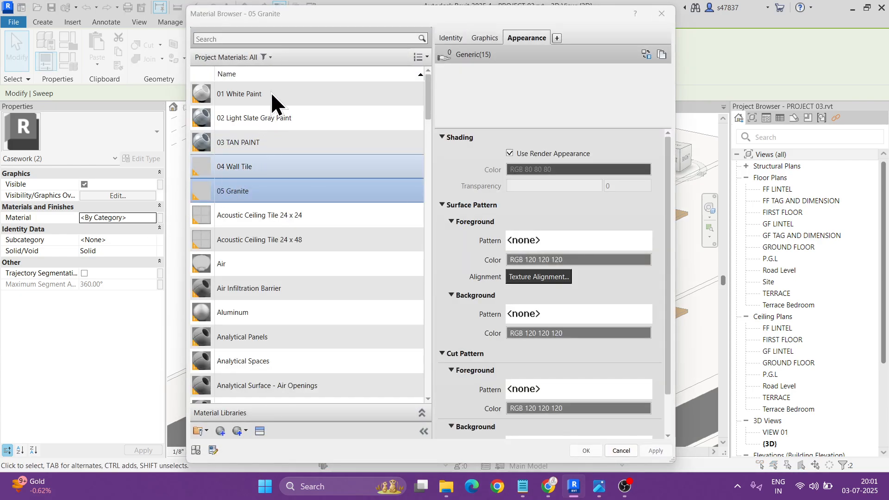
left_click(271, 93)
left_click(578, 451)
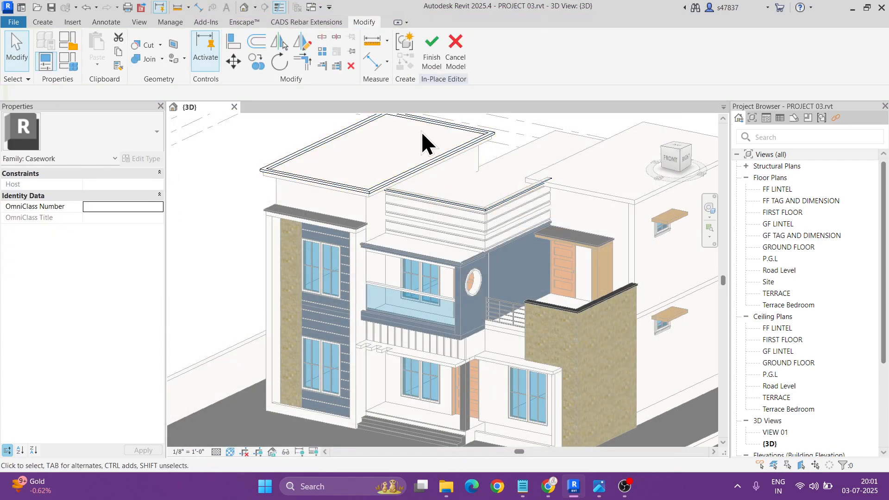
left_click(433, 50)
- Assign 01 White Paint to the thin slab extrusion above the front tower's upper window and finish the in-place model
scroll(344, 227, "up", 4)
left_click(346, 229)
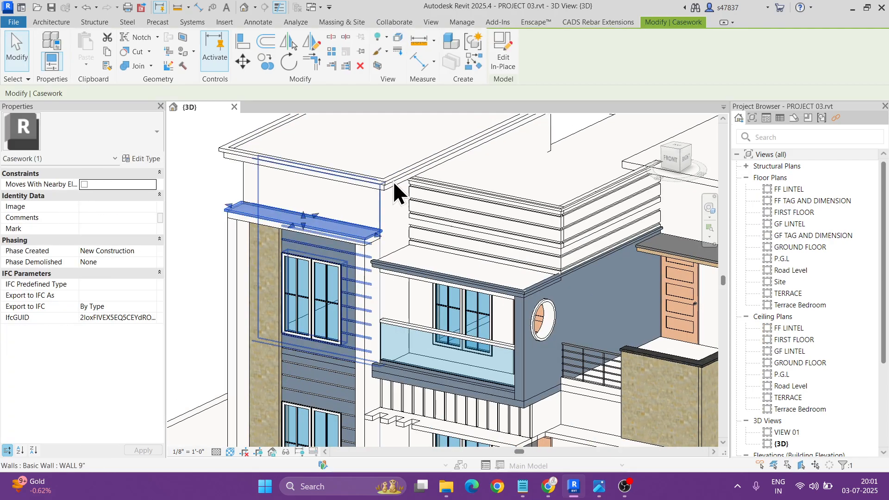
left_click(504, 65)
left_click(357, 229)
left_click(151, 262)
left_click(155, 262)
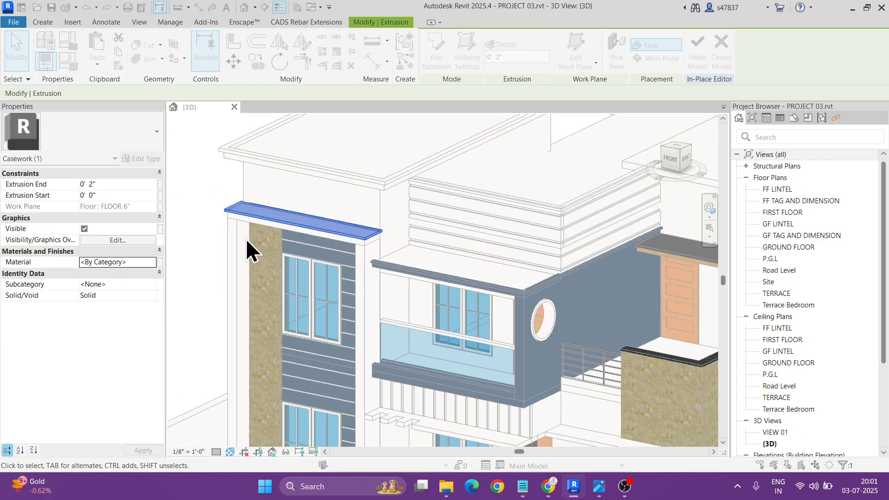
left_click(579, 450)
key("Escape")
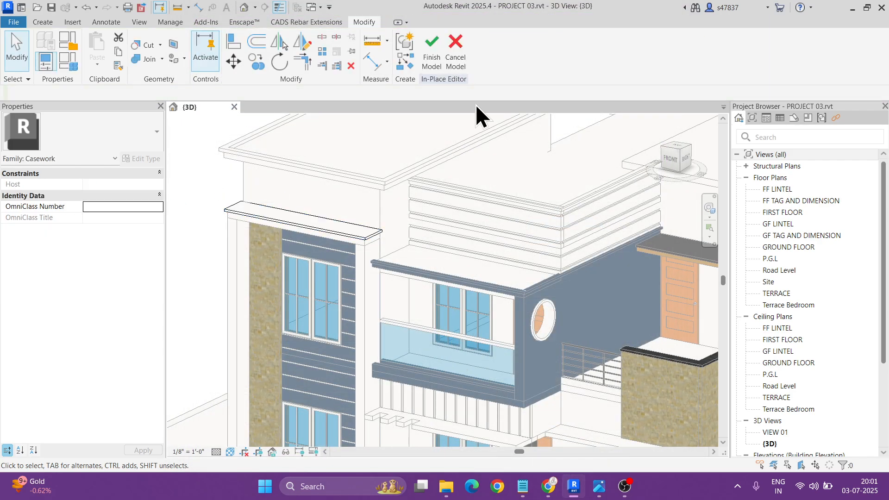
left_click(436, 58)
- Assign 03 TAN PAINT to the thin slab extrusion above the terrace door and finish the in-place model
scroll(500, 243, "down", 3)
scroll(433, 246, "up", 5)
left_click(460, 219)
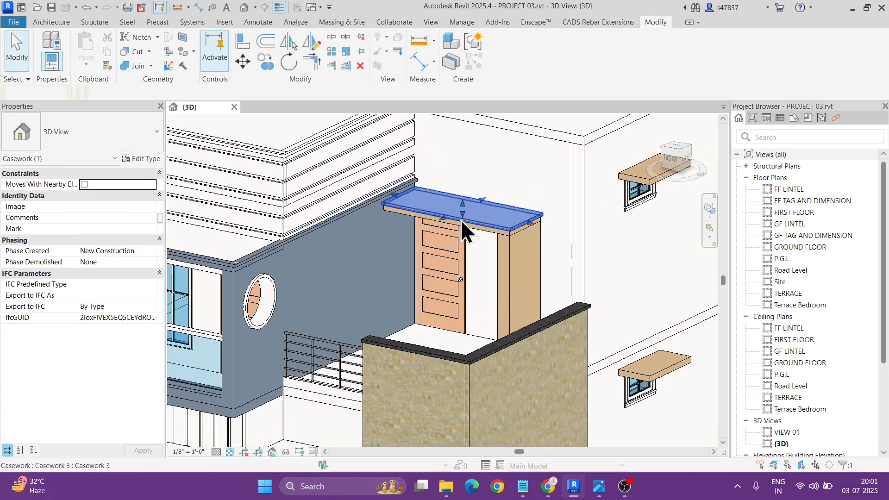
left_click(505, 54)
left_click(453, 208)
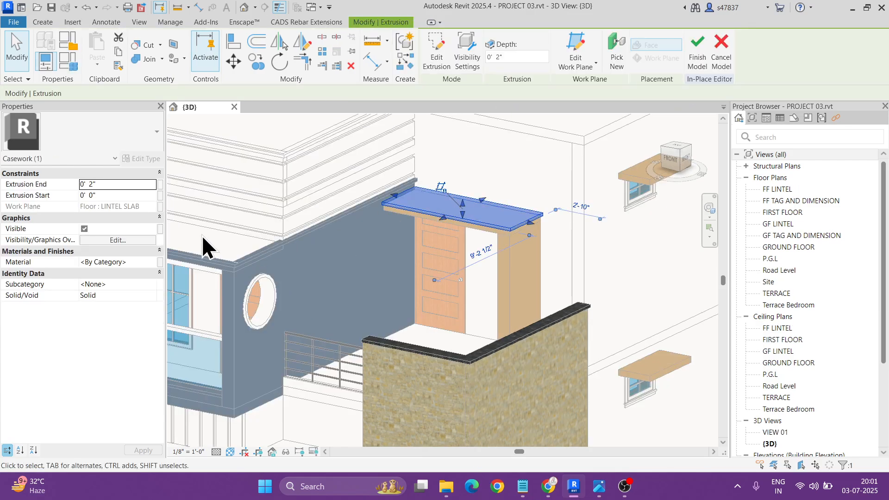
left_click(155, 261)
left_click(154, 261)
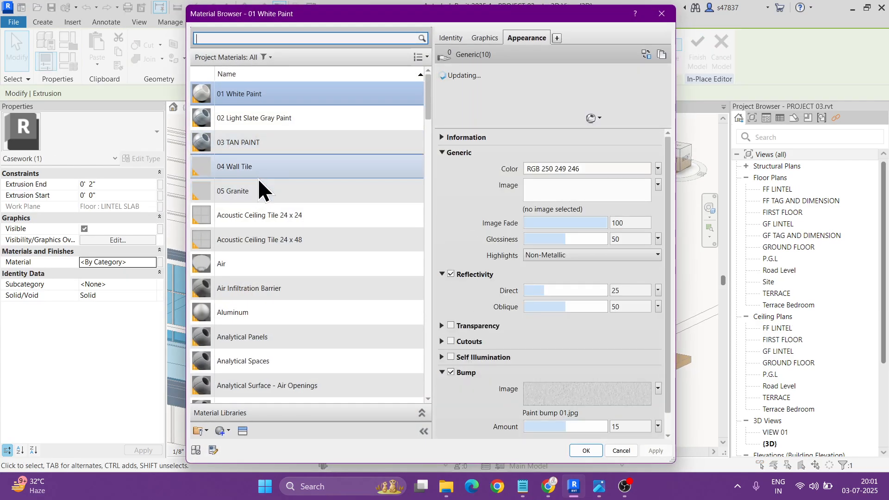
left_click(265, 143)
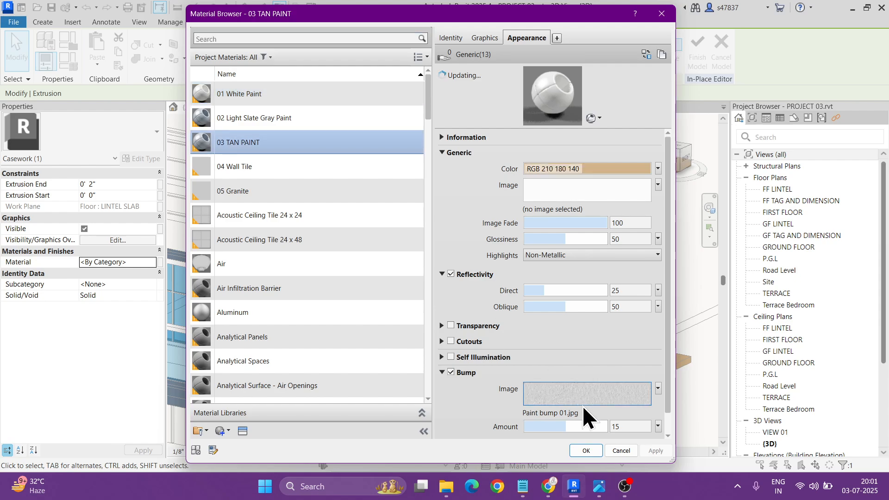
left_click(585, 454)
left_click(450, 290)
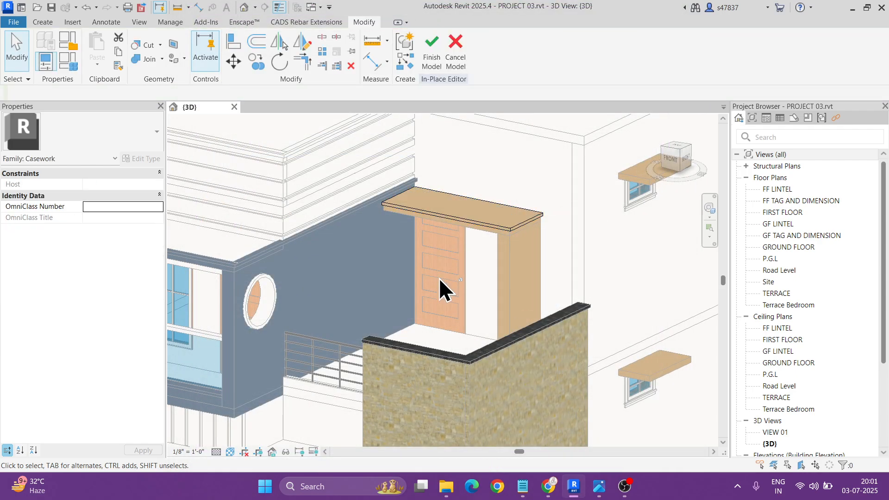
left_click(433, 60)
- Create a new in-place model in the Casework category for the rear roof slab's edge
scroll(493, 295, "down", 3)
middle_click_drag(493, 295, 447, 290, "shift")
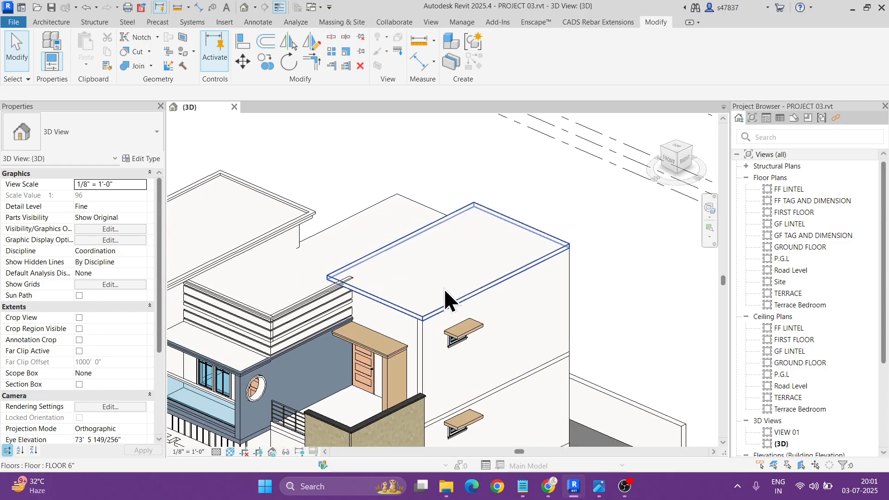
left_click_drag(544, 263, 388, 291)
key("Escape")
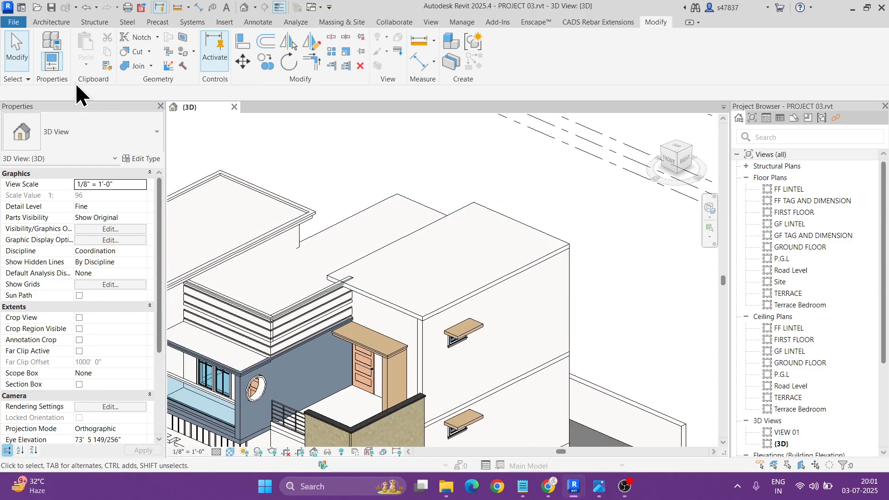
left_click(62, 23)
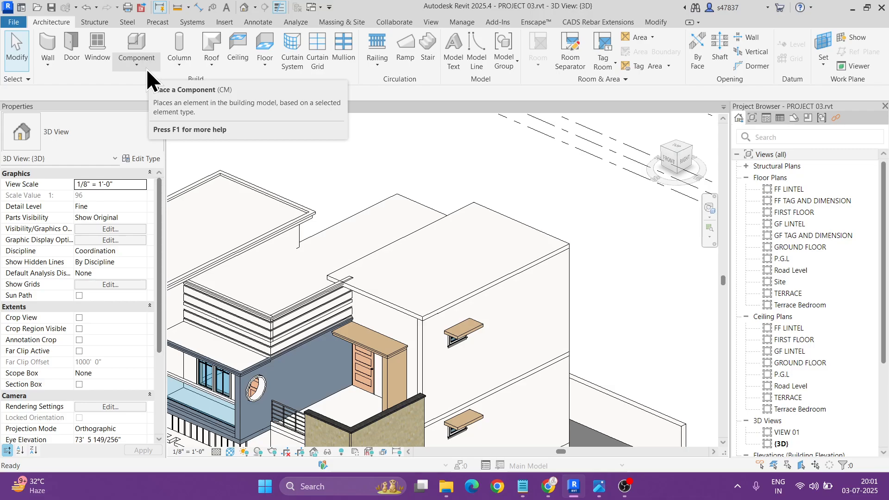
left_click(147, 68)
left_click(166, 112)
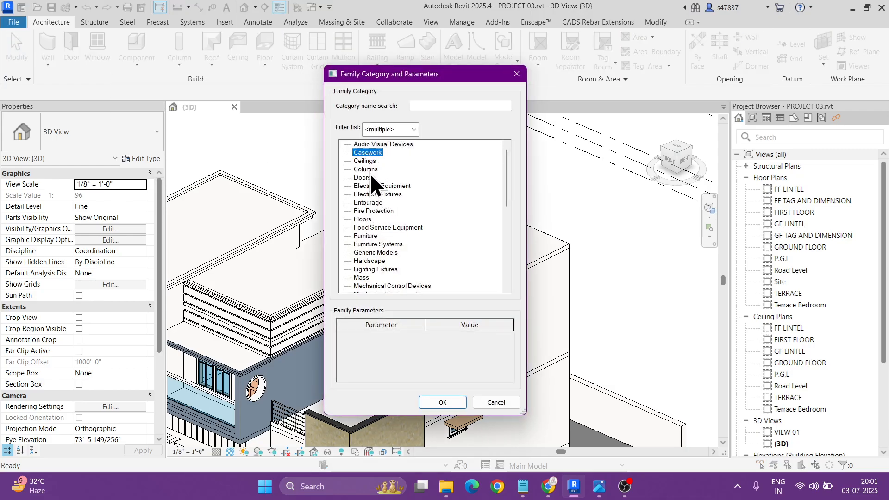
left_click(440, 402)
left_click(246, 252)
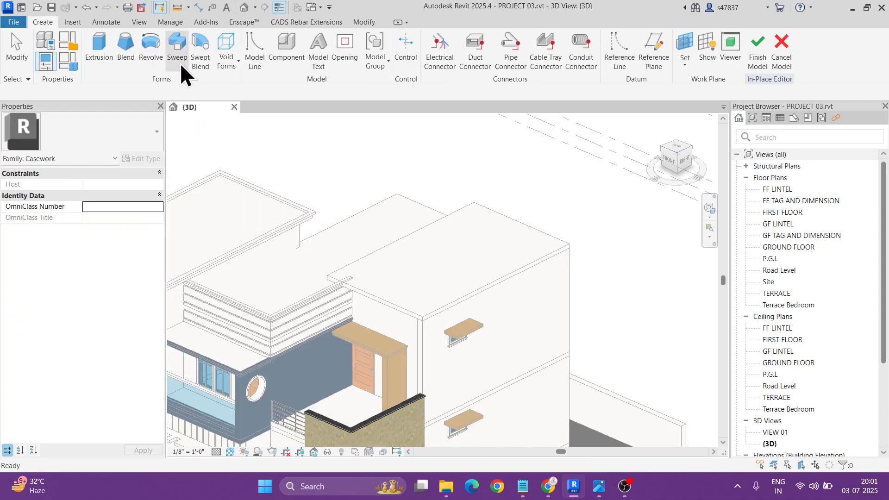
- Start a Sweep and pick all four top edges of the rear roof slab as its path
left_click(177, 51)
left_click(549, 66)
scroll(529, 249, "up", 2)
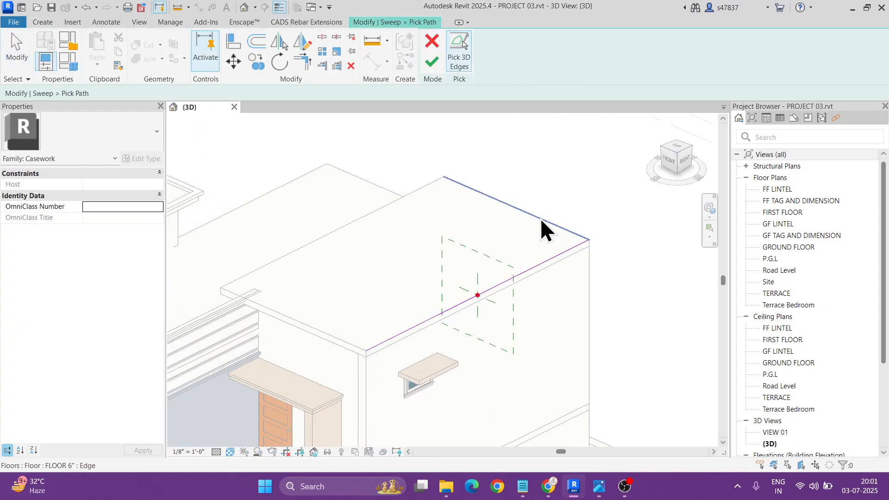
left_click(308, 323)
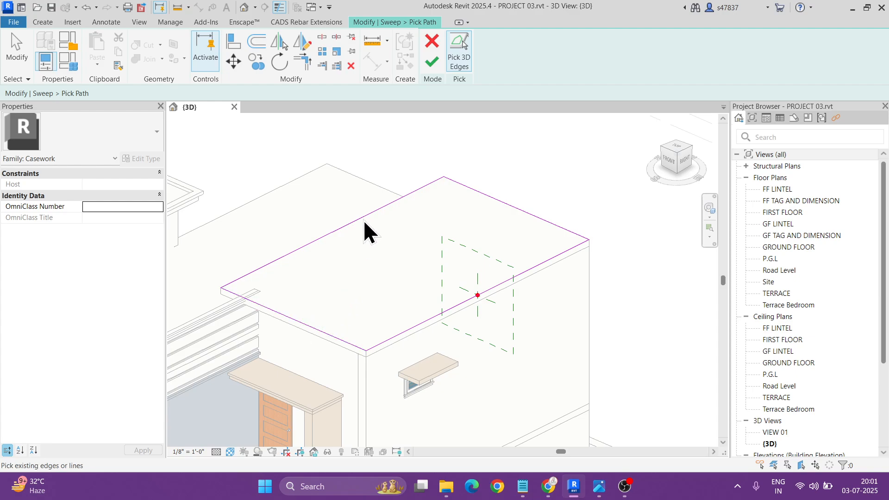
left_click(432, 64)
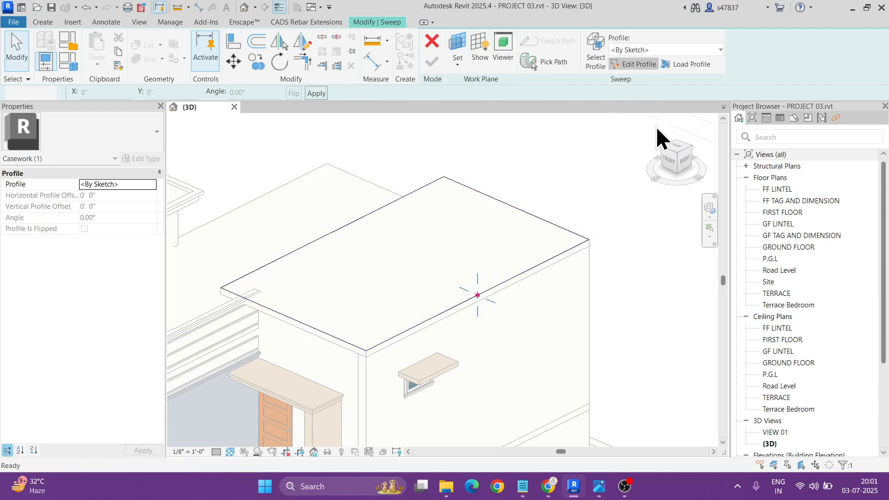
- Sketch a closed rectangular profile 3" high across the roof edge, projecting 5" outward, and complete the sweep
left_click(633, 64)
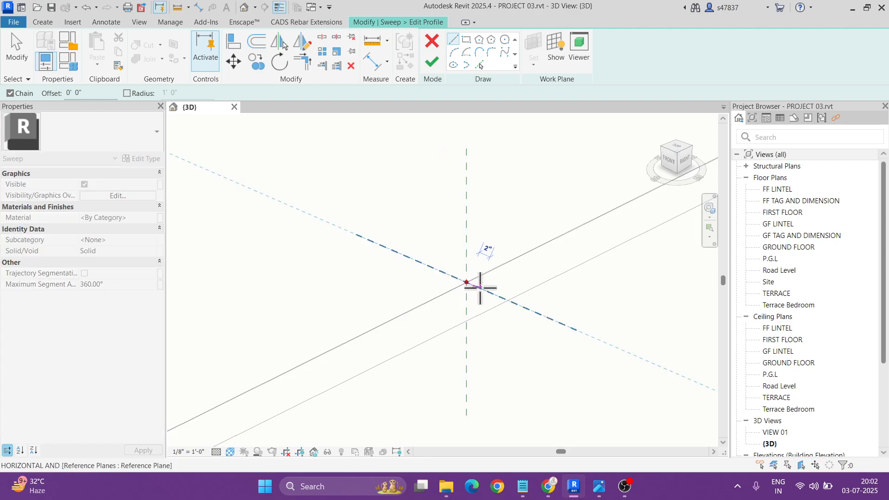
left_click(493, 293)
scroll(493, 293, "up", 3)
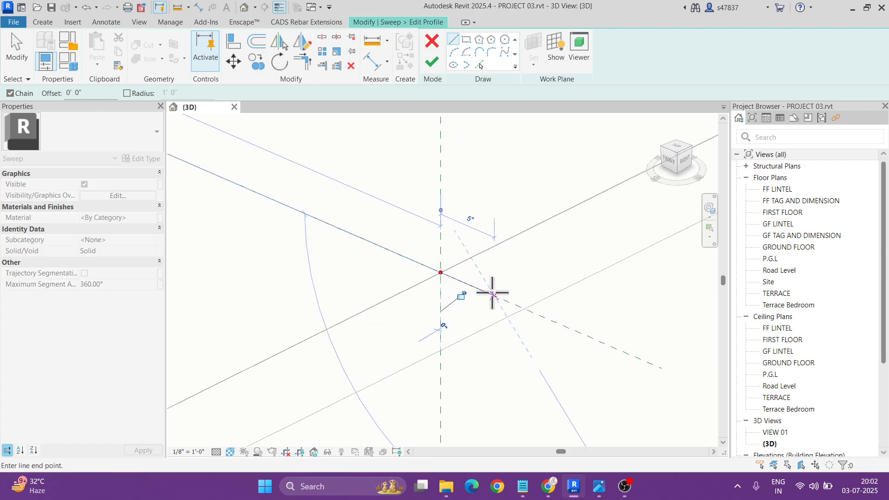
left_click(494, 256)
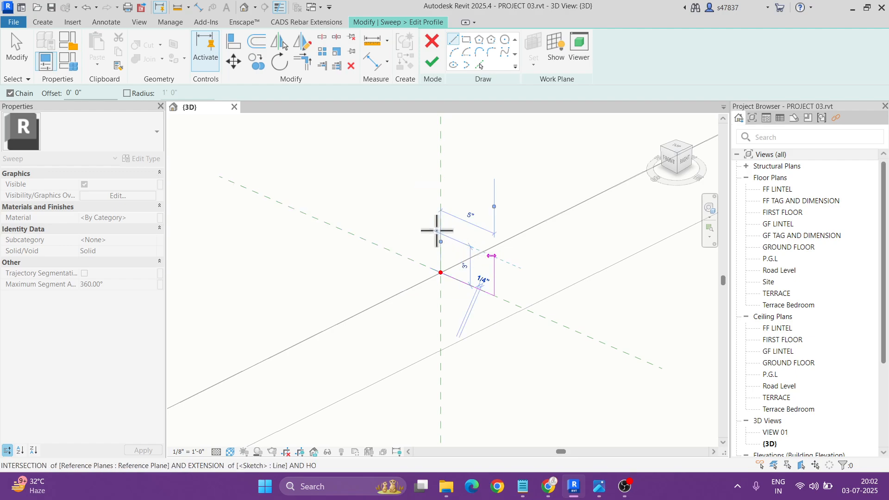
left_click(398, 215)
left_click(399, 254)
left_click(441, 272)
key("Escape")
key("Escape")
left_click(438, 71)
left_click(437, 71)
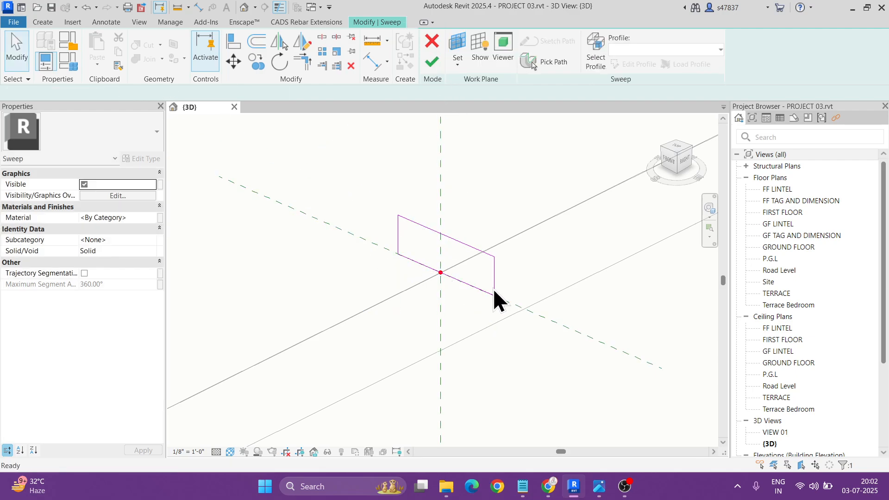
- Assign 03 TAN PAINT to the rear roof-edge sweep and finish the in-place model
scroll(512, 305, "down", 6)
middle_click_drag(538, 360, 576, 255, "shift")
scroll(486, 285, "up", 5)
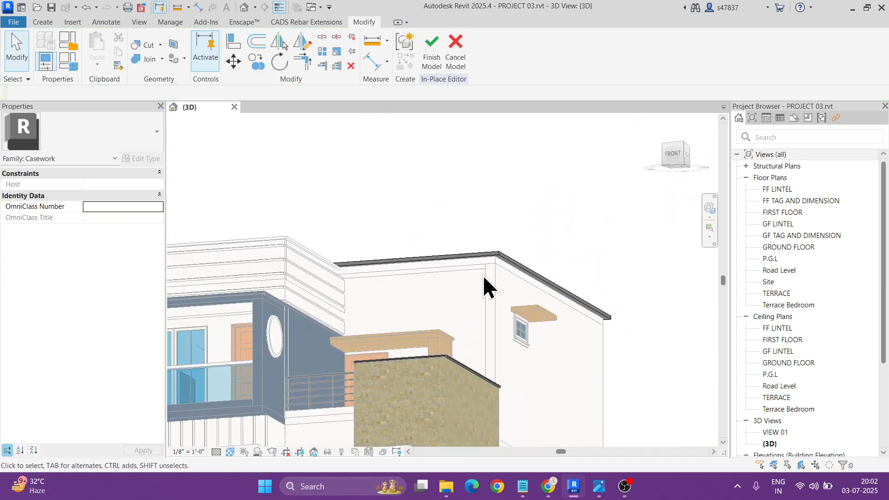
left_click(155, 218)
left_click(155, 218)
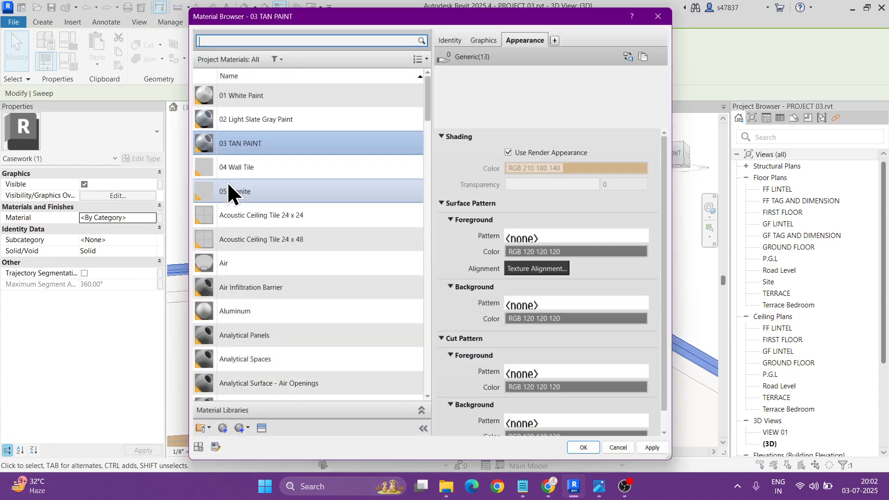
left_click(586, 451)
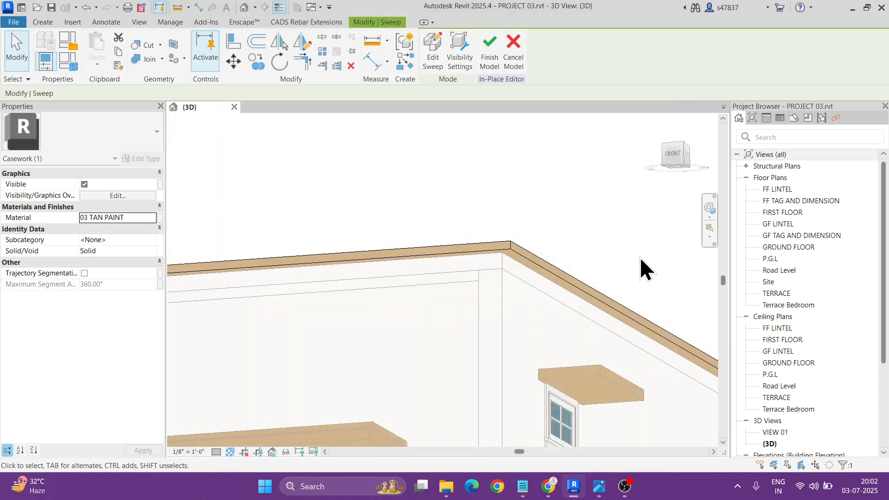
key("Escape")
scroll(496, 278, "down", 3)
middle_click_drag(496, 278, 587, 330, "shift")
left_click(433, 56)
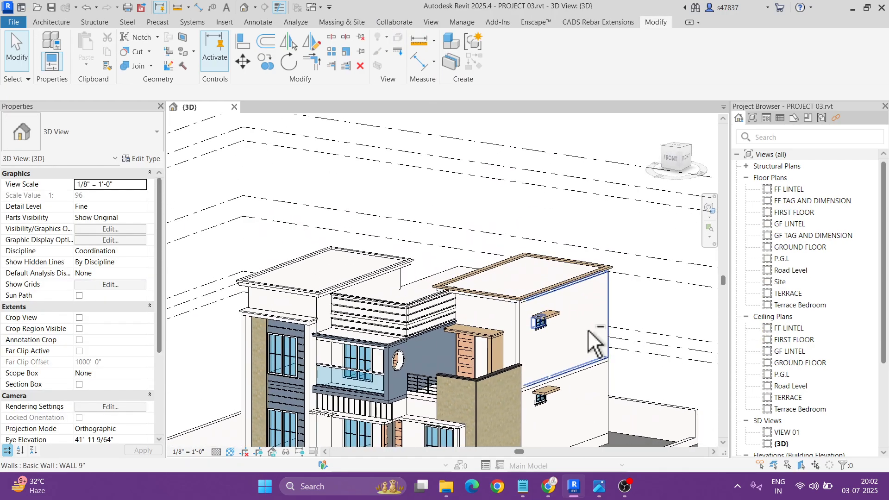
- Examine the exterior finishes in the reference house photo in the Photos viewer, and return to the Revit model
scroll(394, 353, "up", 2)
middle_click_drag(394, 353, 484, 299)
scroll(477, 296, "down", 3)
key("alt+Tab")
key("alt+Tab")
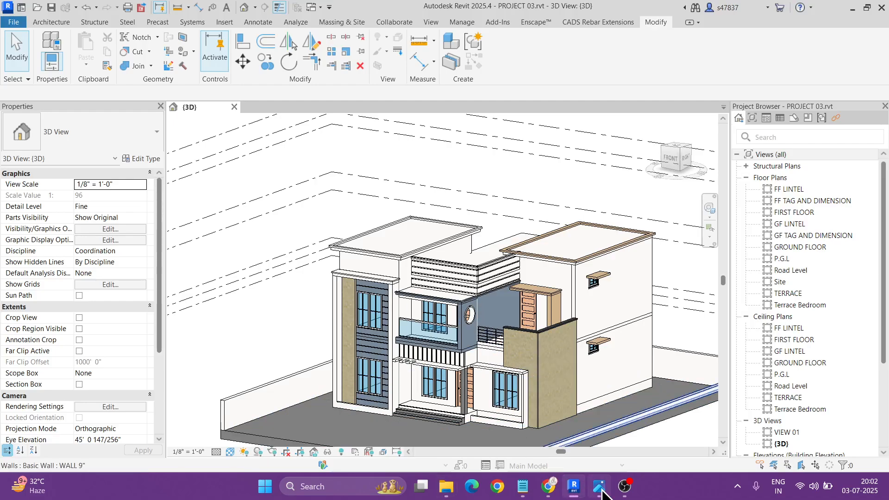
left_click(599, 487)
scroll(280, 242, "down", 5)
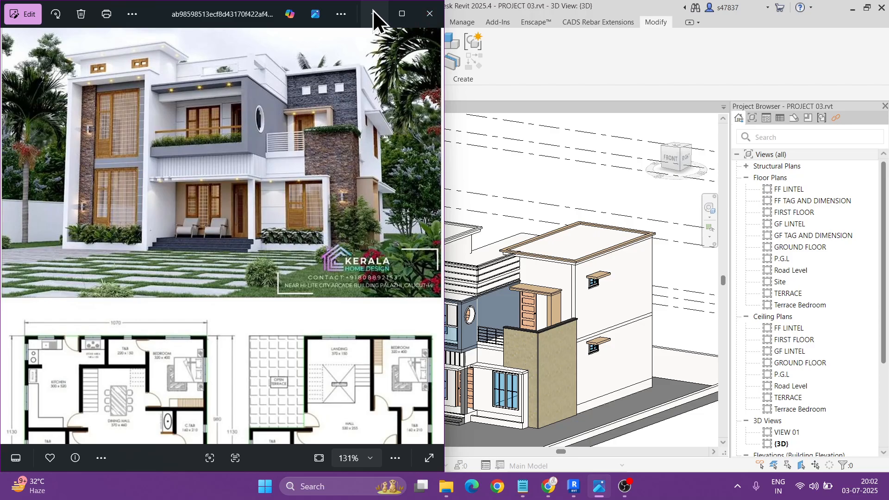
left_click(374, 10)
- Edit the entrance steps in place, assign the 05 Granite material to their extrusion, and finish the model
scroll(452, 377, "up", 3)
left_click(469, 324)
scroll(471, 324, "up", 2)
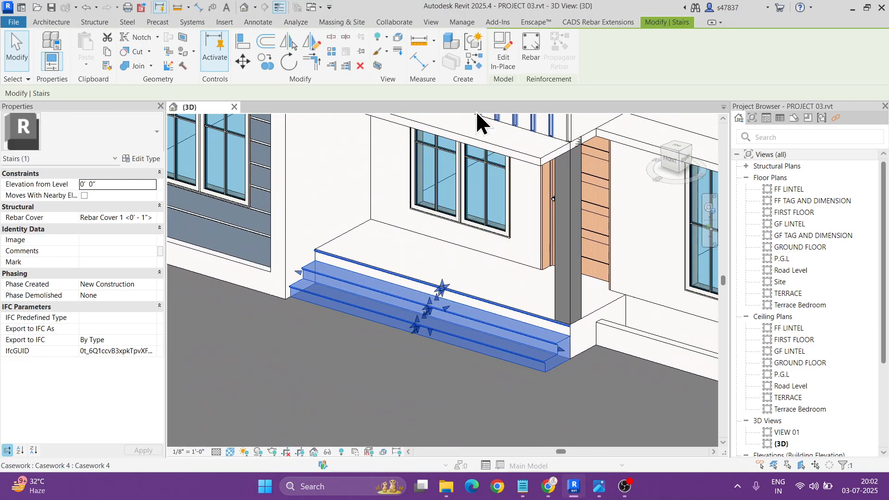
left_click(502, 56)
scroll(401, 313, "up", 2)
left_click(401, 313)
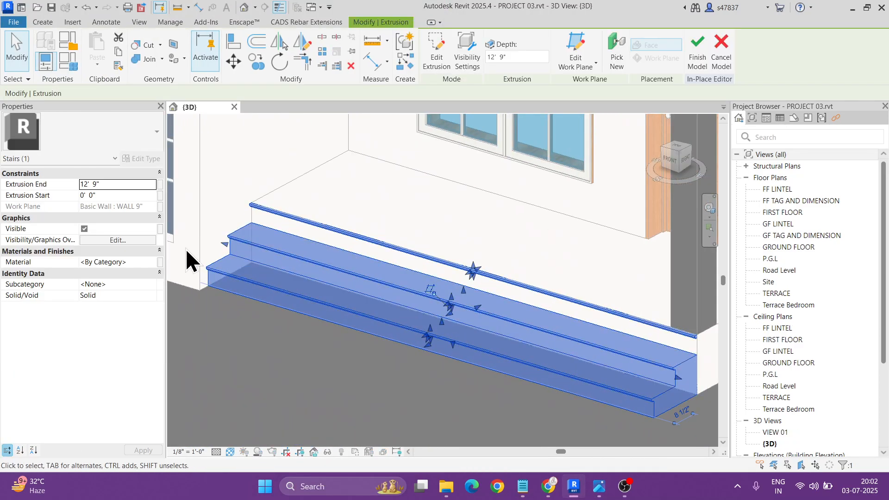
left_click(153, 262)
left_click(153, 262)
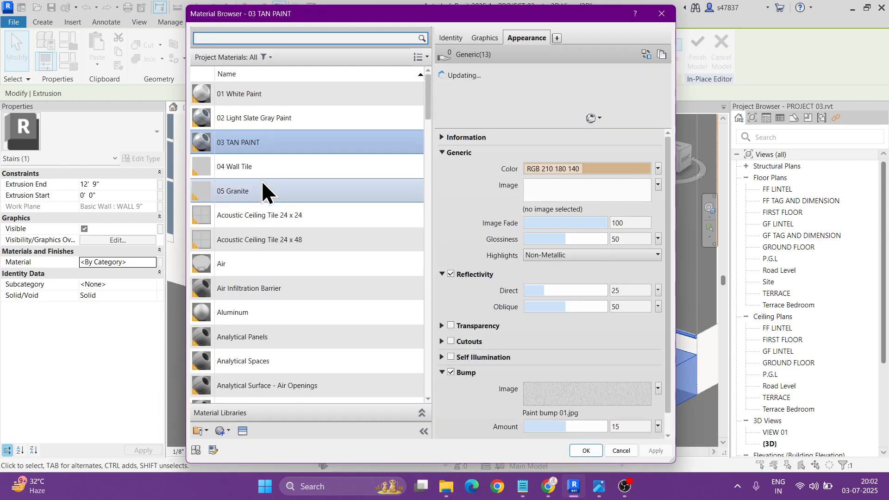
left_click(262, 183)
left_click(585, 450)
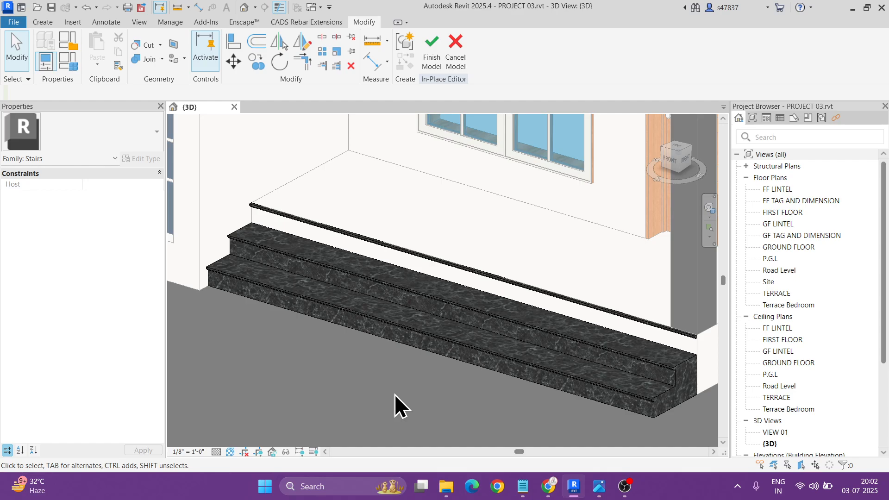
left_click(434, 61)
- Paint the porch floor's top surface, front riser and side face with 05 Granite
key("p")
key("t")
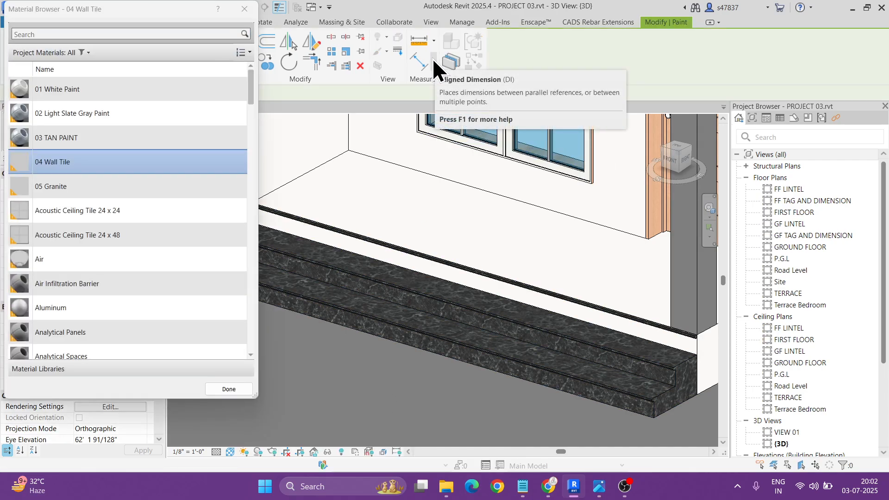
left_click(104, 187)
scroll(403, 259, "up", 5)
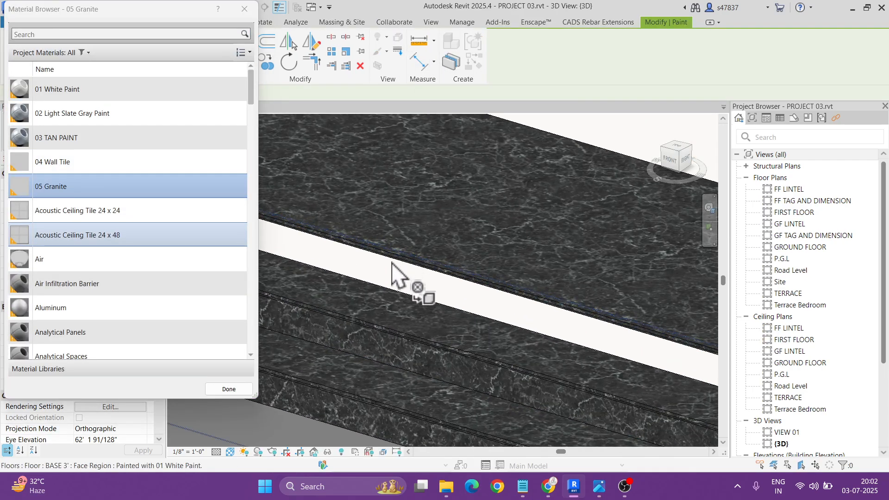
scroll(432, 254, "down", 5)
scroll(532, 288, "up", 3)
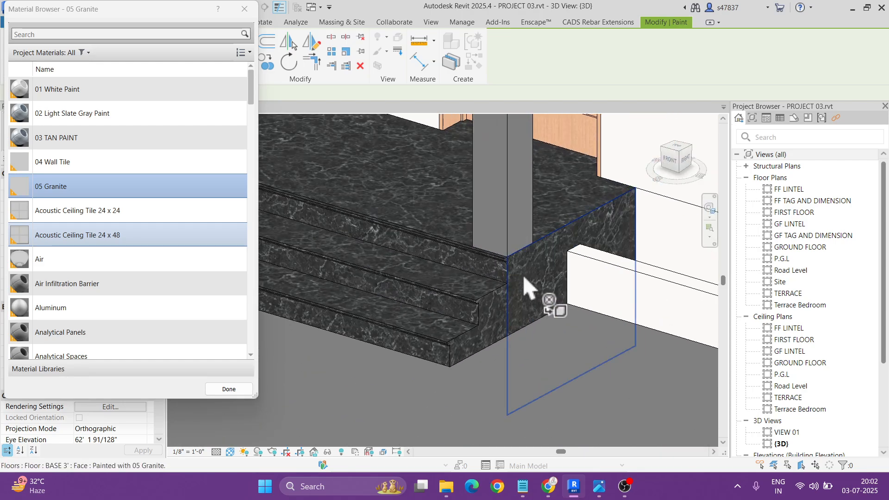
scroll(445, 278, "down", 2)
scroll(443, 270, "down", 2)
key("Escape")
- Examine the tile texture on the projecting front wall and compare it with the stone cladding in the reference photo
middle_click_drag(518, 268, 577, 338)
scroll(555, 310, "down", 3)
mouse_move(577, 338)
middle_mouse_down("shift")
mouse_move(631, 283)
mouse_move(622, 304)
mouse_move(556, 322)
middle_mouse_up("shift")
middle_click_drag(618, 345, 569, 340)
scroll(485, 316, "up", 8)
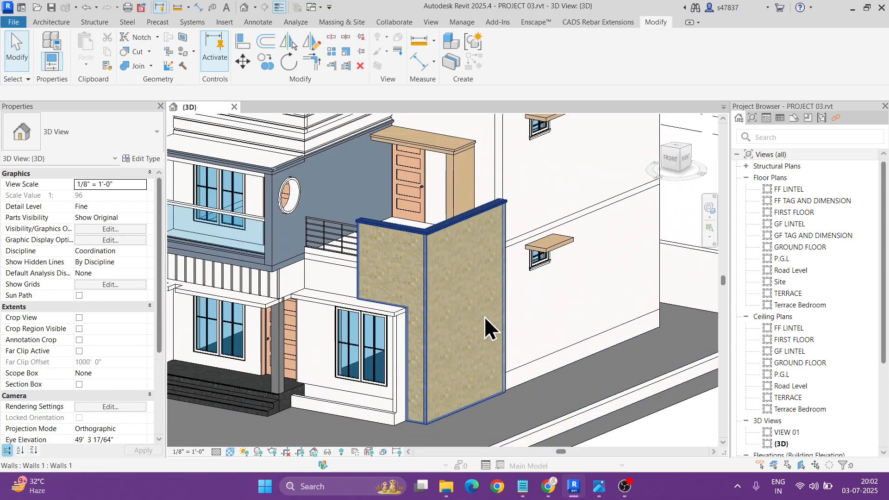
scroll(485, 316, "up", 3)
scroll(484, 316, "down", 8)
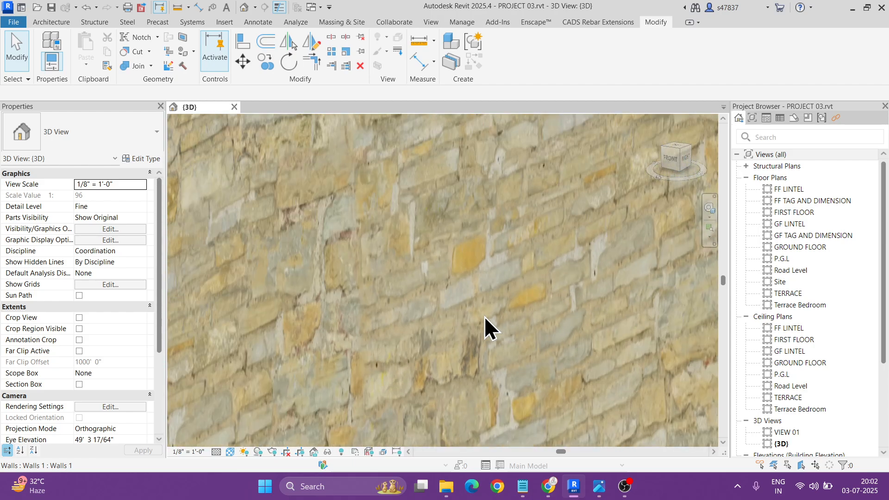
key("alt+Tab")
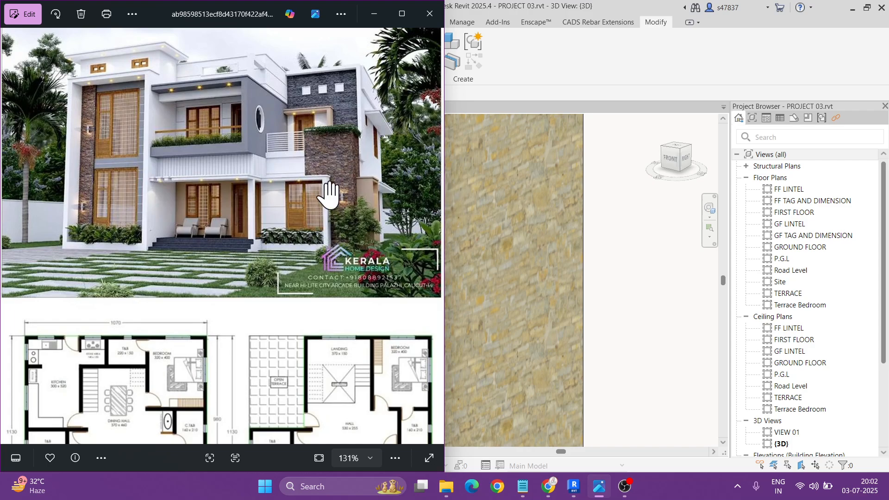
scroll(123, 241, "down", 3)
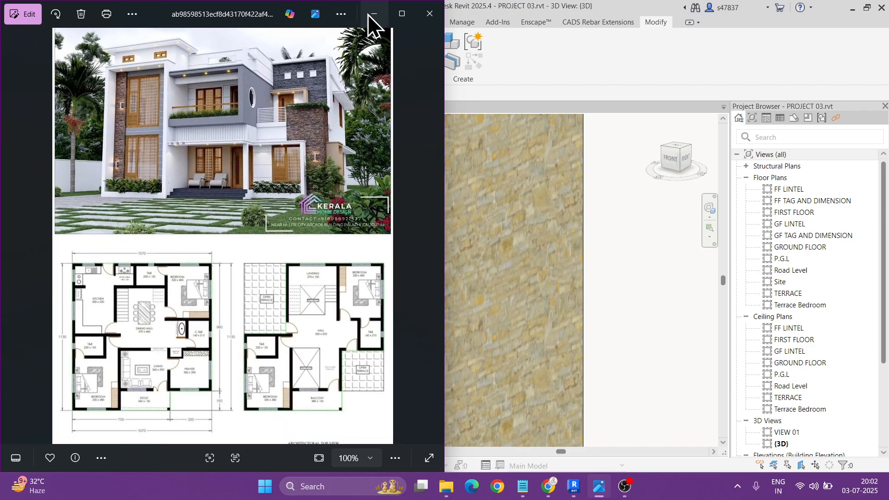
left_click(375, 14)
scroll(520, 301, "down", 6)
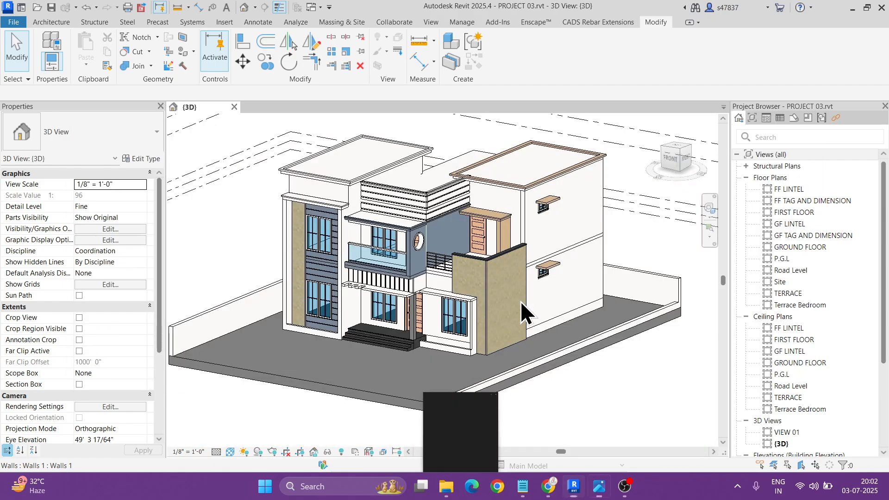
- Examine the front yard's paving and planting in the reference photo, and return to the full 3D model
key("alt+Tab")
scroll(144, 228, "up", 5)
left_click_drag(145, 227, 389, 235)
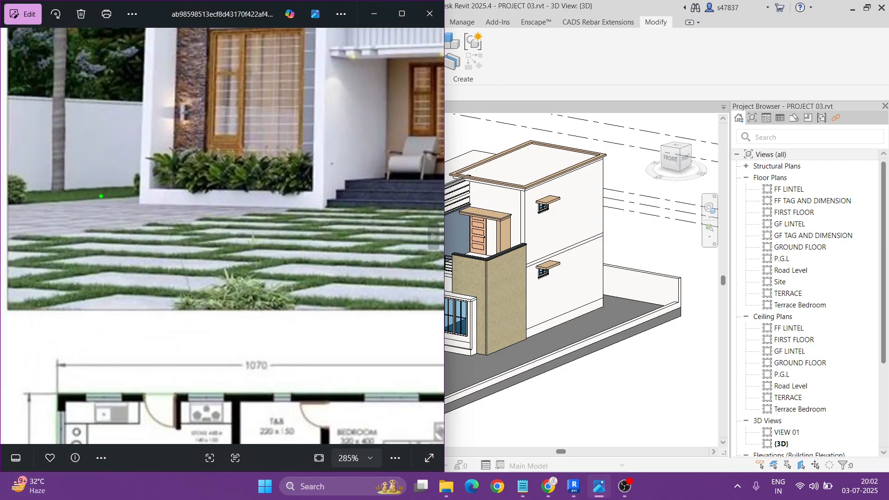
scroll(258, 224, "down", 6)
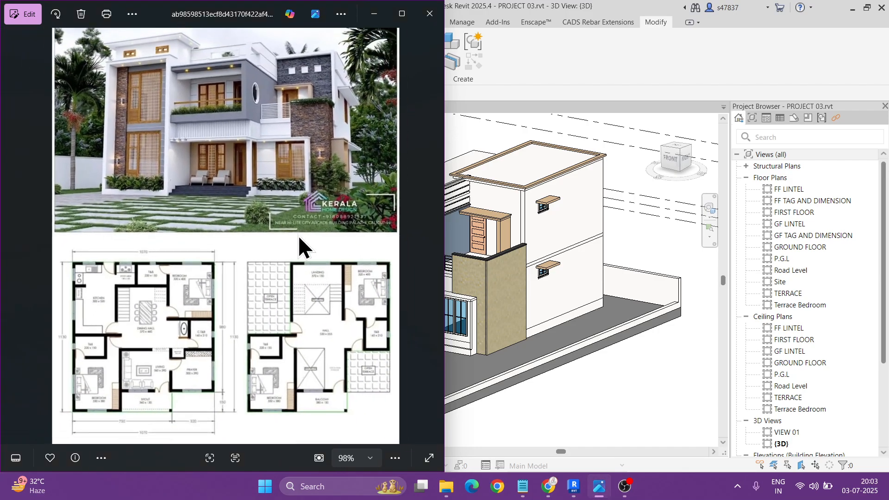
left_click(371, 16)
middle_click_drag(580, 314, 568, 346, "shift")
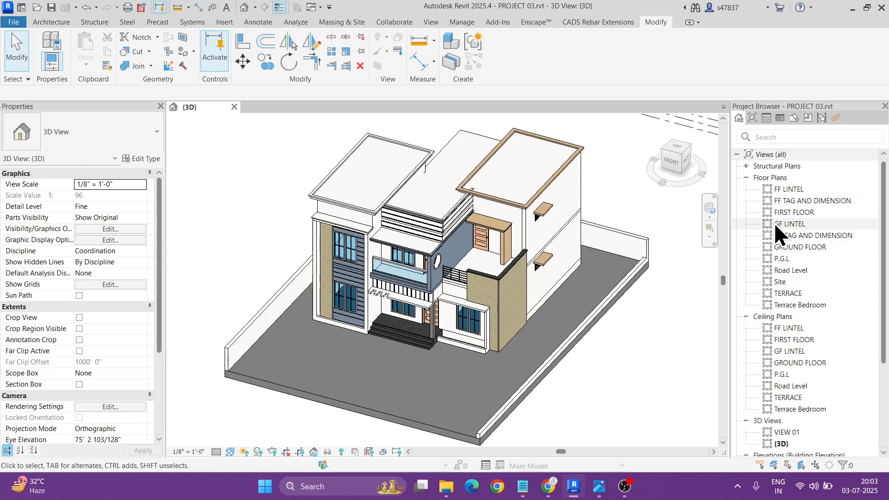
- Open the P.G.L floor plan and switch its display to a visual style that shows material textures
double_click(792, 260)
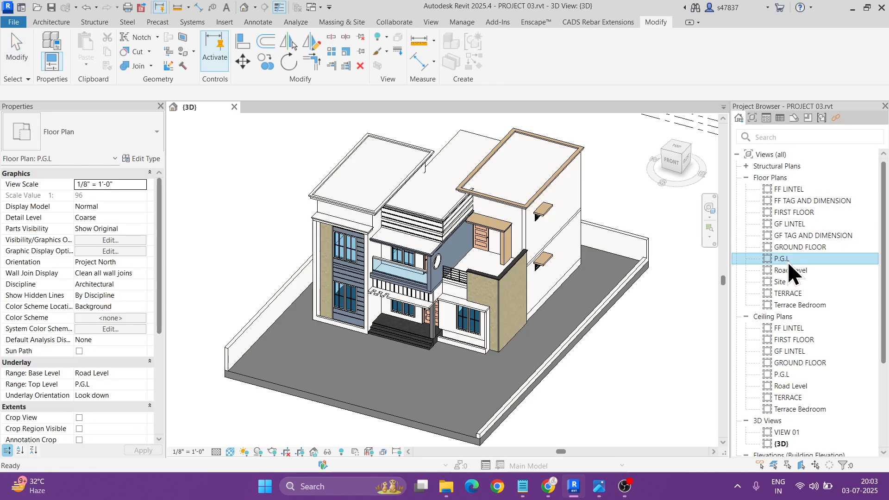
scroll(446, 335, "down", 2)
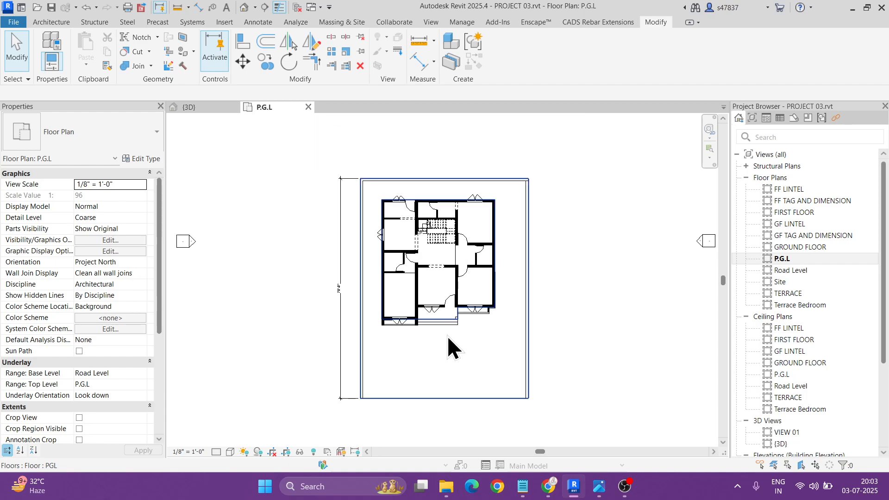
left_click(230, 452)
left_click(244, 424)
key("t")
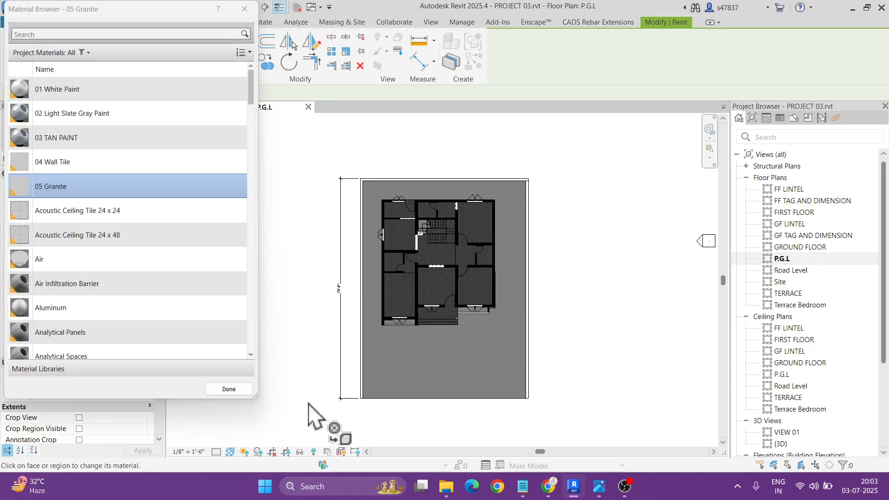
left_click(451, 371)
- Start a Split Face on the ground slab and sketch a line from the plot's front edge to the house's front-left corner
key("s")
key("f")
left_click(424, 365)
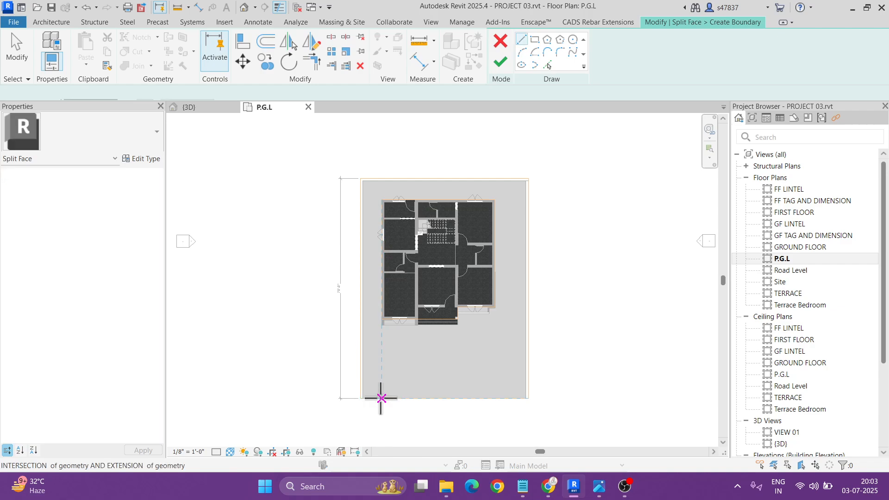
left_click(381, 399)
scroll(376, 354, "up", 3)
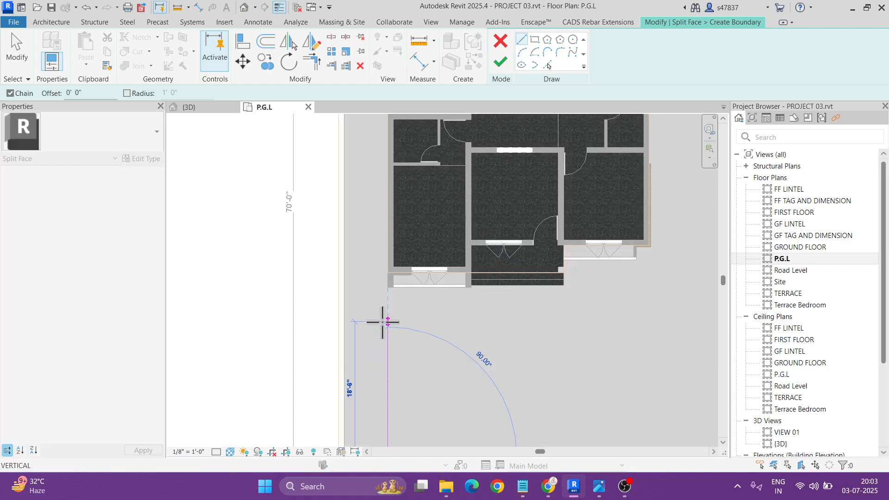
left_click(387, 272)
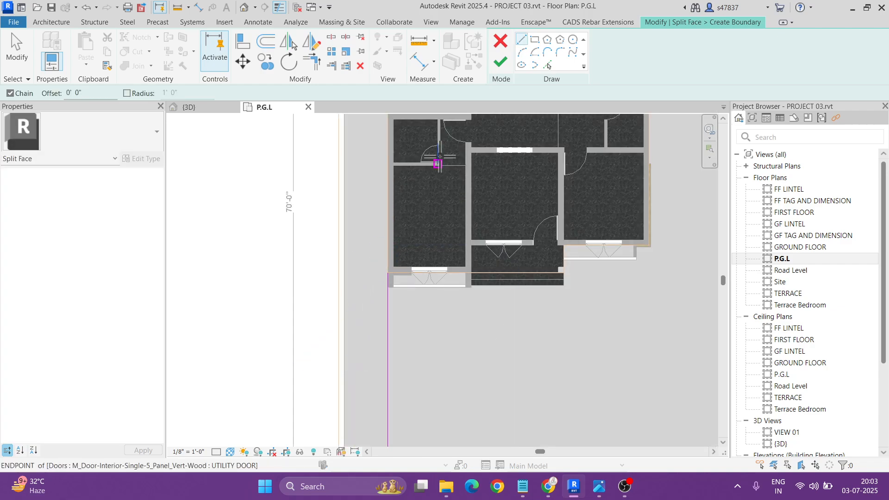
left_click(497, 62)
scroll(444, 339, "down", 2)
key("Escape")
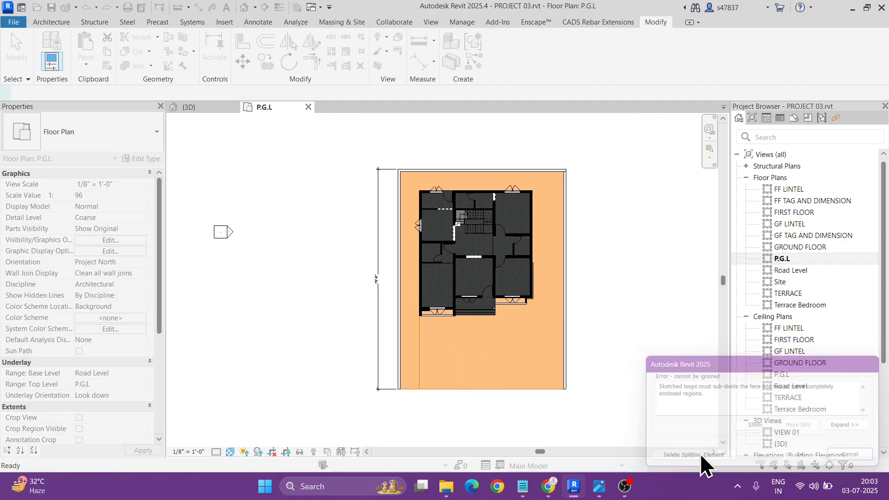
- Add a horizontal split line from the house's front-left corner to the plot's left edge and finish the Split Face
scroll(381, 410, "down", 1)
middle_click_drag(418, 413, 435, 296)
scroll(401, 324, "up", 5)
scroll(401, 333, "down", 3)
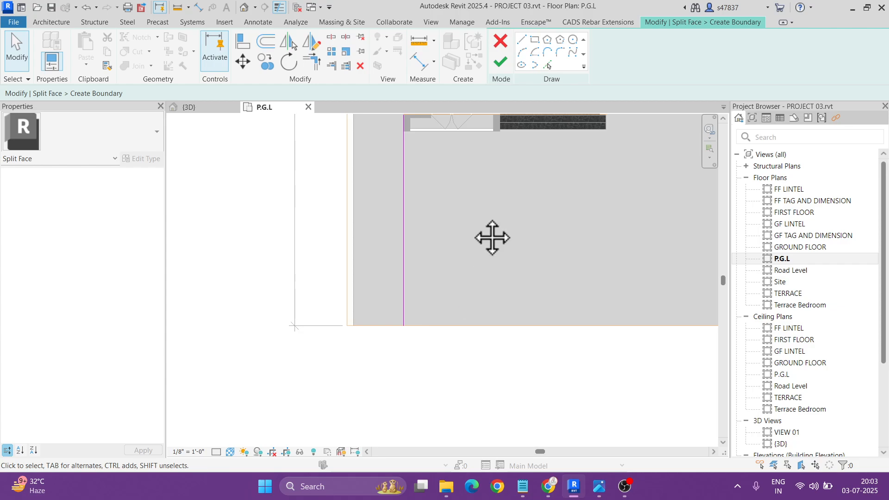
middle_click_drag(421, 143, 424, 330)
scroll(423, 323, "up", 3)
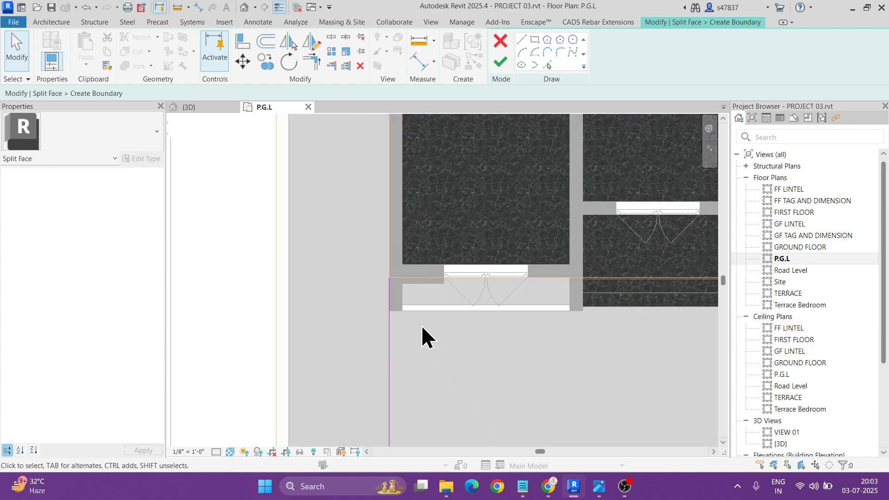
left_click(520, 40)
left_click(389, 277)
left_click(276, 278)
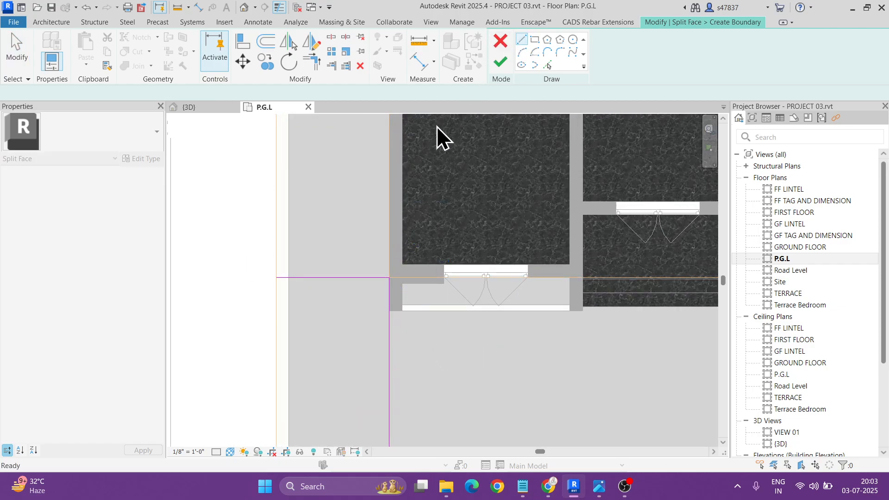
left_click(501, 60)
- Split the remaining ground face with a line from the house's front-right corner to the plot's front edge
scroll(410, 312, "down", 2)
scroll(373, 279, "down", 2)
key("s")
key("f")
left_click(399, 348)
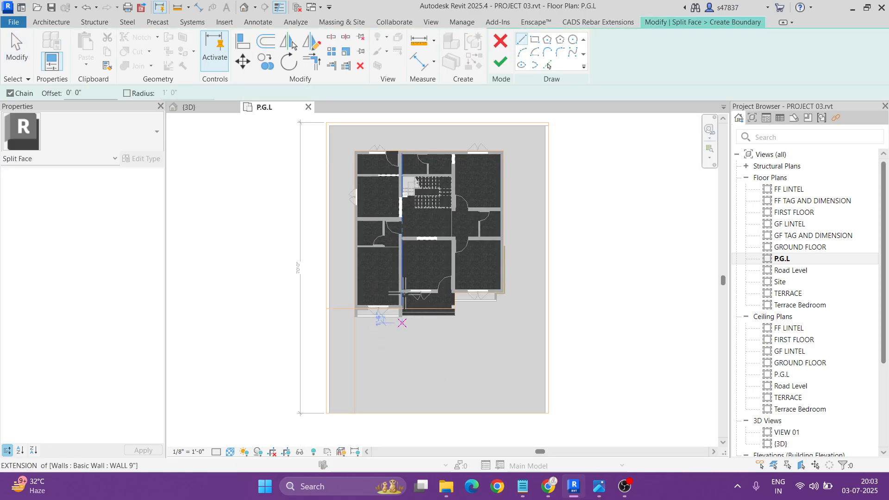
scroll(519, 300, "up", 3)
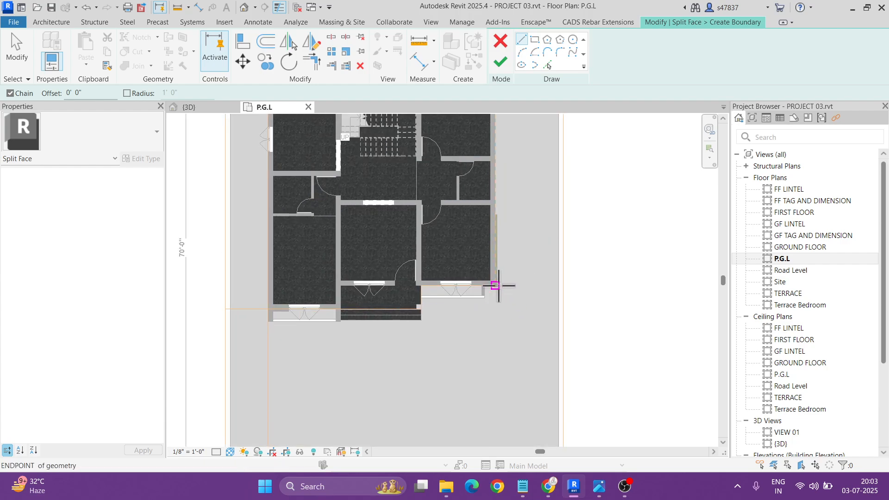
scroll(501, 285, "up", 3)
left_click(490, 287)
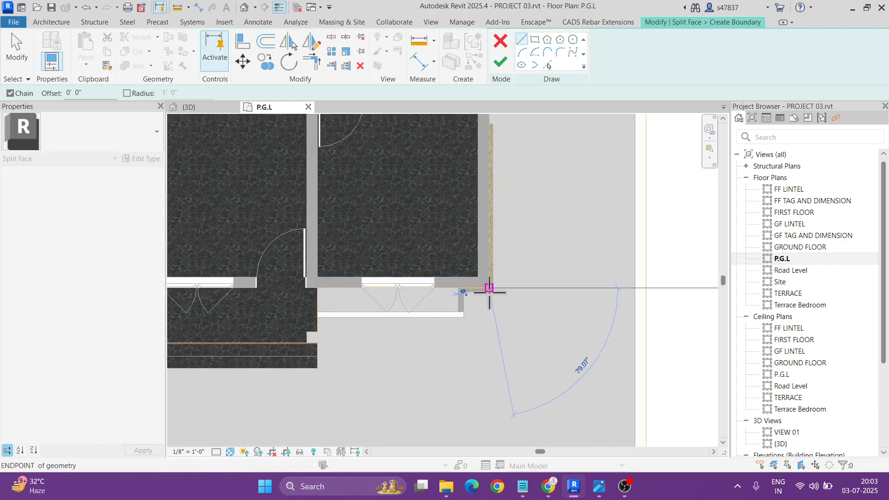
scroll(484, 288, "down", 3)
left_click(477, 391)
scroll(477, 392, "down", 4)
key("Escape")
key("Escape")
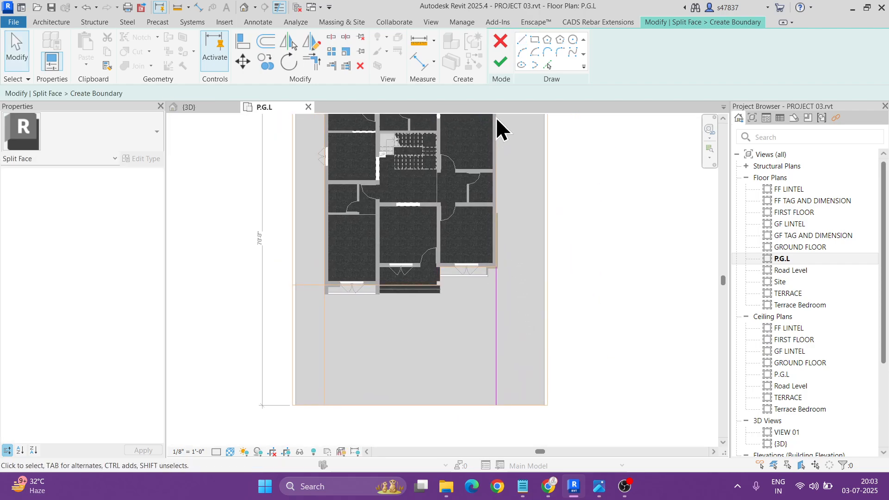
left_click(498, 62)
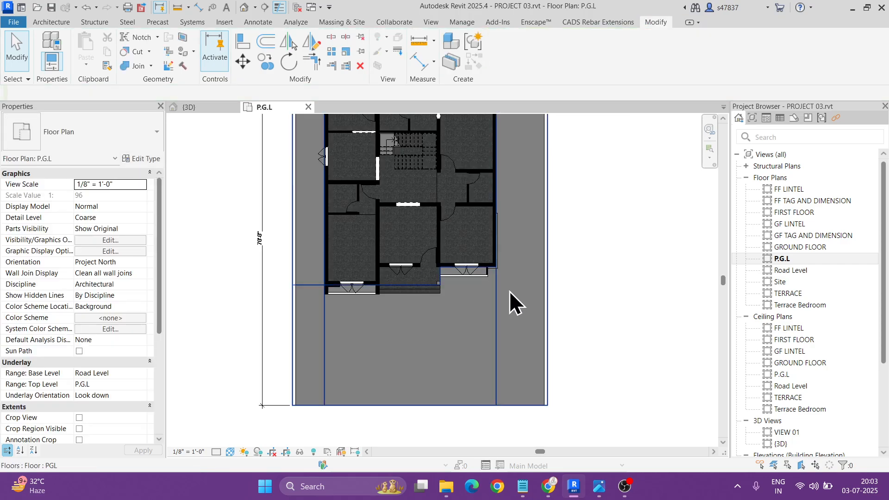
- Try 05 Granite paint on the ground's side regions, and undo it on the front-left strip
key("p")
key("t")
scroll(522, 345, "down", 2)
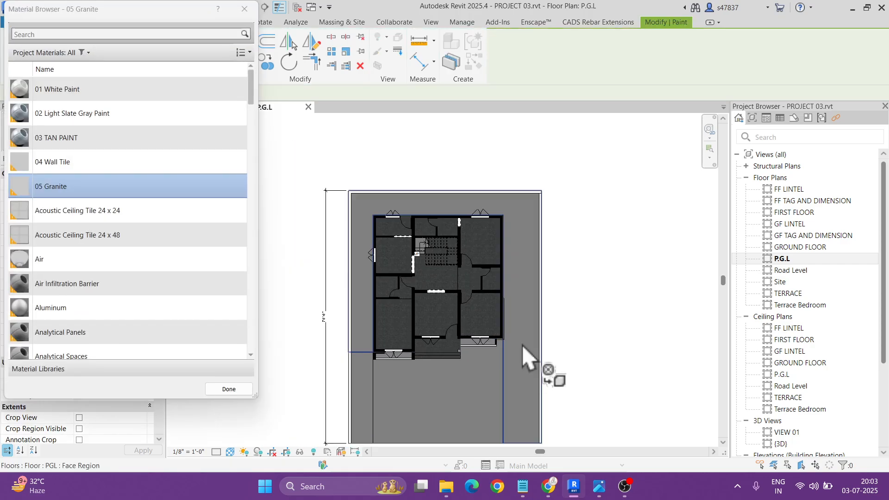
left_click(523, 349)
left_click(362, 392)
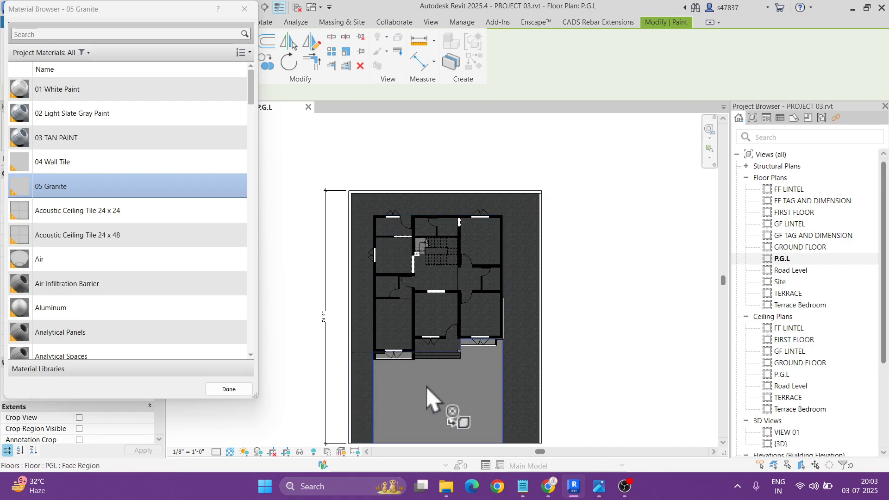
middle_click_drag(514, 398, 514, 358)
key("Escape")
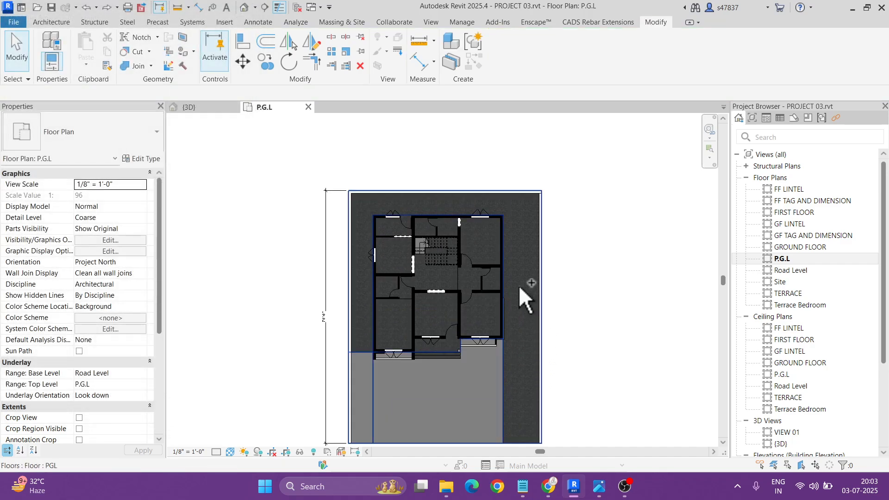
- Find the Grass material in the project materials, rename it 06 Grass and use its render appearance for shading
left_click(463, 22)
left_click(52, 47)
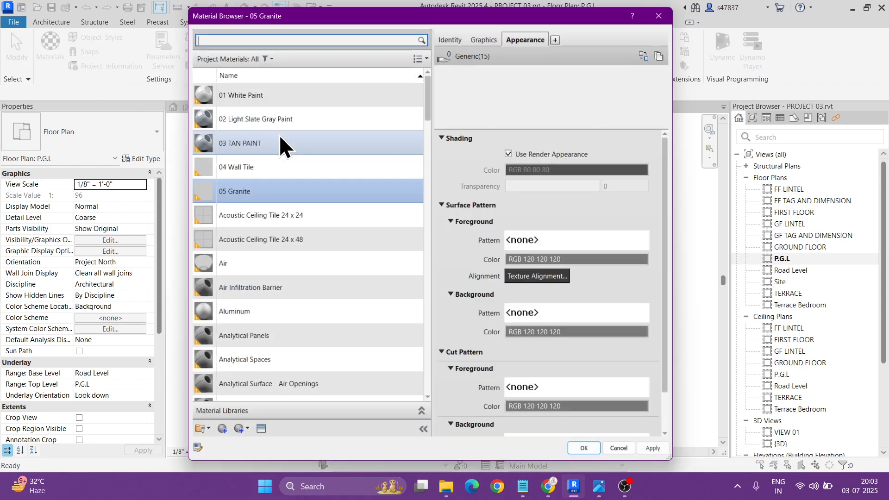
left_click(243, 39)
type("grass")
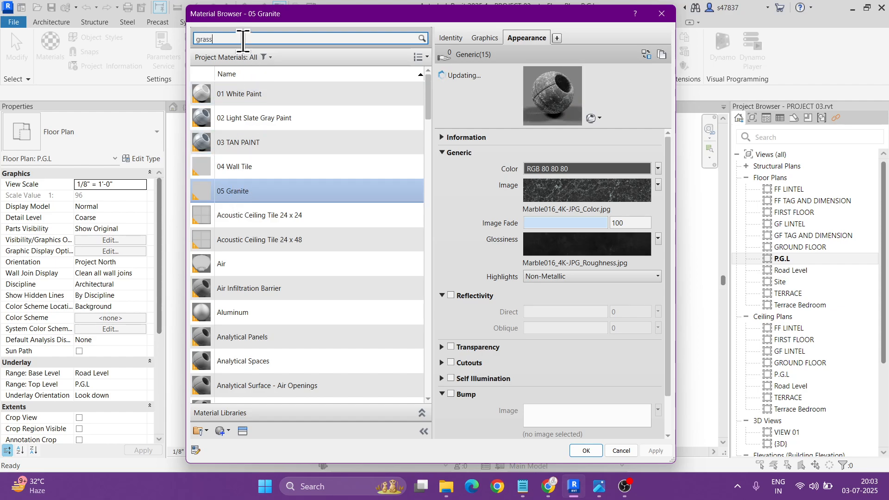
left_click(312, 101)
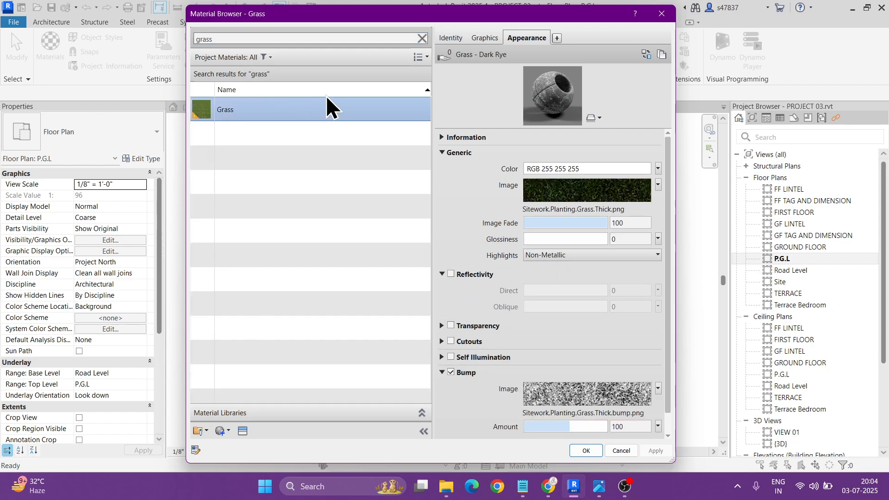
left_click(451, 38)
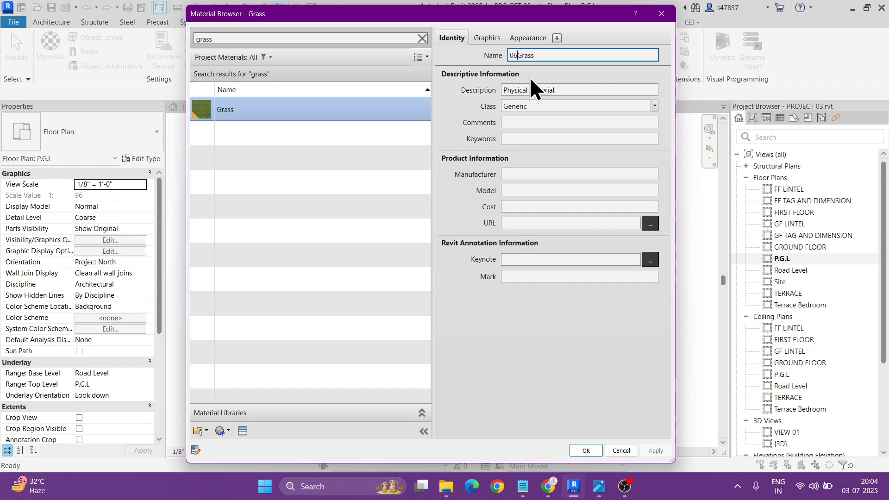
left_click(487, 39)
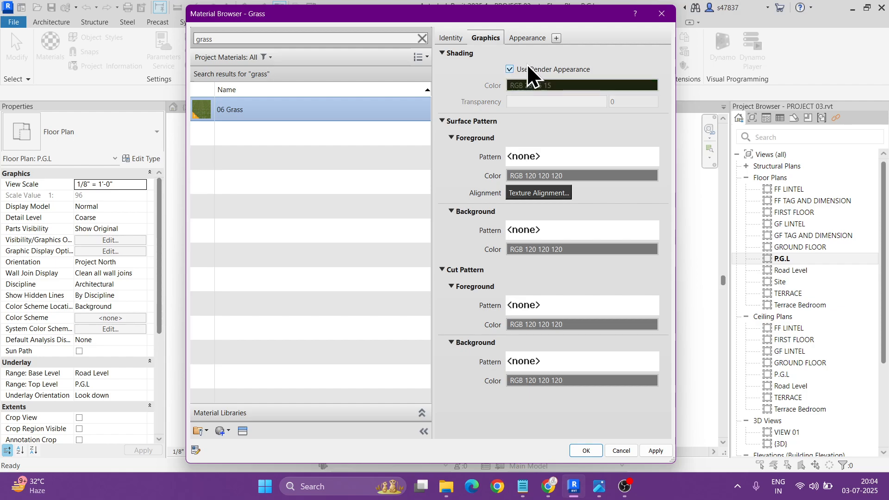
- Replace the 06 Grass appearance with the Grass - High Quality asset from the Sitework appearance library and save the material
left_click(517, 39)
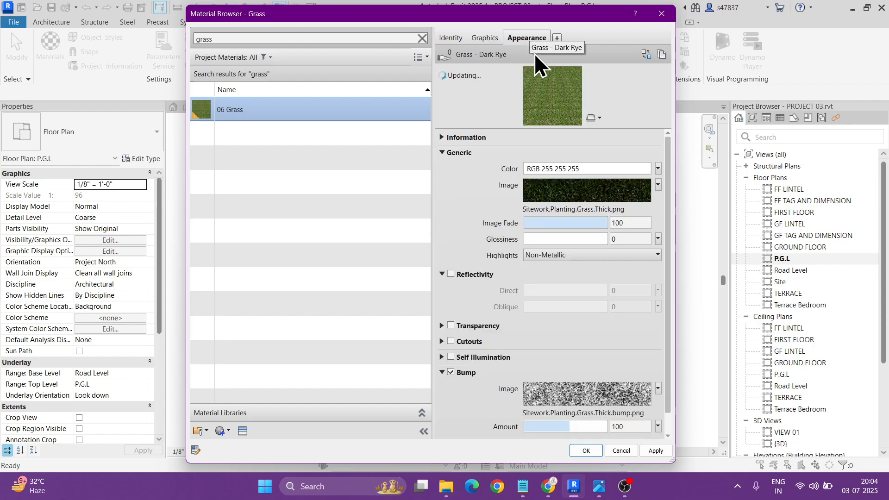
left_click(646, 54)
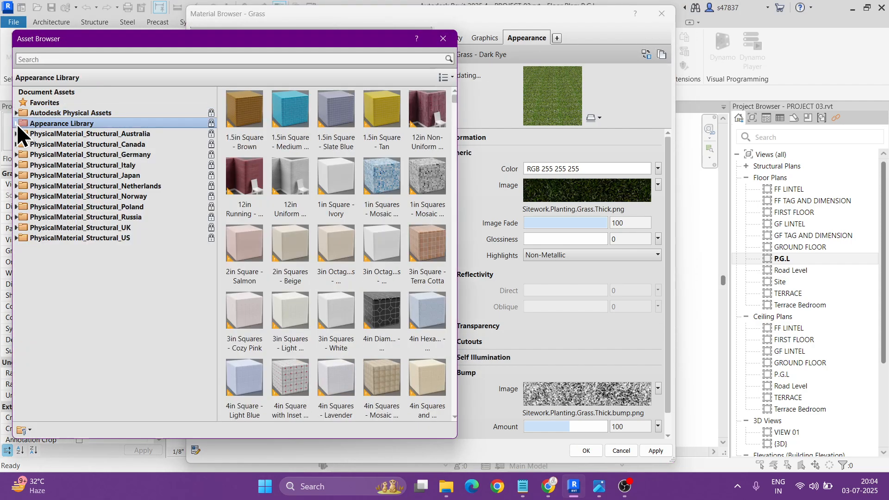
left_click(17, 123)
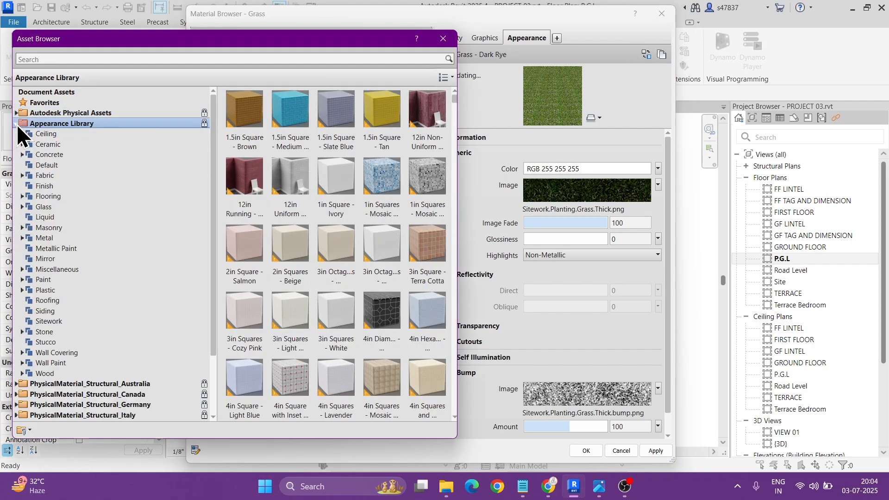
left_click(62, 320)
left_click(381, 413)
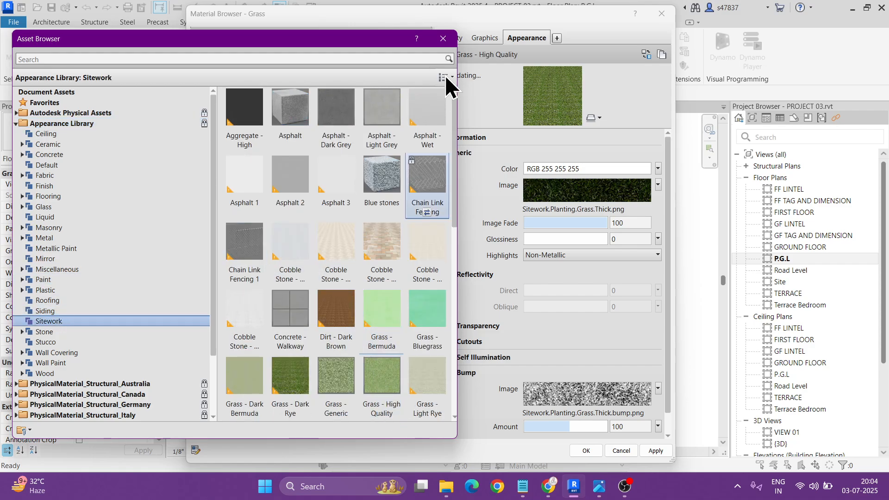
left_click(444, 39)
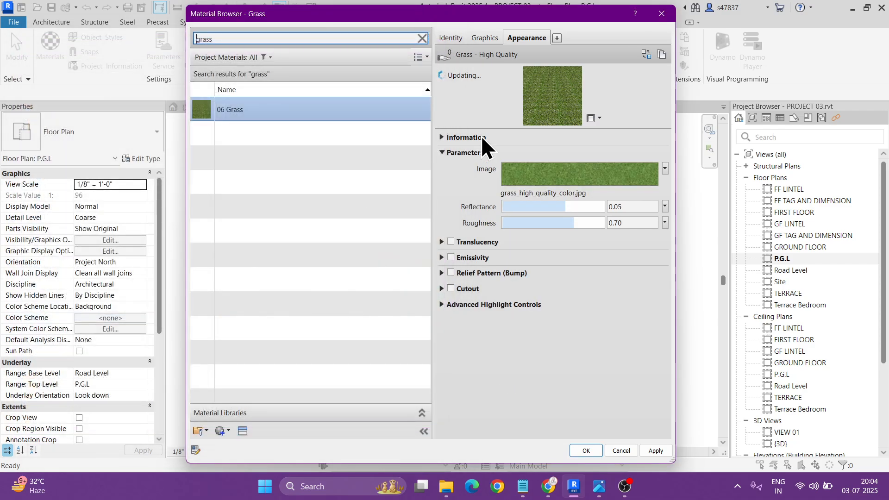
left_click(585, 450)
- Paint 06 Grass on the ground region around the house and on the front-left strip
key("p")
key("t")
left_click(154, 213)
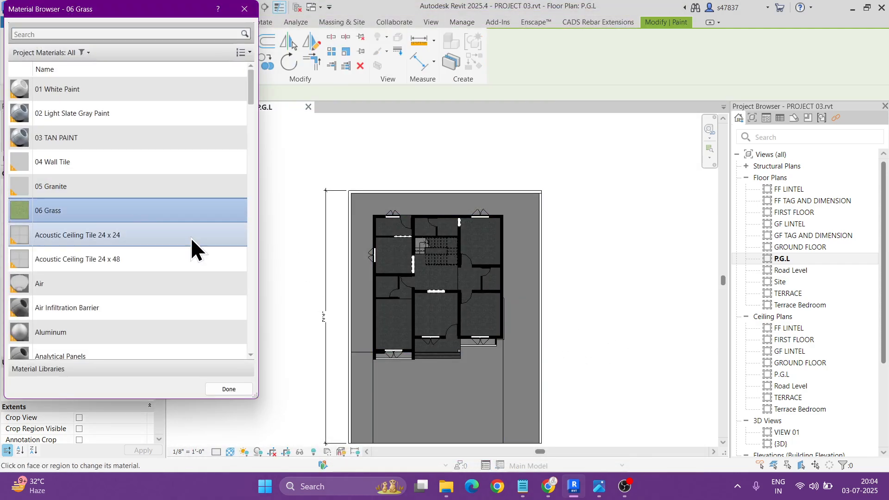
left_click(519, 352)
middle_click_drag(544, 377, 560, 322)
left_click(383, 331)
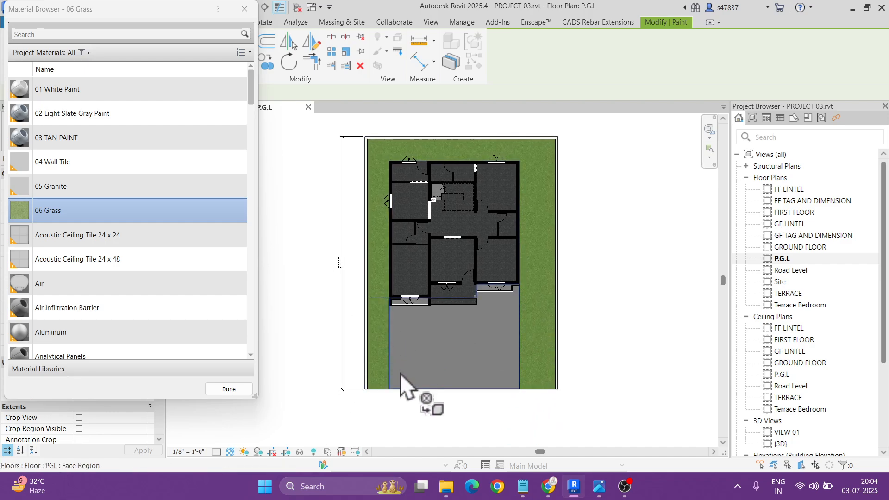
key("Escape")
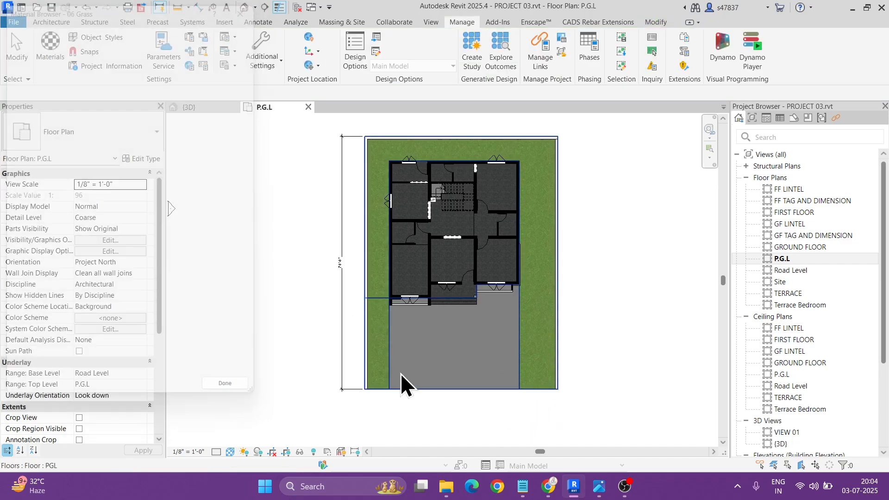
- Examine the front yard's paving and planting in the reference house image and compare it with the plan
scroll(433, 384, "up", 3)
left_click_drag(427, 247, 427, 406, "shift")
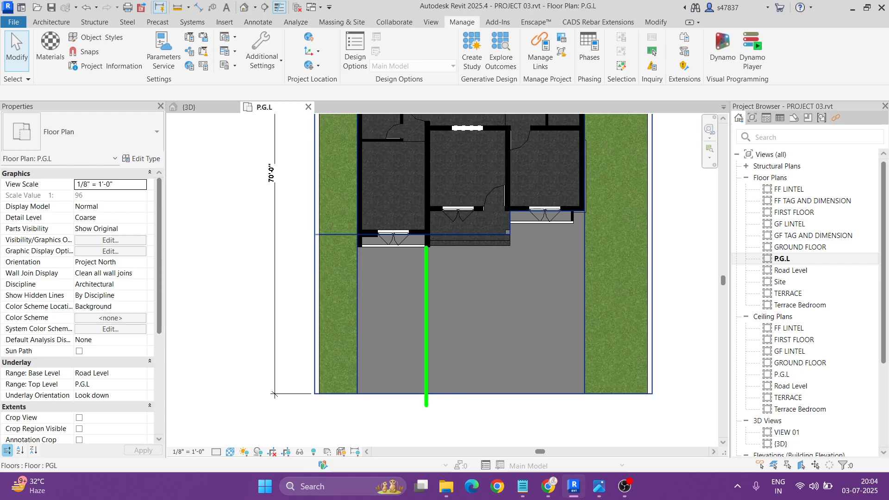
key("alt+Tab")
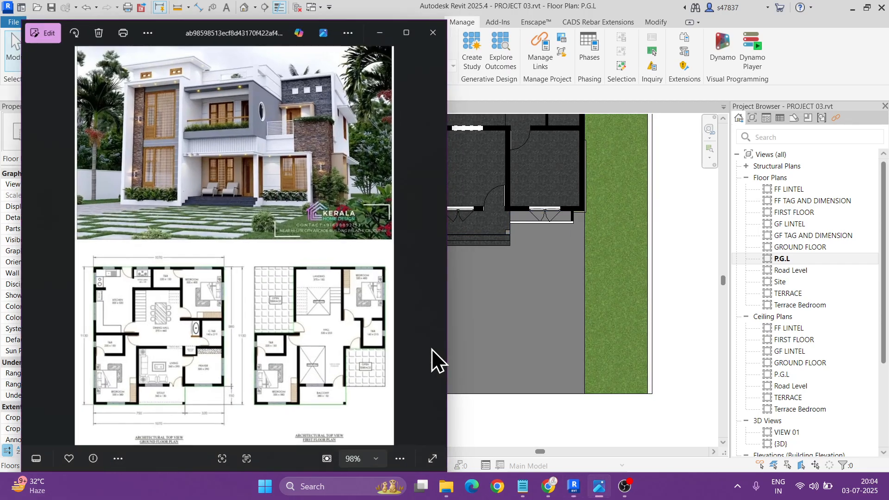
scroll(185, 235, "up", 3)
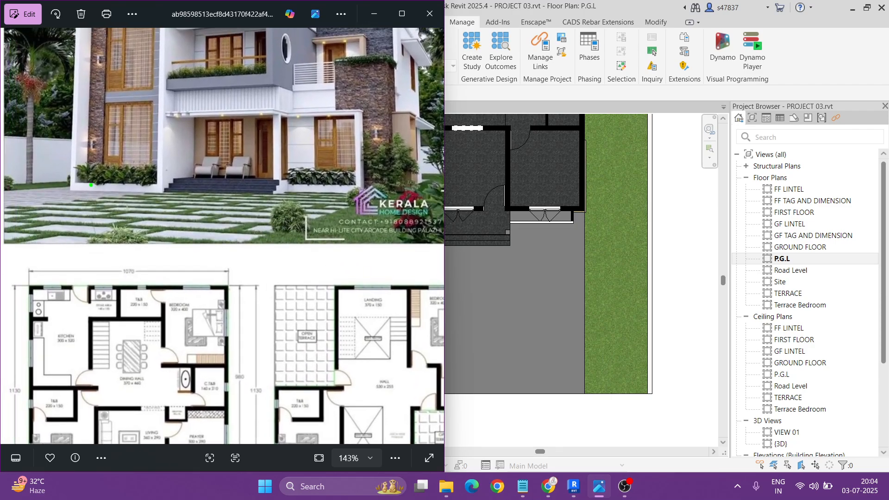
key("alt+Tab")
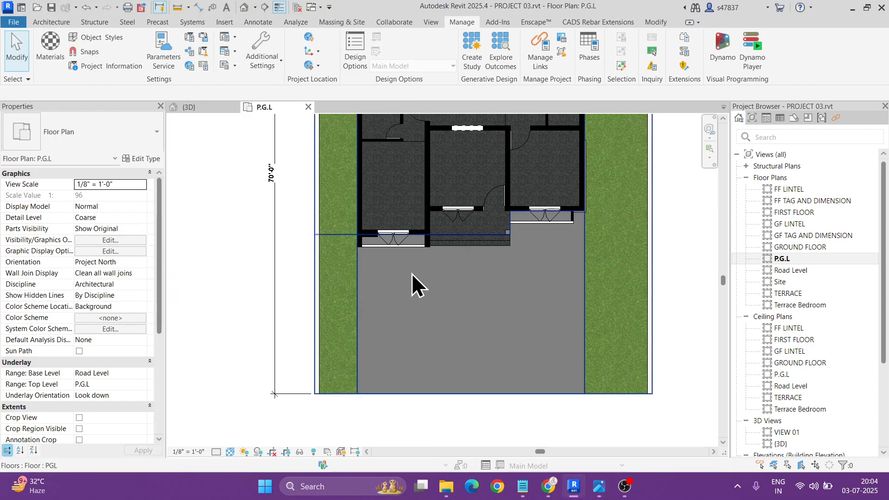
- Start a Split Face on the grass region around the house and set the line offset to 3'
scroll(453, 343, "down", 3)
scroll(427, 338, "up", 2)
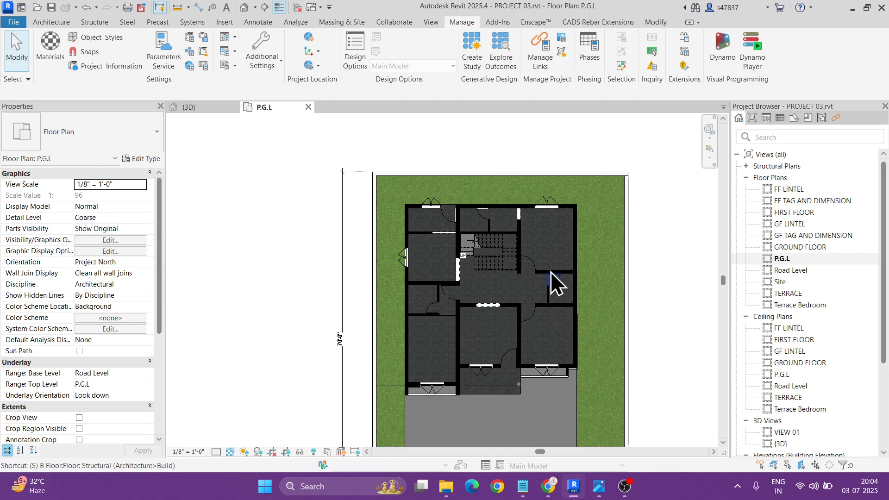
scroll(388, 235, "up", 4)
left_click(390, 234)
middle_click_drag(434, 336, 427, 315)
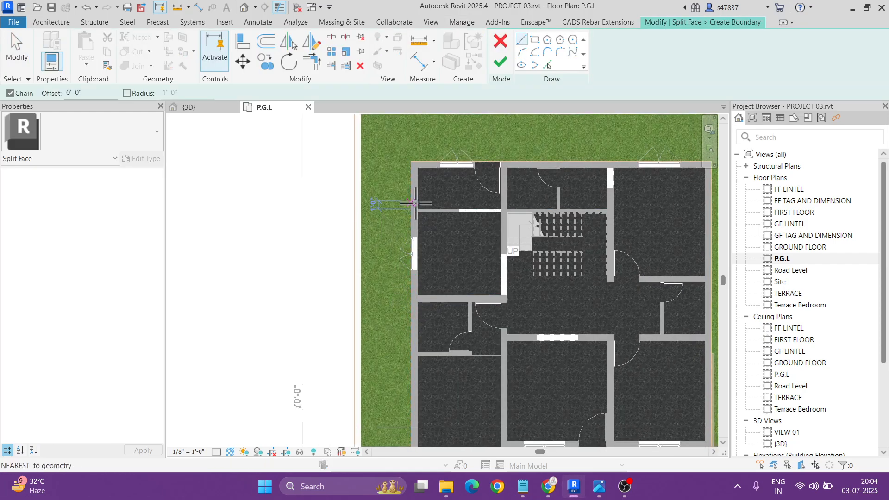
scroll(414, 204, "down", 3)
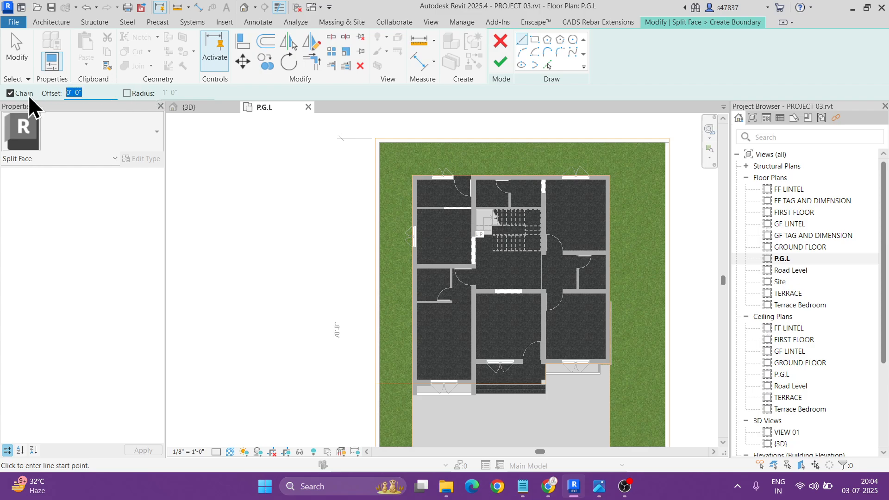
type("3")
- Sketch chained split lines offset 3' outside the house's left and rear walls, from front-left to rear-right corner
scroll(421, 387, "up", 5)
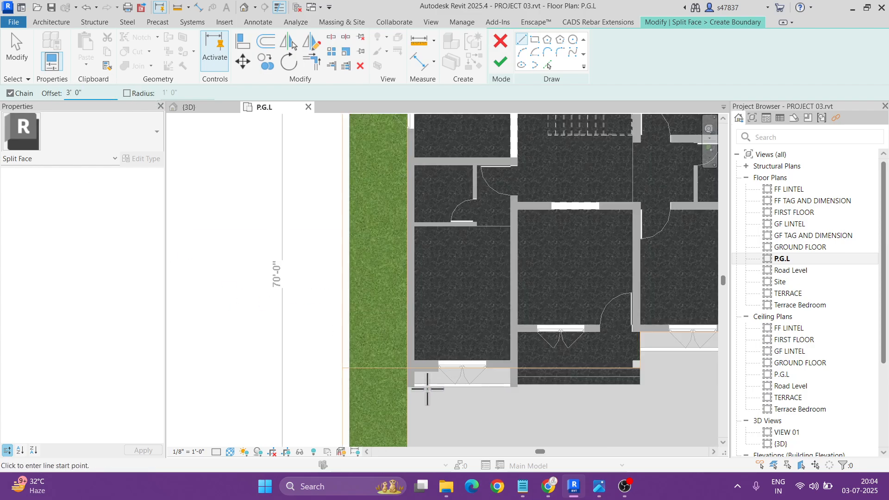
left_click(390, 358)
scroll(423, 411, "down", 4)
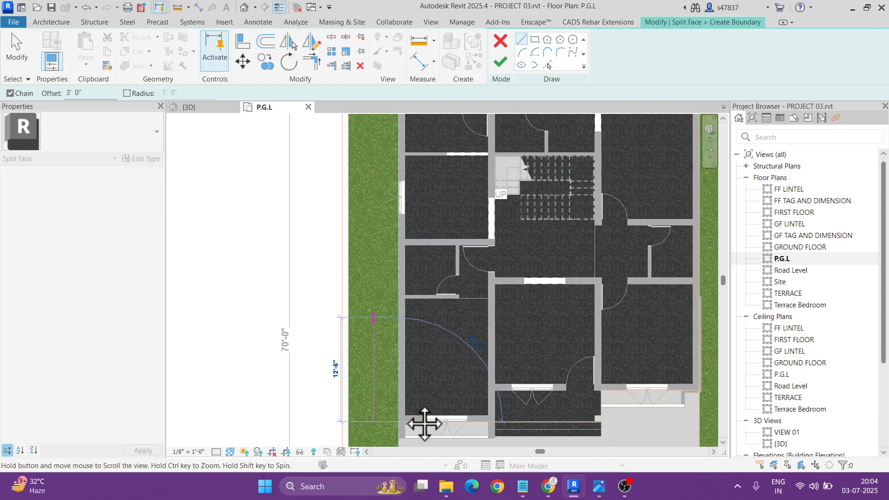
scroll(401, 208, "up", 4)
left_click(404, 208)
middle_click_drag(524, 226, 242, 223)
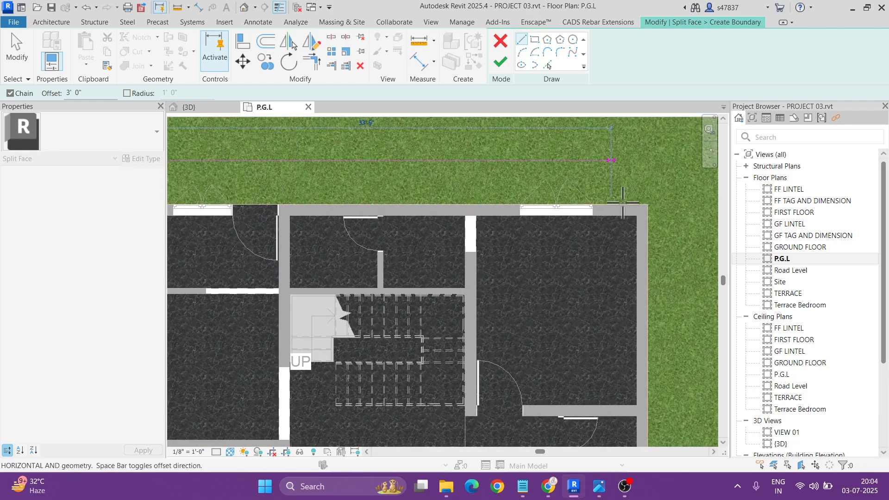
left_click(647, 204)
- Continue the 3' offset split line down the house's right side to the plot's front edge and finish the Split Face
scroll(648, 204, "up", 1)
scroll(653, 294, "down", 4)
scroll(598, 289, "up", 5)
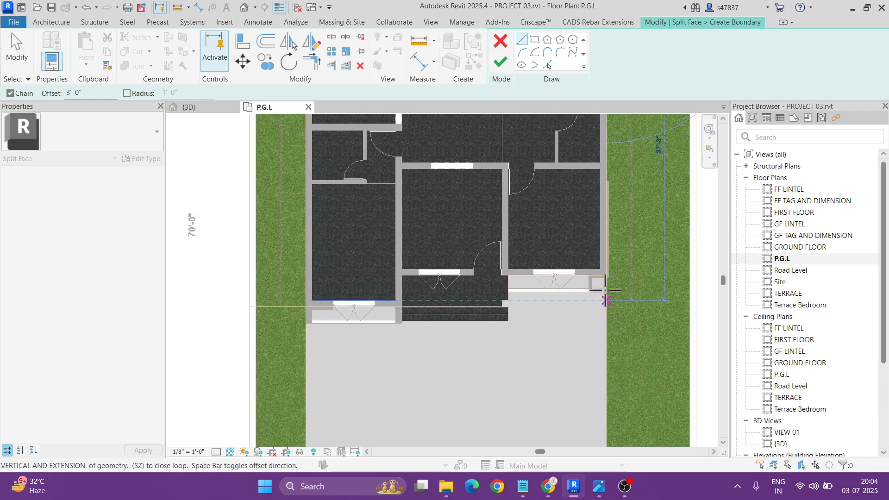
left_click(598, 287)
scroll(596, 290, "down", 5)
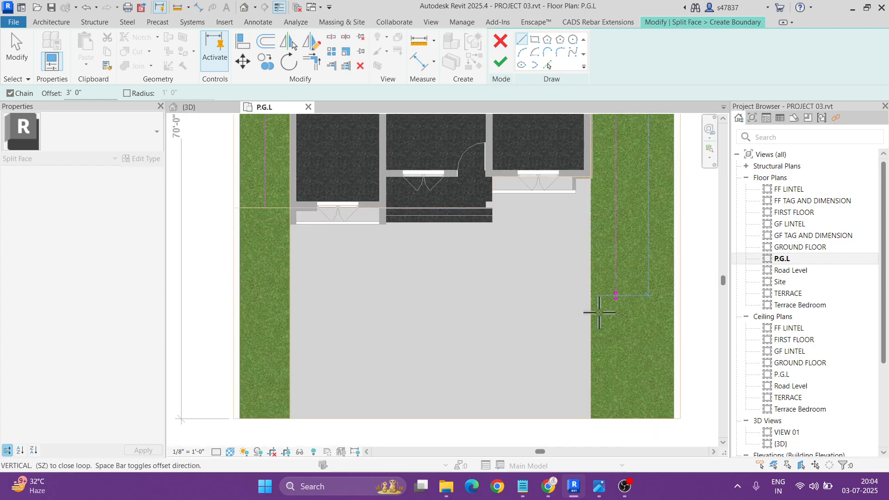
left_click(591, 418)
scroll(590, 418, "down", 3)
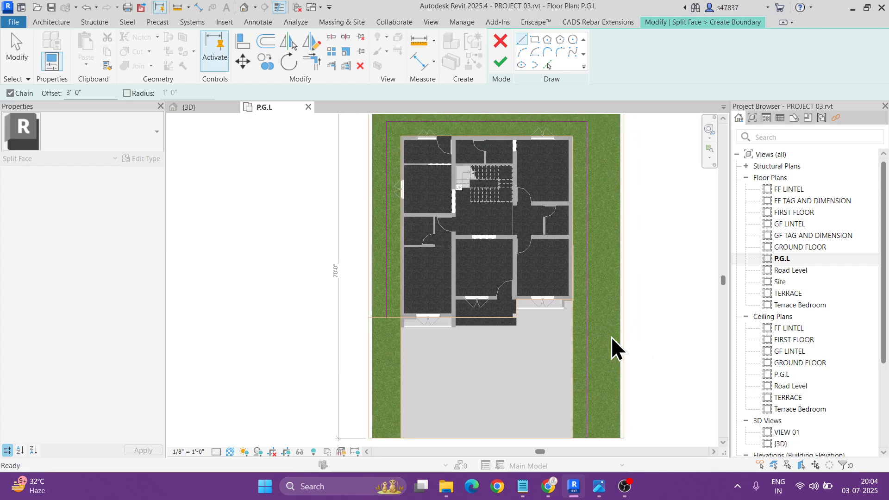
key("Escape")
key("Escape")
left_click(508, 63)
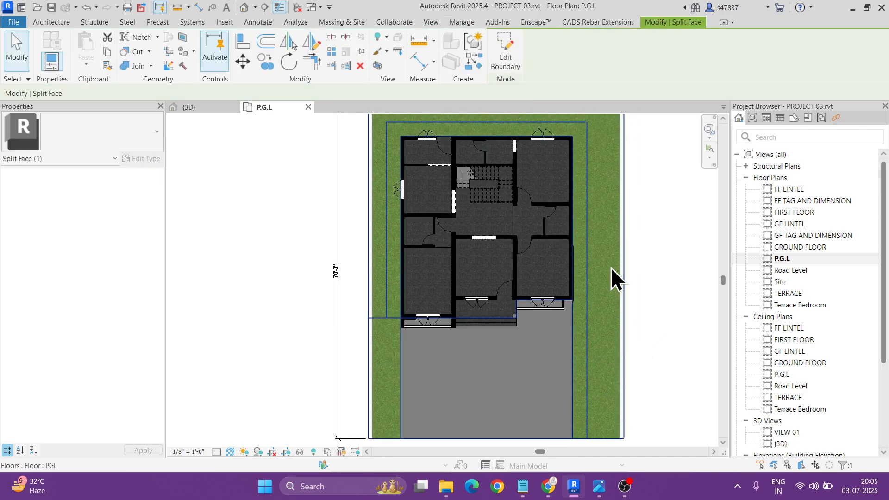
key("p")
key("t")
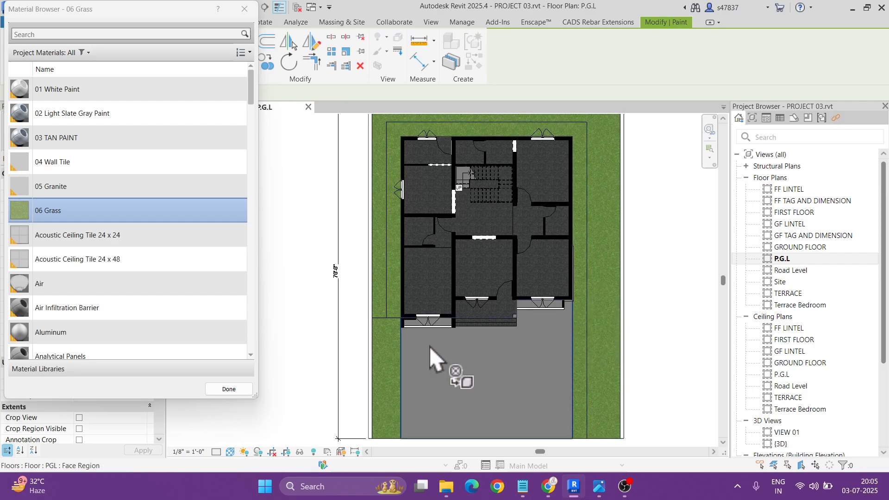
key("Escape")
- Split the front-left grass strip with a vertical line continuing the left offset line to the plot's front edge
scroll(445, 326, "up", 5)
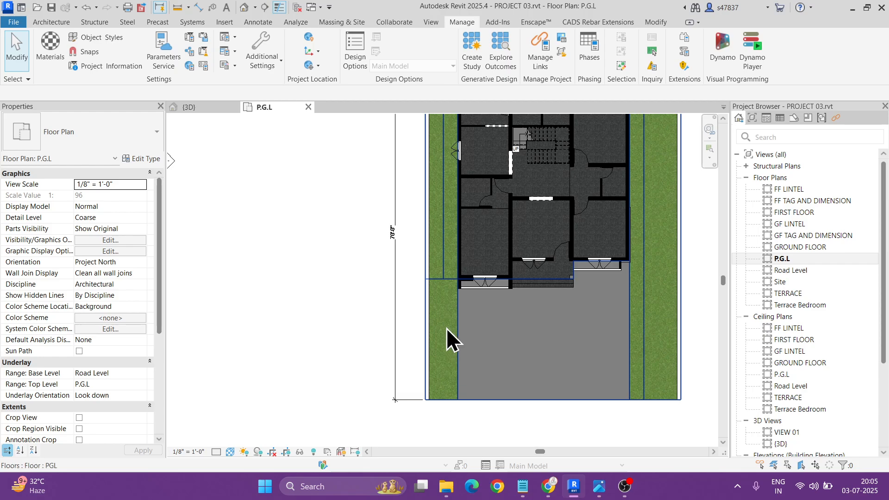
key("s")
key("f")
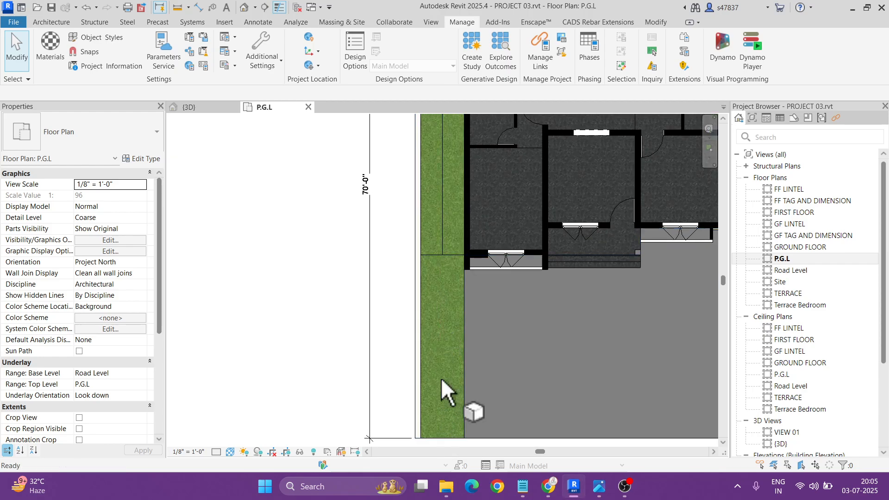
left_click(441, 385)
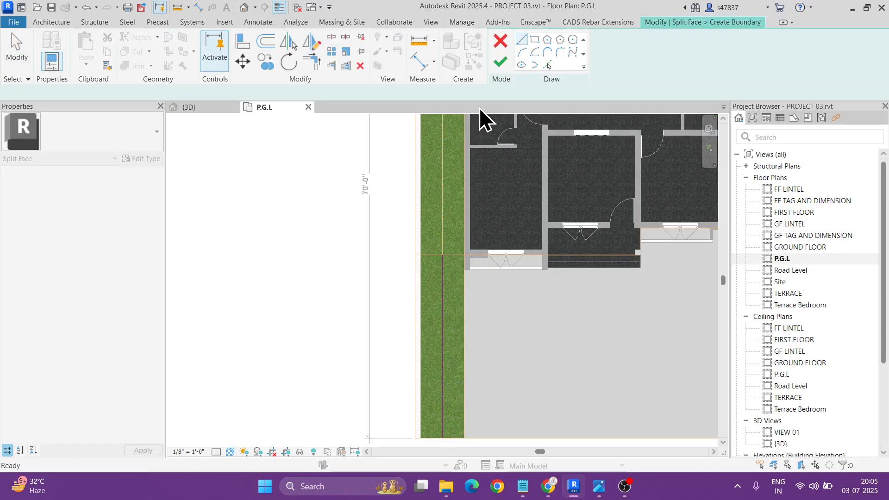
left_click(500, 64)
scroll(493, 332, "down", 4)
key("Escape")
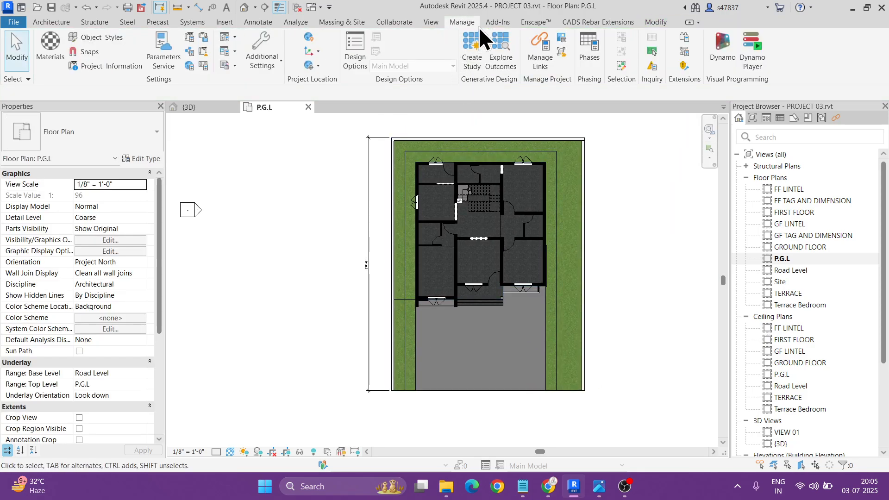
- Create a new project material and name it 07 Paving
left_click(45, 53)
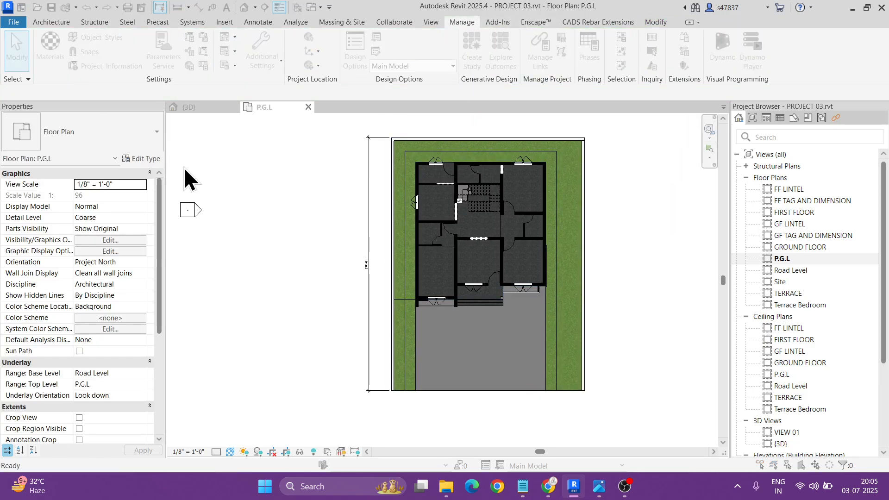
left_click(222, 431)
left_click(248, 445)
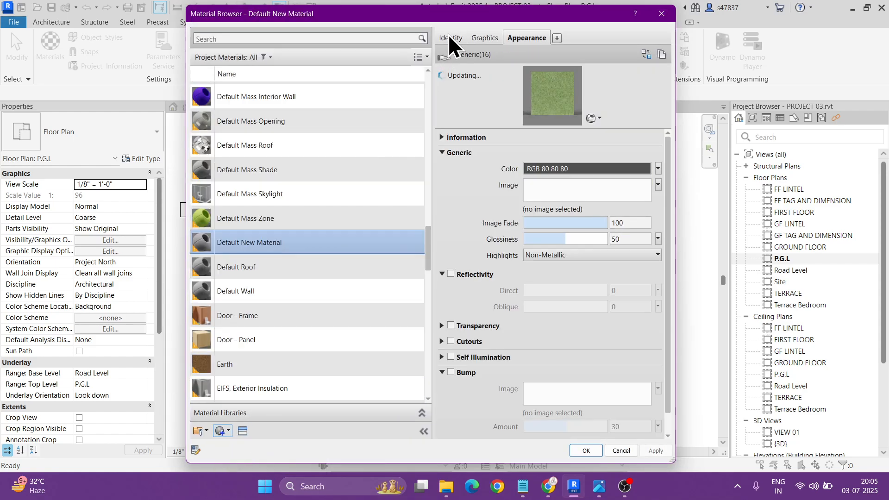
left_click(449, 38)
triple_click(606, 55)
type("07 Paving")
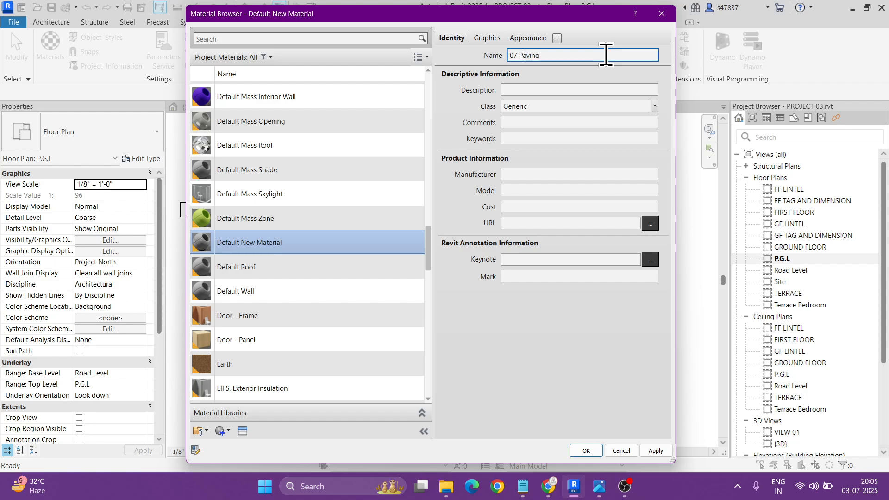
- Review the graphics and appearance settings of the 07 Paving material and save it to the project
left_click(494, 41)
left_click(534, 68)
left_click(528, 36)
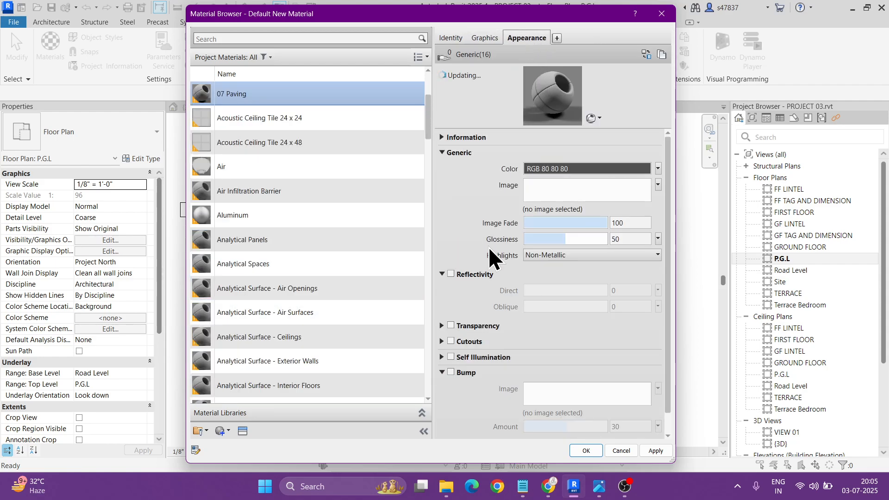
left_click(586, 451)
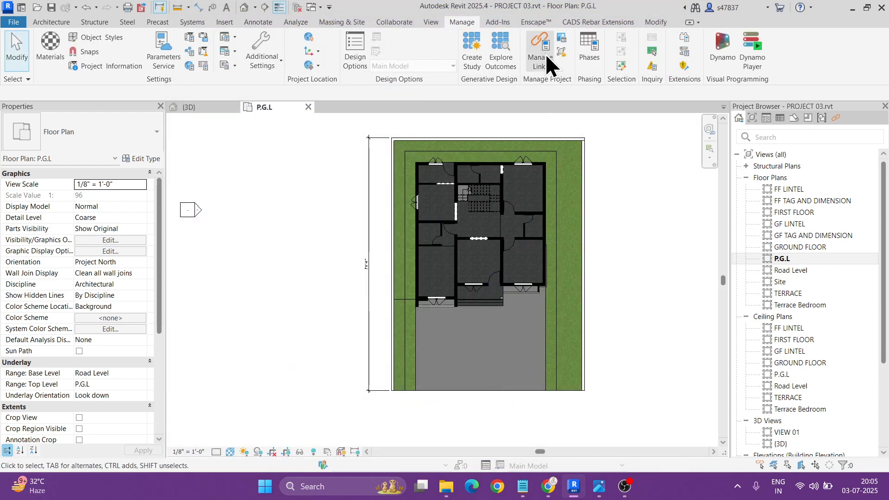
- In the Enscape Material Editor, load PavingStones029_4K-JPG_Color.jpg as the albedo texture of 07 Paving
left_click(537, 23)
left_click(394, 55)
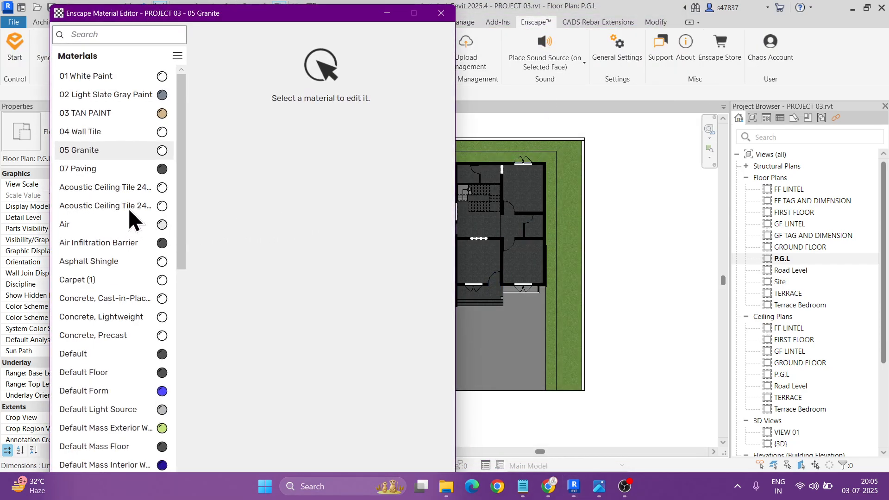
left_click(105, 170)
left_click(278, 92)
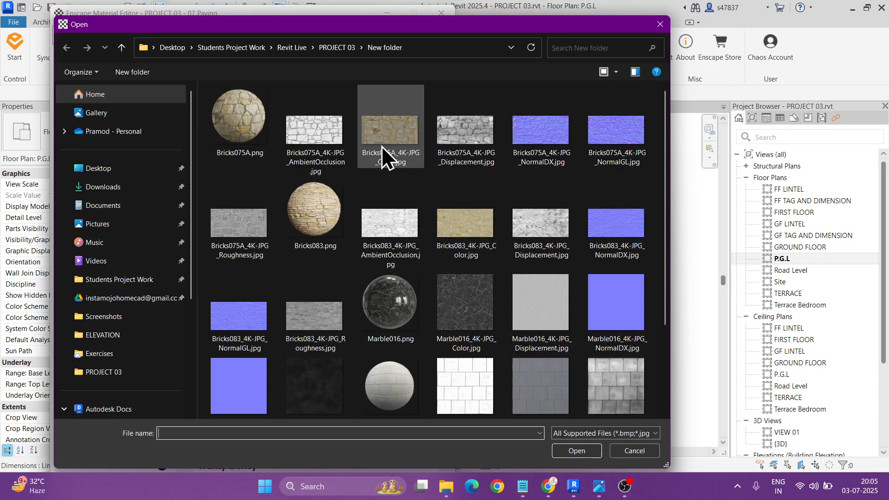
scroll(474, 195, "down", 2)
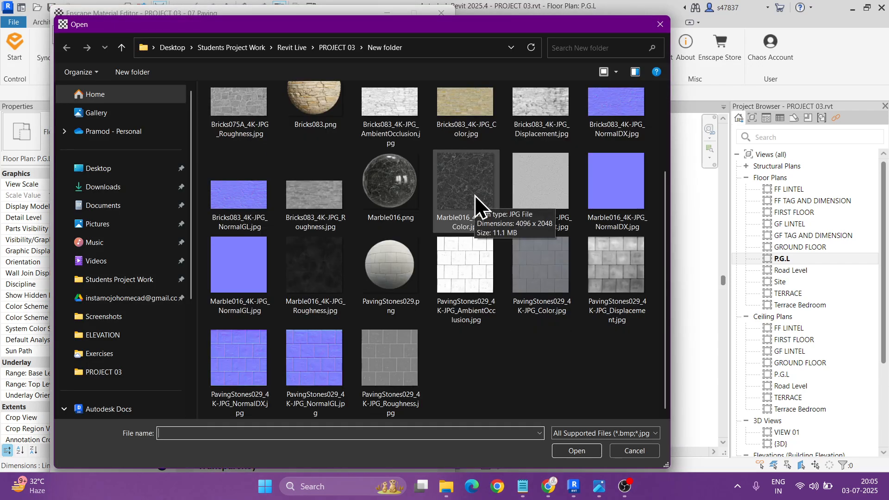
left_click(541, 250)
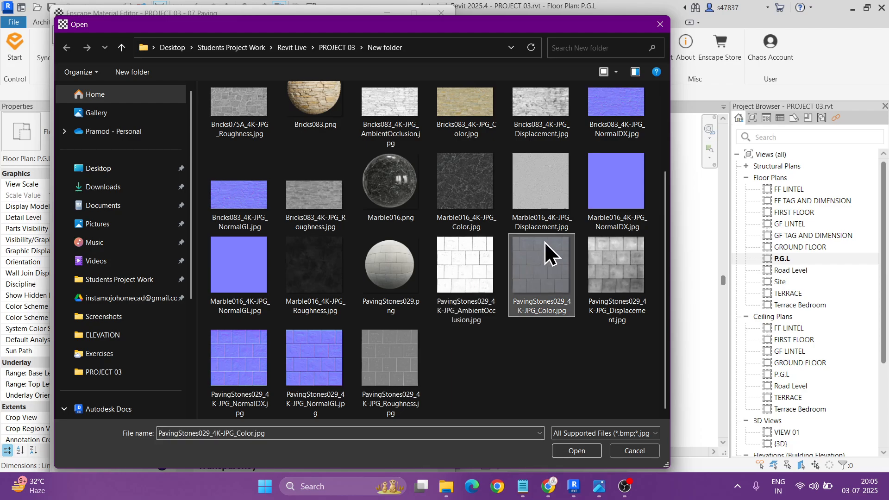
left_click(596, 451)
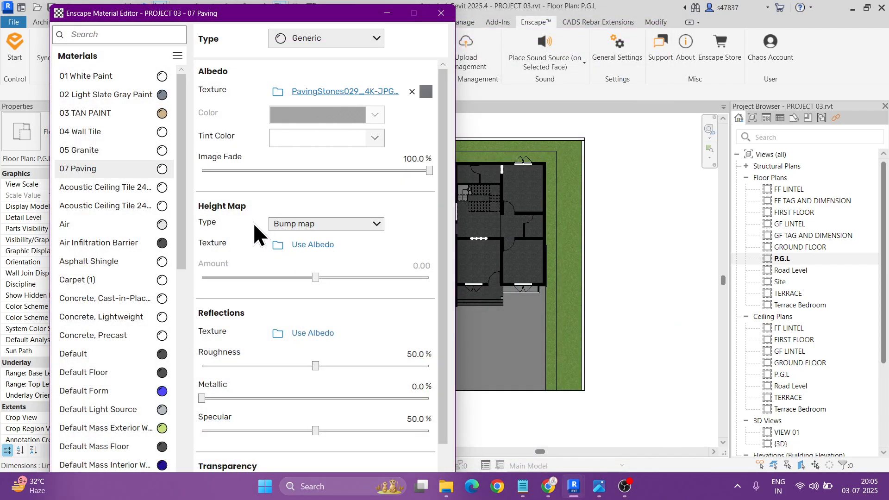
- Set the 07 Paving height map to Displacement map and load PavingStones029_4K-JPG_Displacement.jpg as its texture
left_click(309, 226)
left_click(308, 264)
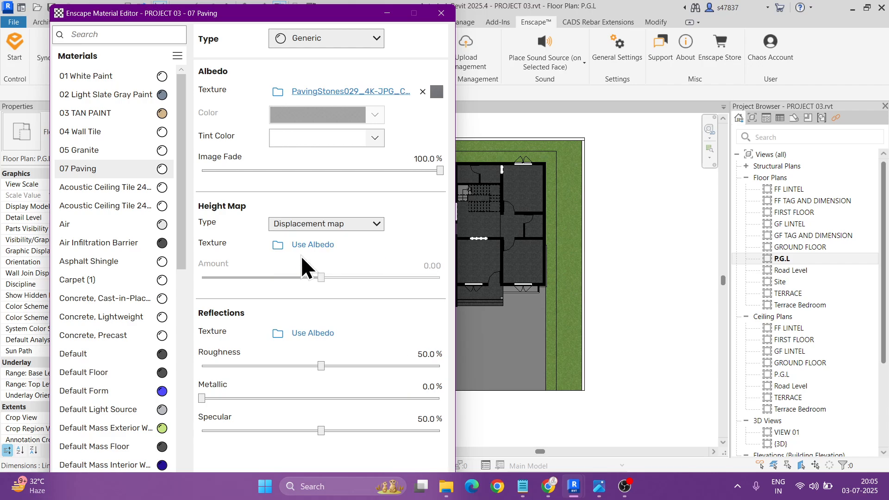
left_click(279, 244)
left_click(610, 292)
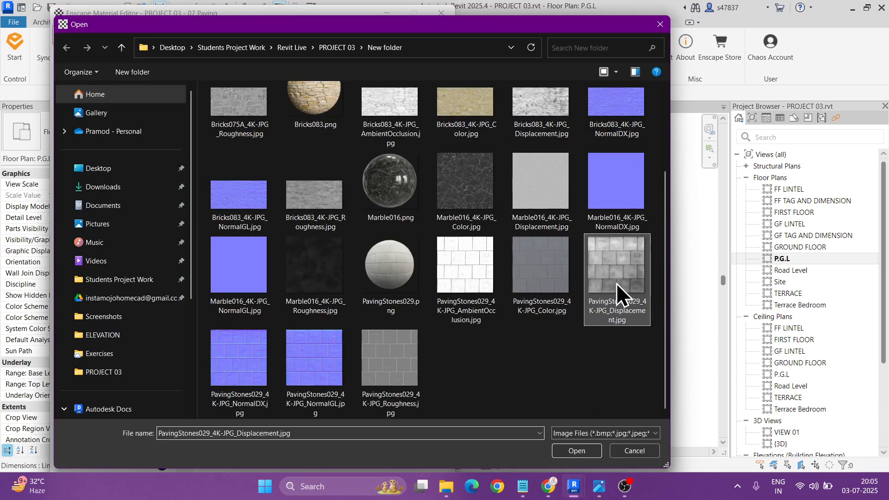
left_click(578, 448)
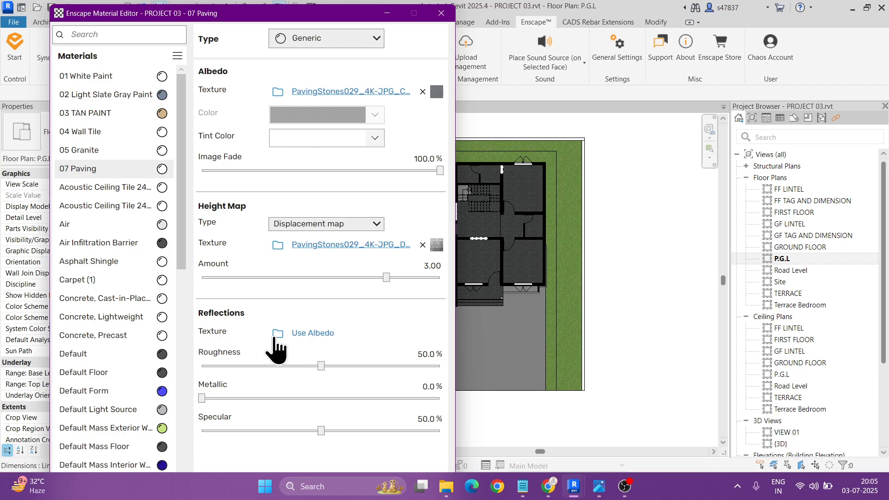
- Load PavingStones029_4K-JPG_Roughness.jpg as the reflections texture of 07 Paving
left_click(278, 334)
scroll(524, 256, "down", 5)
left_click(387, 366)
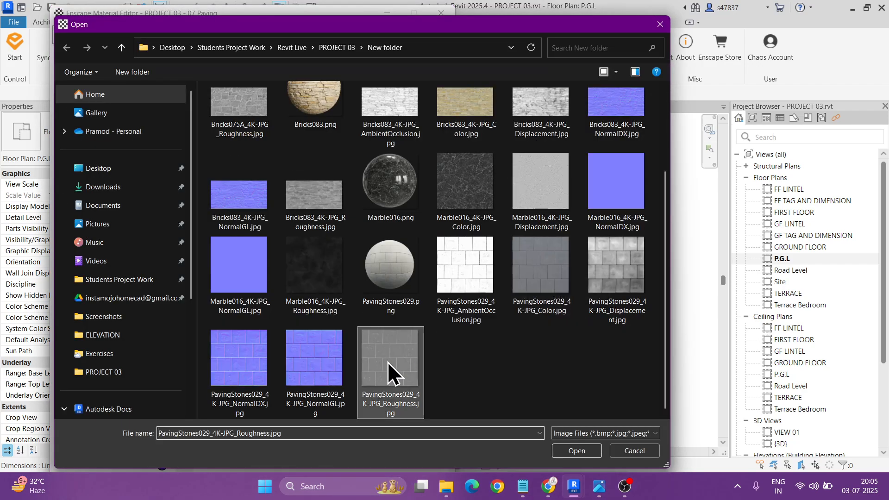
left_click(569, 451)
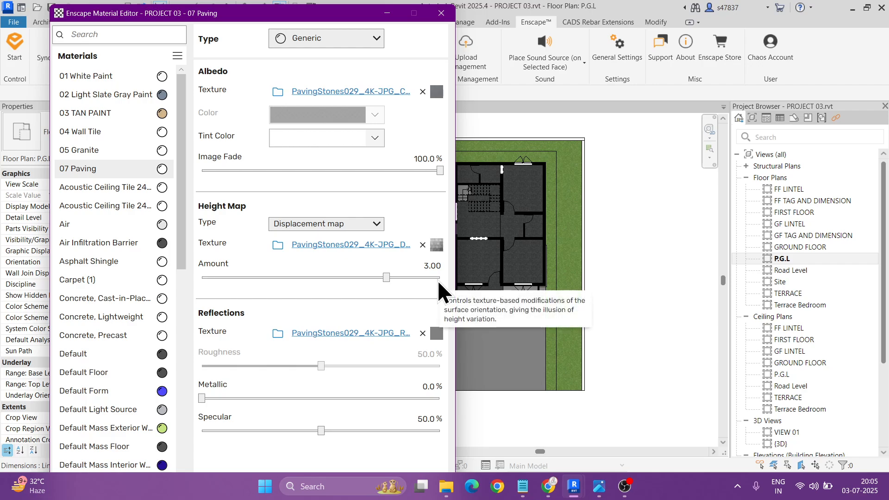
- Paint the 3' strips around the house, including the front-left continuation, with the 07 Paving material
key("p")
key("t")
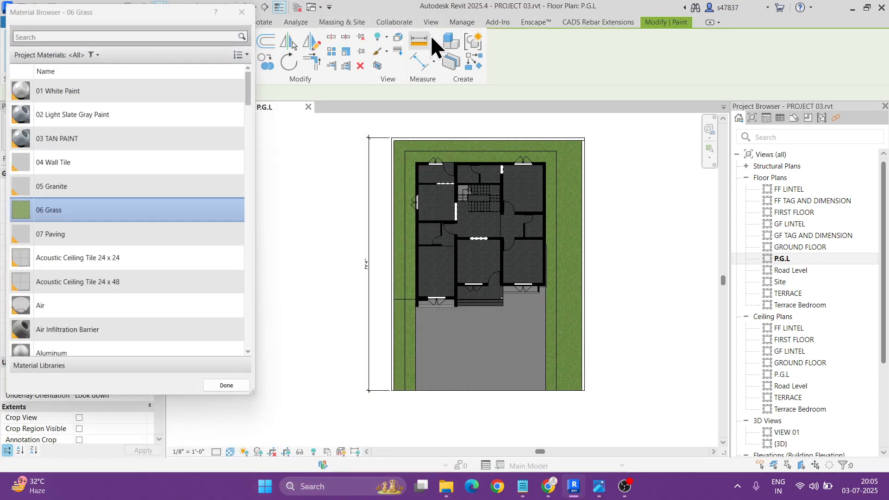
left_click(97, 230)
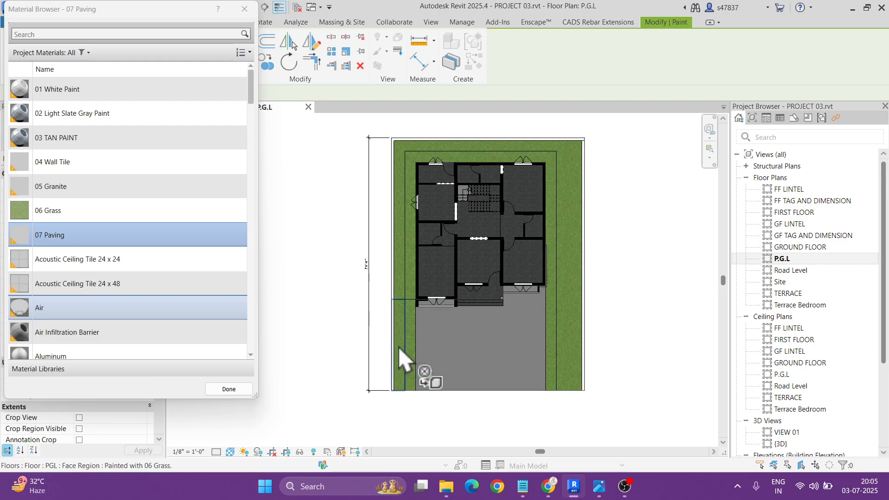
scroll(402, 357, "up", 3)
scroll(427, 241, "down", 5)
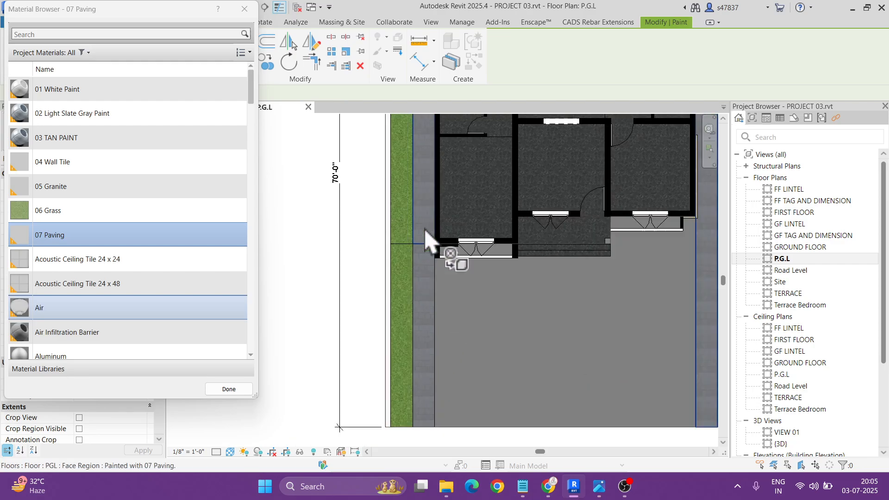
scroll(574, 325, "up", 8)
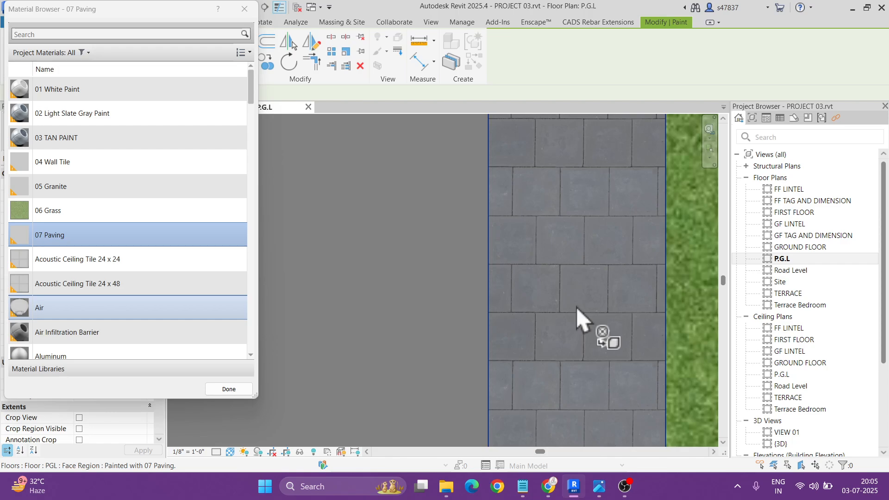
scroll(542, 301, "down", 2)
scroll(536, 289, "down", 4)
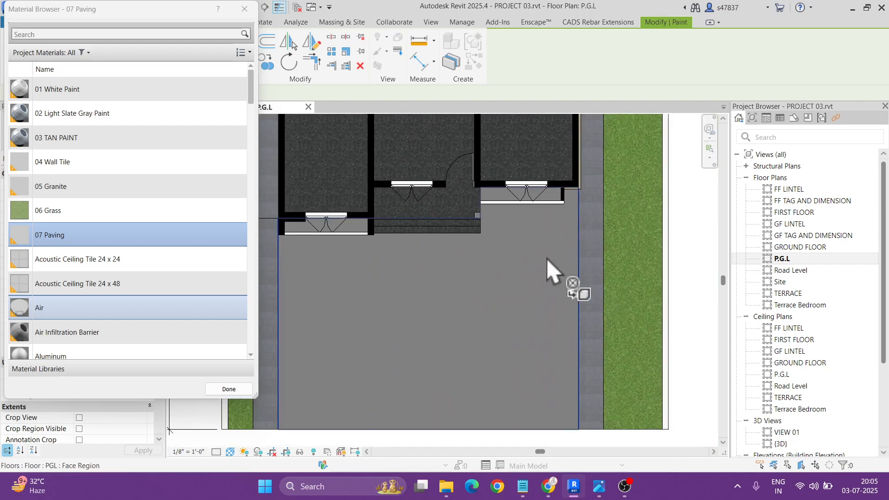
key("Escape")
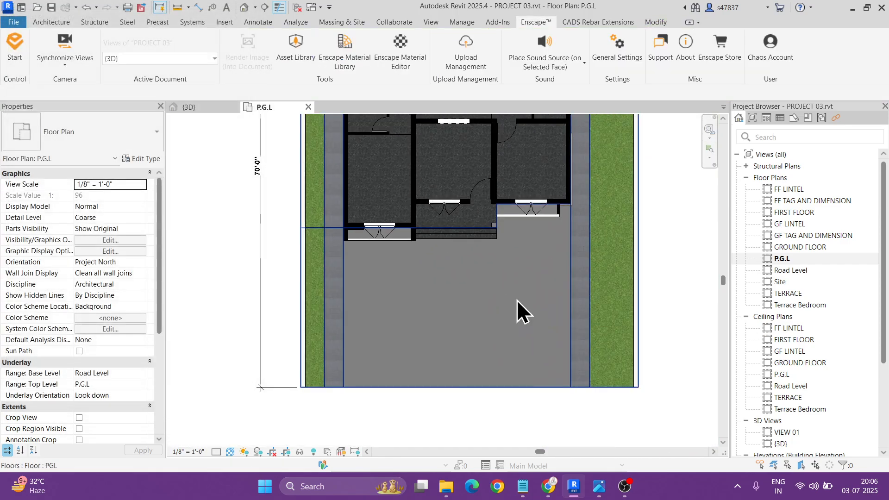
- Examine the slab and grass paving pattern in front of the entrance steps in the reference image
key("alt+Tab")
scroll(185, 230, "up", 2)
scroll(184, 230, "up", 4)
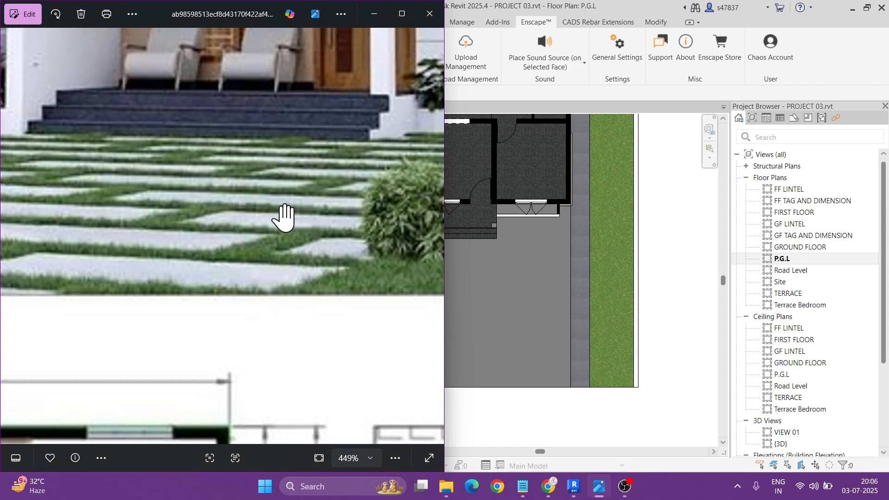
left_click(374, 19)
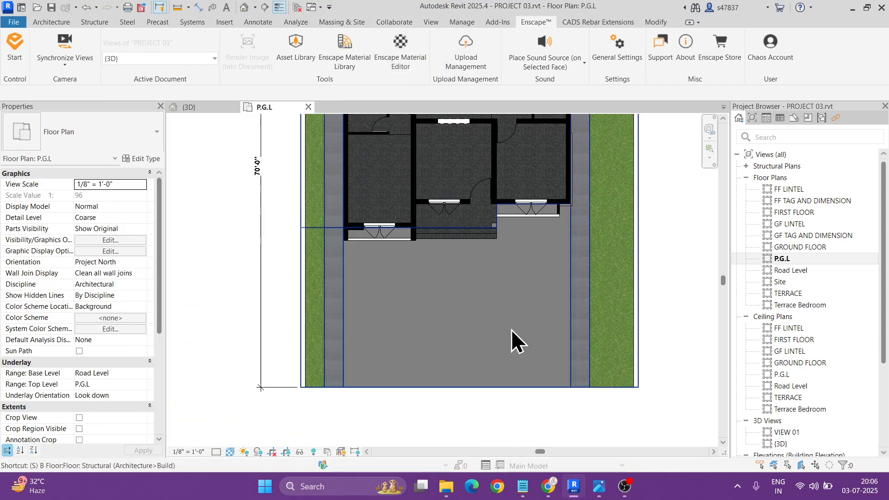
- Start a Split Face on the front yard and sketch a rectangle about 4' wide in front of the right-hand window
left_click(496, 310)
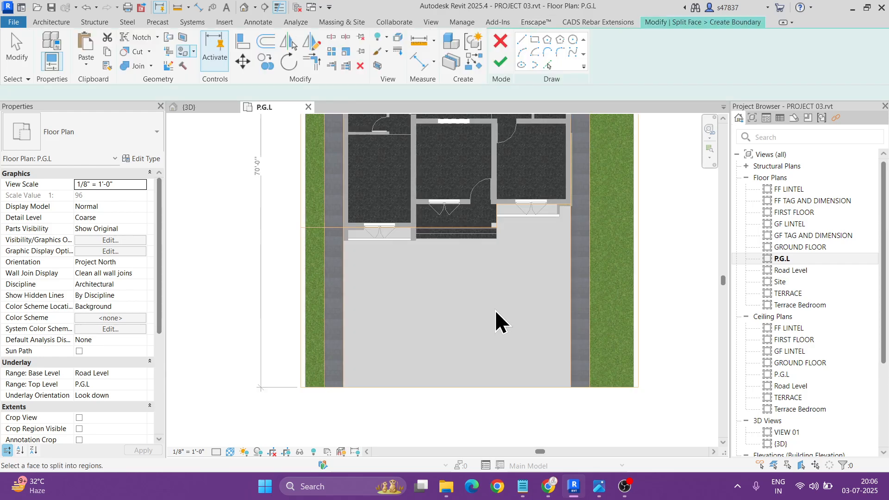
left_click(230, 452)
left_click(248, 392)
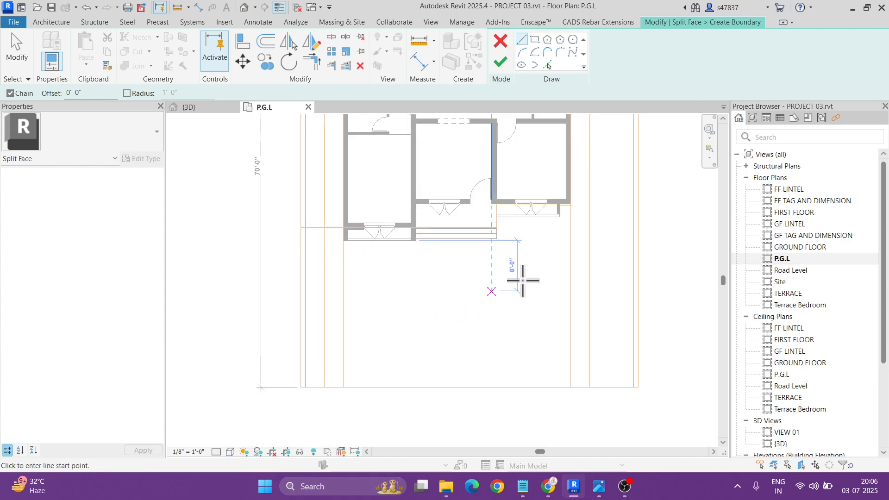
scroll(540, 258, "up", 1)
left_click(535, 40)
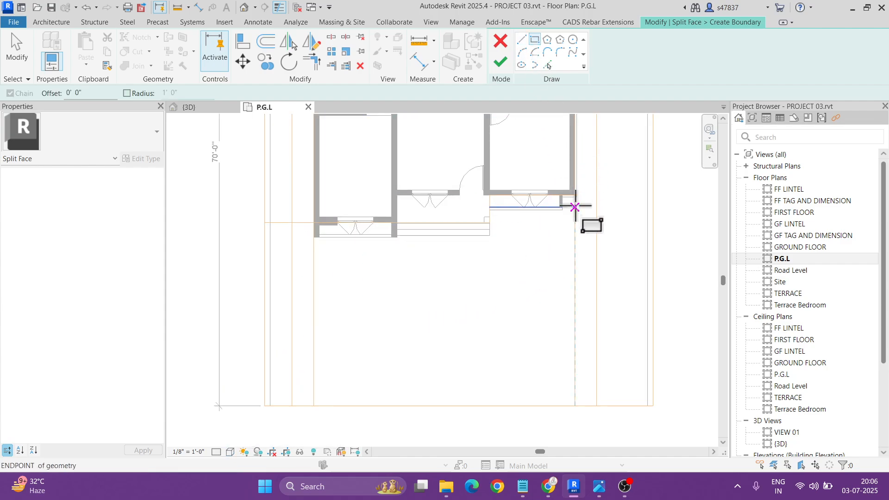
scroll(576, 202, "up", 2)
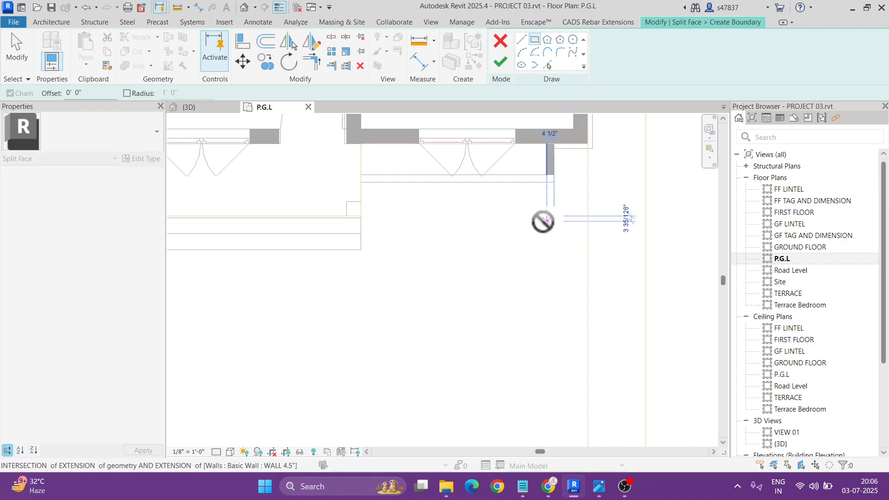
left_click(554, 216)
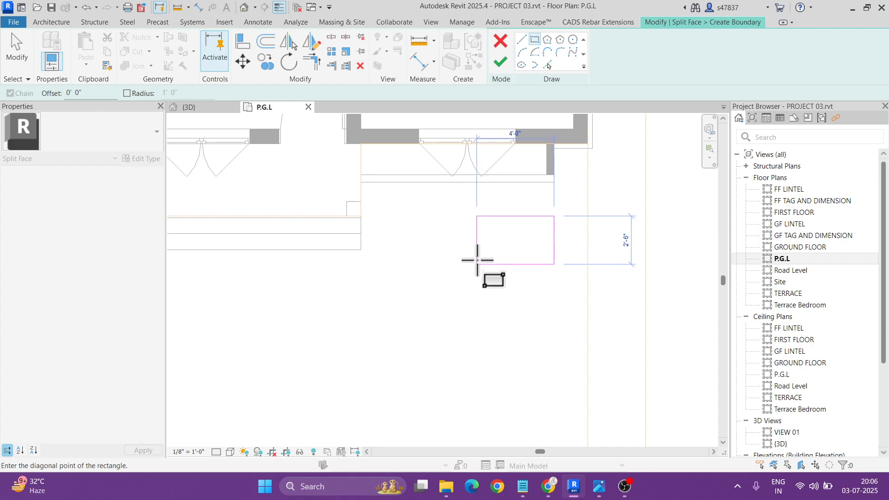
left_click(475, 255)
key("Escape")
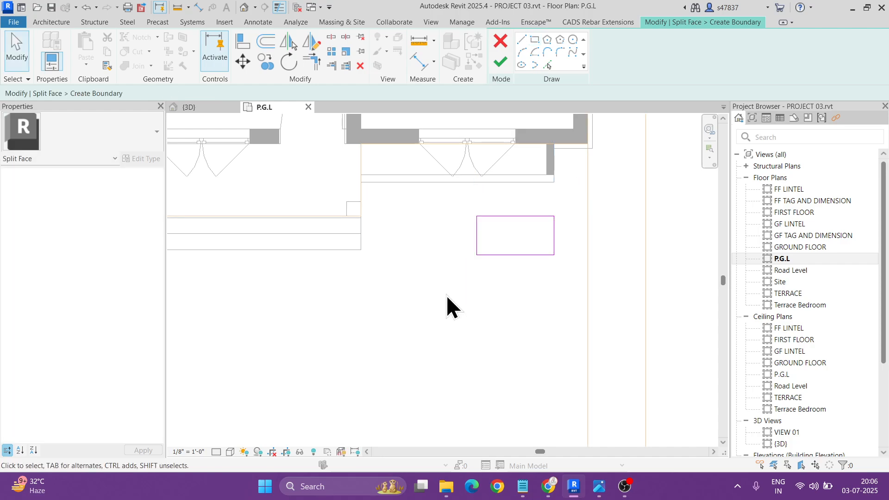
- Copy the split rectangle once to the left beside the entrance steps and try to finish the Split Face with both rectangles
left_click_drag(436, 208, 567, 268)
left_click(266, 62)
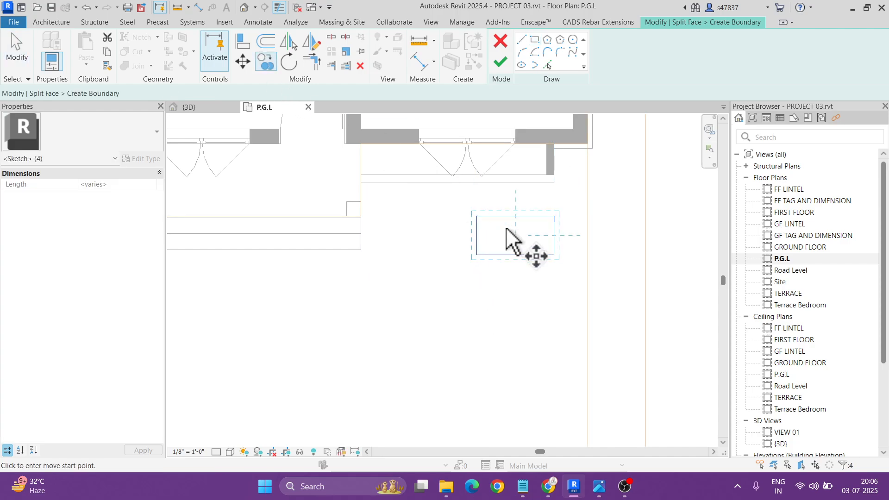
left_click(554, 216)
left_click(448, 216)
key("Escape")
left_click(500, 61)
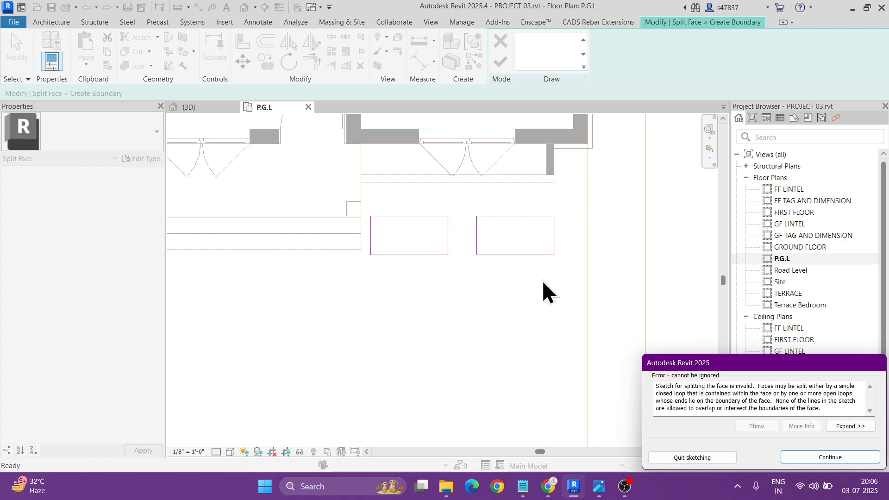
- Delete the copied rectangle from the sketch and finish the Split Face with only the original rectangle
scroll(543, 281, "down", 2)
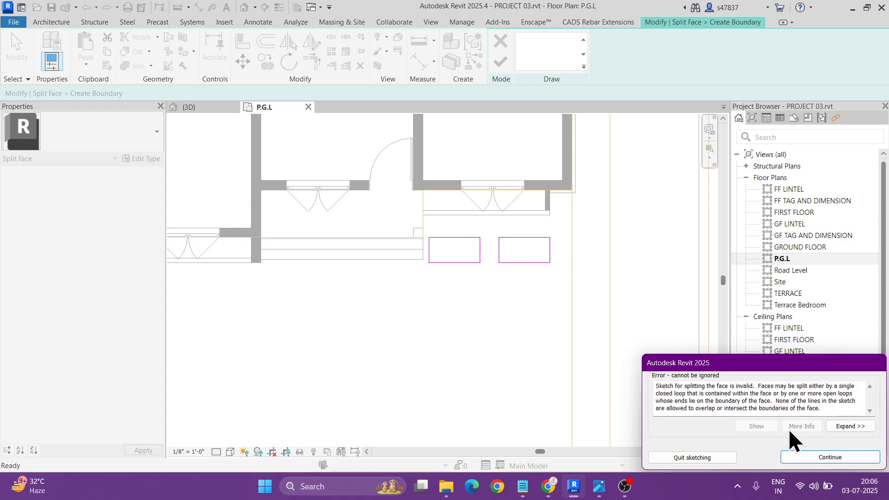
left_click(806, 454)
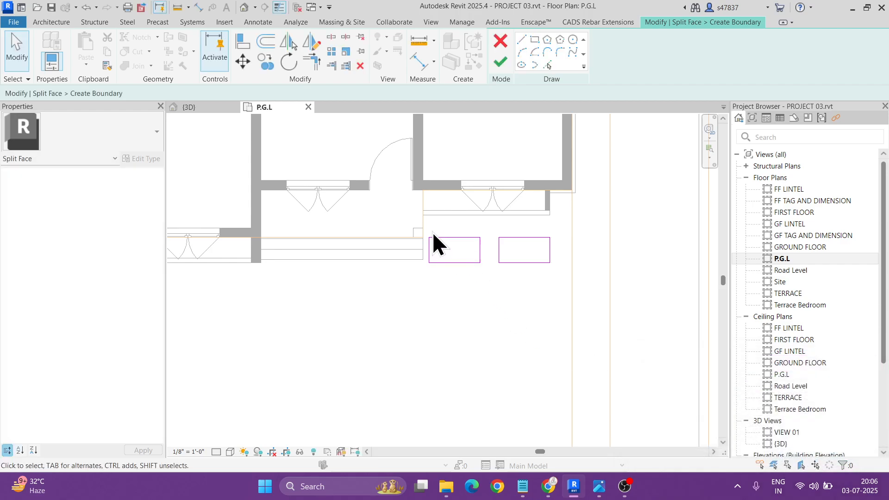
left_click(462, 241)
key("Delete")
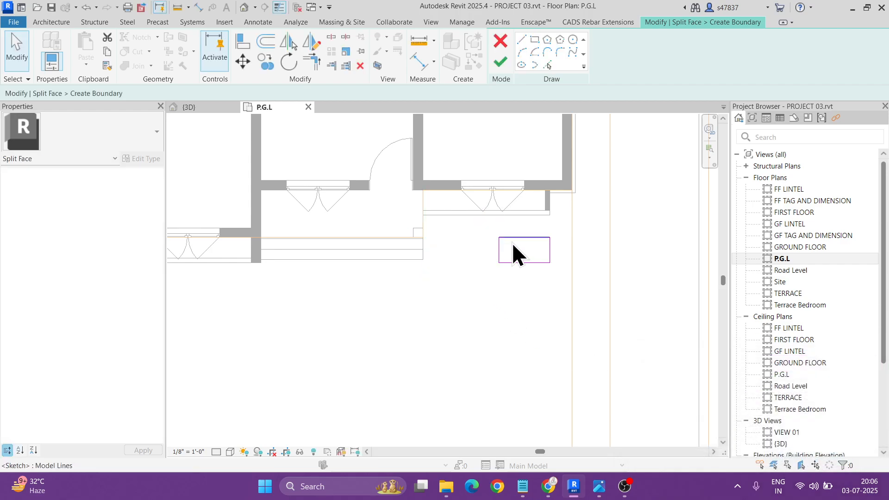
left_click(522, 40)
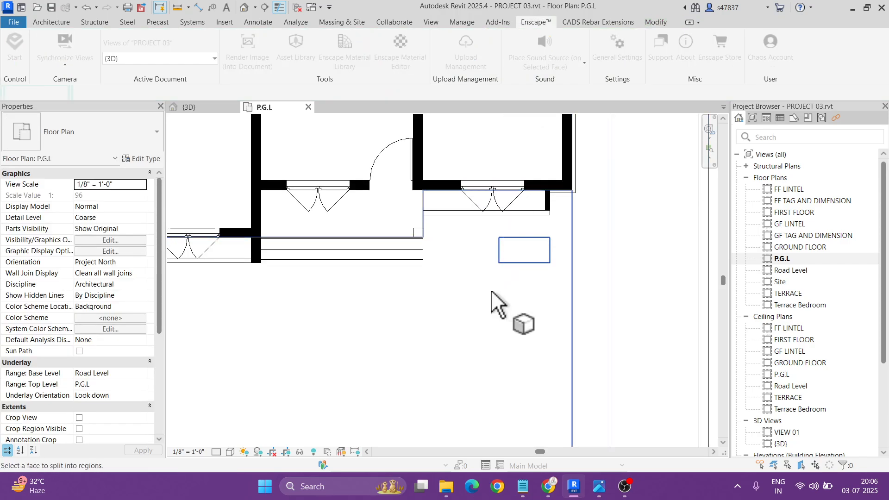
left_click(500, 61)
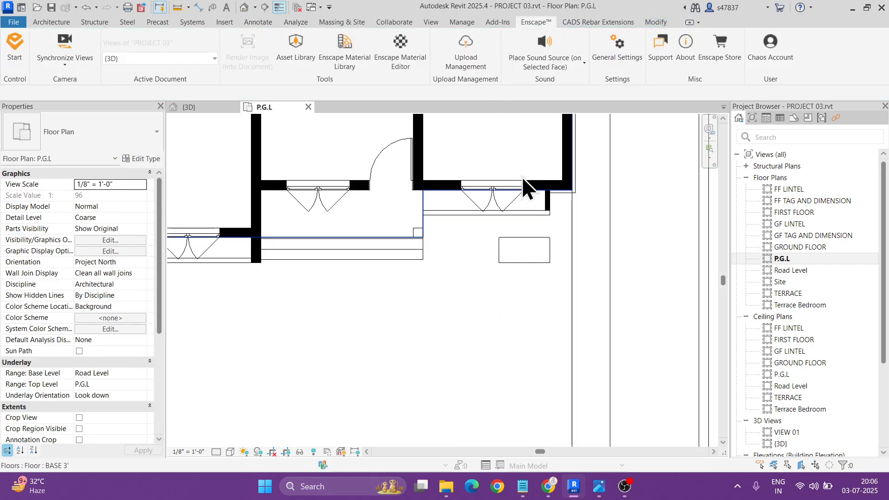
- Reopen the rectangle's split sketch, leave it, and undo the rectangular split of the front yard
double_click(521, 264)
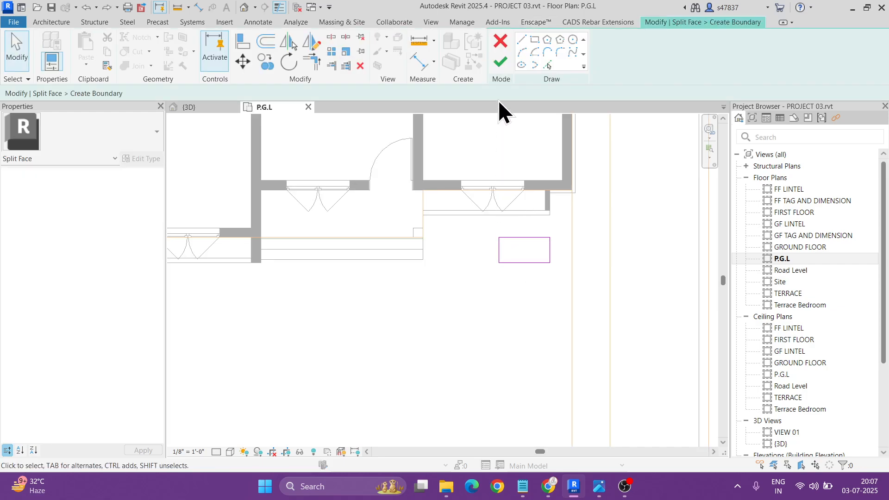
left_click(504, 49)
left_click(471, 249)
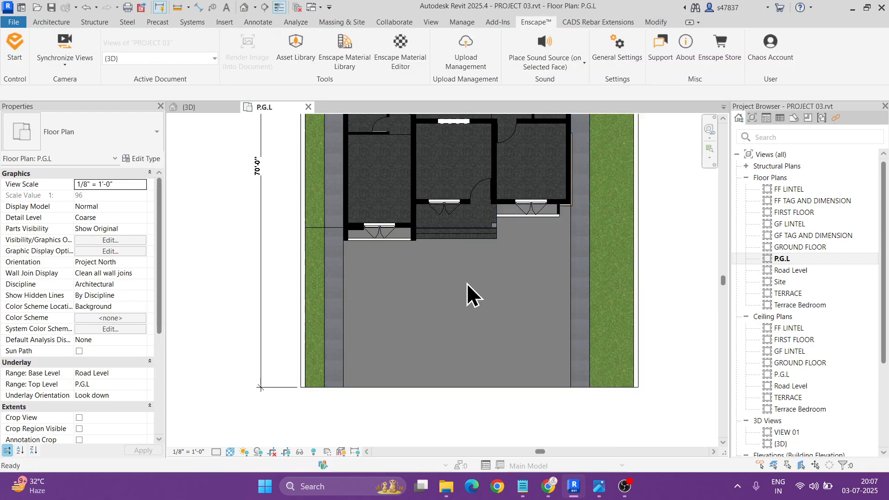
- Start an in-place model in the Site category and name it PAVING
scroll(512, 278, "up", 1)
left_click(51, 22)
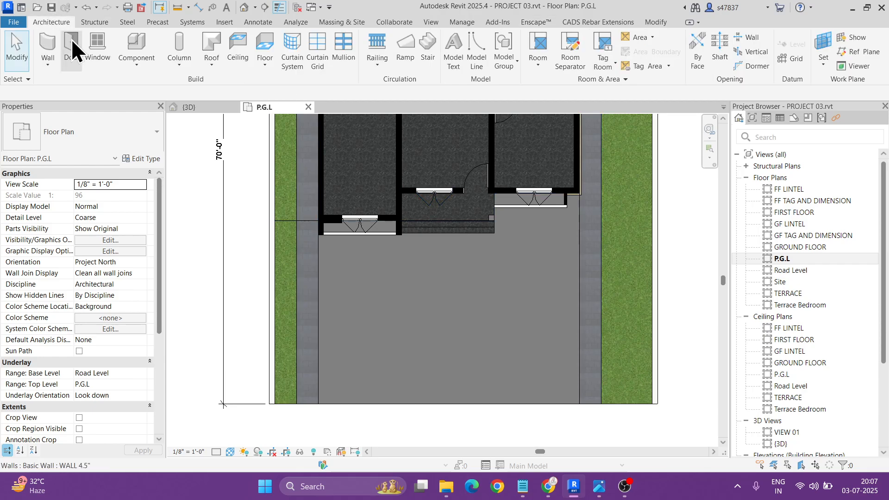
left_click(131, 77)
left_click(148, 116)
scroll(403, 278, "down", 5)
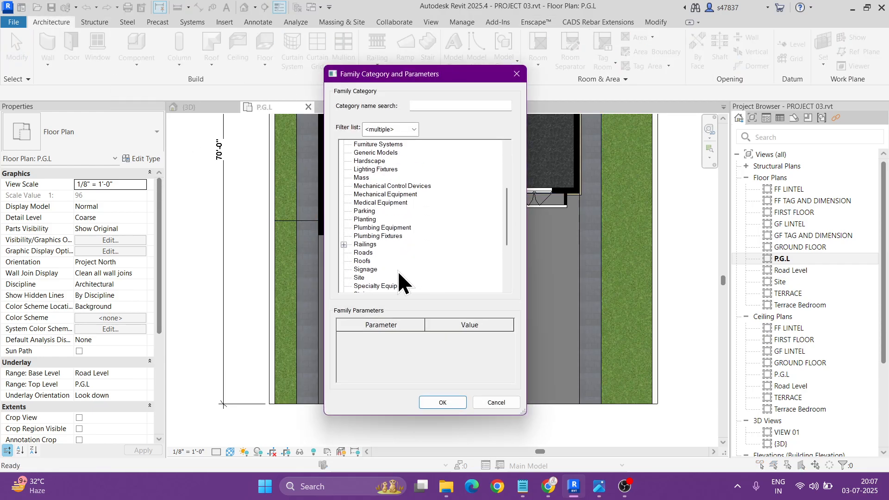
left_click(359, 277)
left_click(443, 402)
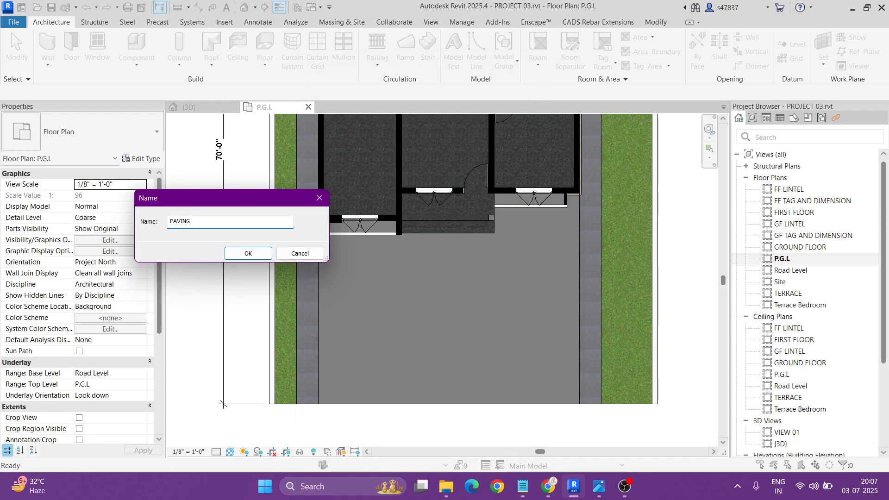
type("PAVING")
key("Return")
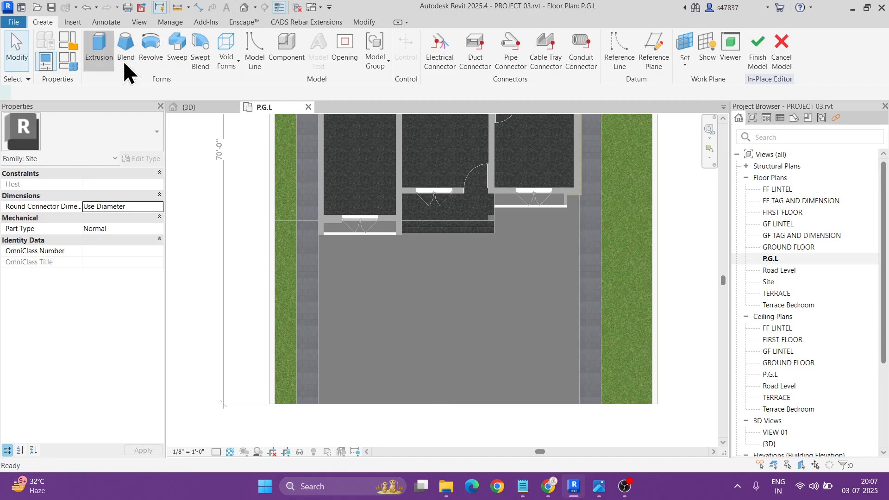
- Start an Extrusion and set its work plane to the PGL floor surface of the front yard
left_click(112, 49)
left_click(528, 58)
left_click(537, 87)
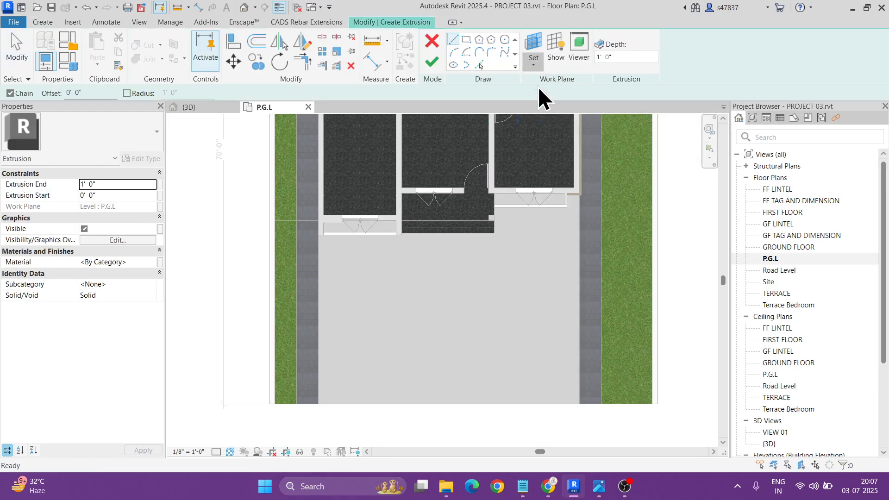
left_click(177, 245)
left_click(221, 297)
left_click(554, 292)
- Sketch a rectangle about 4' by 2' in front of the right-hand window and finish the extrusion sketch
scroll(566, 198, "up", 5)
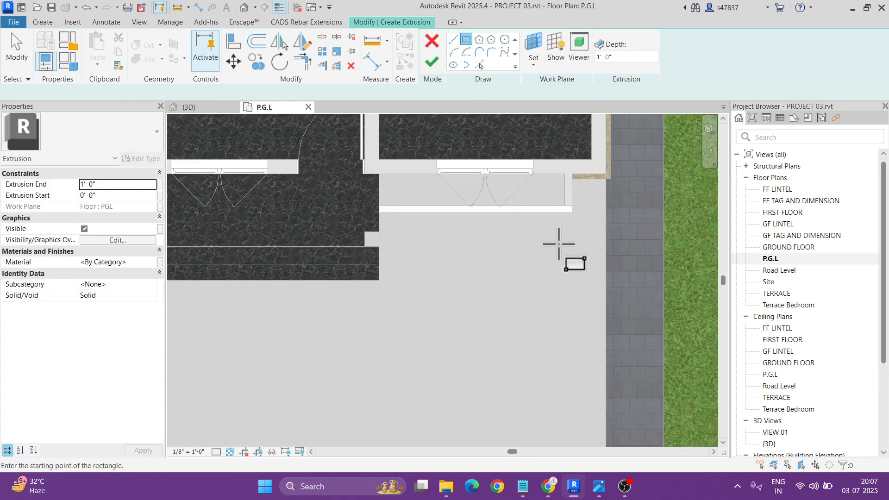
scroll(559, 244, "up", 4)
left_click(582, 239)
scroll(455, 306, "down", 3)
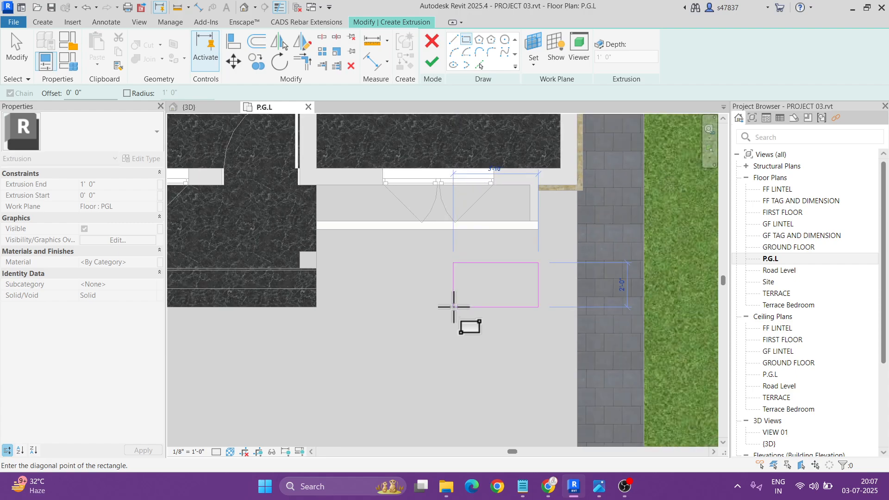
left_click(449, 307)
left_click(432, 67)
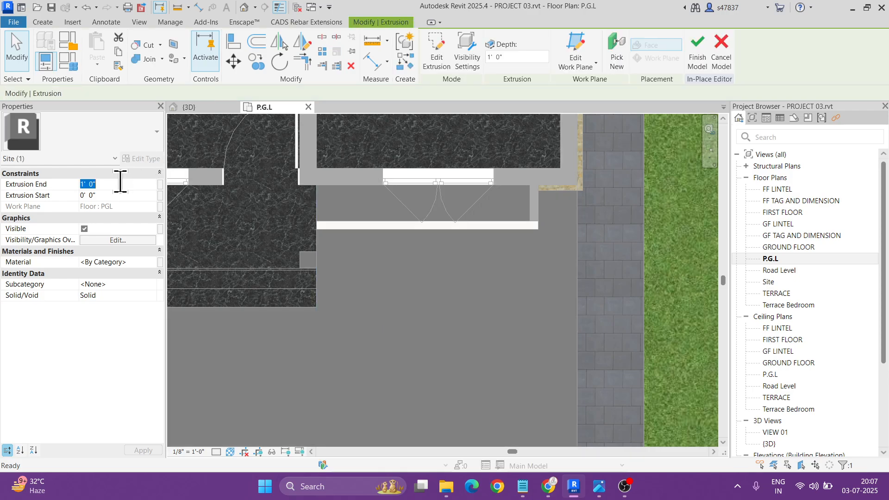
- Set the slab's extrusion end to 1" and show the slab in the 3D view
scroll(463, 283, "down", 5)
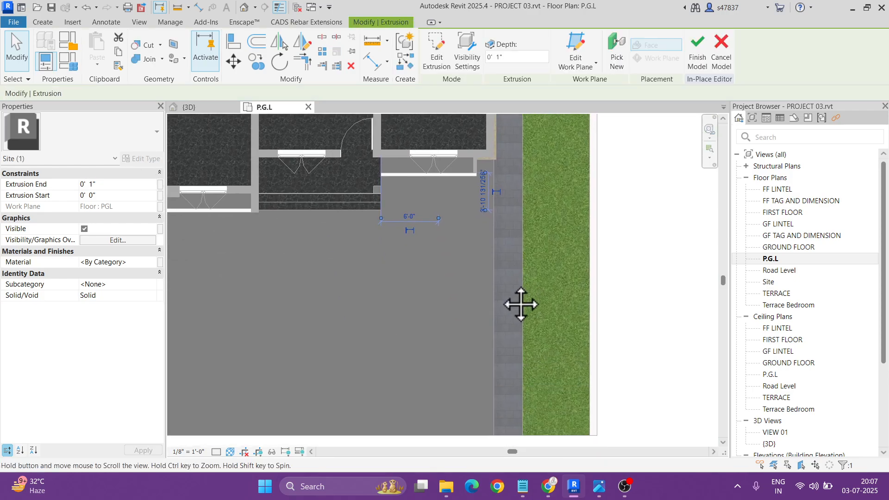
left_click(475, 227)
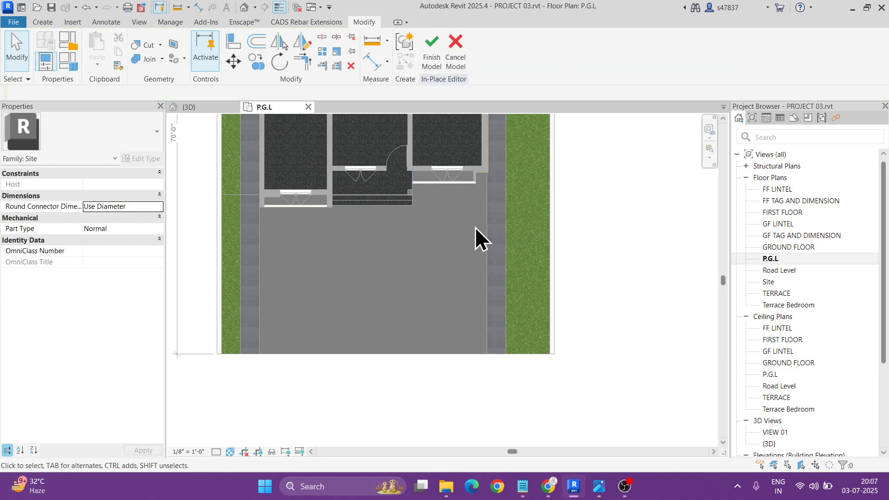
scroll(451, 226, "up", 3)
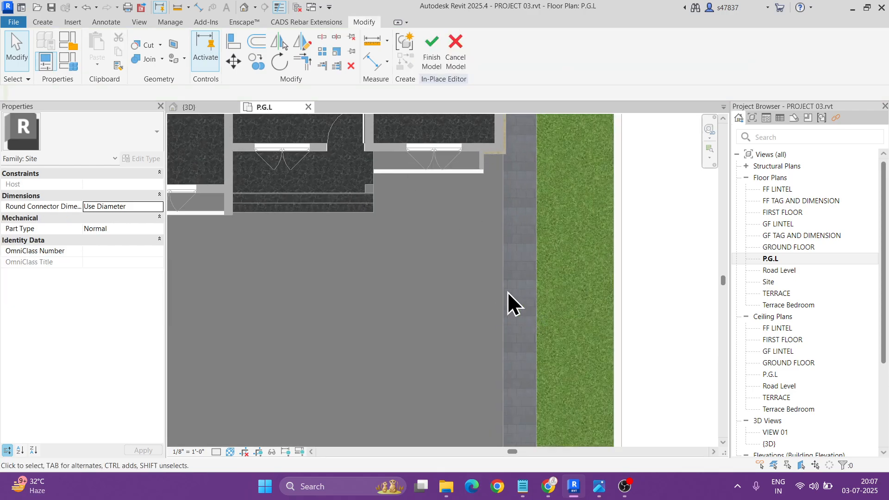
scroll(517, 298, "down", 4)
left_click(244, 7)
scroll(477, 352, "up", 6)
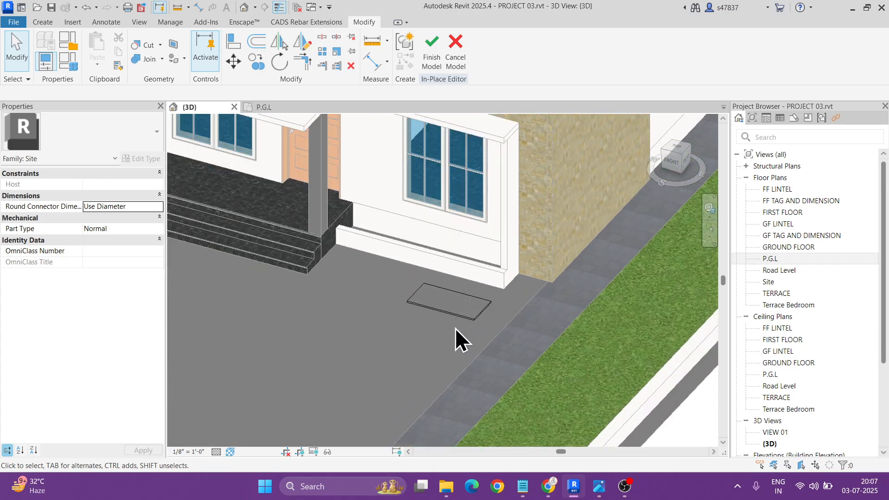
- Assign the 07 Paving material to the slab extrusion
left_click(447, 317)
scroll(421, 298, "up", 3)
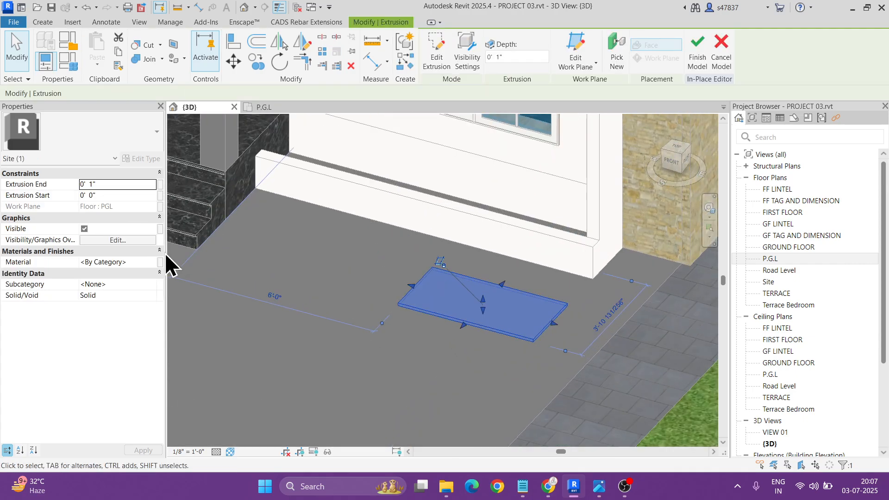
left_click(152, 263)
left_click(152, 263)
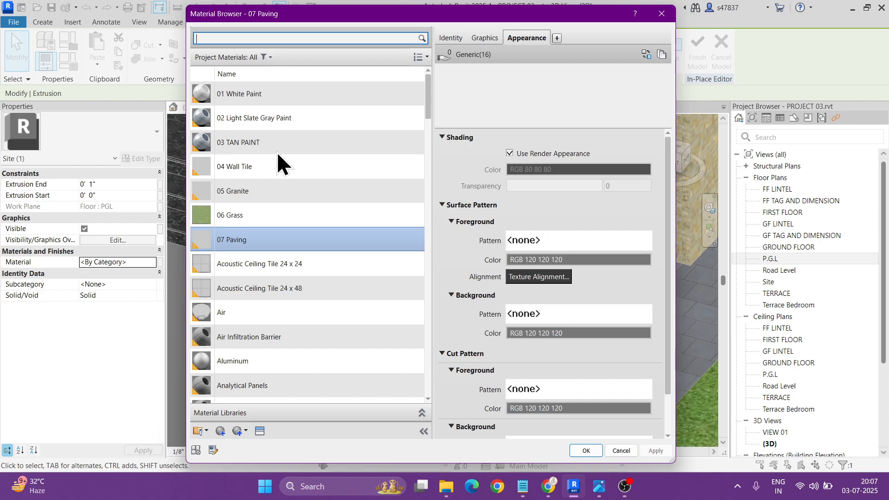
left_click(259, 246)
left_click(601, 450)
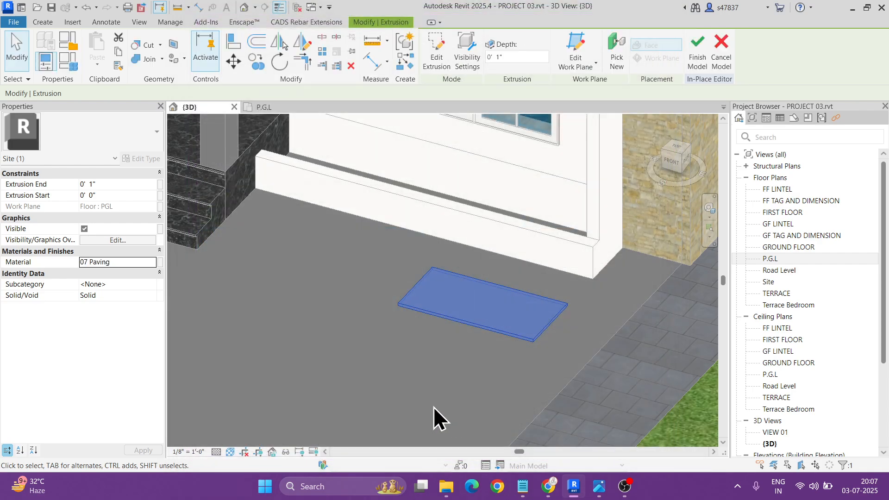
left_click(348, 372)
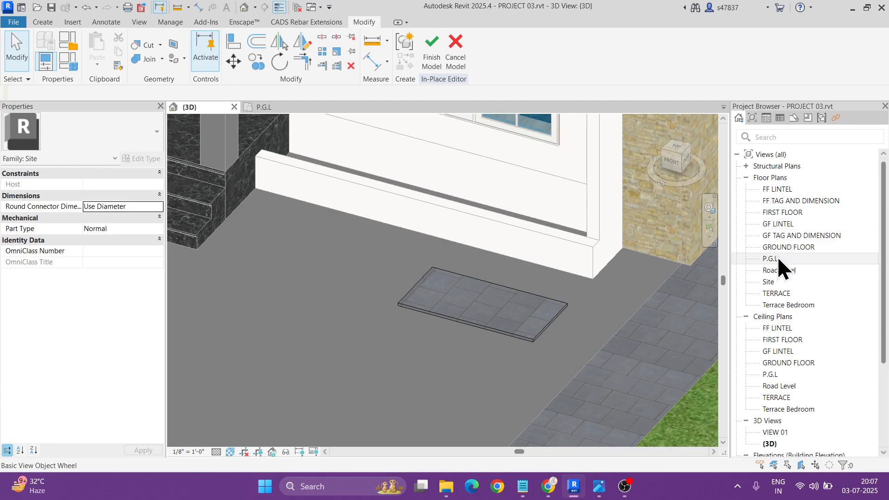
- Compare the P.G.L floor plan with the 3D view and check the slab's category
double_click(778, 258)
scroll(486, 230, "up", 2)
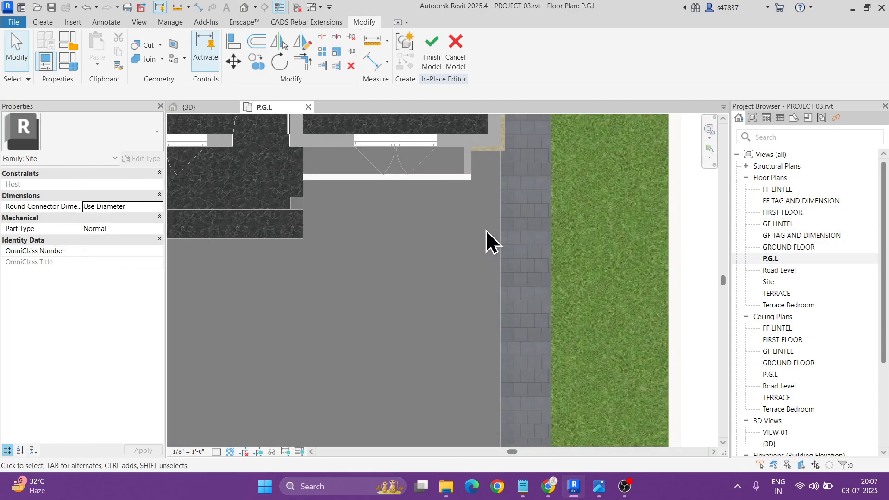
scroll(485, 229, "down", 3)
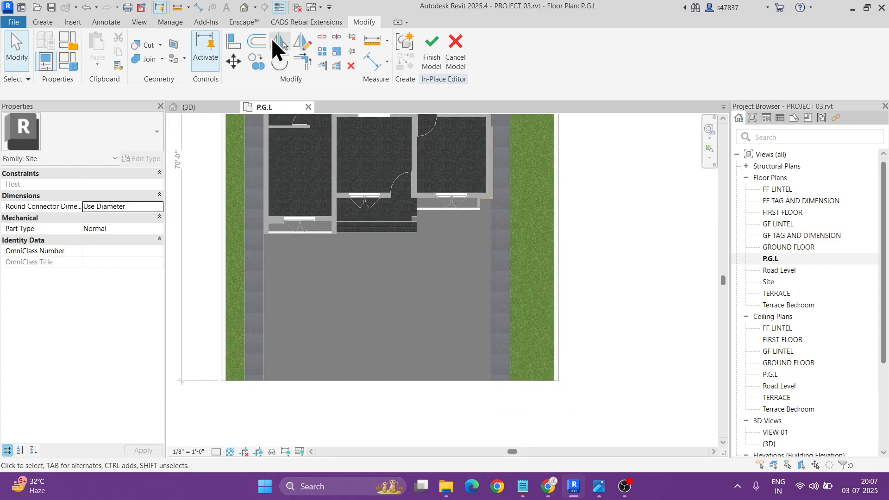
left_click(242, 7)
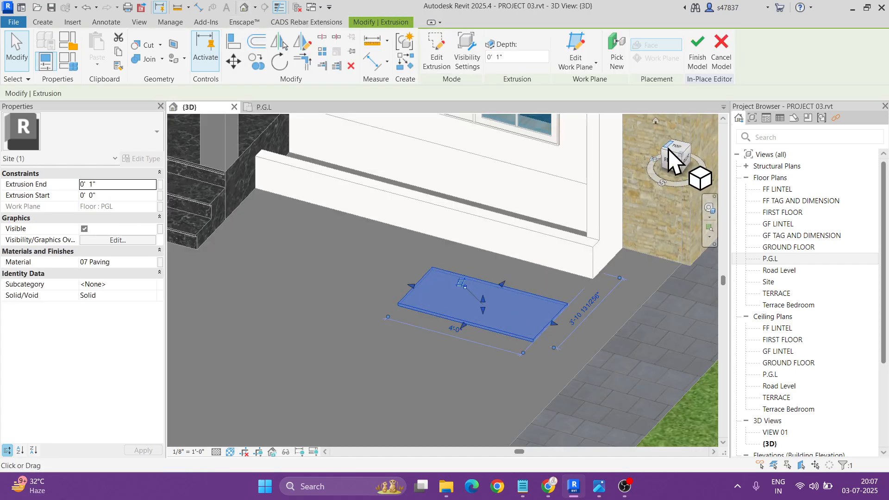
double_click(771, 258)
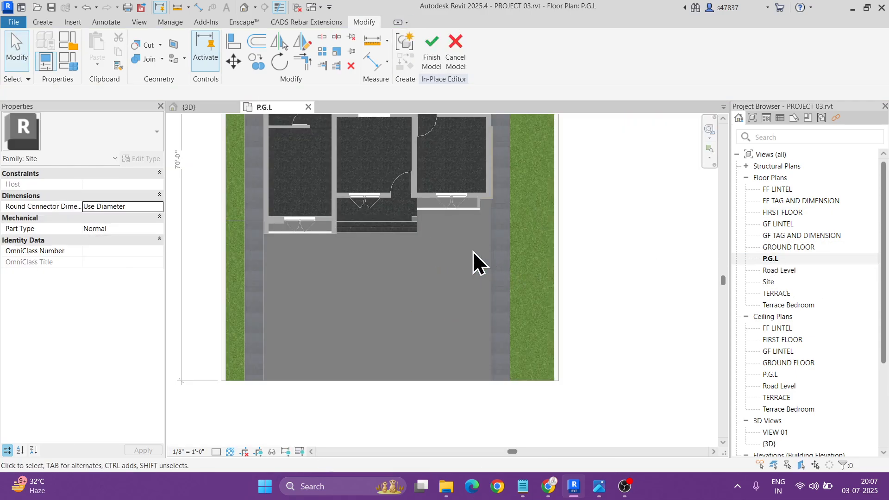
left_click(246, 10)
left_click(464, 296)
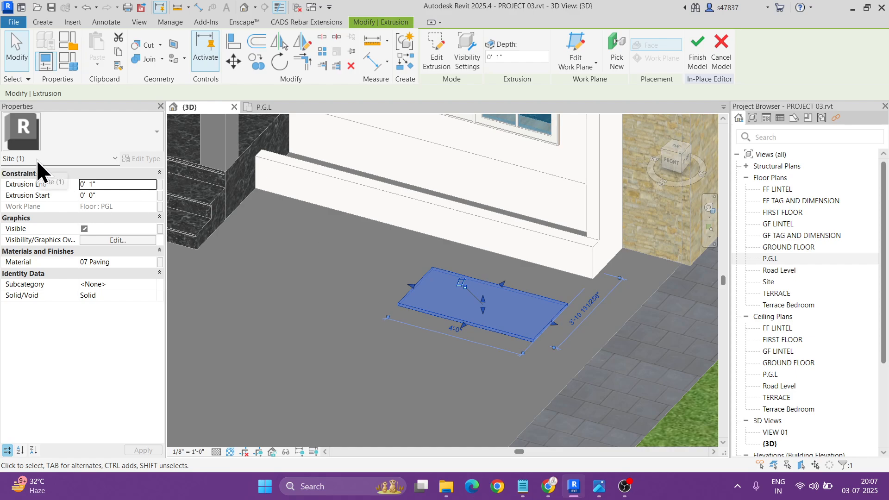
- Finish the in-place model in the P.G.L floor plan and turn on the Site category's visibility there
double_click(785, 260)
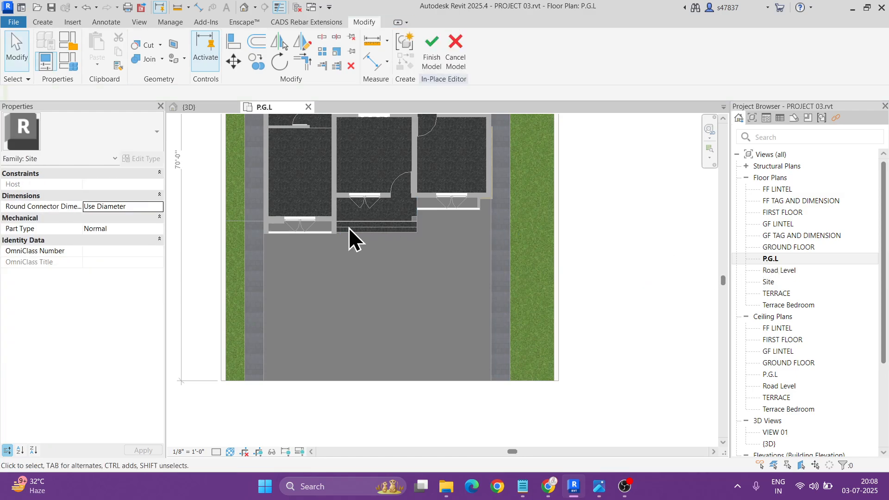
left_click(424, 51)
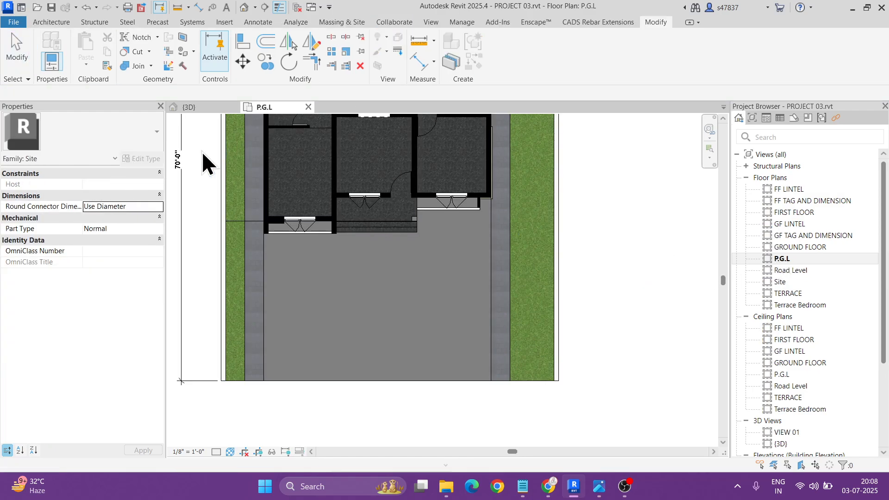
left_click(95, 240)
scroll(282, 247, "down", 6)
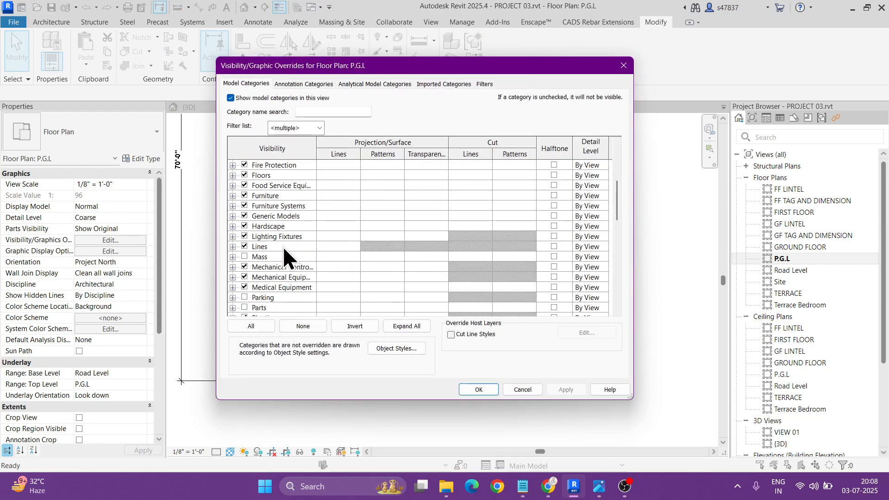
scroll(283, 246, "down", 2)
scroll(283, 246, "down", 1)
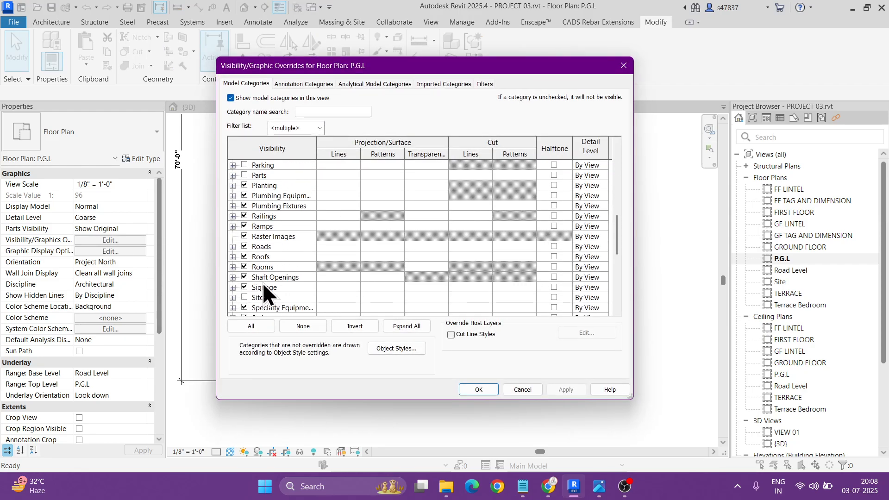
left_click(245, 297)
left_click(478, 389)
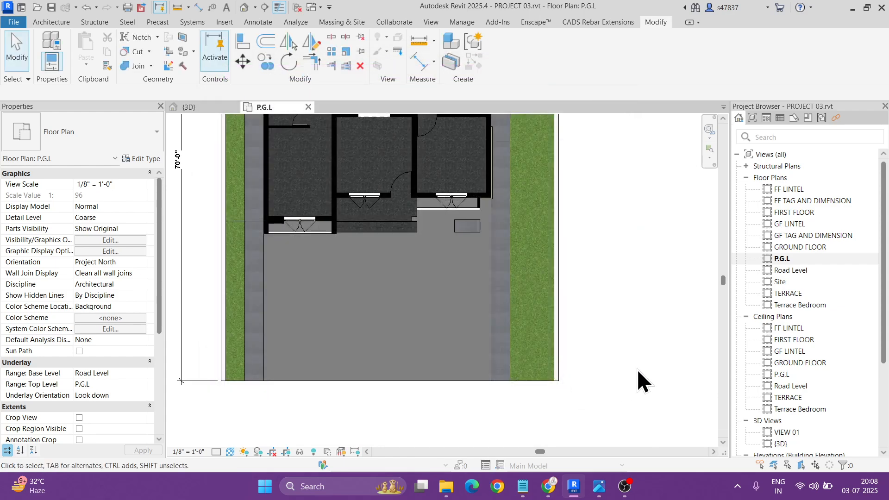
- Move the paving slab flush against the right-hand side paving strip and the outer edge of the window ledge
left_click(467, 224)
left_click(655, 255)
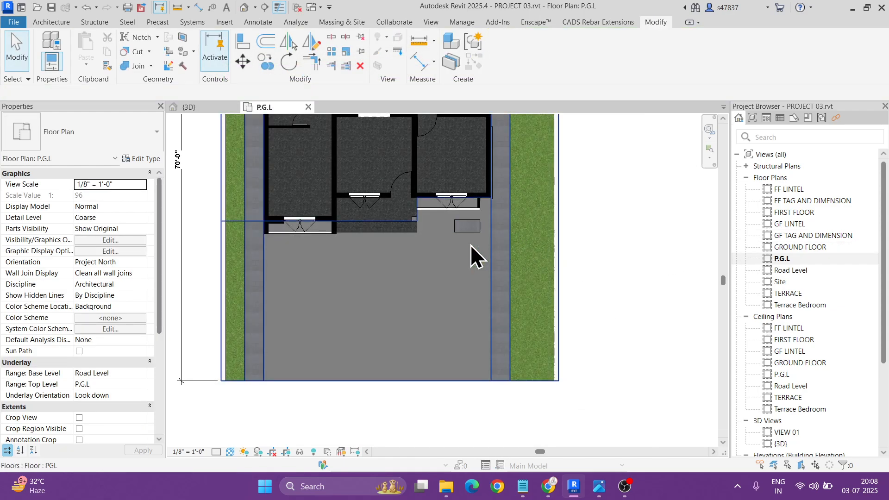
left_click(467, 226)
scroll(467, 226, "up", 3)
left_click(247, 66)
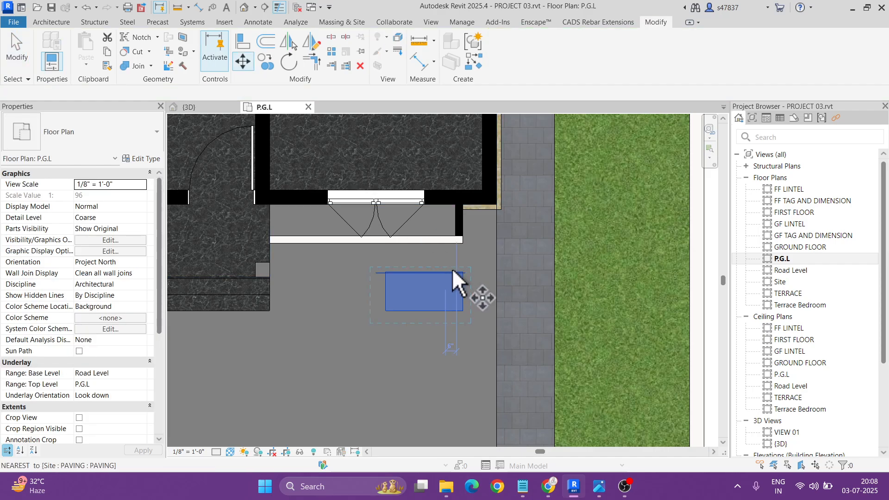
scroll(478, 280, "up", 3)
left_click(477, 276)
left_click(543, 276)
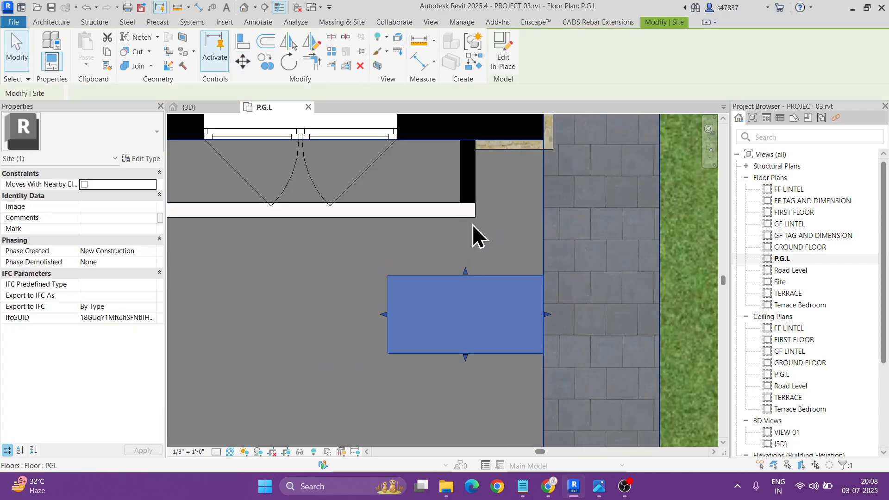
left_click(243, 62)
left_click(391, 225)
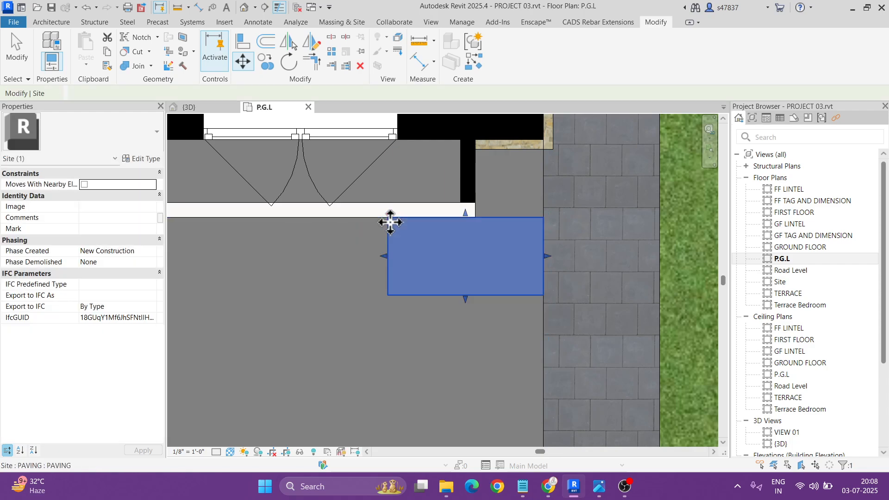
- Move the slab slightly left and down to leave narrow gaps from the side paving strip and the window ledge
scroll(391, 225, "up", 2)
left_click(243, 62)
left_click(621, 226)
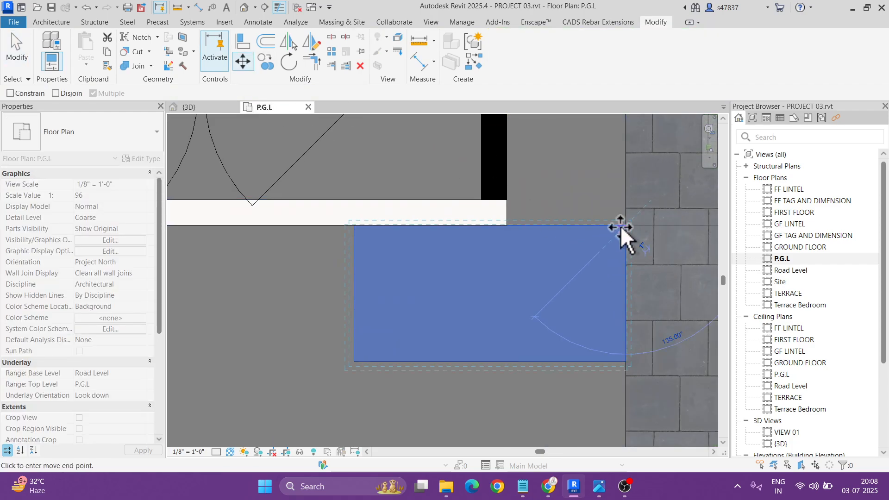
left_click(611, 224)
left_click(243, 62)
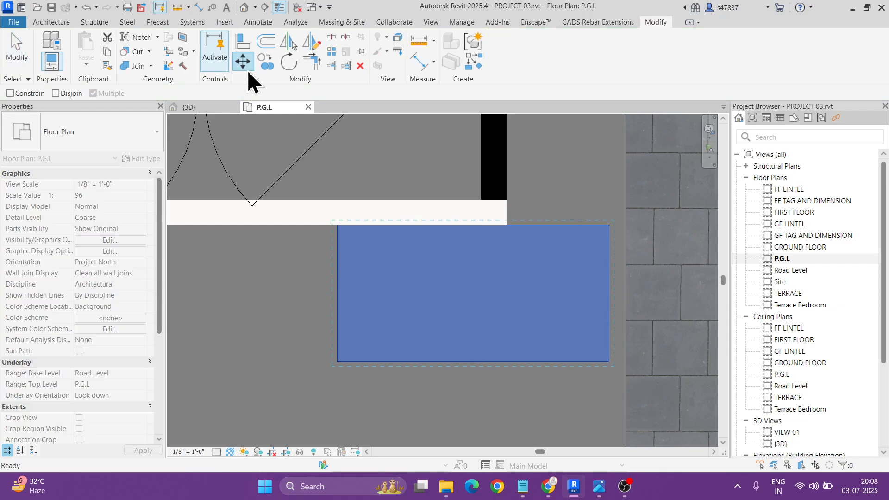
left_click(337, 226)
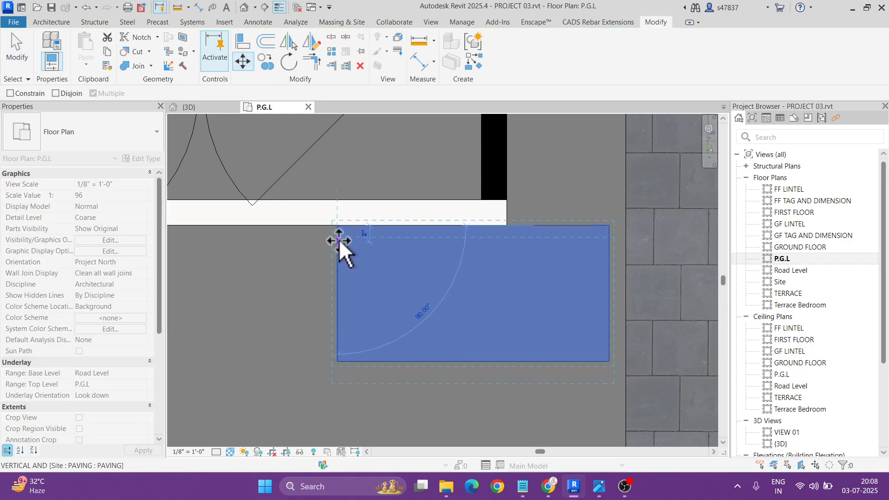
left_click(339, 239)
- Try to array the paving slab down the front yard with a count of 5
scroll(339, 240, "down", 1)
scroll(339, 241, "down", 2)
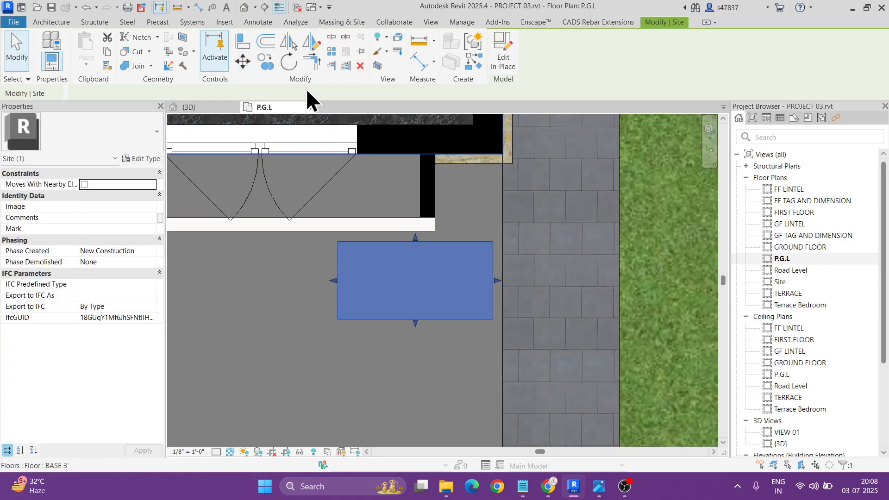
left_click(328, 52)
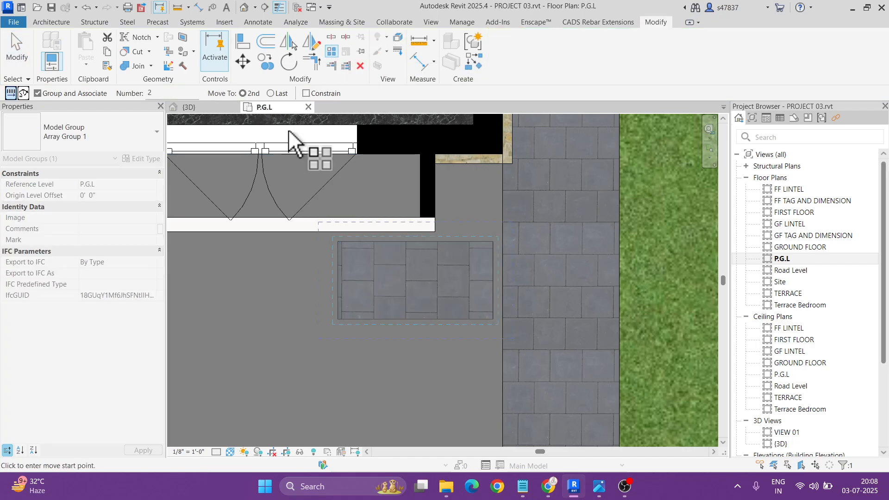
scroll(432, 250, "up", 2)
left_click(436, 223)
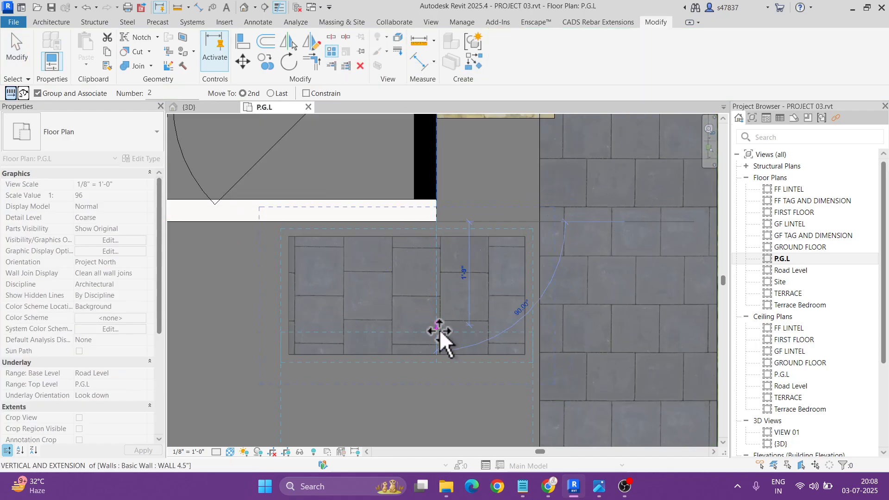
left_click(440, 351)
scroll(465, 251, "down", 5)
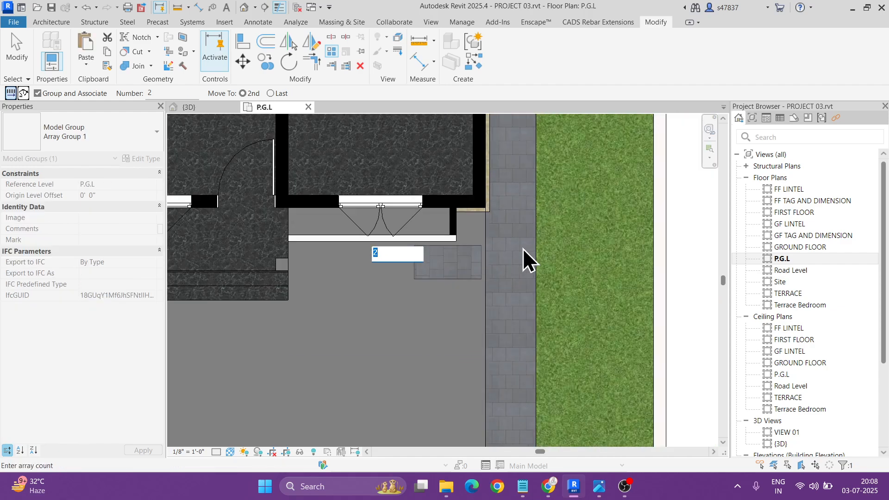
scroll(523, 248, "down", 3)
type("5")
key("Return")
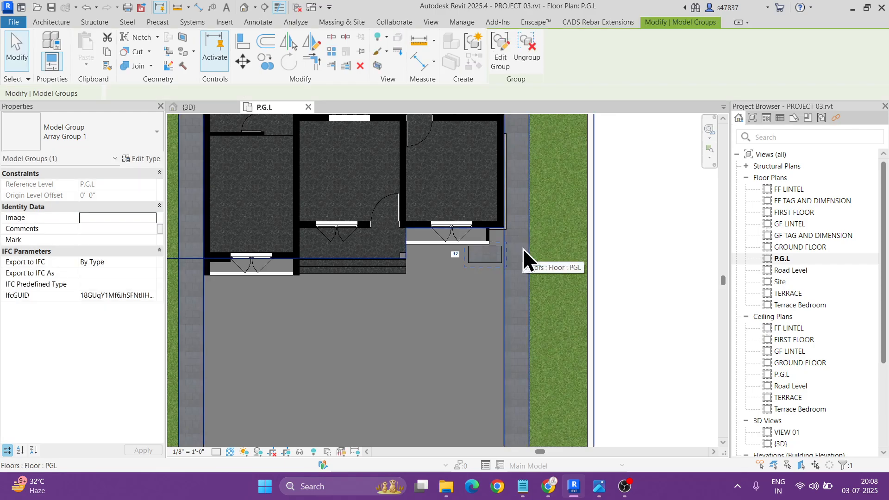
key("Escape")
scroll(522, 246, "up", 5)
- Try to copy the whole in-place paving model down the yard and undo the copy
left_click(439, 268)
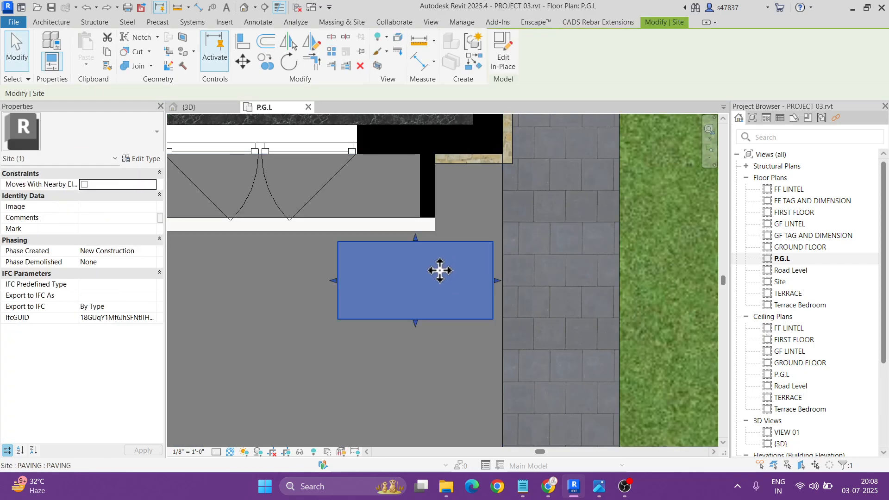
left_click(266, 63)
left_click(419, 250)
left_click(422, 366)
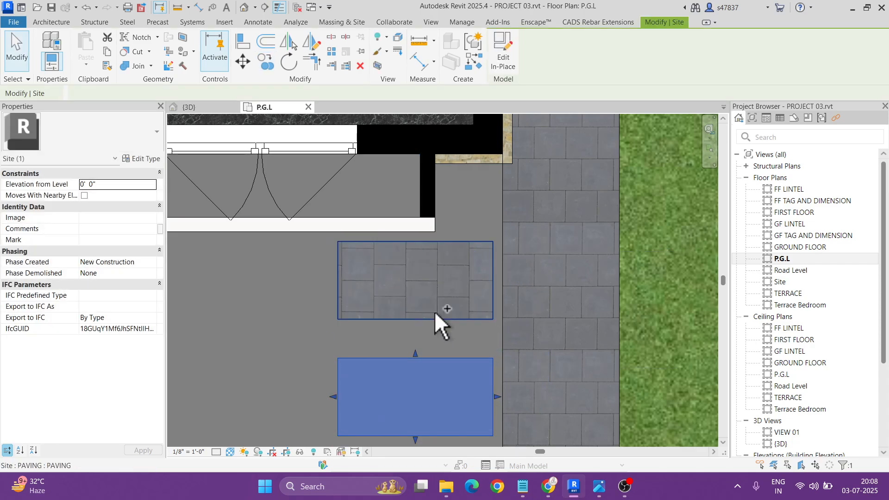
key("ctrl+z")
scroll(463, 224, "down", 4)
left_click(428, 251)
scroll(408, 223, "up", 2)
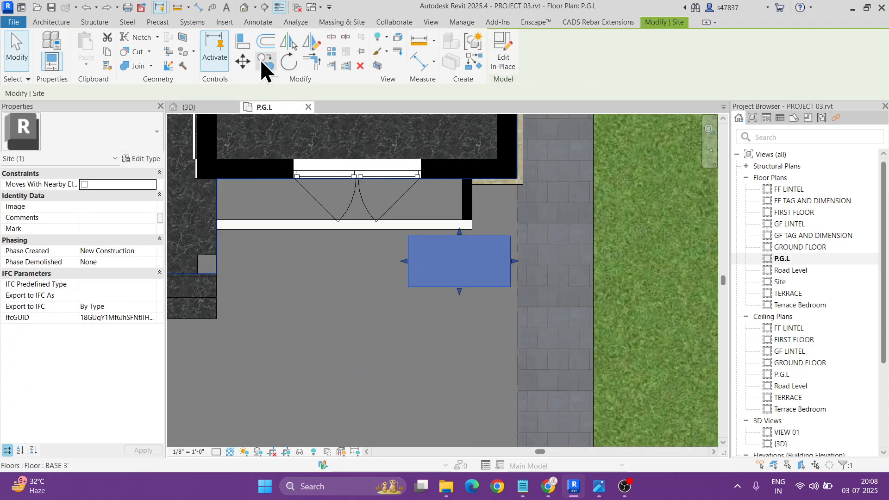
key("Escape")
- Edit the paving model in place and place three copies of its slab toward the plot's front edge, separated by narrow gaps
scroll(462, 244, "up", 2)
left_click(471, 244)
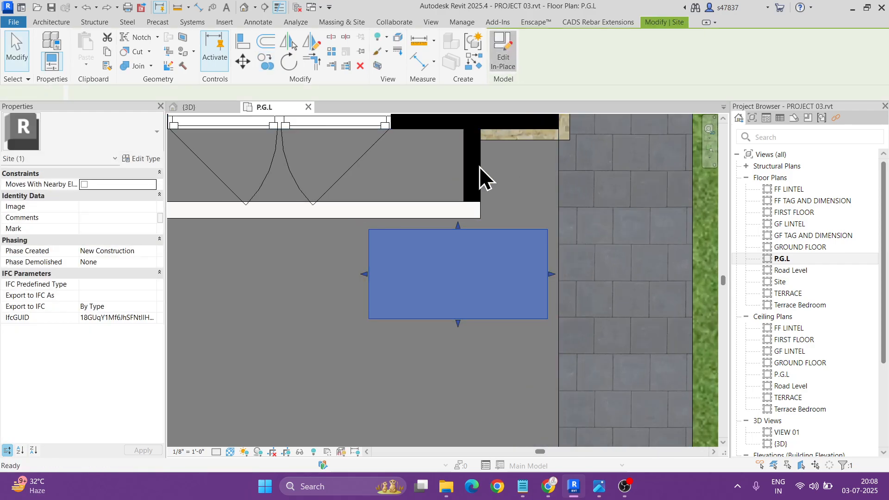
left_click(452, 250)
left_click(258, 65)
left_click(480, 217)
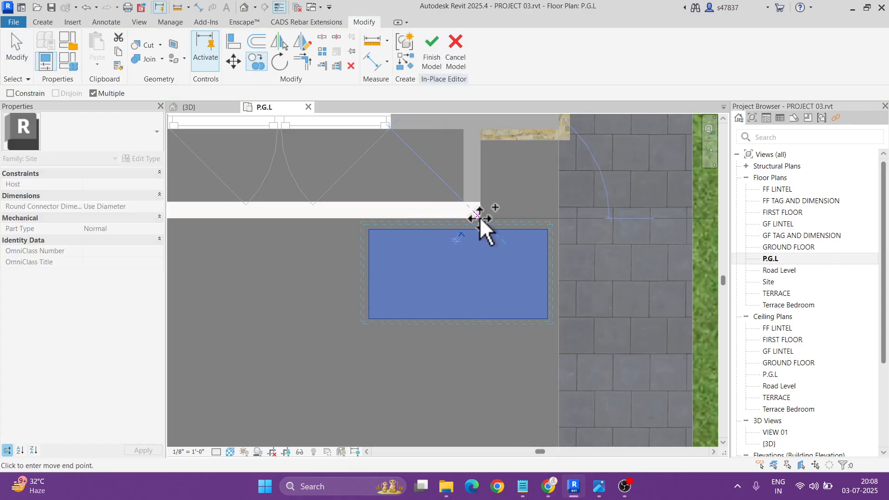
left_click(483, 318)
left_click(484, 419)
middle_click_drag(483, 412, 475, 290)
left_click(476, 387)
- Place seven more slab copies at the same spacing to extend the column to the plot's front edge
scroll(482, 370, "down", 2)
middle_click_drag(486, 360, 476, 302)
left_click(475, 306)
left_click(476, 369)
middle_click_drag(476, 371, 477, 221)
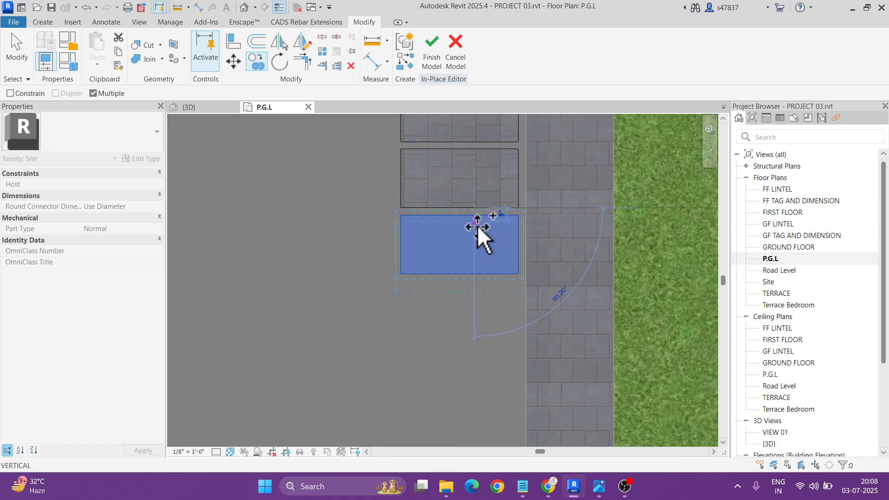
left_click(477, 273)
left_click(470, 339)
scroll(470, 340, "down", 2)
middle_click_drag(470, 341, 469, 270)
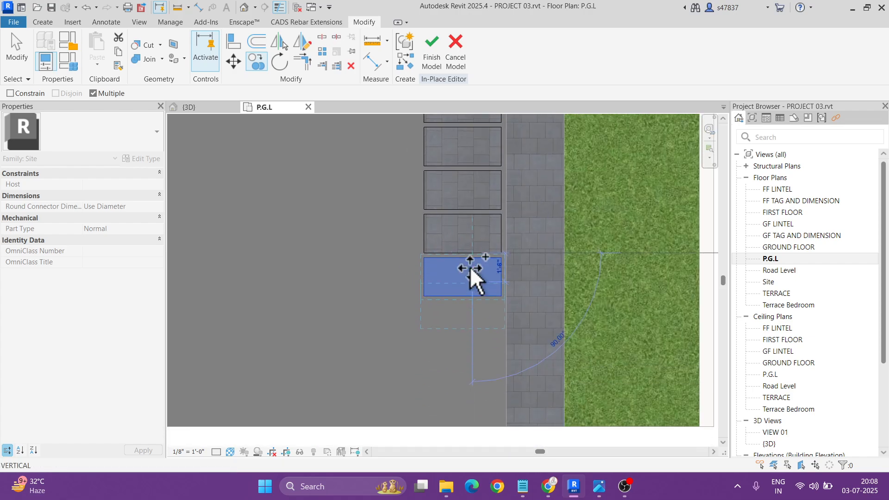
left_click(473, 298)
left_click(472, 340)
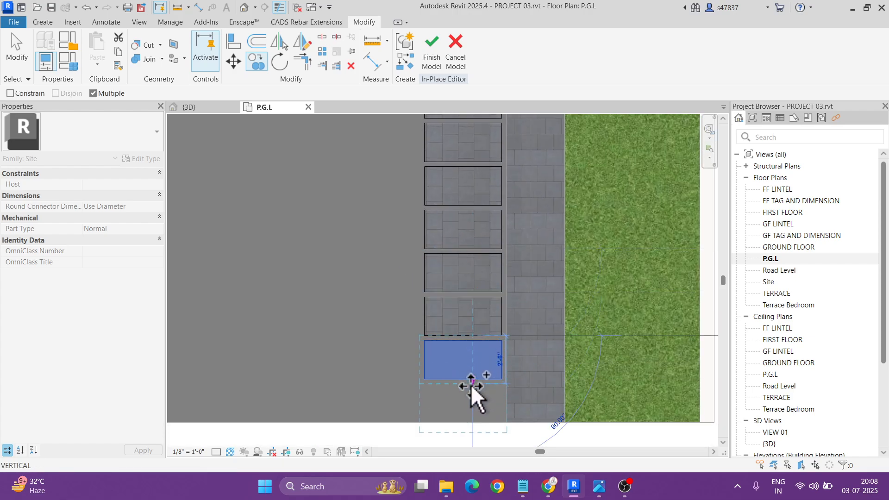
left_click(472, 380)
key("Escape")
- Copy the entire slab column three times toward the middle of the yard, keeping narrow gaps between columns
scroll(492, 337, "down", 2)
middle_click_drag(529, 258, 530, 324)
scroll(510, 323, "down", 2)
key("Escape")
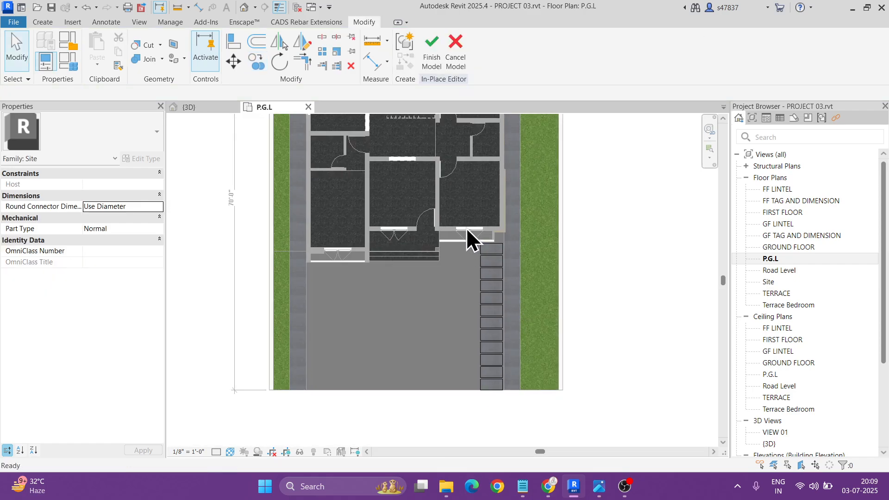
left_click_drag(524, 447, 525, 446)
scroll(477, 386, "up", 5)
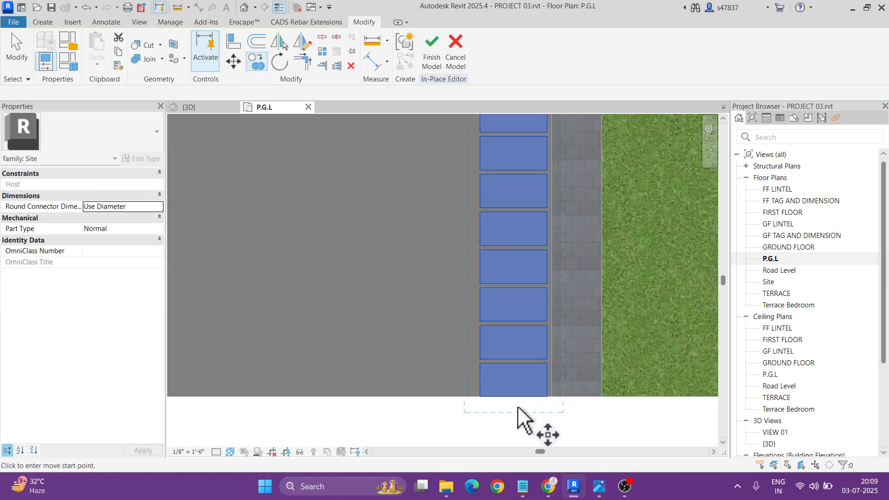
left_click(571, 379)
left_click(406, 378)
scroll(407, 379, "down", 2)
middle_click_drag(405, 404, 542, 415)
left_click(462, 391)
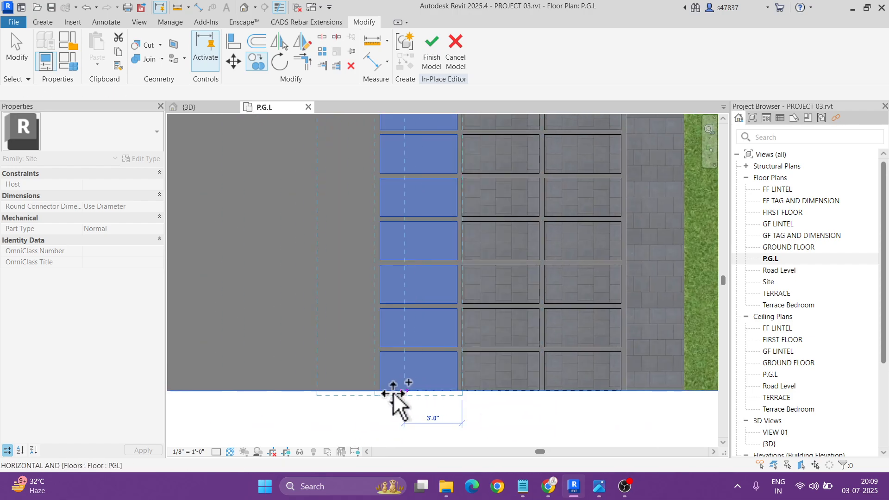
left_click(295, 391)
key("Escape")
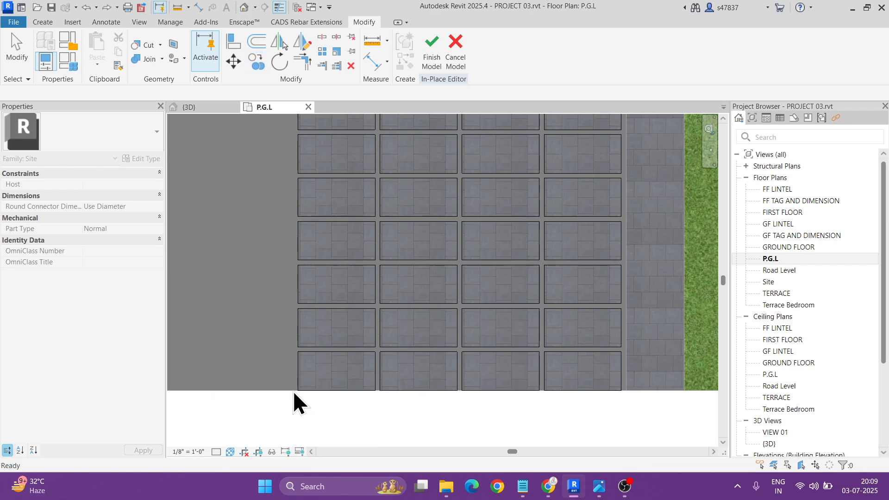
- Check how the slab columns meet the porch steps and inspect the slab next to them
scroll(343, 410, "down", 6)
middle_click_drag(357, 290, 389, 320)
scroll(379, 216, "up", 7)
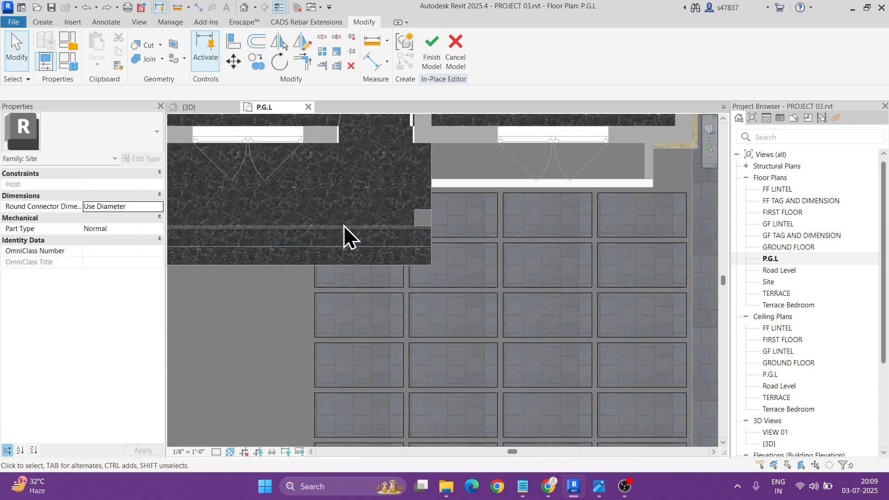
left_click(449, 276)
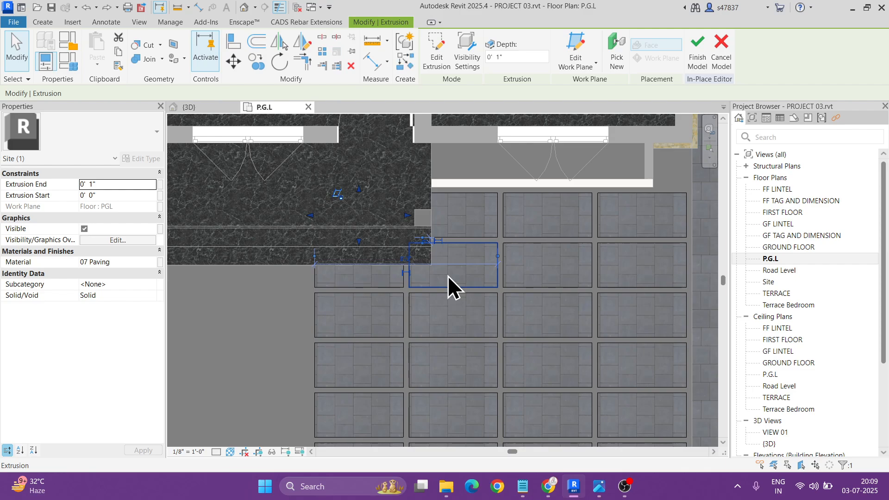
key("Escape")
scroll(426, 200, "down", 4)
scroll(356, 209, "down", 2)
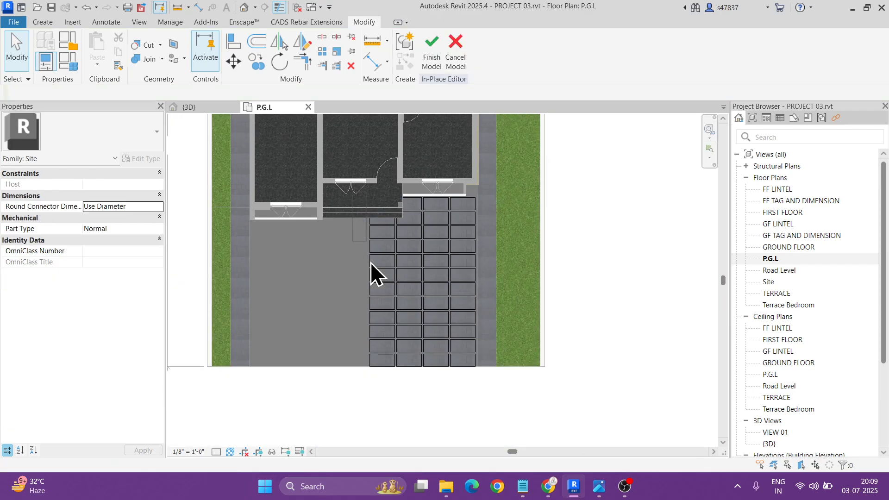
- Copy the innermost slab column once more to form a fifth column, and finish the in-place model
left_click_drag(398, 382, 398, 383)
left_click(257, 62)
scroll(399, 370, "up", 3)
scroll(400, 387, "up", 4)
left_click(399, 382)
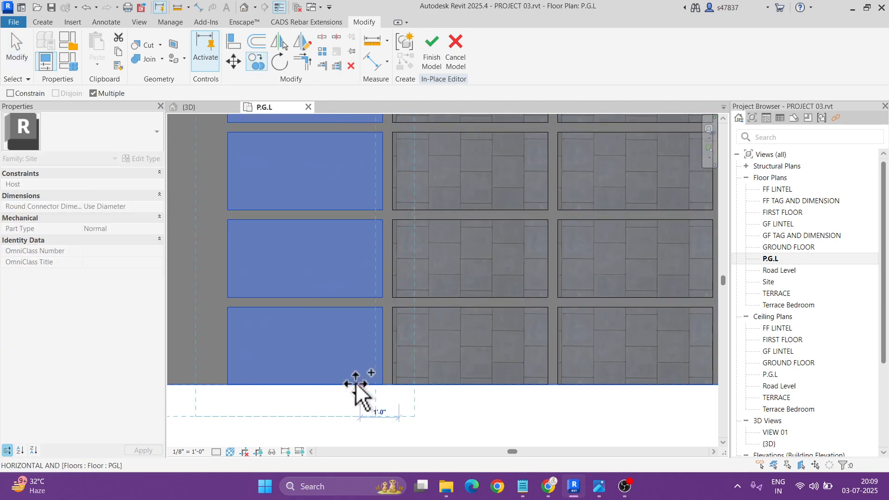
left_click(227, 385)
left_click(257, 61)
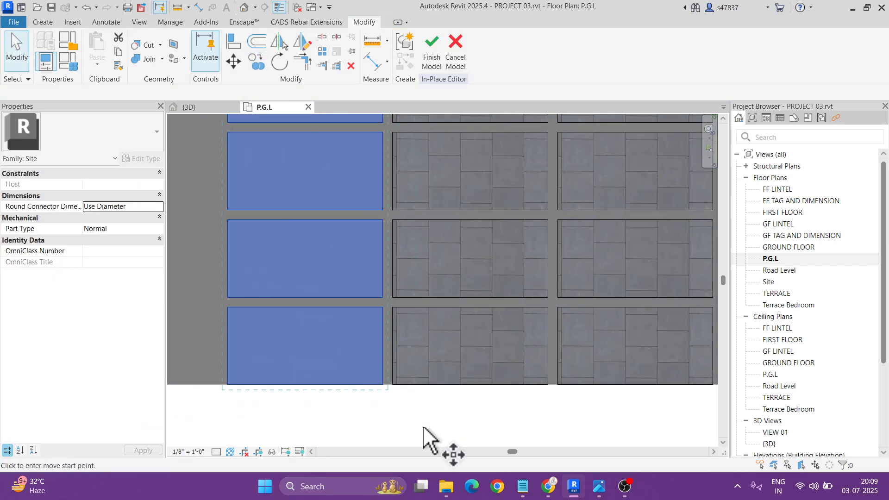
left_click(398, 388)
left_click(232, 384)
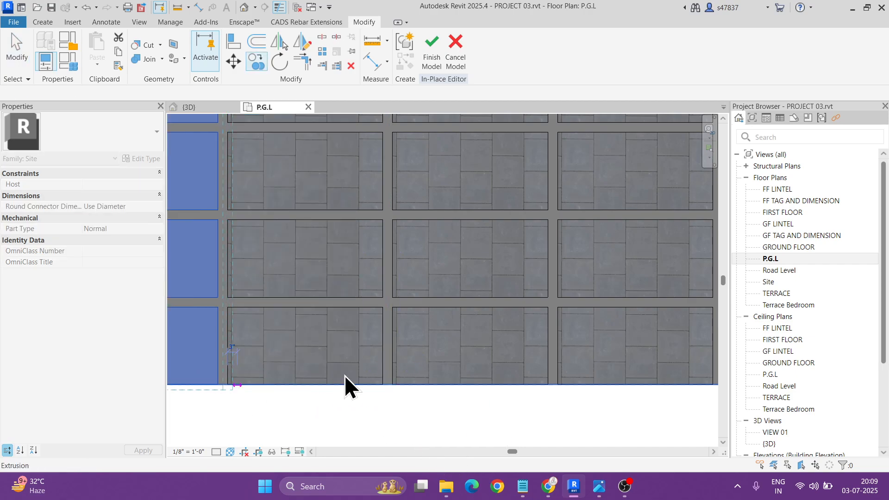
scroll(404, 352, "down", 3)
scroll(405, 352, "down", 2)
middle_click_drag(461, 428, 514, 386)
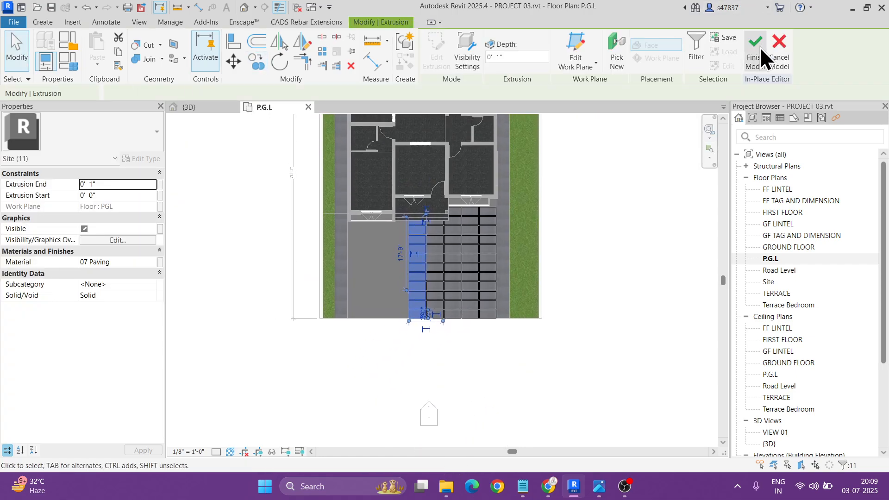
scroll(399, 243, "up", 3)
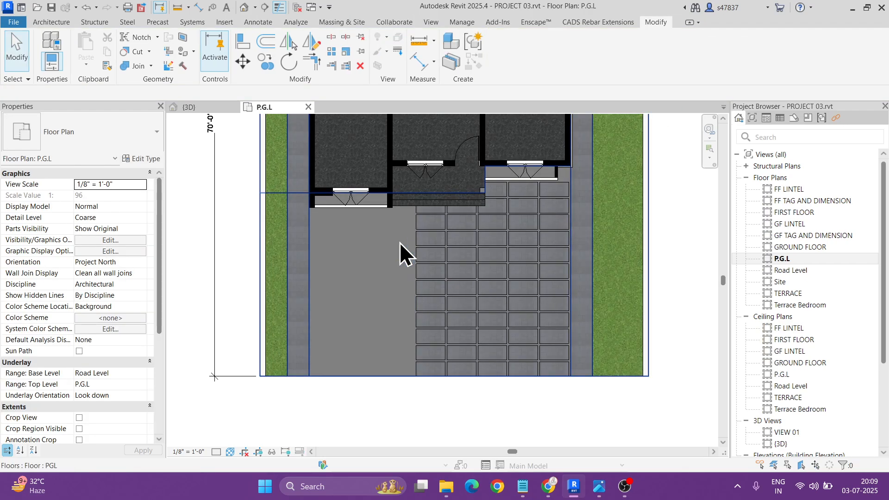
- Paint the plain front yard floor between the two side strips with the 07 Paving material
key("p")
key("t")
left_click(364, 268)
key("Escape")
- Split the front yard floor face with a straight line along the slab grid's inner edge, reaching the face boundary beneath the porch steps
key("s")
key("f")
left_click(371, 253)
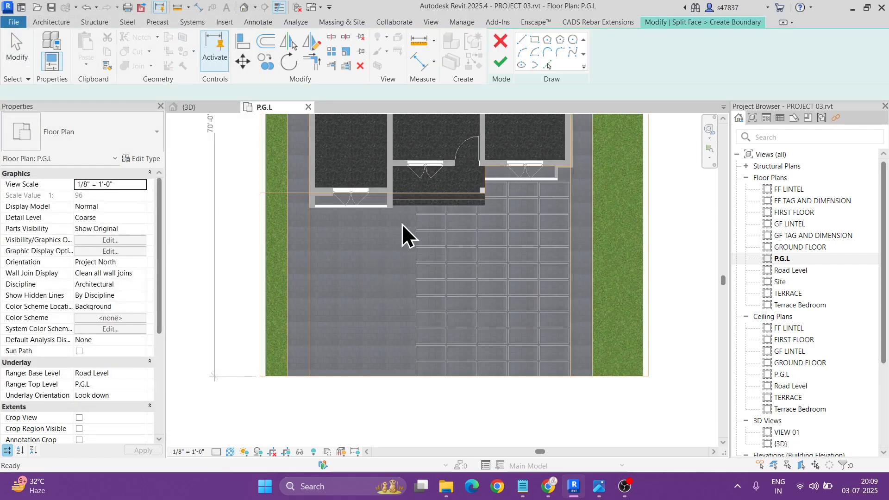
scroll(416, 195, "up", 2)
scroll(415, 195, "up", 1)
scroll(433, 324, "down", 3)
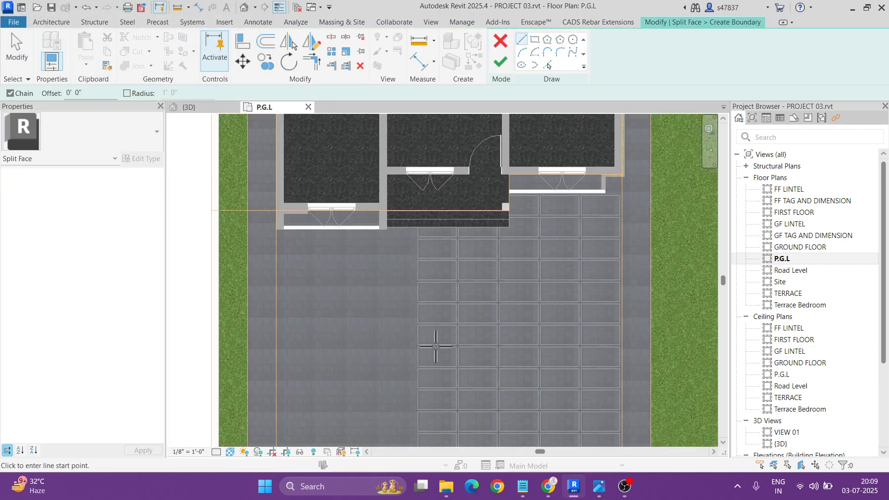
scroll(419, 381, "up", 5)
left_click(413, 340)
middle_click_drag(413, 342, 433, 458)
left_click(416, 145)
scroll(418, 131, "up", 4)
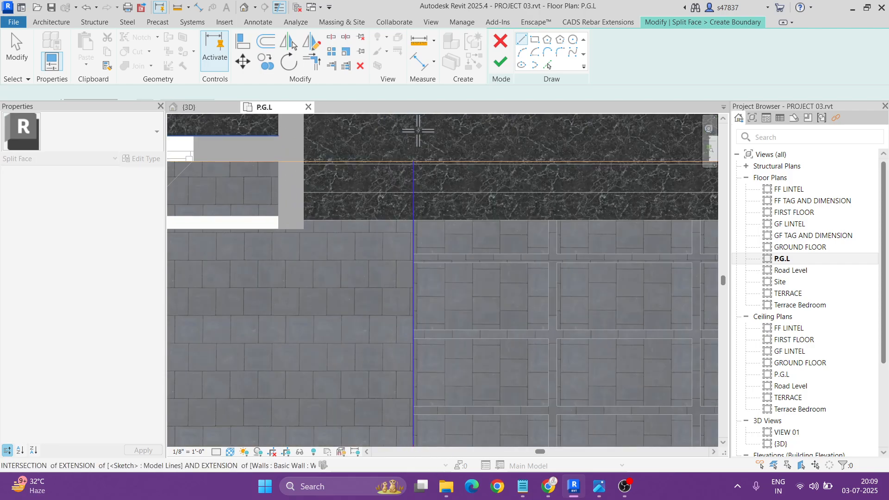
key("Escape")
key("Escape")
left_click(497, 64)
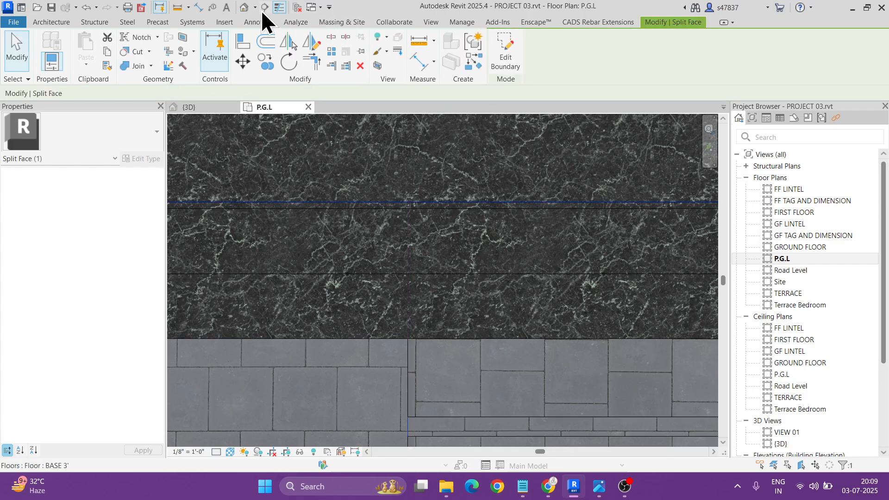
- In the 3D view, paint the split floor region beneath the slab grid with the 06 Grass material
left_click(243, 8)
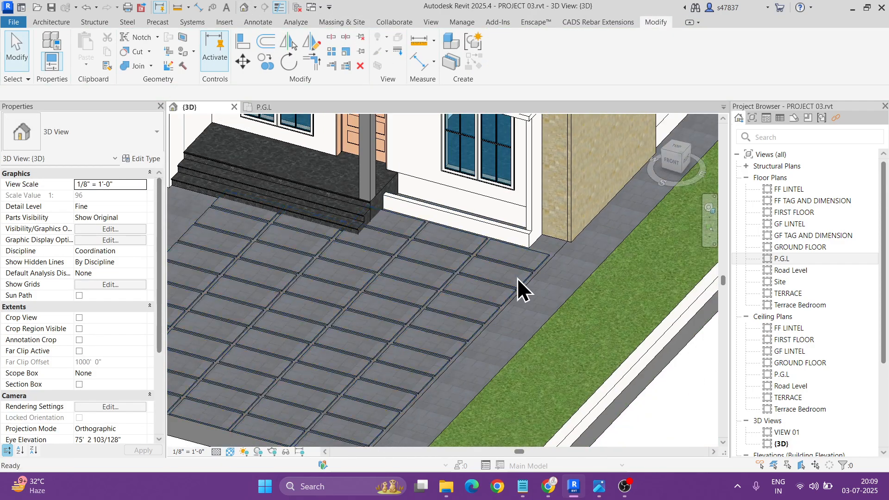
key("p")
key("t")
left_click(149, 204)
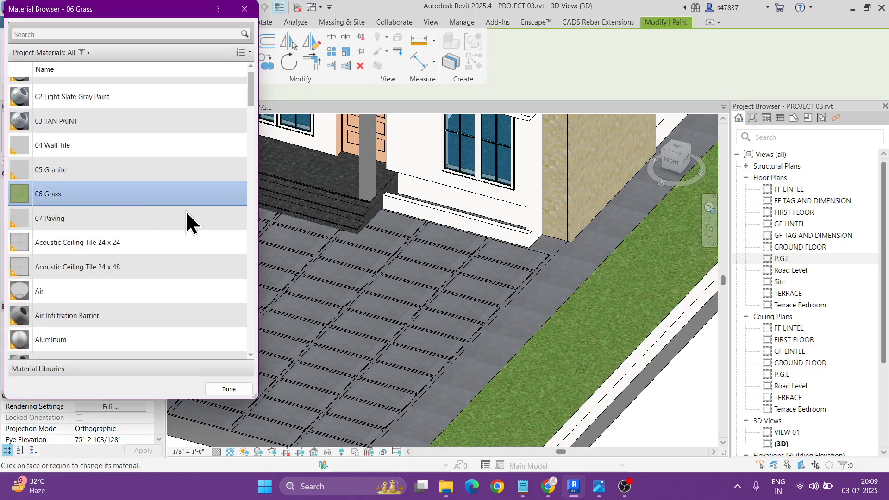
left_click(547, 253)
middle_click_drag(610, 277, 857, 271)
key("Escape")
- Inspect the joints between the paving slabs and the overall front yard from several angles in the 3D view
scroll(462, 297, "down", 3)
middle_click_drag(462, 296, 554, 275, "shift")
scroll(596, 286, "up", 5)
left_click(509, 267)
scroll(503, 267, "up", 2)
scroll(484, 266, "down", 3)
middle_click_drag(483, 266, 532, 118, "shift")
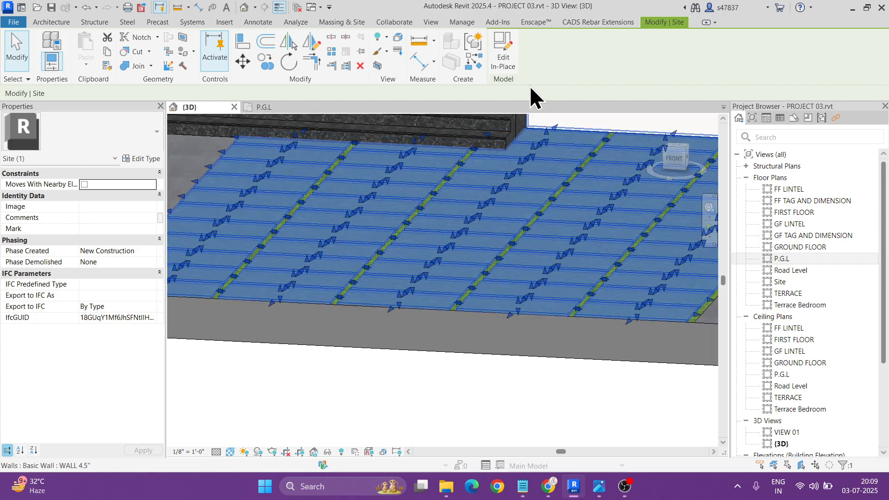
key("Escape")
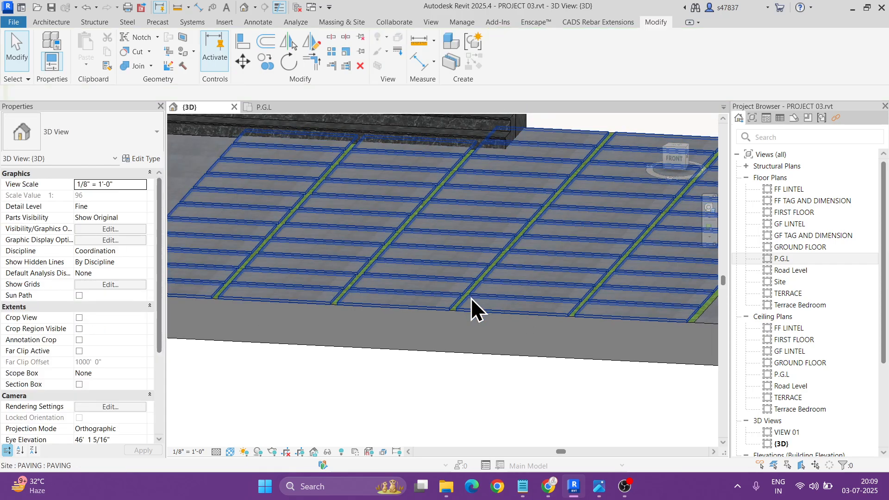
scroll(471, 298, "down", 3)
scroll(471, 297, "down", 3)
middle_click_drag(471, 297, 512, 262, "shift")
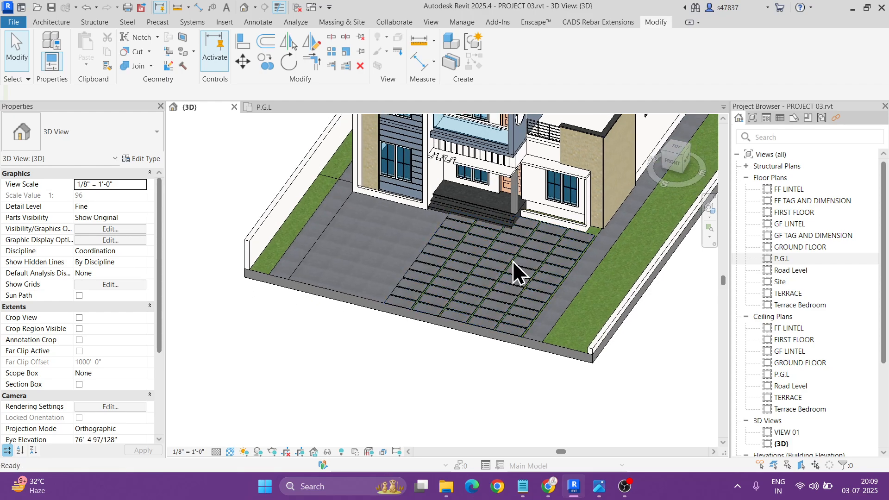
left_click(513, 262)
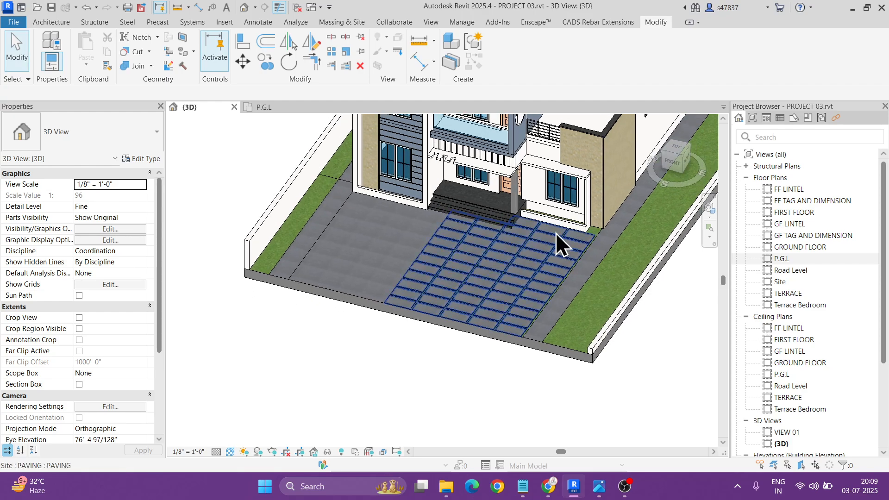
- In the P.G.L floor plan, start an in-place model in the Site category with the default name
middle_click_drag(556, 232, 498, 307)
double_click(791, 258)
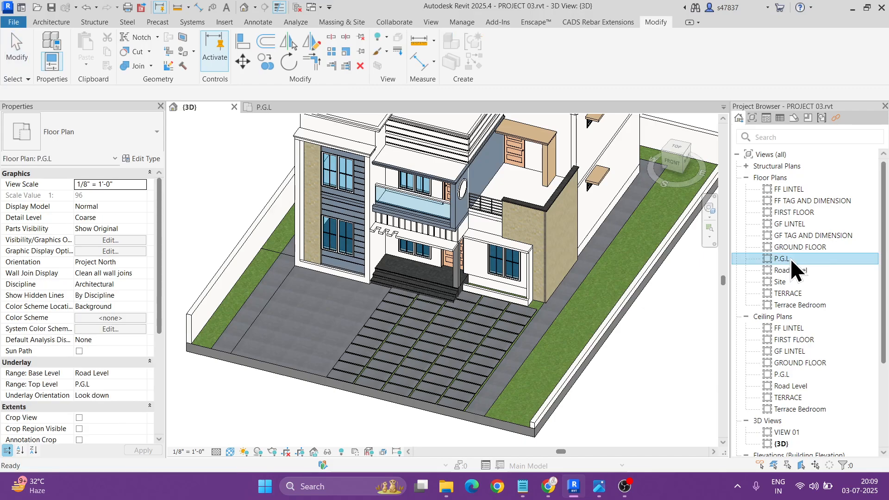
scroll(480, 275, "down", 6)
middle_click_drag(657, 266, 388, 279)
scroll(430, 285, "up", 4)
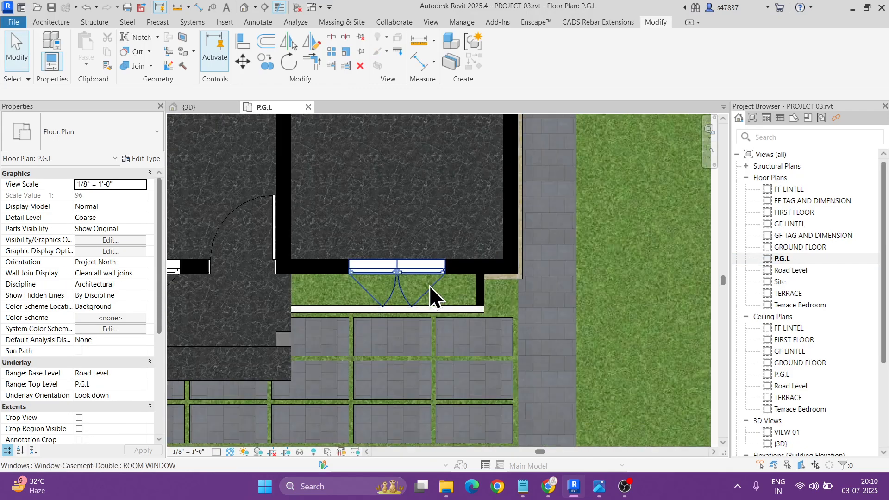
left_click(55, 22)
left_click(136, 58)
left_click(141, 110)
scroll(379, 260, "down", 4)
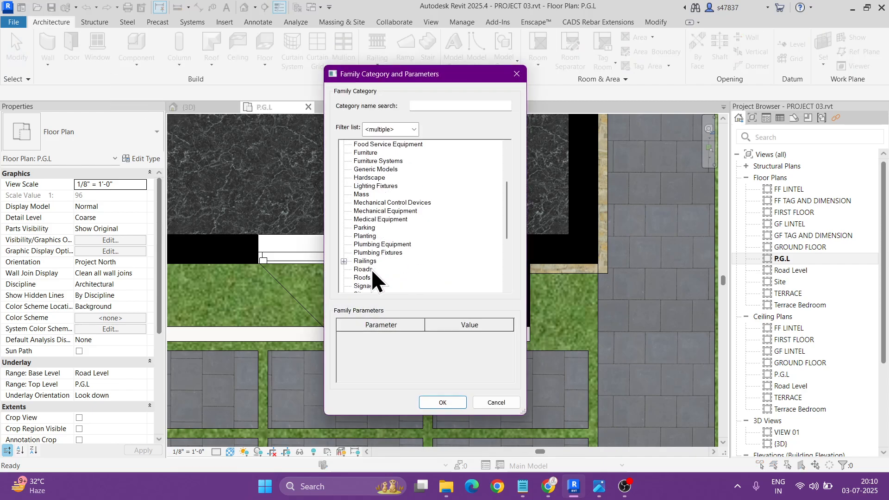
left_click(365, 286)
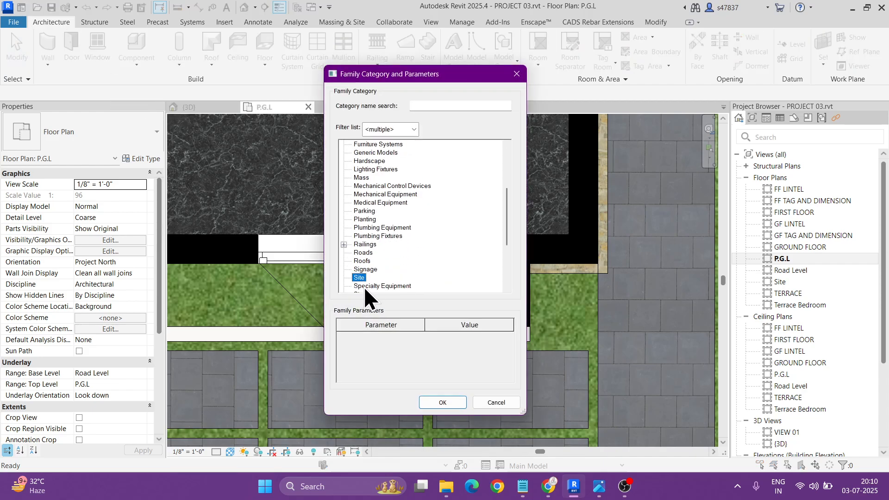
left_click(444, 401)
left_click(261, 255)
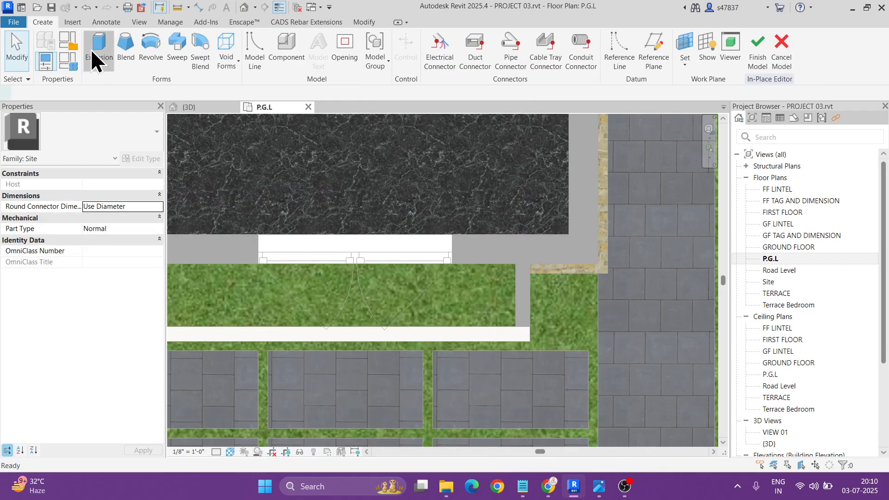
- Extrude a rectangle 1' 0" high filling the planter bed beneath the front window to the right of the porch
left_click(91, 49)
left_click(463, 39)
left_click(516, 264)
middle_click_drag(410, 296, 554, 278)
left_click(284, 309)
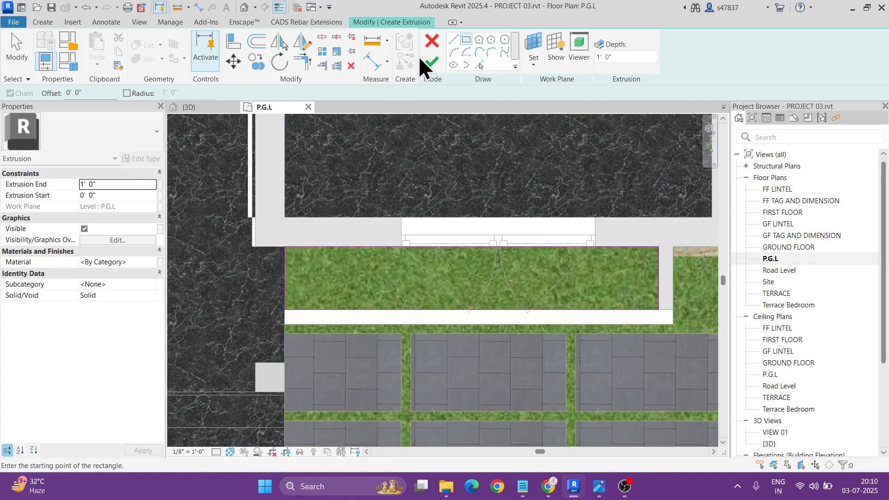
left_click(431, 61)
- Extrude a rectangle about 10' long and 1' 0" high filling the planter strip beneath the front window left of the porch
scroll(259, 184, "down", 3)
middle_click_drag(236, 185, 503, 207)
left_click(43, 22)
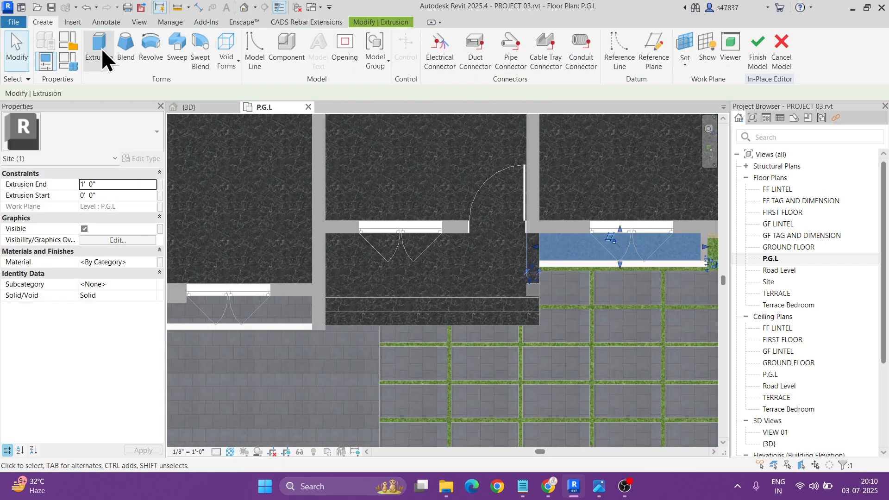
left_click(99, 49)
left_click(467, 41)
scroll(462, 199, "up", 4)
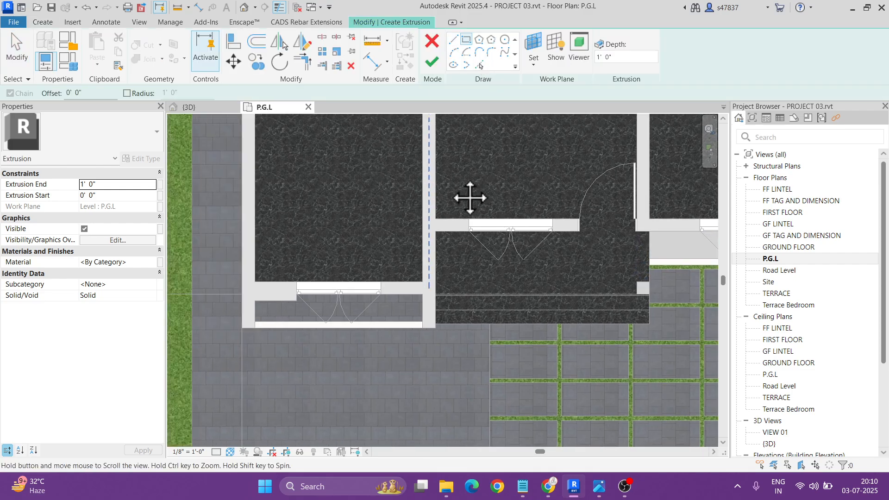
left_click(264, 325)
left_click(545, 279)
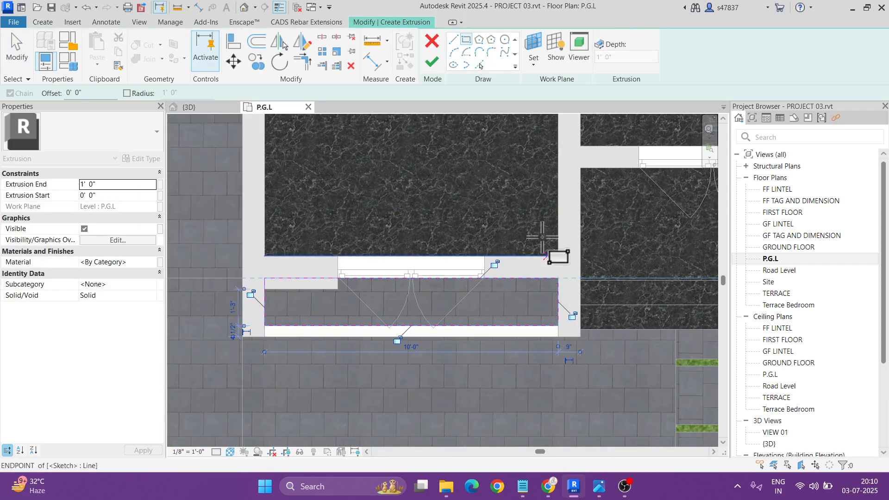
left_click(433, 60)
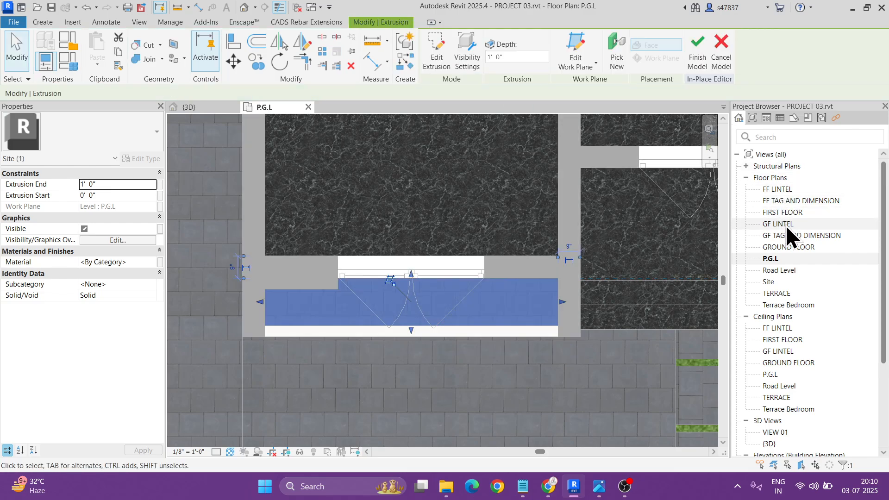
- In the FIRST FLOOR plan, extrude a rectangle 1' 0" high filling the narrow trough along the front edge of the balcony
double_click(784, 213)
scroll(450, 268, "up", 8)
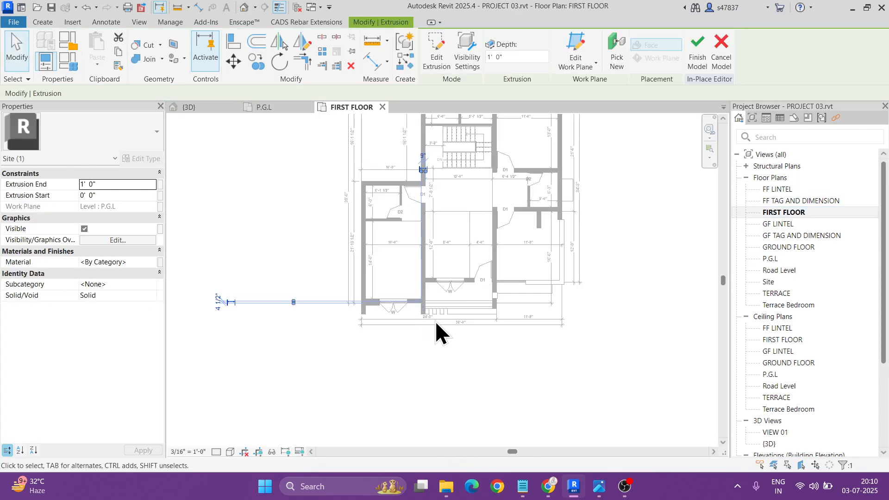
left_click(42, 21)
left_click(94, 47)
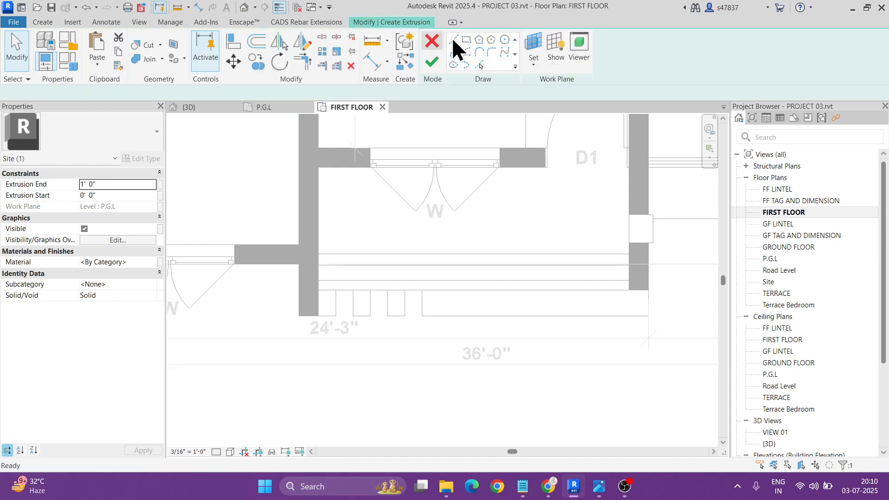
left_click(466, 39)
scroll(341, 278, "up", 2)
left_click(294, 251)
scroll(485, 290, "up", 1)
middle_click_drag(485, 291, 226, 265)
left_click(629, 252)
left_click(432, 63)
scroll(560, 253, "up", 3)
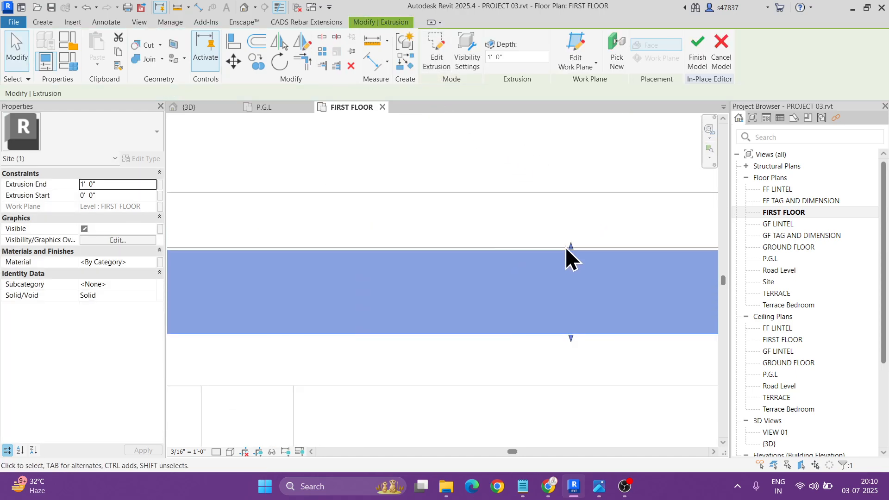
- In the 3D view, set the balcony trough extrusion's end to 6"
left_click(245, 7)
scroll(375, 212, "up", 3)
left_click(374, 213)
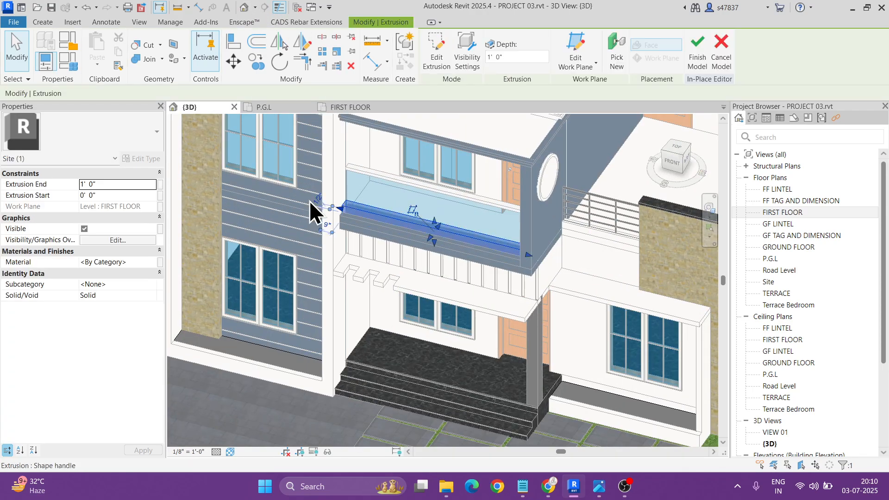
left_click(116, 184)
type("6\"")
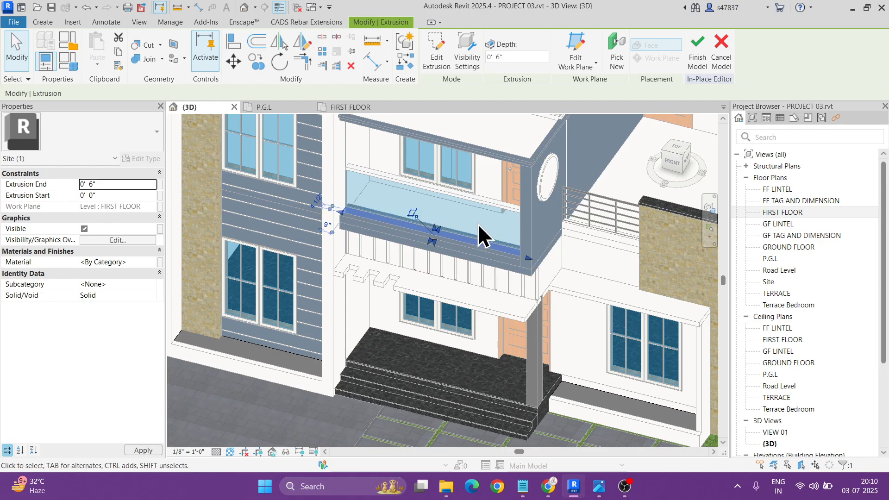
key("Escape")
- Paint the top face of the planter extrusion right of the porch with the 06 Grass material
scroll(347, 210, "up", 5)
scroll(352, 211, "down", 3)
middle_click_drag(435, 221, 598, 97)
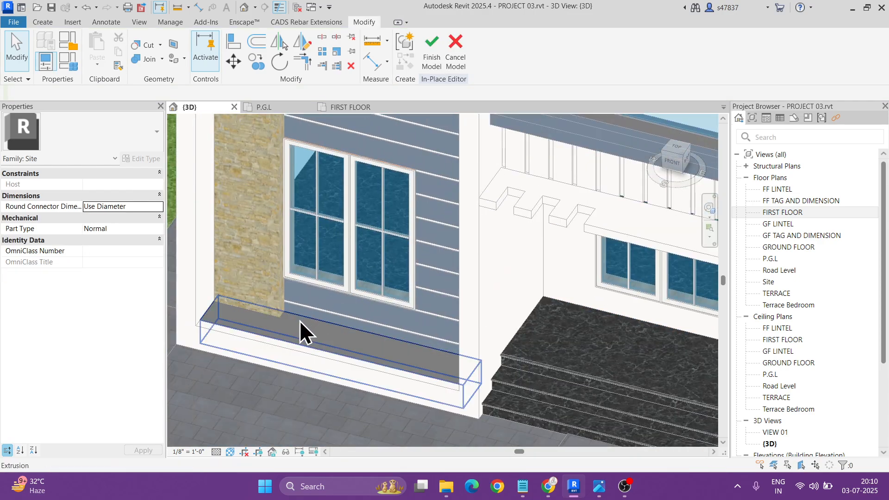
left_click(301, 318)
scroll(297, 294, "up", 2)
scroll(298, 294, "down", 4)
middle_click_drag(580, 340, 417, 306)
scroll(526, 322, "up", 2)
key("Escape")
key("p")
key("t")
scroll(484, 343, "up", 3)
left_click(484, 331)
- Paint the top faces of the left planter and balcony trough extrusions with 06 Grass, and finish the in-place model
scroll(484, 331, "down", 3)
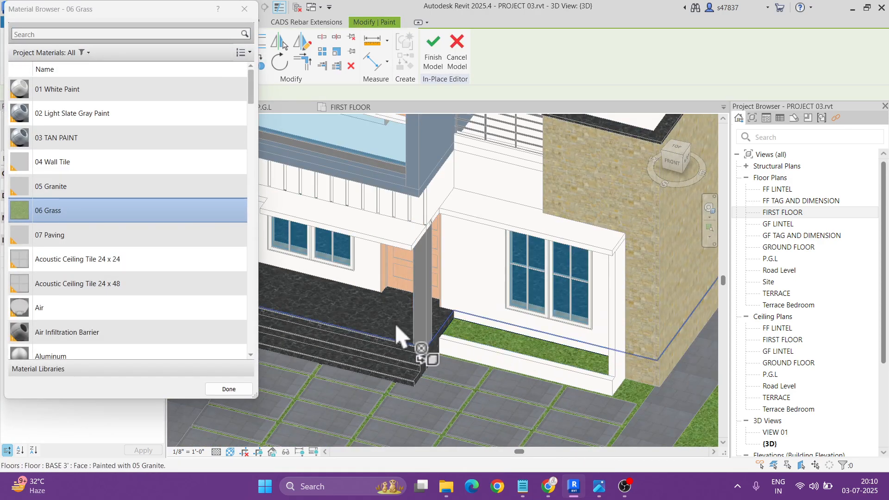
middle_click_drag(334, 324, 678, 343)
scroll(419, 302, "up", 2)
left_click(433, 310)
scroll(409, 322, "down", 3)
middle_click_drag(505, 267, 457, 349)
scroll(471, 264, "up", 3)
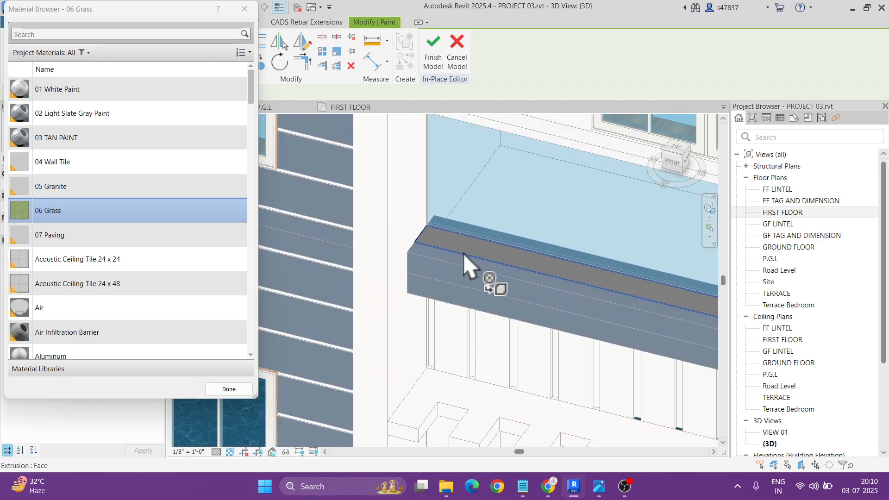
left_click(470, 259)
key("Escape")
scroll(433, 264, "down", 3)
middle_click_drag(491, 302, 522, 199, "shift")
middle_click_drag(522, 199, 452, 246)
left_click(434, 60)
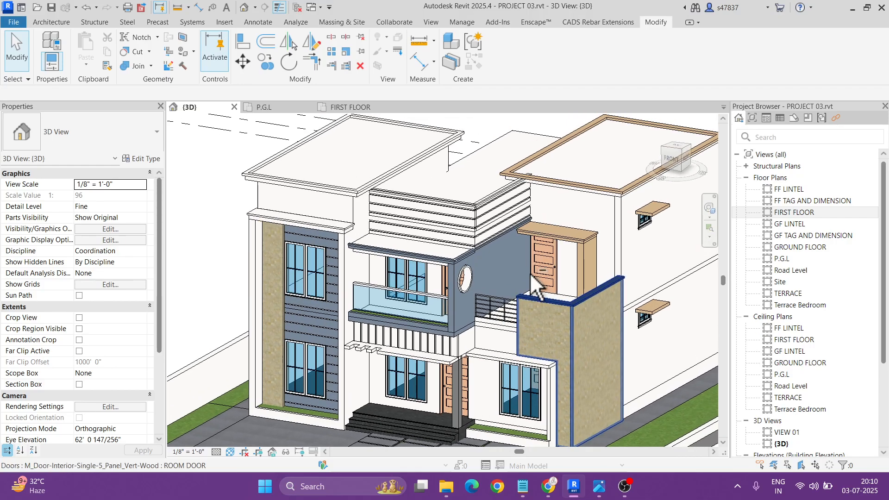
- In the rail structure of the balcony's Handrail - Pipe railing type, assign the Iron, Ductile material to Rail 1
scroll(493, 237, "up", 5)
left_click(495, 226)
scroll(495, 226, "up", 3)
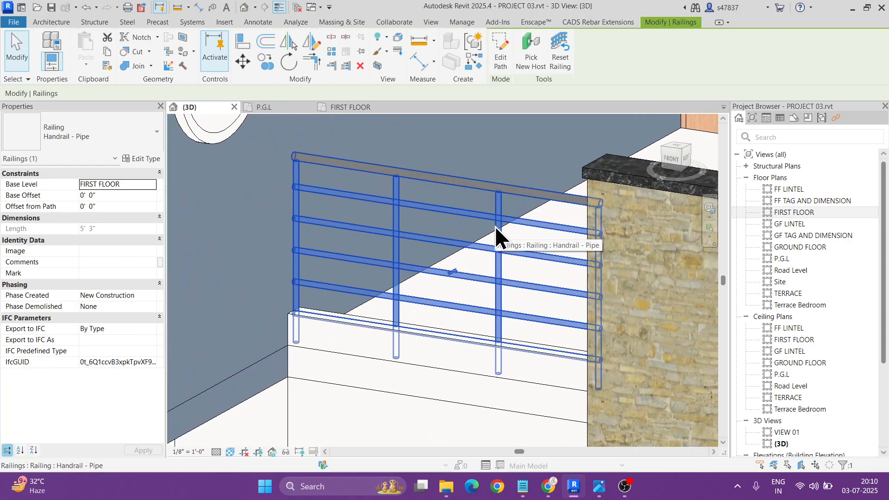
left_click(141, 159)
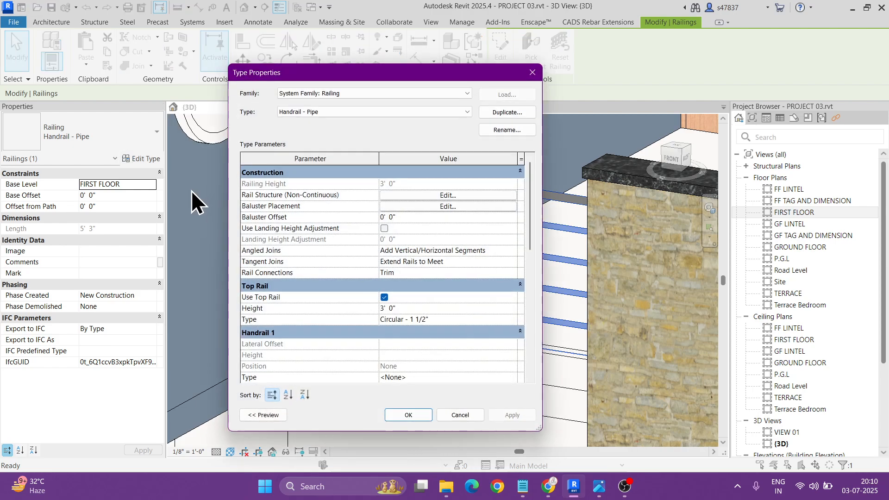
left_click(446, 193)
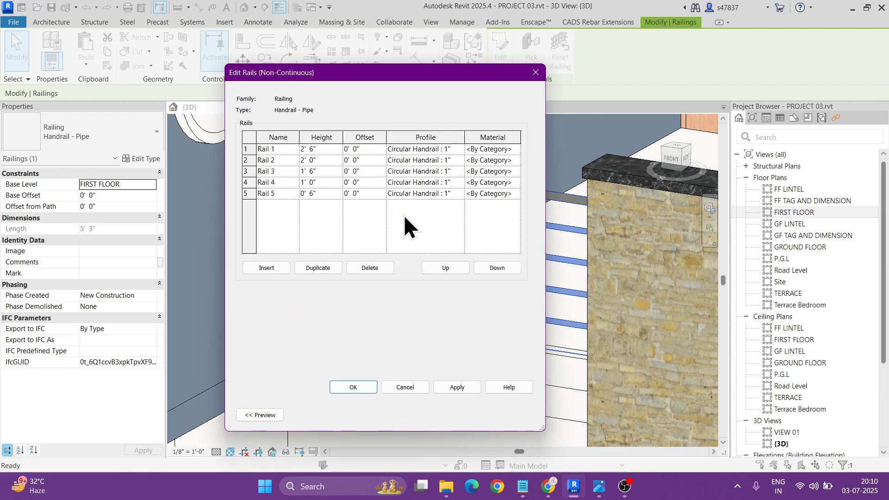
left_click(491, 148)
left_click(516, 149)
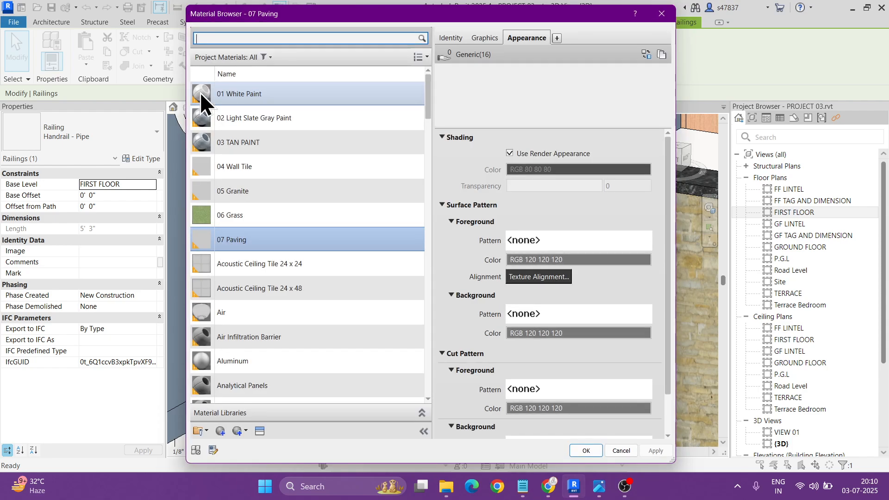
left_click(255, 40)
type("IRON")
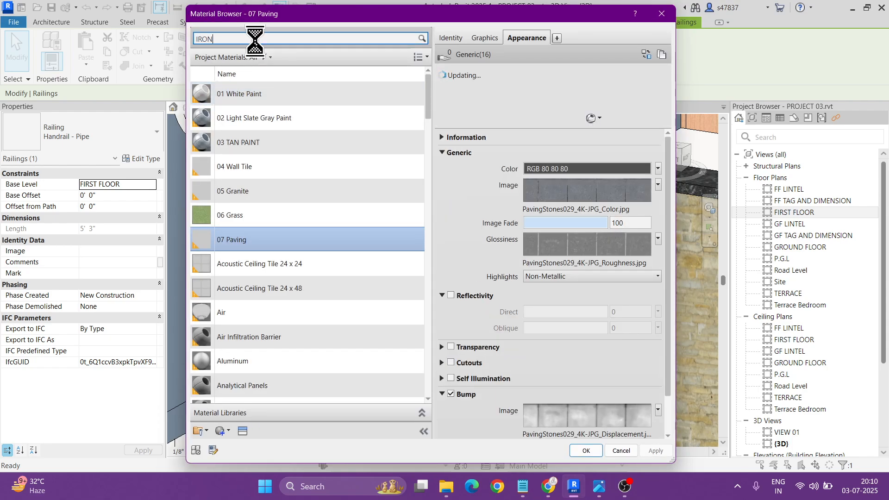
left_click(235, 135)
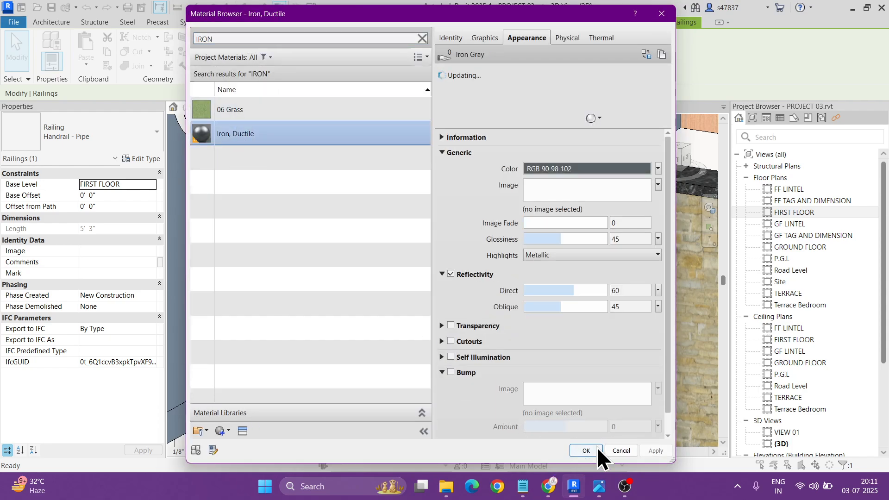
left_click(586, 451)
- Copy the Iron, Ductile material from Rail 1 to Rails 2 through 5 and accept the rail structure
left_click(504, 151)
key("ctrl+c")
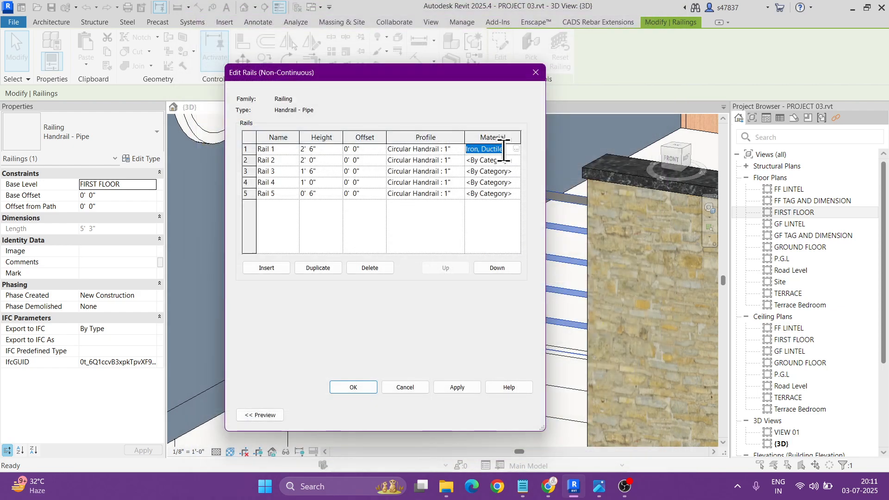
left_click(500, 160)
left_click(499, 171)
key("ctrl+v")
left_click(499, 182)
key("ctrl+v")
left_click(495, 194)
key("ctrl+v")
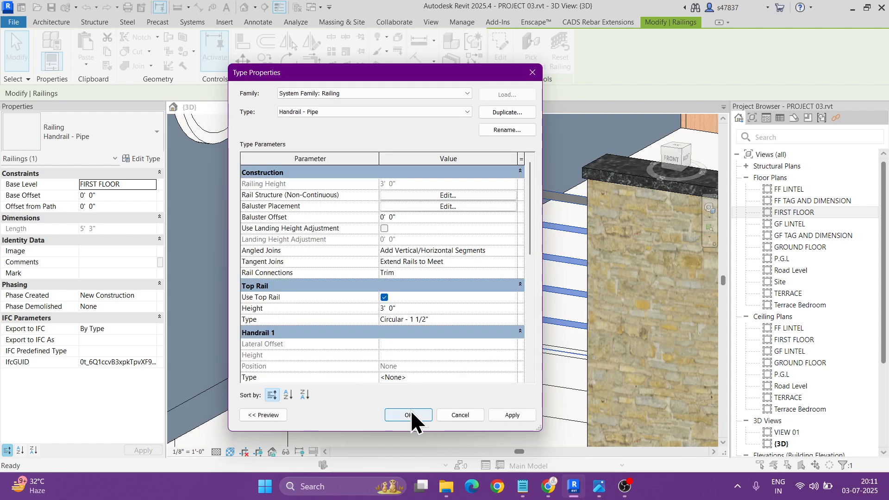
- Set the Circular - 1 1/2" top rail type's material to Iron, Ductile, and check which baluster family the railing uses
left_click(513, 319)
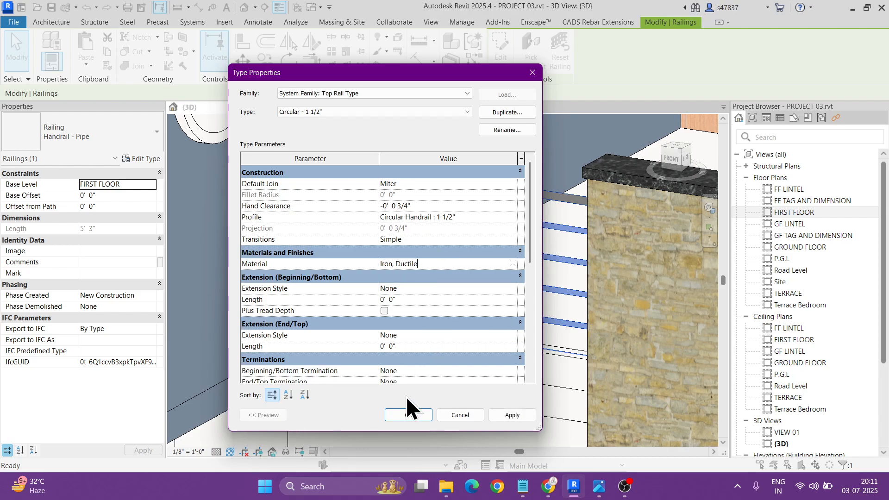
left_click(408, 416)
left_click(444, 206)
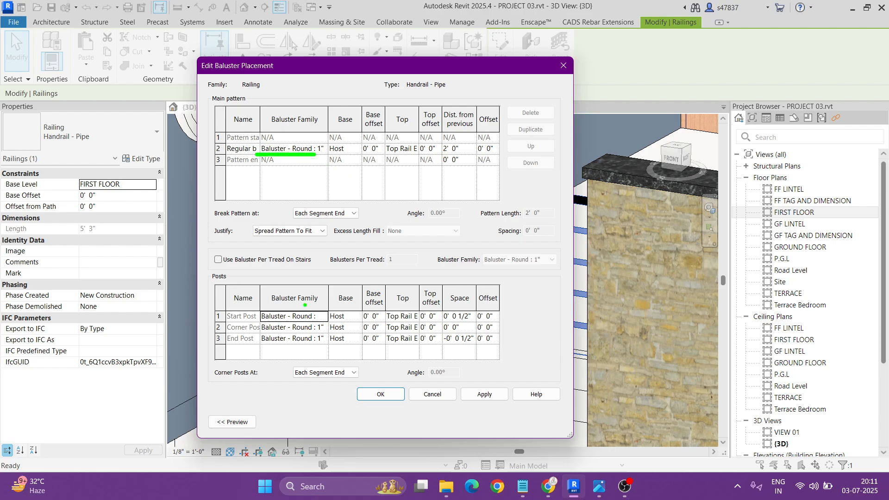
left_click(377, 393)
left_click(413, 412)
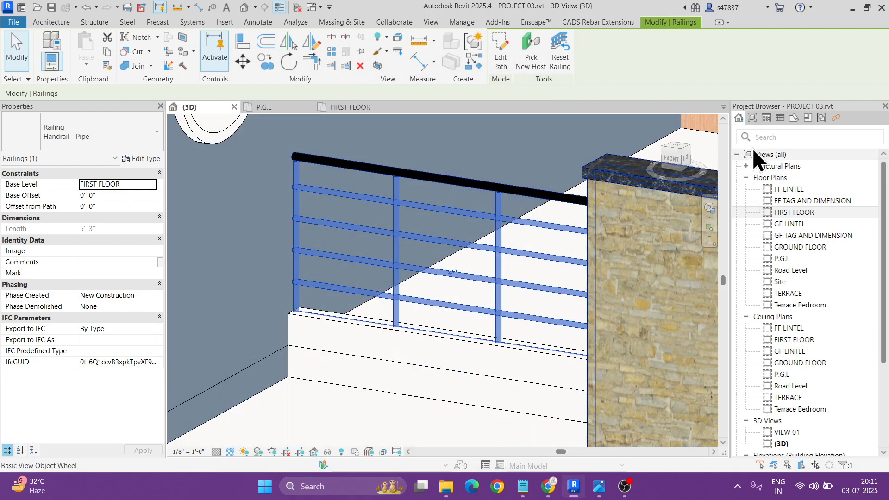
- Set the baluster material of the Baluster - Round 1" type to Iron, Ductile, and view the whole house
scroll(769, 278, "down", 2)
scroll(776, 324, "down", 2)
left_click(739, 428)
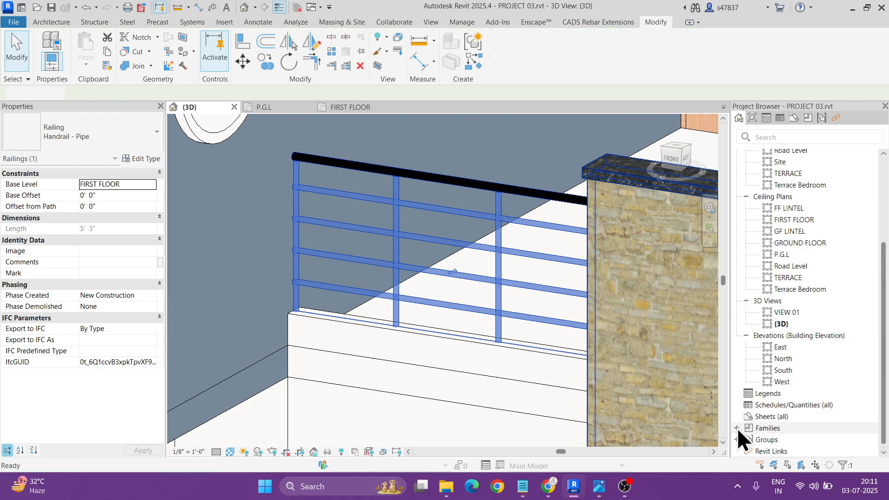
scroll(784, 343, "down", 12)
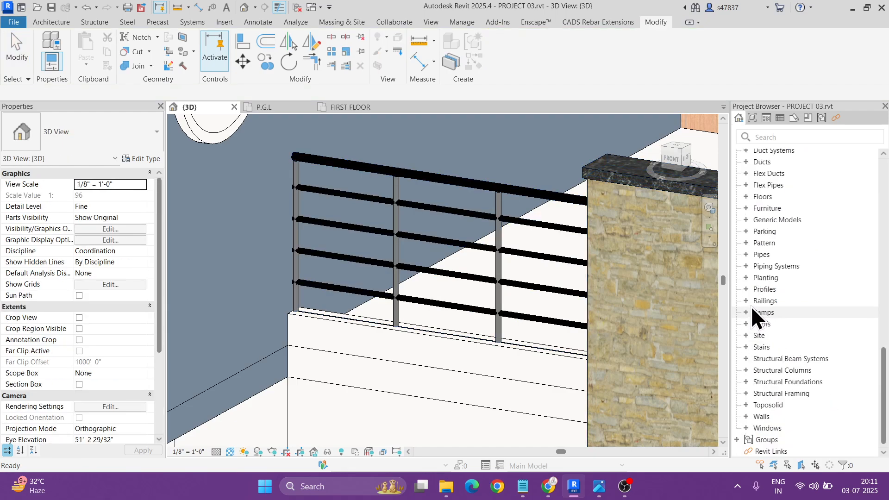
left_click(746, 301)
left_click(756, 312)
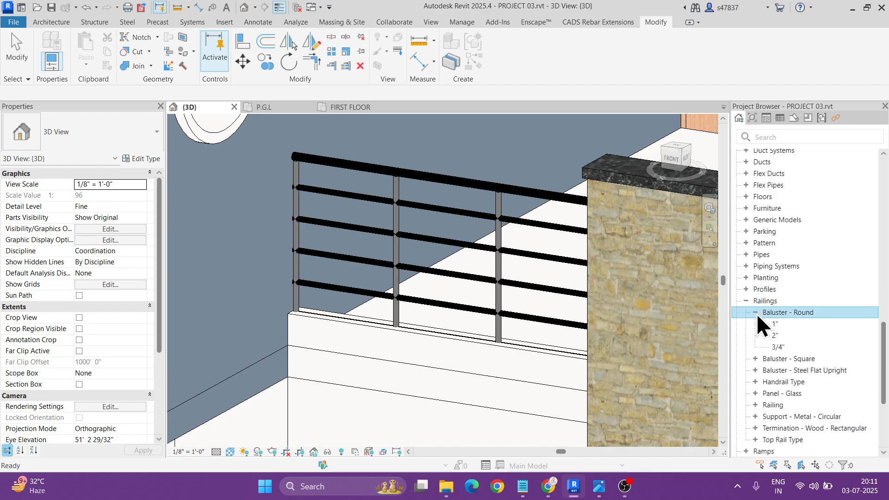
double_click(773, 324)
left_click(442, 209)
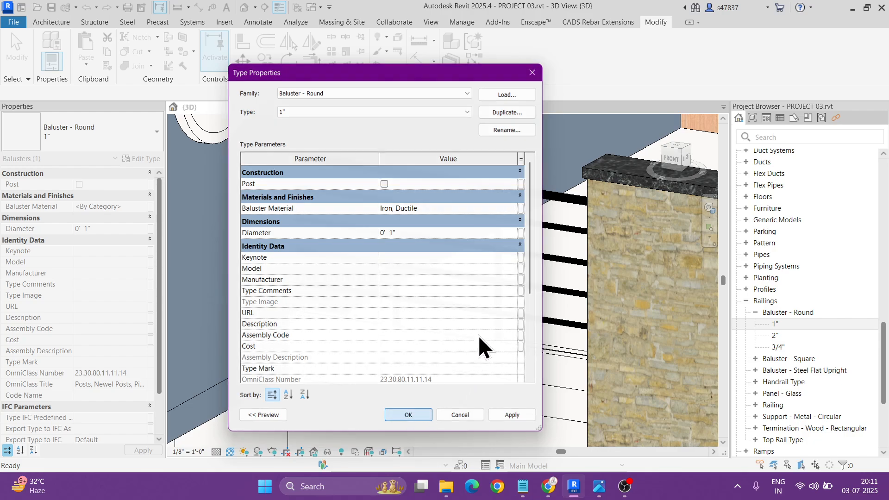
key("Return")
scroll(477, 261, "down", 6)
middle_click_drag(546, 293, 505, 312, "shift")
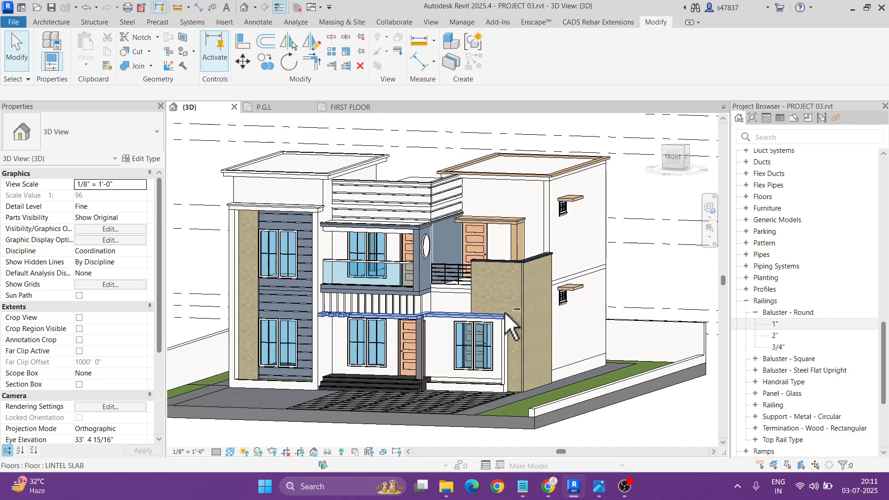
- Copy the panel material name Cherry from the type properties of the ground-floor MAIN DOOR
scroll(404, 354, "up", 5)
left_click(434, 310)
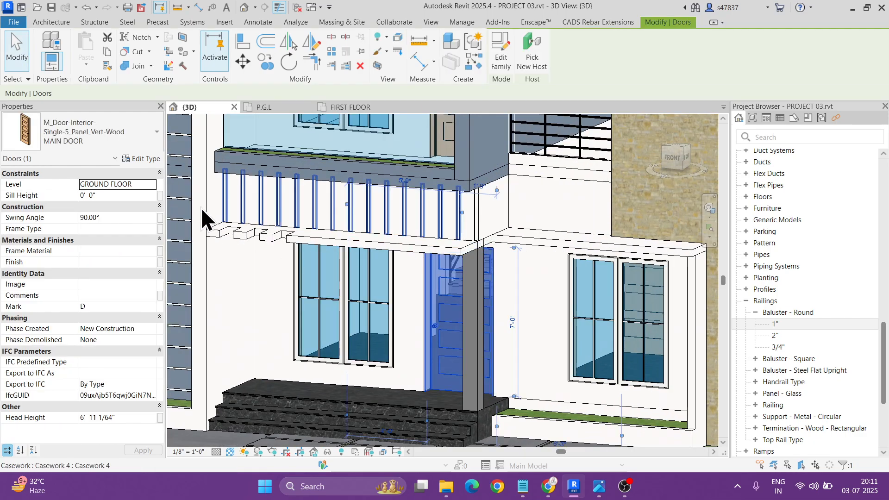
left_click(153, 165)
left_click(434, 230)
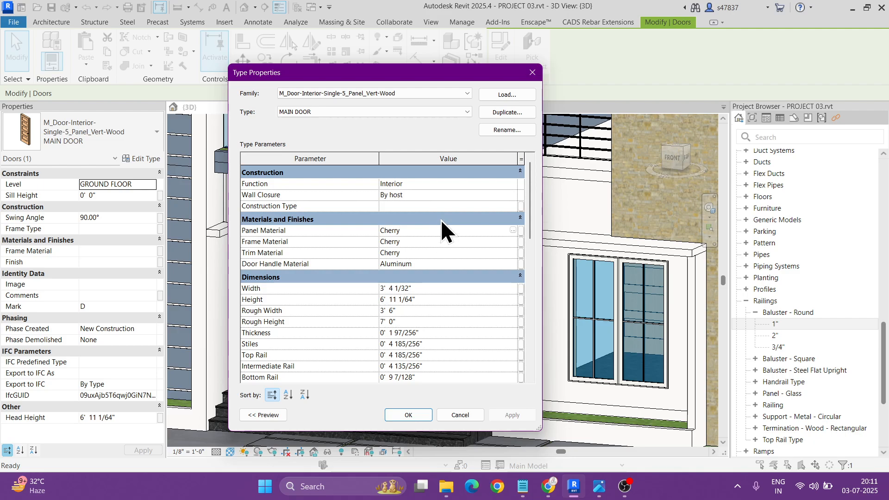
left_click(532, 72)
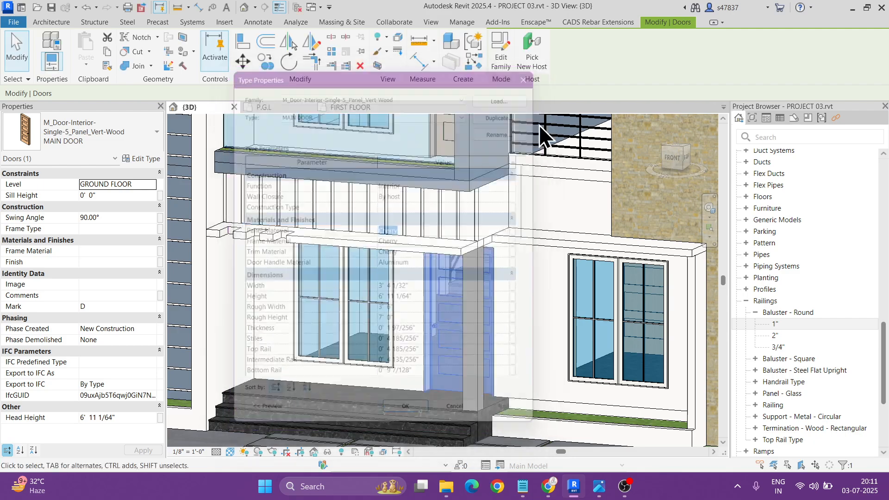
- Set the exterior and interior frame and trim materials of the front ROOM WINDOW type to Cherry
left_click(610, 290)
left_click(139, 159)
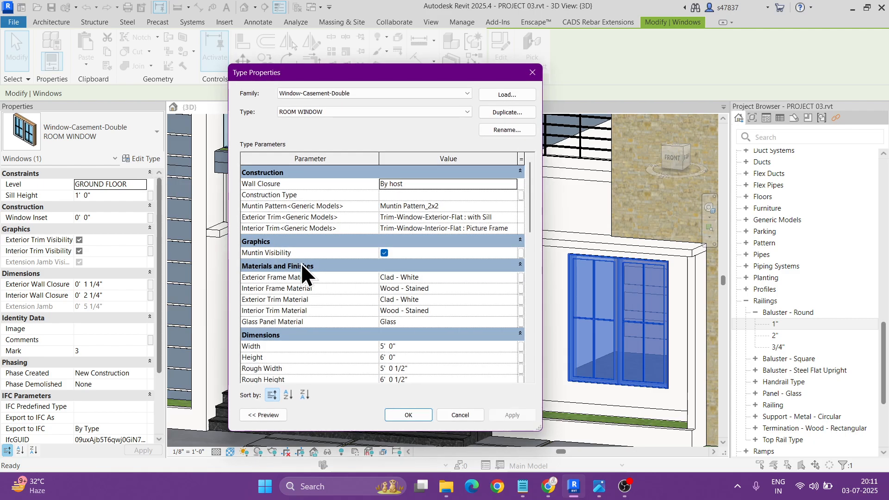
left_click(447, 277)
left_click(450, 287)
type("Cherry")
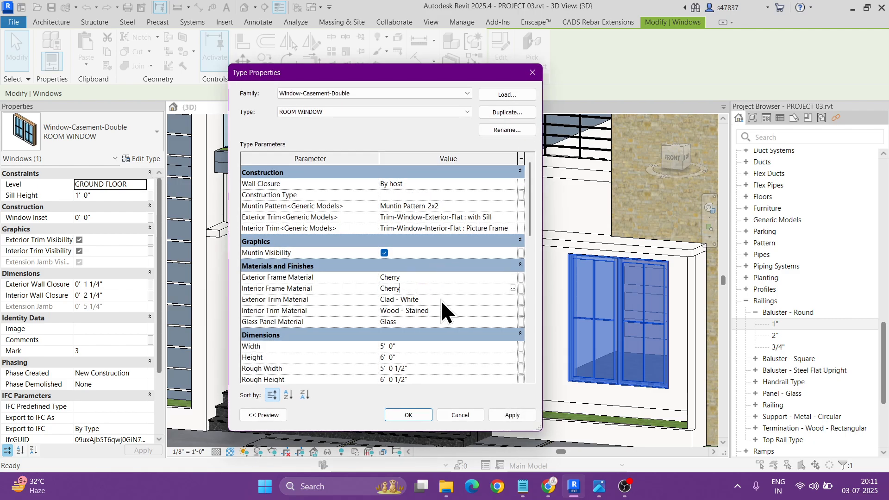
type("Cherry")
left_click(399, 414)
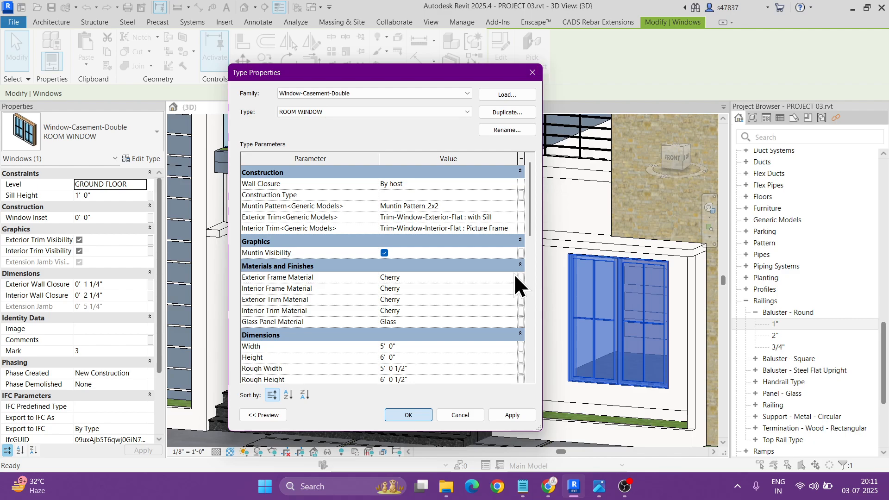
key("Escape")
scroll(442, 282, "down", 4)
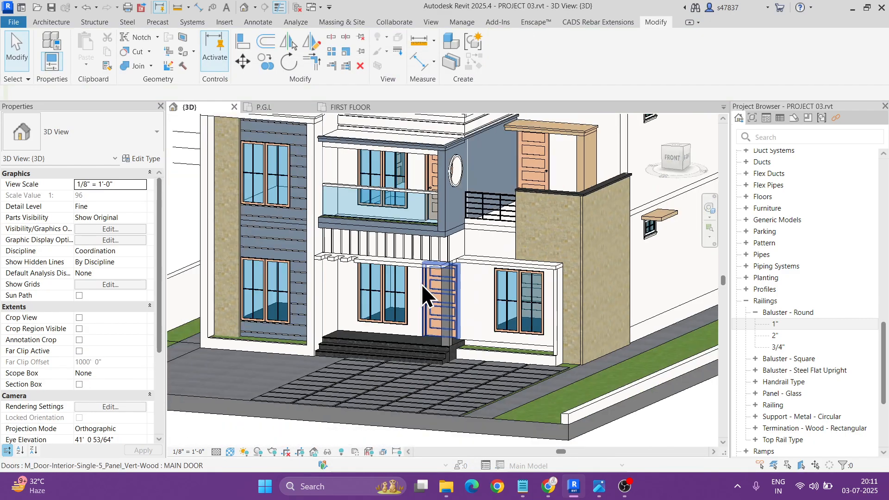
- Set the exterior and interior frame and trim materials of the side wall's VENTILATION WINDOW type to Cherry
middle_click_drag(560, 277, 567, 294, "shift")
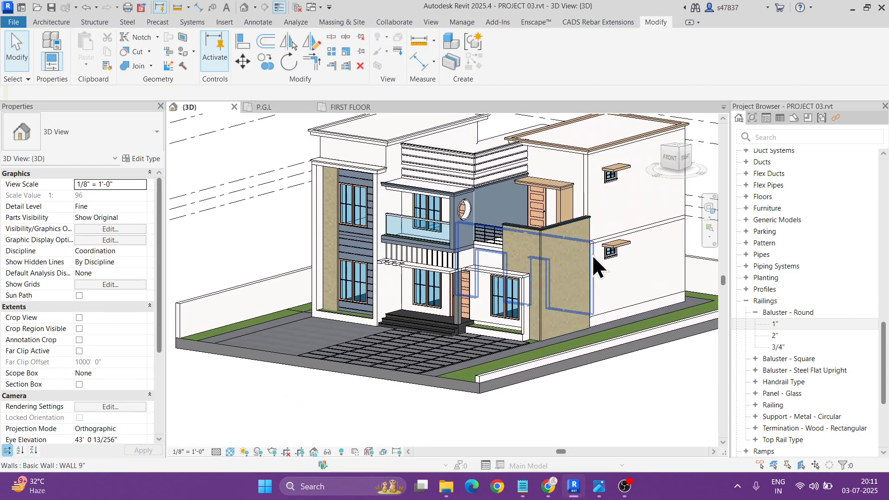
scroll(589, 256, "up", 5)
left_click(613, 260)
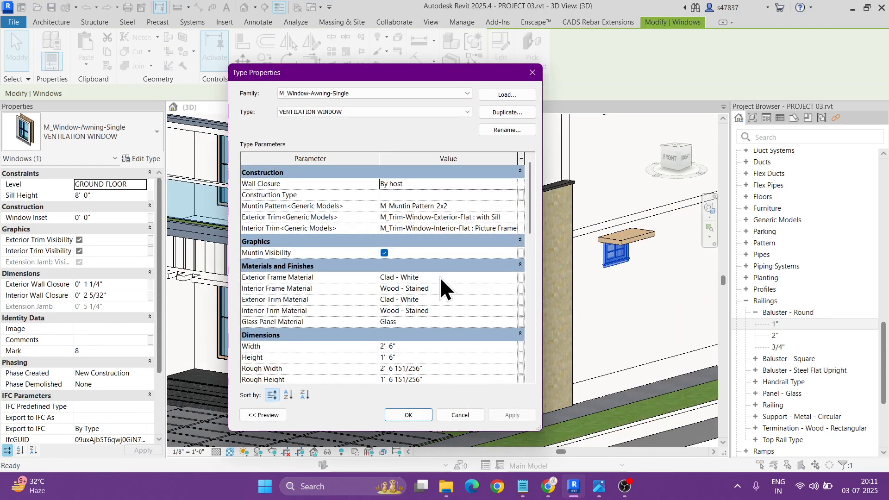
left_click(447, 277)
key("ctrl+v")
left_click(444, 310)
key("ctrl+v")
key("Return")
key("Escape")
- Examine the finished house, the paved front yard and the extent of the PGL floor slab in 3D
scroll(464, 318, "down", 4)
mouse_move(500, 323)
middle_mouse_down("shift")
mouse_move(499, 301)
mouse_move(535, 338)
mouse_move(504, 321)
middle_mouse_up("shift")
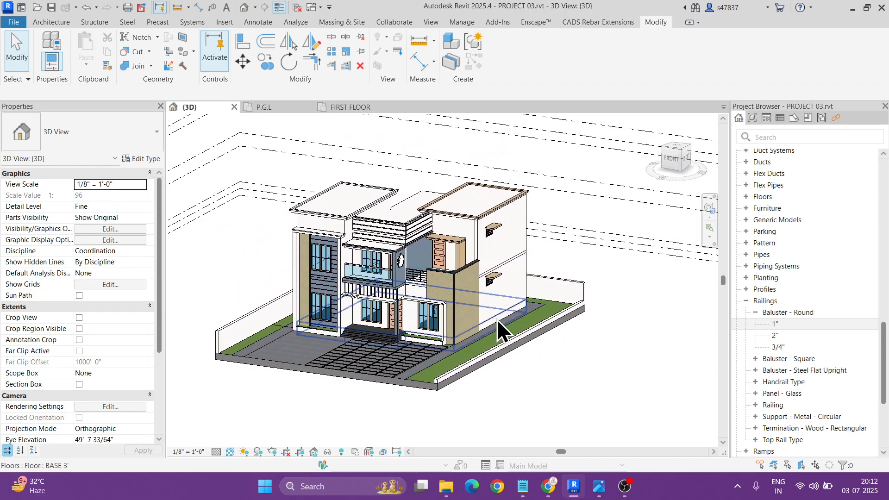
scroll(401, 309, "up", 3)
middle_click_drag(401, 309, 521, 341, "shift")
scroll(509, 347, "up", 4)
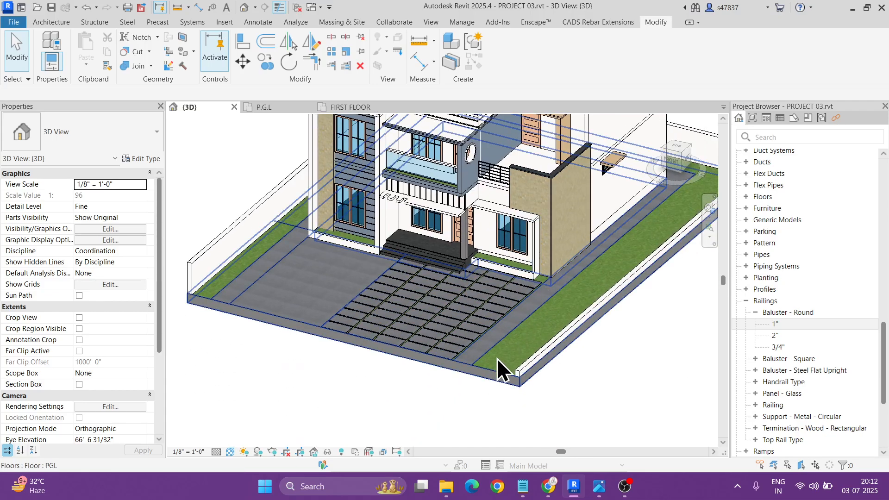
left_click(385, 352)
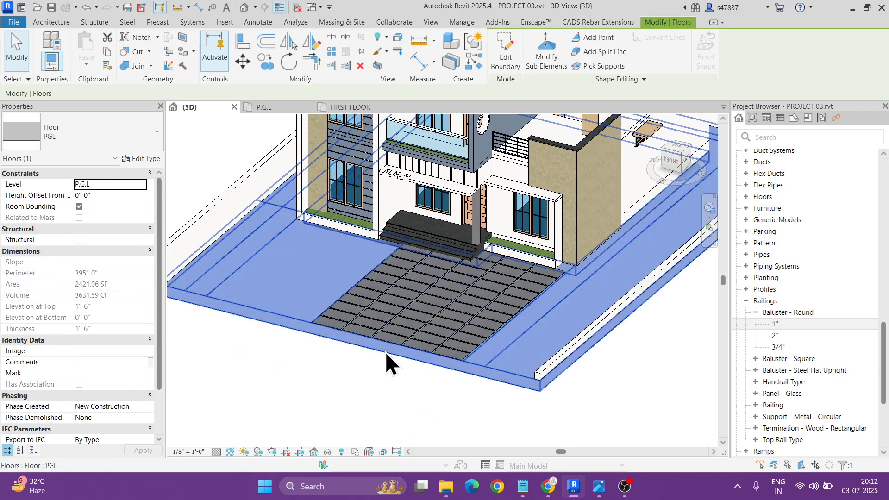
key("Escape")
scroll(500, 309, "down", 3)
middle_click_drag(499, 310, 474, 301, "shift")
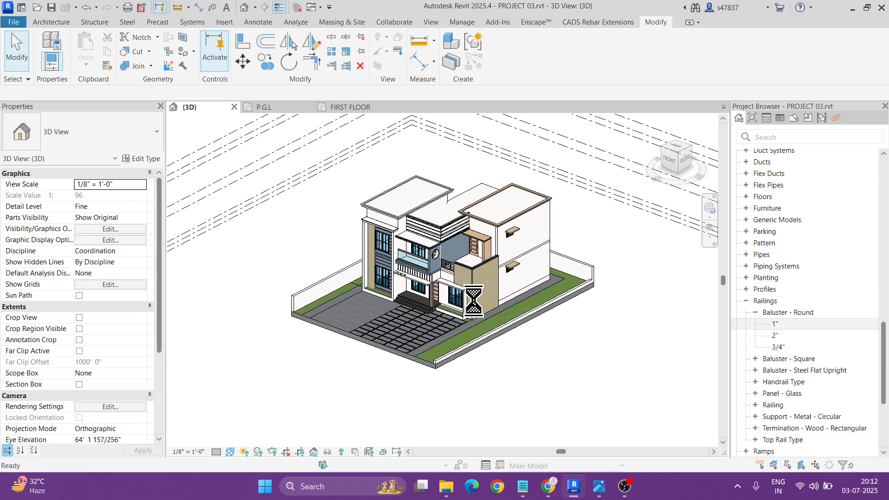
- Start a floor in the Road Level floor plan and duplicate the LINTEL SLAB type as SITE
scroll(777, 268, "up", 15)
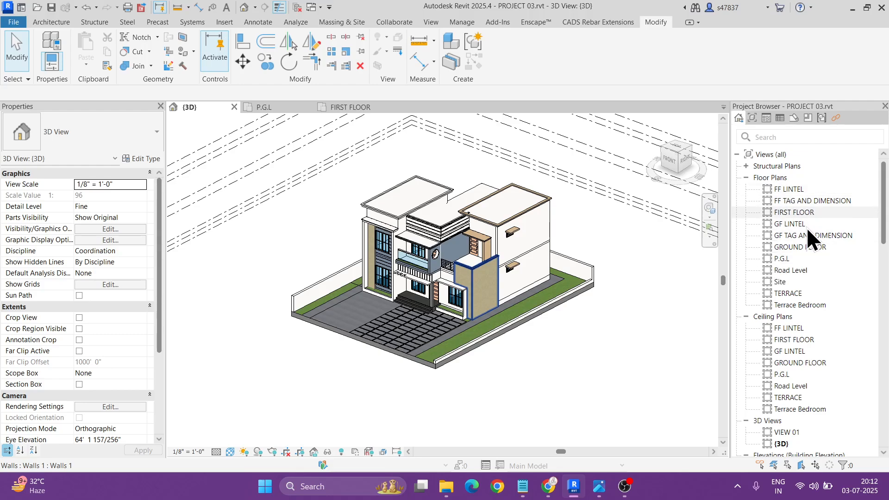
double_click(789, 271)
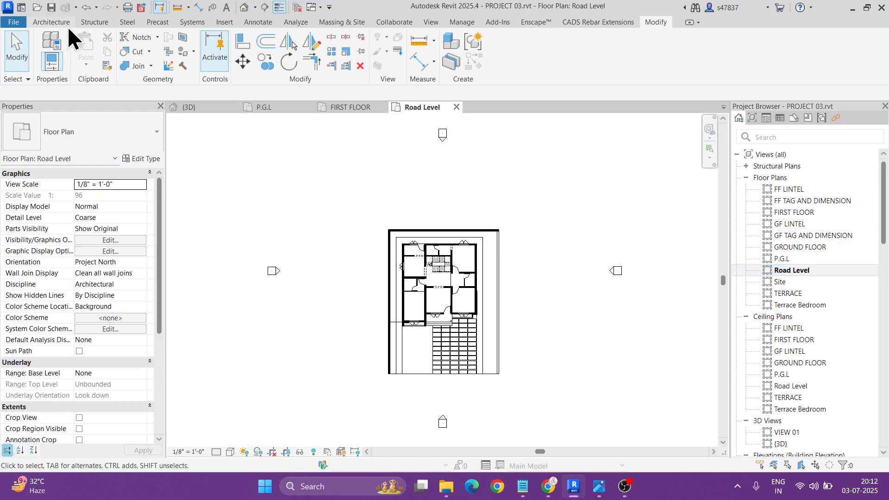
left_click(52, 23)
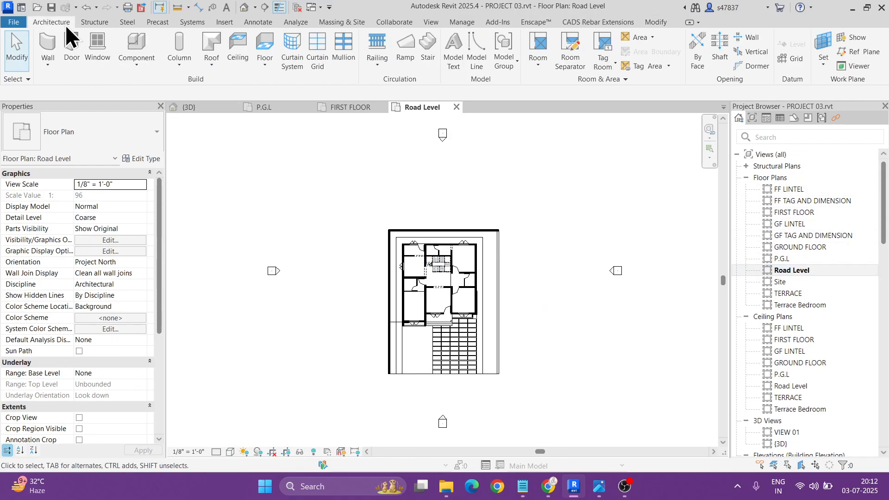
left_click(265, 47)
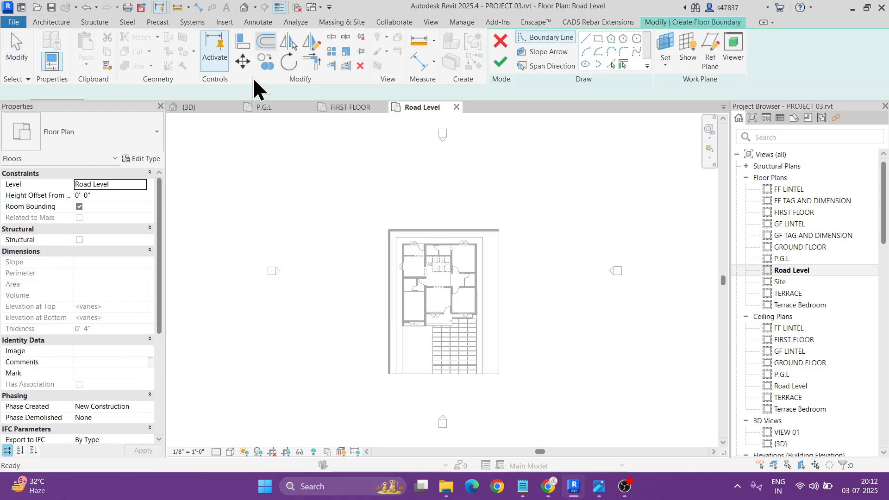
left_click(143, 134)
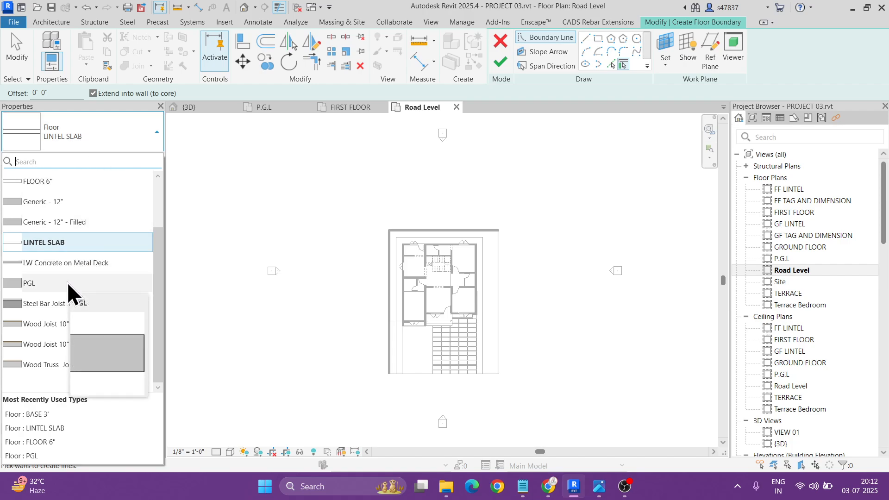
left_click(114, 146)
left_click(142, 158)
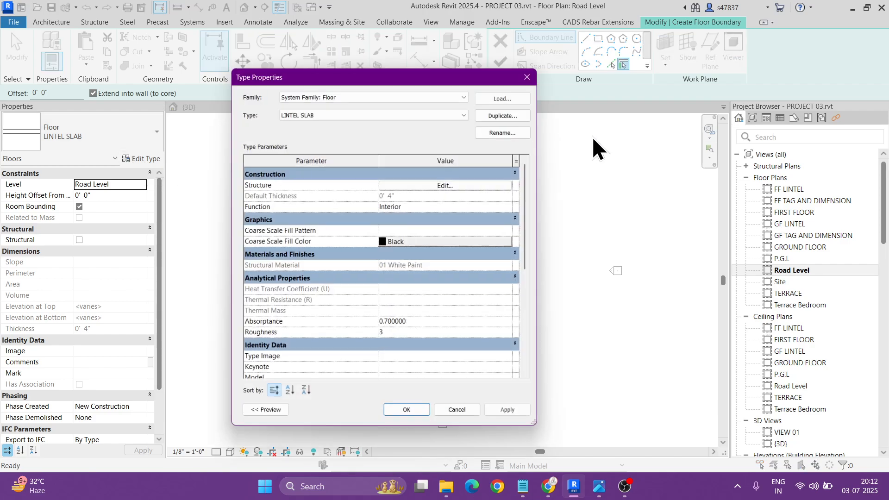
left_click(510, 113)
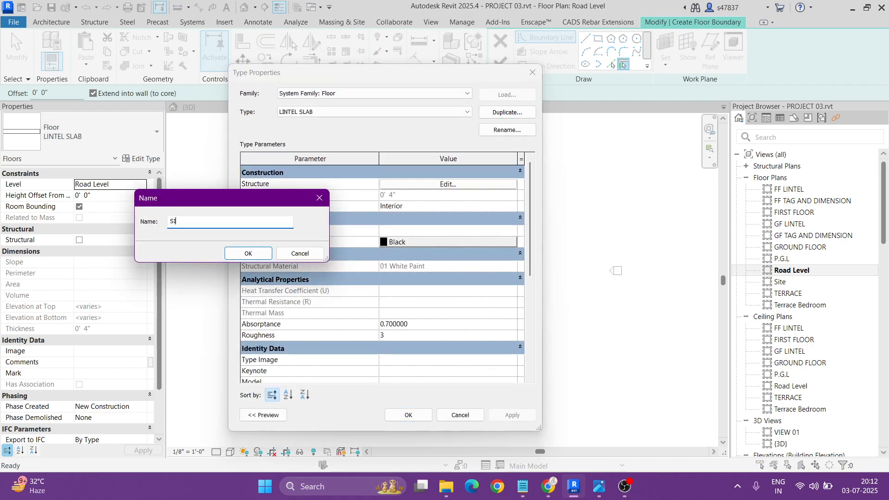
key("Return")
left_click(437, 184)
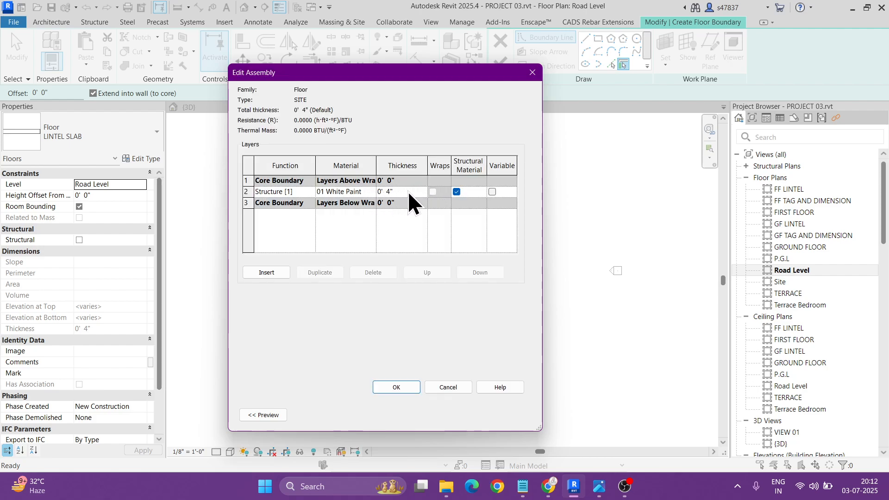
left_click(530, 75)
left_click(510, 113)
left_click(320, 198)
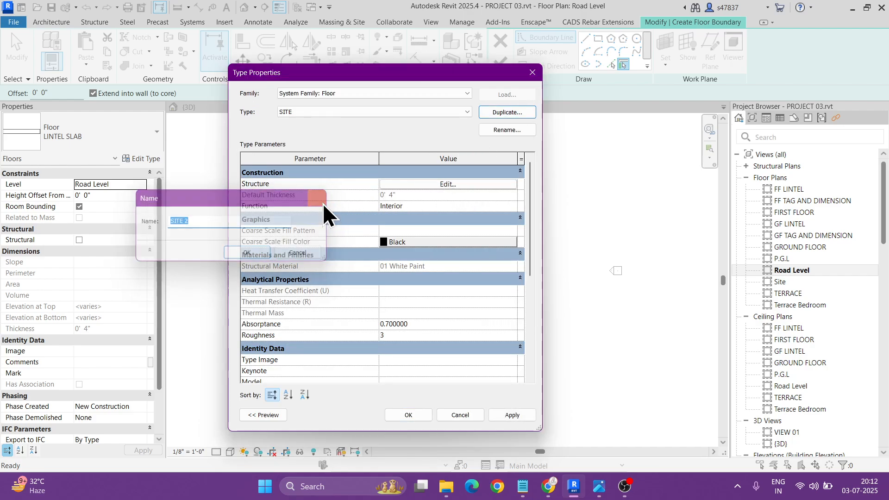
left_click(452, 113)
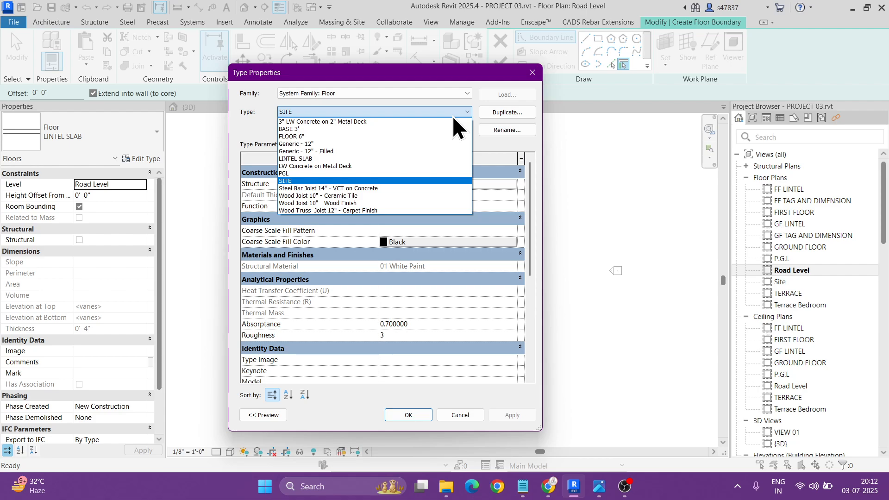
left_click(452, 113)
- Set the SITE floor type's structure layer to 1' thickness with the 06 Grass material, and accept the type
left_click(469, 184)
left_click(412, 191)
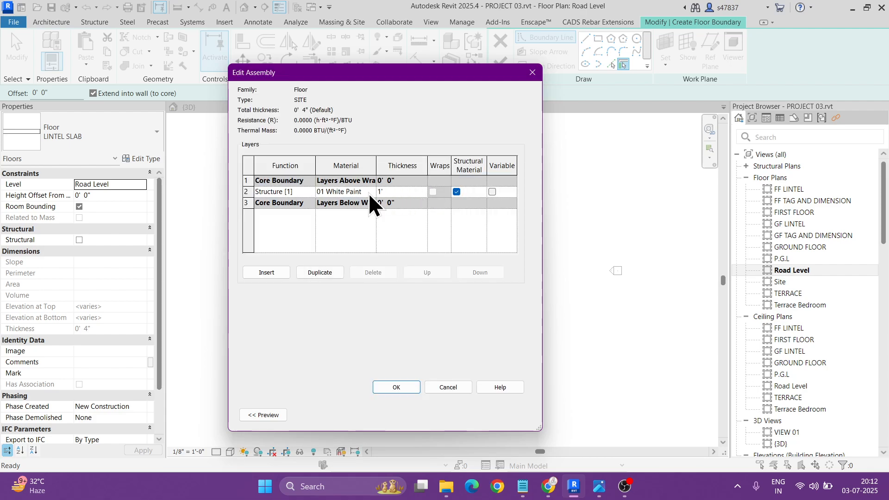
left_click(370, 193)
left_click(371, 193)
left_click(243, 214)
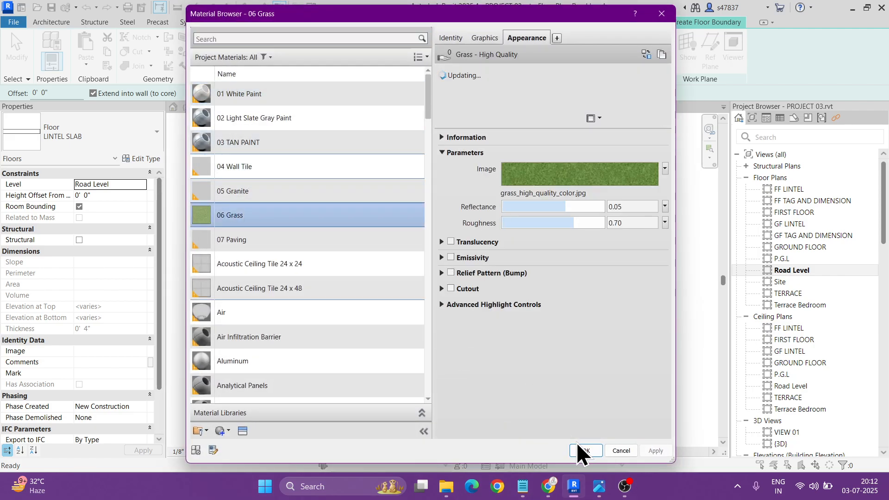
left_click(581, 450)
left_click(399, 388)
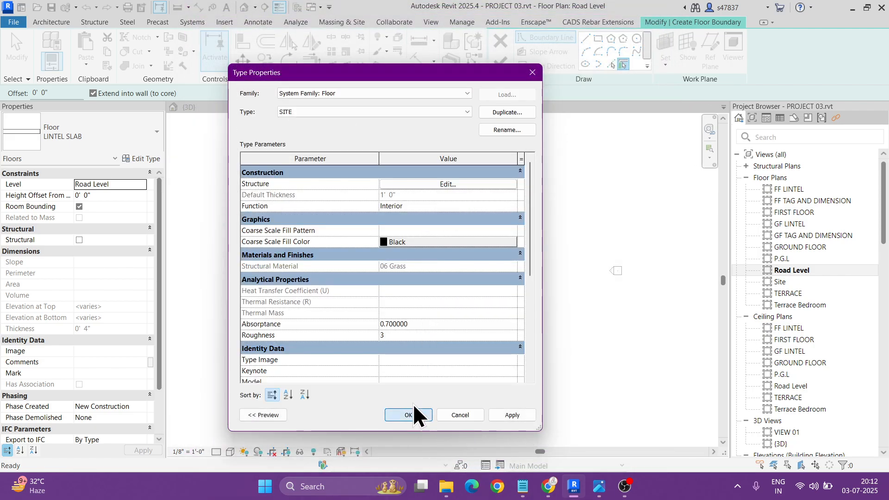
left_click(409, 415)
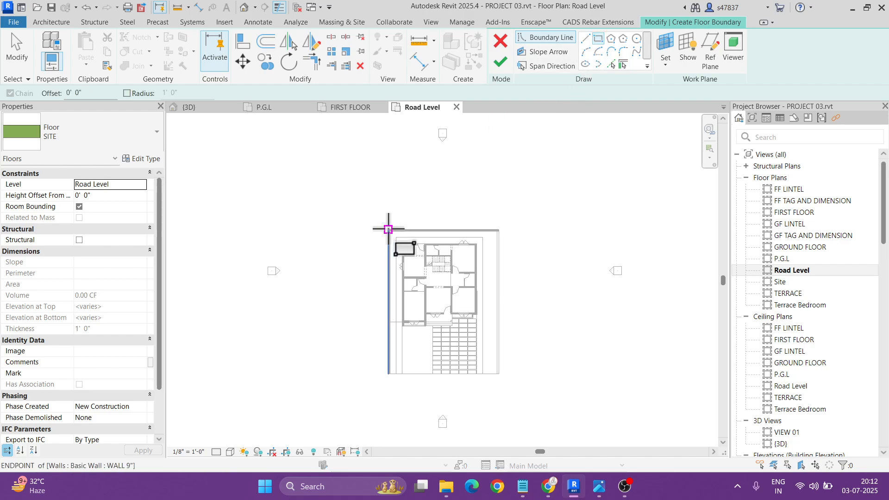
- Sketch a large rectangular floor boundary outward from the rear-left corner of the plot's compound wall
left_click(388, 229)
scroll(388, 229, "down", 2)
left_click(230, 333)
key("Escape")
scroll(400, 345, "up", 2)
key("Escape")
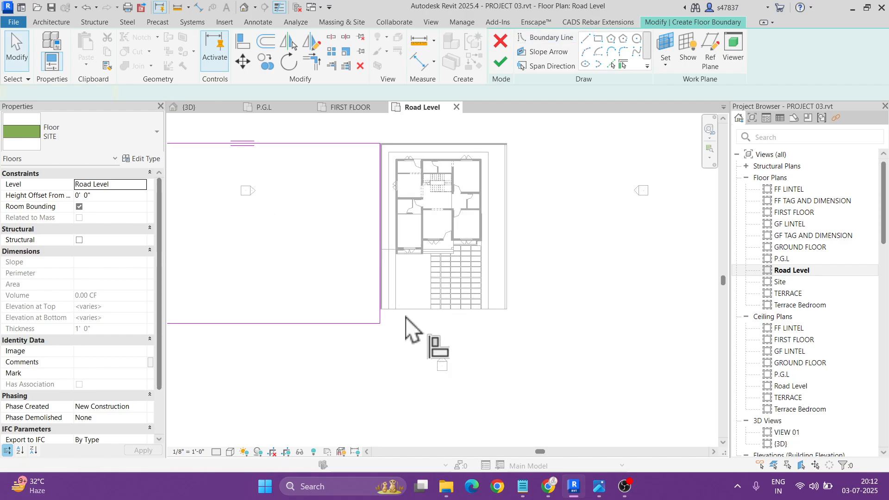
- Align the lower edge of the rectangular floor boundary with the plot's front edge
left_click(417, 273)
left_click(335, 302)
scroll(338, 329, "down", 3)
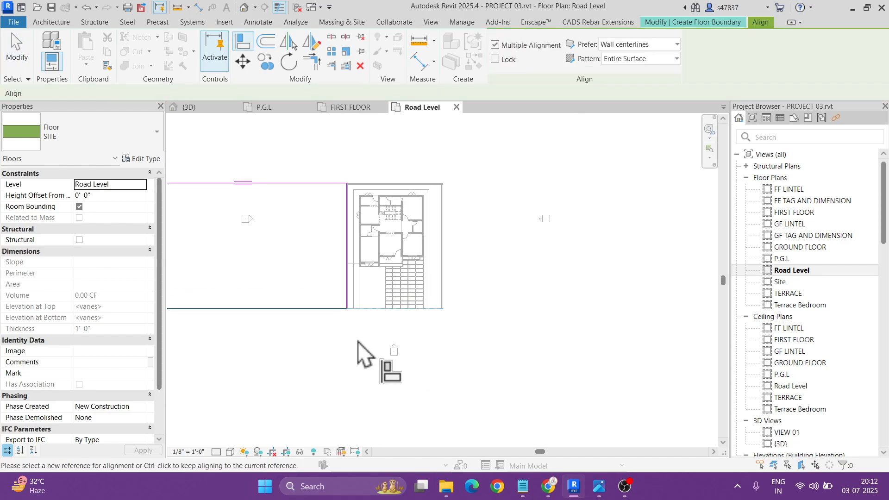
key("Escape")
key("Escape")
- Copy the rectangular boundary to the right side of the plot and finish the two-part SITE floor
key("Tab")
left_click(313, 314)
middle_click_drag(383, 332, 599, 344)
left_click(264, 62)
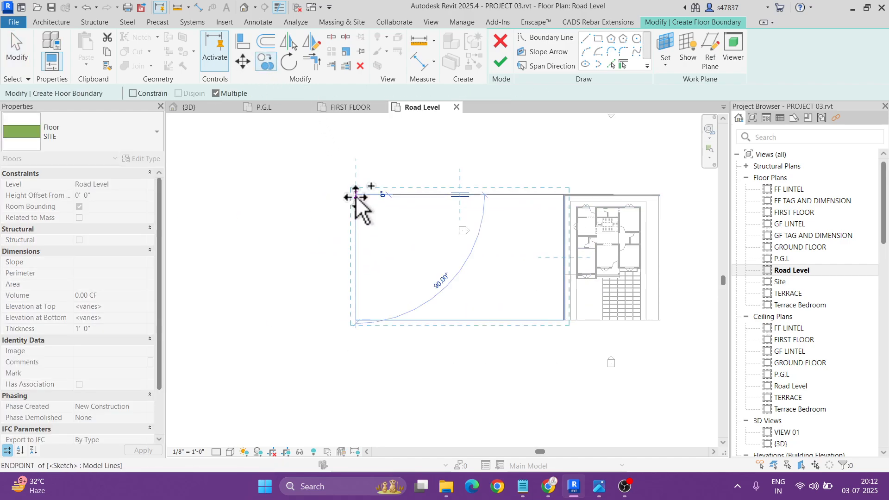
left_click(356, 196)
scroll(660, 198, "up", 6)
left_click(647, 178)
key("Escape")
scroll(487, 220, "down", 3)
scroll(474, 224, "down", 5)
left_click(500, 62)
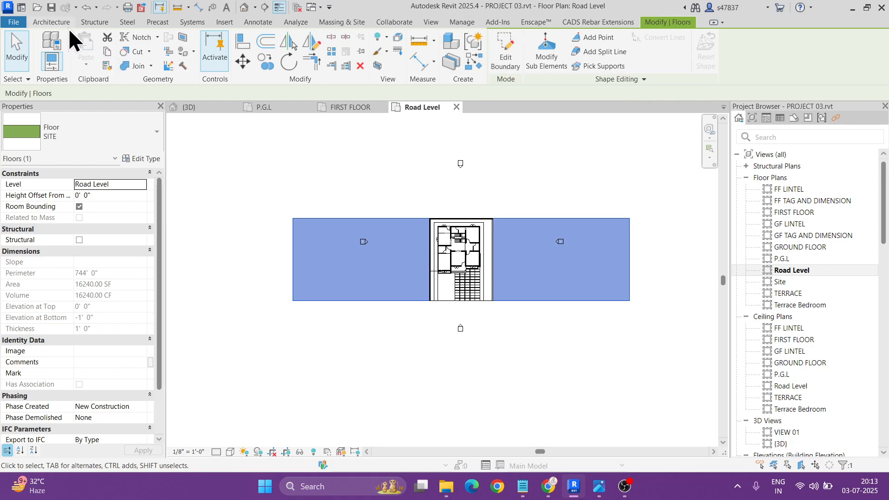
- Start another SITE floor and sketch a rectangle behind the house, ending at the right grass area's rear outer corner
left_click(505, 61)
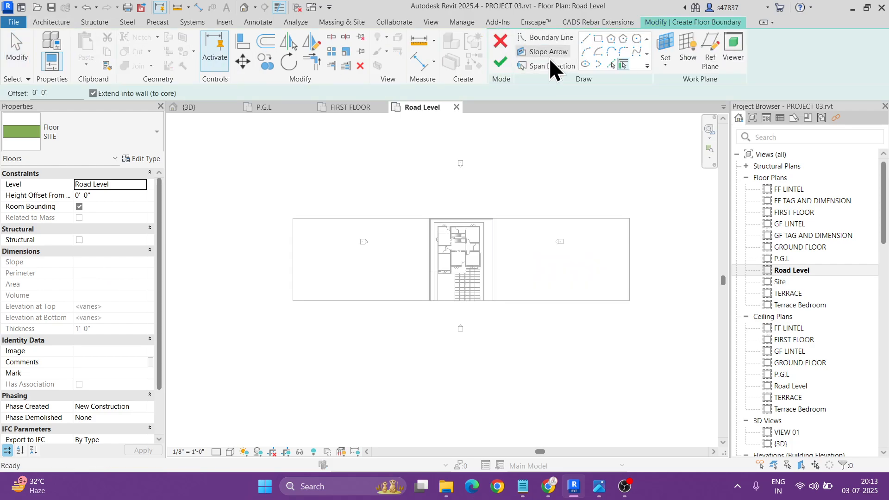
left_click(598, 38)
middle_click_drag(387, 205, 383, 264)
left_click(288, 163)
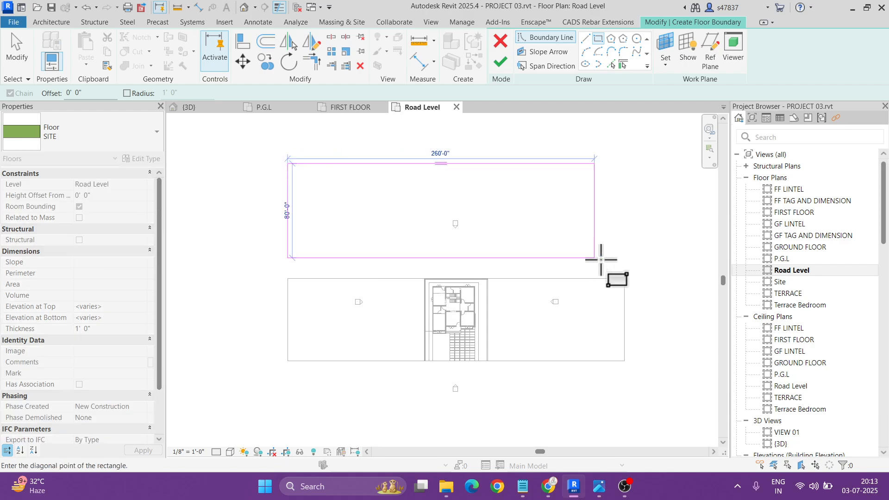
left_click(625, 279)
key("Escape")
- Align the rear rectangle's left edge with the left grass area's outer edge and finish the floor
key("a")
key("l")
left_click(288, 307)
left_click(289, 273)
key("Escape")
left_click(501, 63)
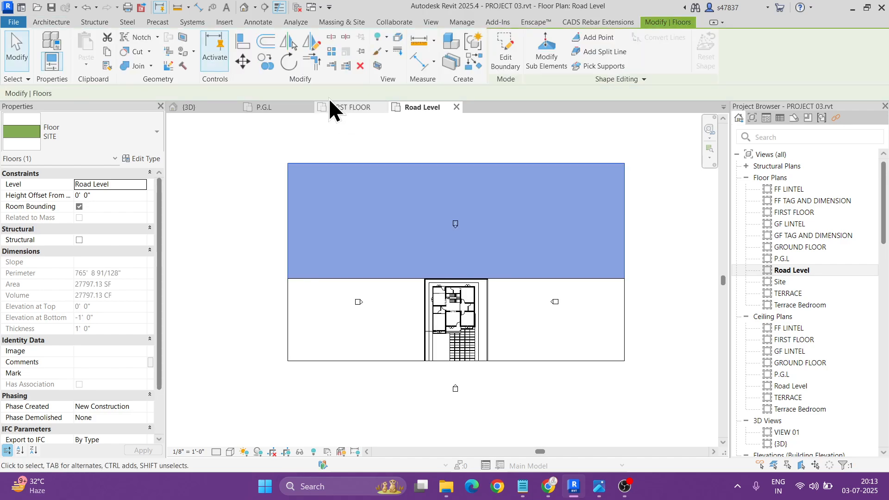
- Examine the grass SITE floors around the house in the 3D view
left_click(244, 8)
scroll(498, 262, "down", 3)
middle_click_drag(532, 311, 471, 274, "shift")
scroll(471, 274, "up", 5)
scroll(508, 291, "down", 2)
key("ctrl+2")
mouse_move(540, 284)
left_mouse_down()
mouse_move(604, 180)
mouse_move(320, 197)
left_mouse_up()
key("Escape")
scroll(466, 285, "up", 4)
scroll(466, 286, "down", 1)
scroll(466, 286, "down", 2)
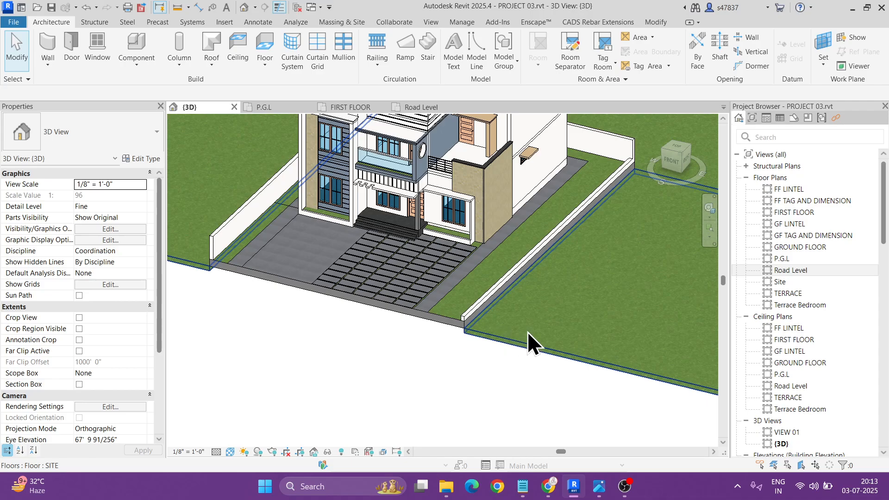
scroll(457, 343, "up", 2)
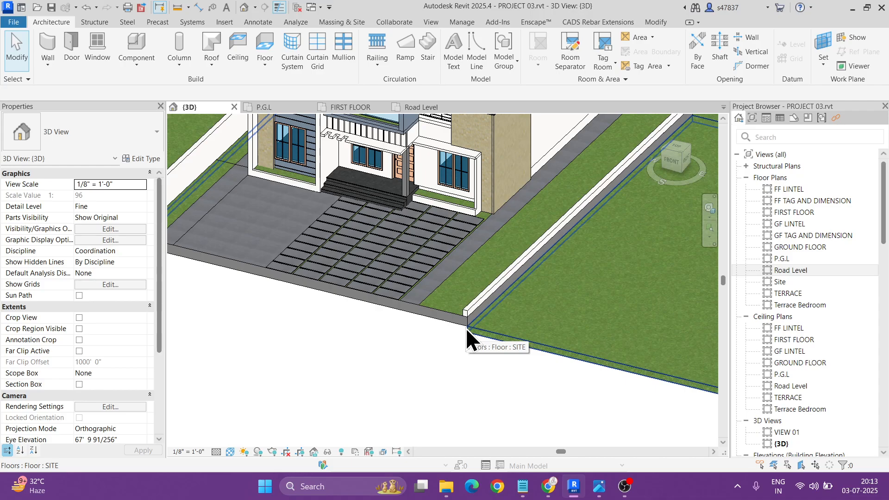
key("ctrl+2")
left_click_drag(465, 316, 481, 321)
key("p")
key("t")
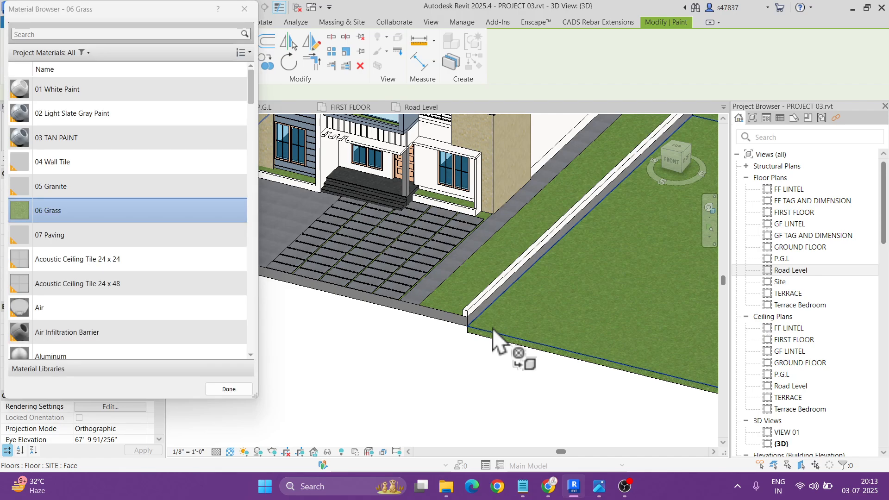
left_click(69, 88)
scroll(515, 369, "up", 3)
key("Escape")
- Set the PGL floor type's structural layer material to 01 White Paint and apply the type change
left_click(379, 323)
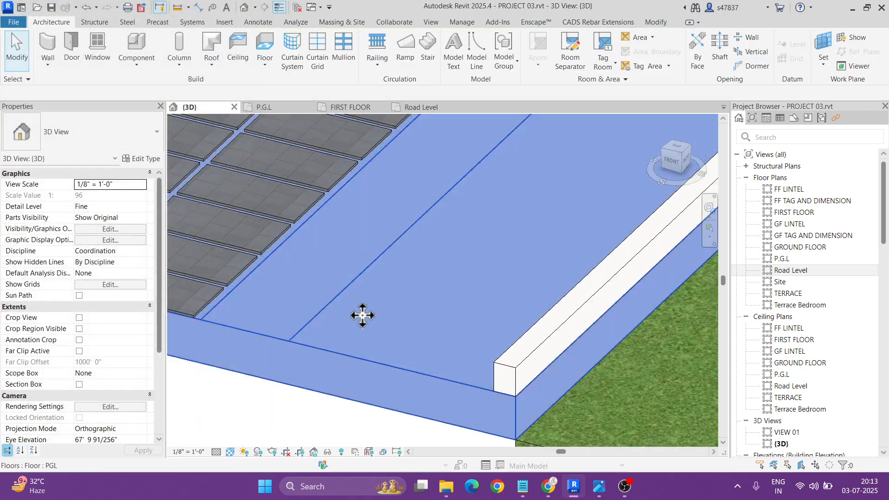
left_click(155, 160)
left_click(444, 186)
left_click(373, 193)
left_click(373, 191)
left_click(257, 101)
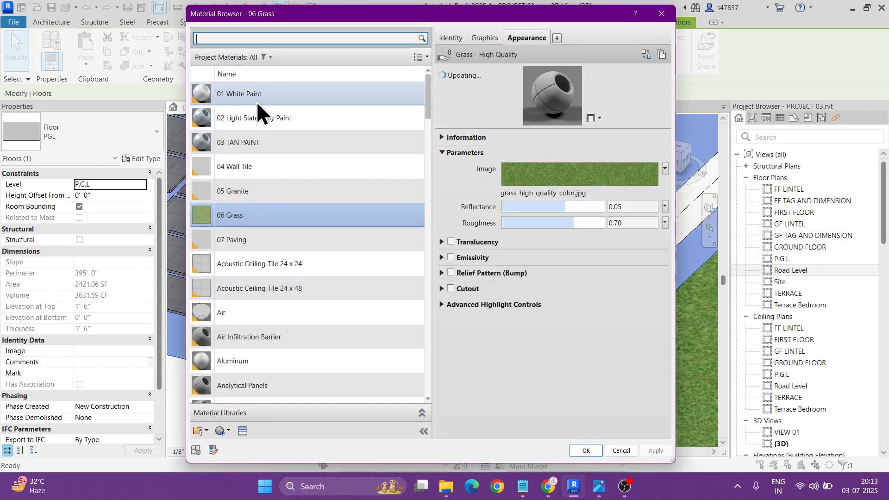
left_click(568, 437)
left_click(396, 388)
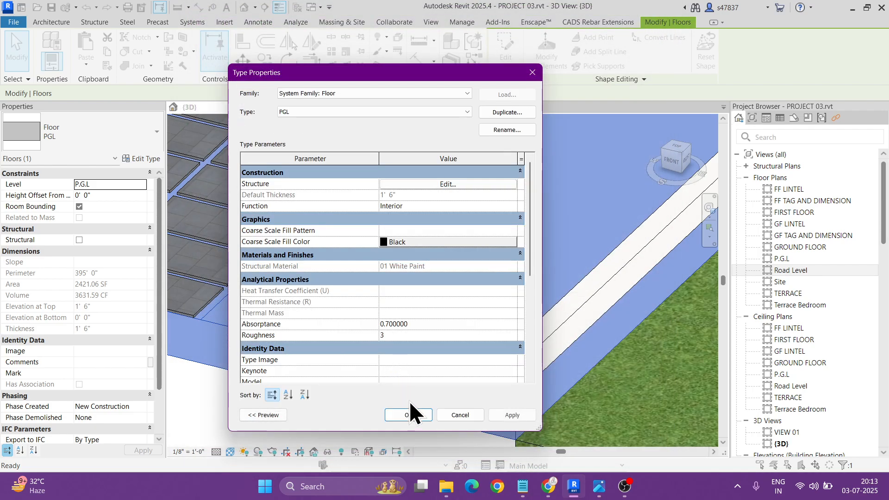
left_click(407, 413)
key("Escape")
scroll(435, 342, "down", 2)
- Switch to Notepad and add GRANITE, PAVING, ASPHALT, ROAD, GRASS and GLASS REF. under Material in the "Wall join" note
left_click(523, 486)
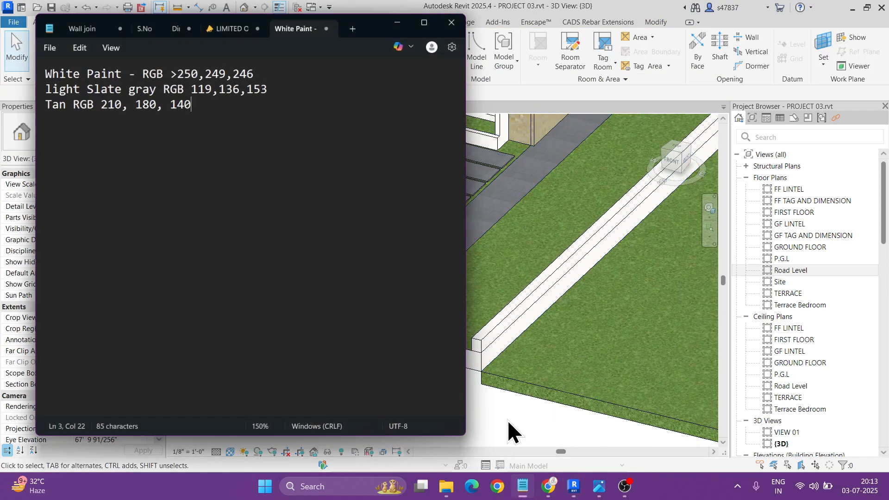
left_click(147, 34)
left_click(89, 30)
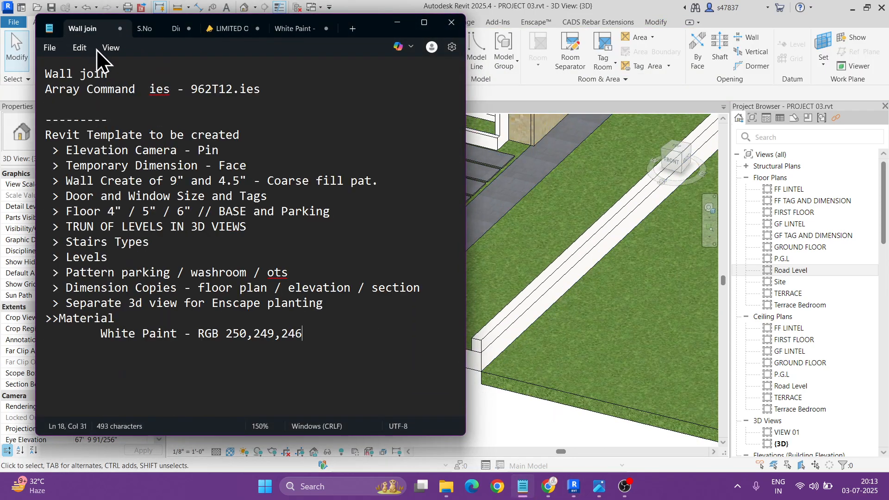
key("Return")
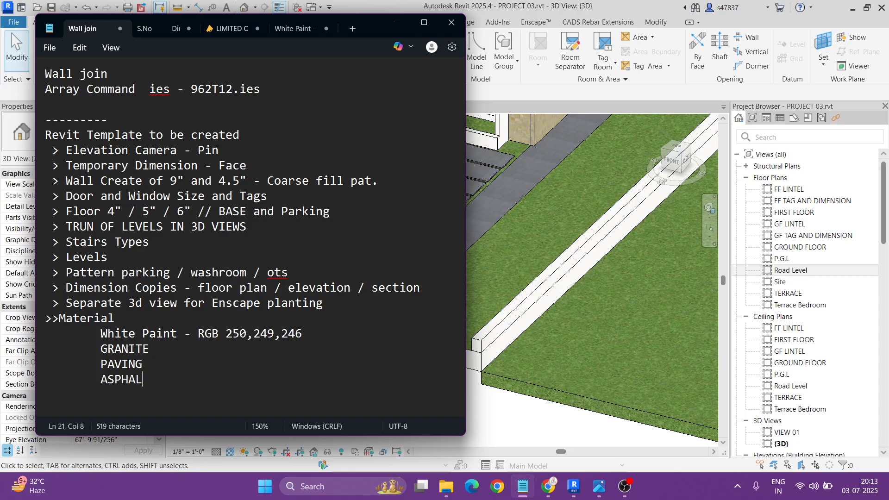
key("Return")
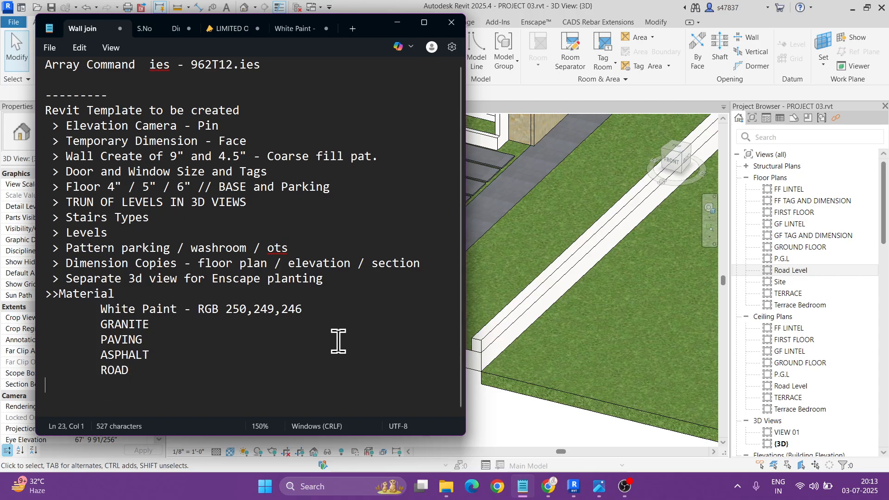
type("GRASS")
key("Return")
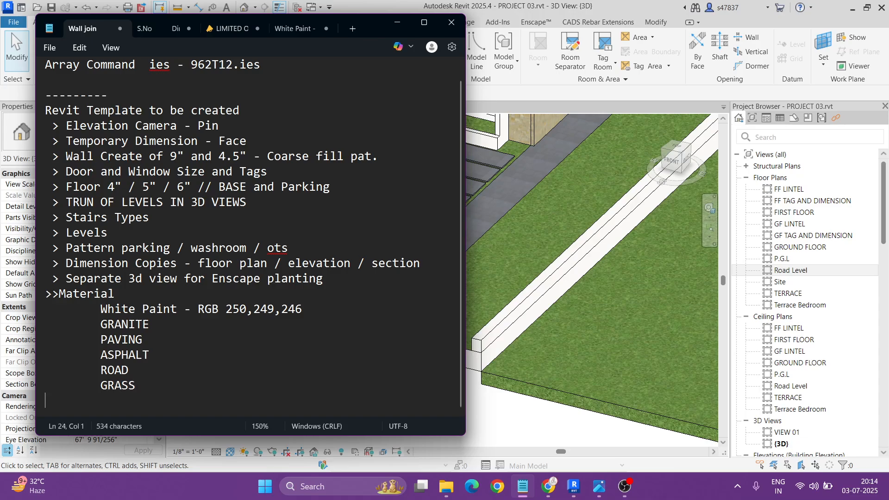
type("GLASS REF.")
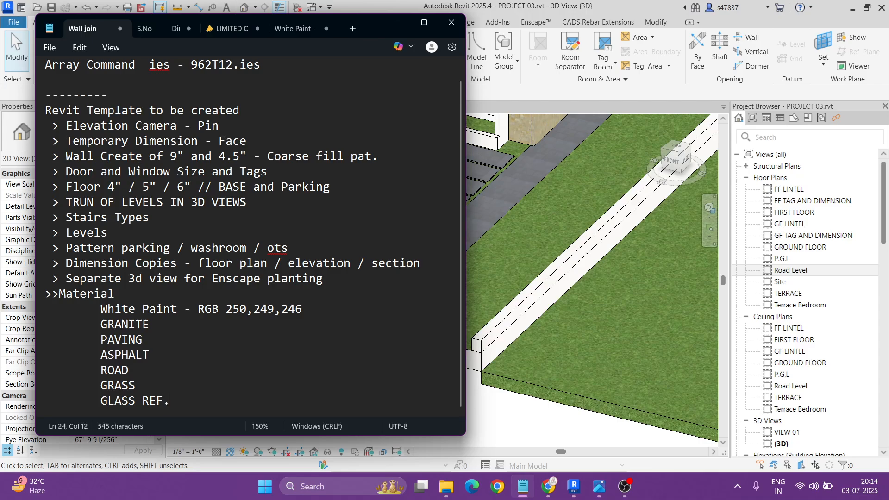
left_click(397, 22)
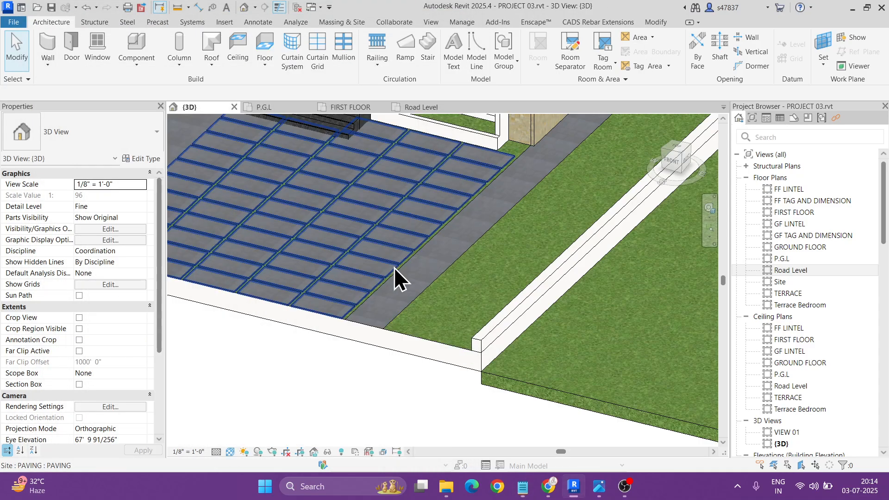
- Find the Glass material in the project materials, set its glazing color to Blue and raise its reflectance to the maximum
left_click(457, 22)
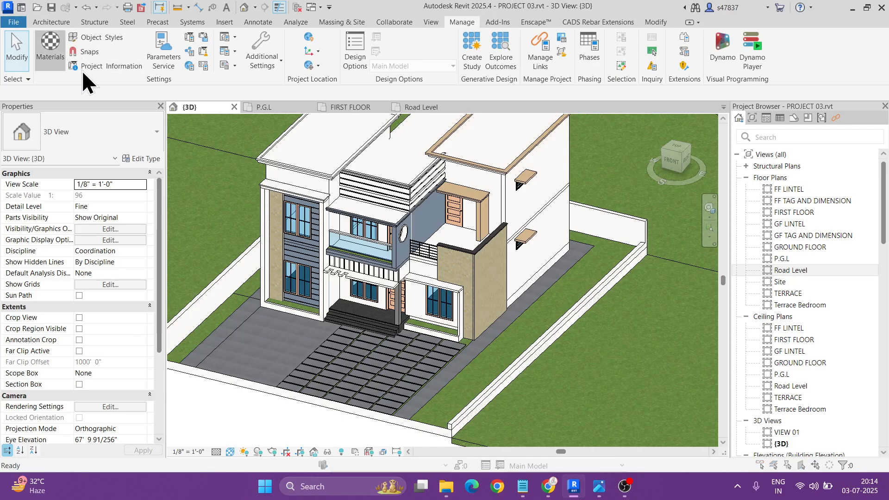
left_click(50, 46)
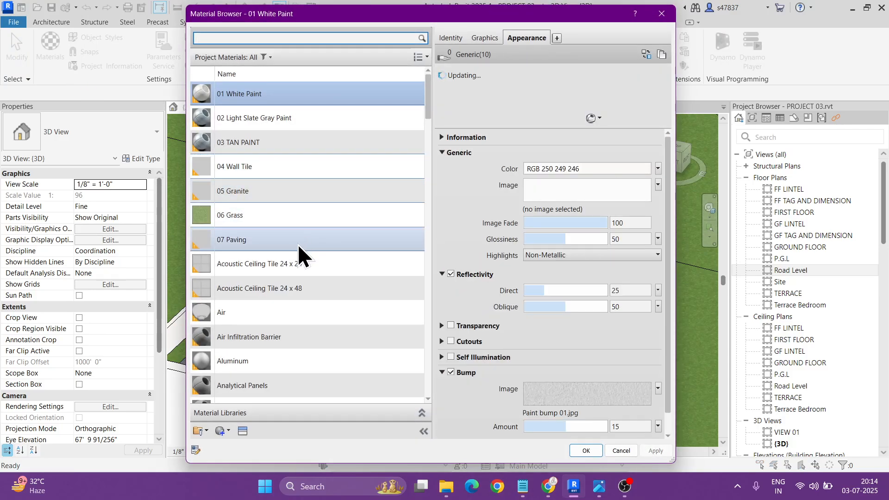
scroll(260, 384, "down", 1)
left_click(228, 432)
left_click(260, 228)
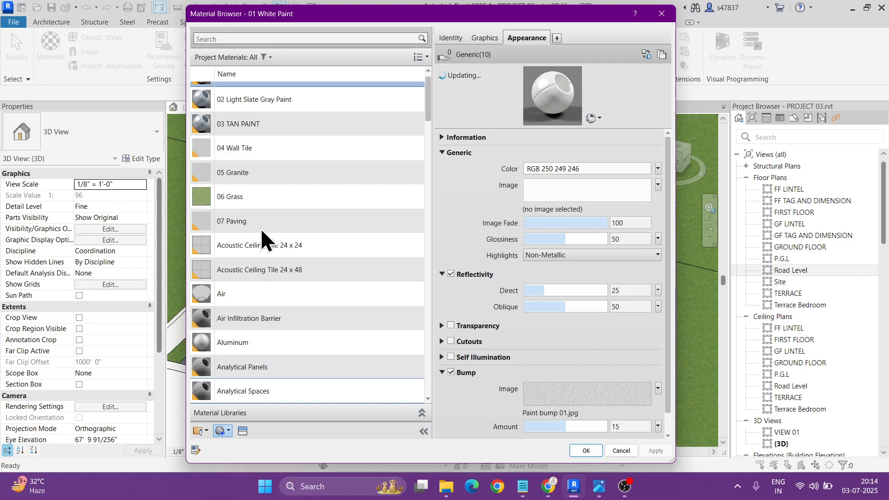
left_click(266, 37)
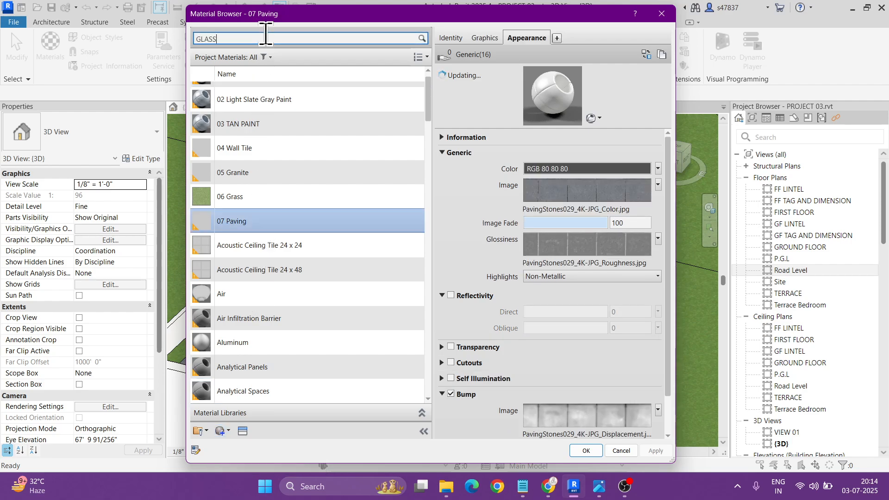
left_click(243, 134)
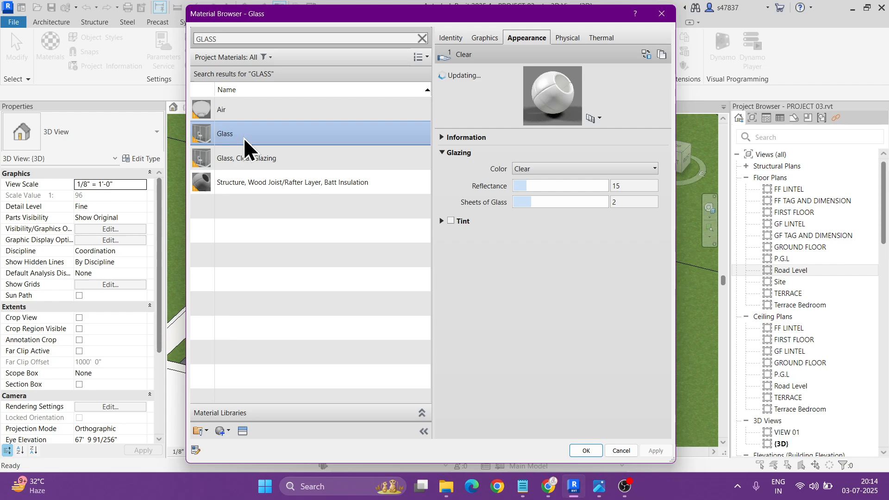
left_click(549, 171)
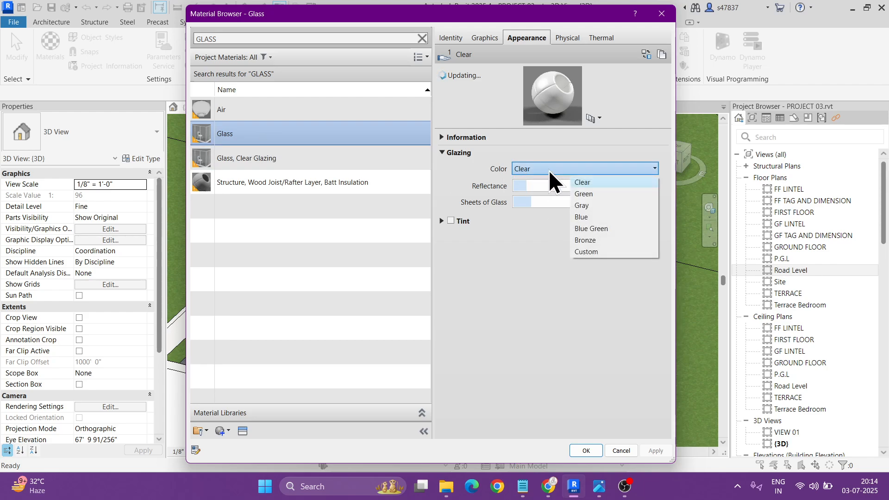
left_click(597, 217)
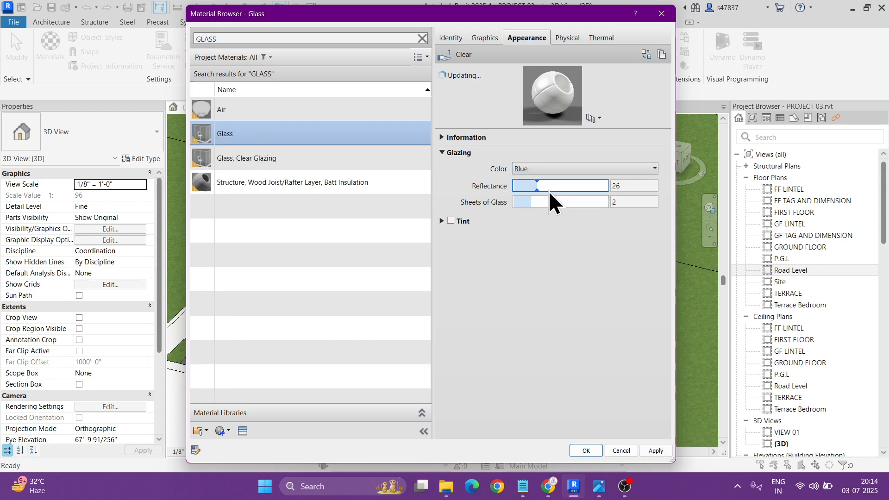
left_click_drag(541, 187, 716, 193)
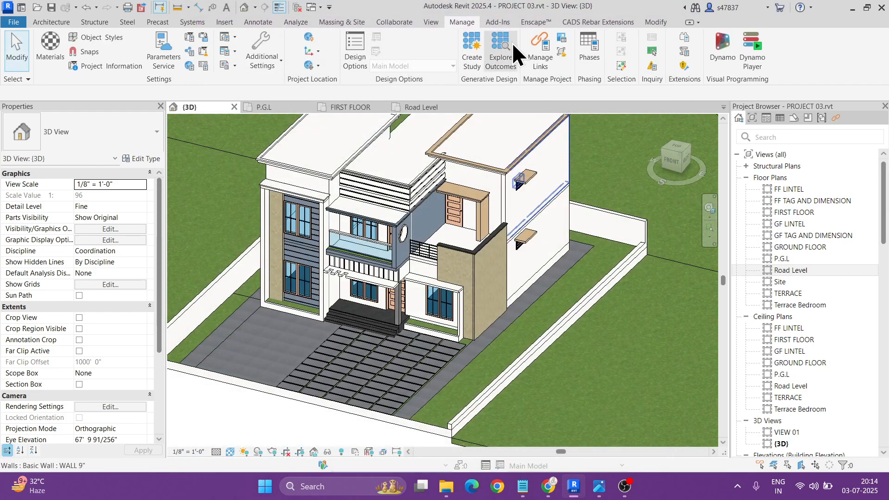
- Search the Enscape Material Editor for GLASS and review the available material types
left_click(533, 24)
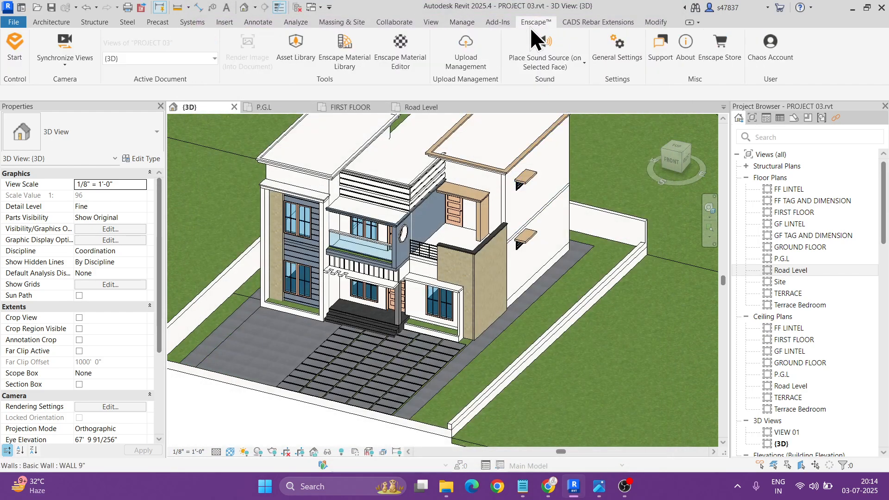
left_click(398, 56)
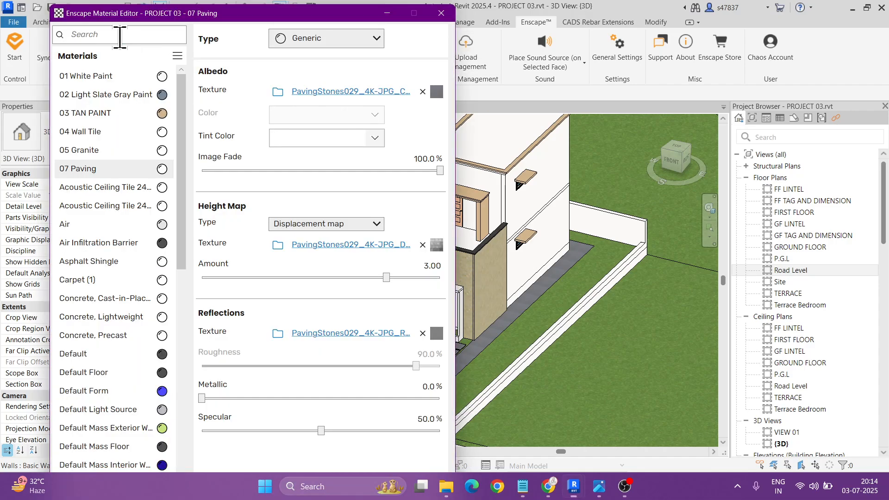
left_click(119, 34)
type("GLASS")
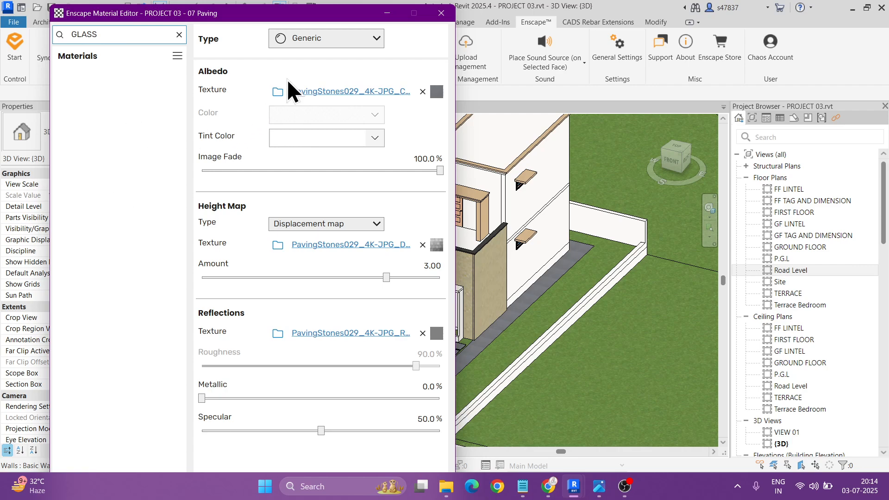
mouse_move(284, 224)
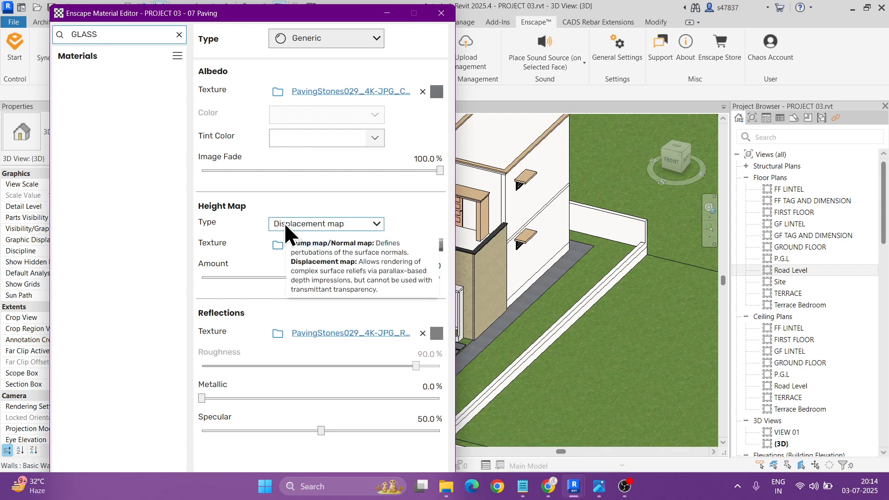
left_click(366, 37)
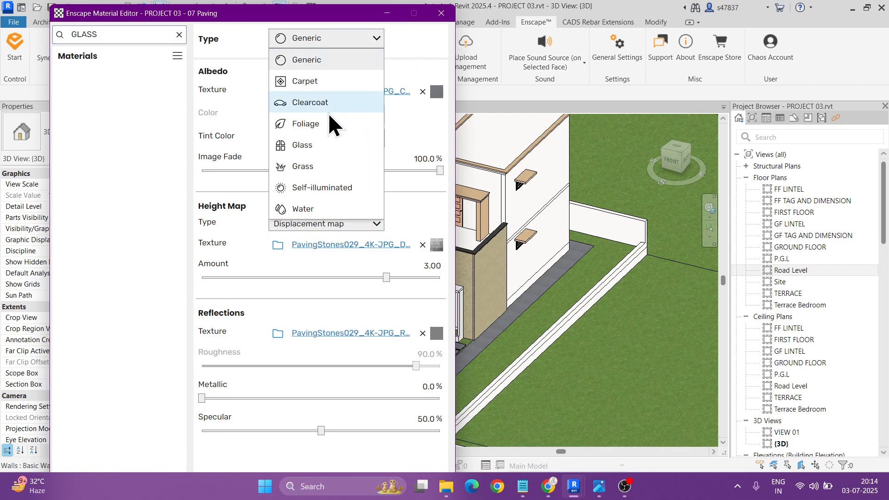
left_click(441, 13)
middle_click_drag(458, 337, 452, 317, "shift")
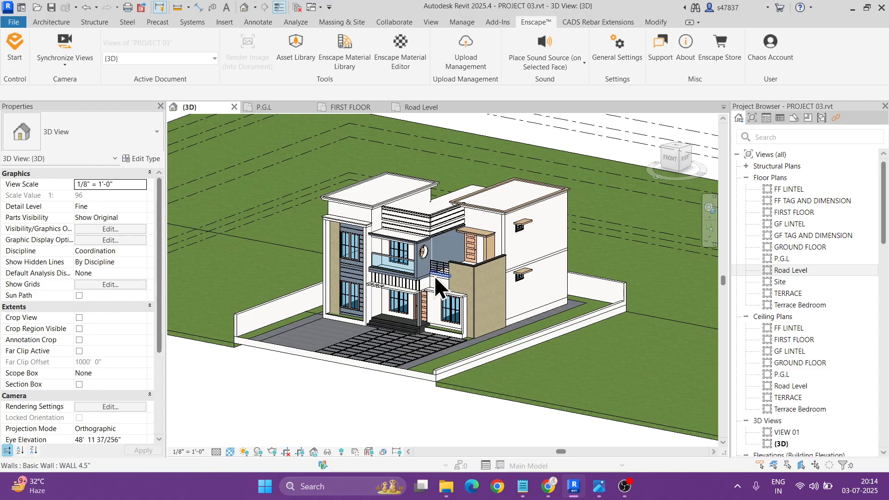
- Start a SITE floor in the Road Level plan and sketch a 72'-0" deep rectangle in front of the plot, spanning both side grass areas
double_click(791, 269)
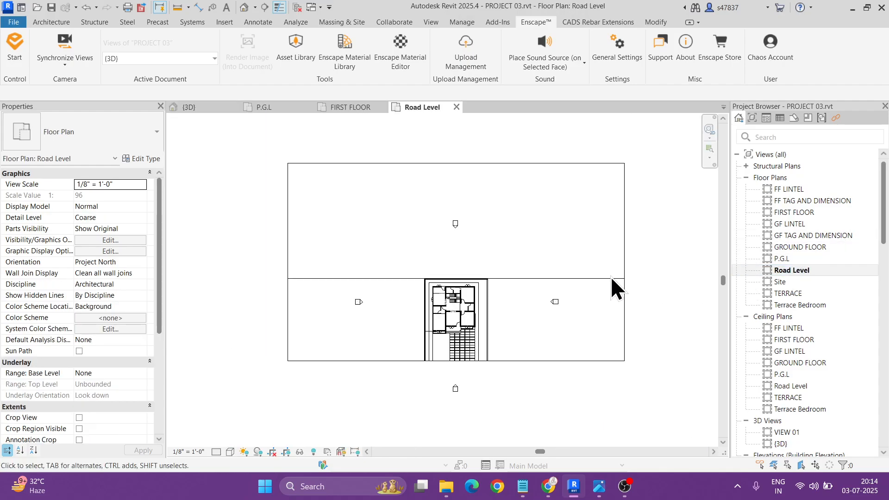
left_click(62, 26)
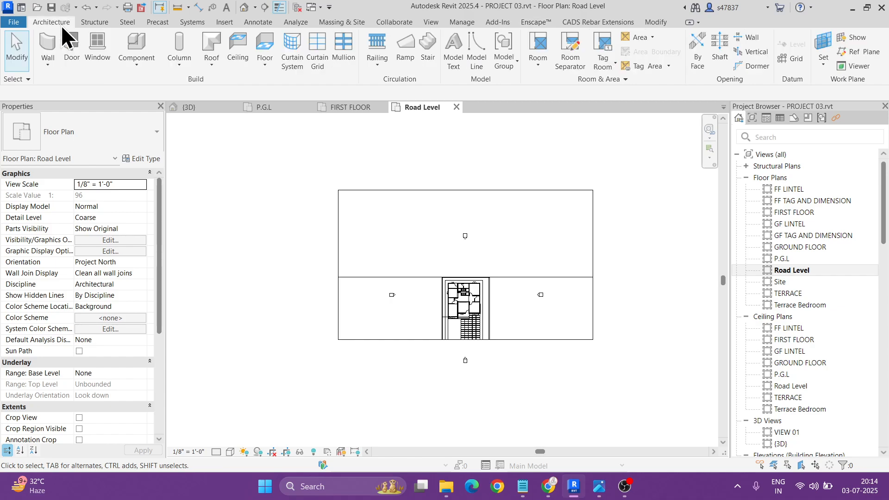
left_click(268, 49)
left_click(598, 38)
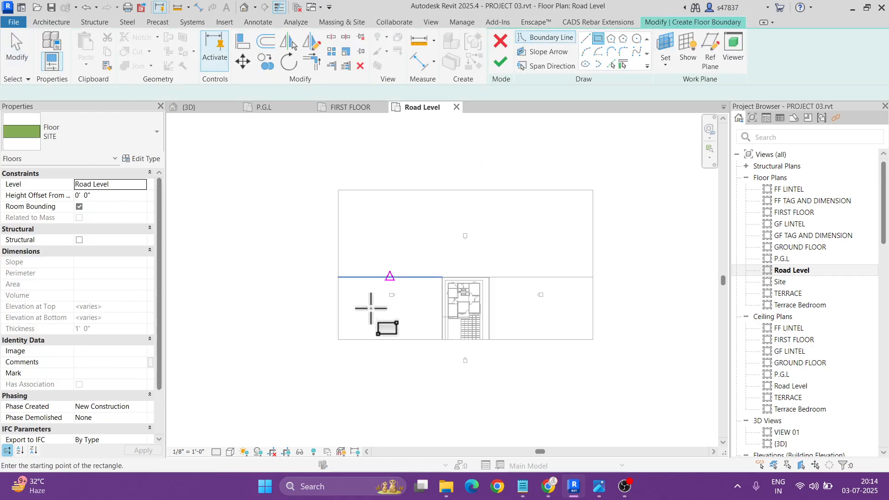
left_click(341, 339)
left_click(593, 404)
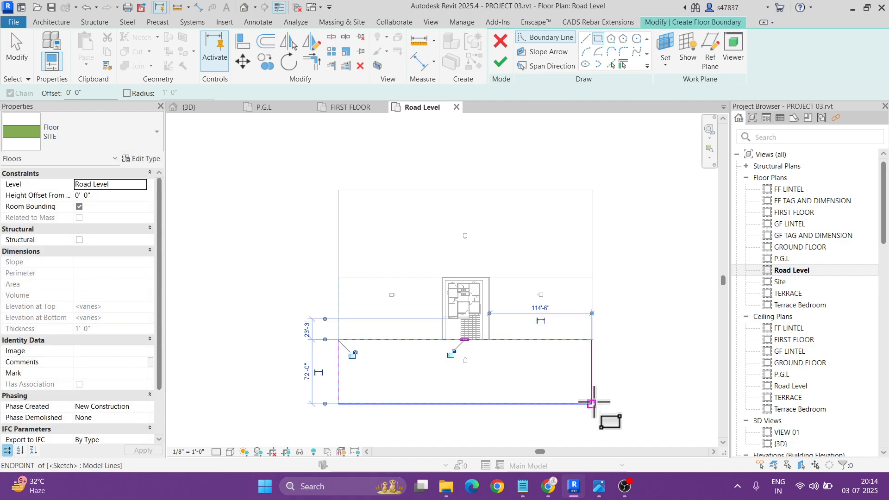
- Align the front rectangle's right edge with the outer edge of the right grass area
scroll(592, 384, "up", 3)
key("a")
key("l")
scroll(597, 338, "down", 3)
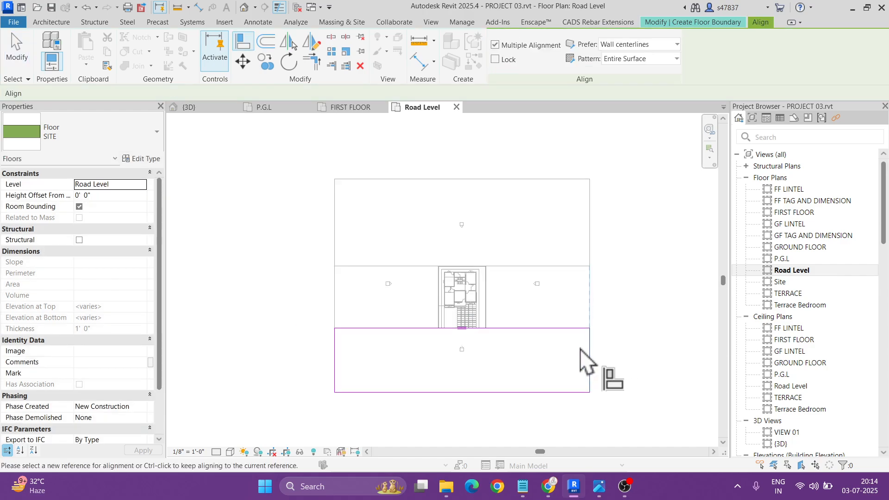
key("Escape")
- Shorten the front rectangle to a road strip less than half as deep and finish the floor
left_click(310, 392)
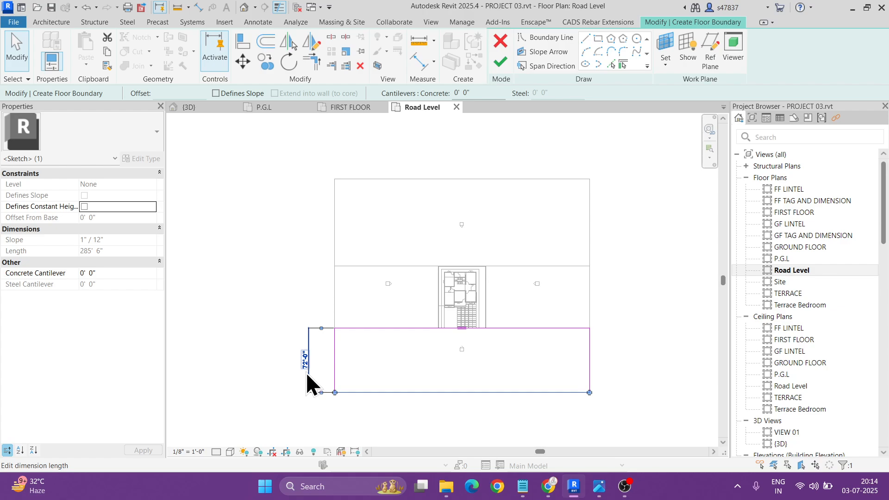
left_click(304, 360)
type("3")
key("Return")
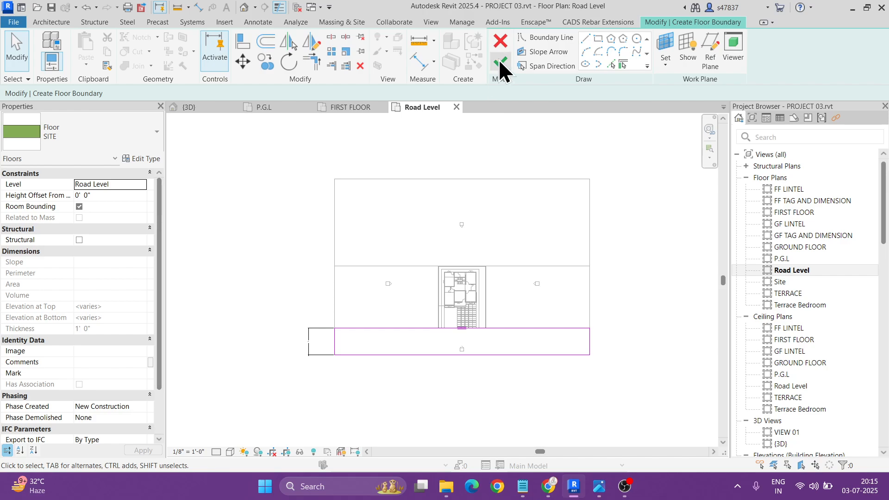
left_click(500, 61)
- Copy the rear grass floor to the far side of the road strip, flush with the strip's outer edge
left_click(266, 62)
left_click(590, 179)
left_click(590, 357)
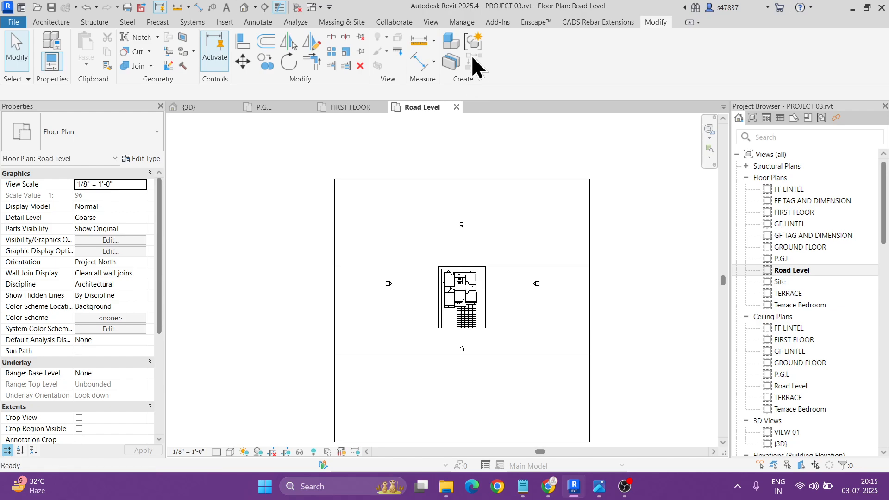
- Create a new project material and name it ASPHALT
left_click(462, 26)
left_click(55, 56)
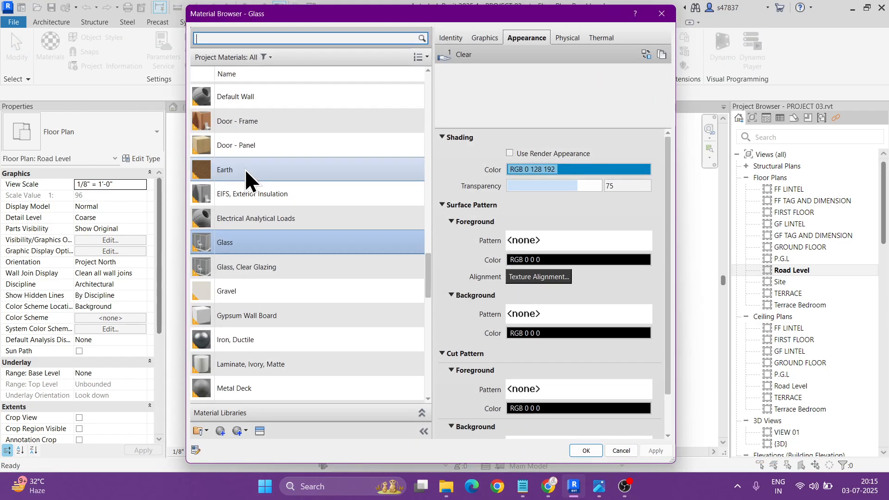
left_click(222, 431)
left_click(228, 445)
left_click(451, 38)
left_click(595, 56)
type("ASPHALT")
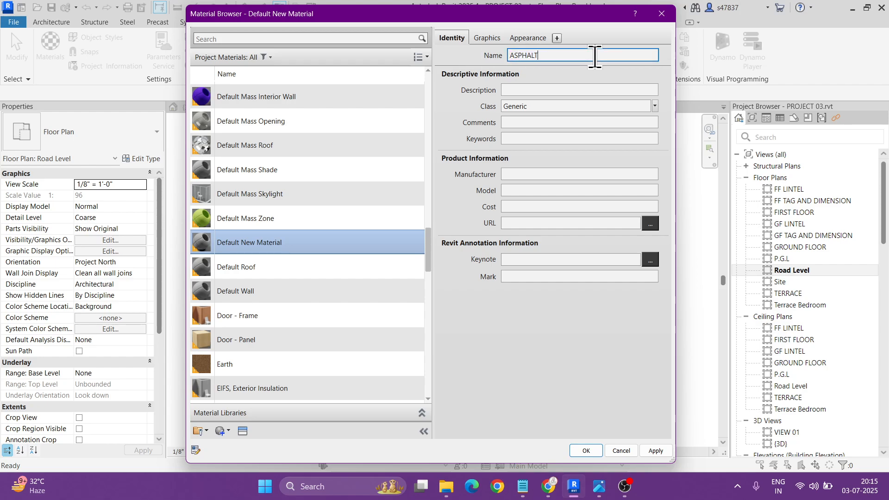
- Replace the ASPHALT material's appearance with the Asphalt - Dark Grey asset from the Appearance Library's Sitework category
left_click(496, 40)
left_click(529, 40)
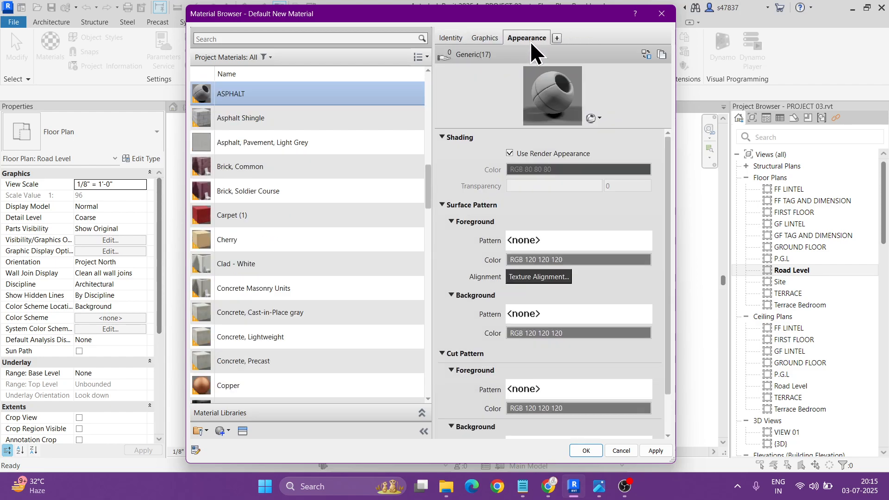
left_click(646, 54)
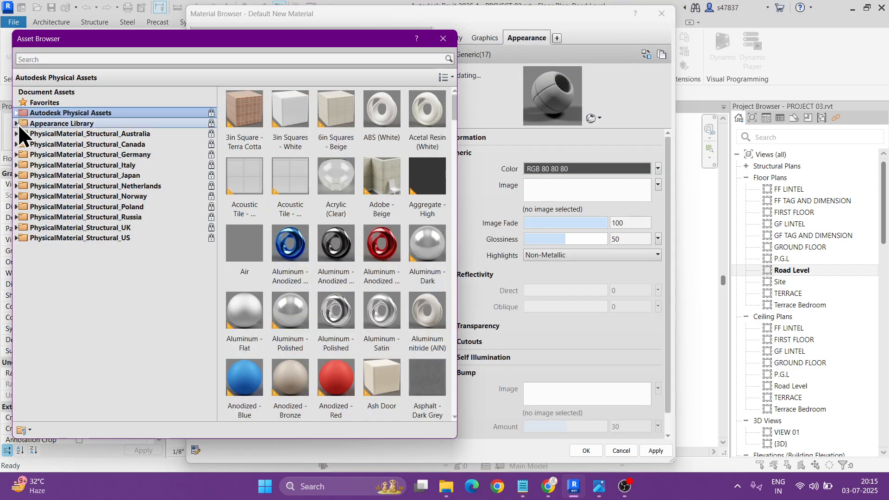
left_click(16, 124)
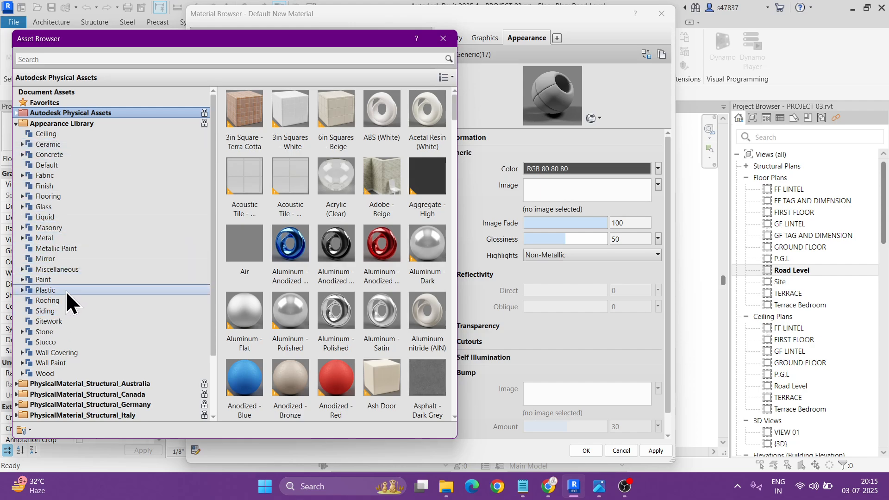
left_click(66, 321)
left_click(335, 147)
left_click(444, 39)
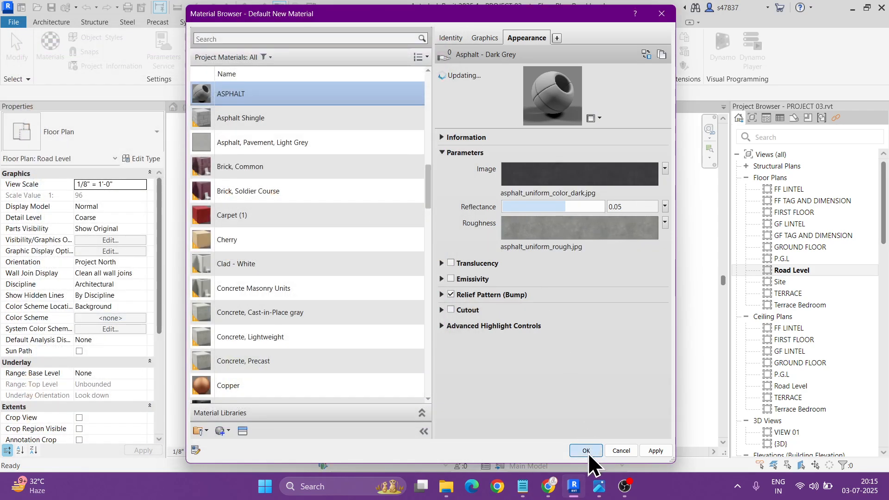
left_click(590, 455)
- Paint the road strip in front of the house with the ASPHALT material
key("p")
key("t")
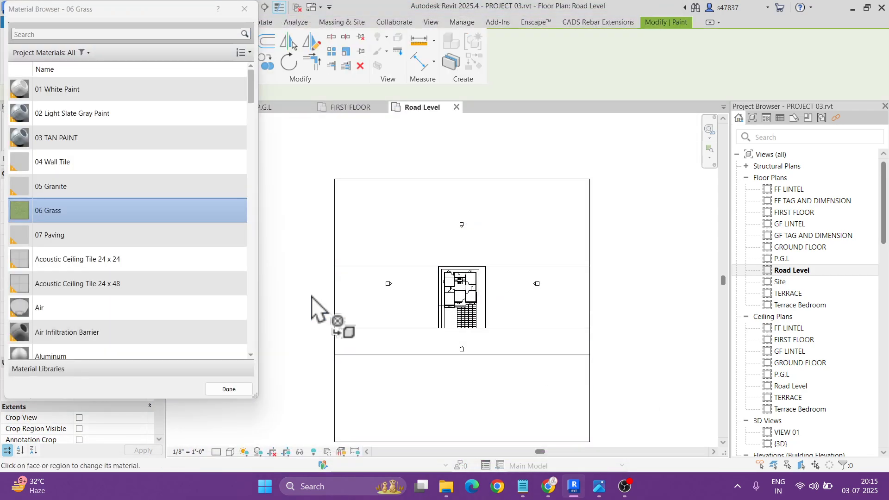
left_click(133, 33)
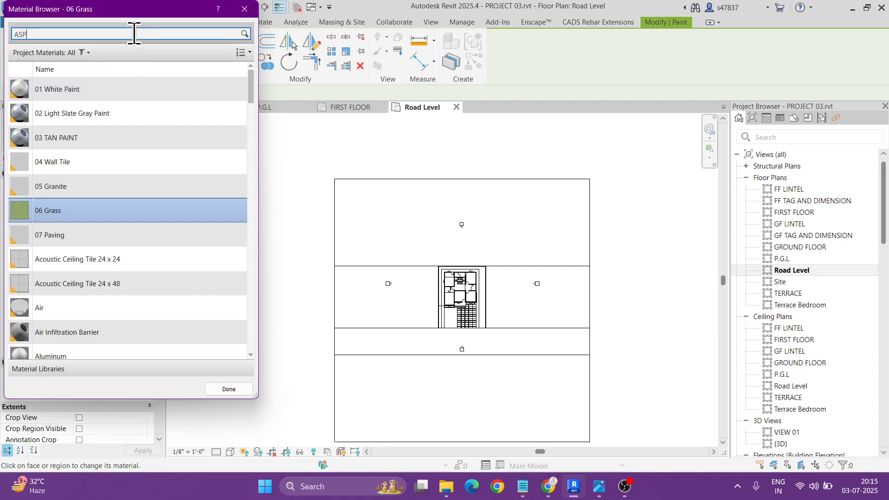
left_click(60, 102)
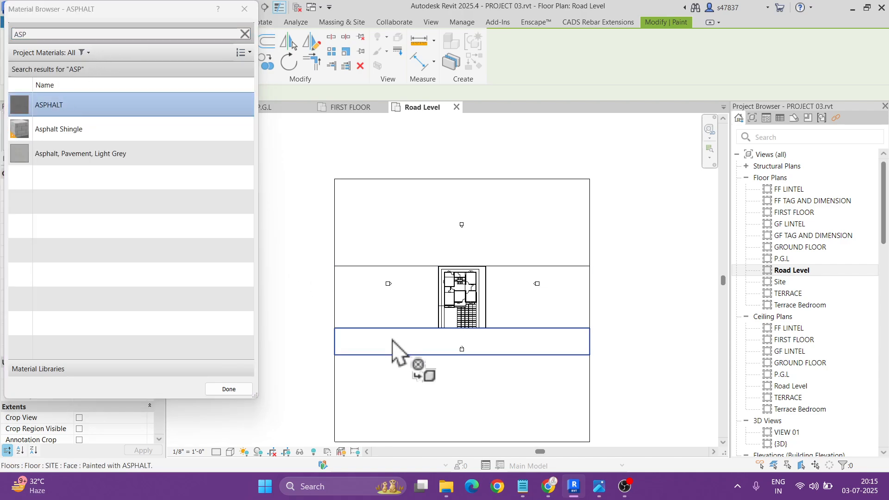
key("Escape")
left_click(245, 8)
- Examine the asphalt road and the compound wall around the house in the 3D view
middle_click_drag(451, 324, 451, 380, "shift")
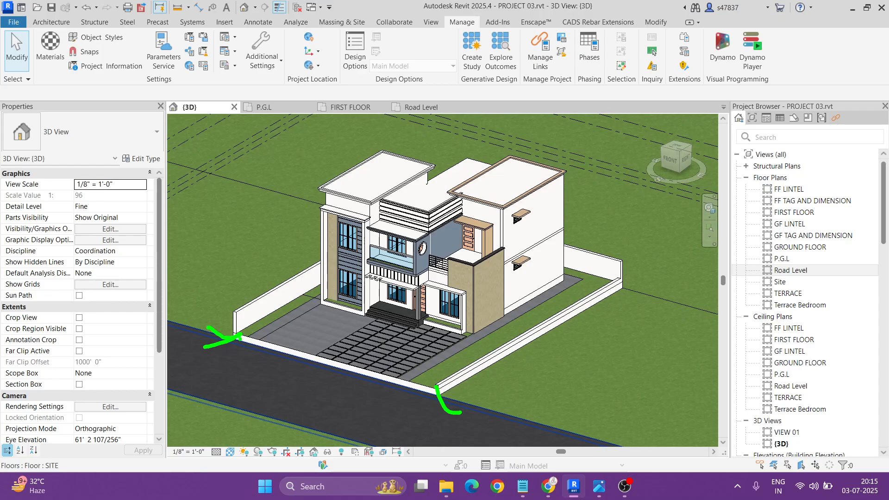
mouse_move(433, 371)
middle_mouse_down("shift")
mouse_move(506, 369)
mouse_move(510, 345)
mouse_move(496, 353)
middle_mouse_up("shift")
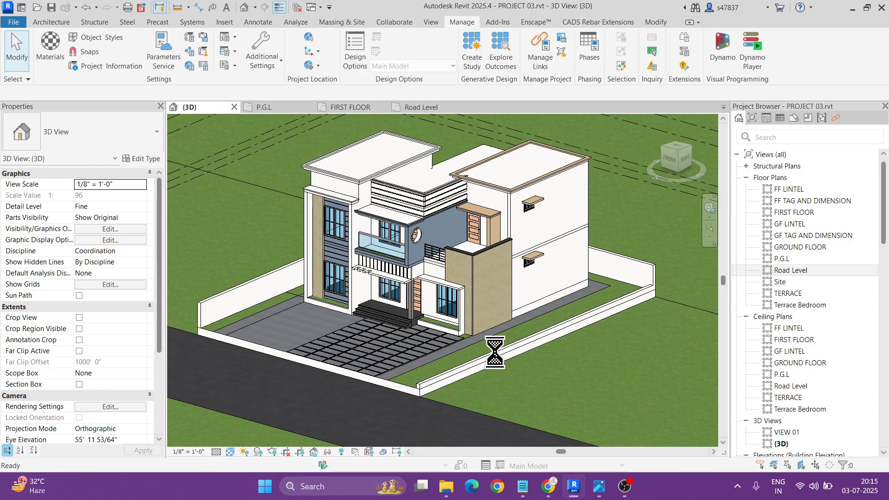
key("ctrl+2")
left_click_drag(226, 331, 158, 366)
key("Escape")
middle_click_drag(502, 332, 447, 301, "shift")
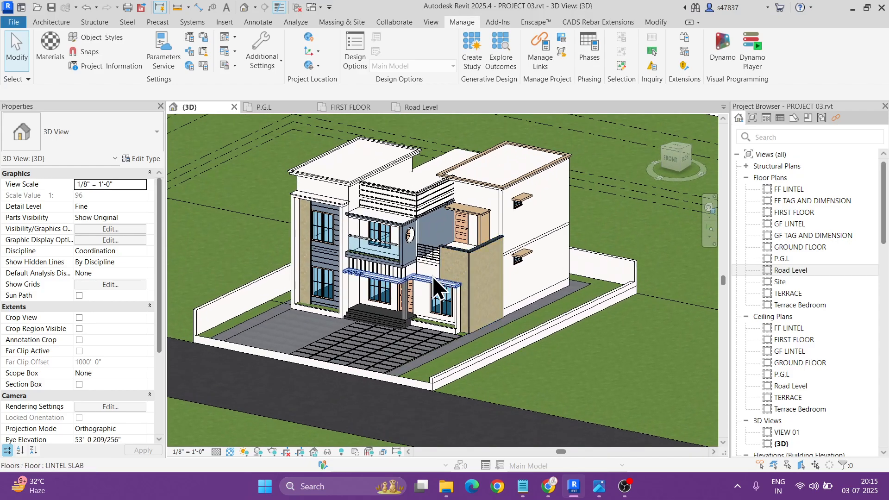
- Start Enscape to render the house from the 3D view
scroll(450, 300, "up", 4)
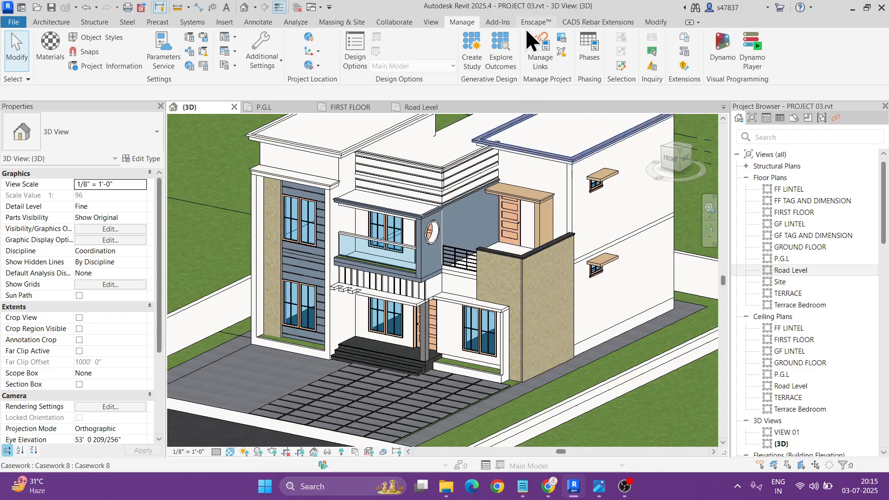
left_click(527, 23)
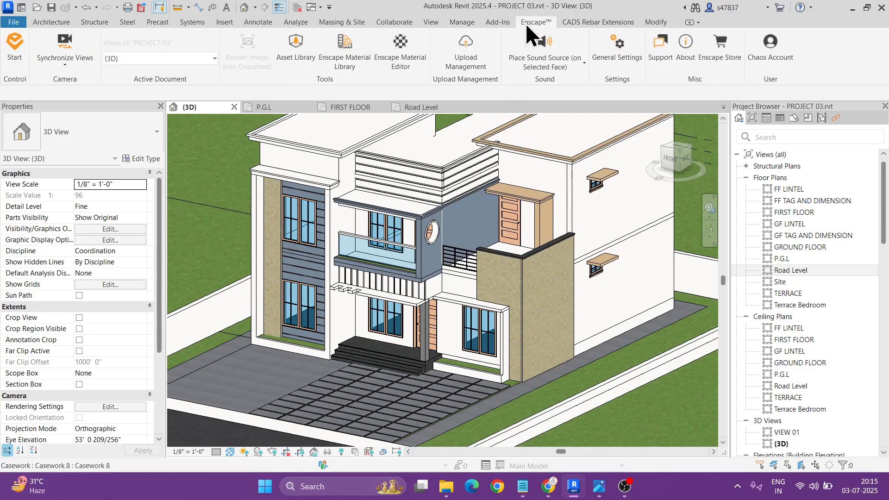
left_click(12, 56)
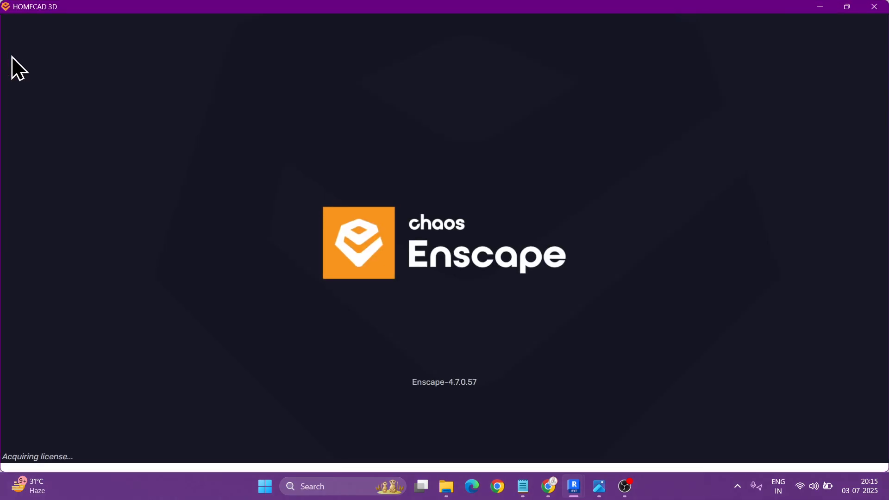
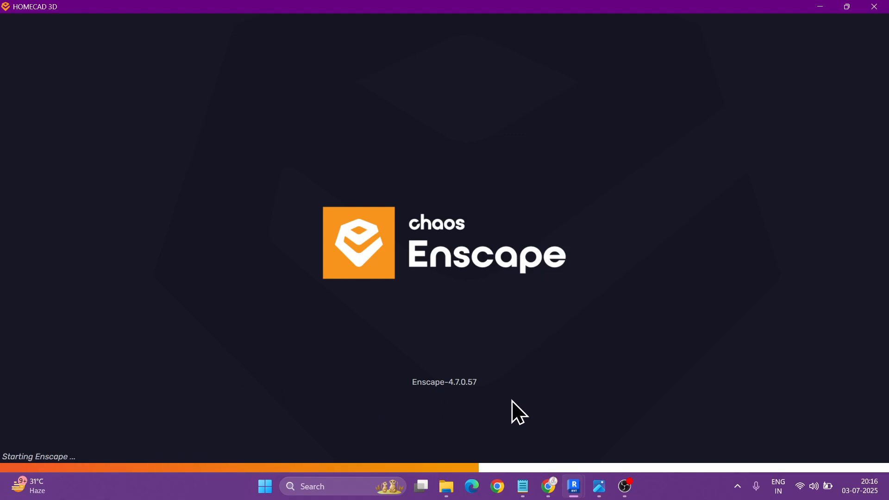
mouse_move(448, 490)
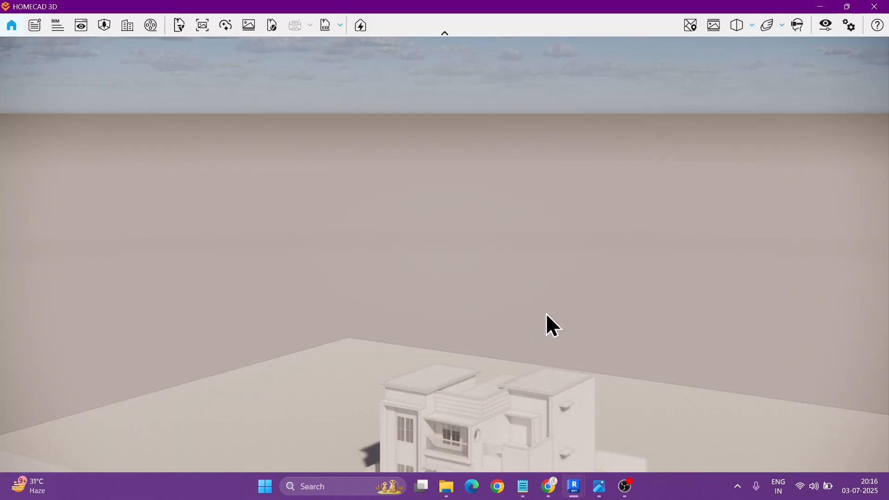
- Turn on the safe frame and compose the render view on the front corner of the house
left_click_drag(546, 313, 483, 218)
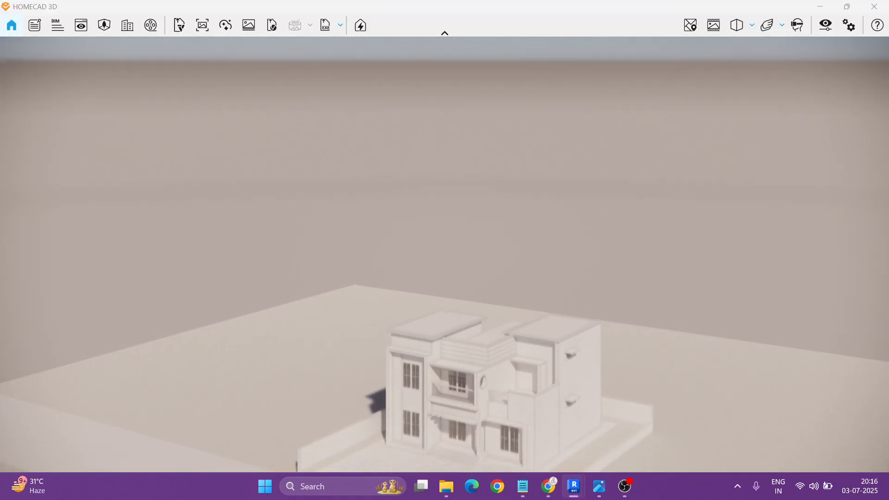
left_click(714, 25)
left_click_drag(563, 253, 523, 262)
scroll(476, 244, "up", 3)
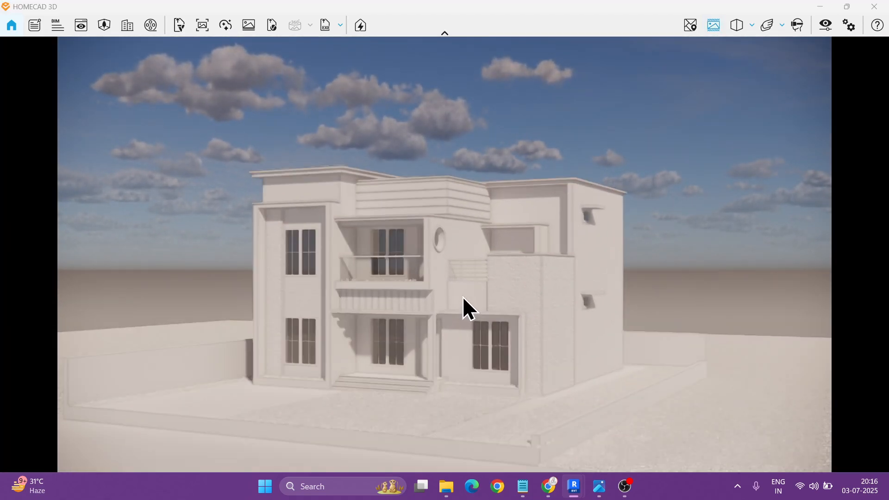
scroll(510, 279, "up", 1)
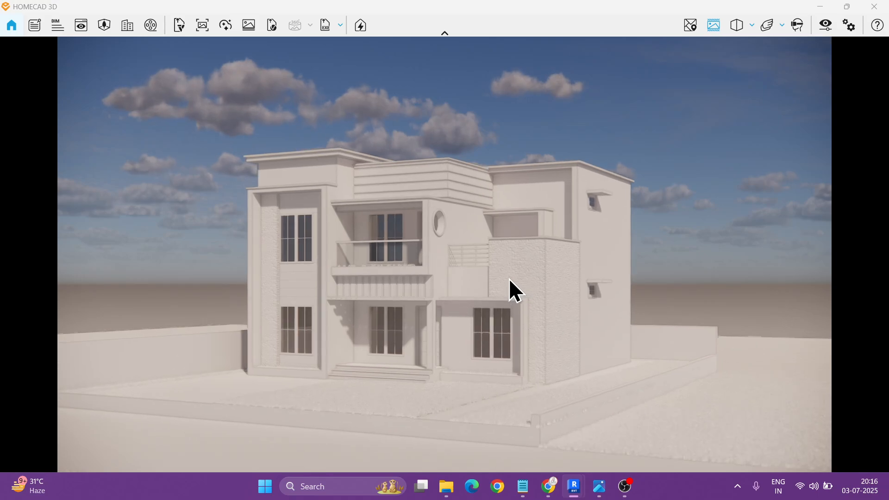
- Set the render style mode to None in the visual settings
left_click(826, 25)
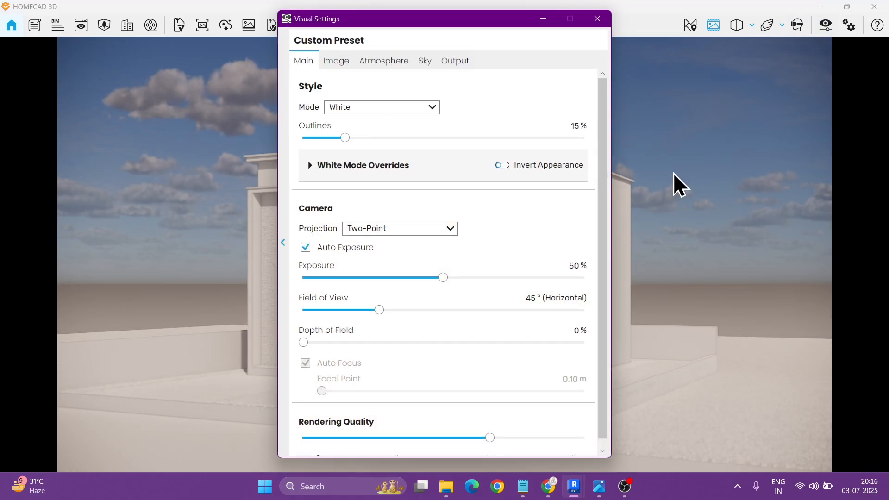
left_click(341, 109)
left_click(367, 121)
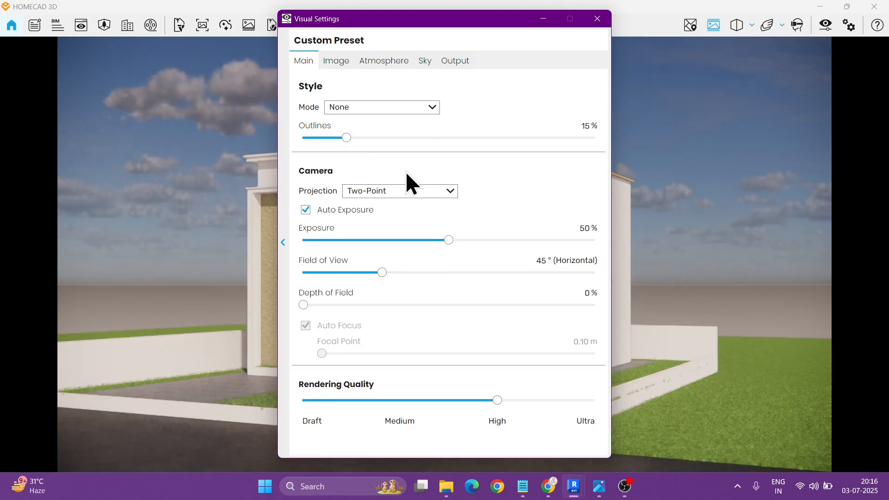
left_click(595, 24)
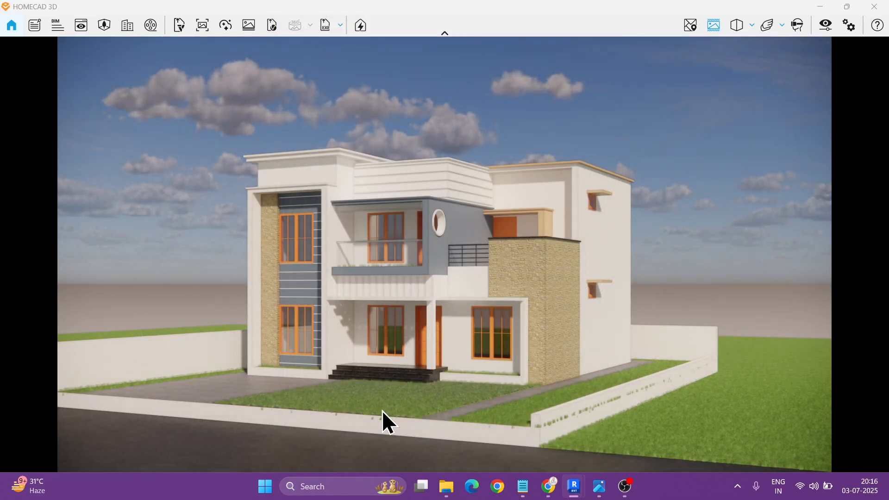
- Move in on the grass in front of the entrance steps and switch the camera projection to perspective
scroll(382, 410, "up", 5)
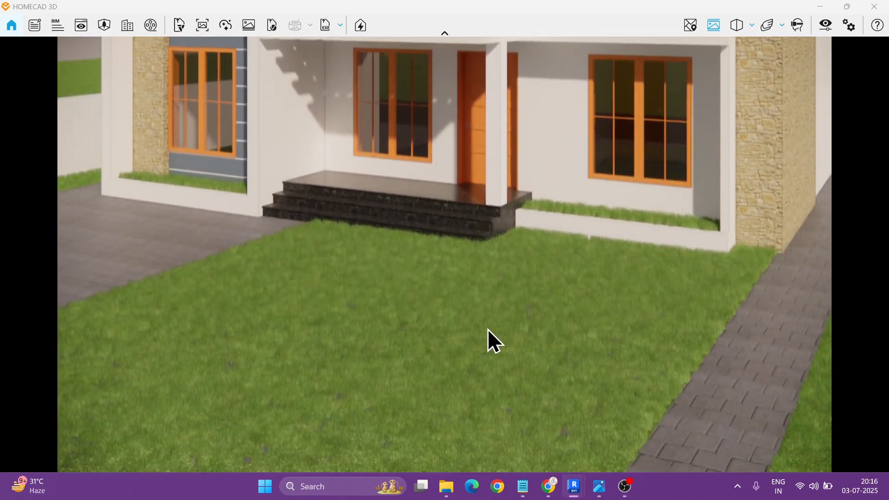
mouse_move(549, 253)
left_mouse_down()
mouse_move(464, 285)
mouse_move(513, 336)
left_mouse_up()
key("Escape")
scroll(515, 402, "up", 4)
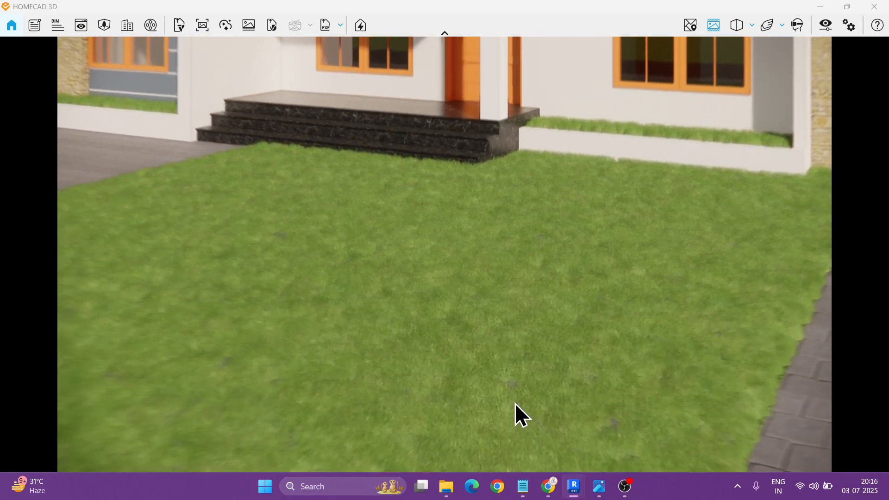
mouse_move(515, 402)
right_mouse_down()
mouse_move(648, 402)
mouse_move(686, 296)
mouse_move(719, 85)
right_mouse_up()
left_click(741, 25)
left_click(746, 46)
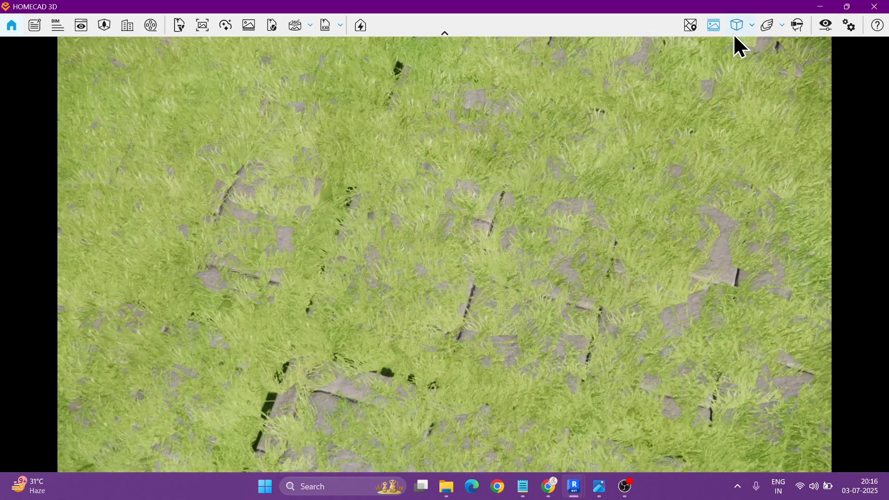
- Examine the grass over the front paving blocks up close from different angles
right_click_drag(471, 303, 398, 303)
scroll(471, 303, "up", 5)
scroll(472, 303, "down", 3)
right_click_drag(471, 303, 472, 218)
- Return to Revit and search the project materials for GRASS
left_click(818, 7)
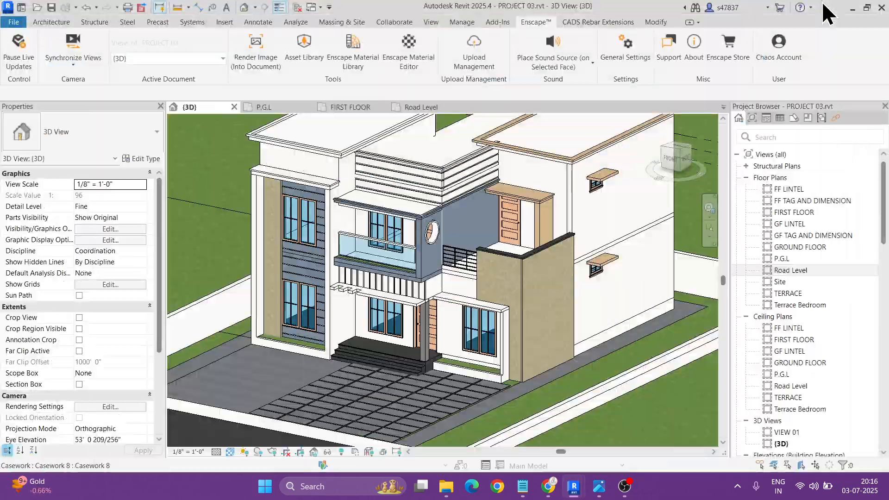
scroll(408, 347, "down", 1)
middle_click_drag(412, 348, 510, 235, "shift")
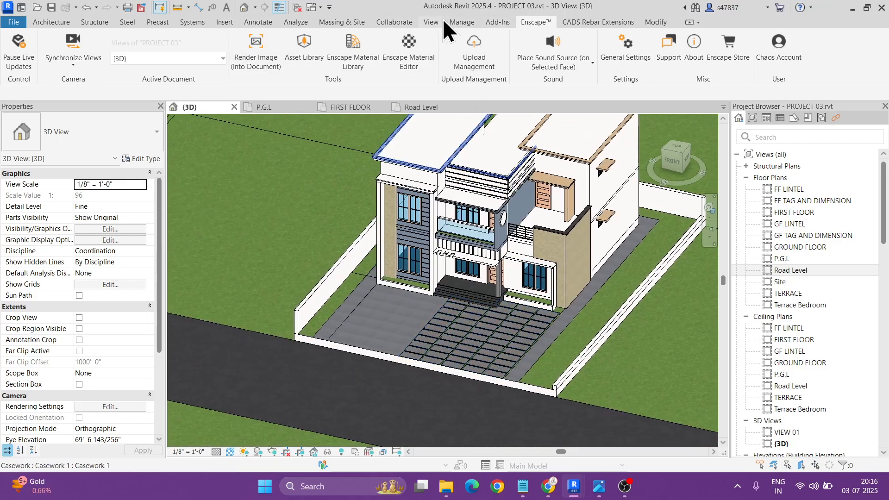
left_click(463, 20)
left_click(50, 44)
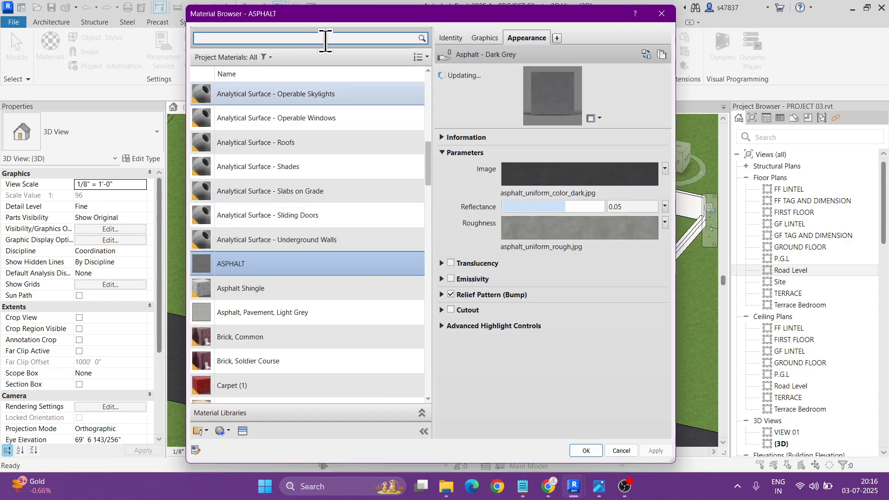
key("BackSpace")
key("BackSpace")
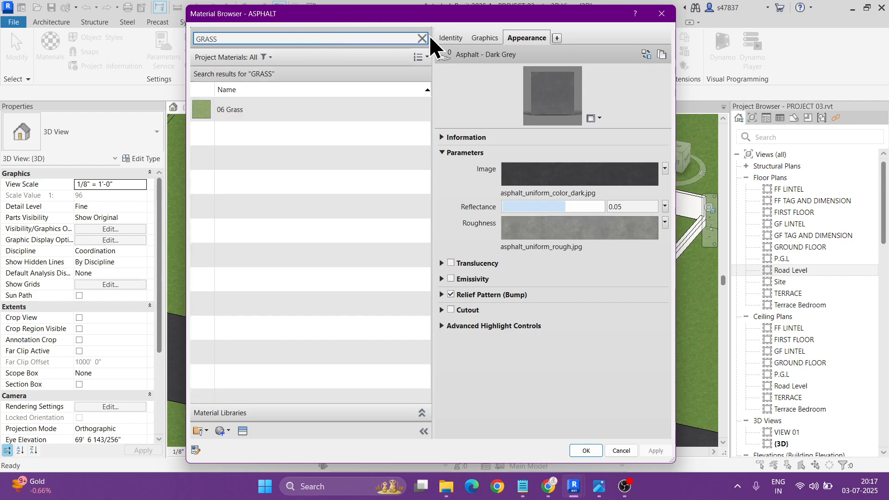
- Rename the 06 Grass material as 06 SHORT Grass and apply the change
left_click(451, 38)
left_click(287, 116)
left_click(518, 56)
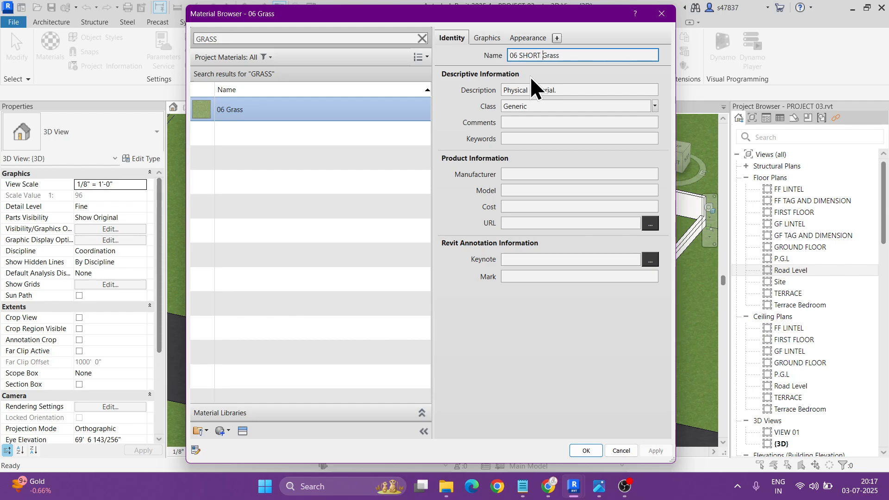
left_click(585, 451)
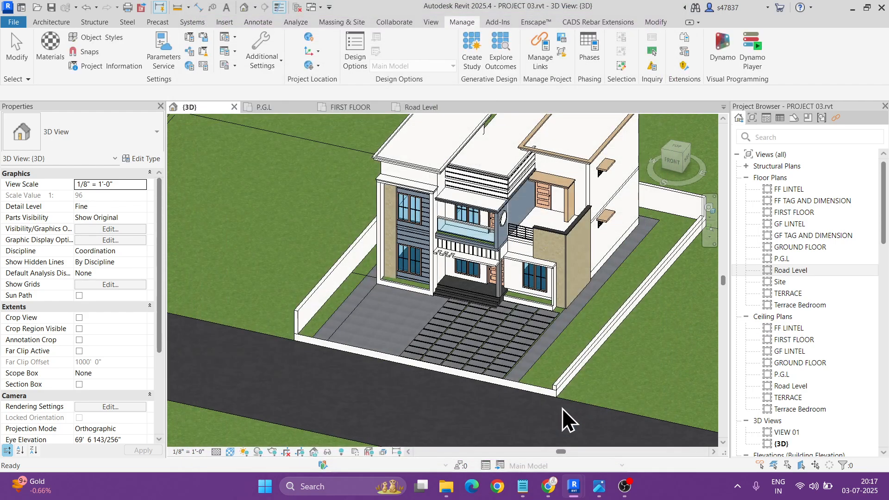
- Switch to Enscape and examine the grass height over the front paving up close
mouse_move(582, 490)
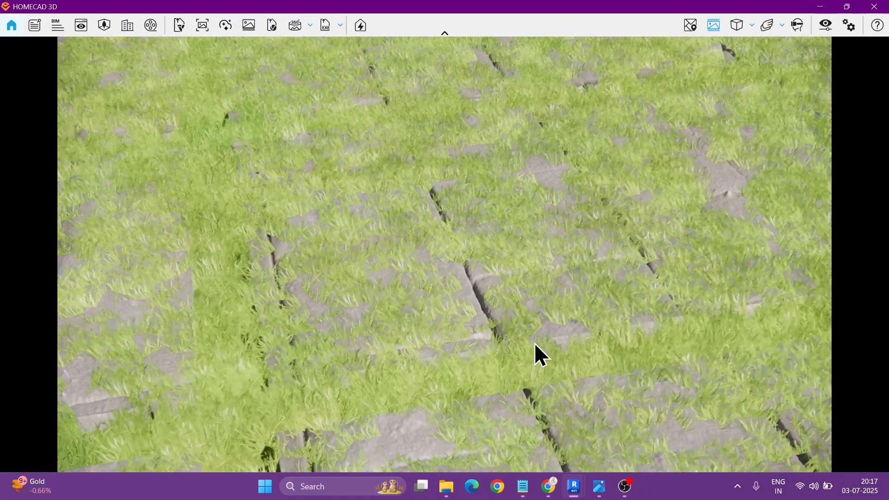
left_click_drag(534, 343, 375, 336)
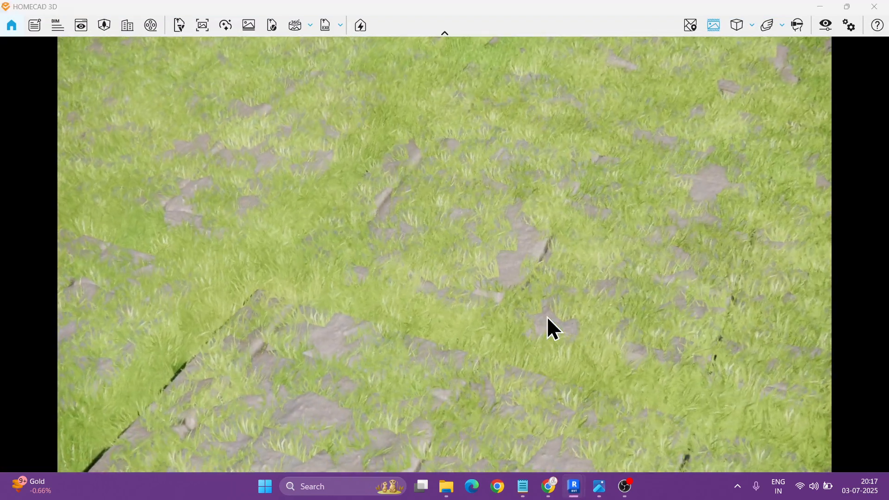
scroll(512, 335, "up", 3)
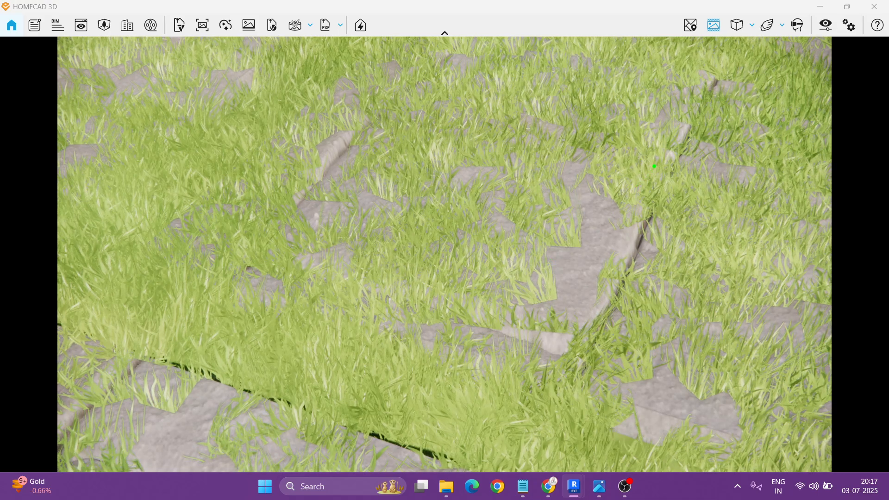
key("Escape")
scroll(441, 239, "down", 3)
key("ctrl+2")
key("w")
left_click_drag(308, 281, 605, 286)
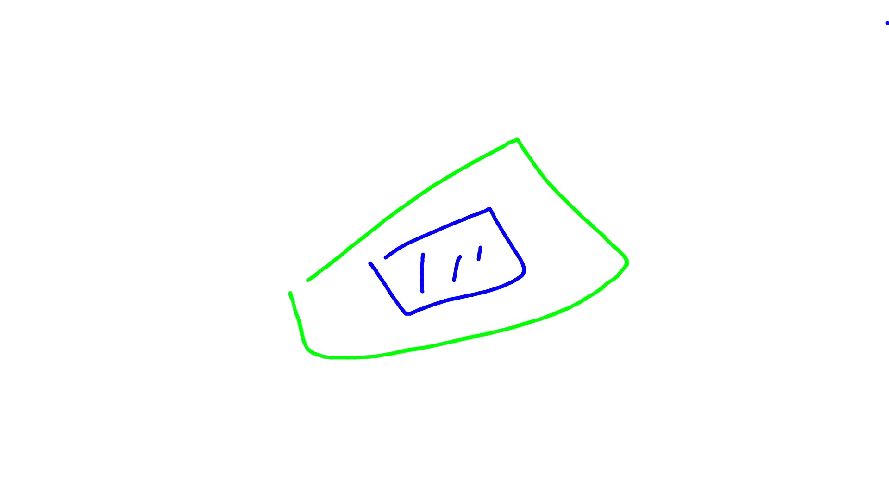
key("Escape")
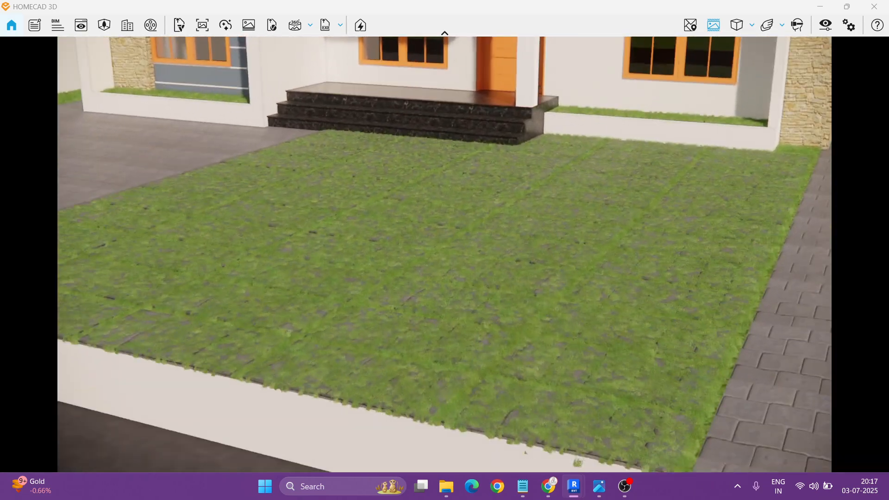
- Examine the grass coverage over the front paving blocks, and switch back to the paving in the Revit 3D view
left_click_drag(334, 335, 373, 341)
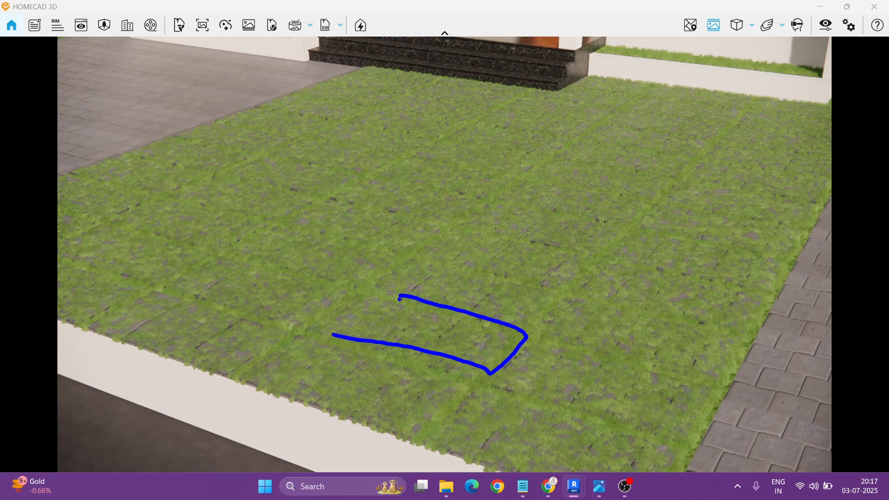
key("Escape")
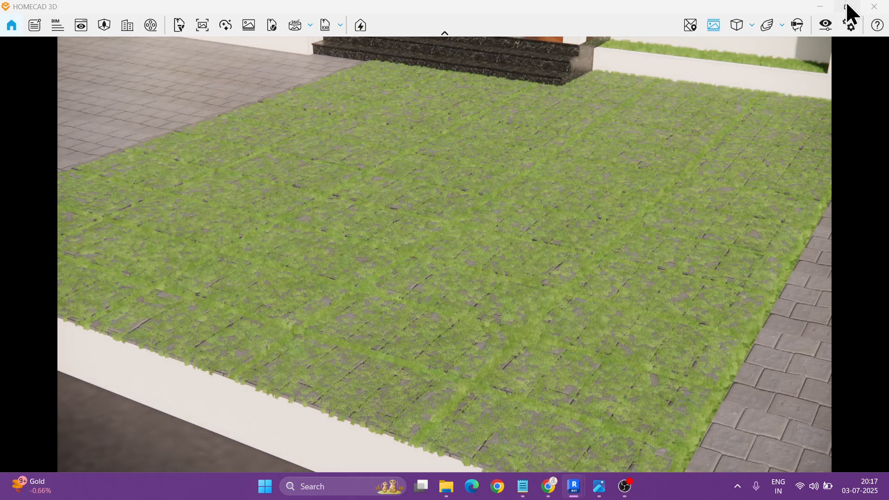
left_click(820, 7)
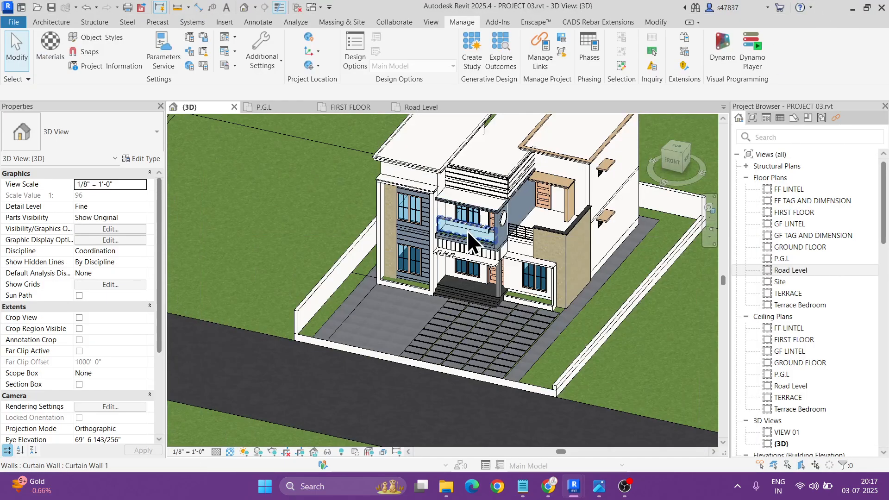
scroll(471, 367, "up", 6)
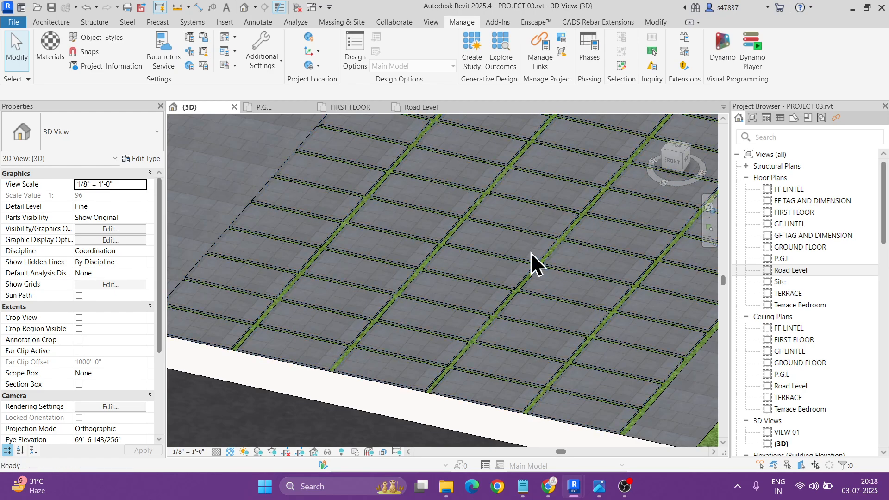
- Repaint the grass floor face in the joints between the front paving blocks with the grey paving material
key("p")
key("t")
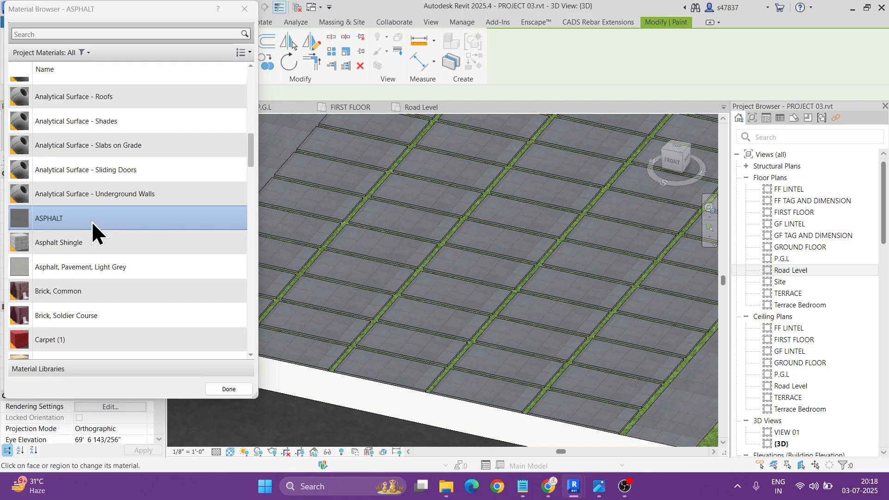
scroll(427, 284, "up", 6)
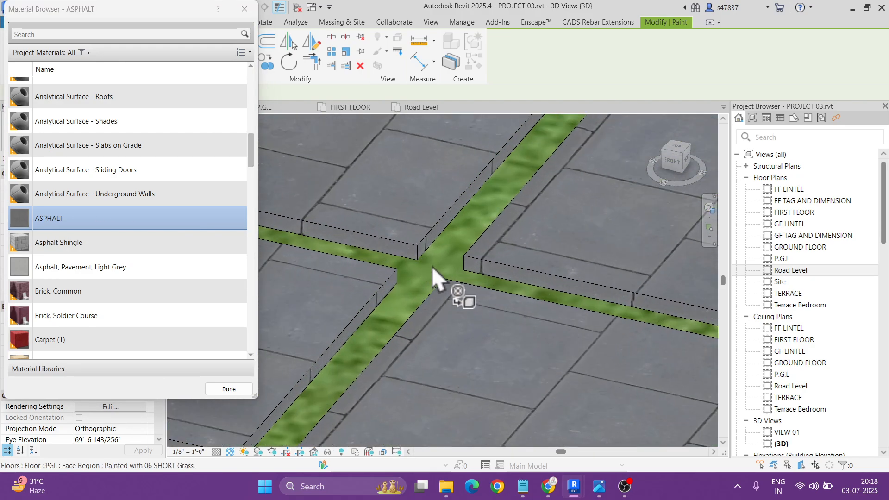
left_click(437, 272)
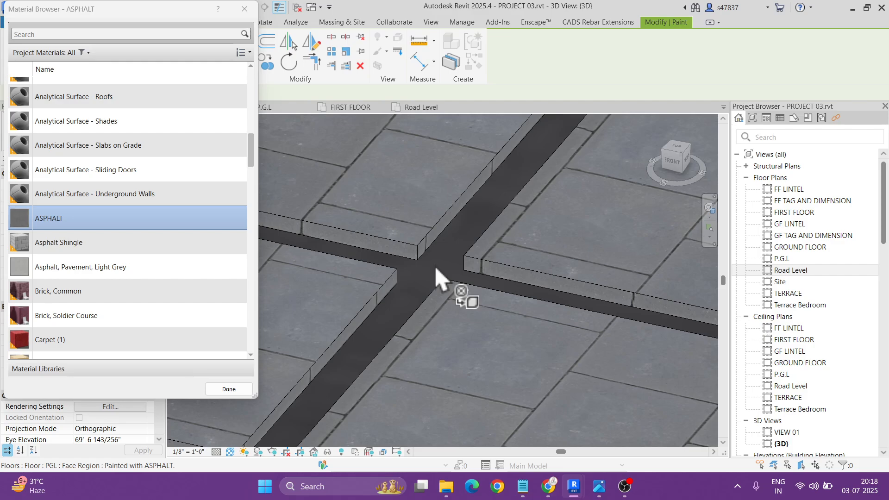
scroll(71, 182, "up", 8)
left_click(53, 235)
left_click(440, 266)
key("Escape")
scroll(425, 290, "down", 4)
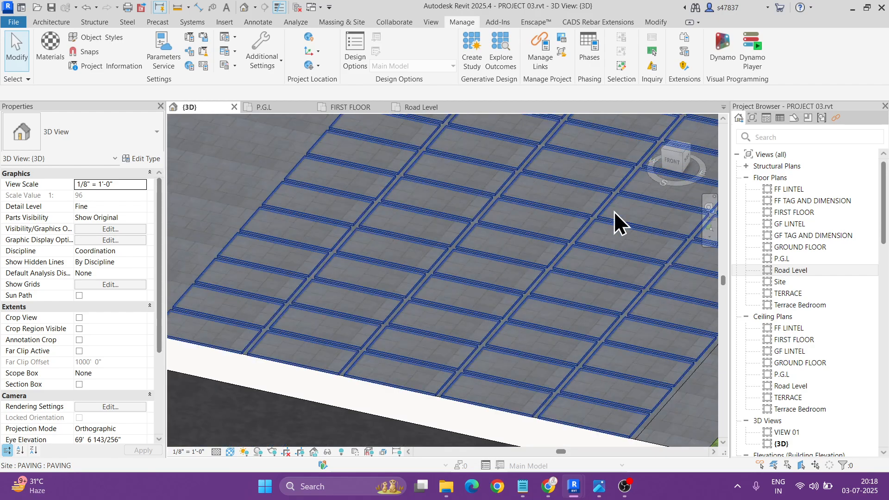
- Orient the 3D view to the top and start an in-place model named GRAS in the Site category
left_click(676, 148)
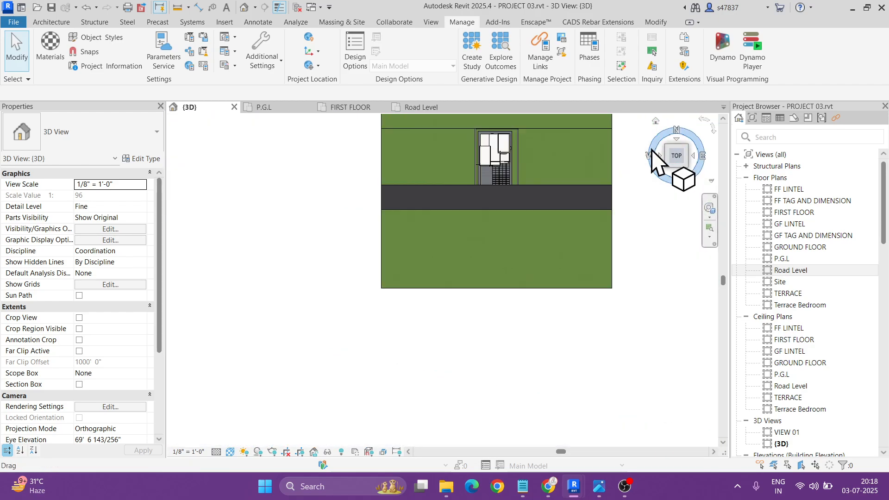
scroll(464, 291, "up", 5)
scroll(424, 290, "up", 5)
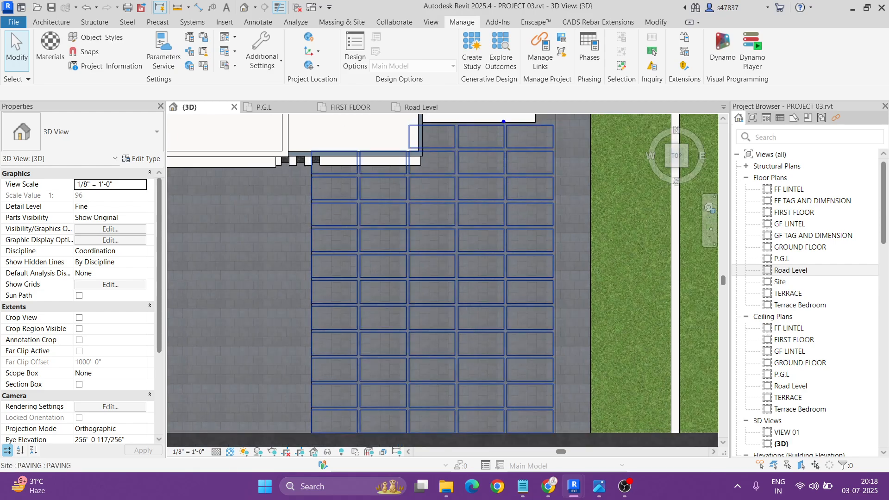
left_click(64, 24)
left_click(149, 111)
scroll(385, 232, "down", 4)
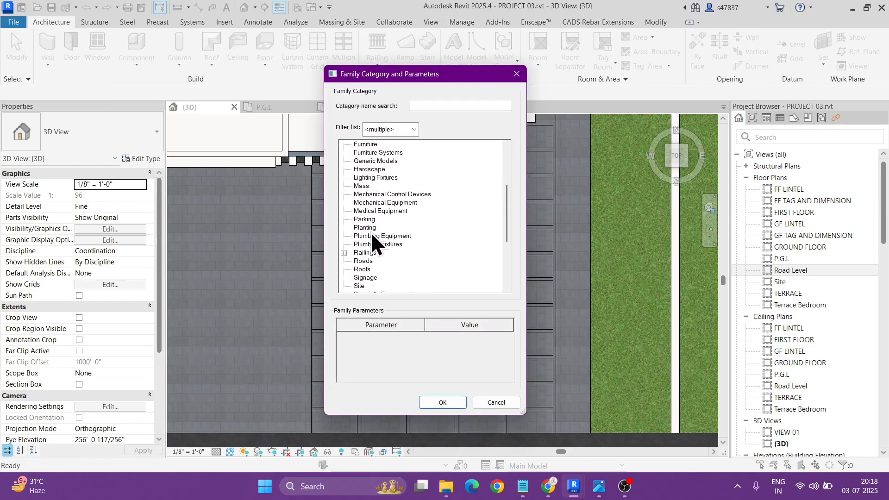
scroll(370, 236, "down", 1)
left_click(362, 261)
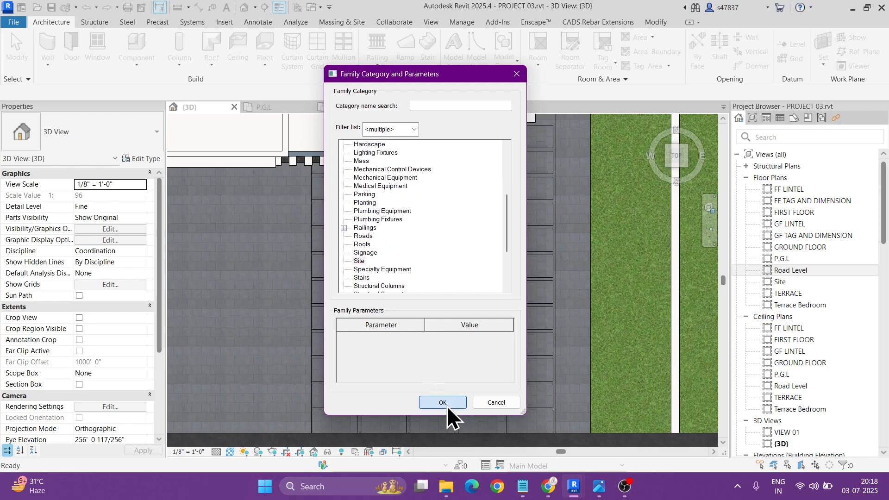
left_click(444, 403)
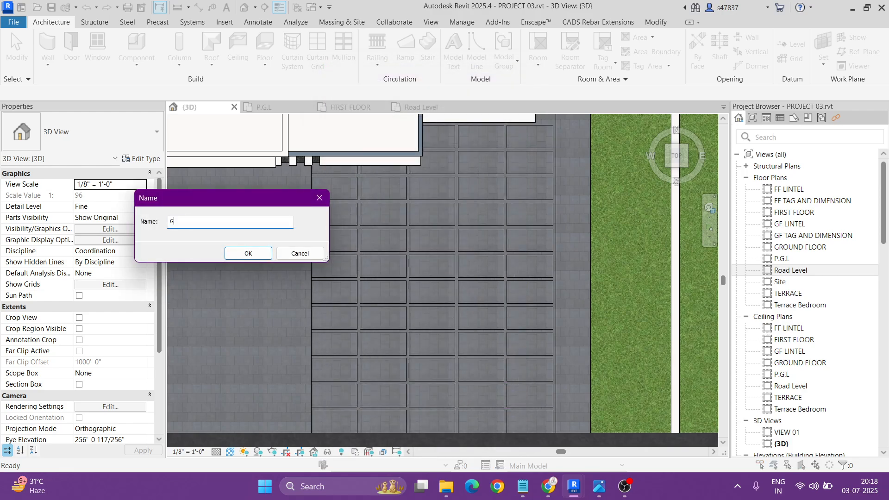
type("GRAS")
key("Return")
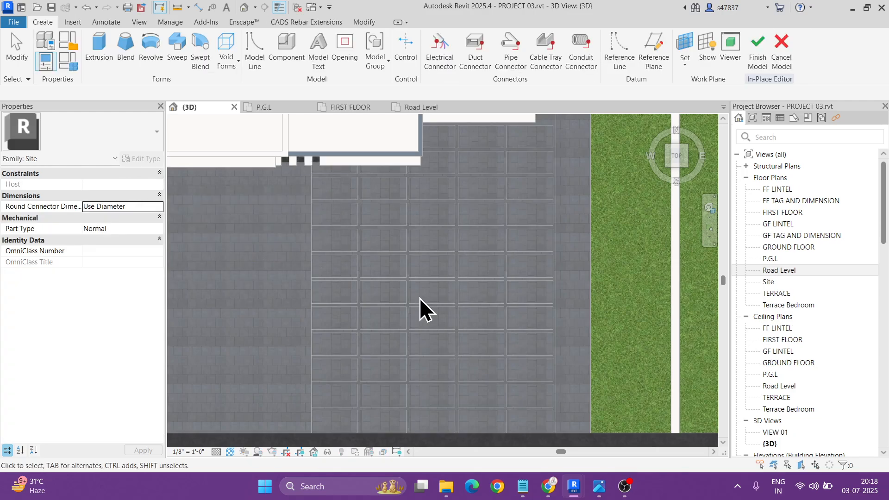
- Start an extrusion and sketch its boundary down the east side of the front paving, turning in at the last block's corner
left_click(95, 39)
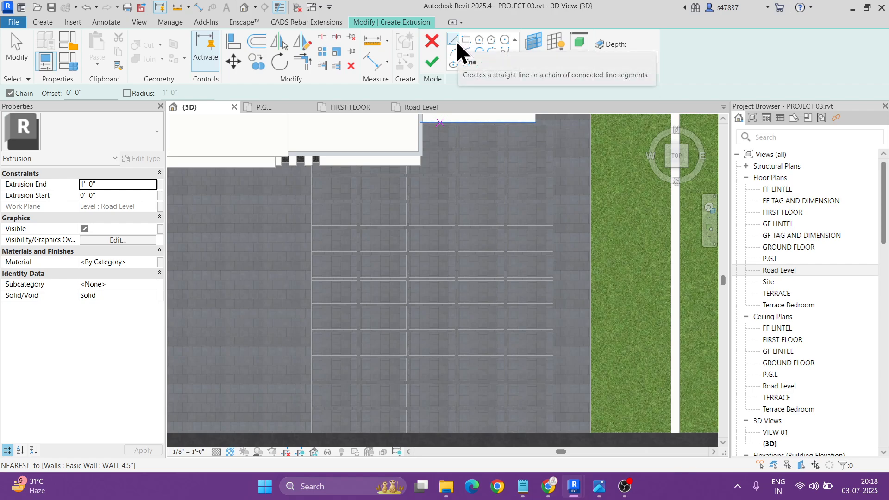
middle_click_drag(571, 202, 589, 147)
scroll(543, 172, "up", 5)
left_click(570, 186)
scroll(576, 272, "down", 5)
scroll(580, 291, "down", 1)
scroll(575, 321, "up", 5)
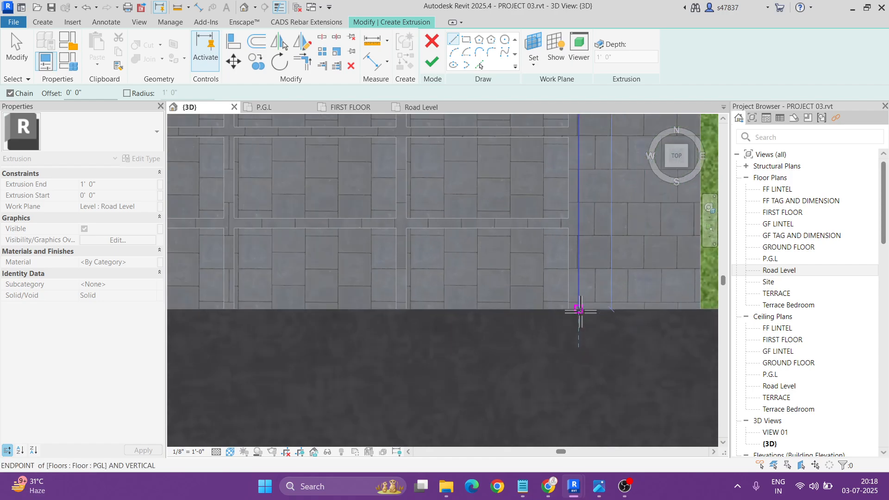
scroll(581, 311, "up", 3)
left_click(577, 308)
left_click(560, 308)
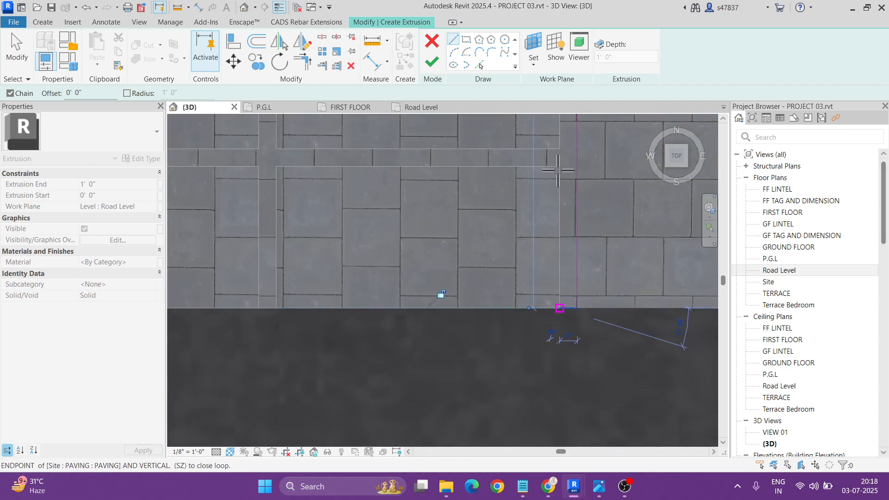
- Sketch the boundary around the first front-row paving blocks from the east, dipping into the joints between them
left_click(504, 168)
left_click(276, 308)
left_click(258, 167)
middle_click_drag(301, 190, 590, 191)
left_click(263, 167)
left_click(263, 309)
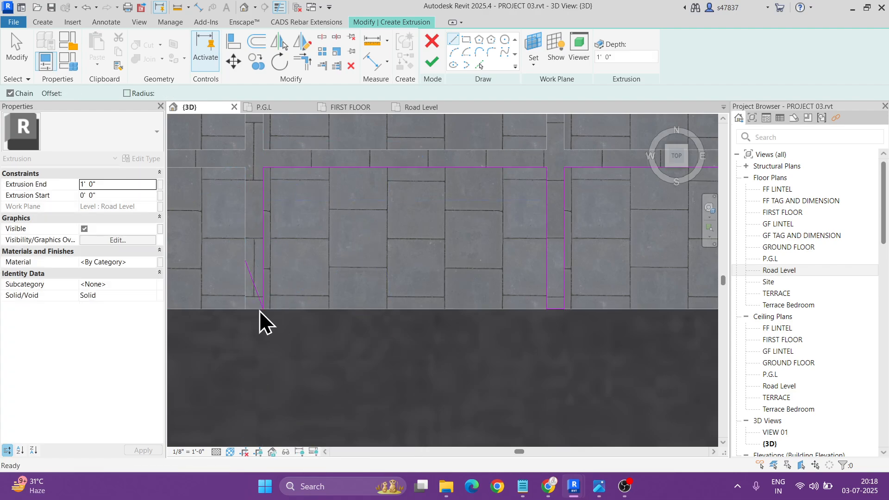
left_click(247, 167)
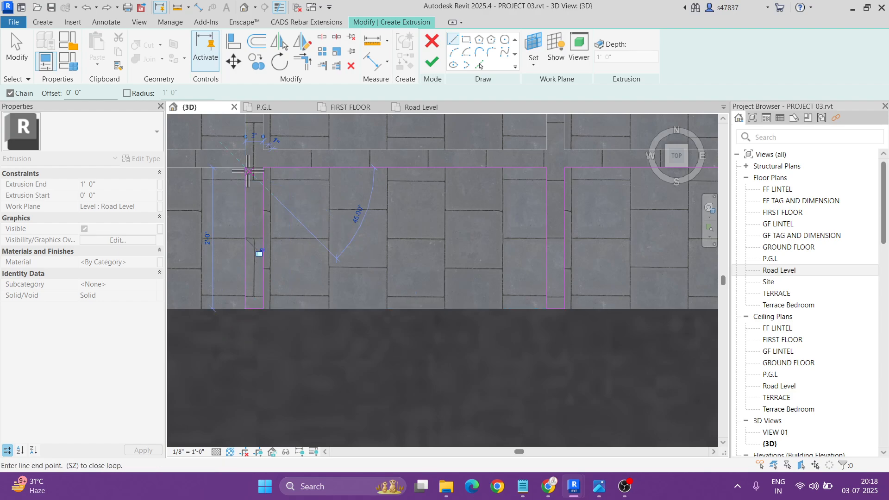
- Continue the boundary around the remaining front-row blocks and their joints to the paving's west edge
middle_click_drag(249, 167, 606, 180)
left_click(322, 180)
left_click(319, 322)
left_click(302, 180)
middle_click_drag(315, 201, 640, 200)
left_click(342, 319)
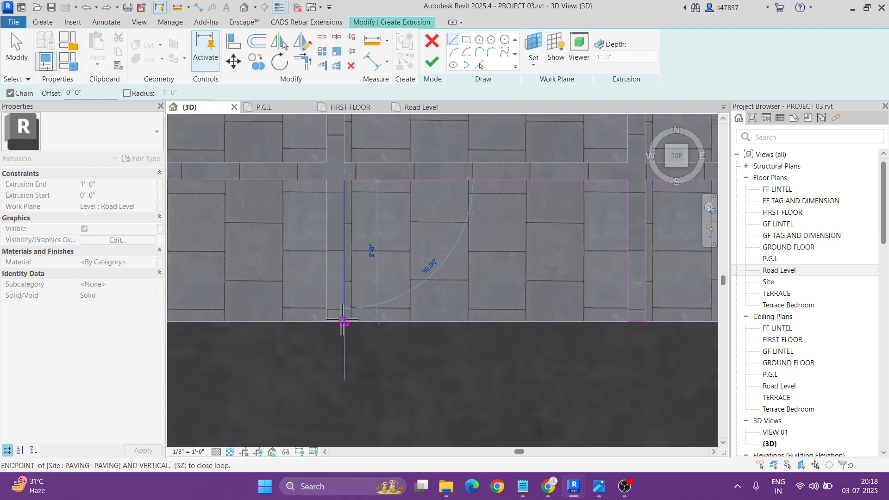
left_click(328, 181)
middle_click_drag(363, 202, 640, 211)
left_click(320, 189)
- Set the 3D view to Hidden Line display and sketch the boundary up the paving's west side towards the house
scroll(320, 189, "down", 4)
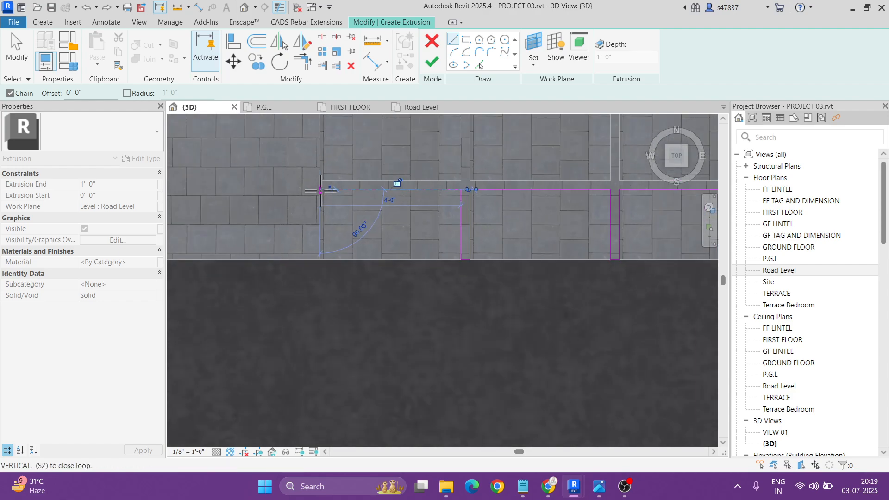
left_click(233, 450)
left_click(254, 393)
scroll(304, 347, "down", 2)
middle_click_drag(331, 255, 340, 354)
scroll(339, 355, "up", 1)
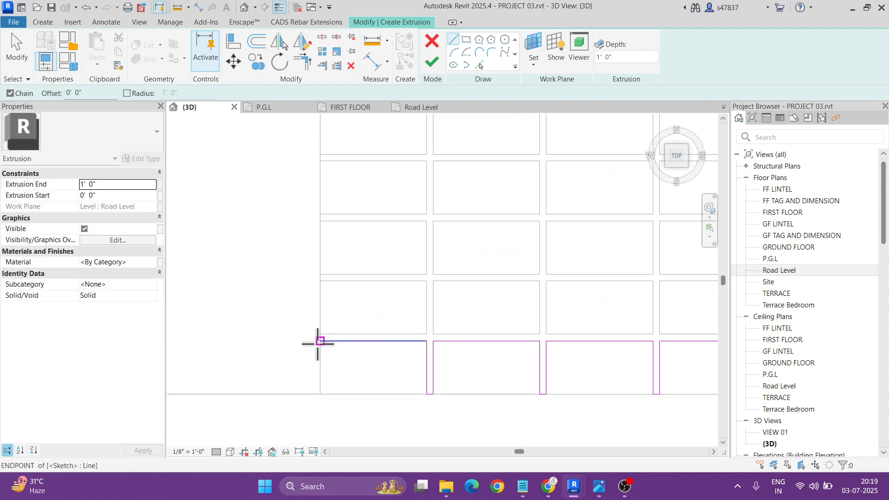
scroll(319, 342, "up", 2)
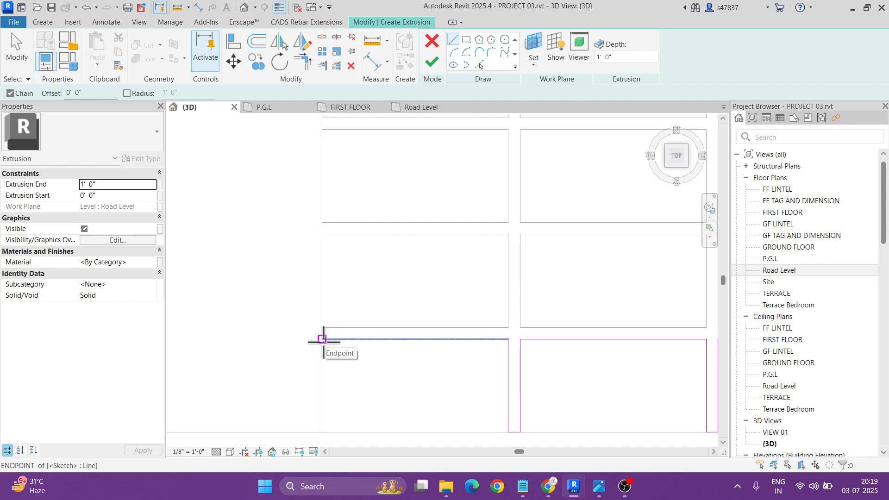
left_click(323, 339)
scroll(306, 337, "down", 3)
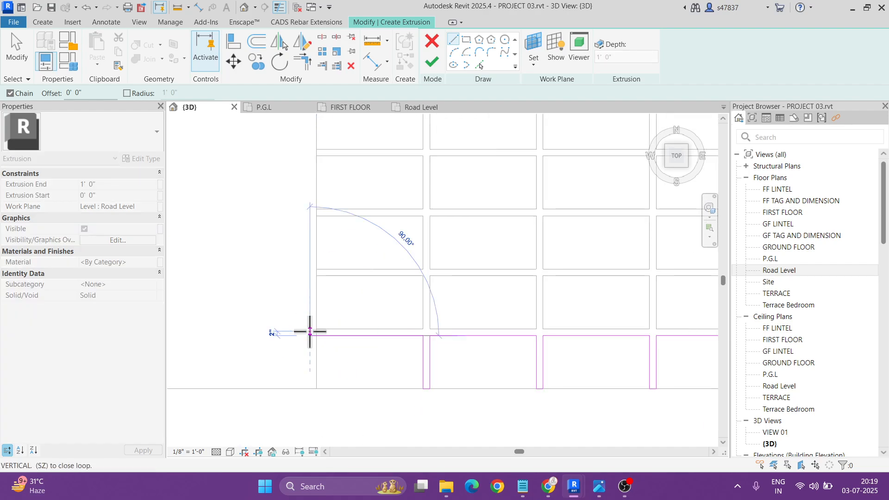
mouse_move(339, 358)
middle_mouse_down()
mouse_move(349, 456)
mouse_move(348, 334)
middle_mouse_up()
scroll(347, 333, "up", 3)
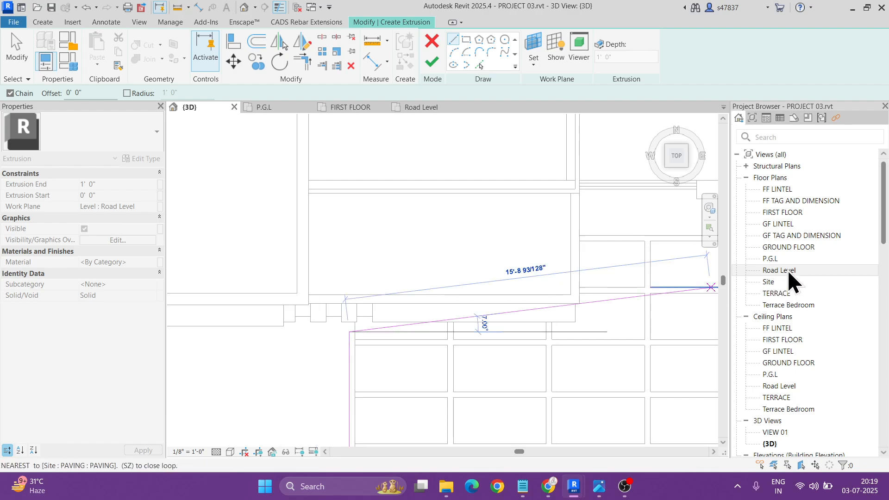
- Open the P.G.L floor plan and set its display to Wireframe for continuing the extrusion sketch
double_click(779, 260)
scroll(408, 281, "down", 3)
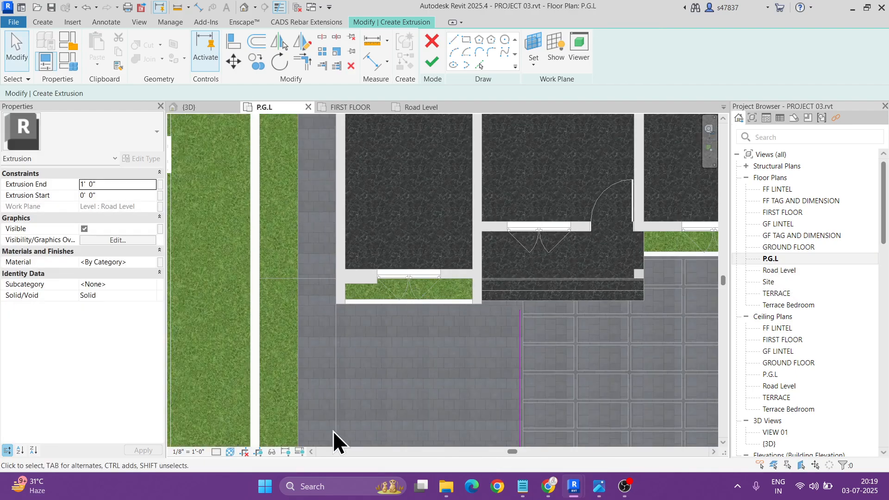
left_click(230, 452)
left_click(249, 394)
scroll(568, 300, "up", 4)
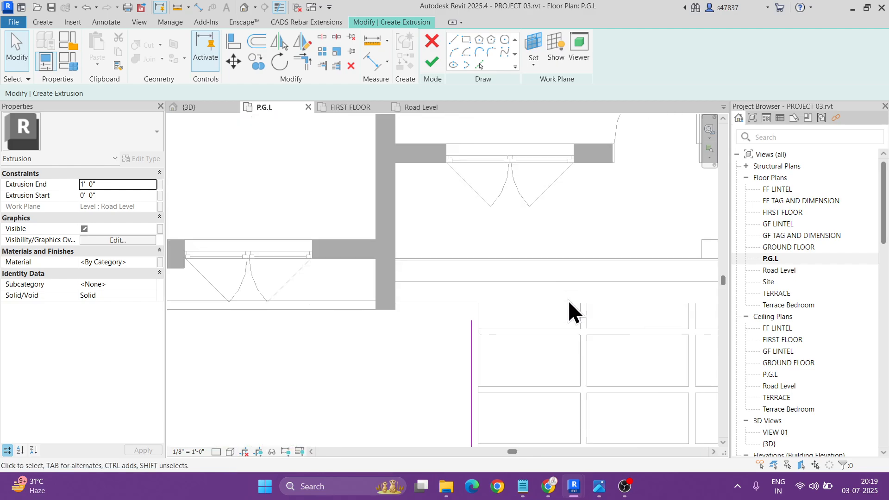
left_click(454, 40)
scroll(477, 297, "up", 2)
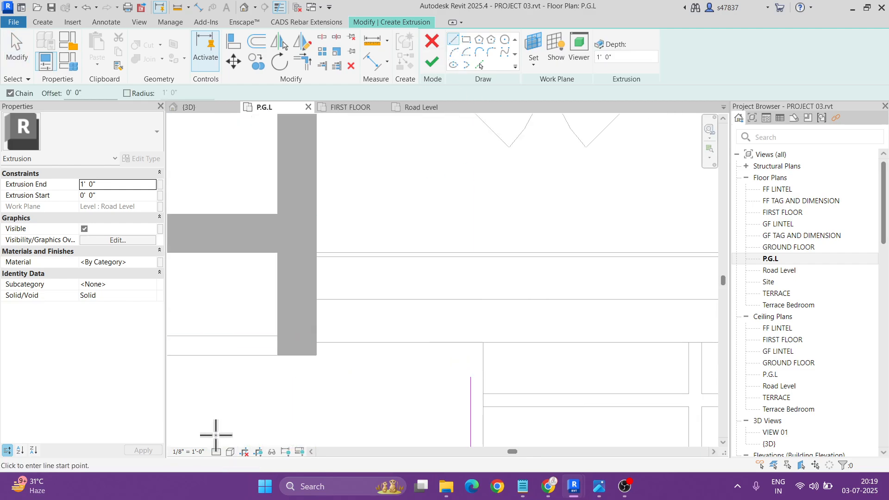
left_click(230, 452)
left_click(252, 382)
- Continue the boundary from the west line along the front edge of the entrance steps to their east corner
left_click(474, 379)
scroll(468, 342, "up", 4)
scroll(455, 329, "down", 4)
middle_click_drag(548, 328, 339, 313)
scroll(594, 314, "up", 2)
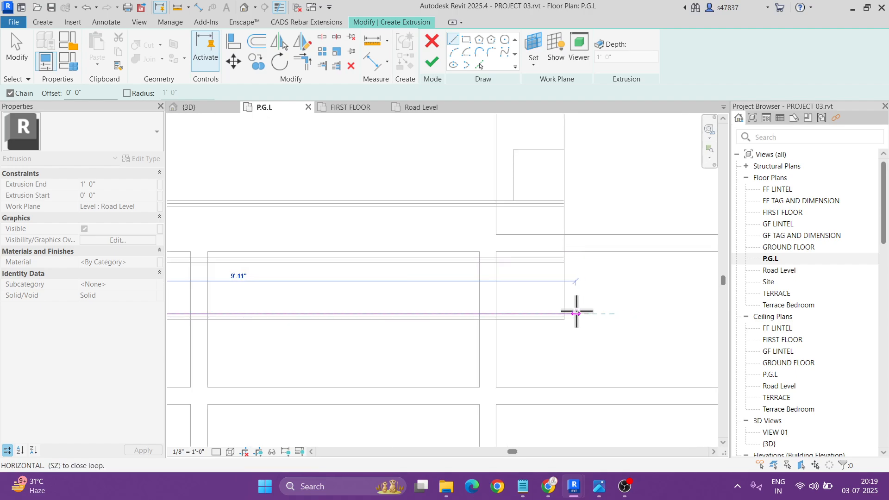
left_click(565, 313)
- Sketch the boundary up beside the steps, 10'-0" along the blocks' top edge, and up and across to the house's outer wall corner
scroll(565, 294, "down", 2)
middle_click_drag(572, 270, 346, 387)
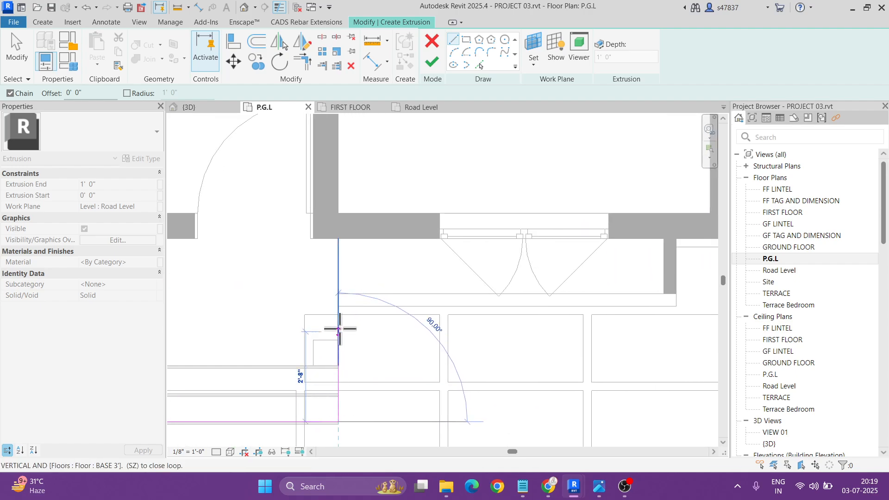
left_click(339, 315)
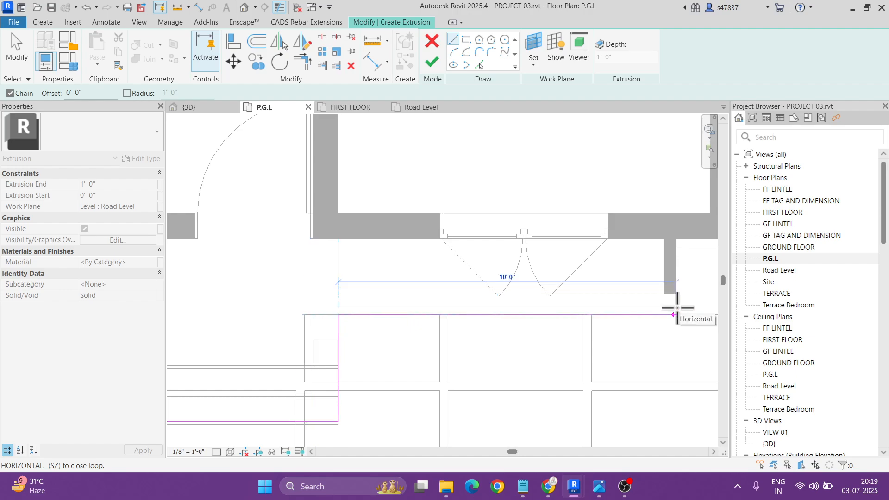
left_click(676, 314)
left_click(676, 239)
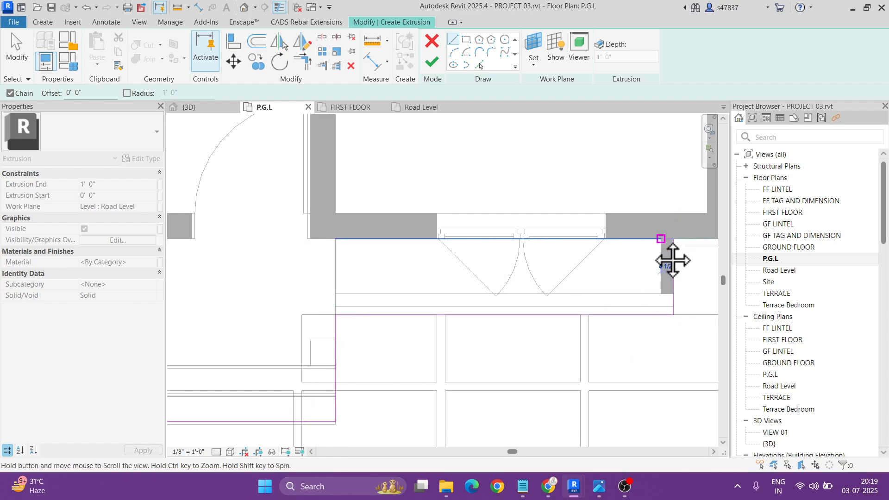
middle_click_drag(680, 258, 461, 239)
left_click(517, 218)
key("Escape")
key("Escape")
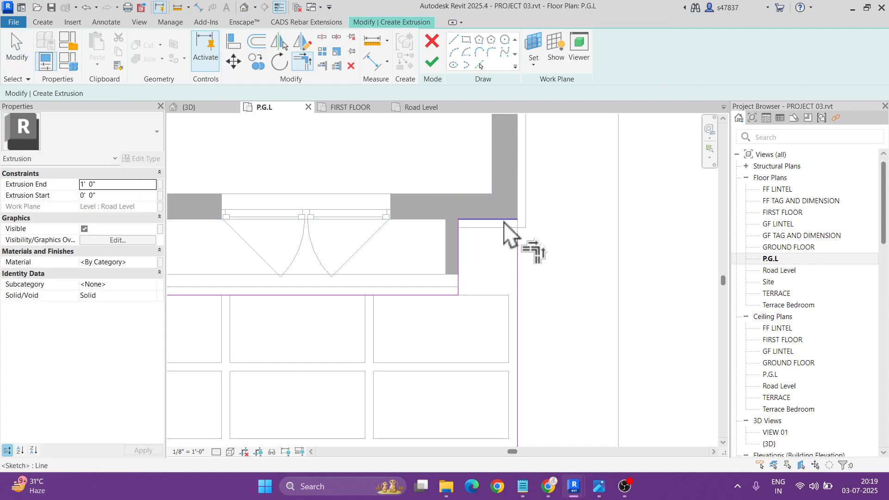
- Trim the sketch lines into clean corners where the boundary meets the house, closing the outer loop
scroll(499, 216, "up", 3)
left_click_drag(499, 216, 506, 232)
left_click_drag(343, 366, 343, 336)
scroll(345, 349, "down", 3)
scroll(421, 352, "down", 2)
mouse_move(422, 399)
middle_mouse_down()
mouse_move(425, 371)
mouse_move(610, 268)
middle_mouse_up()
scroll(439, 285, "up", 2)
scroll(437, 288, "up", 2)
scroll(521, 271, "down", 5)
middle_click_drag(580, 324, 528, 294)
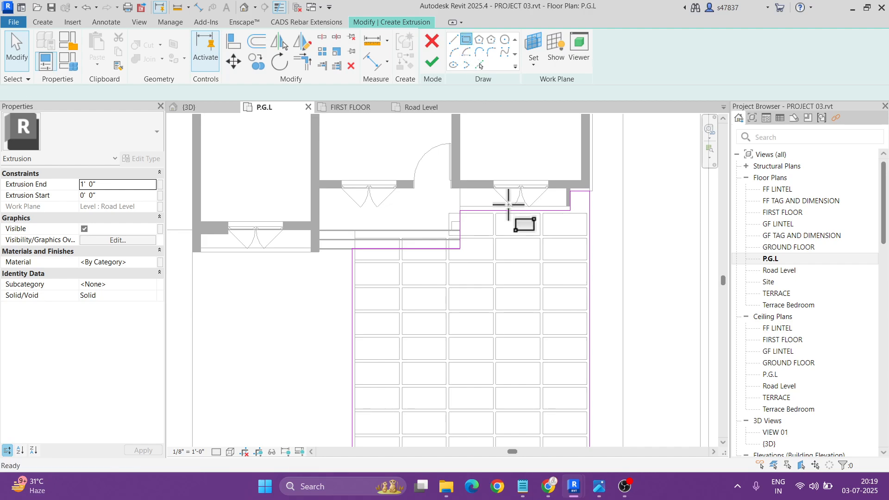
- Trace a 4'-0" by 2'-0" rectangle over each of the five blocks in the second paving row from the front
scroll(558, 359, "up", 6)
left_click(458, 373)
left_click(613, 295)
left_click(447, 373)
left_click(291, 295)
middle_click_drag(290, 298, 629, 295)
left_click(621, 293)
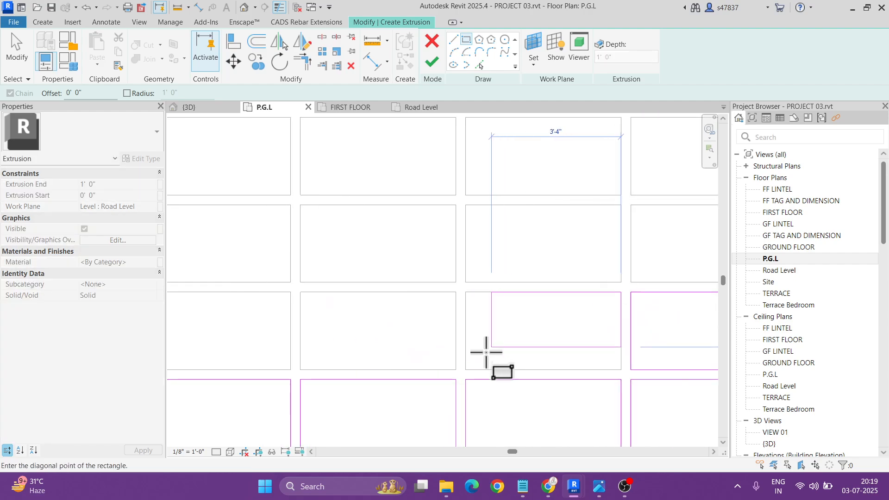
left_click(467, 368)
left_click(456, 369)
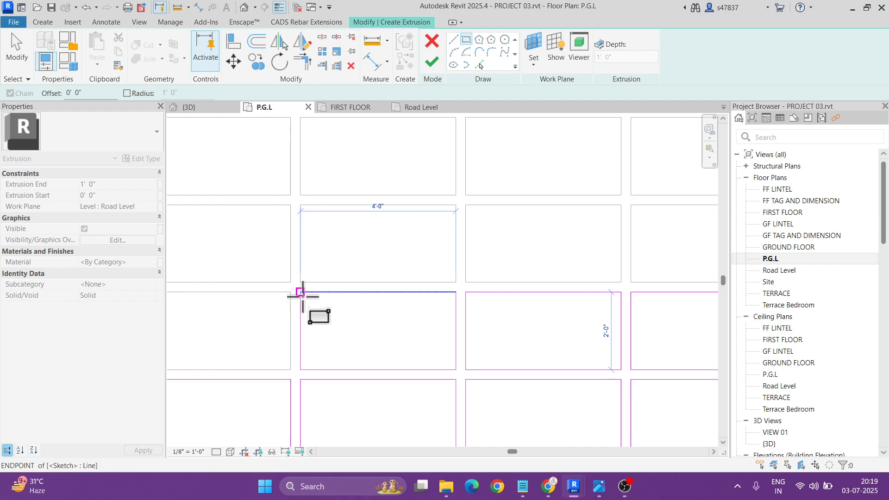
left_click(300, 292)
middle_click_drag(303, 297, 566, 286)
scroll(566, 286, "up", 1)
left_click(551, 280)
left_click(373, 369)
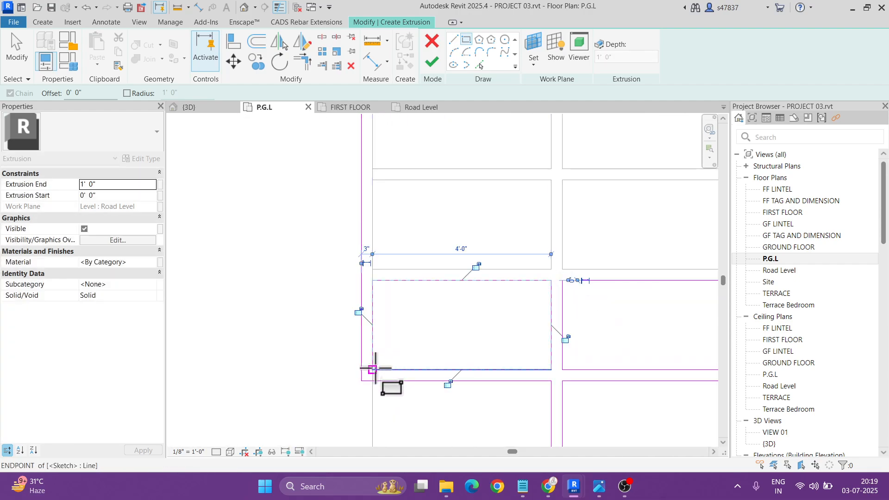
scroll(235, 339, "down", 2)
key("Escape")
- Copy the row of five rectangles repeatedly towards the house at 2'-3" spacing, starting from a block corner, onto the following paving rows
scroll(238, 334, "down", 1)
middle_click_drag(240, 329, 296, 350)
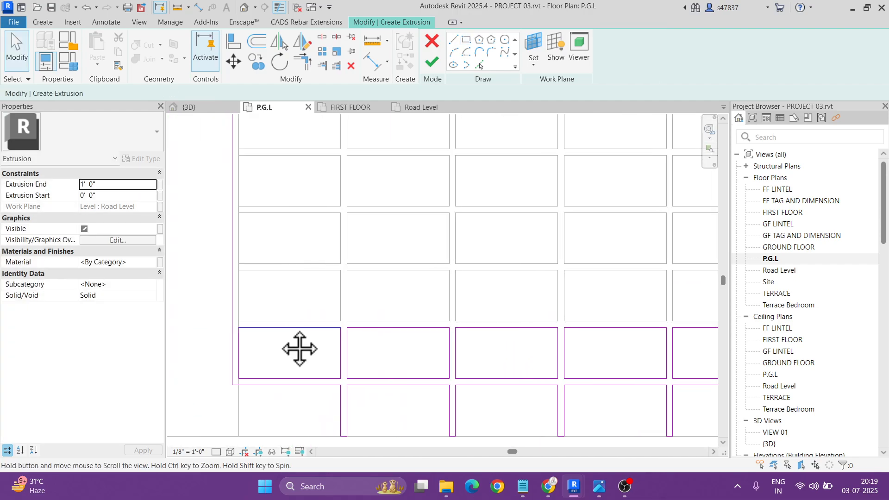
scroll(216, 315, "down", 1)
mouse_move(199, 303)
left_mouse_down()
mouse_move(566, 340)
mouse_move(649, 362)
left_mouse_up()
left_click(257, 61)
scroll(324, 371, "up", 3)
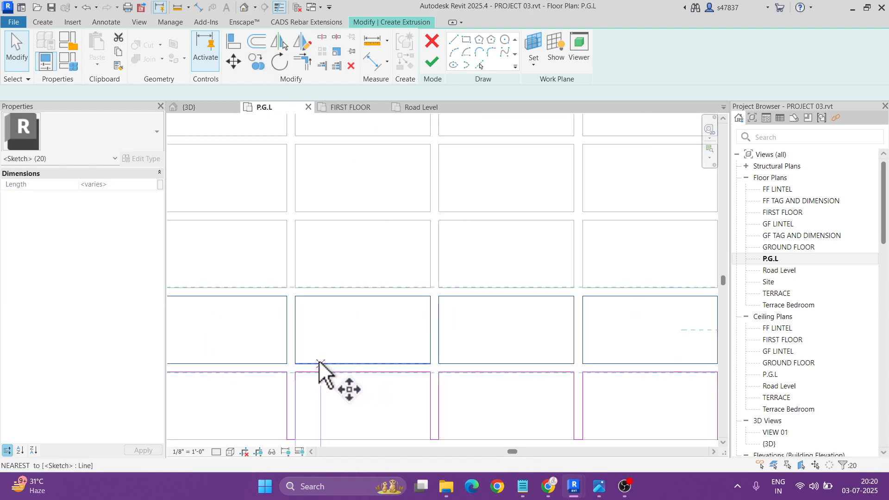
left_click(294, 363)
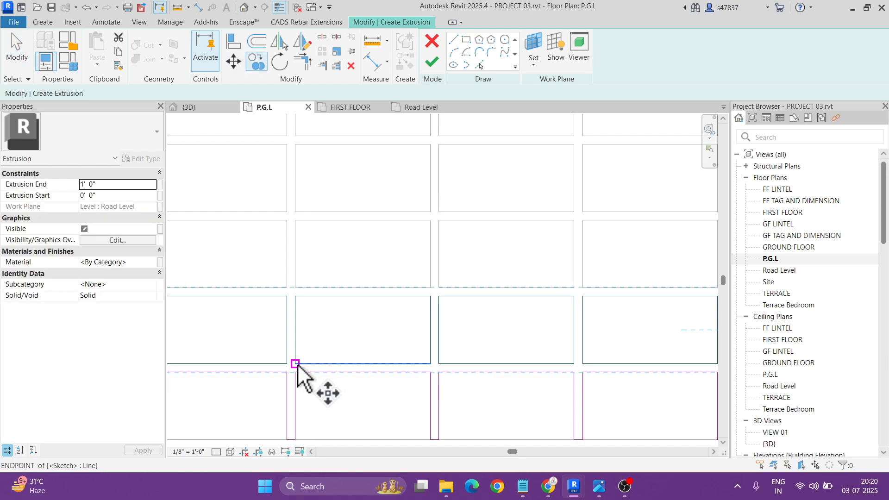
left_click(295, 288)
left_click(295, 212)
middle_click_drag(296, 210, 294, 382)
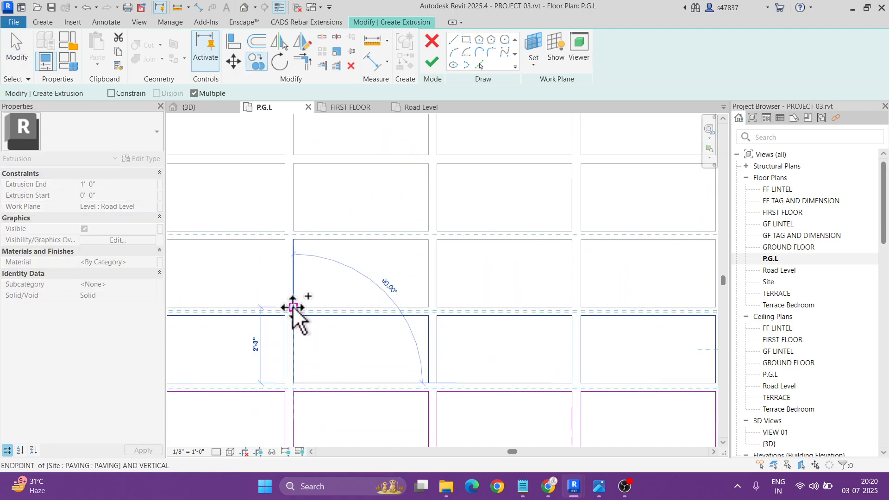
middle_click_drag(315, 245, 309, 267)
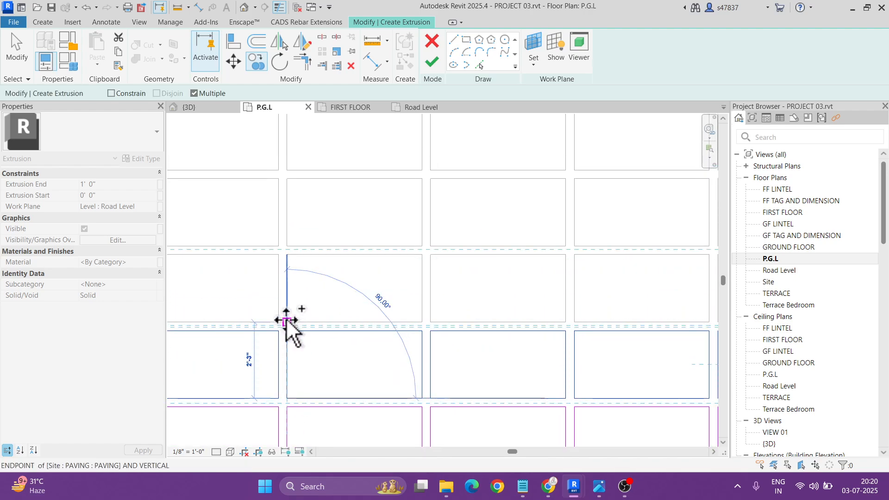
left_click(287, 320)
left_click(291, 247)
- Continue the multiple copy up to the paving row that overlaps the front entrance steps, ending the copying there
middle_click_drag(292, 234, 294, 396)
left_click(288, 330)
left_click(288, 255)
left_click(289, 179)
scroll(296, 240, "up", 1)
middle_click_drag(296, 240, 234, 387)
scroll(234, 387, "down", 2)
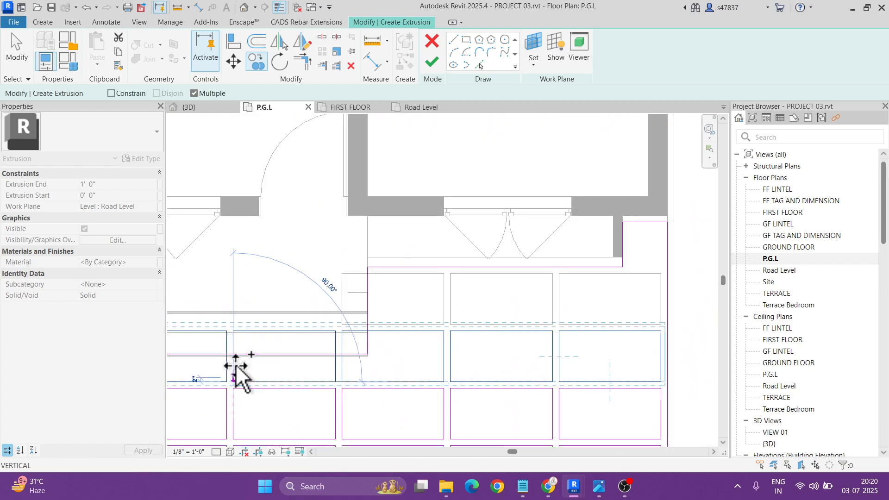
scroll(238, 324, "up", 2)
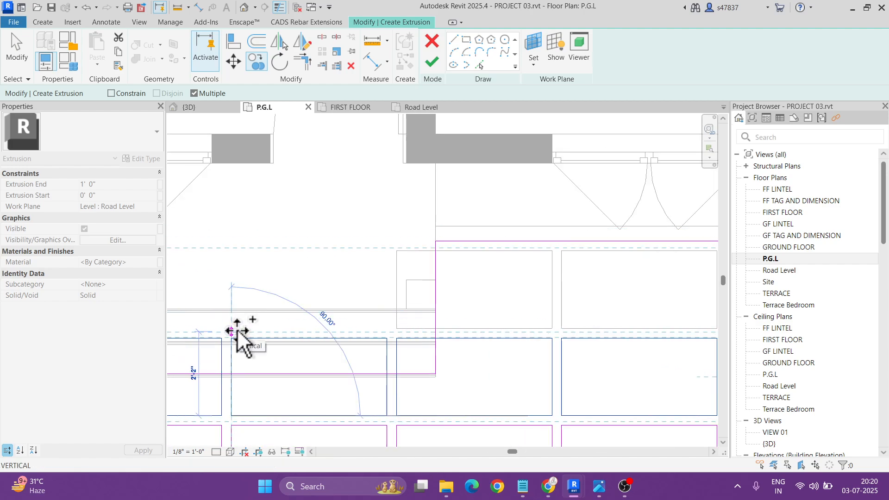
key("Escape")
scroll(489, 338, "down", 3)
middle_click_drag(493, 343, 340, 306)
key("Escape")
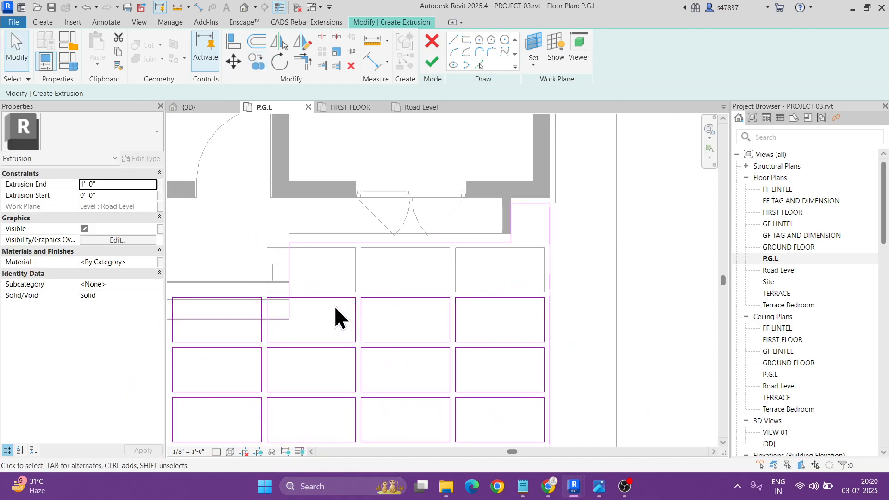
- Copy the three easternmost rectangles of the uppermost sketched row up onto the last blocks beside the entrance steps
scroll(264, 283, "up", 2)
left_click_drag(257, 278, 701, 366)
key("Escape")
mouse_move(259, 279)
left_mouse_down()
mouse_move(651, 377)
mouse_move(689, 358)
left_mouse_up()
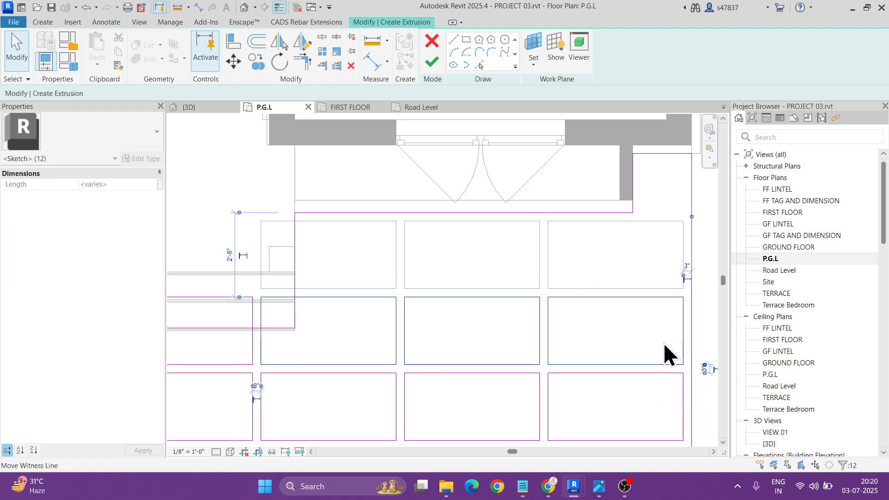
left_click(254, 61)
left_click(539, 364)
left_click(540, 289)
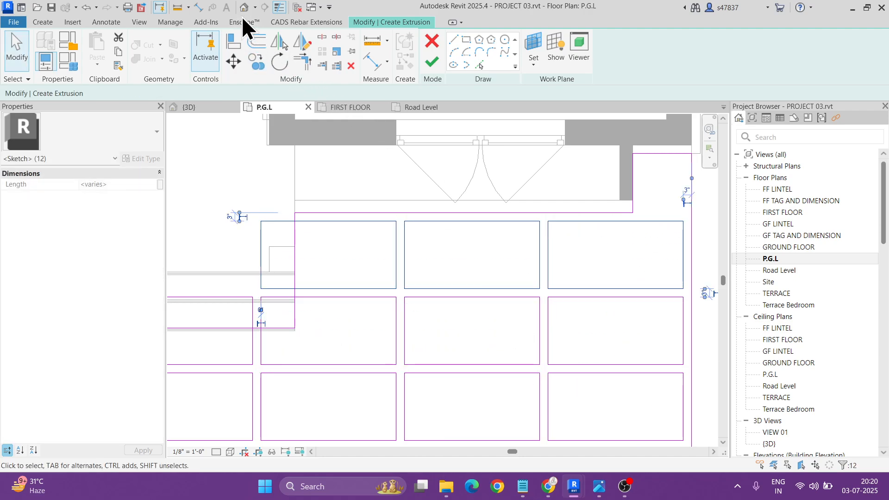
- Try to finish the extrusion sketch from the 3D view and examine the intersecting lines near the entrance steps
left_click(243, 9)
middle_click_drag(431, 192, 412, 282, "shift")
scroll(411, 283, "up", 2)
left_click(433, 63)
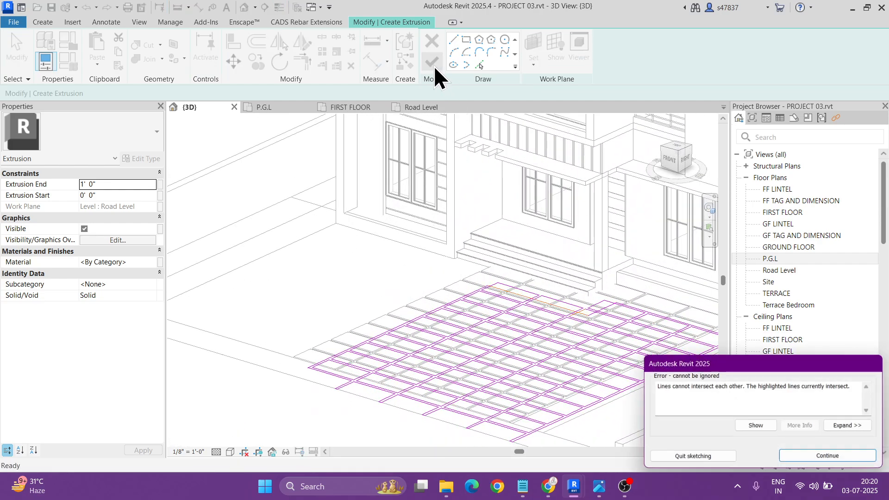
scroll(630, 305, "up", 8)
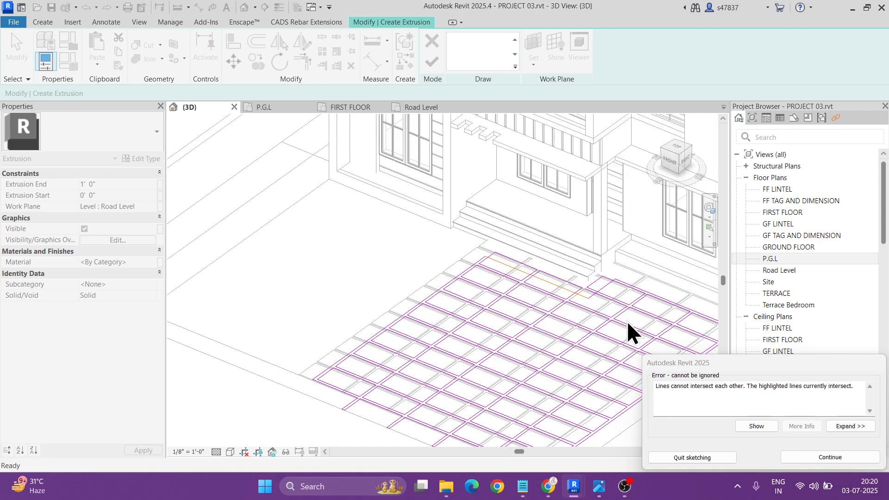
scroll(599, 373, "up", 2)
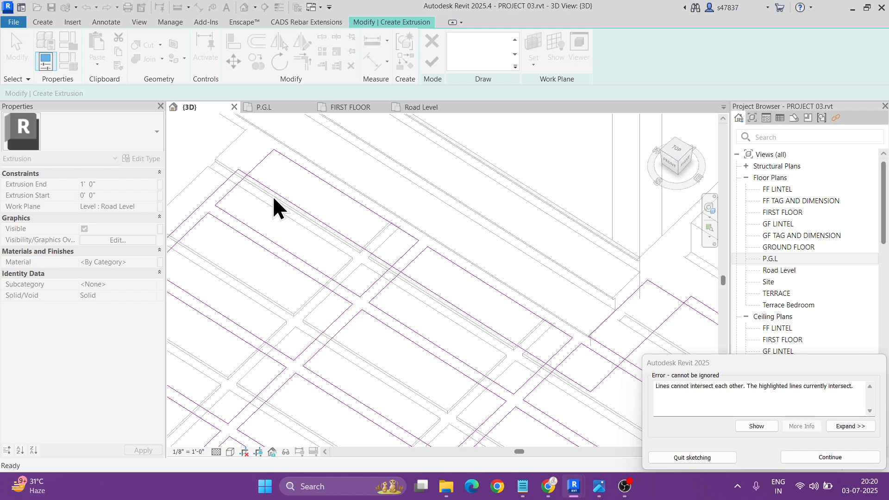
left_click(806, 460)
- Reopen the P.G.L plan, split the boundary along the steps' front edge, and trim it to the sides of the two westernmost blocks
double_click(777, 259)
scroll(345, 288, "up", 3)
left_click(374, 286)
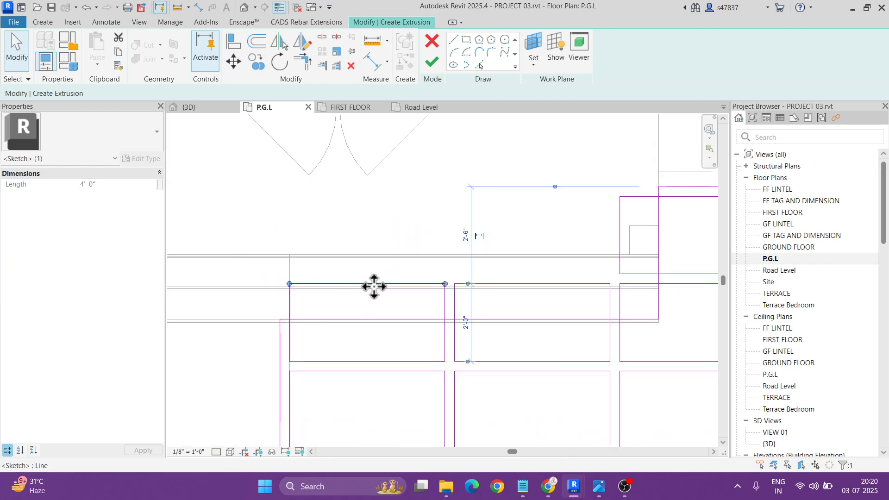
left_click(374, 302)
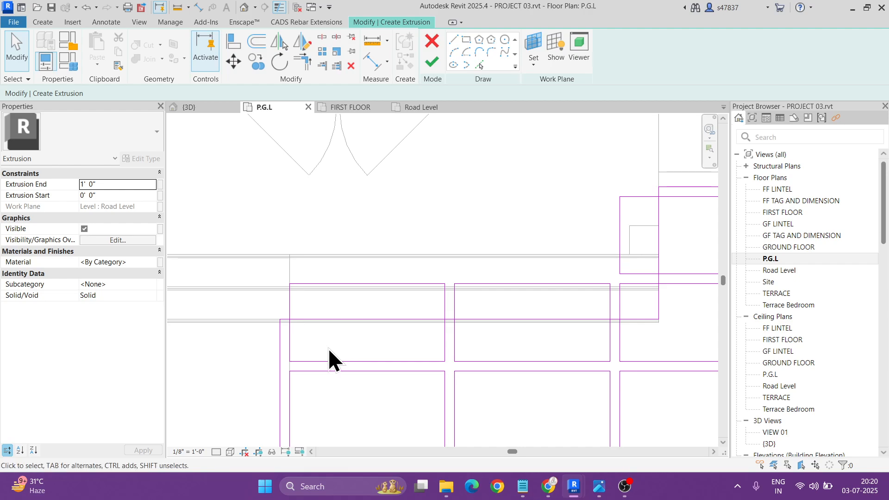
mouse_move(441, 357)
middle_mouse_down()
mouse_move(403, 371)
mouse_move(386, 357)
middle_mouse_up()
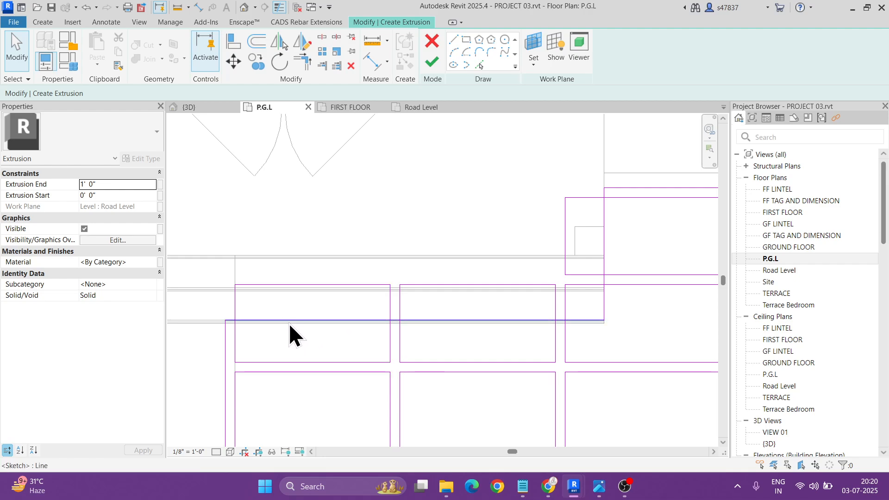
key("s")
key("l")
left_click(310, 320)
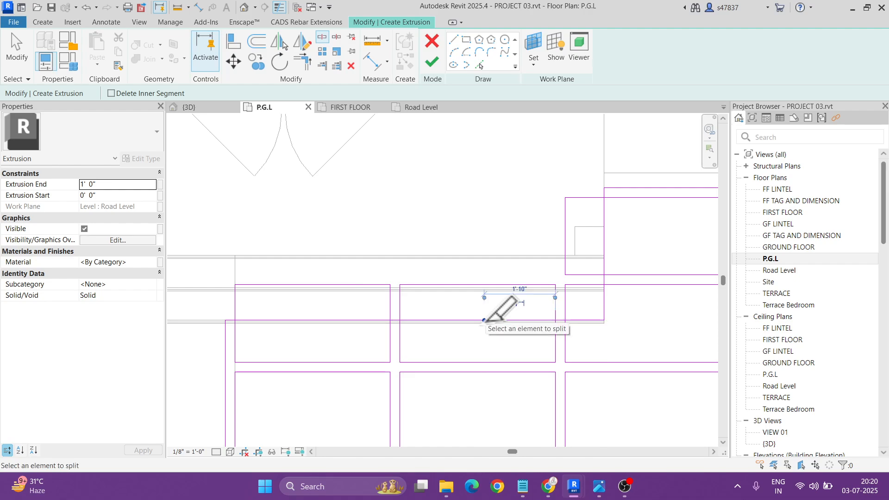
scroll(238, 335, "up", 3)
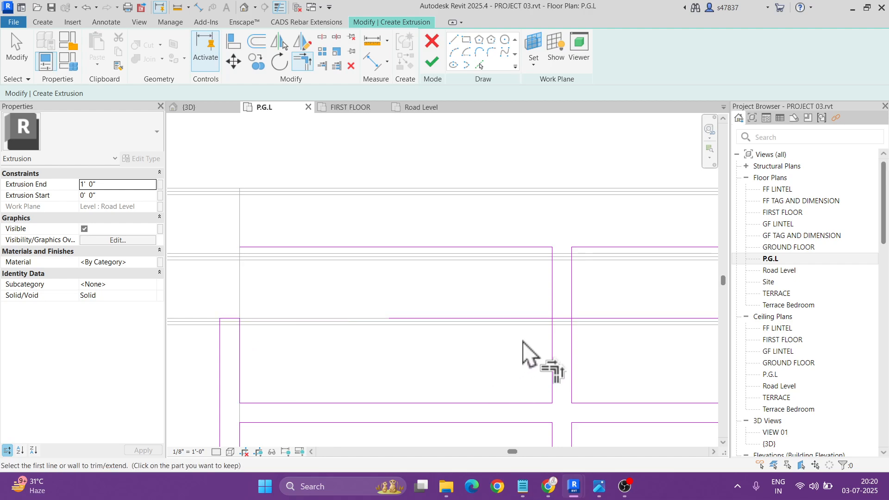
left_click(573, 337)
middle_click_drag(589, 342, 248, 312)
scroll(547, 302, "down", 2)
- Turn off Thin Lines and delete the leftover top edges of the two block outlines beneath the entrance steps
key("Escape")
middle_click_drag(272, 249, 338, 255)
key("t")
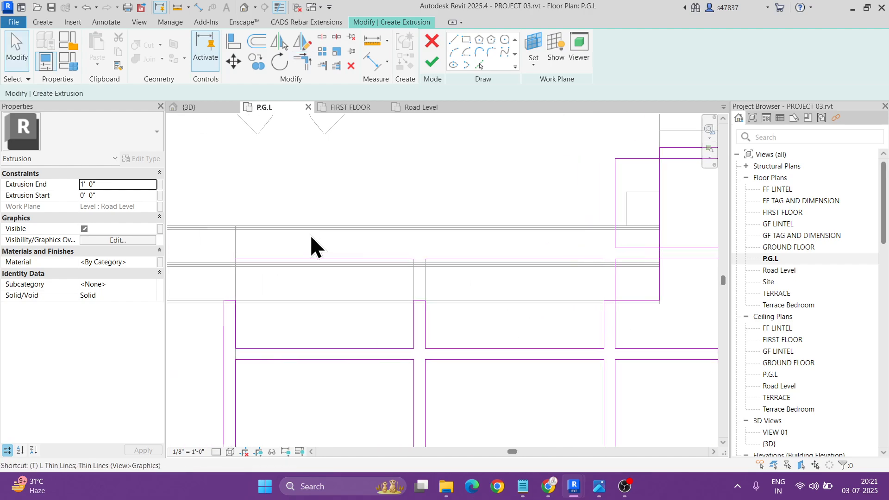
key("l")
left_click_drag(199, 238, 607, 272)
key("Escape")
mouse_move(608, 272)
middle_mouse_down()
mouse_move(591, 291)
mouse_move(500, 301)
middle_mouse_up()
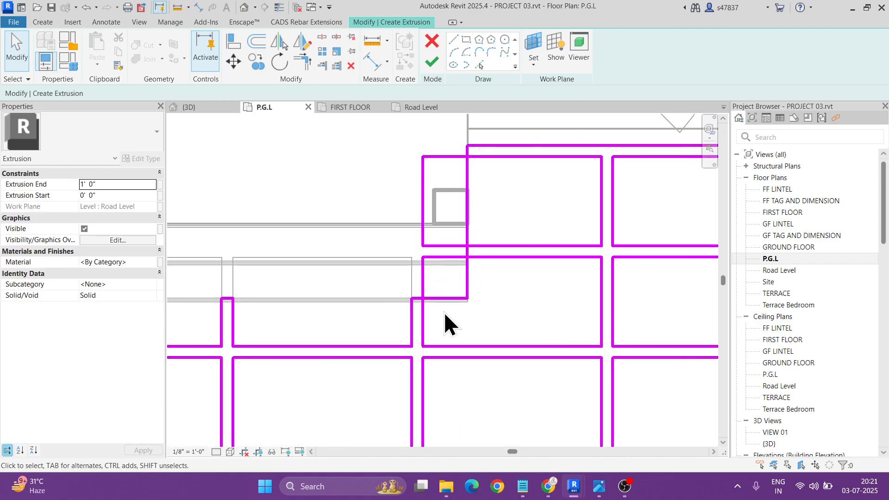
- Trim the boundary and the third block's outline into corners around the east corner of the entrance steps
scroll(444, 312, "up", 1)
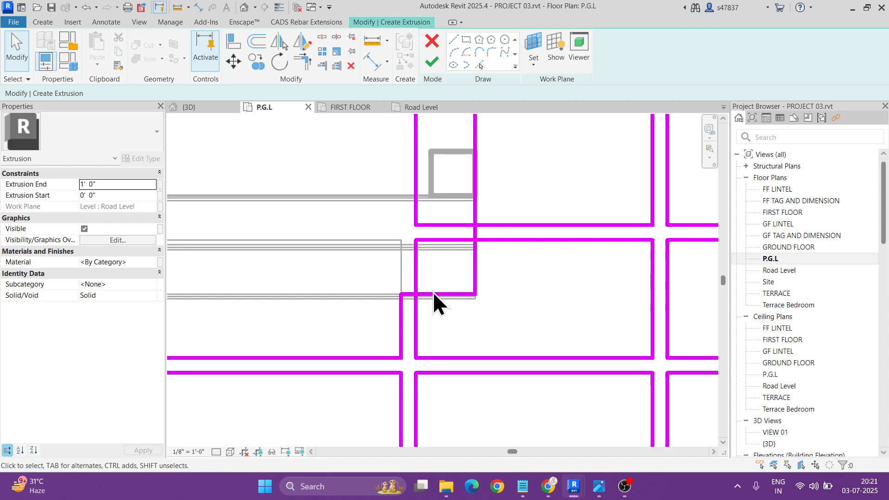
left_click_drag(385, 350, 409, 286)
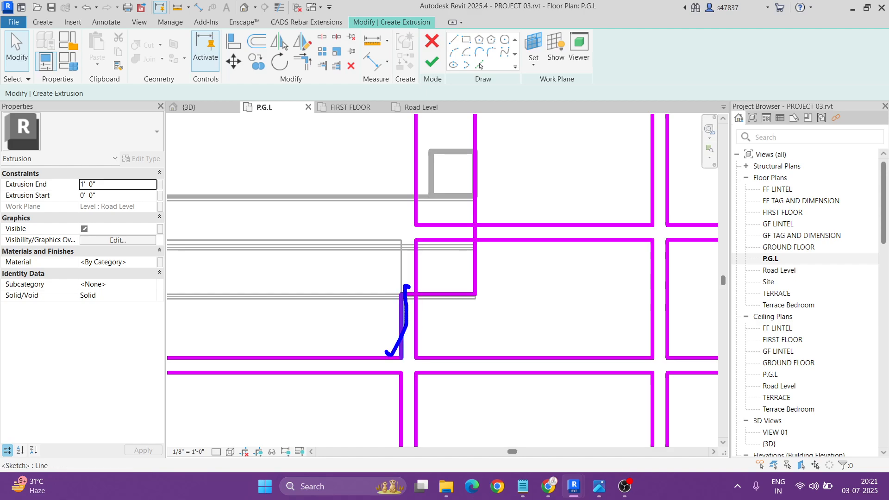
scroll(481, 325, "down", 3)
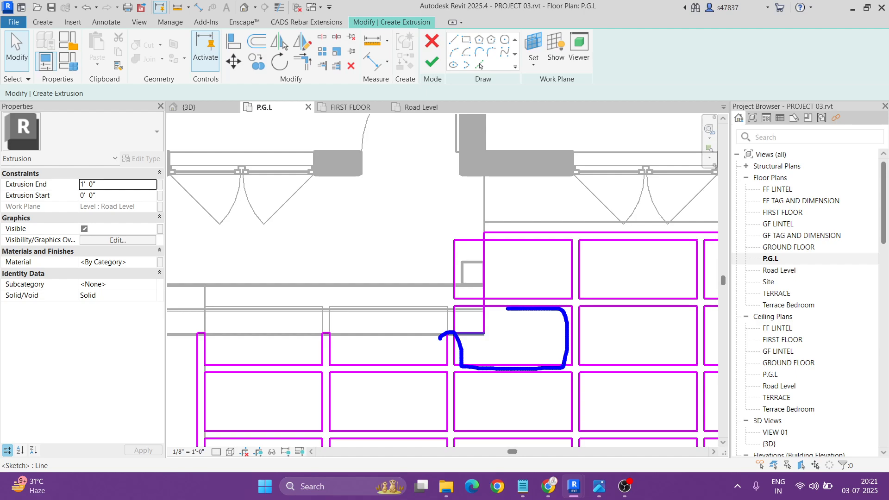
key("a")
key("l")
scroll(463, 354, "up", 4)
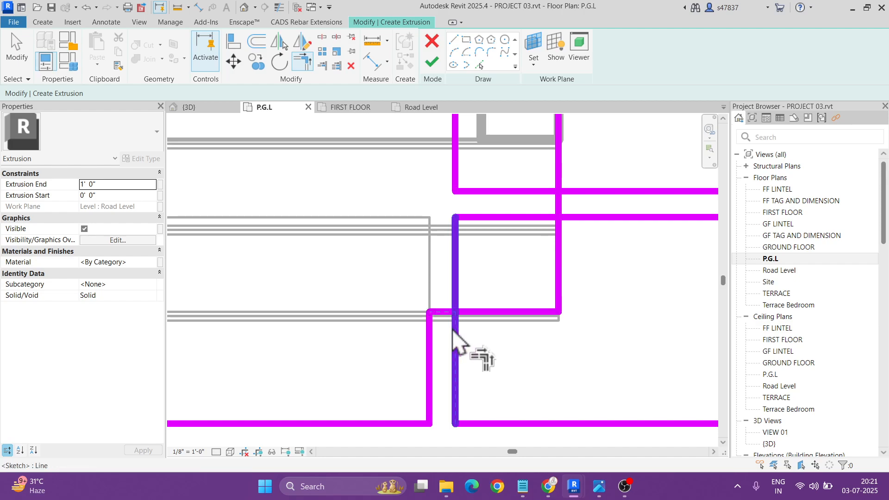
scroll(527, 291, "down", 2)
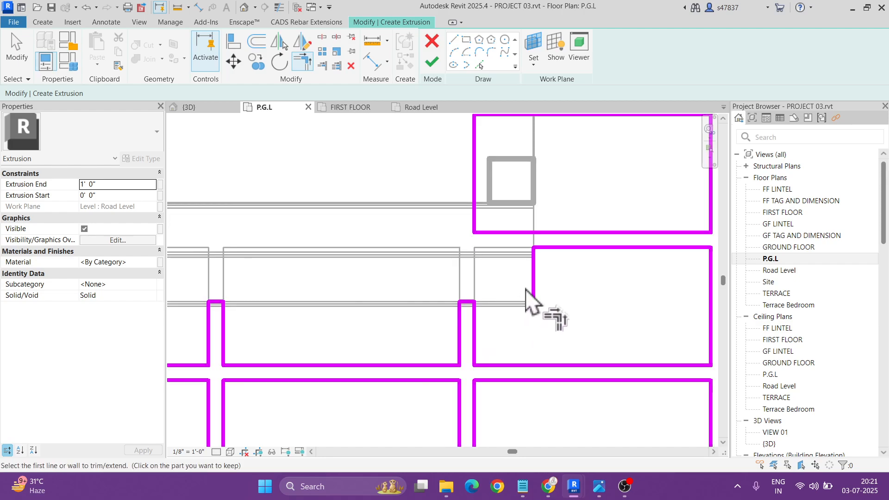
scroll(528, 292, "up", 3)
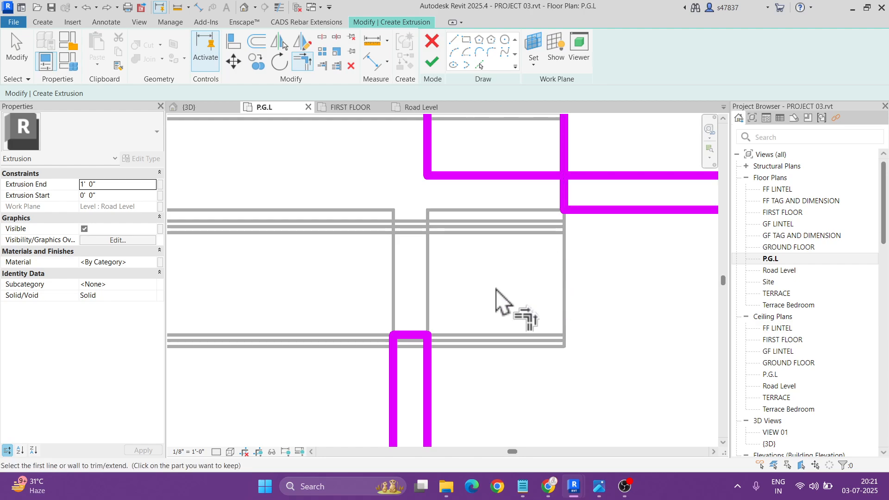
scroll(509, 285, "down", 3)
scroll(445, 282, "up", 3)
key("Escape")
- Delete the west edge of the uppermost block outline where it extends past the boundary beside the column
left_click(409, 280)
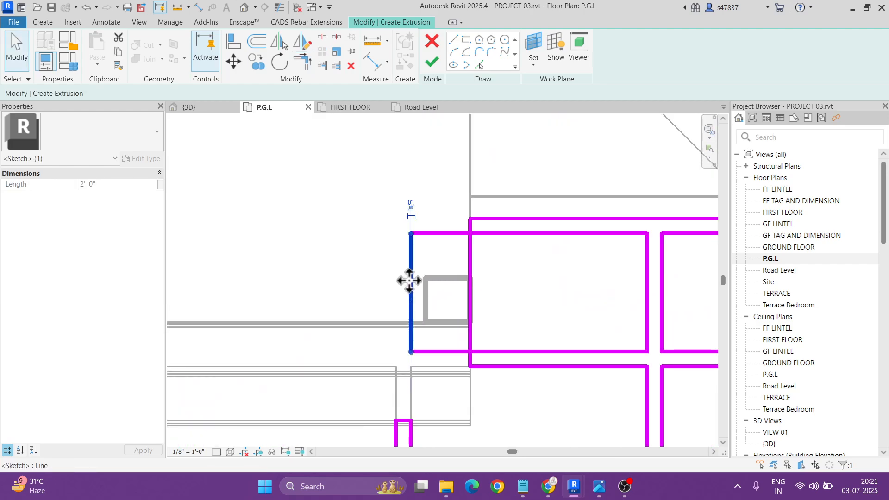
key("Delete")
left_click(411, 282)
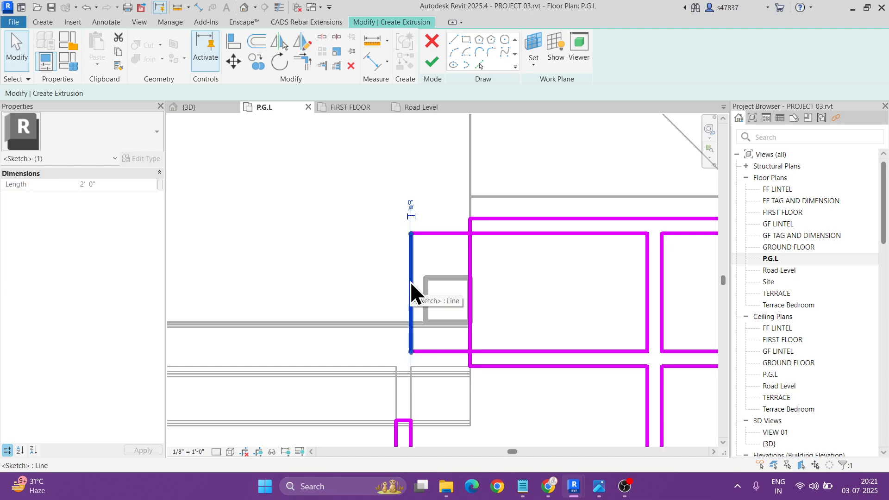
key("Delete")
- Split the vertical boundary line beside the column and trim its two parts to the uppermost block's top and bottom edges
key("s")
key("l")
left_click(471, 288)
key("Escape")
key("t")
key("r")
scroll(471, 247, "up", 2)
left_click(473, 216)
left_click(498, 225)
left_click(491, 407)
left_click(470, 416)
- Draw three boundary lines at the paving sketch's southwest corner to form a 3"-wide, 2'-long joint strip reaching the paving edge
scroll(466, 293, "down", 5)
middle_click_drag(539, 372, 532, 285)
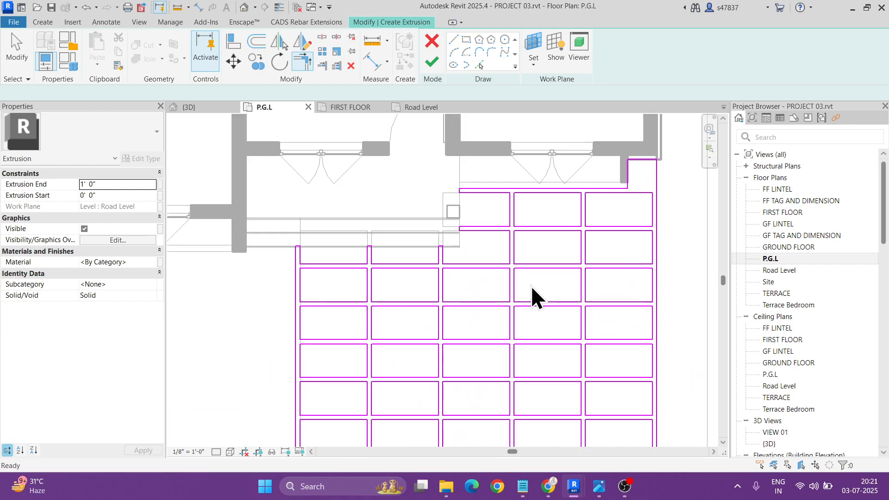
scroll(531, 288, "down", 2)
mouse_move(579, 381)
middle_mouse_down()
mouse_move(546, 288)
mouse_move(546, 322)
middle_mouse_up()
scroll(410, 397, "up", 6)
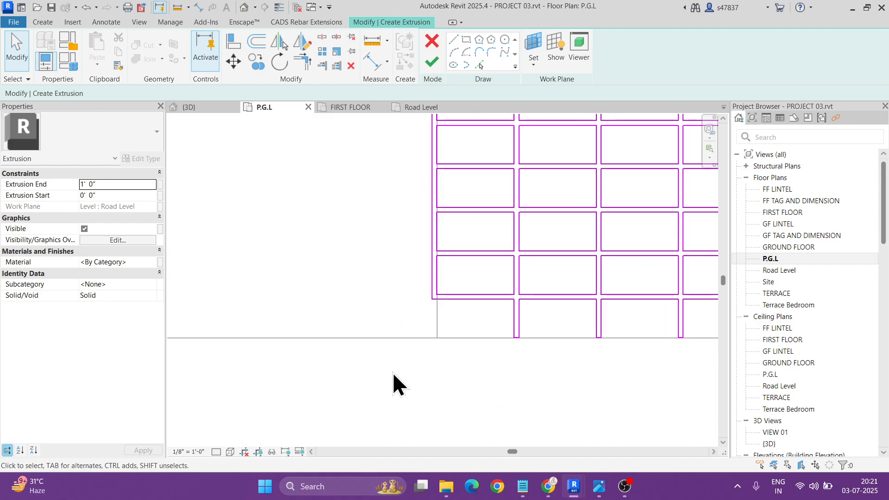
left_click(454, 40)
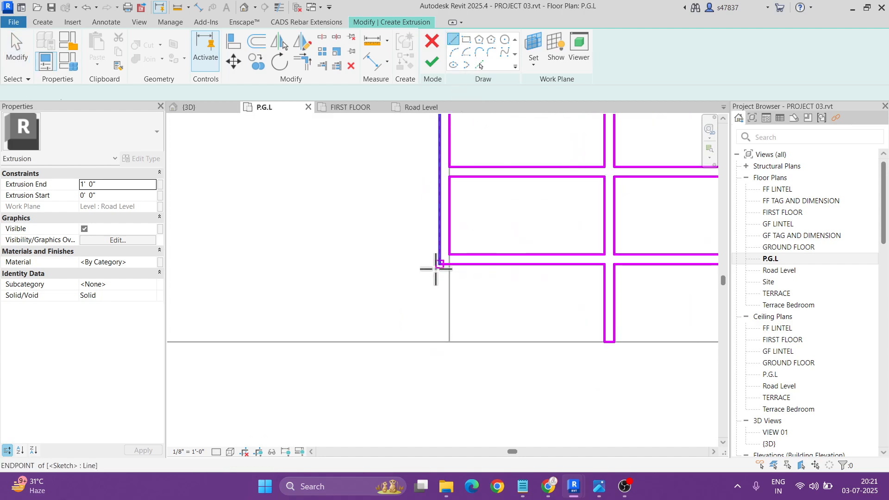
left_click(440, 264)
left_click(440, 341)
left_click(449, 342)
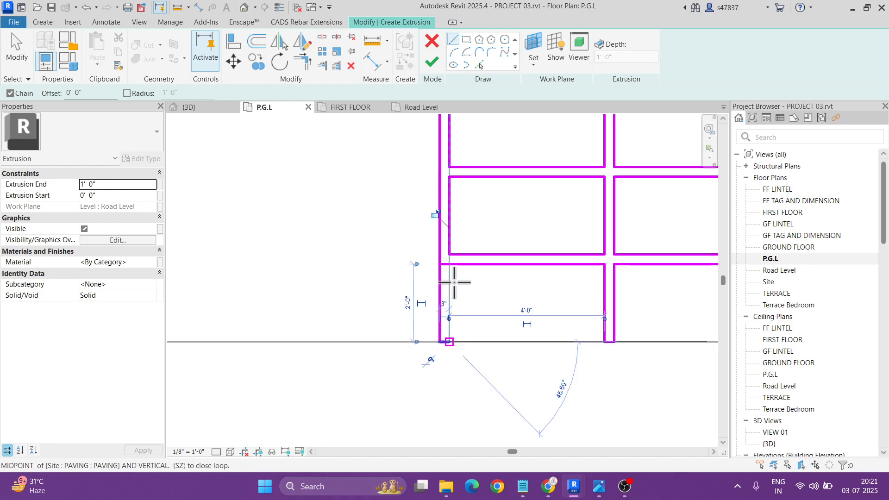
left_click(449, 264)
key("Escape")
key("Escape")
- Remove the short line segment crossing the upper end of the new southwest joint strip
key("t")
key("r")
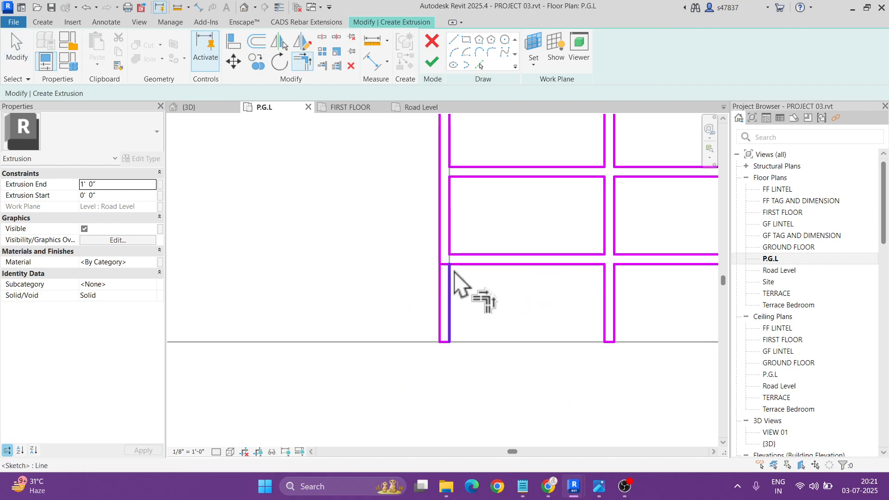
scroll(448, 270, "up", 2)
key("Escape")
left_click(440, 262)
key("Delete")
- Finish the grass extrusion sketch and open the default 3D view
scroll(429, 344, "down", 5)
middle_click_drag(610, 282, 445, 347)
scroll(445, 347, "down", 2)
middle_click_drag(416, 312, 454, 355)
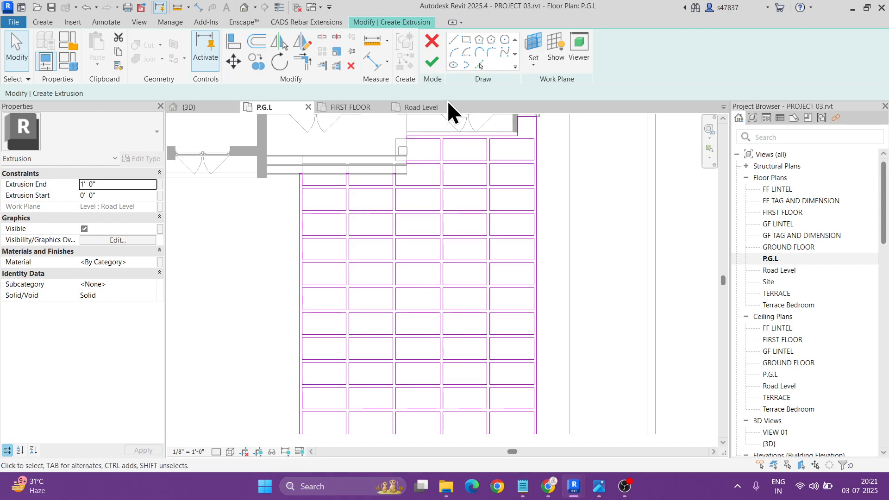
left_click(433, 63)
left_click(244, 7)
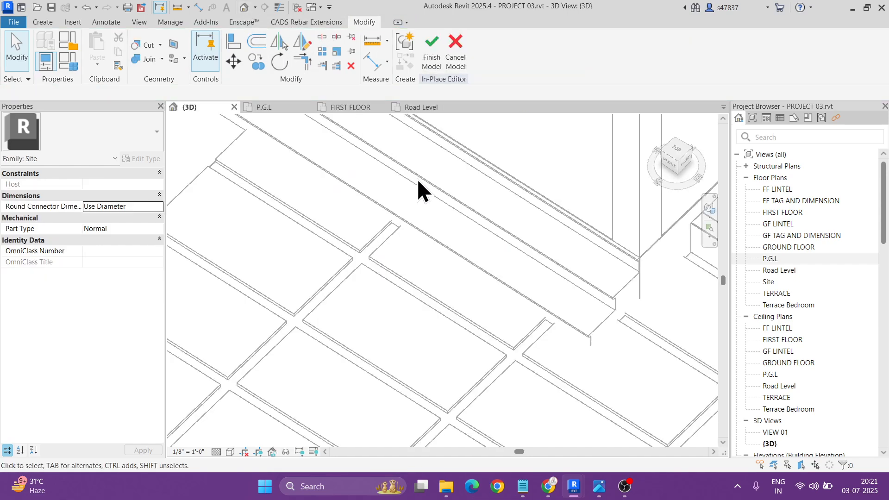
- Change the 3D view's visual style to Textures and finally to Shaded
scroll(251, 402, "down", 3)
left_click(231, 452)
left_click(244, 429)
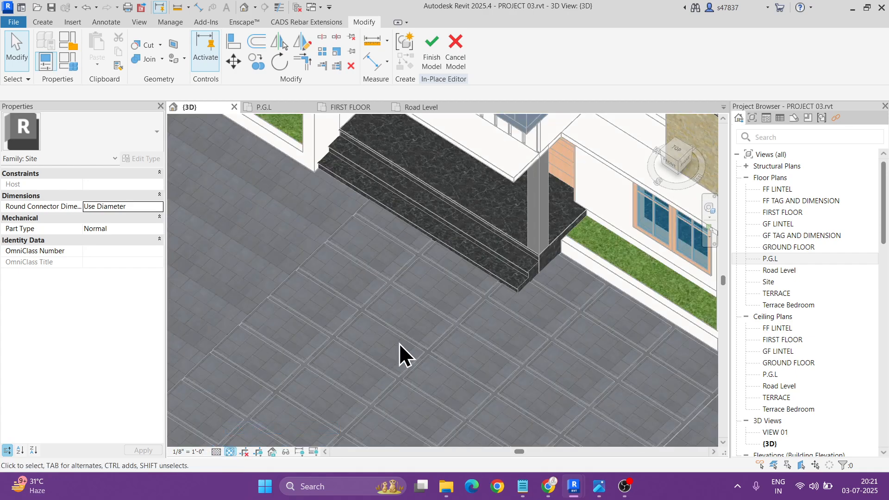
scroll(402, 353, "down", 3)
left_click(230, 452)
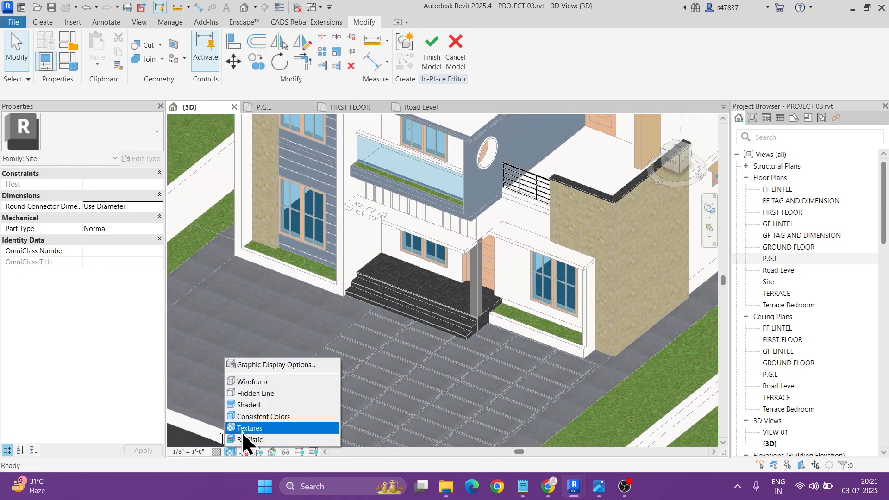
left_click(255, 405)
- Move the grass extrusion's work plane to the PGL floor by picking the paving surface
scroll(317, 391, "up", 8)
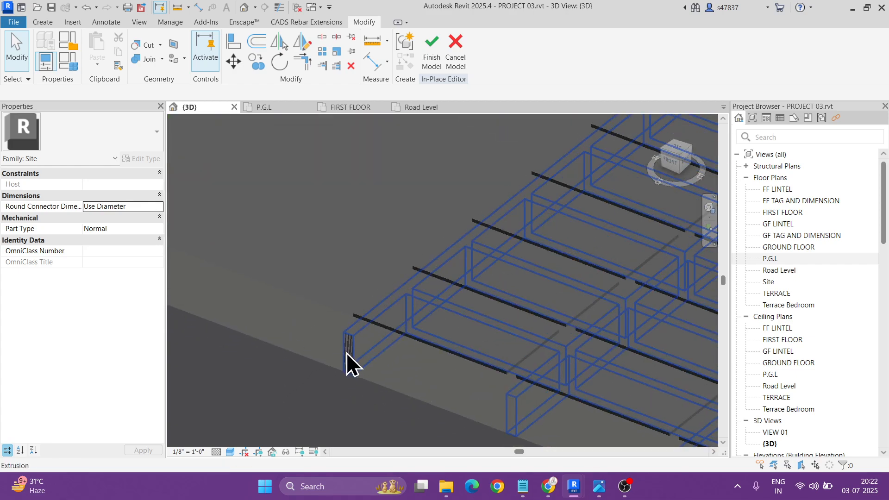
left_click(347, 353)
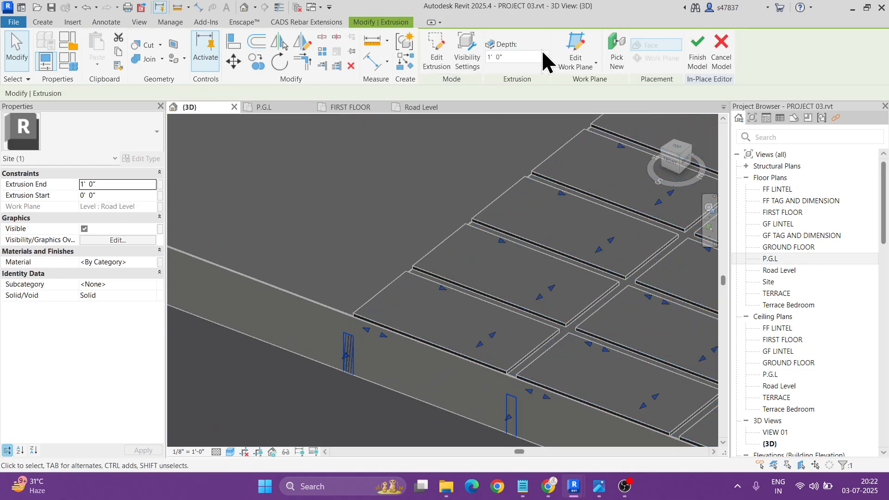
left_click(565, 60)
left_click(197, 246)
left_click(219, 294)
left_click(322, 279)
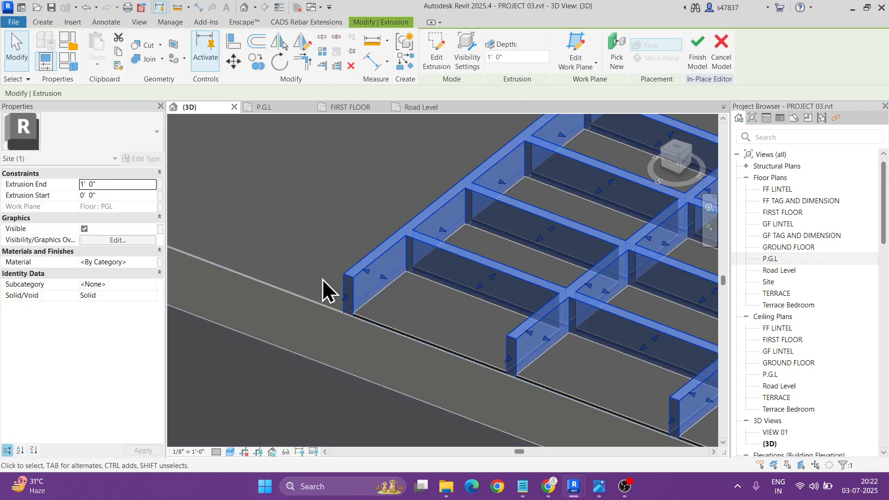
- Paint the grass extrusion's top face with the 06 SHORT Grass material
scroll(321, 279, "down", 3)
scroll(458, 288, "up", 3)
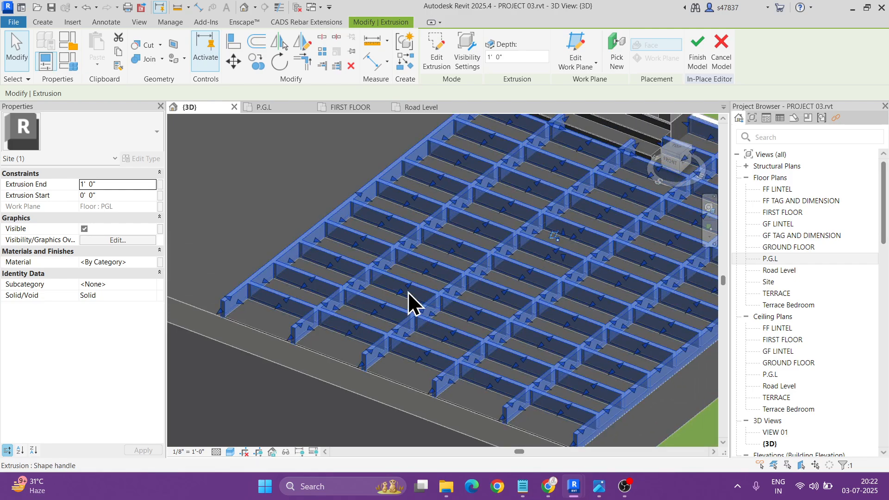
key("p")
key("a")
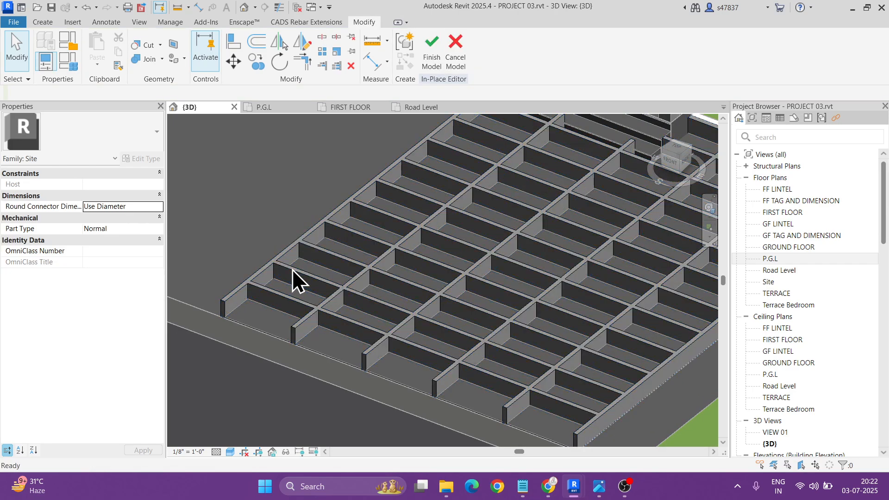
left_click(80, 193)
scroll(473, 260, "up", 10)
left_click(448, 238)
scroll(447, 239, "down", 5)
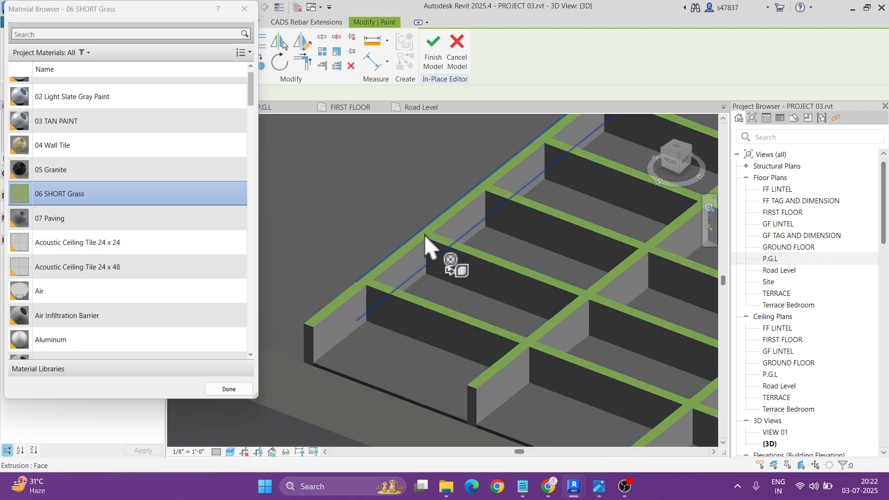
key("Escape")
- Set the grass extrusion's end to 0' 0 1/2"
left_click(433, 242)
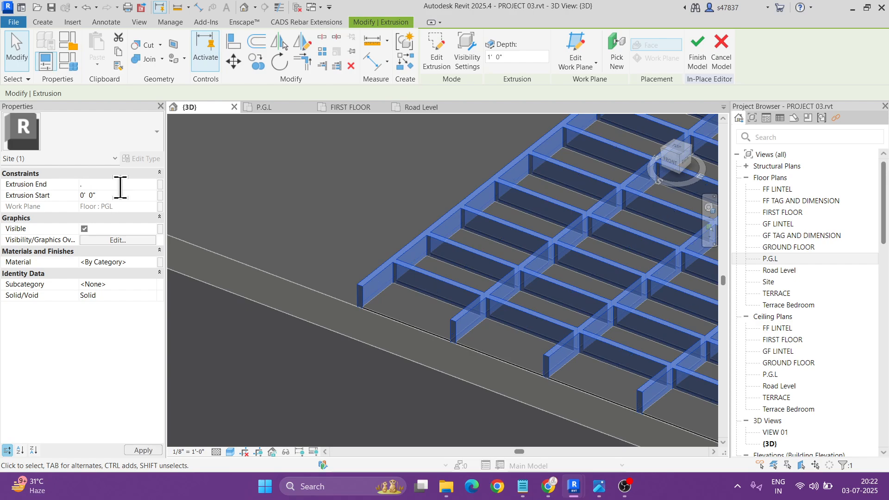
scroll(434, 316, "down", 3)
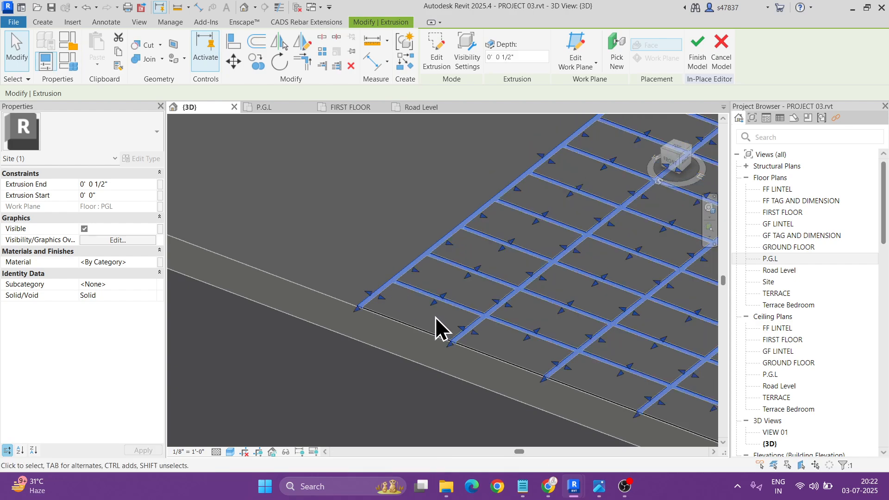
key("Escape")
- Finish the in-place grass model and turn on Thin Lines
scroll(463, 319, "up", 10)
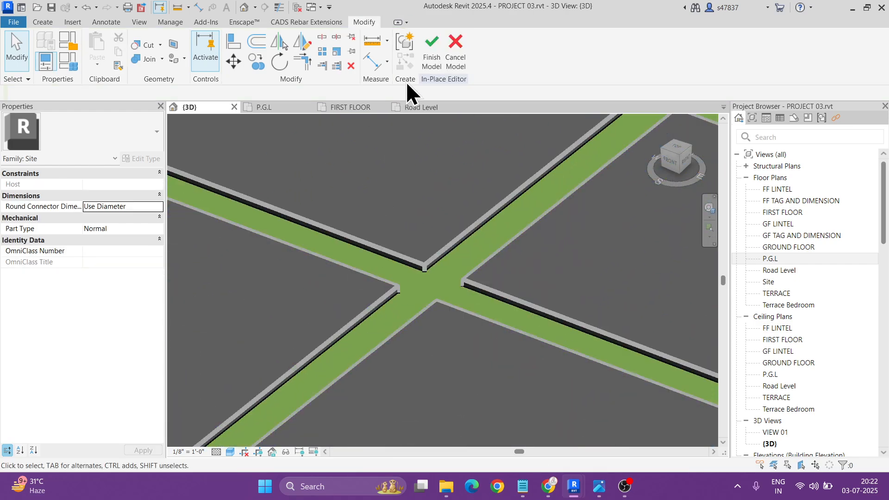
left_click(425, 54)
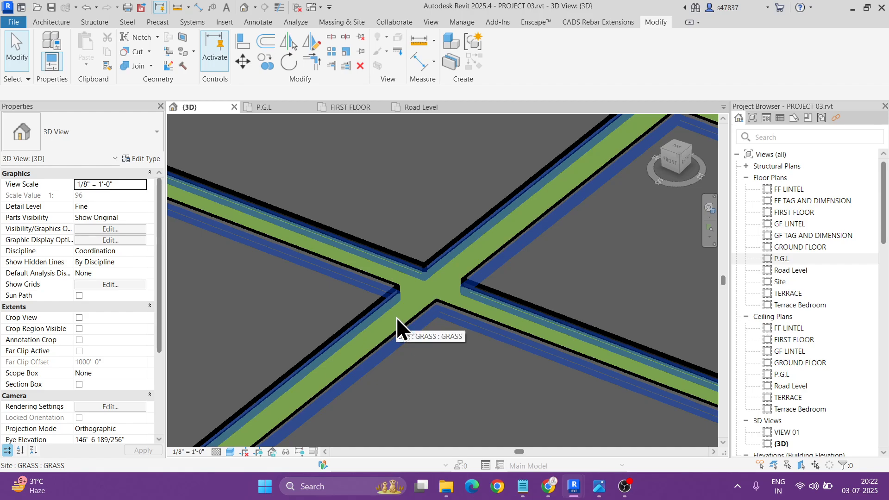
key("t")
key("l")
- Switch to the Enscape render window, examine the grass in the front paving joints, and minimize the window
mouse_move(577, 489)
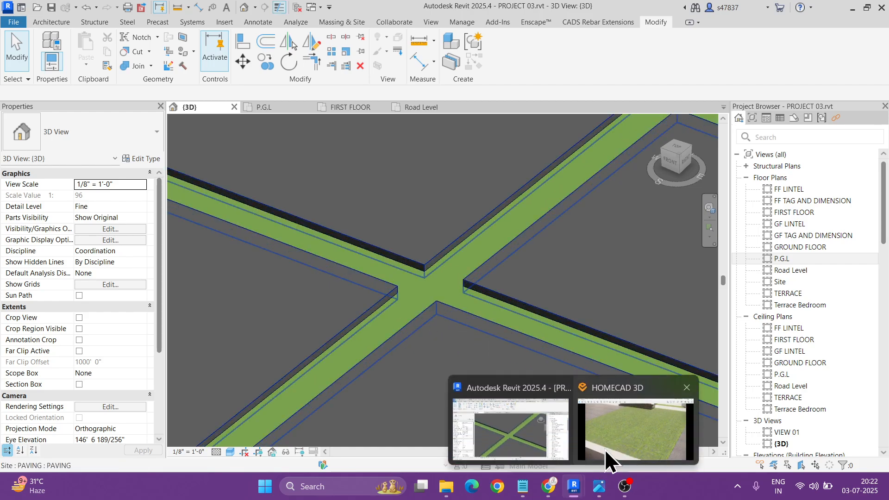
left_click(601, 454)
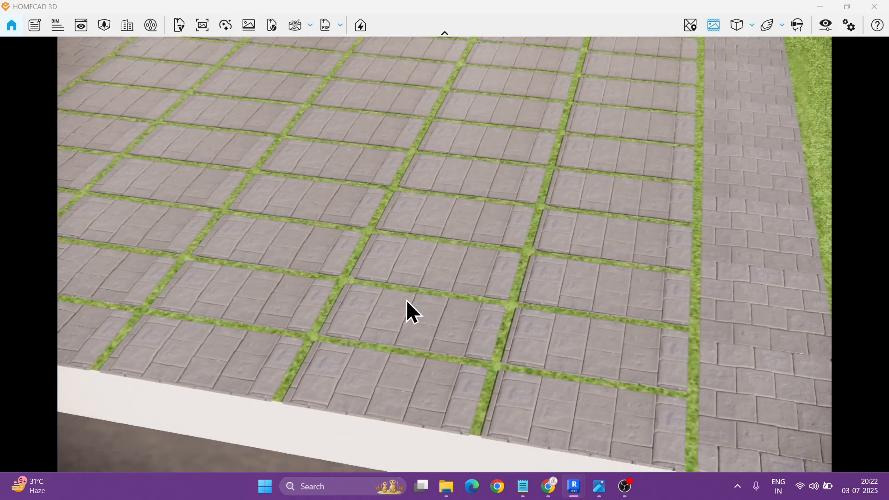
left_click(823, 5)
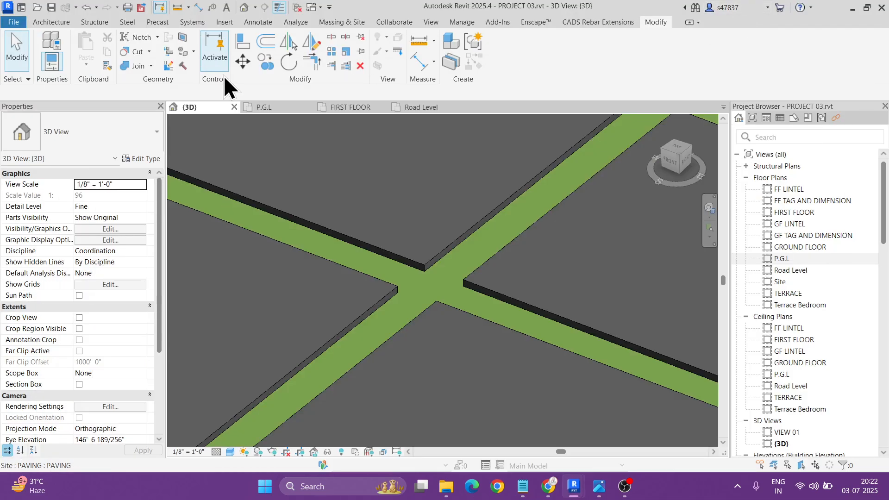
left_click(462, 22)
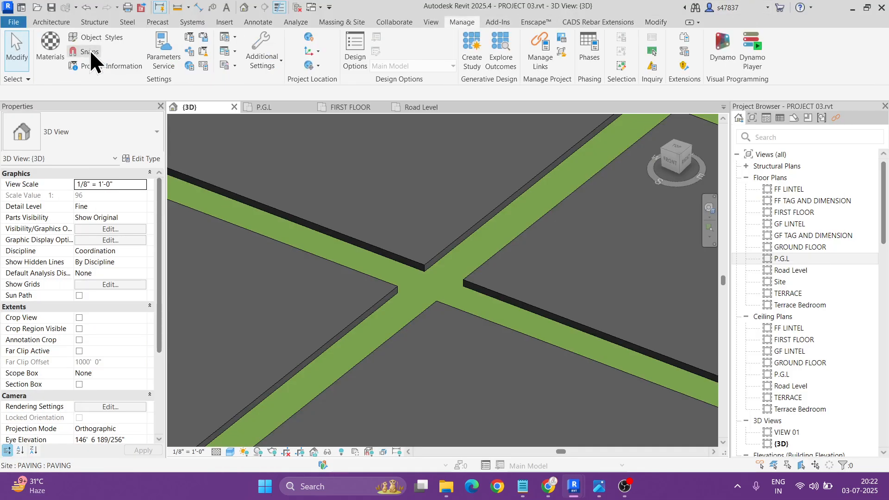
left_click(51, 27)
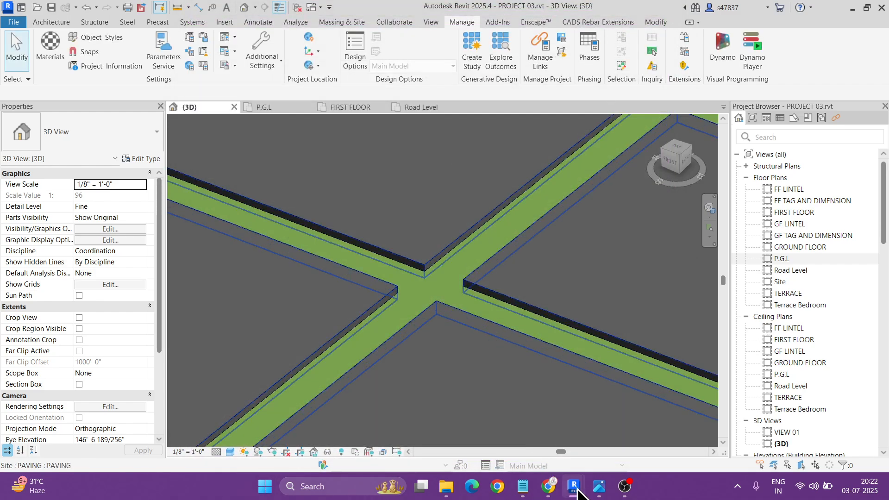
- Switch to the Enscape render window and set the camera projection to Two-Point
mouse_move(578, 492)
left_click(641, 424)
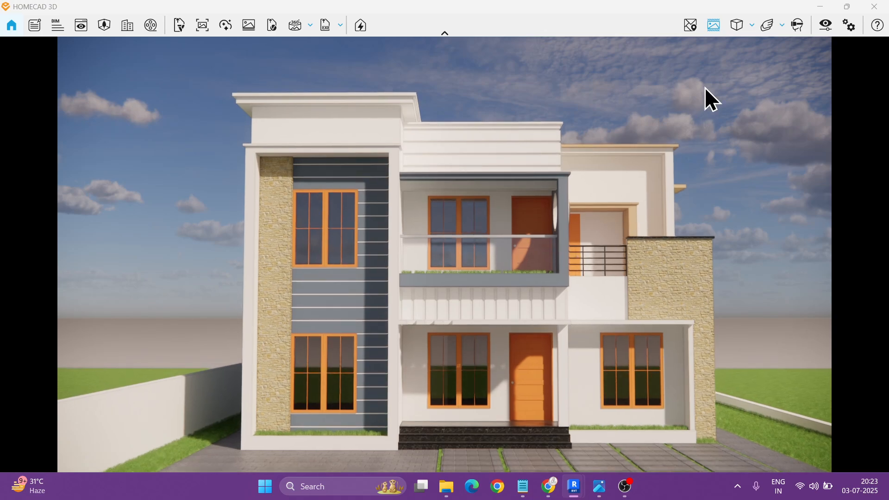
left_click(739, 27)
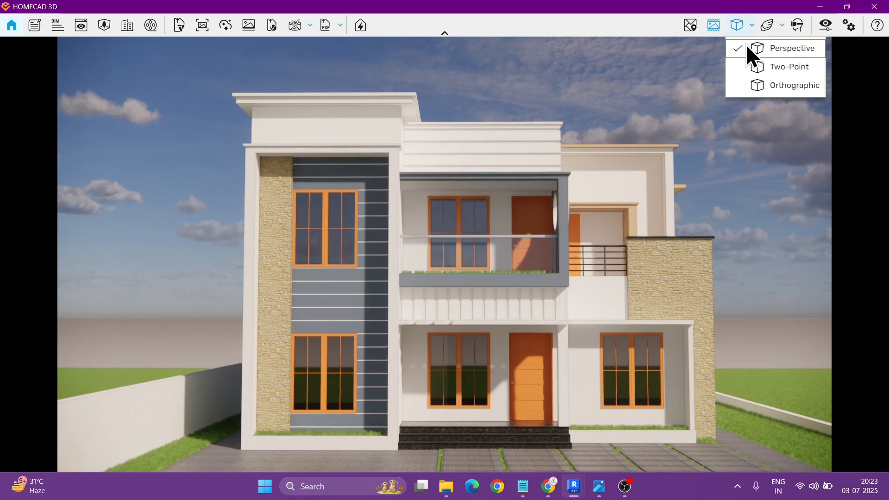
left_click(746, 67)
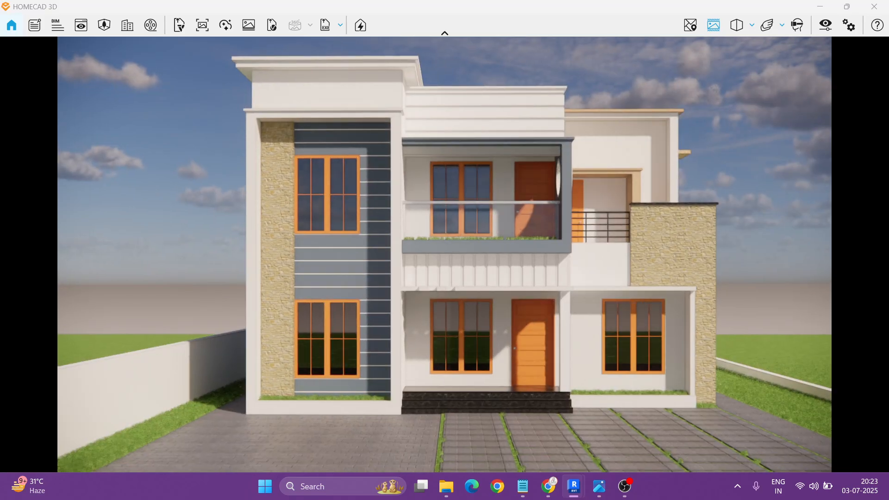
- Load the saved VIEW 01 in the render and close View Management
key("v")
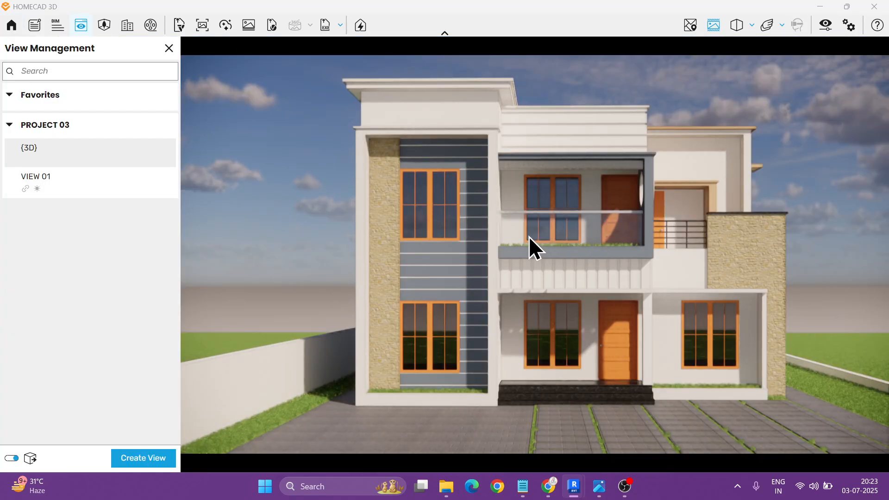
left_click(75, 181)
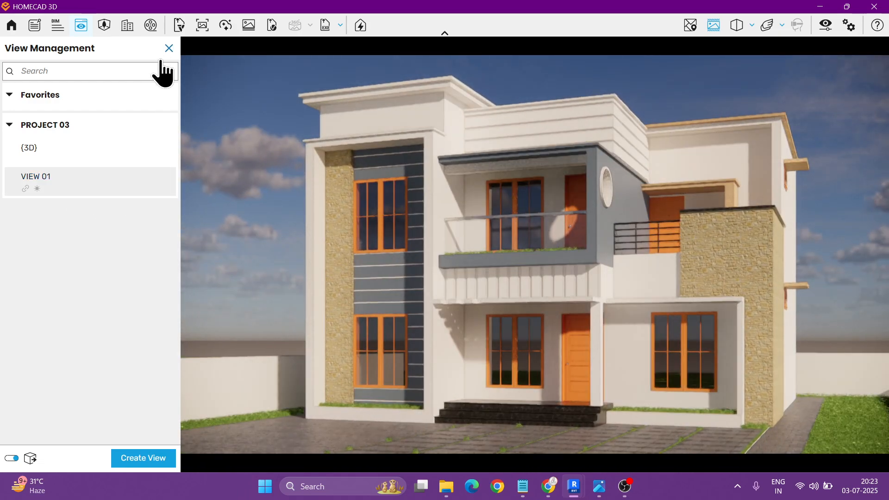
left_click(169, 48)
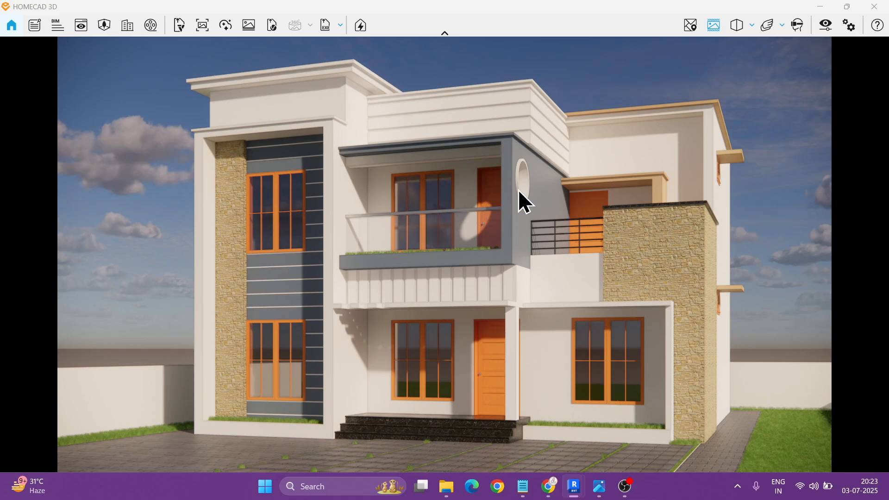
- Return to Revit and search the Enscape Material Editor for "CHERY", closing the editor again
mouse_move(578, 487)
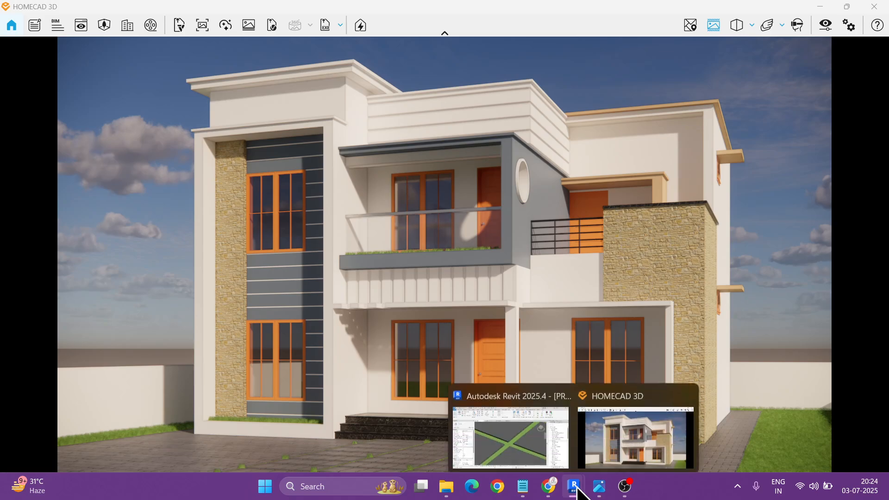
left_click(535, 449)
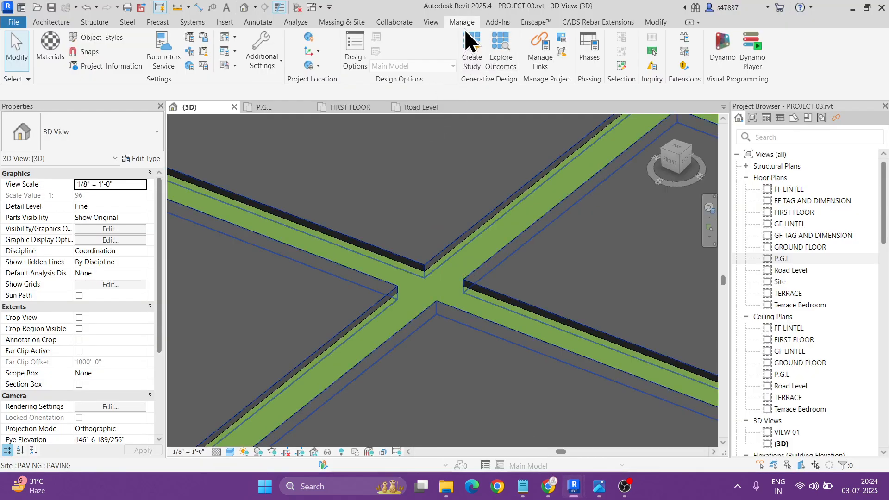
left_click(529, 23)
left_click(408, 53)
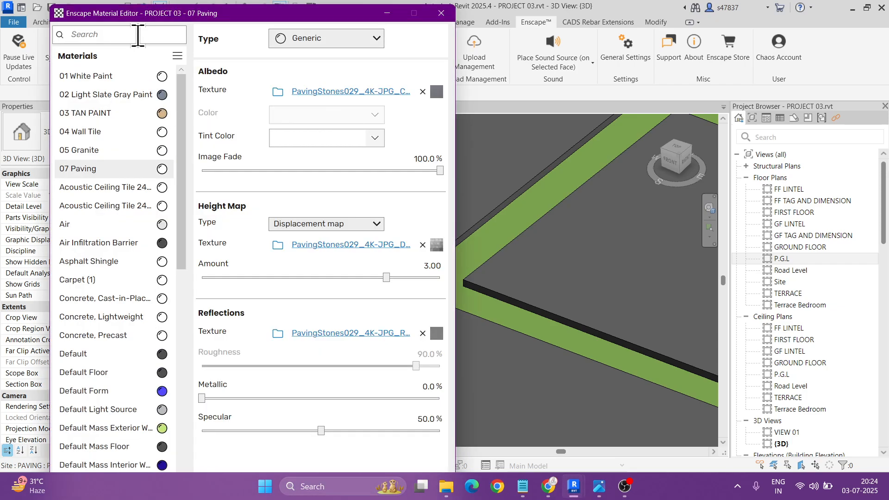
left_click(138, 36)
type("CHERY")
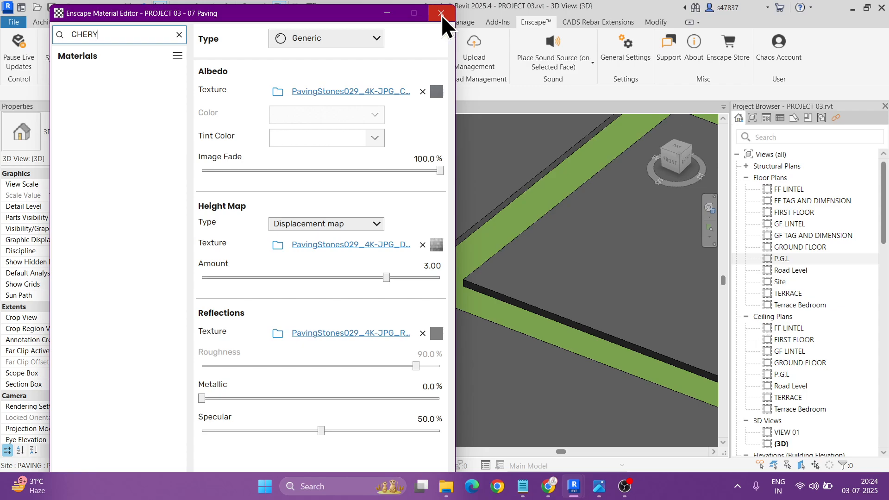
left_click(441, 14)
left_click(460, 22)
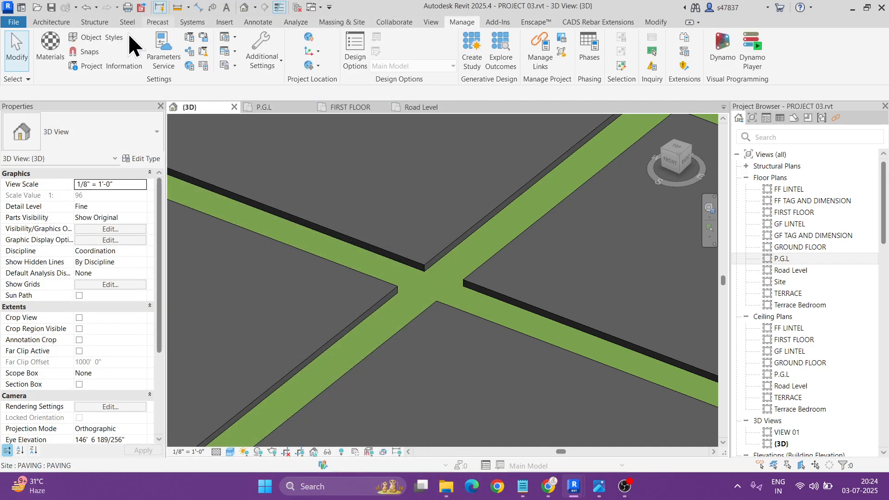
- Create a new Revit material named DOOR AND WINDOW with its class set to Wood
left_click(49, 44)
left_click(226, 431)
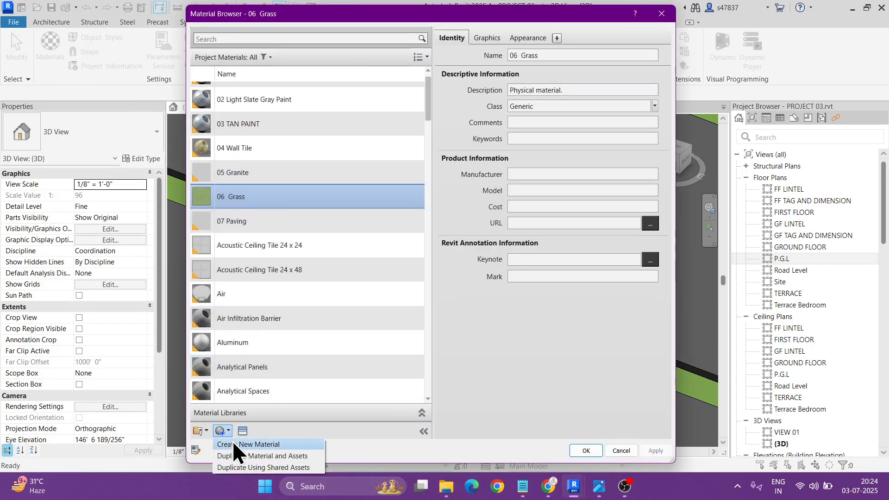
left_click(234, 445)
left_click(590, 55)
key("BackSpace")
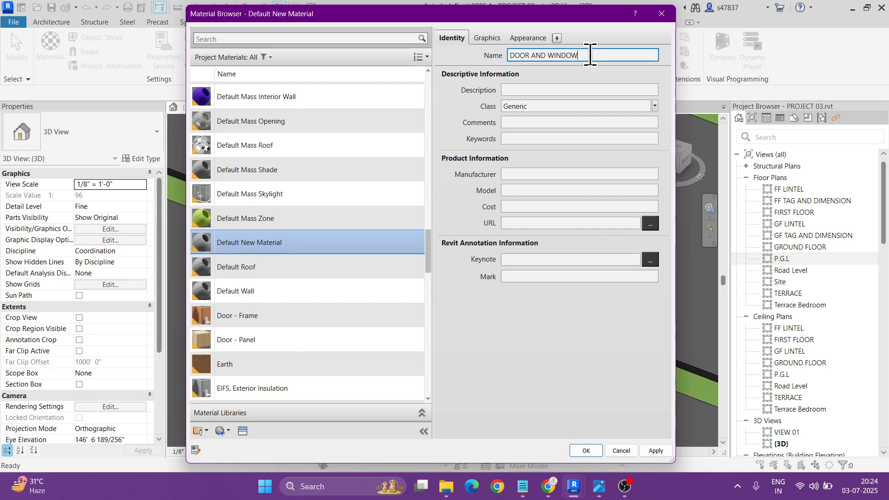
left_click(656, 107)
left_click(597, 363)
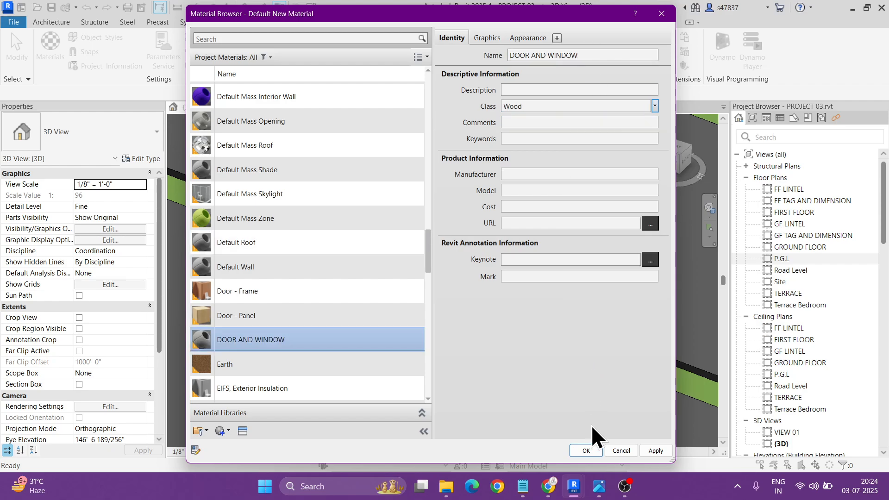
left_click(586, 451)
- Assign the DOOR AND WINDOW material to the panel of the MAIN DOOR type
scroll(467, 318, "down", 4)
middle_click_drag(468, 318, 524, 326)
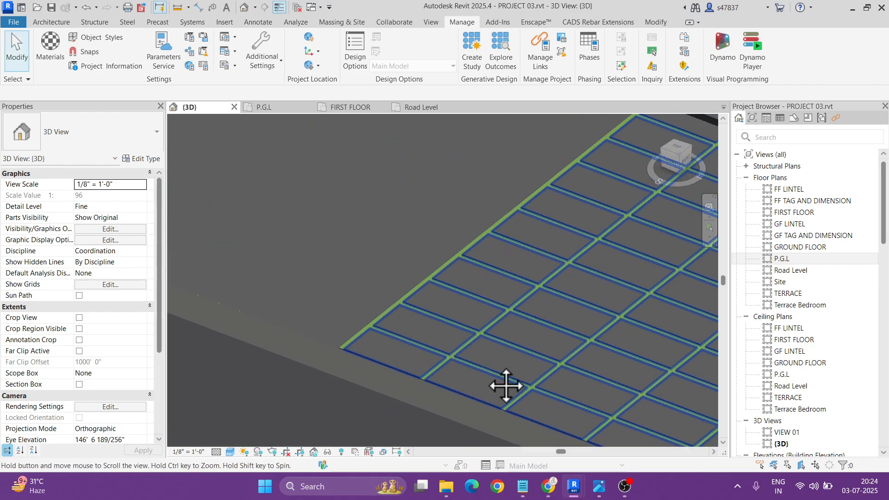
scroll(524, 326, "up", 6)
left_click(657, 274)
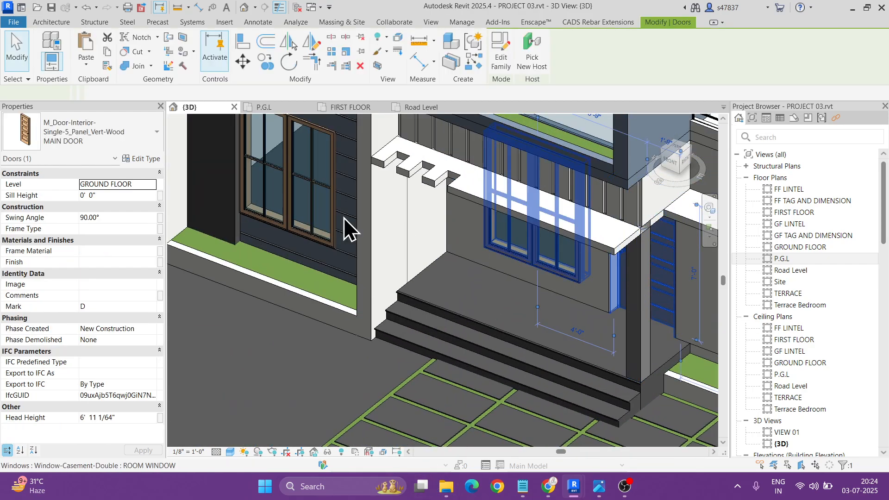
left_click(153, 159)
left_click(481, 230)
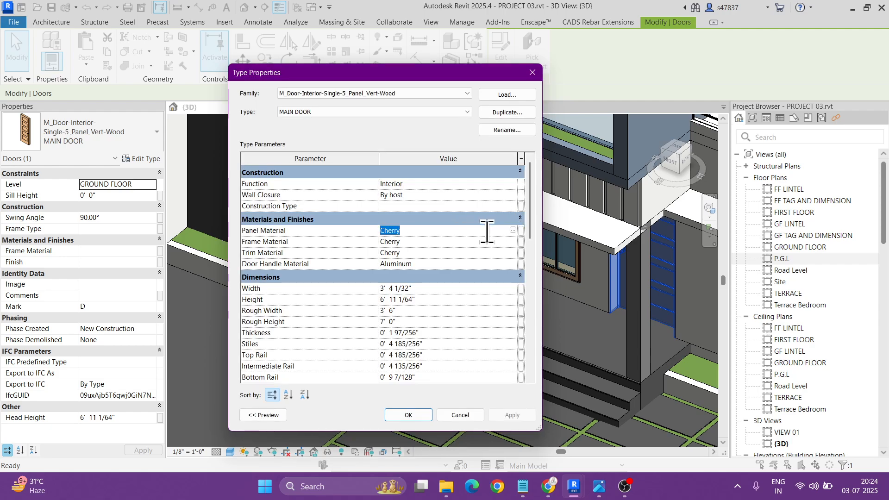
left_click(513, 231)
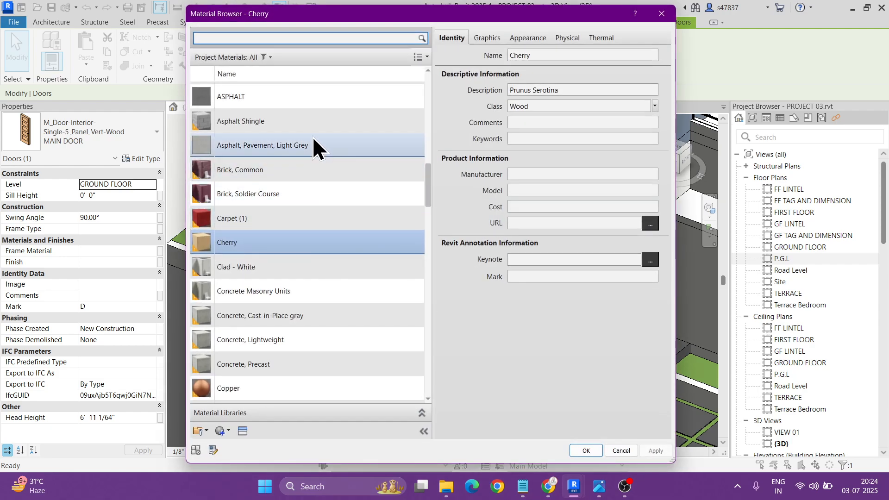
left_click(314, 40)
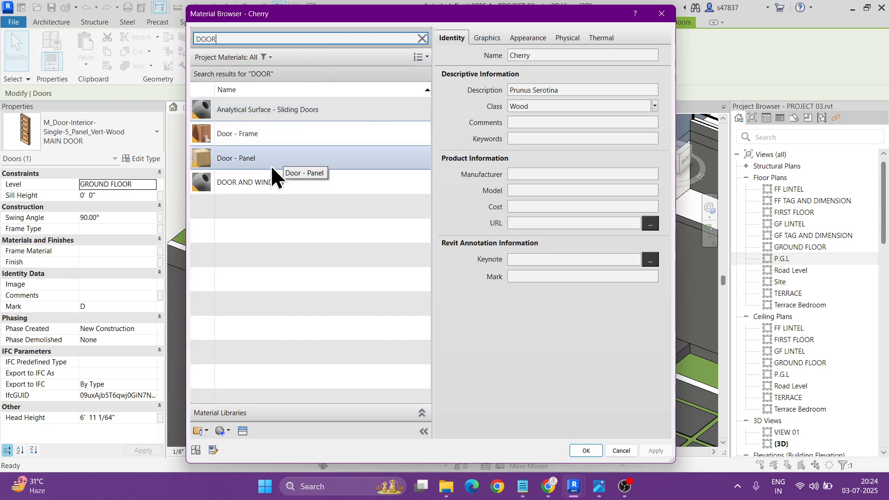
left_click(278, 184)
left_click(586, 450)
left_click(624, 486)
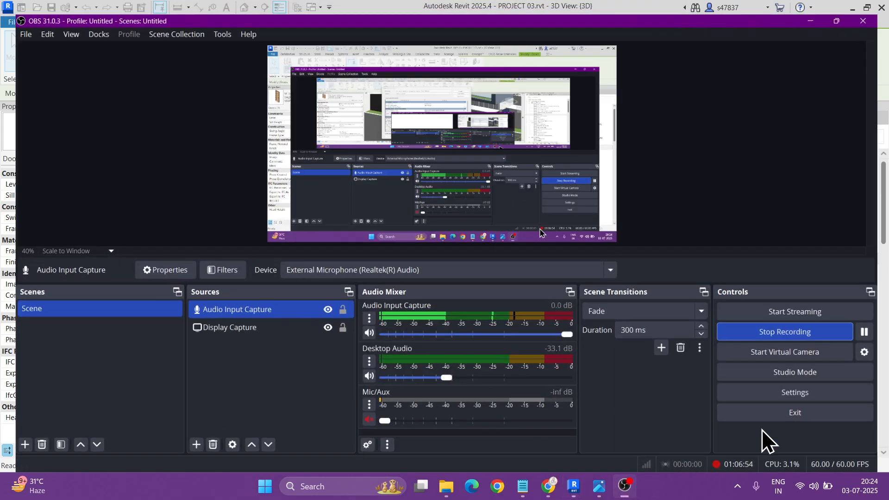
left_click(875, 328)
left_click(821, 7)
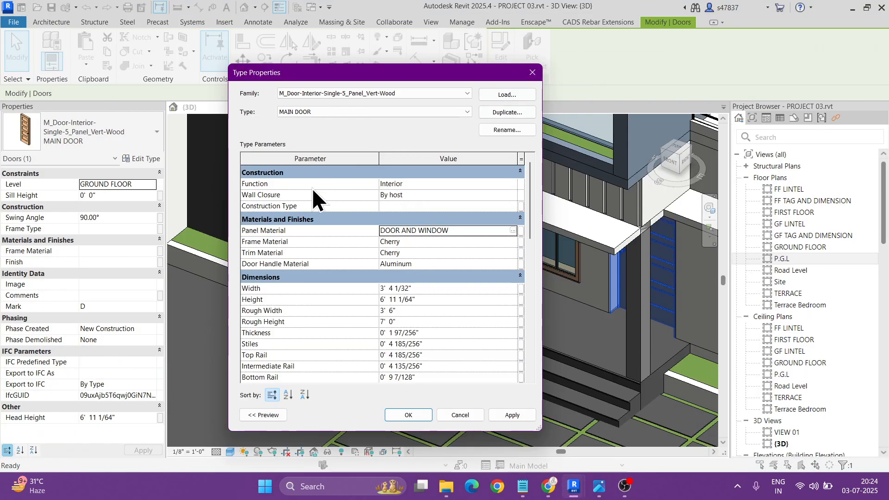
- Set the MAIN DOOR type's frame and trim materials to DOOR AND WINDOW as well
left_click(466, 231)
key("ctrl+c")
left_click(466, 242)
key("ctrl+v")
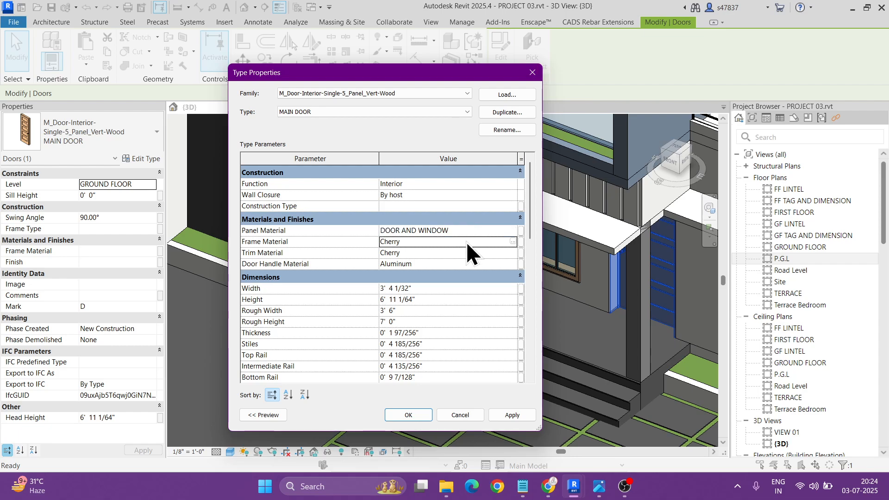
left_click(455, 254)
key("ctrl+v")
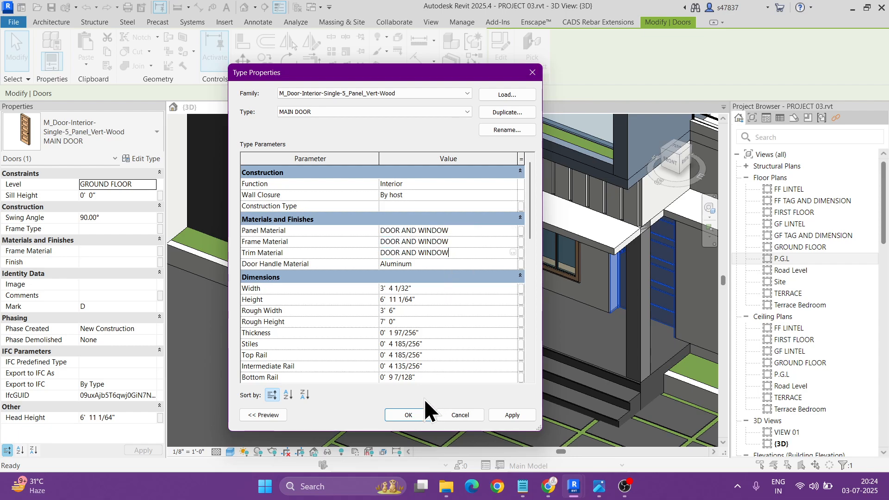
key("Return")
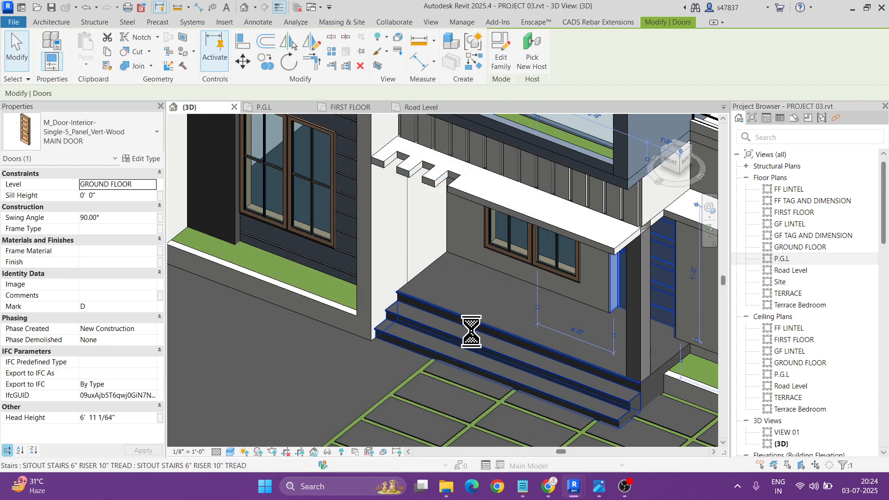
- Set the ROOM WINDOW type's exterior and interior frame and trim materials to DOOR AND WINDOW, using the window beside the main door
left_click(490, 243)
left_click(493, 251)
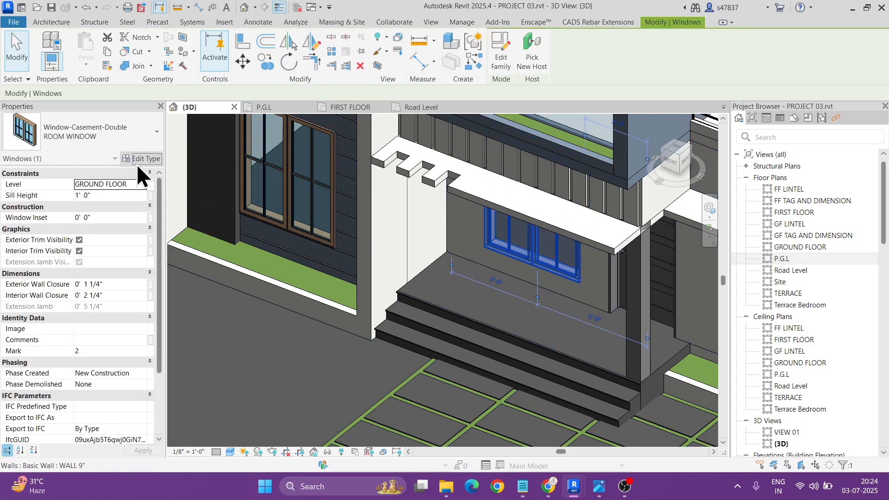
left_click(141, 158)
left_click(423, 277)
key("ctrl+v")
left_click(422, 288)
key("ctrl+v")
left_click(415, 300)
key("ctrl+v")
left_click(411, 311)
key("ctrl+v")
left_click(415, 418)
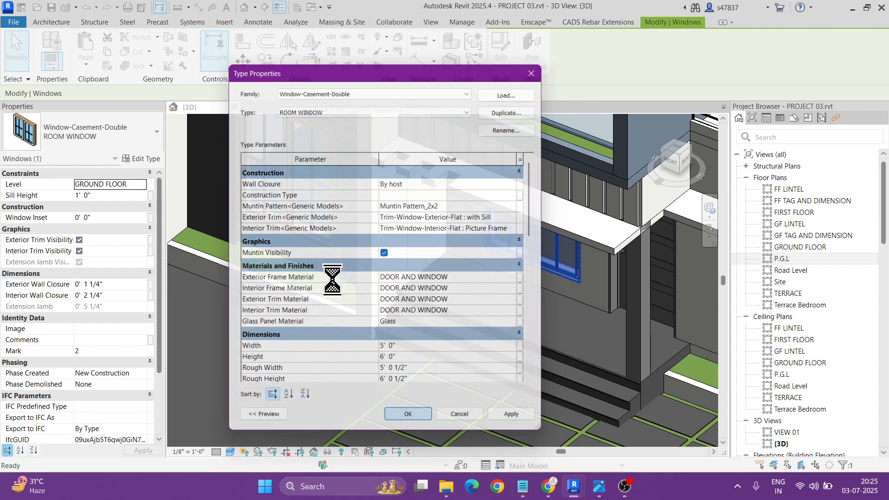
scroll(332, 280, "down", 3)
key("Escape")
- Set the panel, frame and trim materials of the first-floor terrace door's ROOM DOOR type to DOOR AND WINDOW
scroll(461, 306, "up", 1)
middle_click_drag(460, 305, 327, 413)
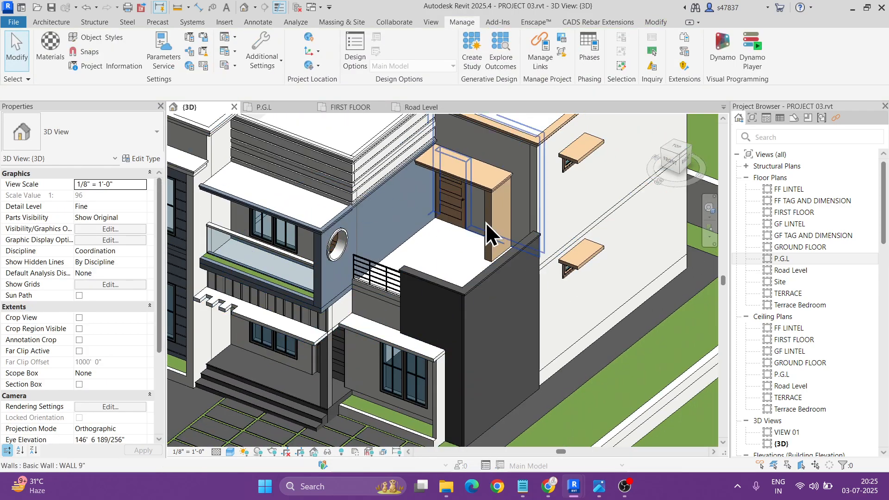
middle_click_drag(472, 222, 494, 231, "shift")
left_click(477, 236)
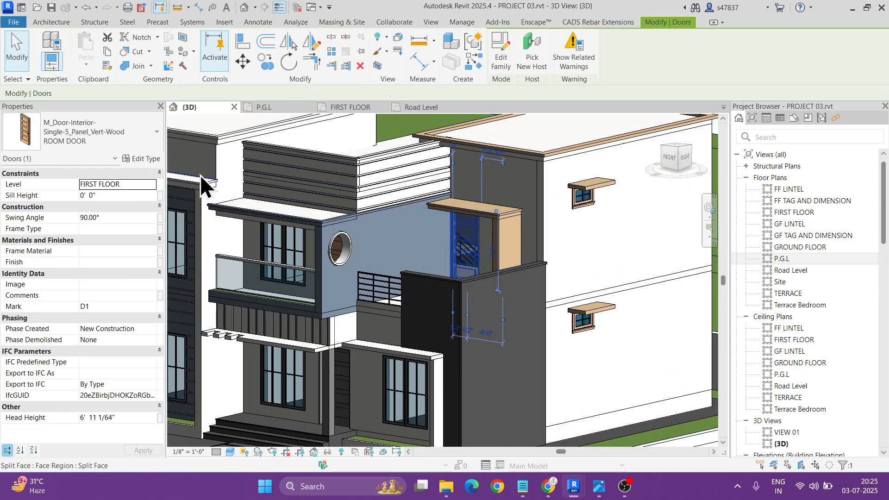
left_click(151, 159)
left_click(438, 231)
left_click(422, 241)
key("ctrl+v")
left_click(419, 252)
key("ctrl+v")
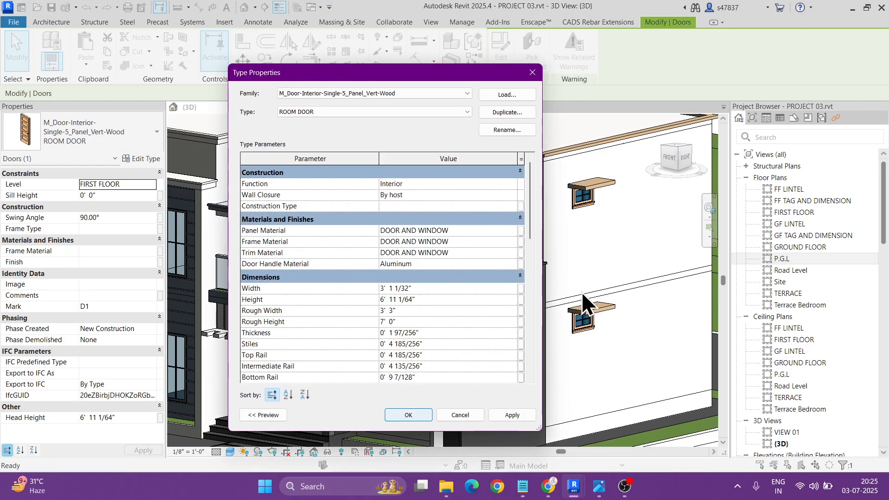
key("Return")
key("Escape")
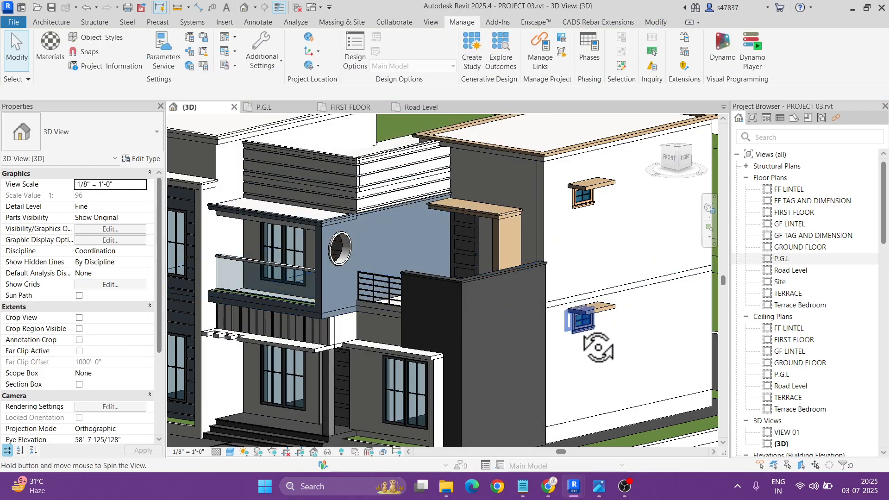
- Set the exterior and interior frame and trim materials of the side wall's VENTILATION WINDOW type to DOOR AND WINDOW
left_click(583, 329)
left_click(142, 159)
left_click(421, 277)
key("ctrl+v")
left_click(423, 288)
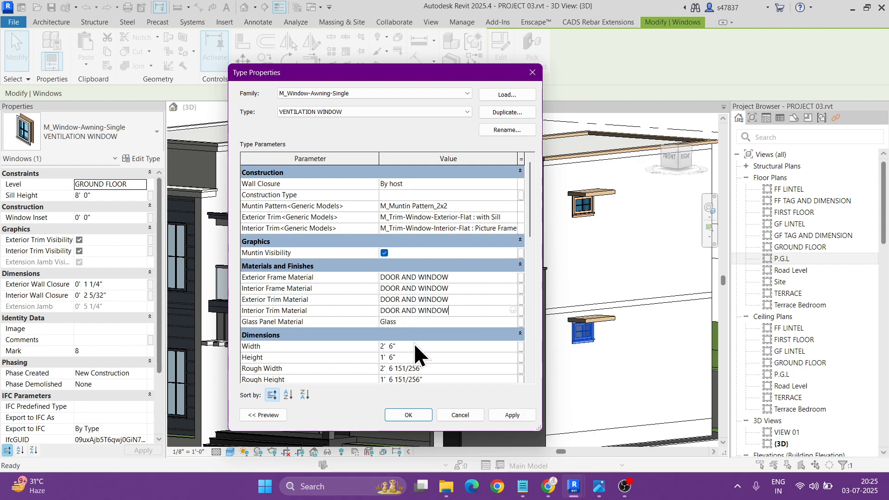
key("Return")
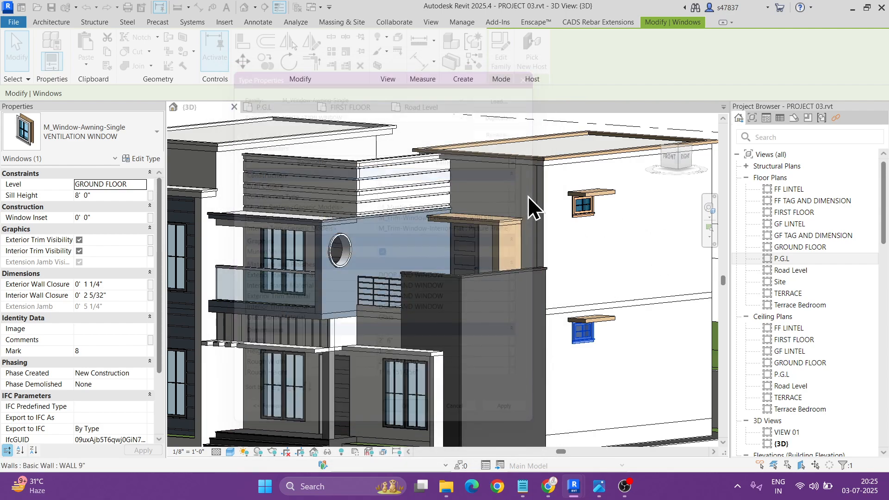
key("Escape")
- Switch to the Enscape render window, shrink it beside the Revit model, and pin it on top of the other windows
scroll(493, 233, "down", 3)
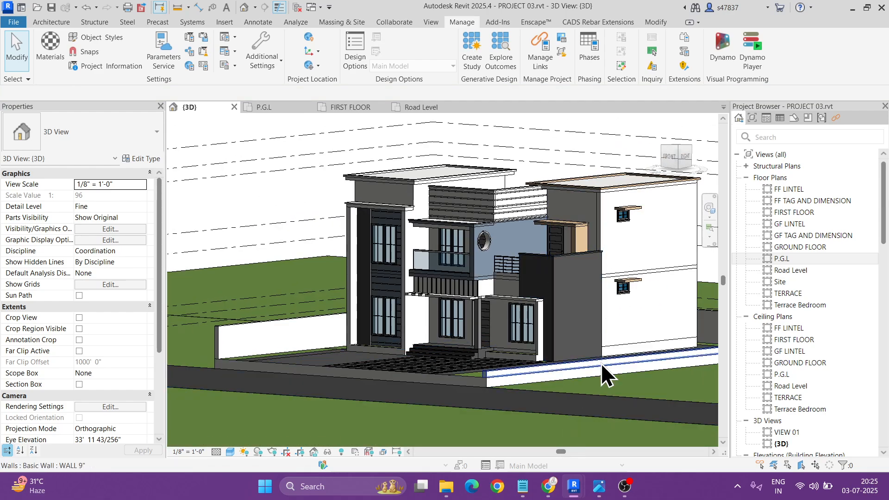
left_click(580, 484)
left_click(628, 432)
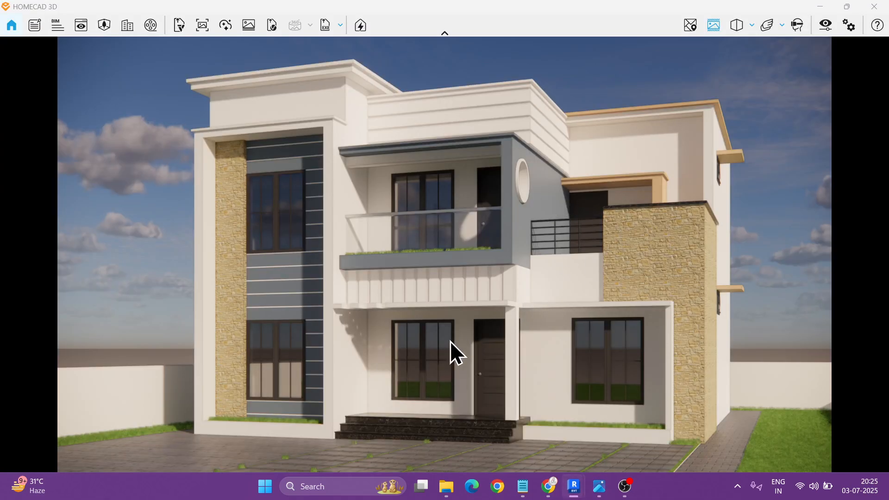
left_click_drag(305, 13, 383, 56)
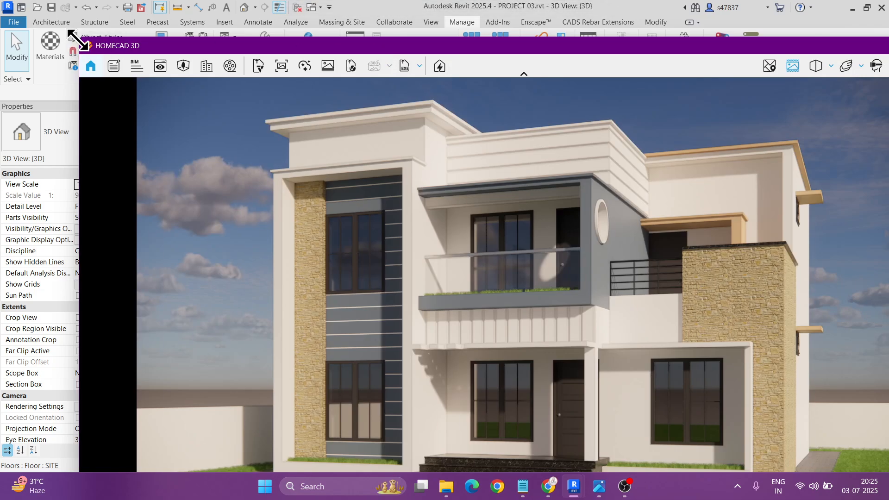
left_click_drag(76, 48, 442, 107)
left_click_drag(535, 112, 476, 77)
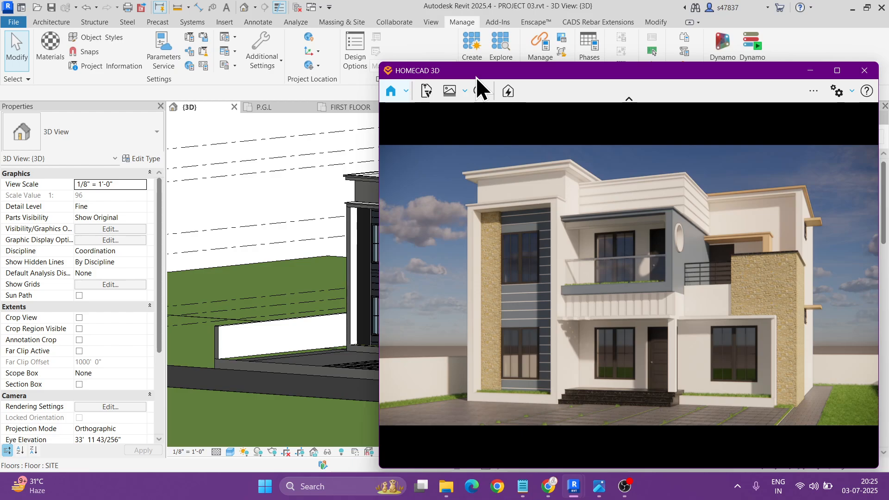
key("ctrl+super+t")
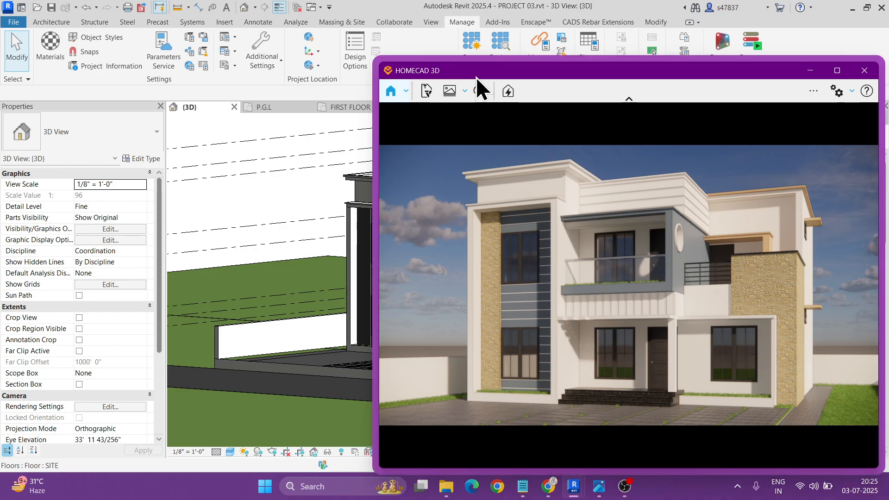
- Find the DOOR AND WINDOW material in the Enscape Material Editor by searching for "DOOR" and select it
left_click(534, 22)
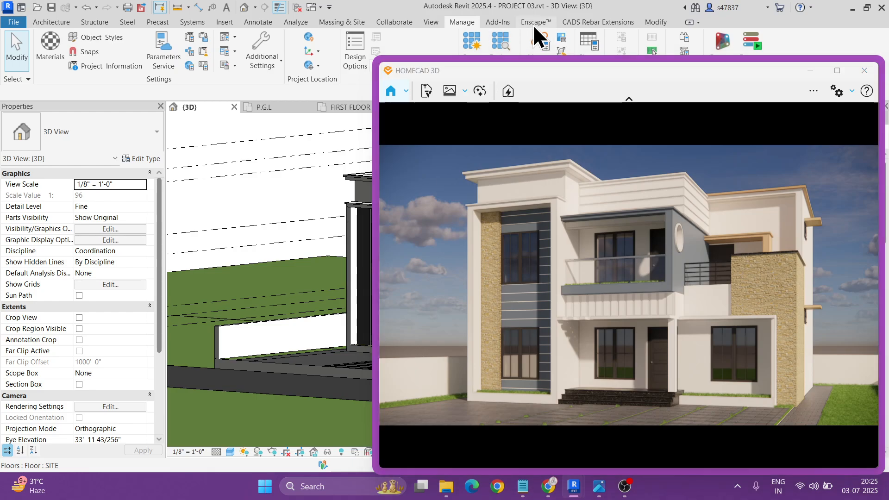
left_click(409, 46)
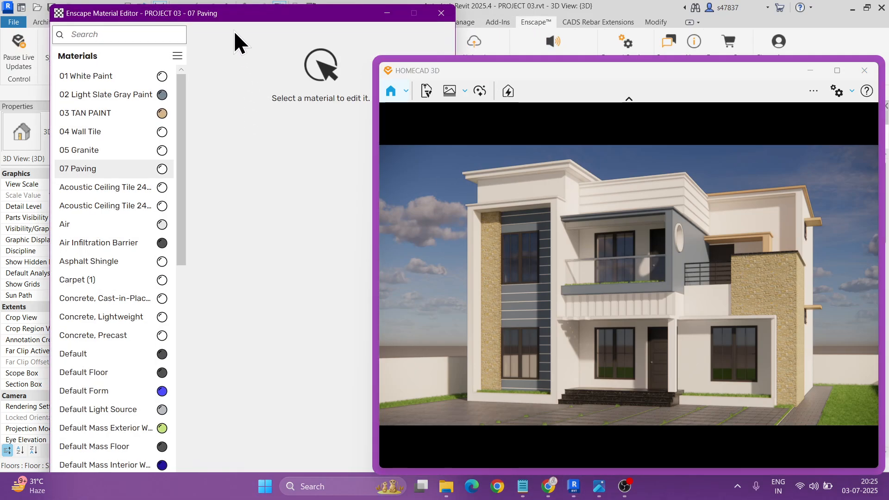
left_click(133, 35)
type("DOOR")
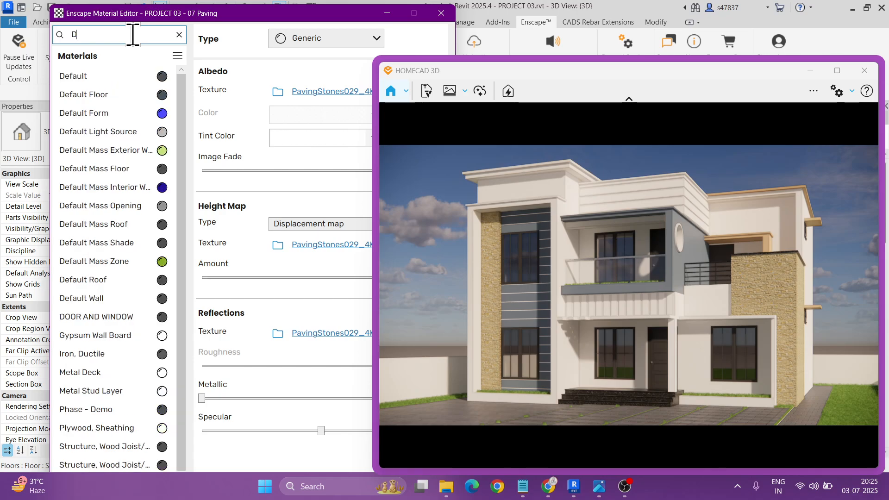
left_click(115, 75)
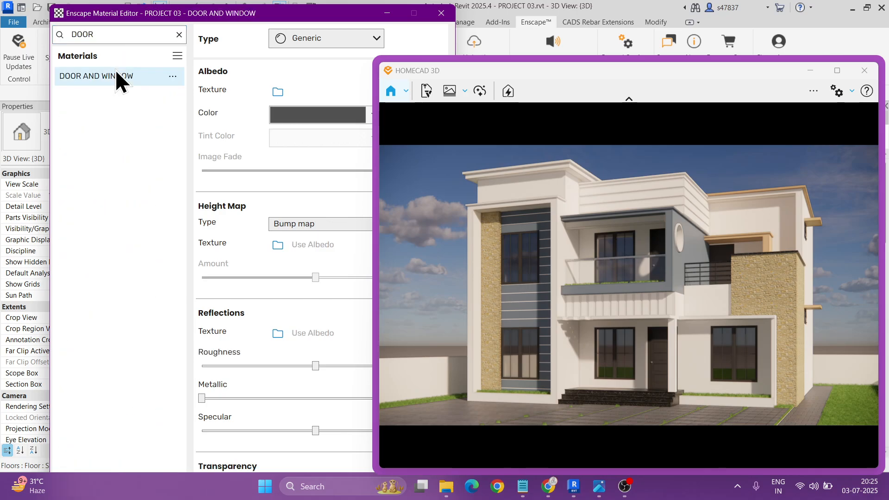
- Open the library replacement options for the DOOR AND WINDOW material and browse the Wood category with the Enscape render visible beside it
left_click(171, 75)
left_click(192, 121)
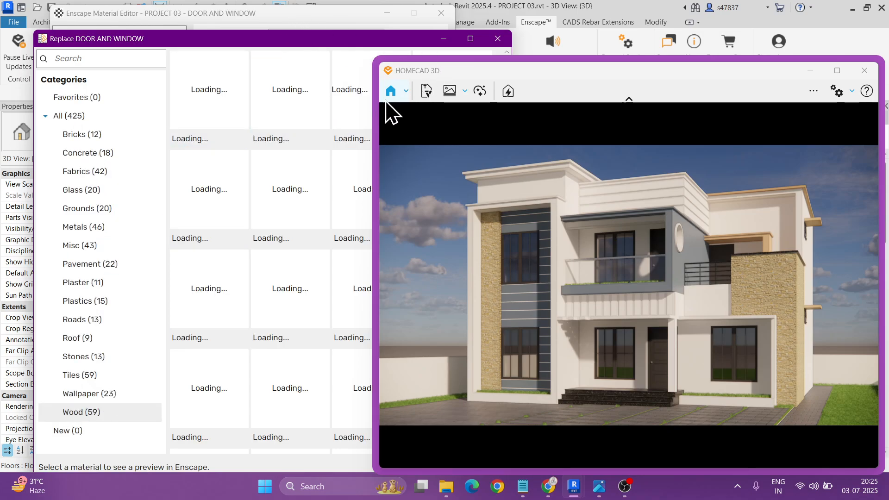
left_click_drag(377, 98, 503, 99)
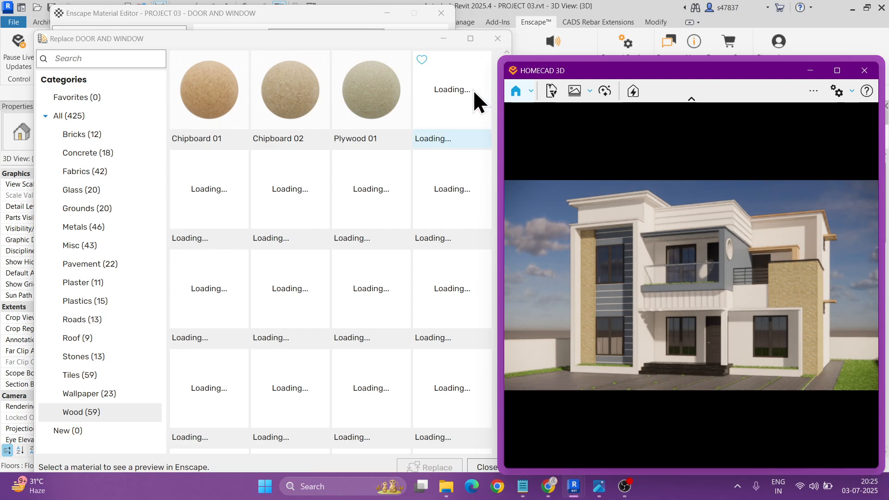
left_click_drag(369, 40, 349, 34)
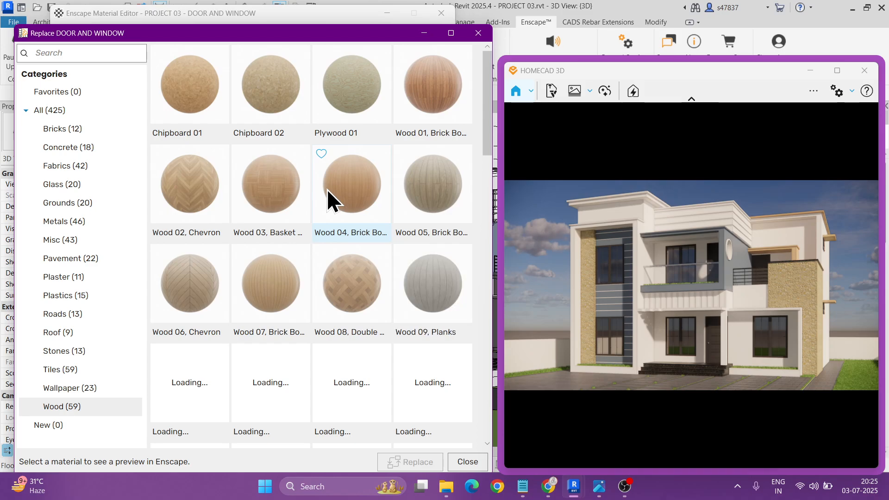
scroll(327, 189, "down", 1)
scroll(327, 189, "down", 1)
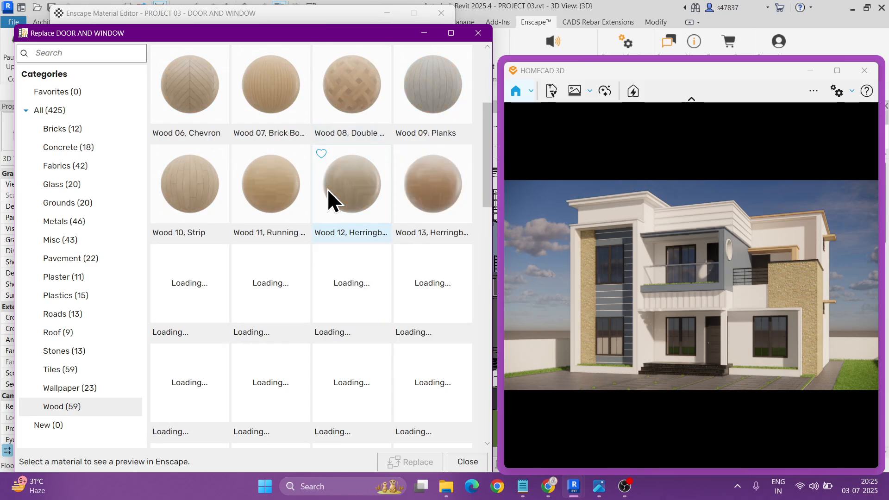
- Preview Wood 14 and Wood 15 on the doors and windows, checking each one on the front door in the render
left_click(189, 302)
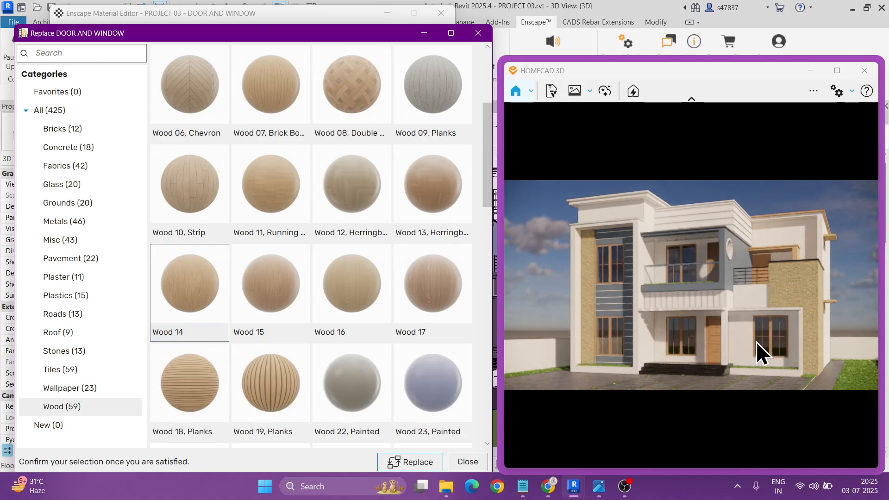
scroll(722, 344, "up", 5)
scroll(721, 341, "up", 5)
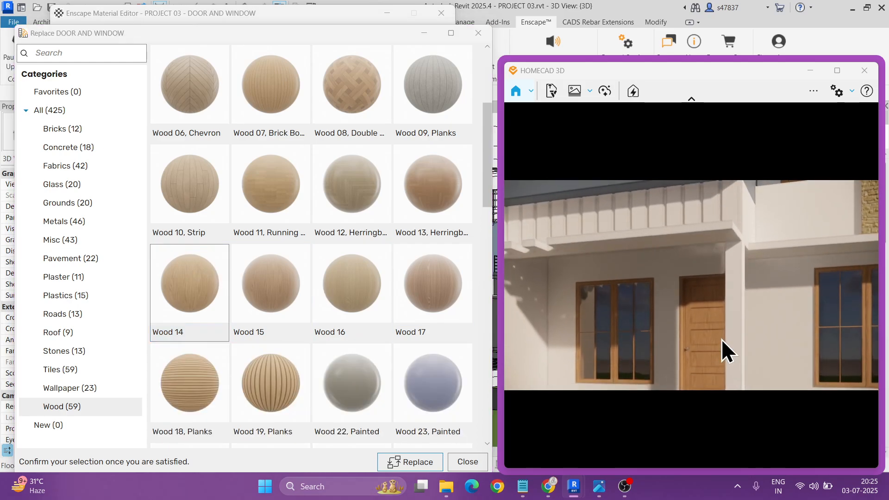
scroll(710, 328, "down", 5)
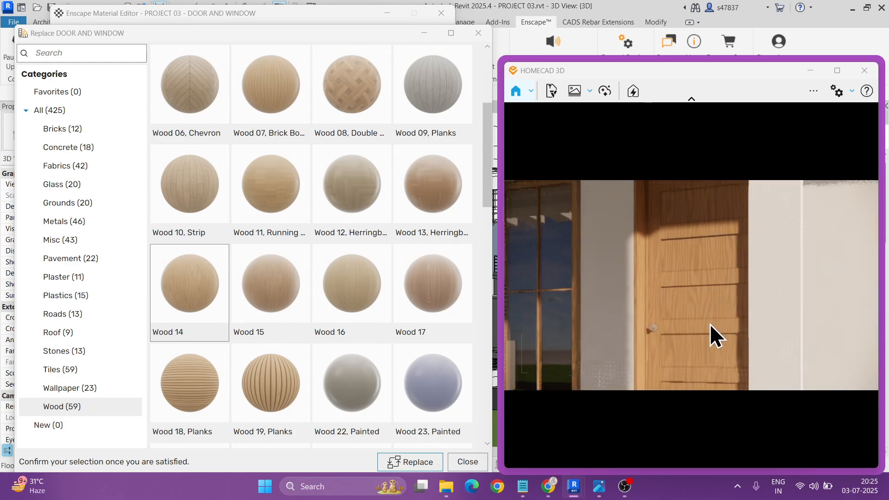
left_click(264, 291)
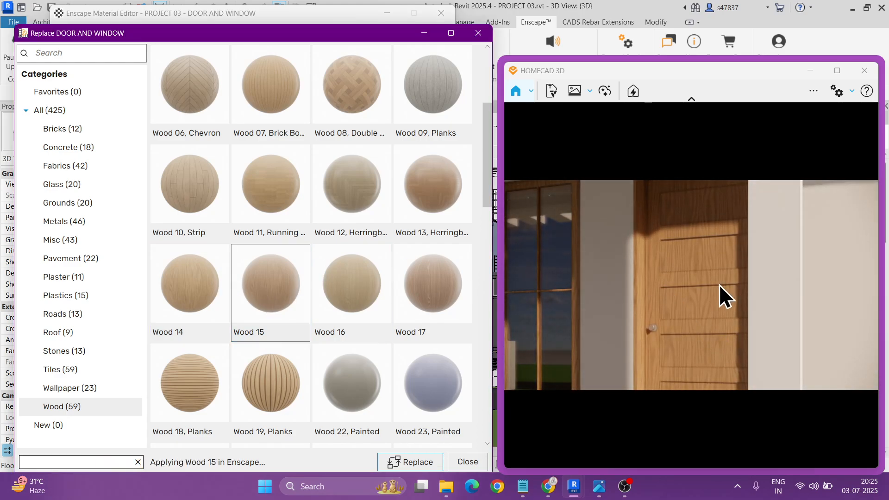
scroll(719, 284, "down", 3)
left_click_drag(718, 284, 718, 271)
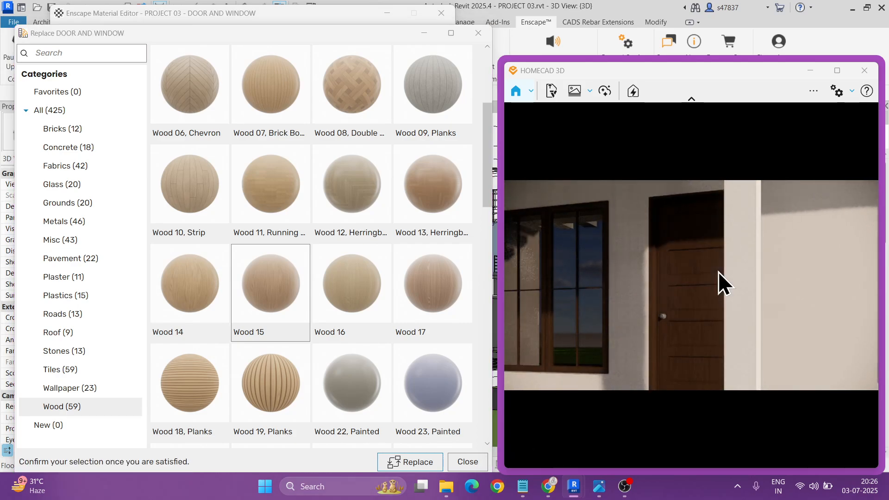
- Preview Wood 16 on the doors and windows across the front facade, then leave the material replacement and Material Editor without applying it
left_click(359, 284)
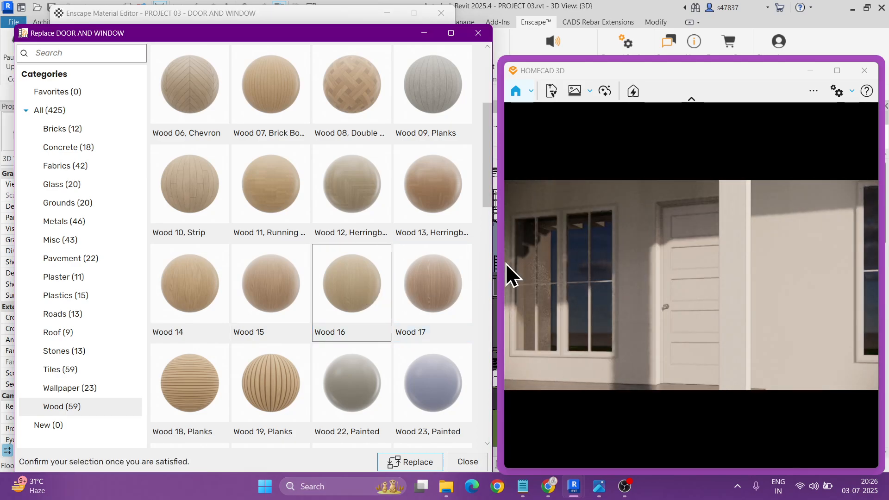
left_click(688, 278)
scroll(689, 278, "down", 5)
left_click_drag(689, 279, 730, 214)
scroll(709, 256, "down", 3)
scroll(719, 246, "down", 2)
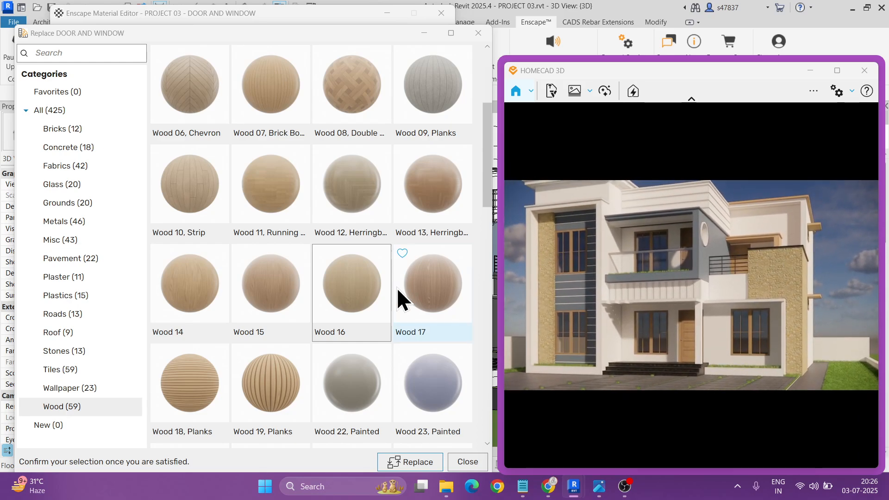
left_click(467, 462)
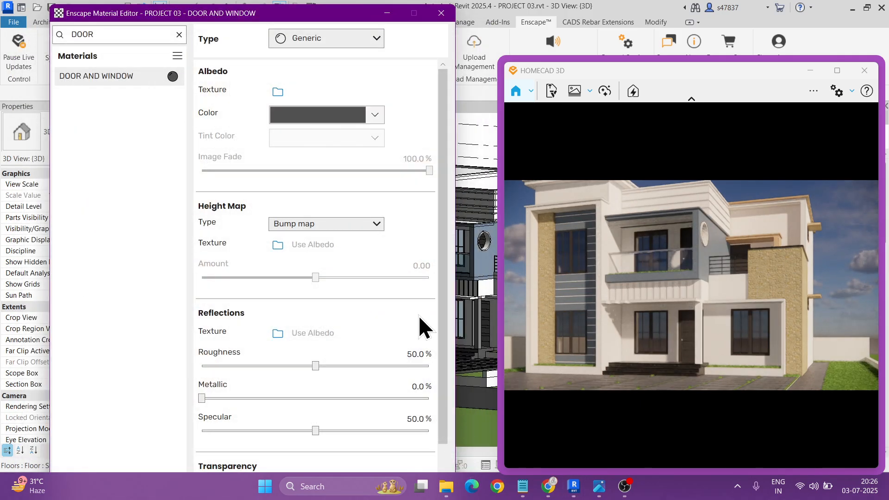
left_click(440, 13)
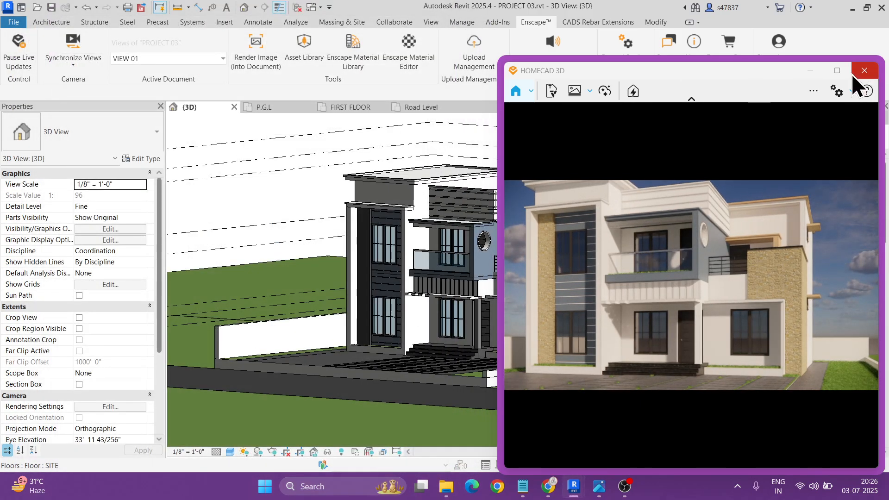
left_click(755, 73)
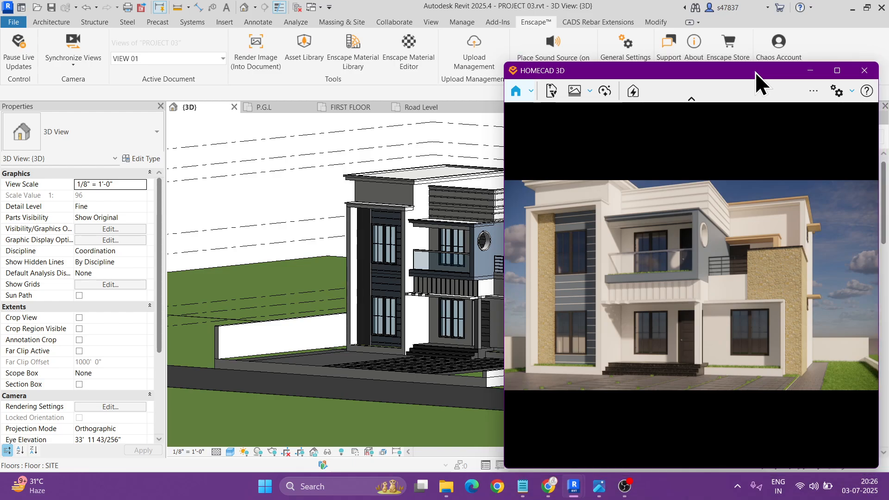
left_click(836, 74)
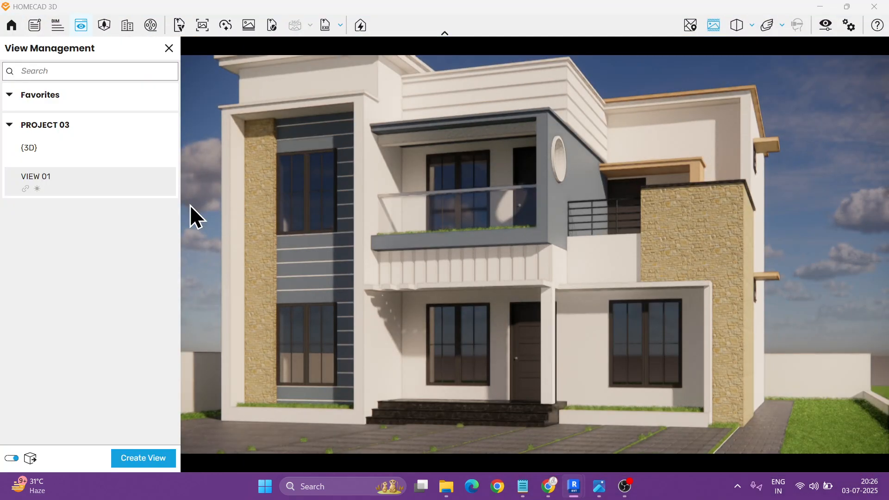
left_click(49, 190)
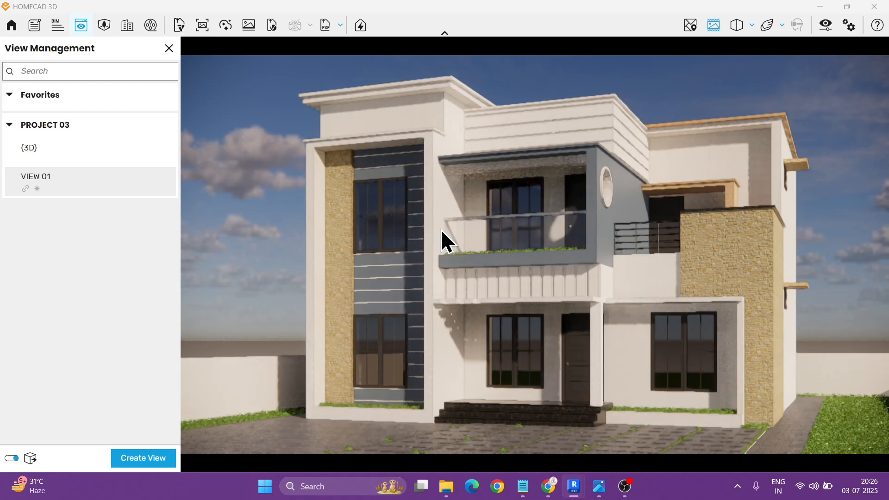
left_click(168, 50)
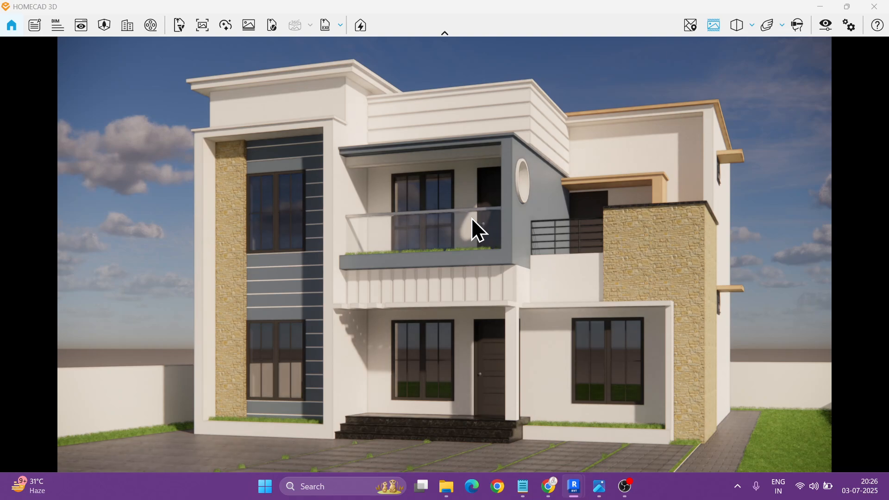
left_click(202, 25)
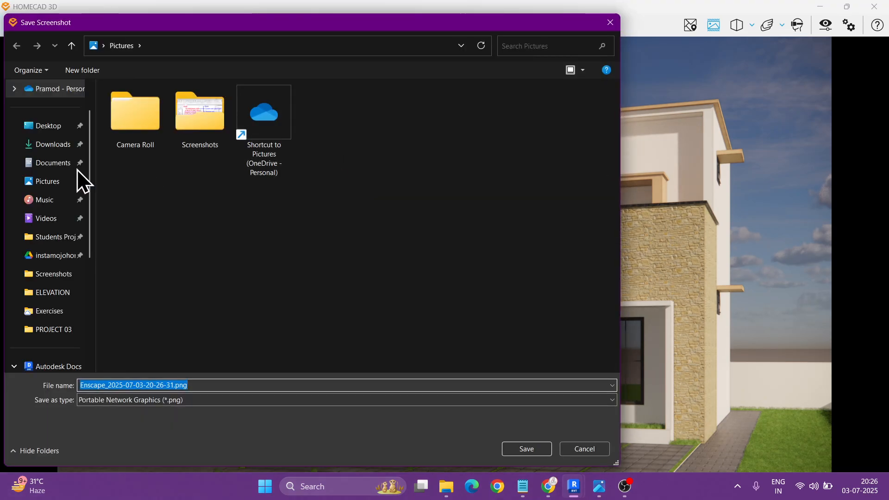
left_click(58, 330)
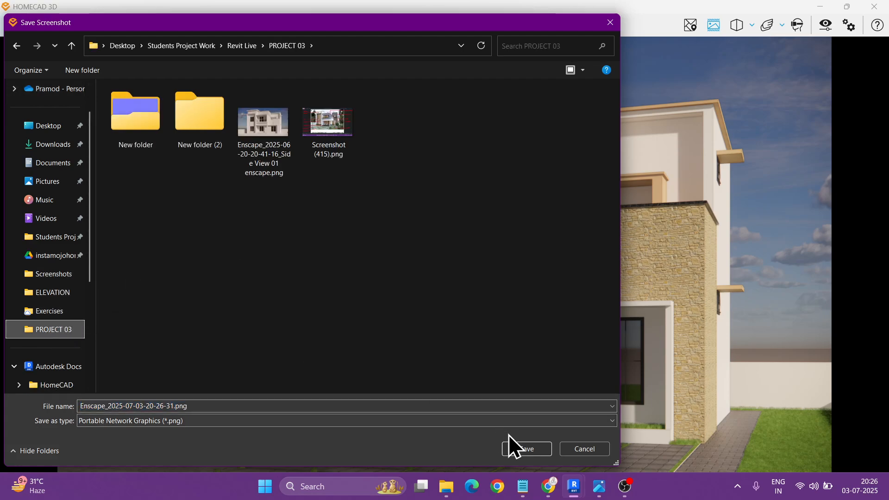
left_click(527, 449)
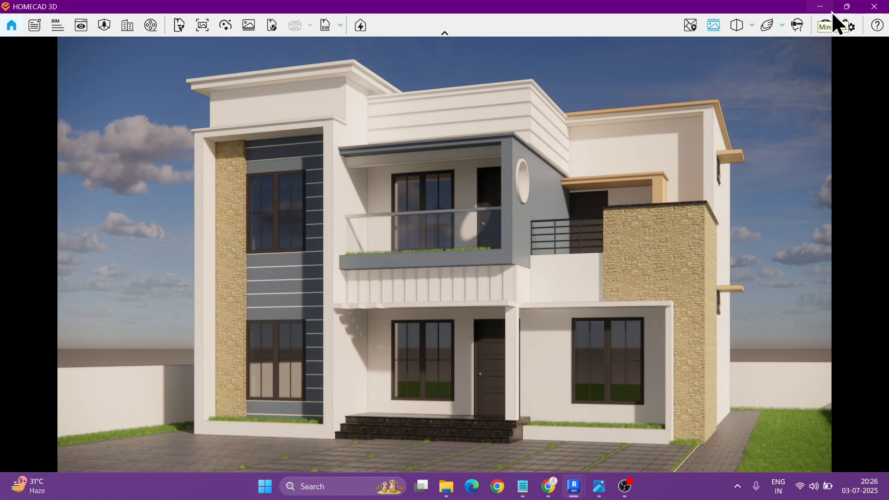
left_click(845, 7)
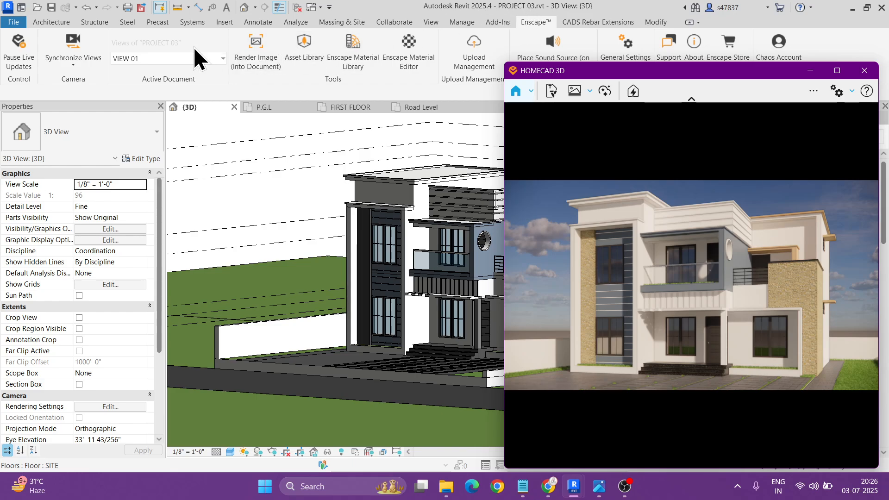
- Create a new Revit project material named PAVING GRASS and toggle its shading option in the graphics settings
left_click(464, 23)
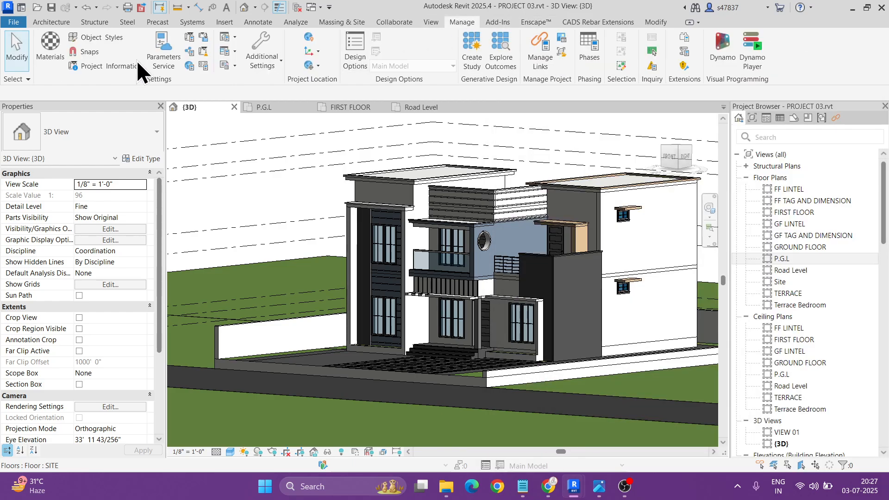
left_click(58, 60)
left_click(220, 431)
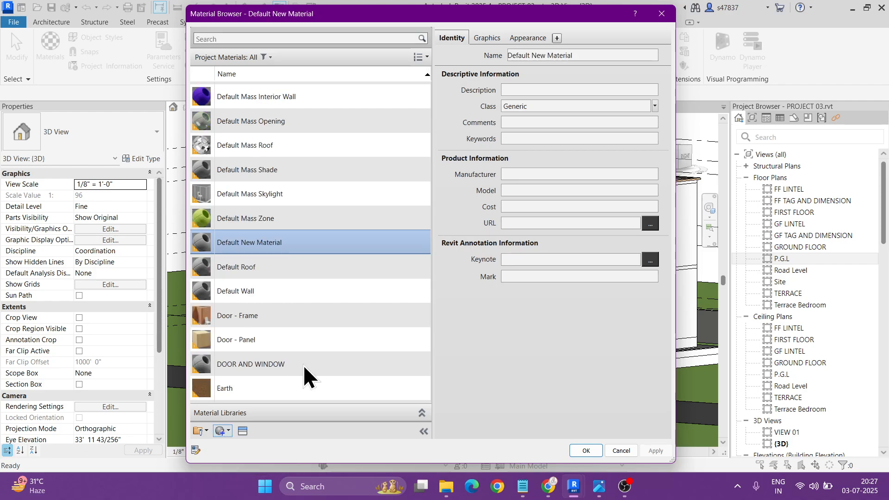
left_click(610, 55)
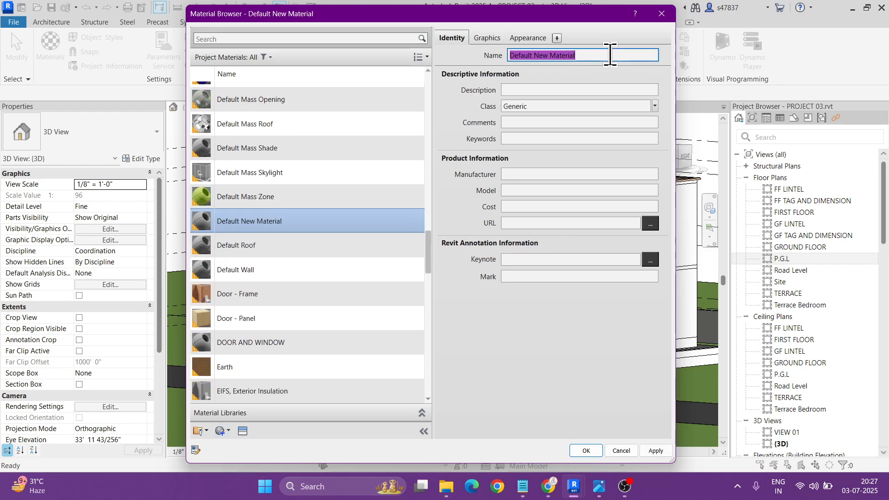
type("PAV")
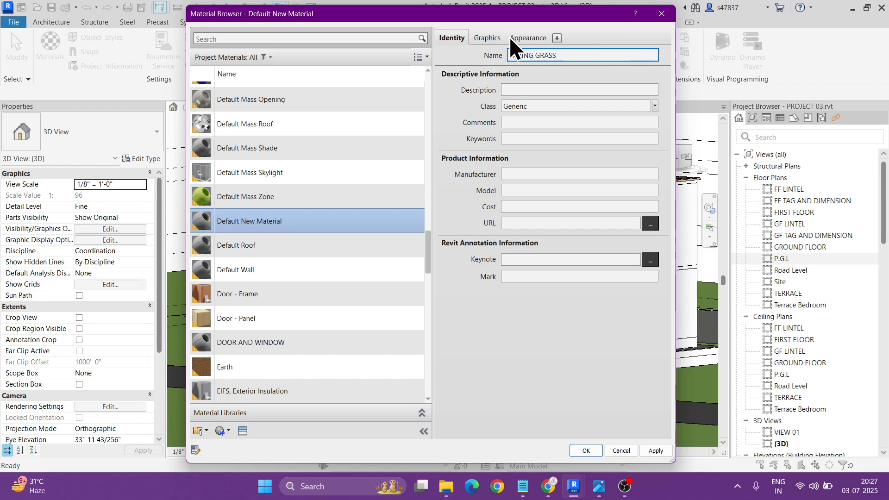
left_click(486, 38)
left_click(510, 70)
left_click(586, 450)
- Paint the grass strip between the side paving and the compound wall with the PAVING GRASS material
middle_click_drag(551, 371, 546, 399, "shift")
key("p")
key("t")
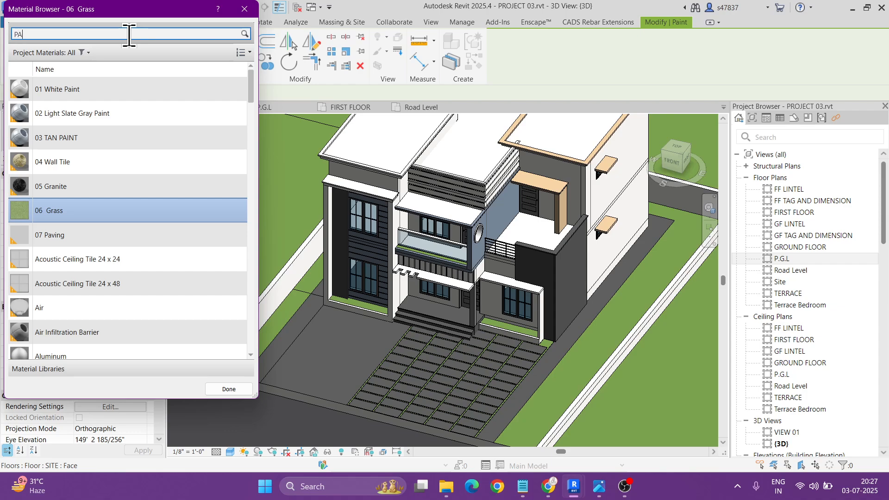
key("BackSpace")
type("VING")
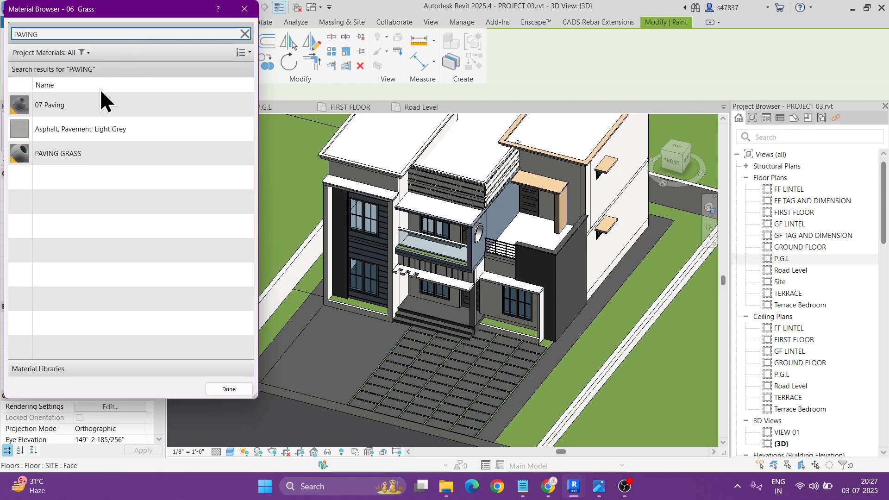
left_click(95, 154)
scroll(606, 379, "up", 4)
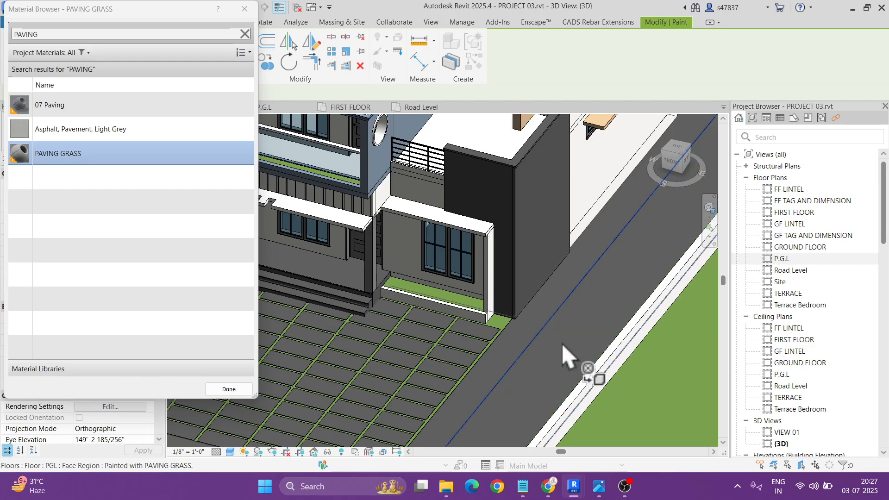
scroll(502, 343, "up", 4)
key("Escape")
- Edit the in-place GRASS model between the driveway pavers, paint its face with PAVING GRASS, and finish the model
left_click(510, 302)
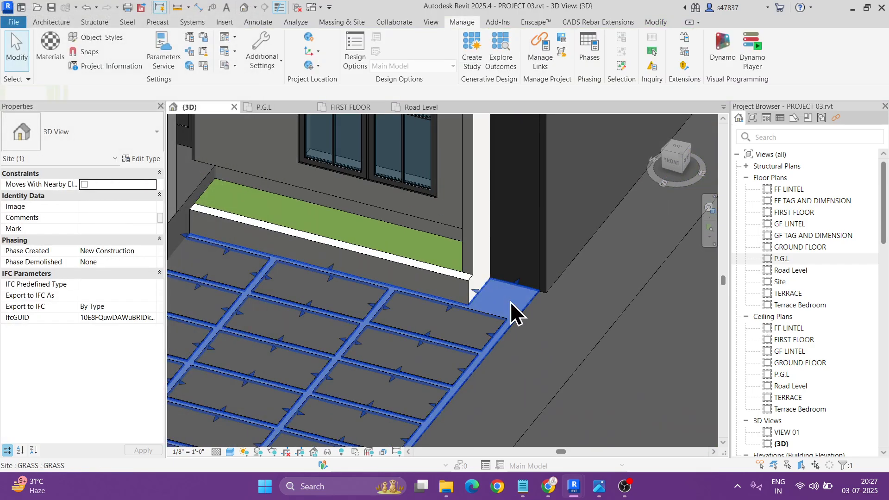
left_click(496, 75)
key("p")
key("t")
left_click(506, 299)
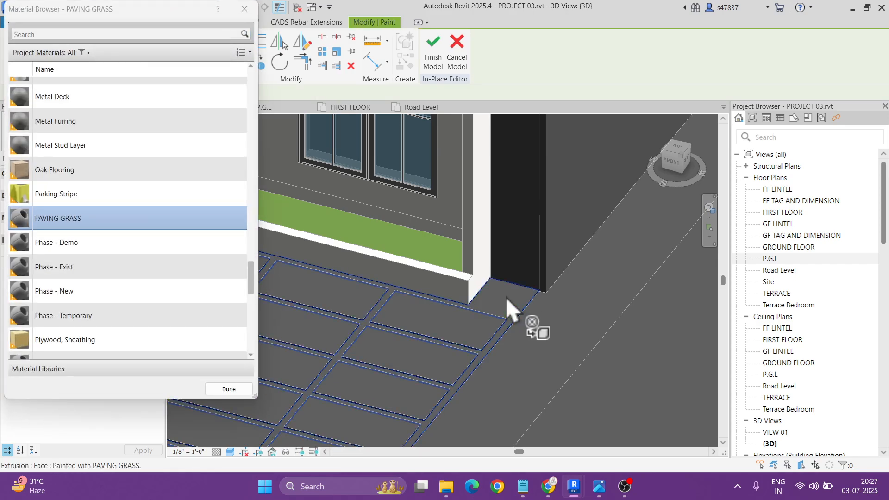
key("Escape")
scroll(509, 305, "down", 5)
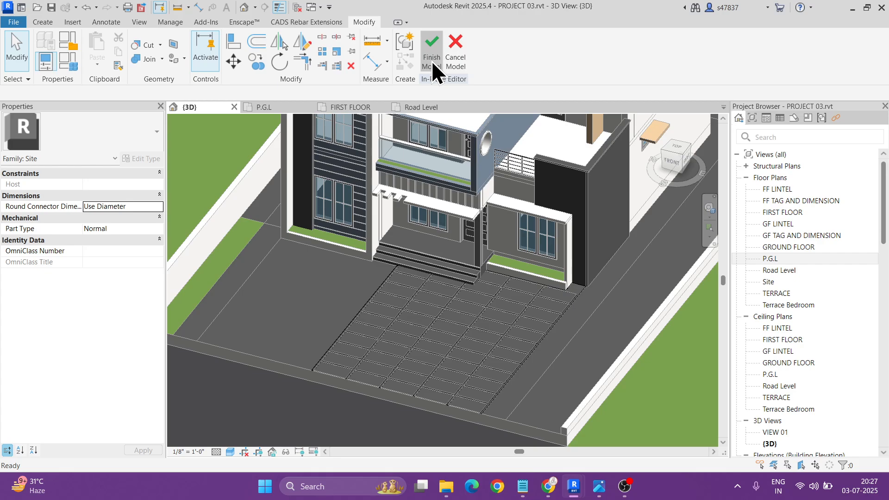
left_click(432, 60)
- Change the projection in the maximized Enscape render, examine the paver joints and side strip from above, and shrink the window beside Revit
mouse_move(585, 493)
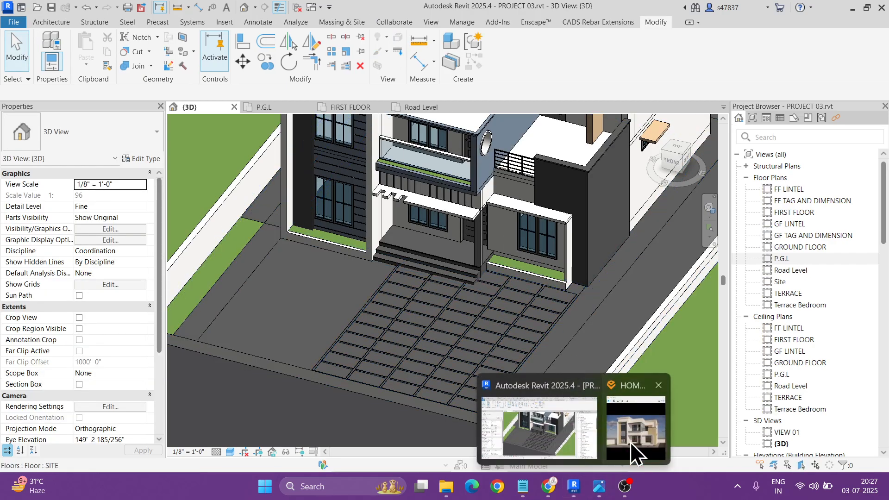
left_click(631, 445)
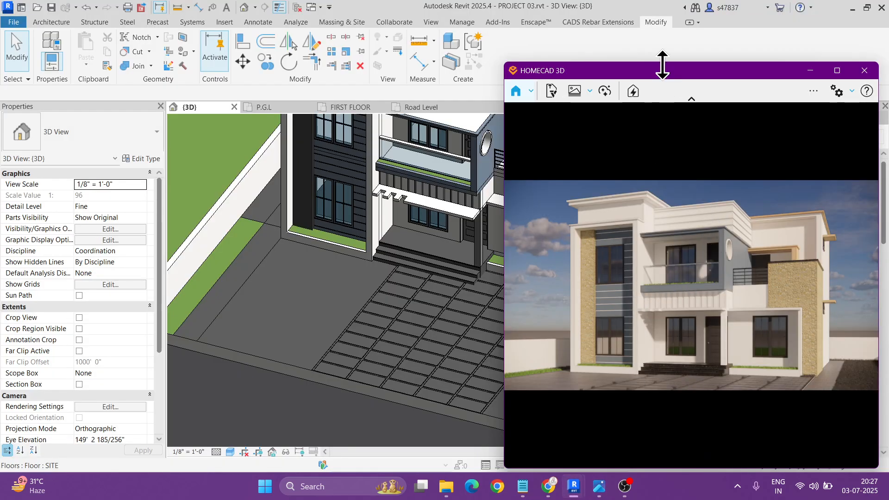
left_click_drag(663, 65, 657, 43)
left_click(833, 54)
left_click(752, 26)
left_click(751, 47)
mouse_move(522, 285)
left_mouse_down()
mouse_move(522, 416)
mouse_move(521, 285)
left_mouse_up()
right_click_drag(522, 284, 552, 248)
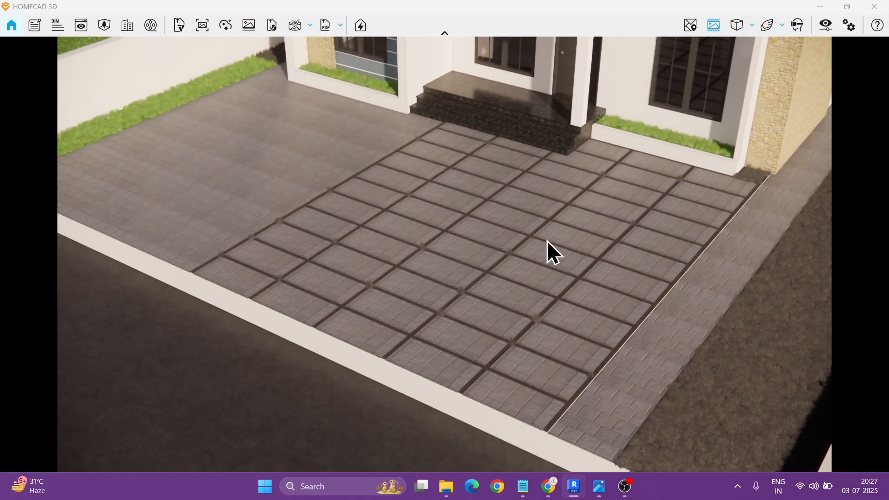
left_click_drag(769, 4, 783, 66)
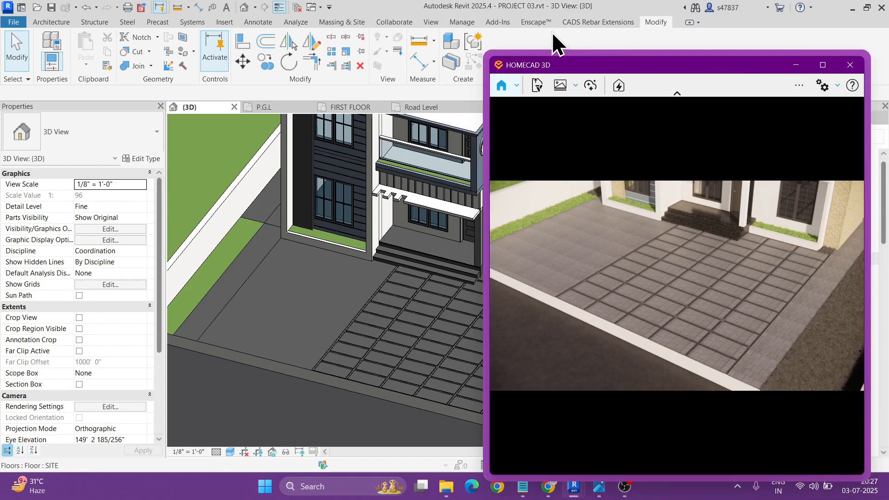
- Open the Enscape Material Editor and find the PAVING GRASS material by searching for PAV
left_click(536, 22)
left_click(412, 46)
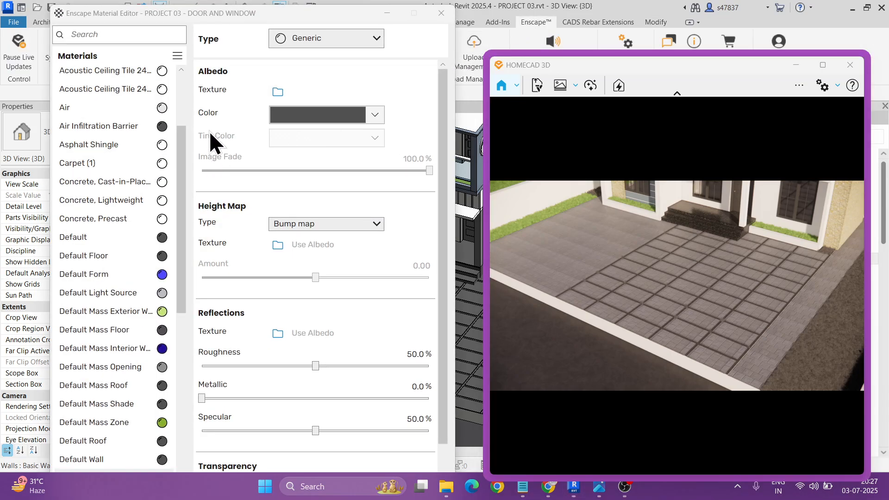
left_click(120, 36)
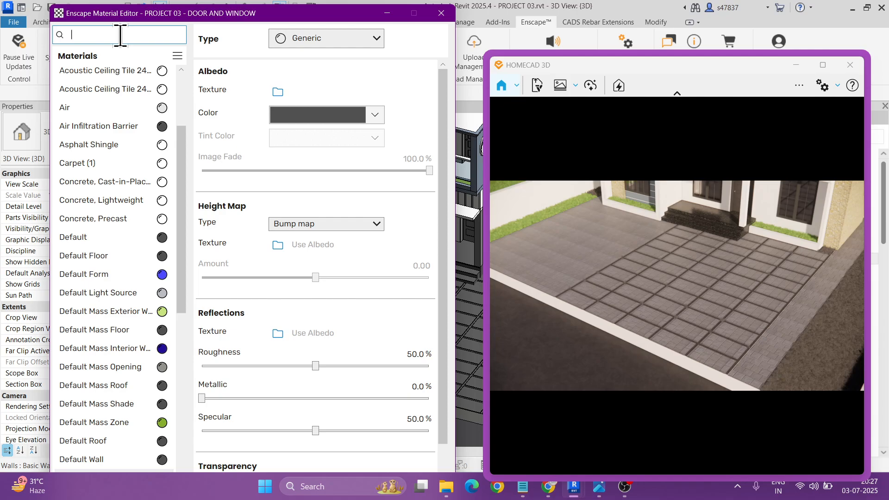
type("PAV")
left_click(88, 95)
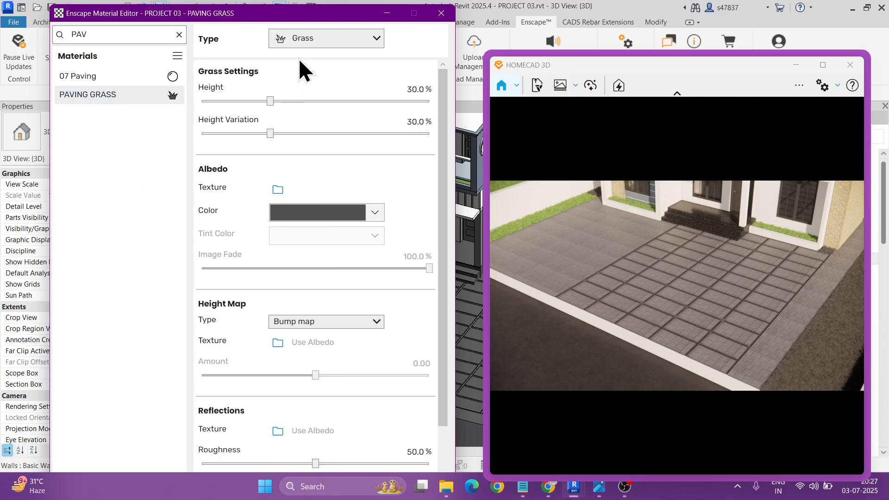
- Set the PAVING GRASS height to 66.4% and height variation to 67.4%, checking the paver joints in the render, and put both Enscape windows away
left_click_drag(725, 310, 720, 312)
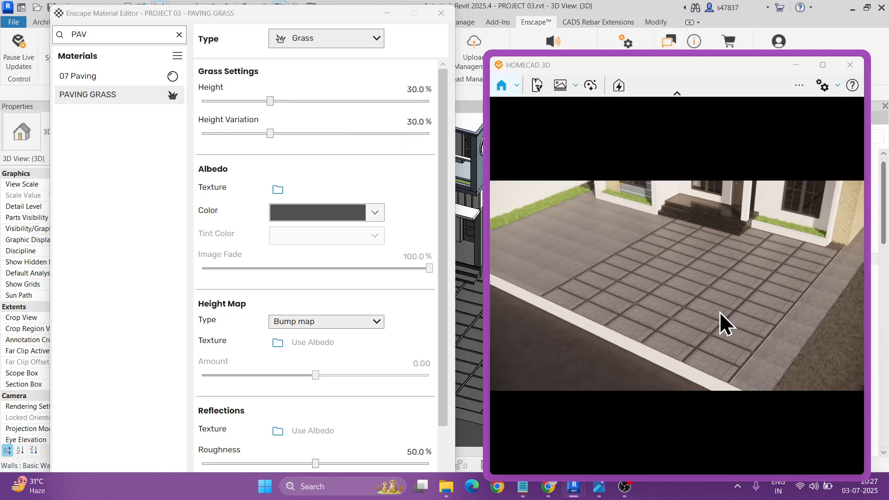
scroll(720, 313, "up", 5)
scroll(633, 332, "up", 3)
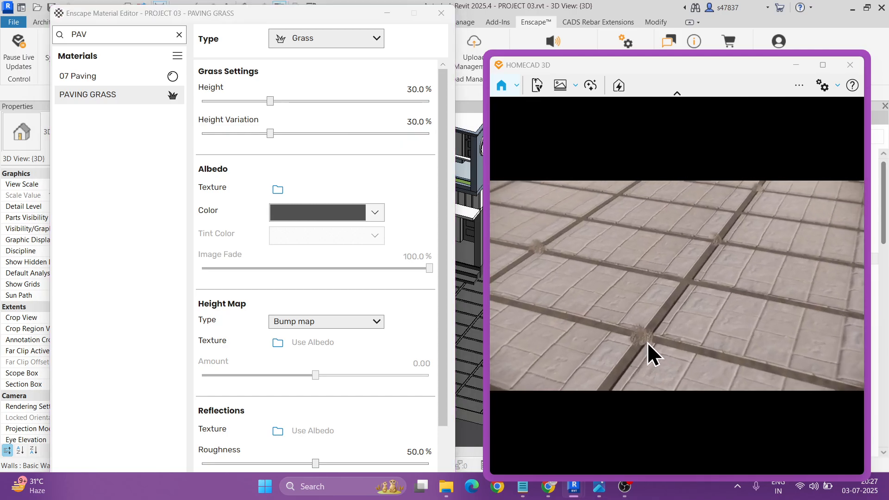
left_click_drag(272, 99, 411, 103)
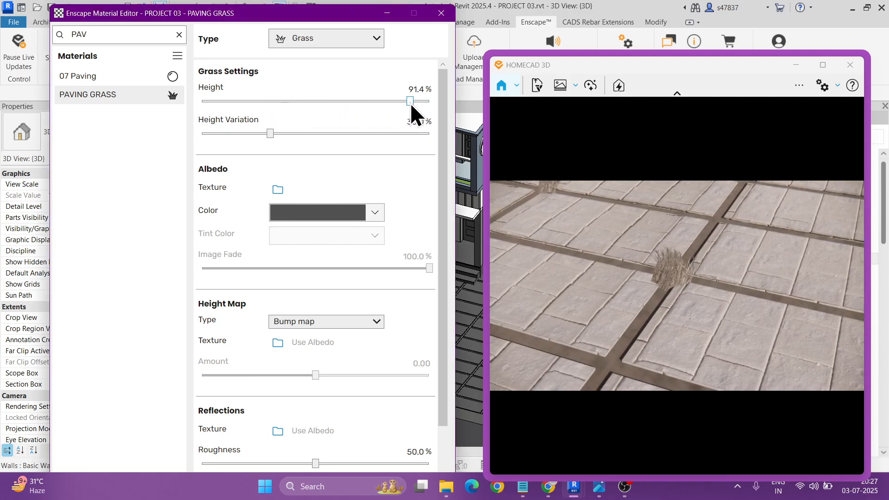
left_click_drag(287, 99, 354, 101)
left_click_drag(270, 133, 241, 131)
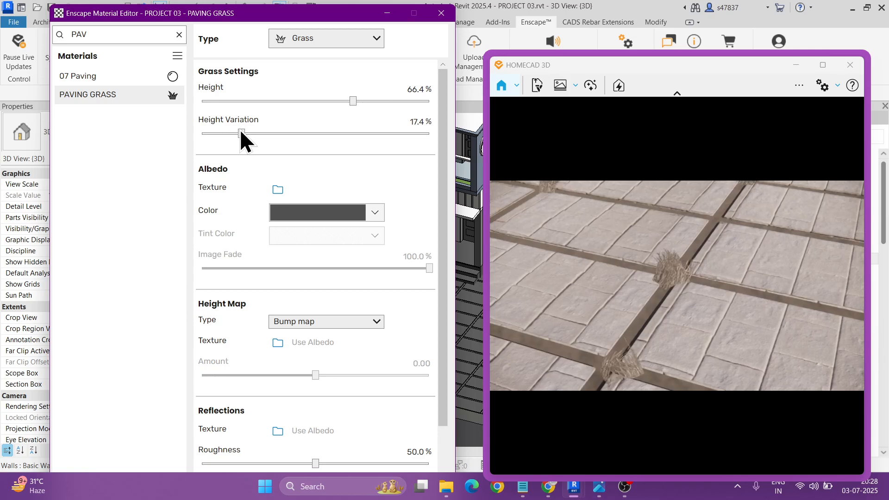
left_click_drag(242, 134, 411, 135)
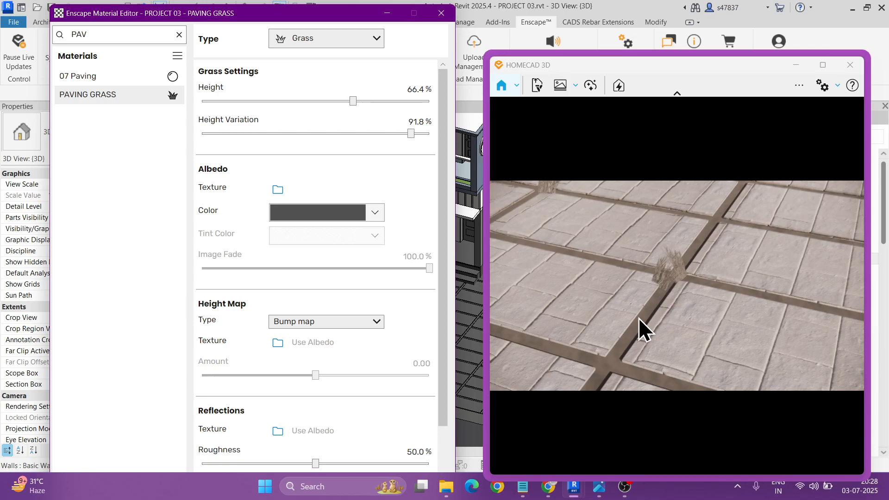
left_click_drag(400, 135, 356, 134)
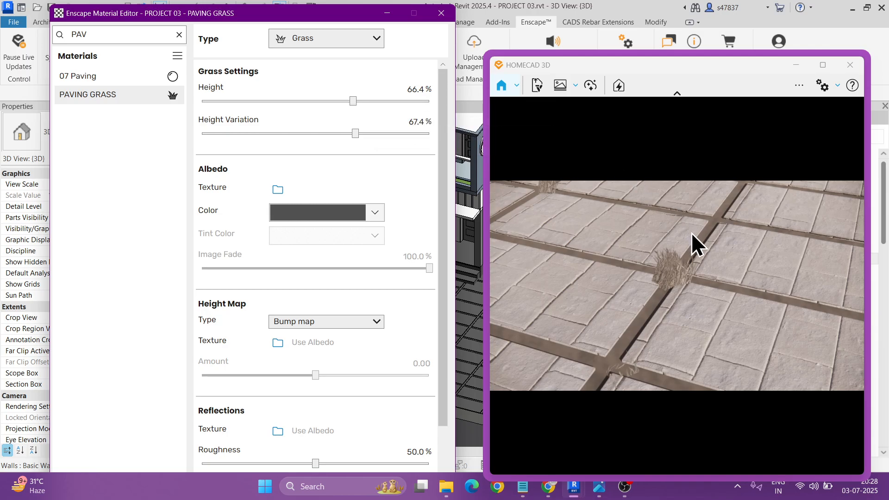
scroll(675, 286, "down", 3)
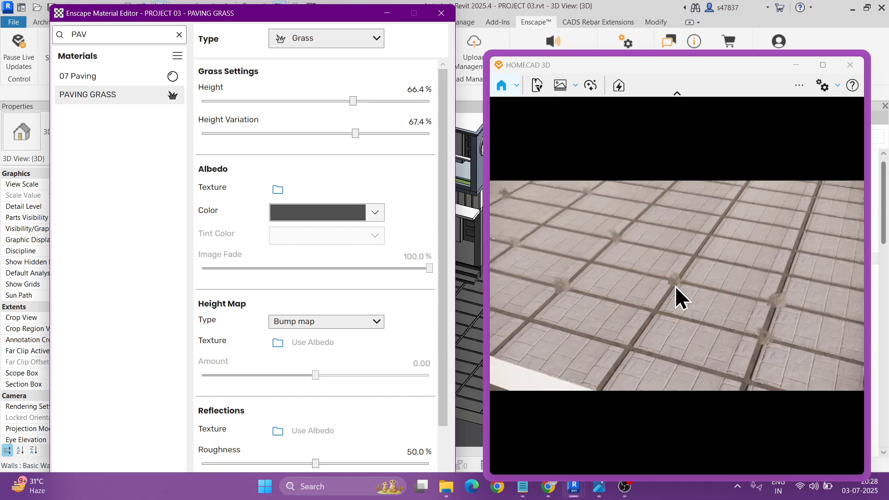
scroll(675, 285, "down", 2)
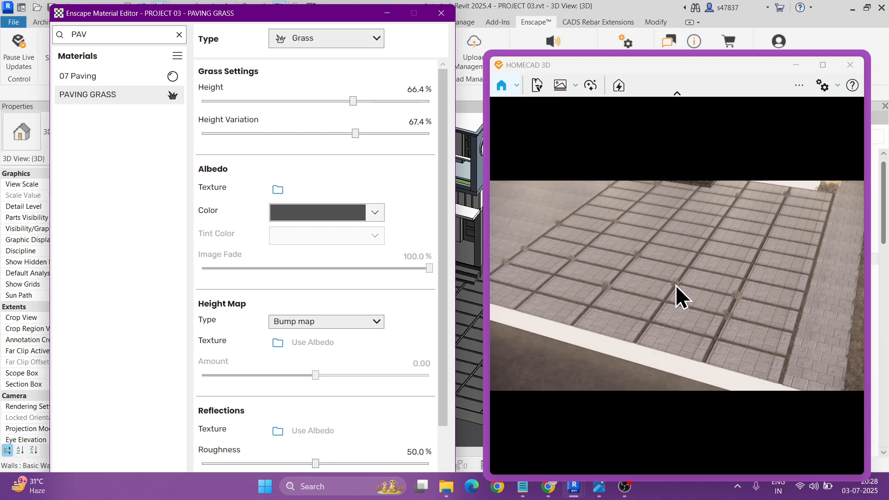
left_click(793, 66)
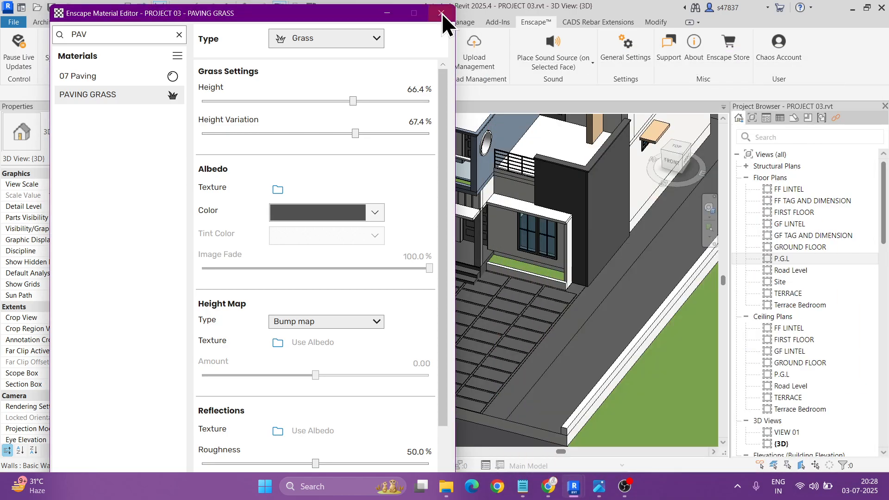
left_click(395, 15)
scroll(376, 376, "up", 8)
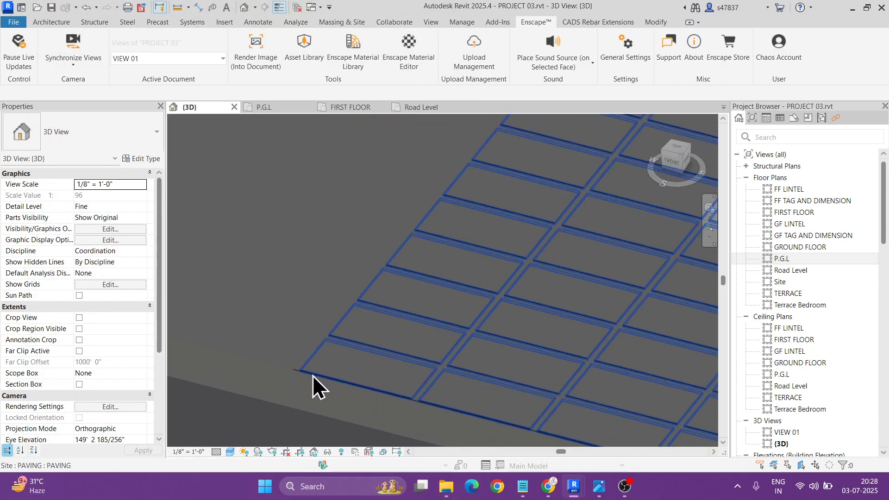
left_click(268, 367)
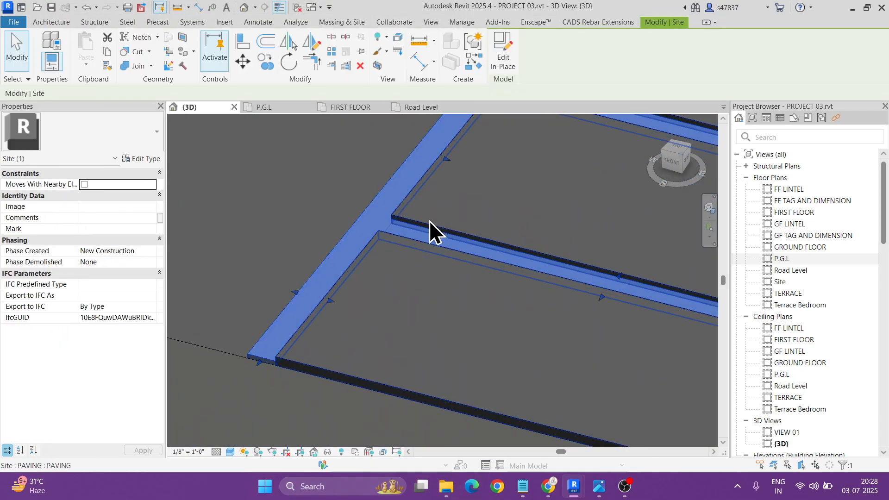
key("Escape")
scroll(350, 253, "down", 4)
key("p")
key("t")
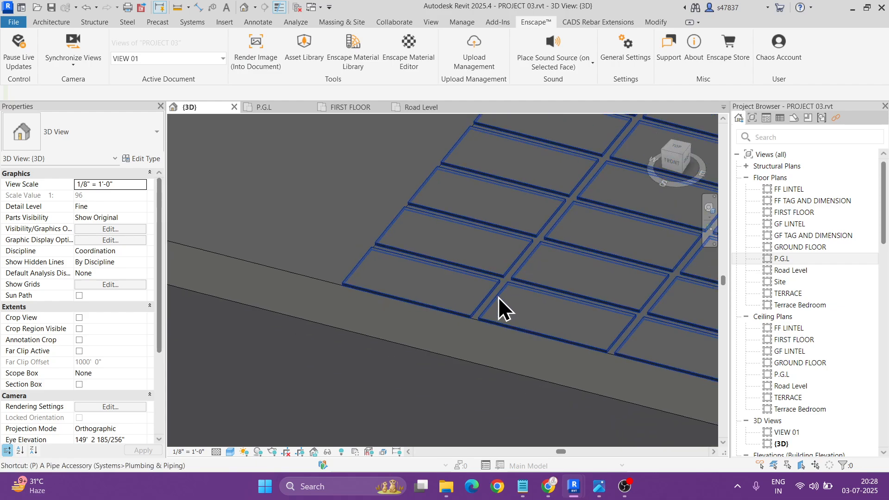
scroll(503, 301, "up", 5)
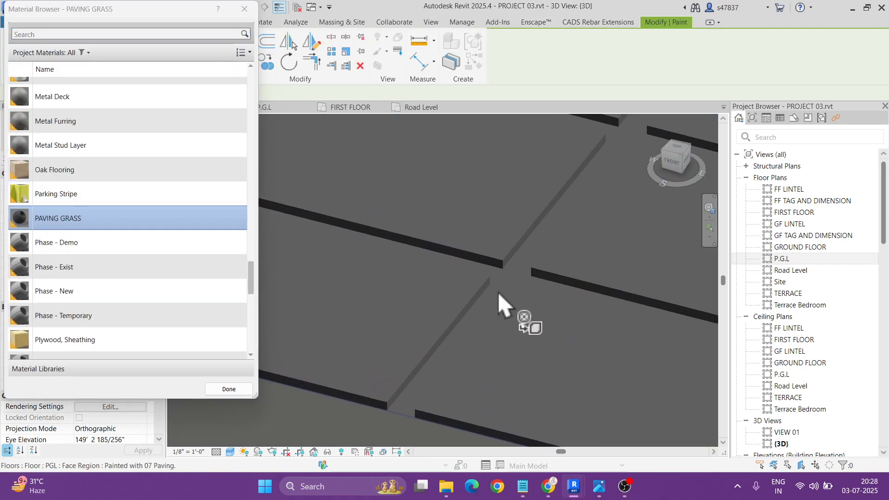
key("Escape")
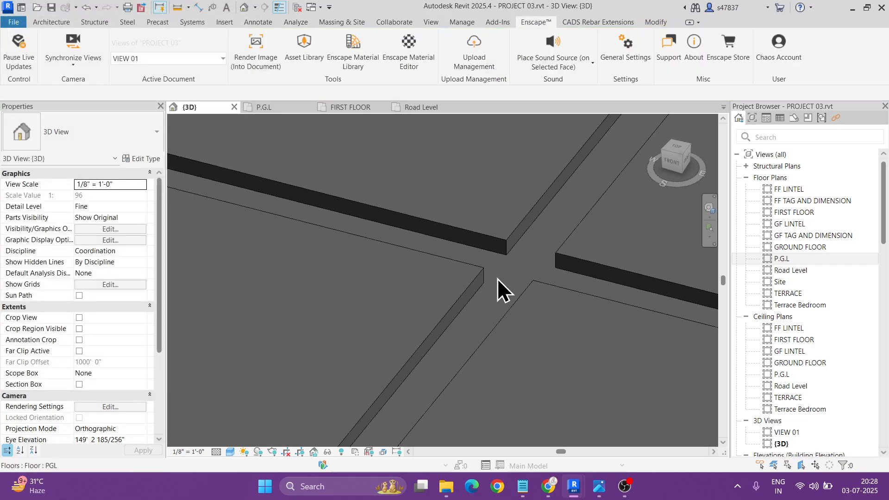
- Switch the 3D view to a visual style showing material textures, and start editing the in-place PAVING model of the driveway pavers
left_click(229, 453)
left_click(249, 430)
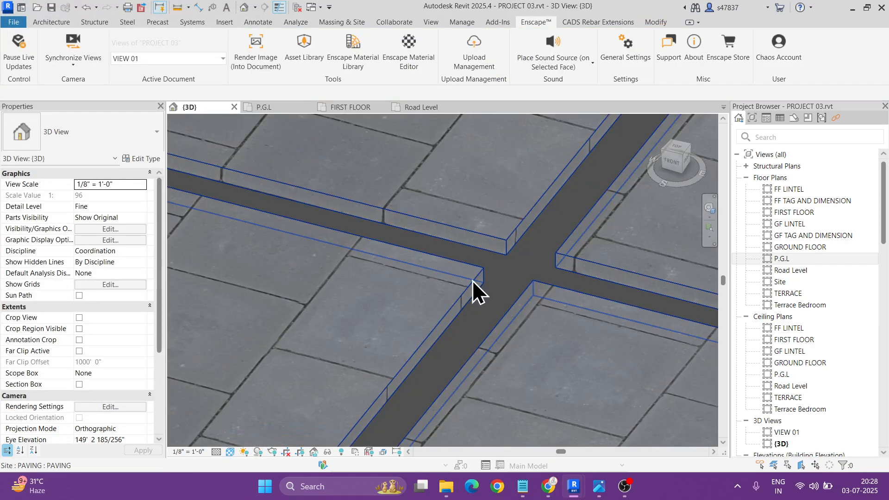
left_click(502, 277)
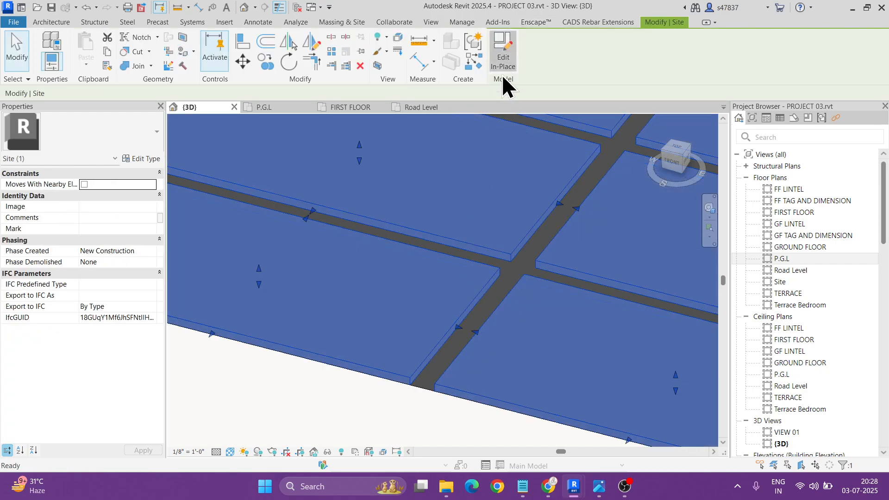
double_click(400, 295)
- Set the extrusion end of all the driveway pavers to 3 inches and finish the in-place model
left_click(400, 295)
scroll(400, 296, "down", 6)
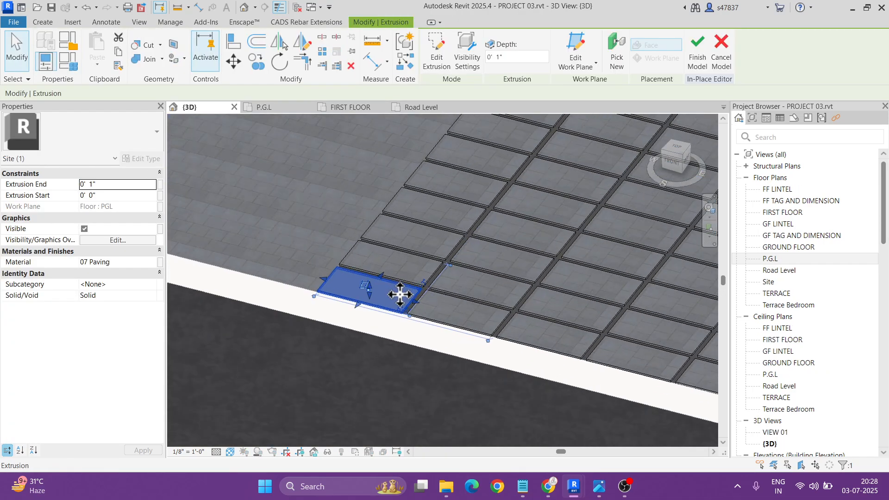
left_click_drag(347, 199, 647, 428)
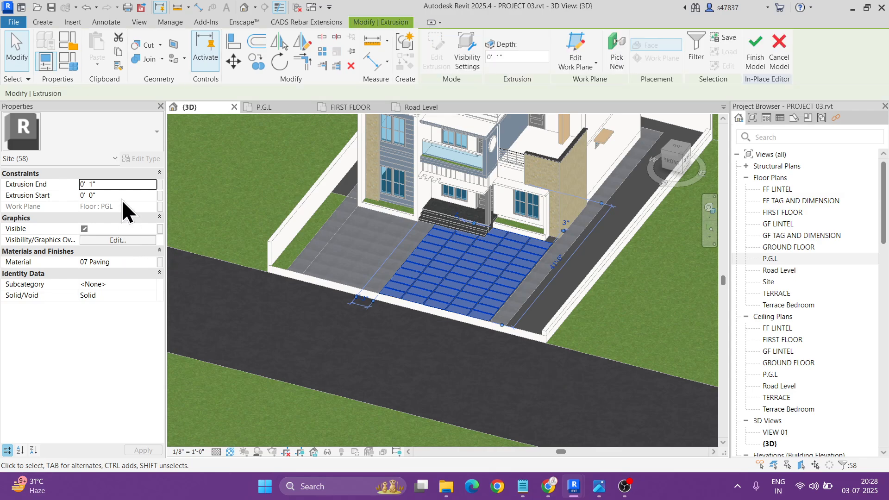
left_click(121, 186)
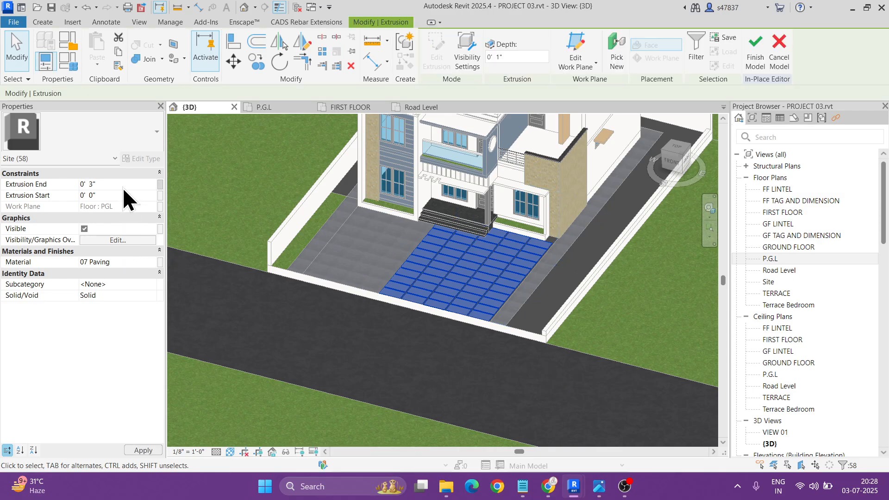
scroll(463, 278, "up", 4)
key("Escape")
middle_click_drag(549, 262, 461, 240, "shift")
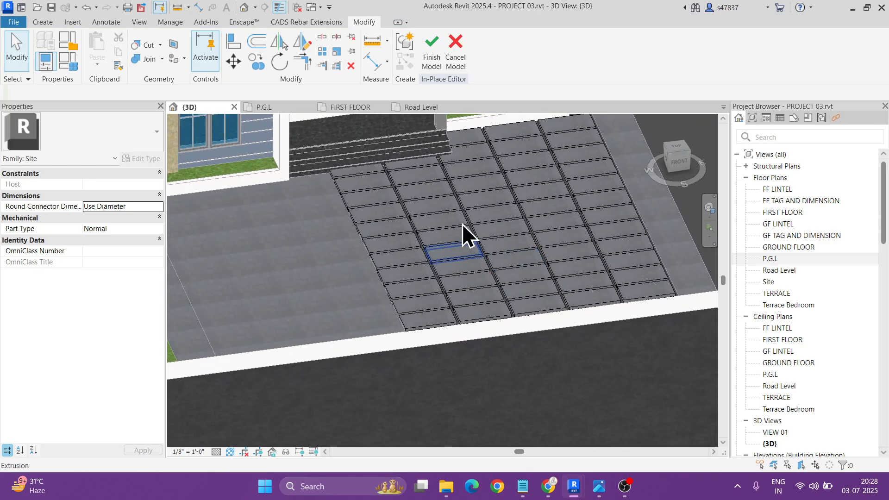
left_click(434, 54)
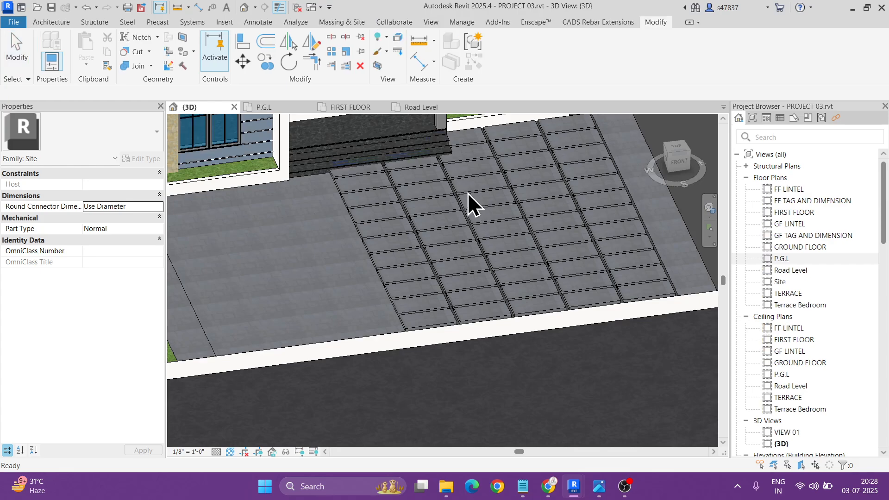
- Bring the Enscape render back beside Revit and reopen the Material Editor on PAVING GRASS
middle_click_drag(579, 246, 521, 258, "shift")
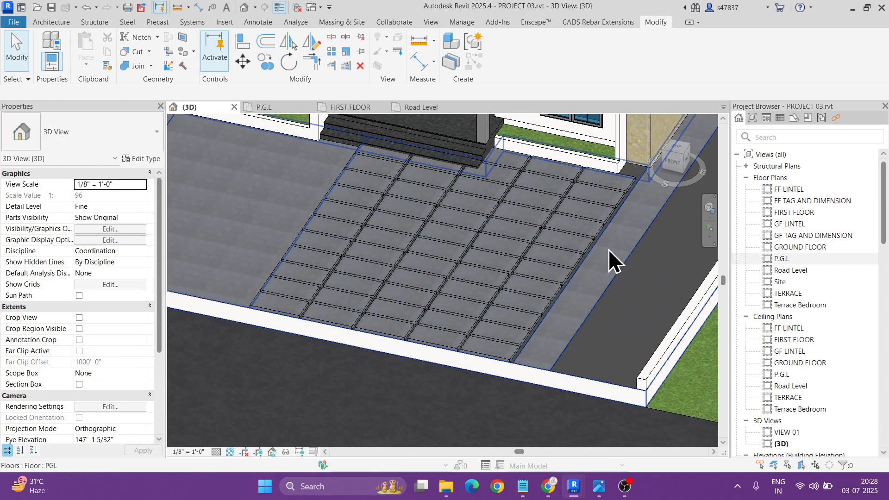
mouse_move(574, 486)
left_click(628, 437)
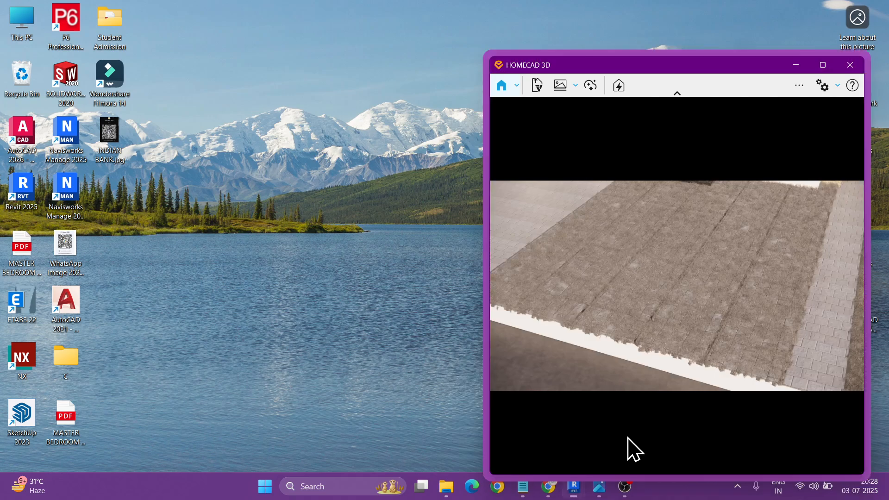
left_click(533, 23)
left_click(418, 47)
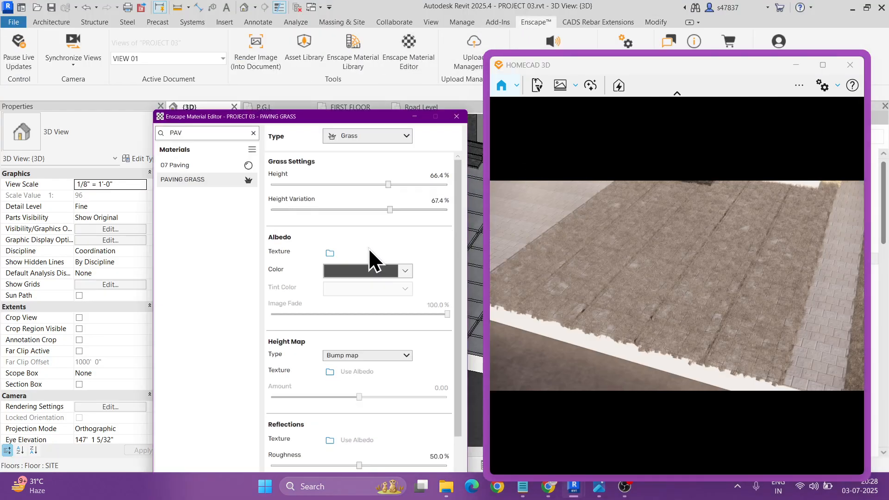
- Replace PAVING GRASS with the Enscape library material Grass 01 from the Grounds category
right_click(191, 94)
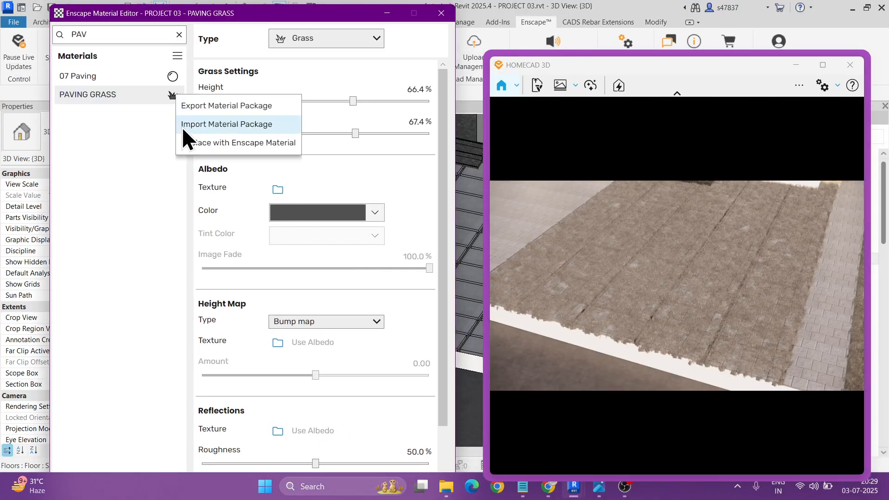
left_click(192, 141)
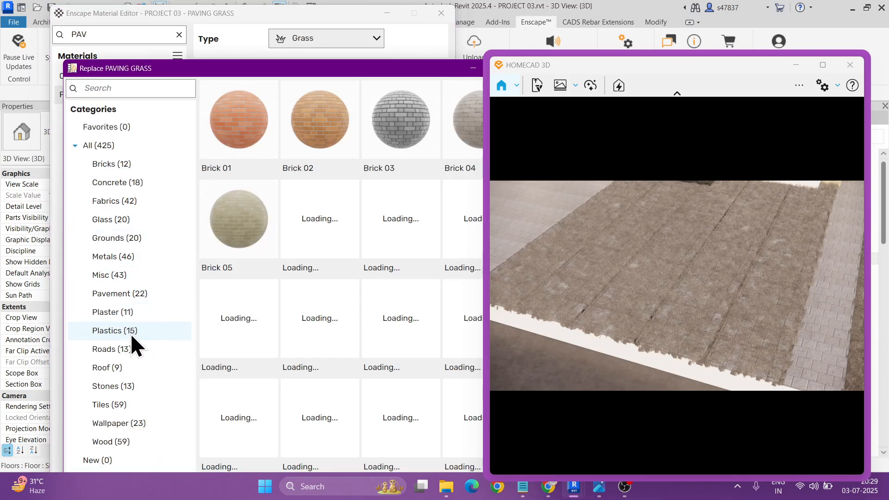
left_click(130, 239)
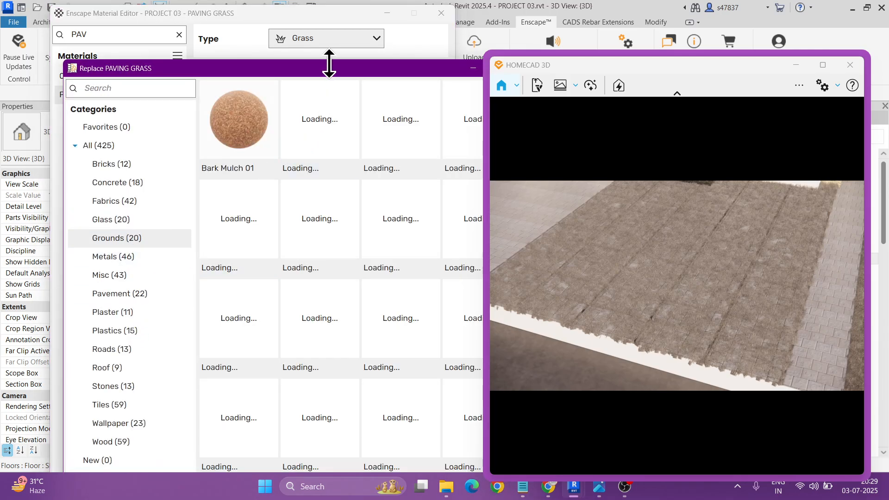
left_click_drag(326, 69, 285, 56)
left_click(275, 99)
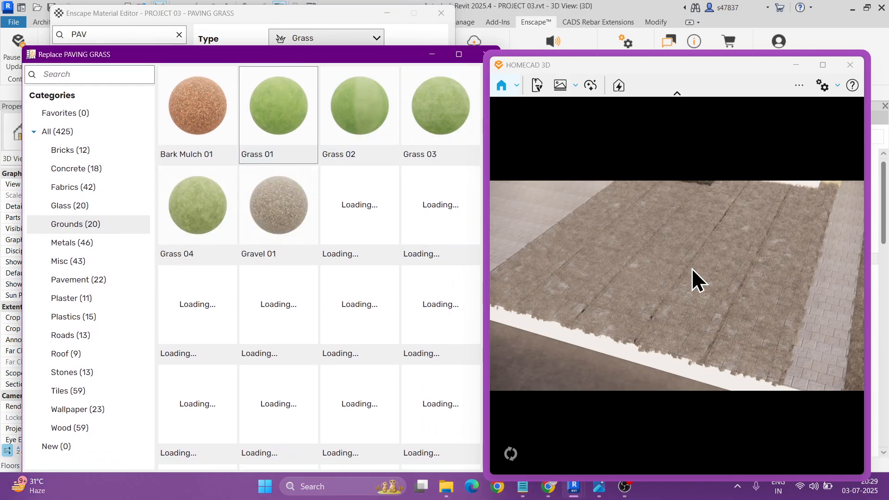
- Examine the grass in the paver joints close up in the render, and choose Grass 04 as the replacement for PAVING GRASS
left_click(693, 313)
scroll(718, 311, "up", 5)
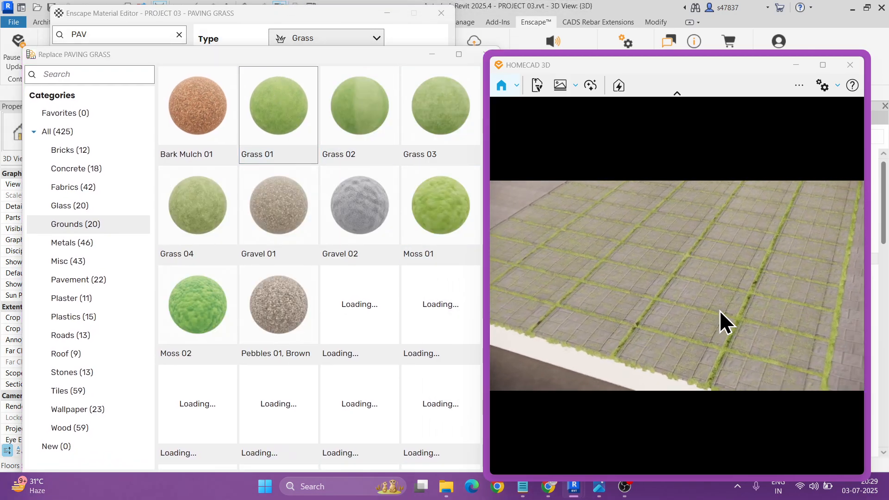
scroll(622, 290, "up", 5)
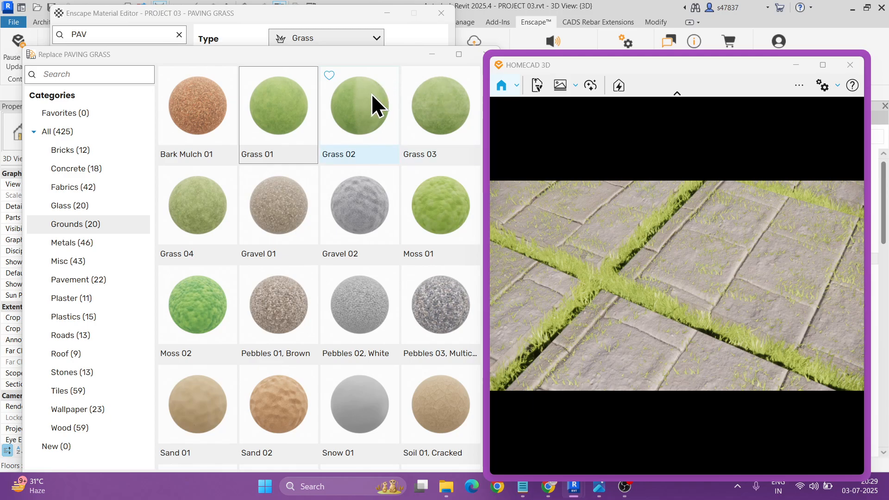
scroll(633, 227, "down", 5)
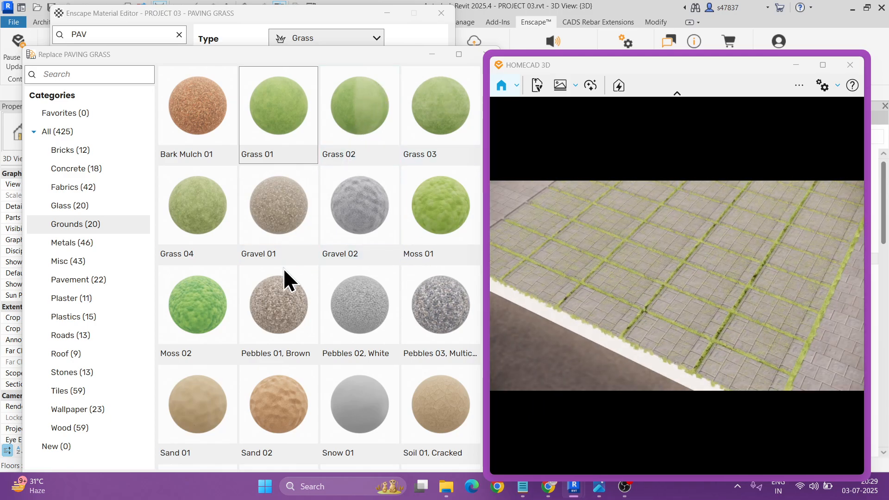
left_click(207, 216)
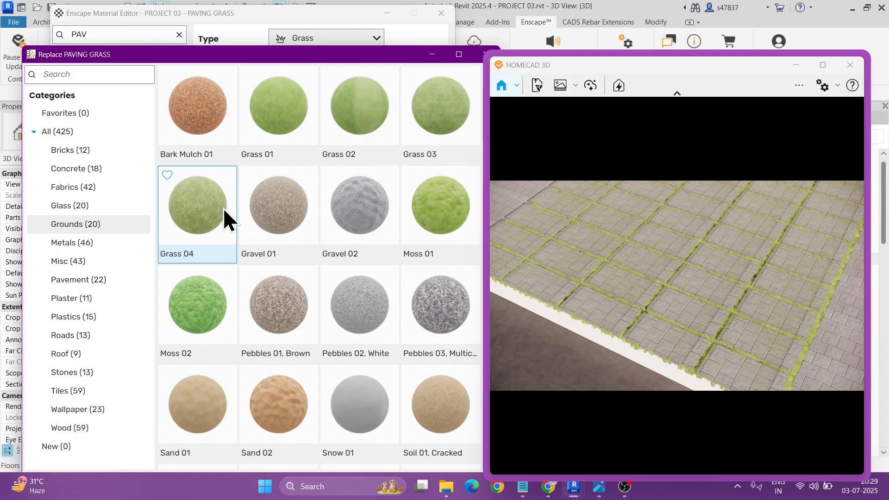
- Try Grass 03, Grass 01 and Moss 01 as replacements for PAVING GRASS, comparing the paver joints close up in the render
left_click(414, 115)
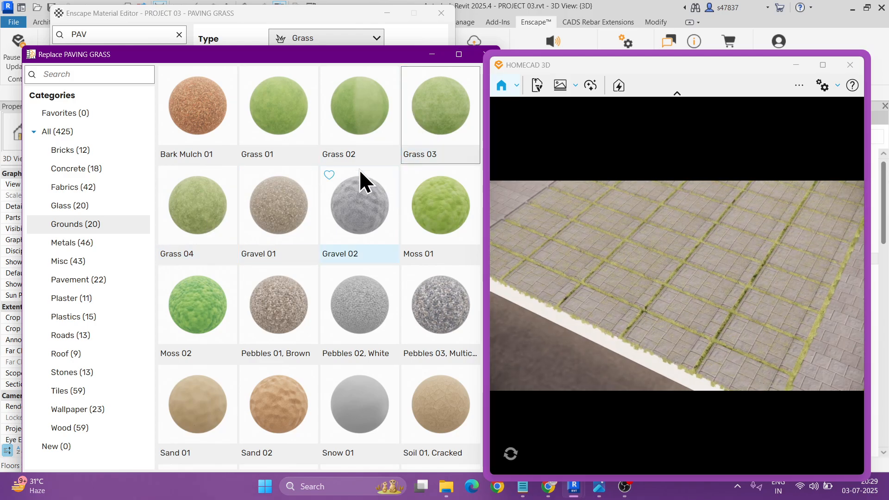
scroll(356, 226, "down", 2)
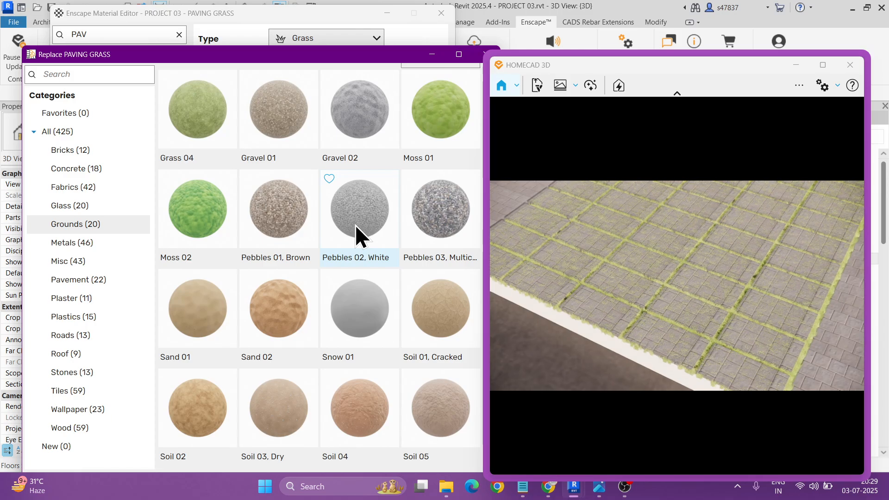
left_click_drag(344, 65, 303, 49)
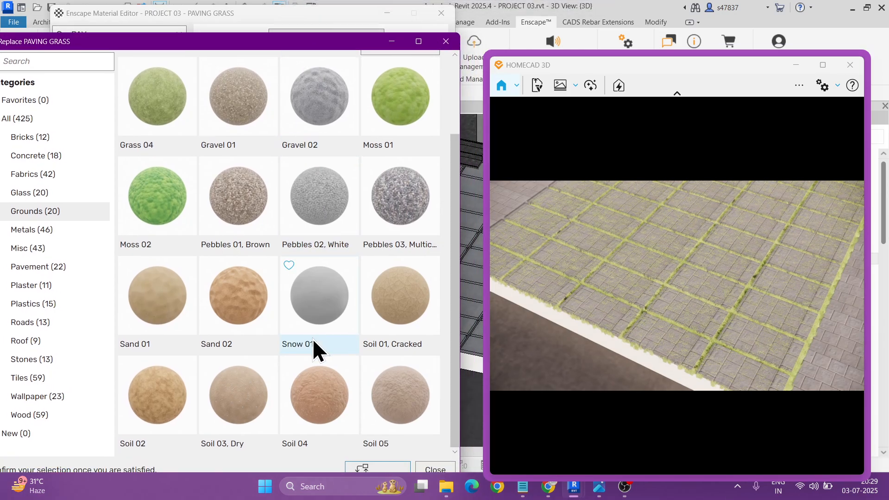
scroll(314, 338, "up", 2)
left_click(252, 107)
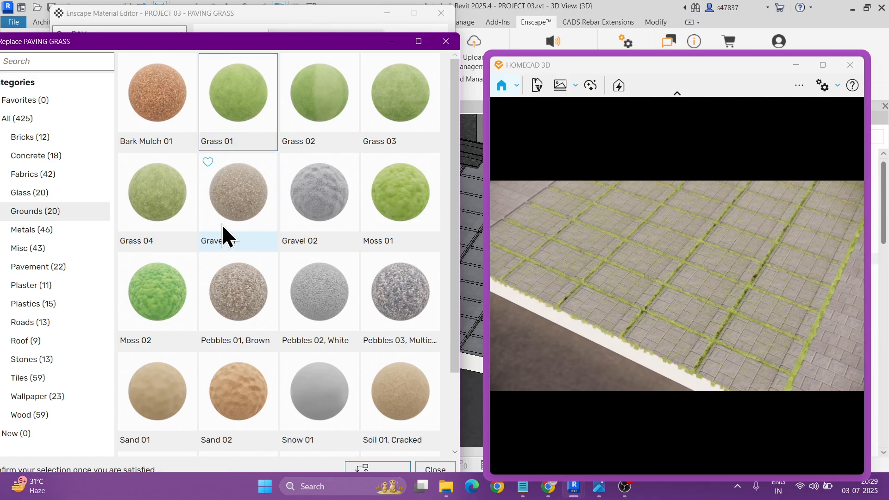
left_click(395, 208)
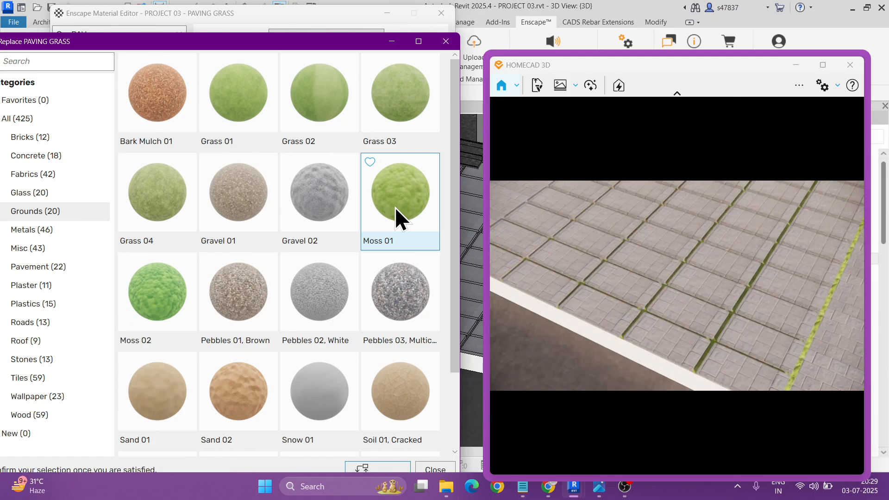
left_click(636, 287)
scroll(643, 289, "up", 5)
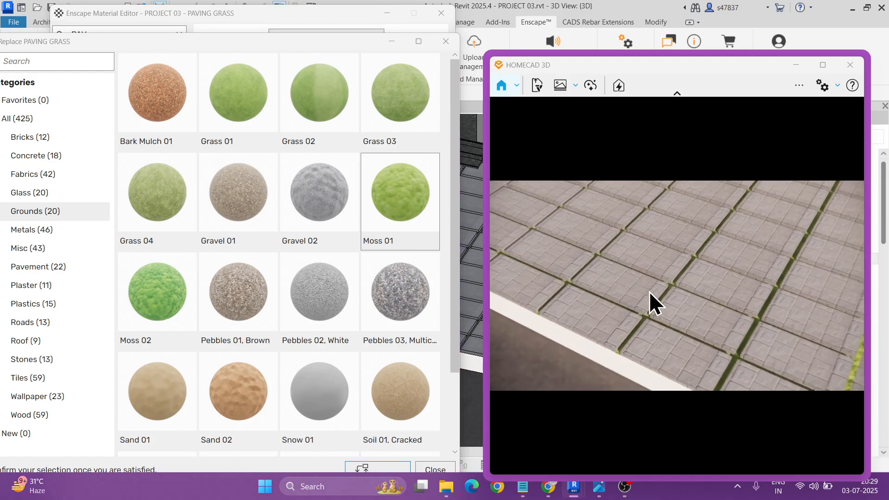
right_click_drag(705, 303, 742, 304)
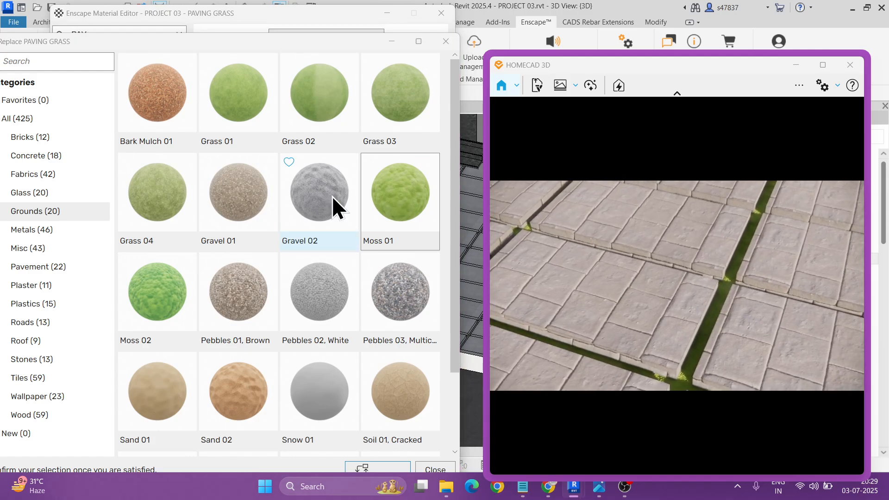
- Replace PAVING GRASS with Grass 01, lower its grass height to about 17.6%, and check the joints close up in the render
left_click(238, 116)
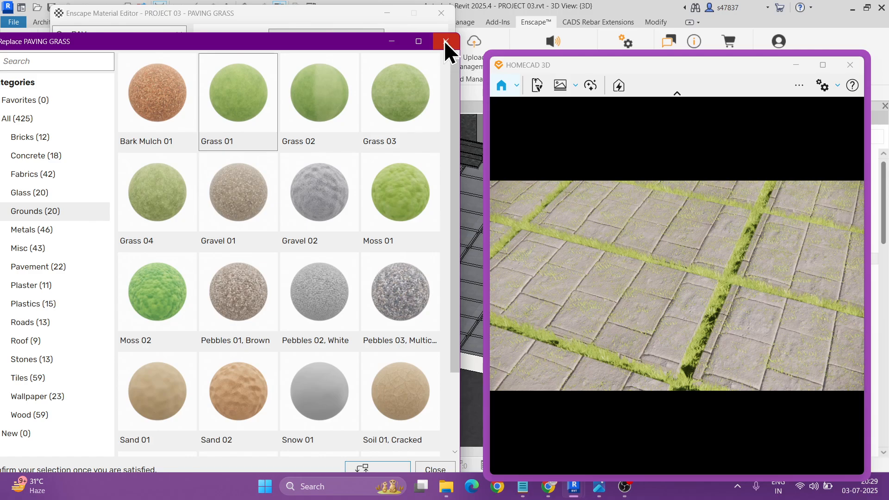
left_click(383, 468)
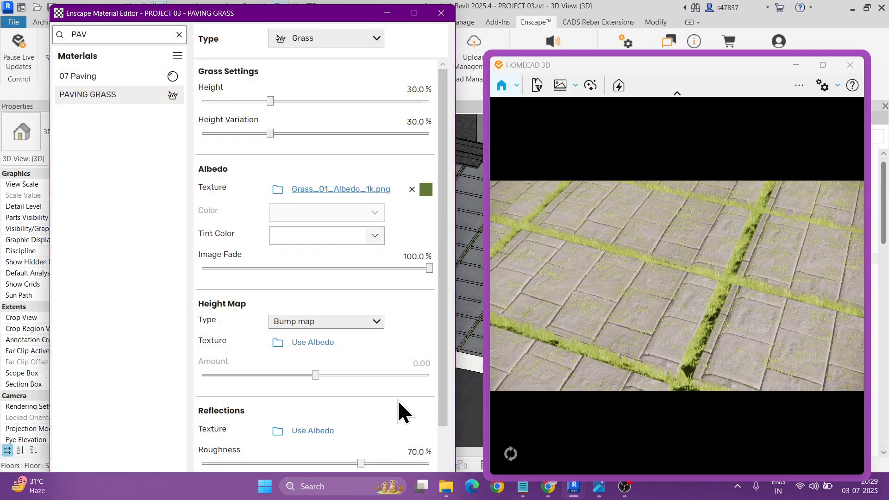
left_click(269, 103)
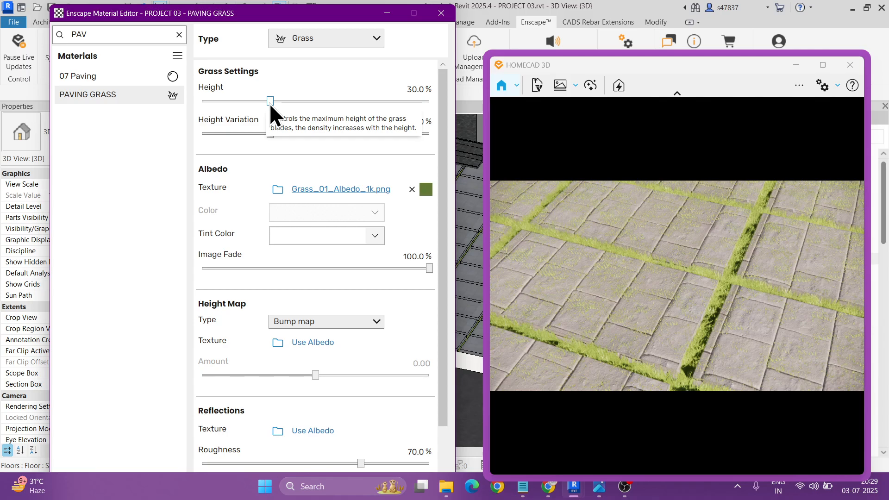
left_click_drag(270, 104, 256, 105)
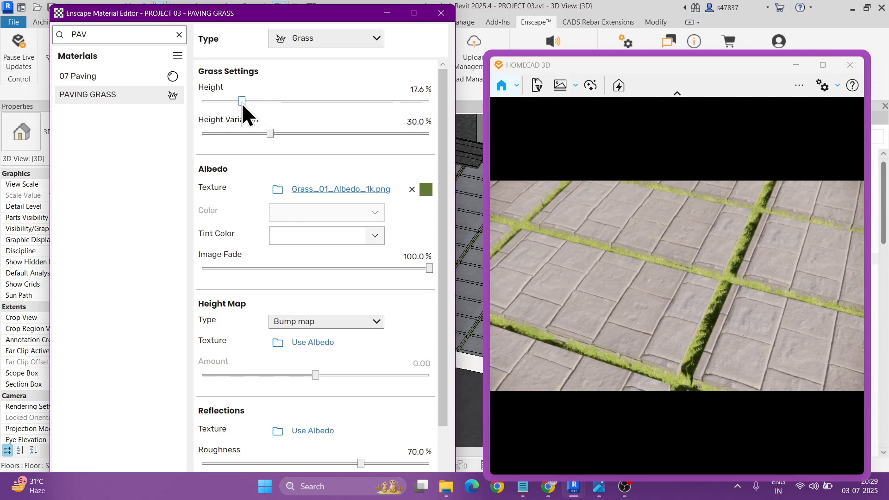
left_click(615, 308)
scroll(615, 307, "up", 3)
right_click_drag(633, 310, 641, 298)
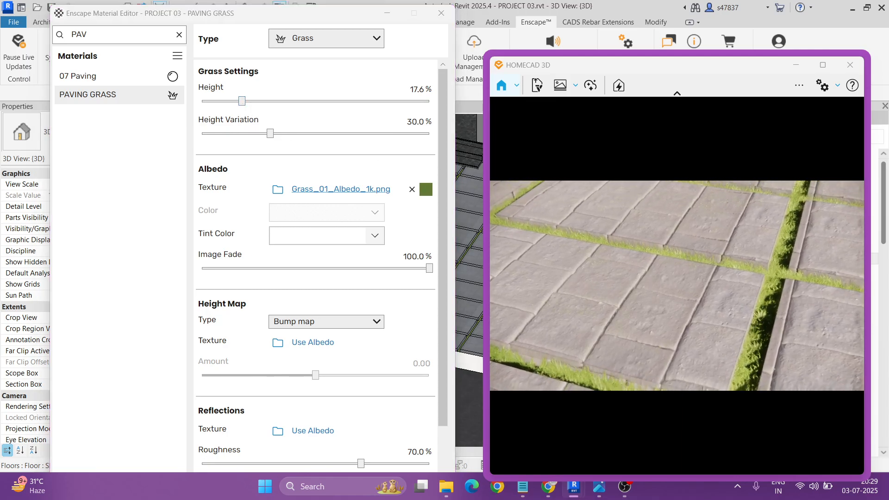
- Fine-tune the PAVING GRASS height, trying 20% before settling on 19%
left_click_drag(242, 101, 247, 102)
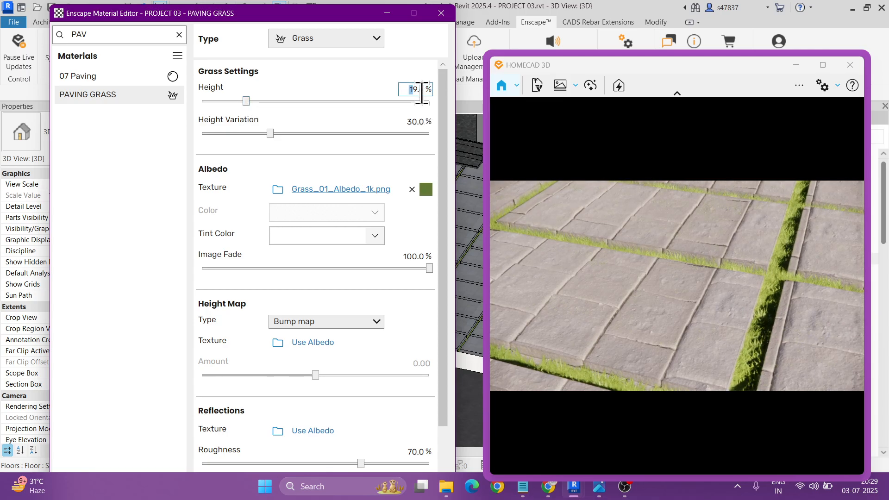
type("20")
key("Return")
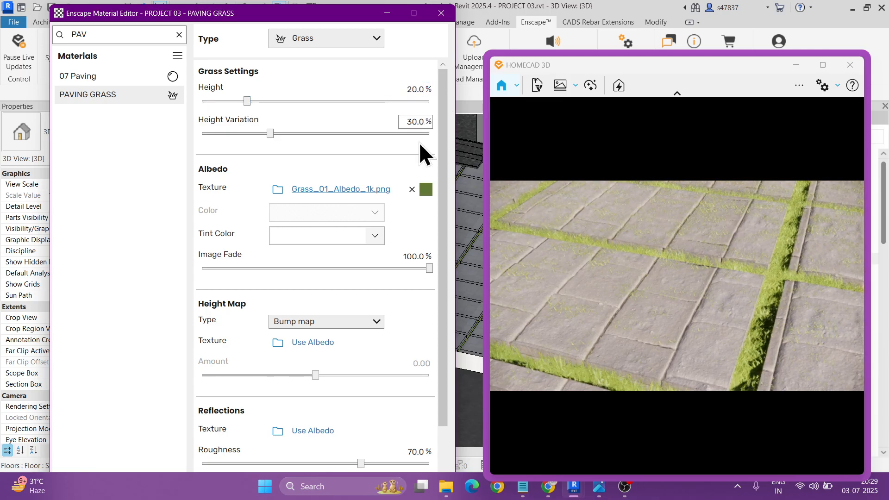
left_click(594, 318)
left_click(406, 89)
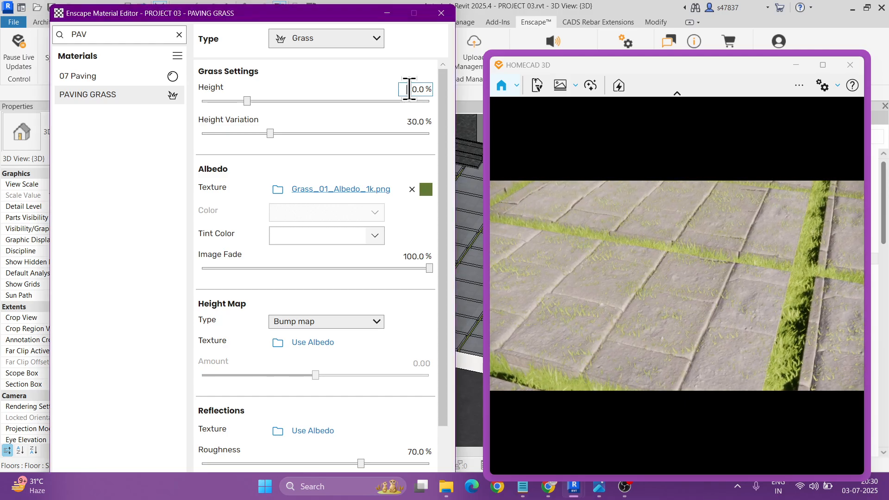
type("19")
key("Return")
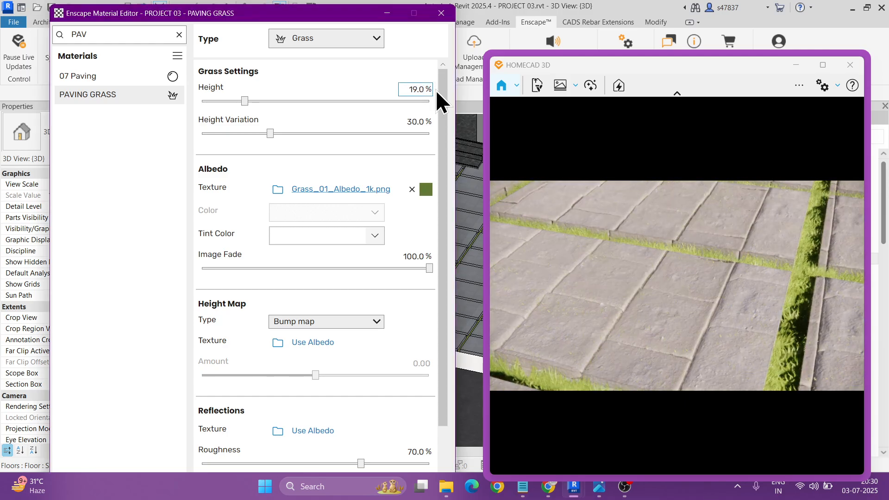
- Examine the grass joints close up and across the whole driveway in the render, and close the Material Editor
left_click(622, 331)
left_click_drag(661, 321, 669, 316)
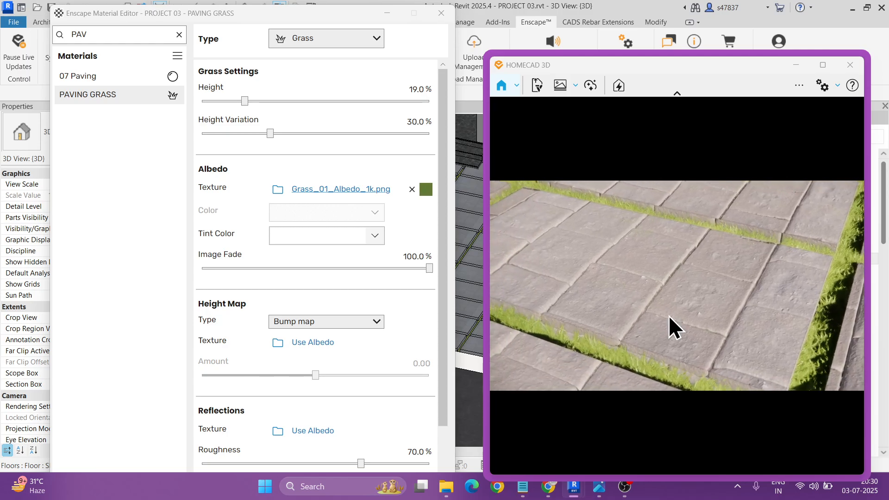
scroll(666, 309, "down", 2)
scroll(666, 310, "down", 4)
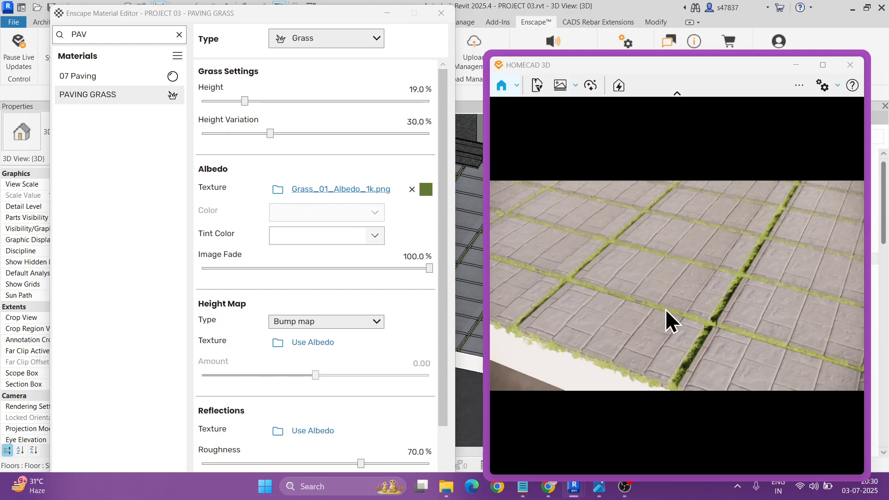
scroll(666, 309, "down", 4)
left_click_drag(665, 309, 723, 275)
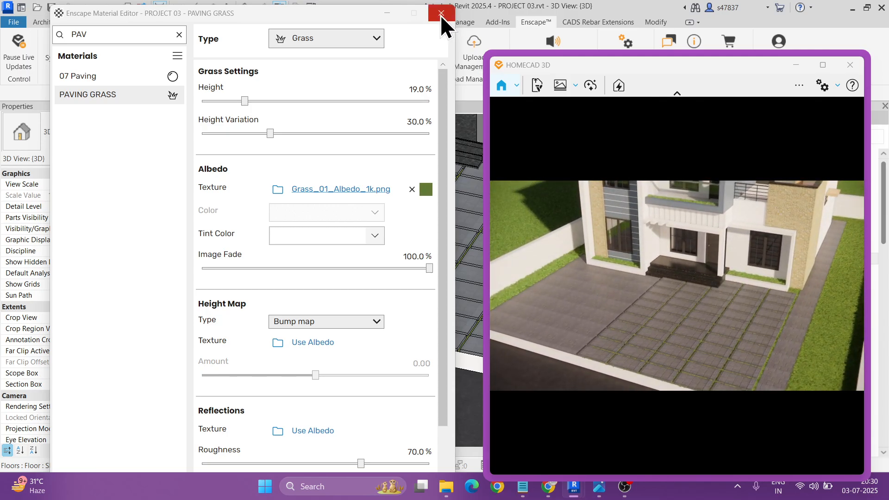
left_click(440, 15)
- Maximize the Enscape render, frame the house's front elevation from a low viewpoint, and switch to two-point perspective
left_click(538, 65)
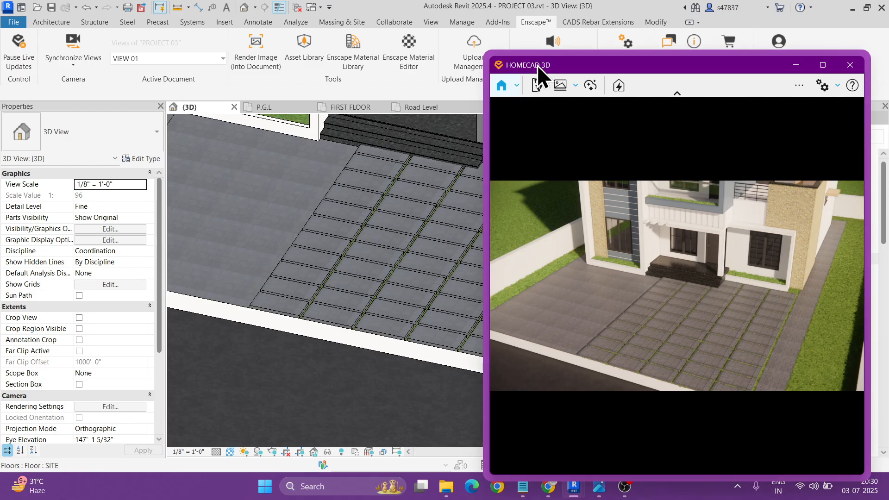
left_click(823, 65)
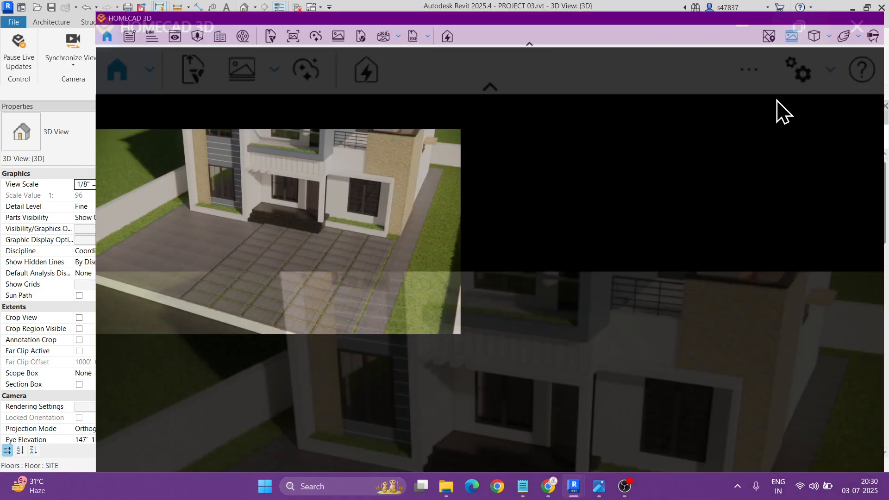
left_click_drag(578, 179, 545, 243)
right_click_drag(544, 243, 544, 199)
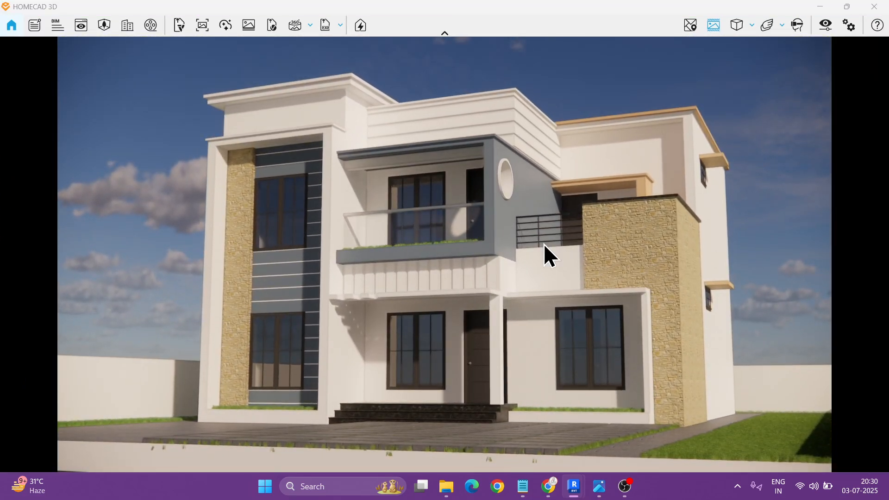
left_click(751, 25)
left_click(755, 65)
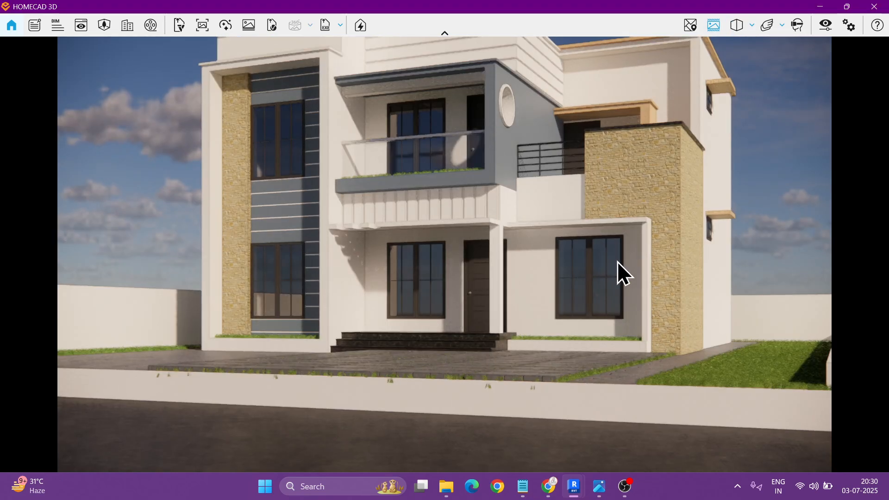
left_click_drag(560, 263, 557, 245)
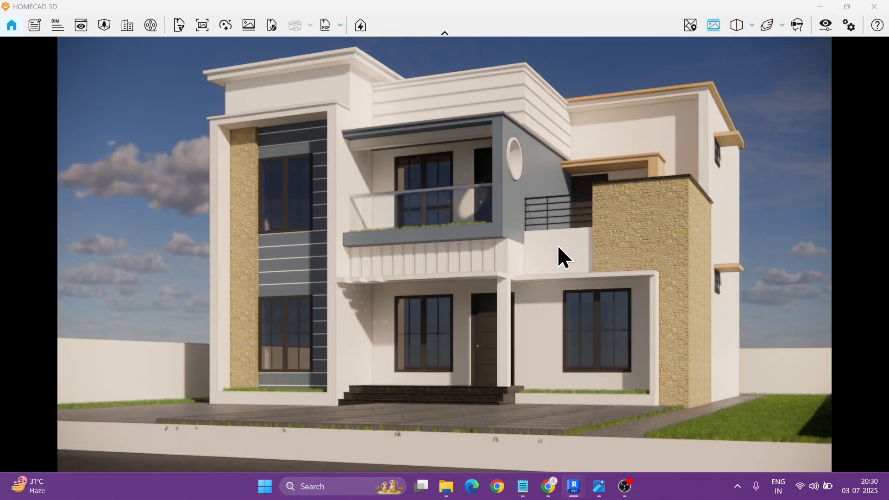
- Load the saved view VIEW 01 in the render and capture a screenshot of it
key("v")
left_click(106, 188)
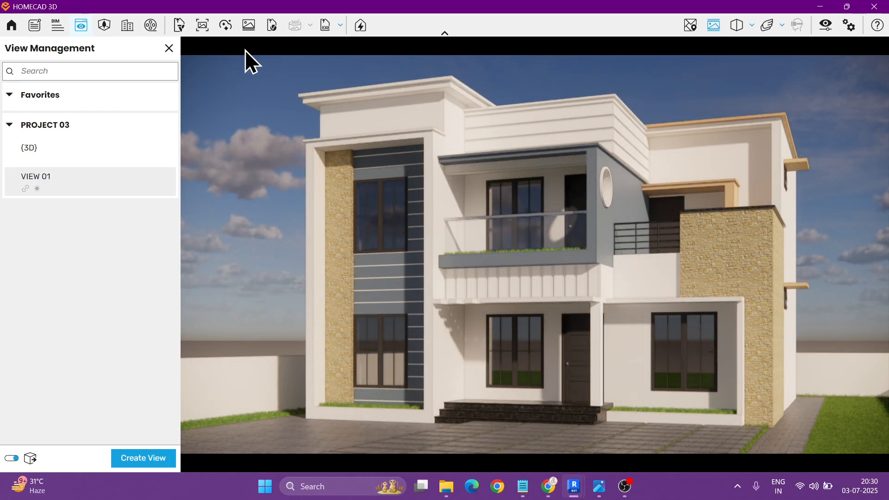
left_click(210, 33)
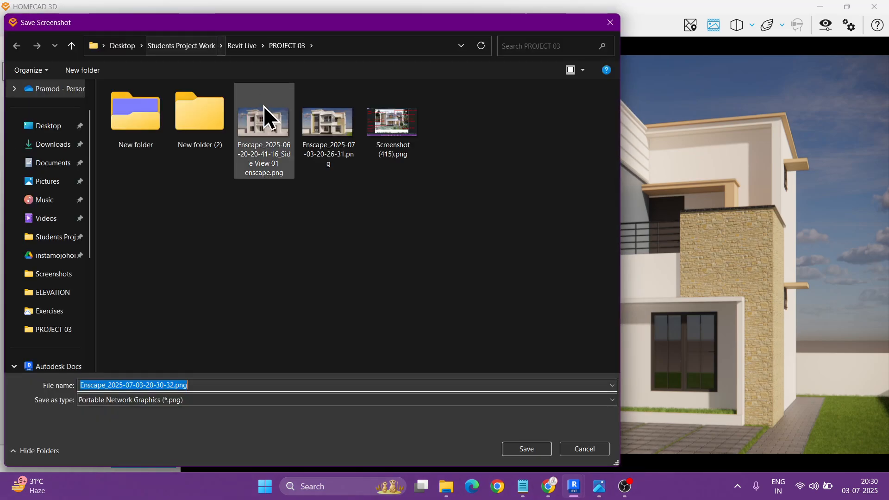
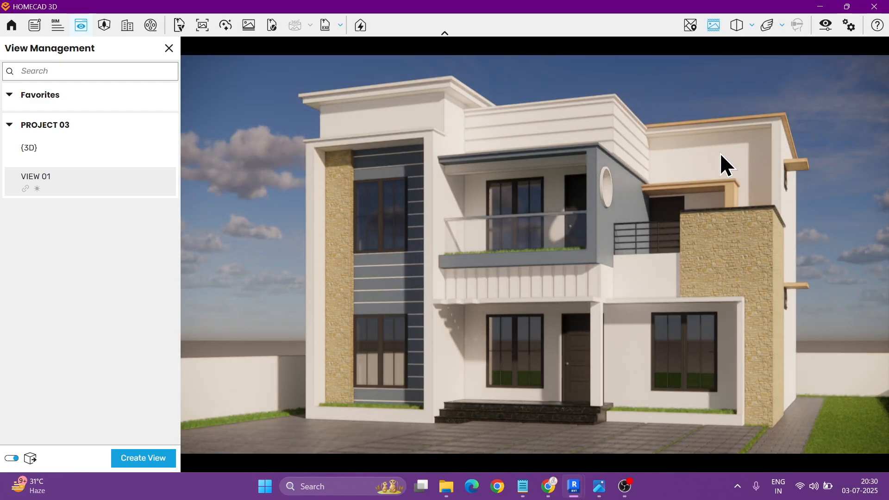
- Switch back to Revit and open the Material Browser at the 04 Wall Tile material
left_click(529, 441)
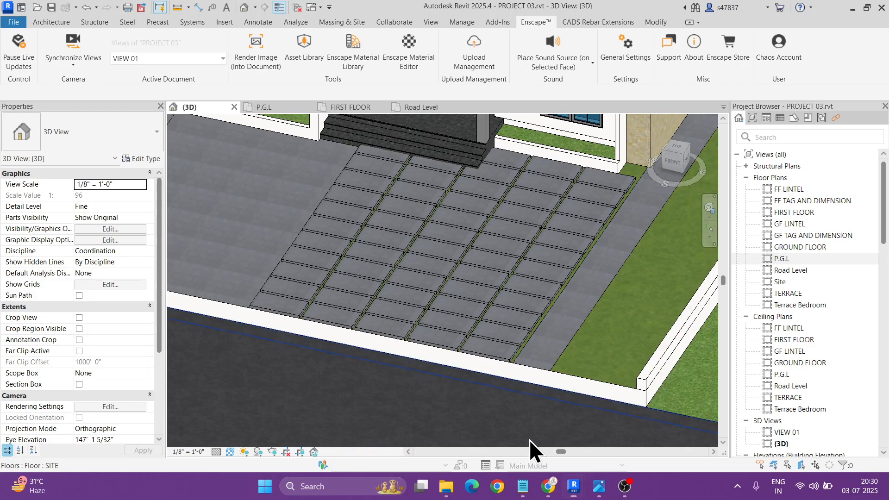
left_click(49, 48)
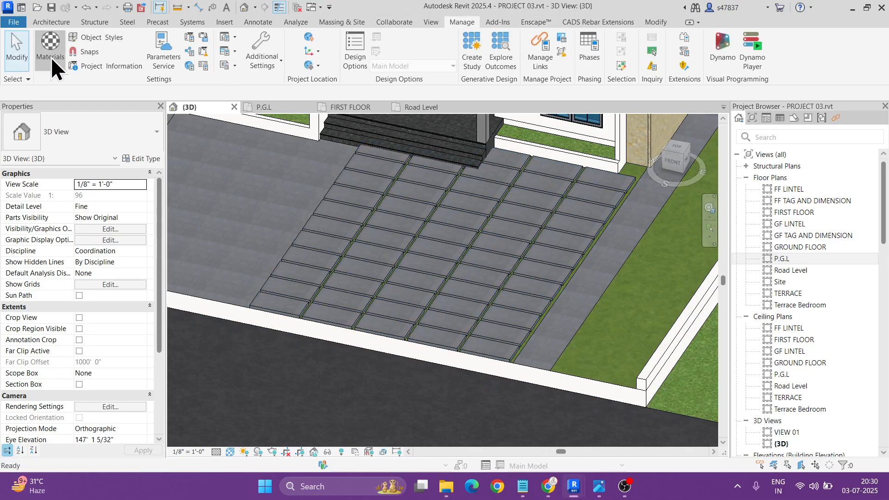
scroll(274, 215, "up", 8)
scroll(274, 215, "up", 10)
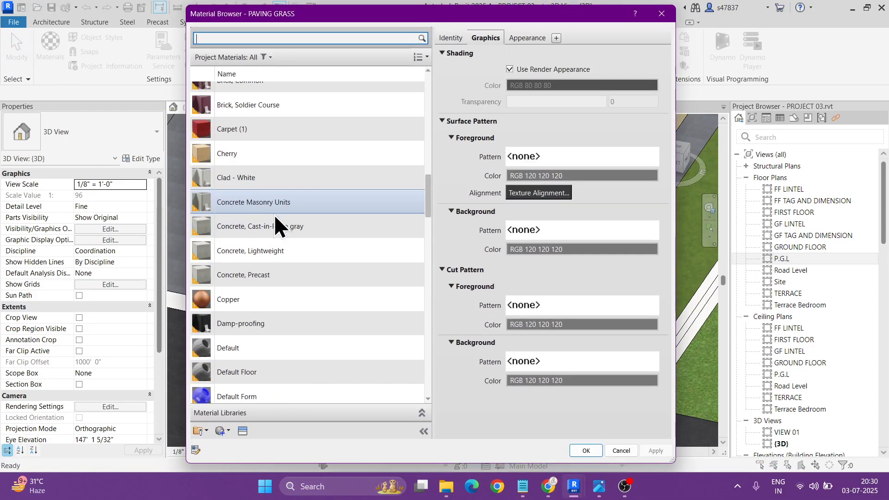
left_click(259, 165)
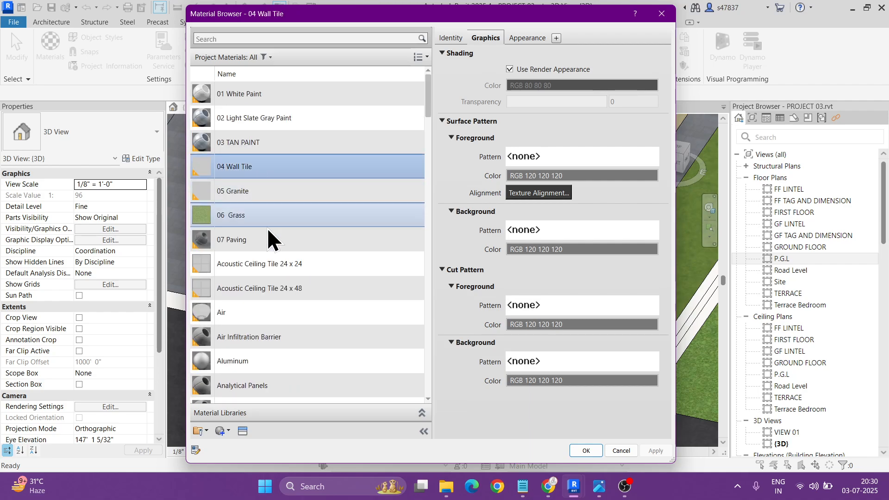
- Create a new material named 07 GRAY WALL TILE and set its class to WALL PAINT
left_click(229, 435)
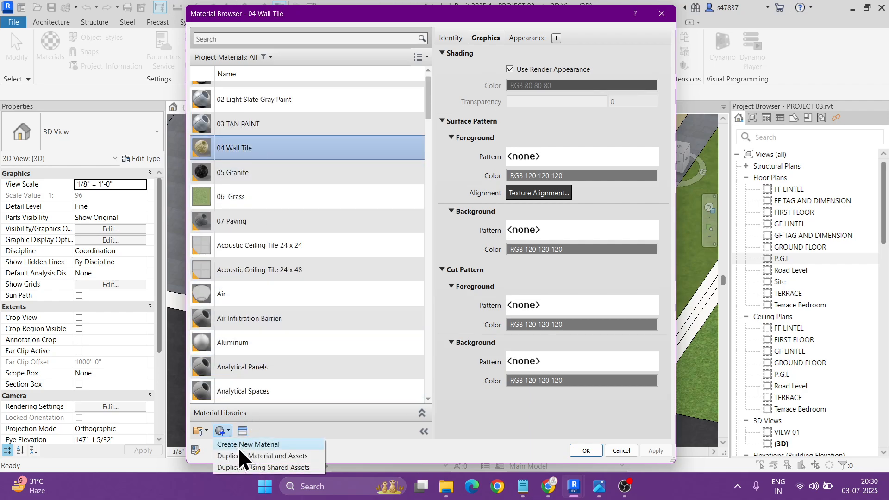
left_click(237, 447)
left_click(450, 38)
triple_click(589, 56)
type("07 GRAY WALL TILE")
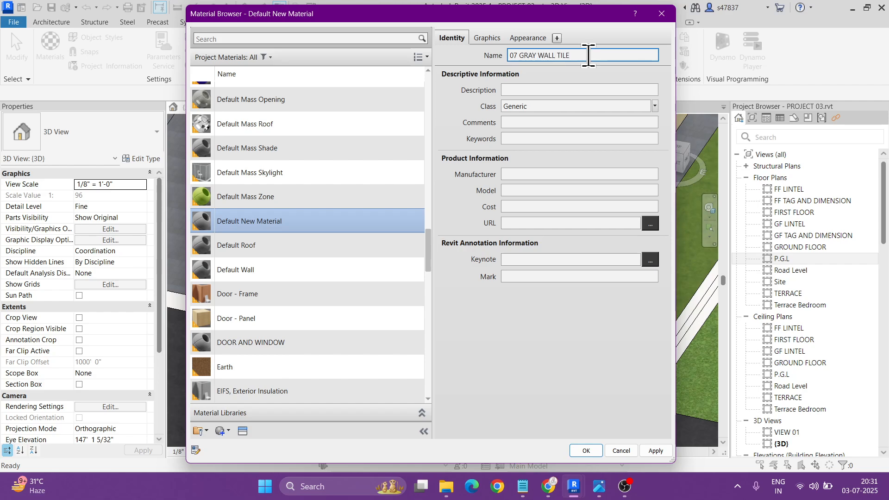
left_click(654, 106)
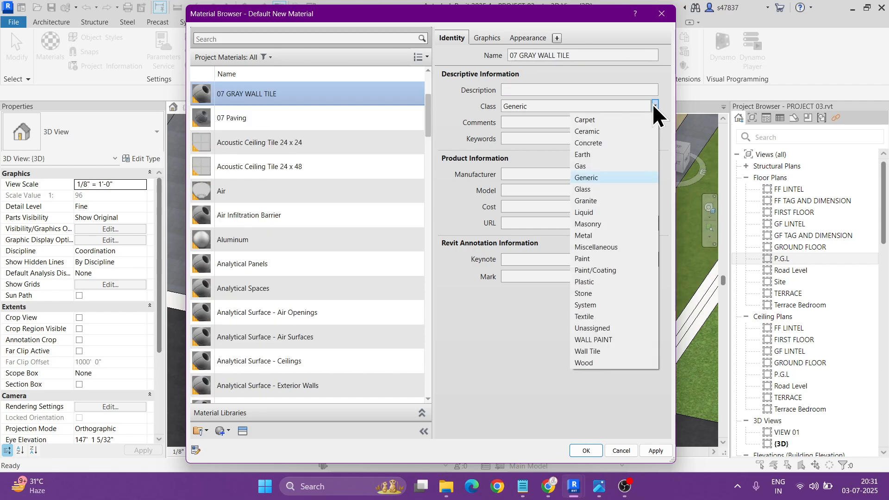
left_click(598, 341)
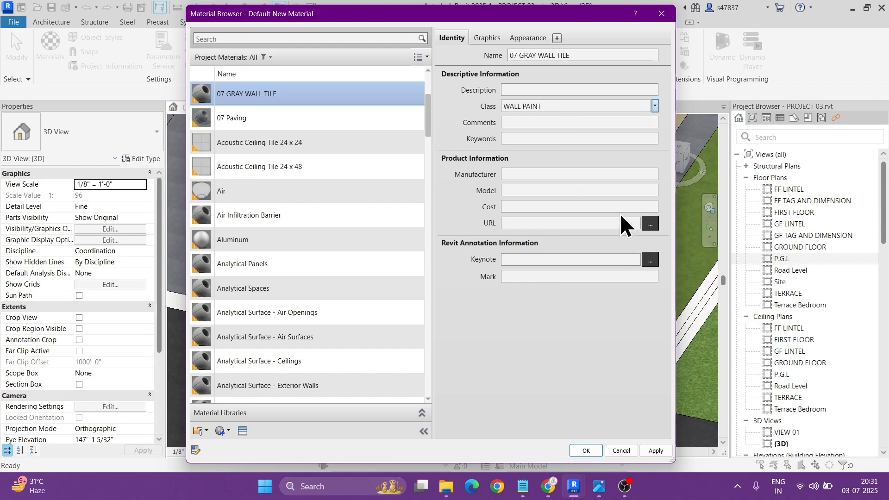
- Enable Use Render Appearance for the 07 GRAY WALL TILE material's shading
left_click(655, 107)
left_click(605, 348)
left_click(489, 41)
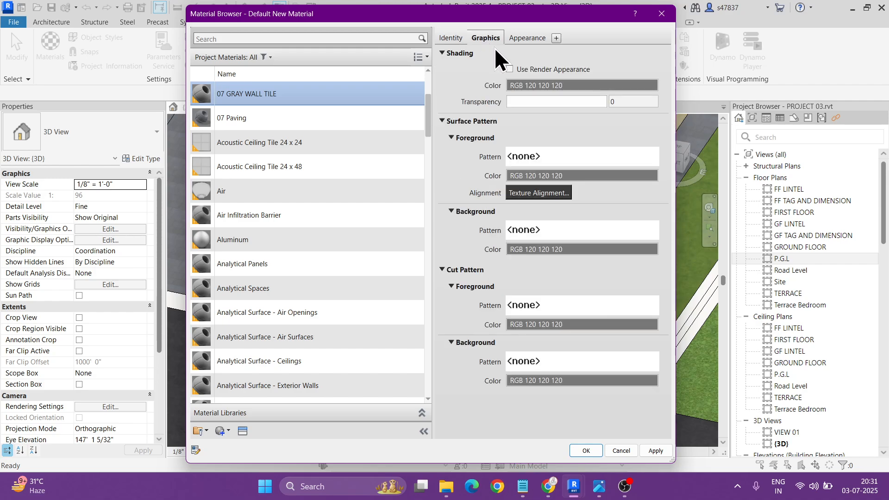
left_click(514, 69)
- Load 107_marble cladding internal walls texture-seamless.jpg from the Tiles texture folder as the 07 GRAY WALL TILE appearance image
left_click(526, 39)
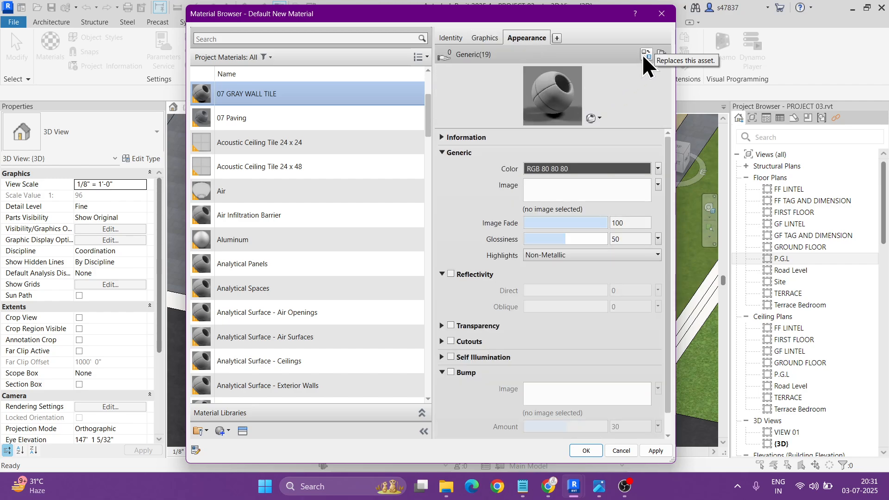
left_click(584, 188)
left_click(51, 86)
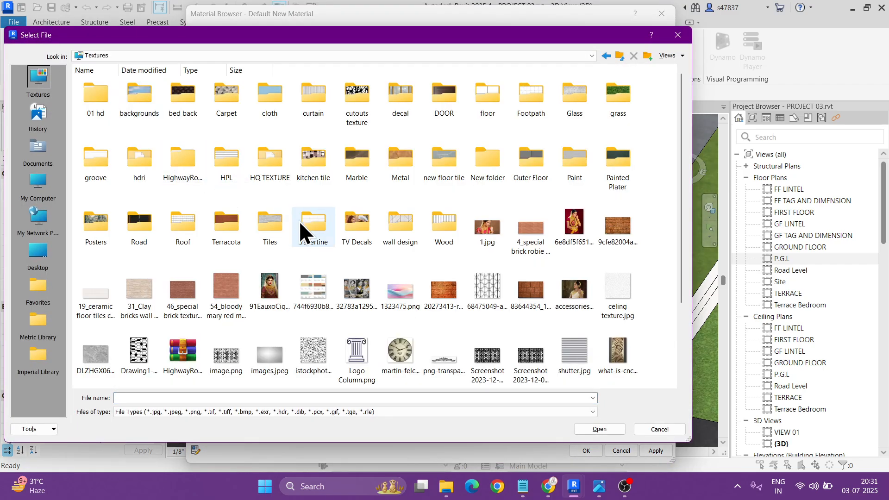
double_click(271, 232)
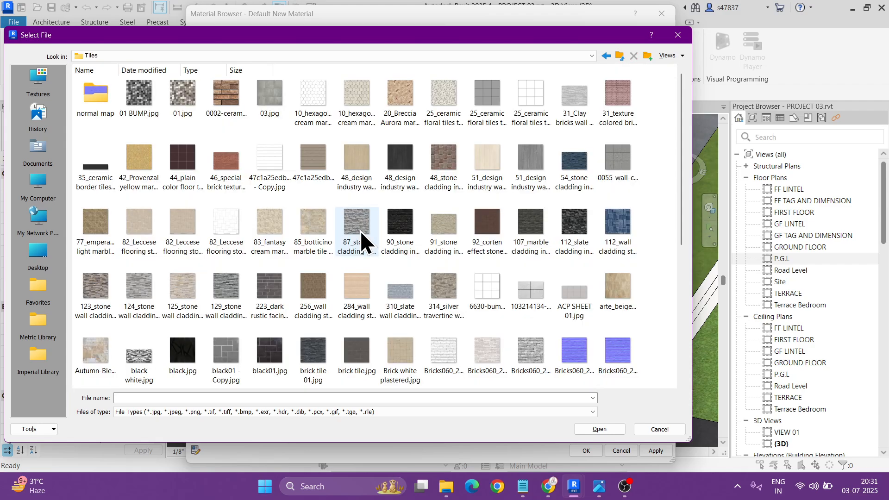
scroll(361, 231, "up", 2, "ctrl")
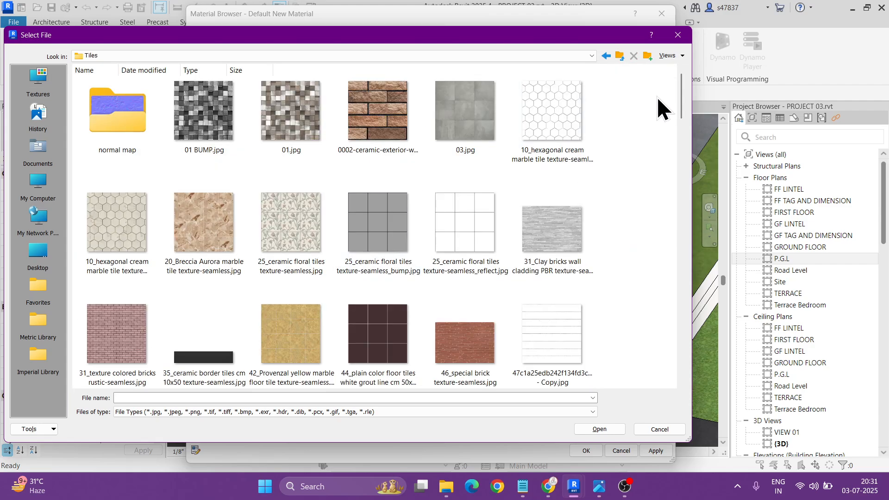
left_click_drag(685, 96, 685, 169)
left_click(204, 243)
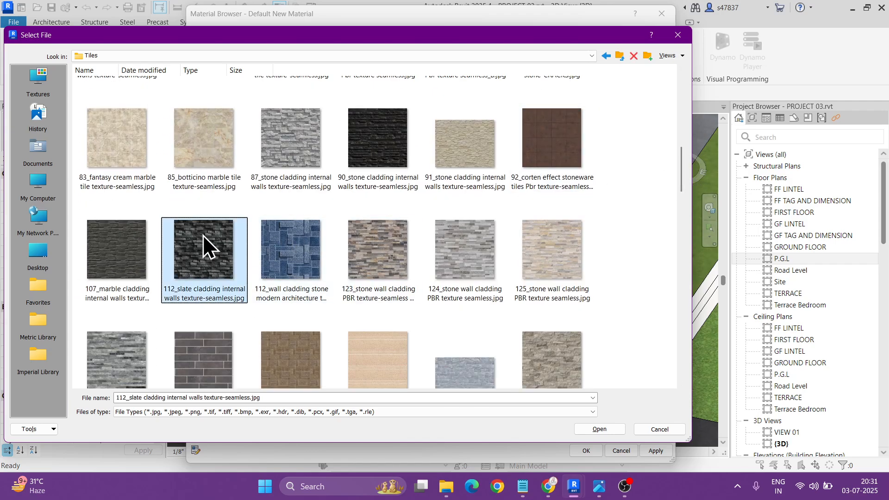
left_click(110, 252)
left_click(598, 427)
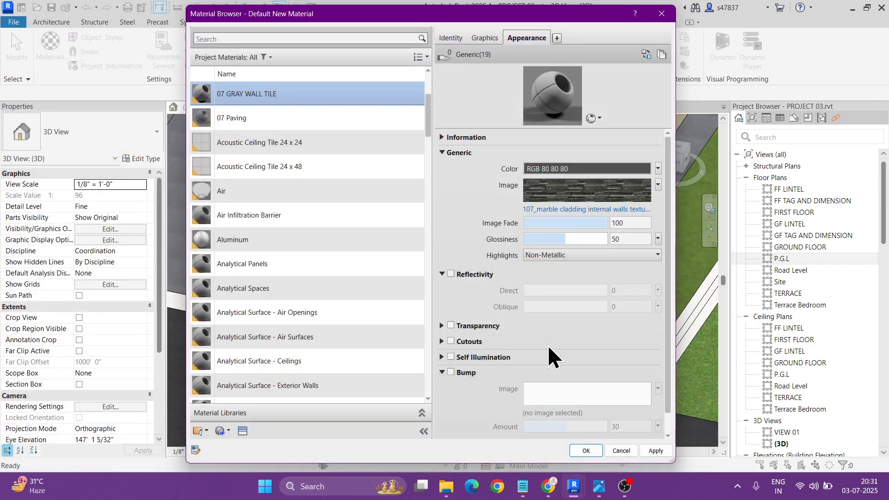
- Set the marble cladding texture's sample size to 5'-0" by 5'-0"
left_click(585, 186)
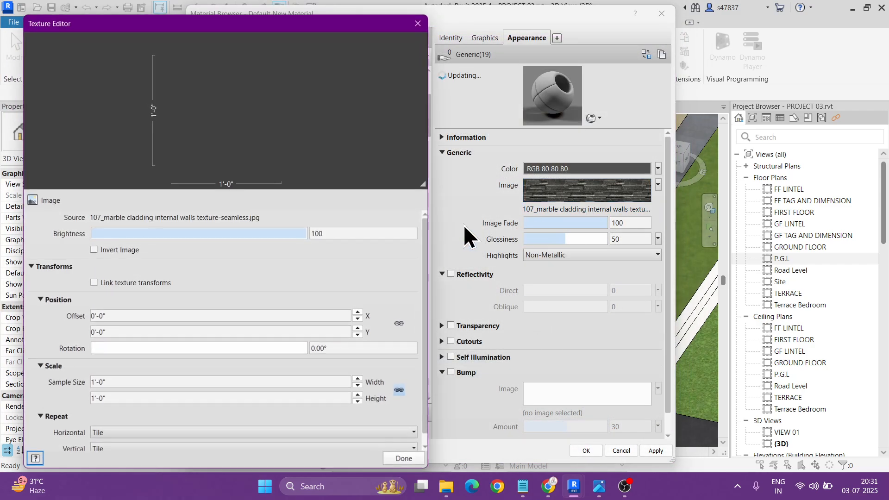
left_click(123, 379)
key("Return")
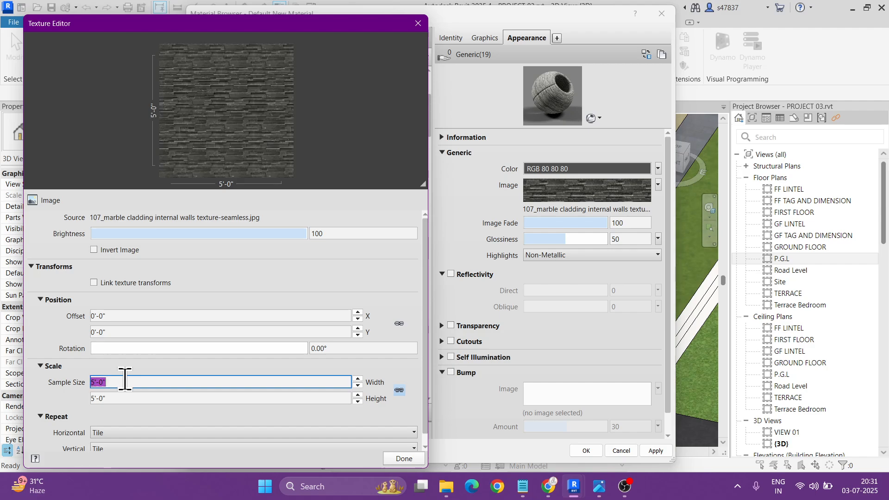
left_click(404, 460)
- Enable reflectivity on 07 GRAY WALL TILE with a direct value of 25, and accept the material
left_click(451, 274)
double_click(625, 284)
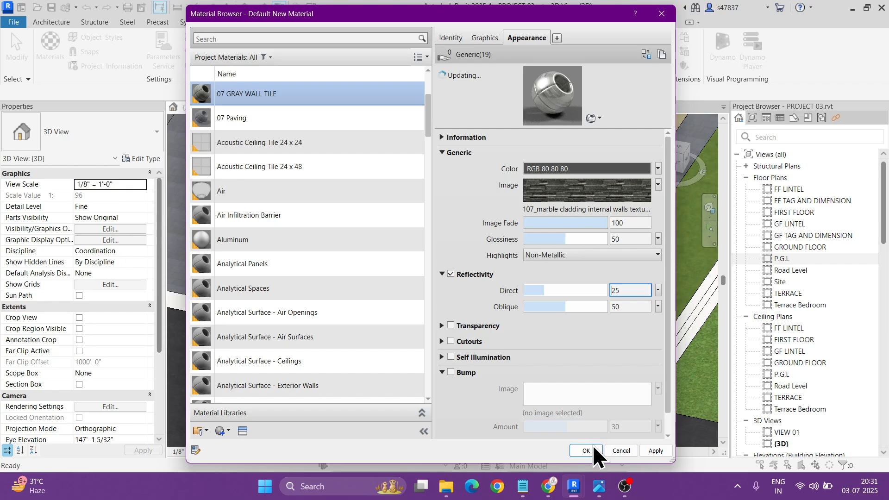
left_click(591, 451)
- Paint the front-facing wall above and behind the upper open terrace with 07 GRAY WALL TILE
middle_click_drag(580, 228, 486, 414)
scroll(528, 180, "down", 1)
middle_click_drag(528, 181, 496, 341)
key("p")
key("t")
scroll(80, 183, "up", 15)
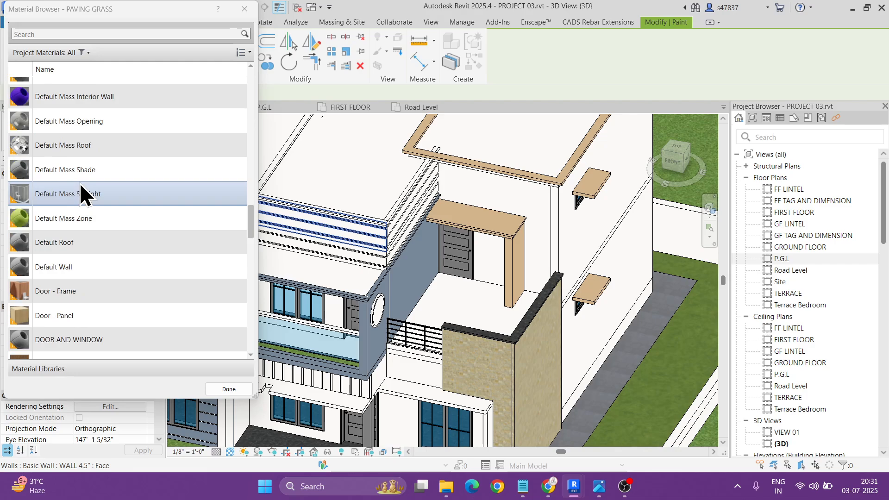
scroll(121, 192, "up", 10)
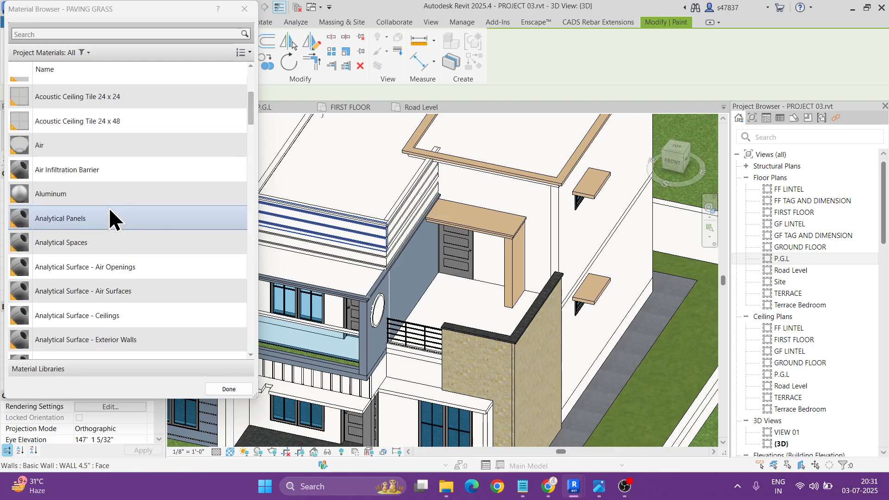
left_click(93, 238)
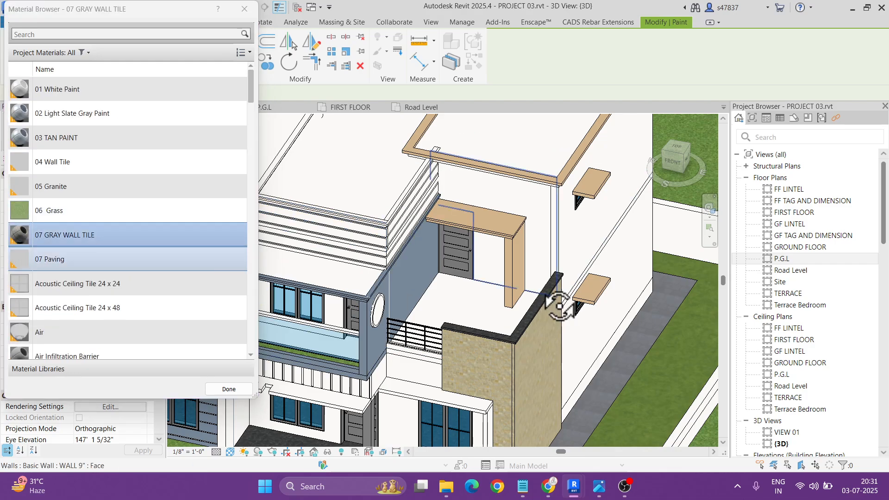
middle_click_drag(491, 259, 532, 234, "shift")
left_click(541, 237)
mouse_move(564, 264)
middle_mouse_down("shift")
mouse_move(599, 239)
mouse_move(588, 202)
middle_mouse_up("shift")
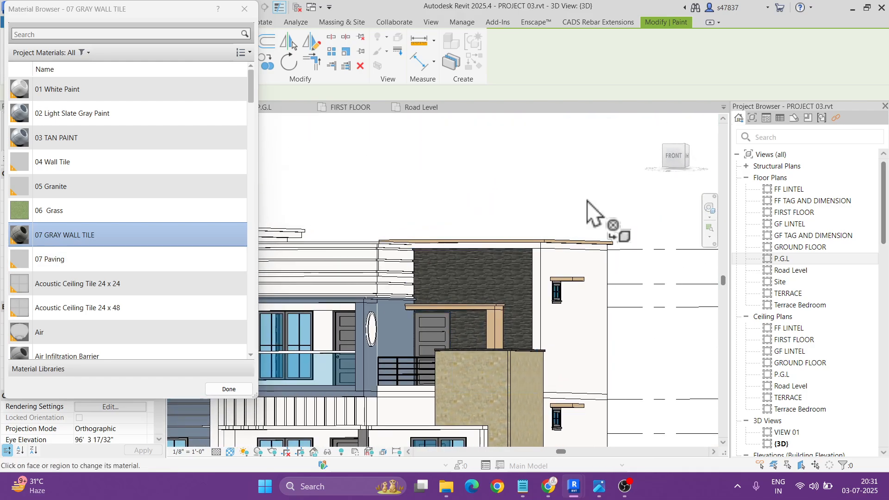
key("Escape")
- Check the gray tile wall in the Enscape render and return to Revit
mouse_move(577, 494)
left_click(617, 434)
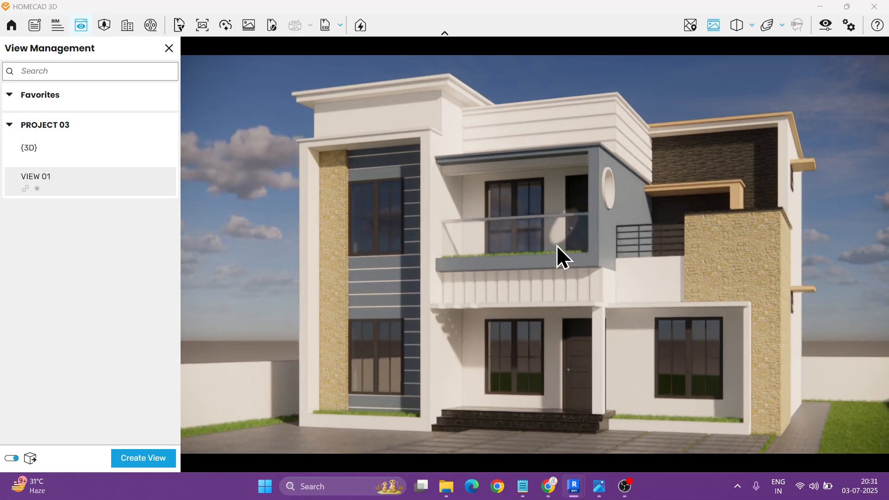
left_click(820, 6)
- Open the Enscape Material Editor and search its materials for DOOR
left_click(542, 23)
left_click(400, 51)
left_click(103, 34)
type("DOOR")
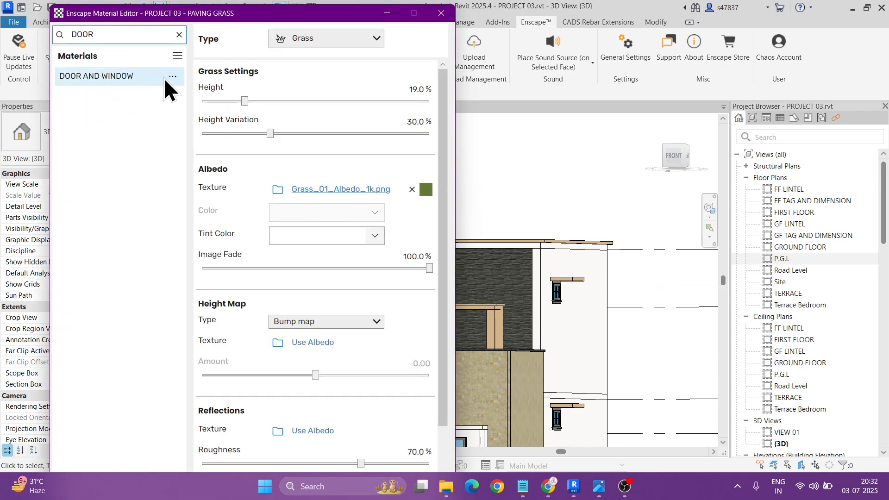
- Replace the DOOR AND WINDOW material with the Wood 15 material from the Enscape library
right_click(166, 78)
left_click(184, 123)
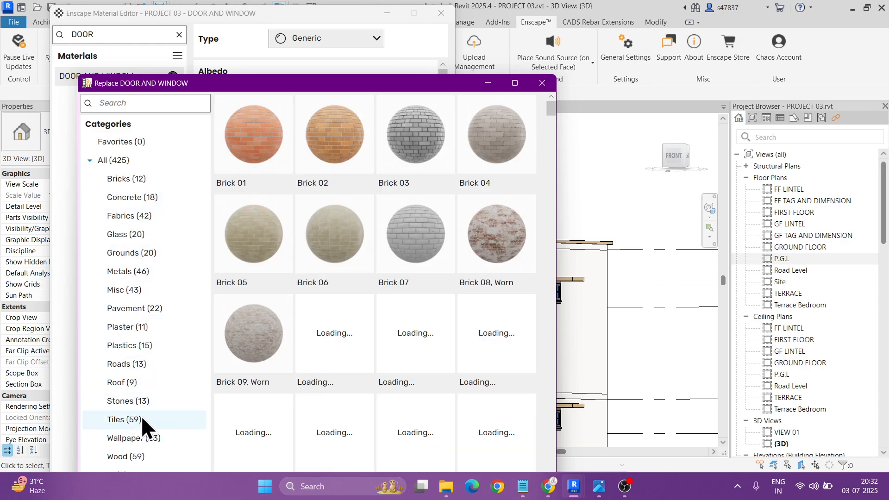
left_click(153, 454)
left_click_drag(411, 88, 463, 17)
scroll(379, 257, "down", 5)
left_click(393, 260)
left_click(522, 452)
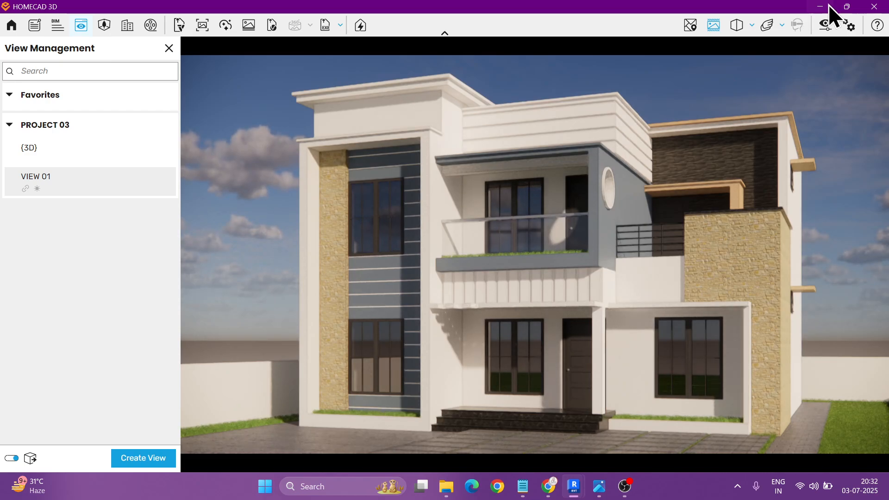
- Bring up the Enscape render, reduce it to a smaller window, and place it beside the Material Editor
left_click(826, 6)
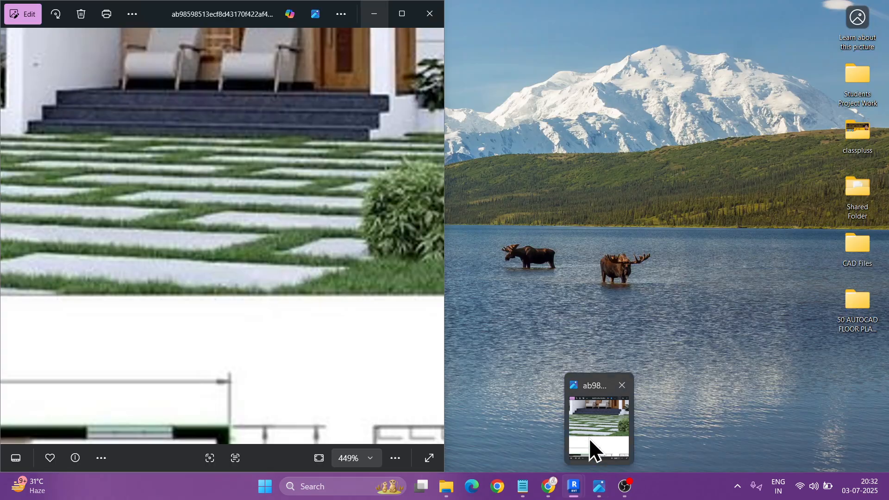
mouse_move(579, 484)
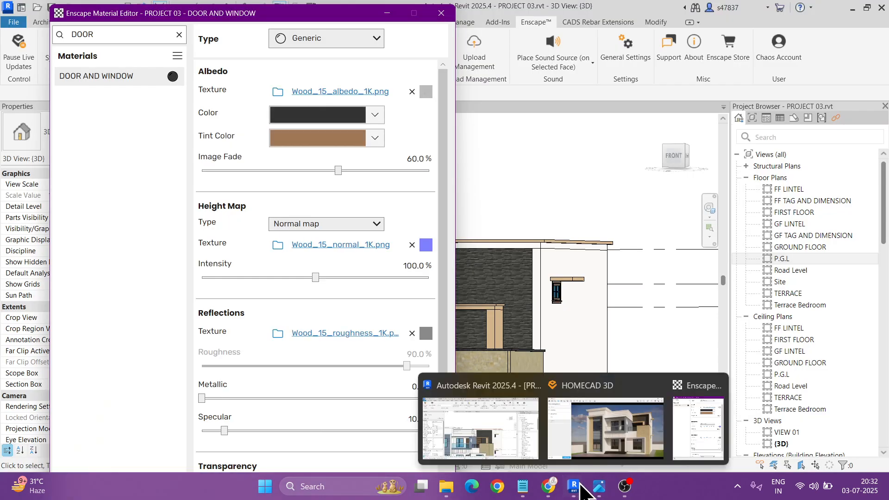
mouse_move(623, 445)
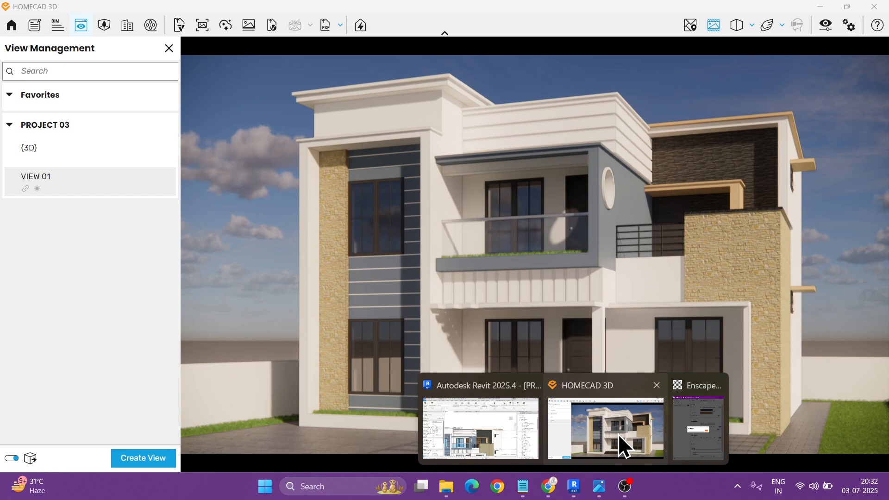
left_click(620, 438)
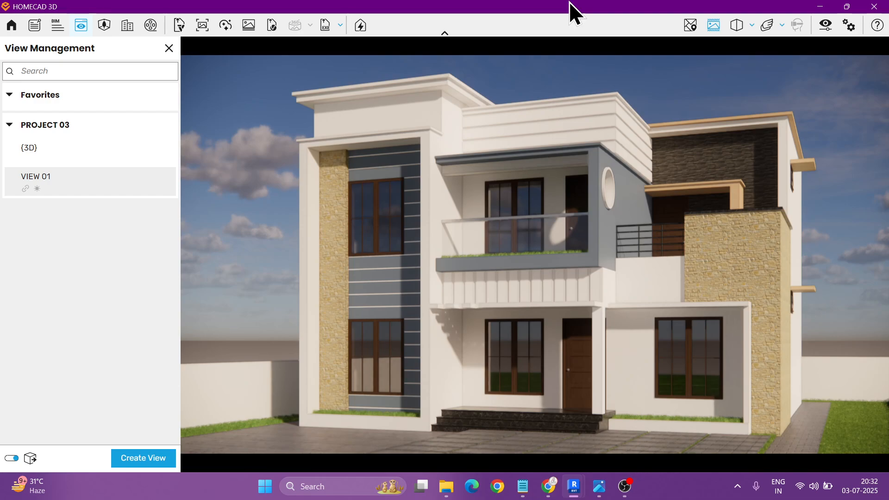
double_click(588, 7)
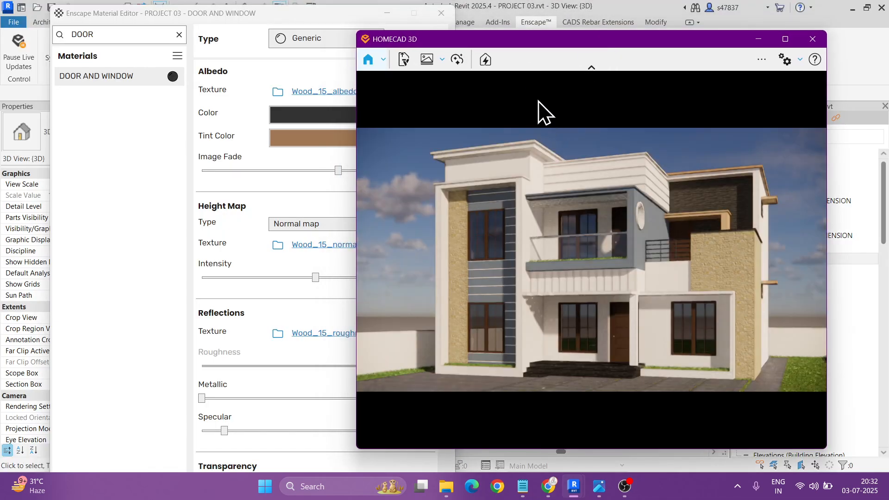
left_click_drag(582, 42, 613, 42)
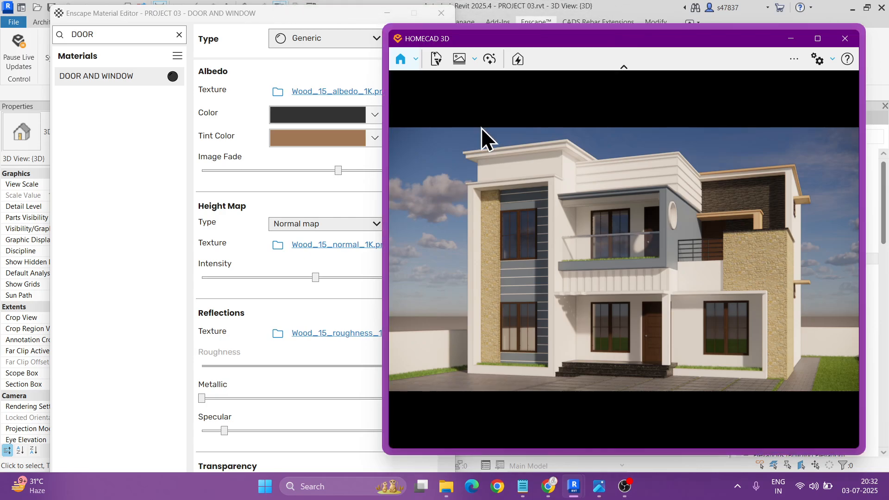
- Replace the DOOR AND WINDOW material with the library's Wood 14, narrowing the render window to uncover the material list
left_click(173, 77)
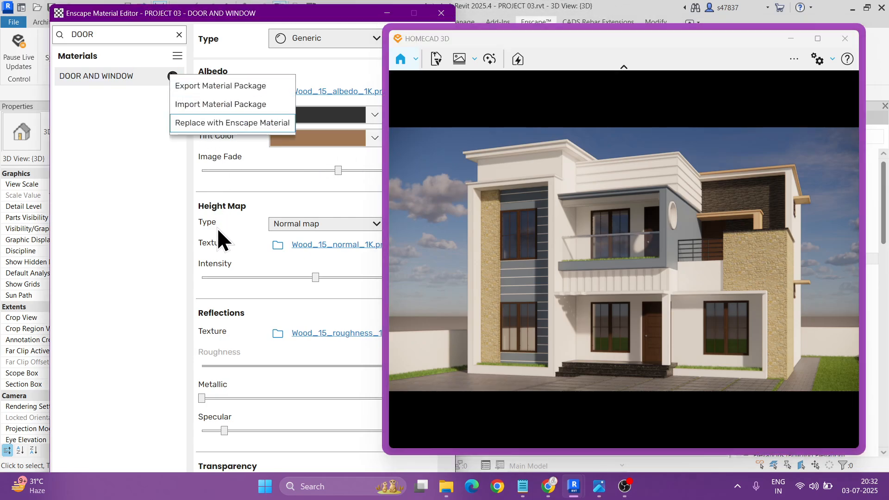
left_click(212, 122)
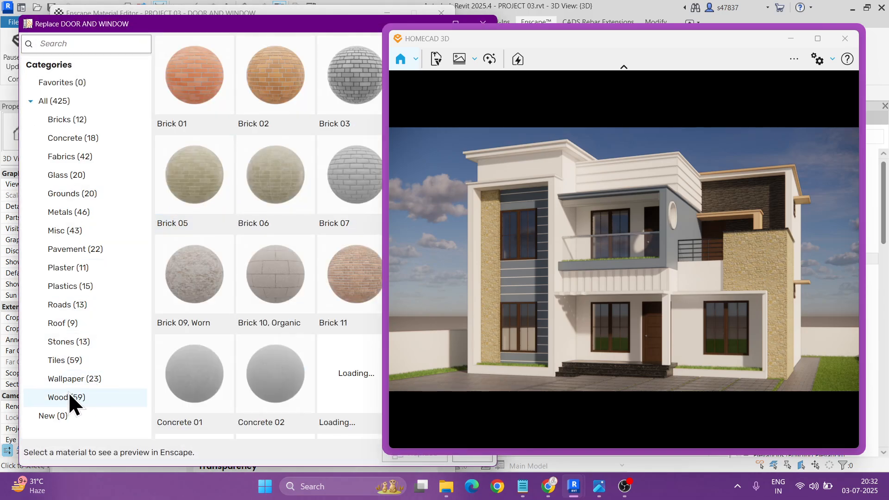
left_click(69, 396)
scroll(235, 265, "down", 3)
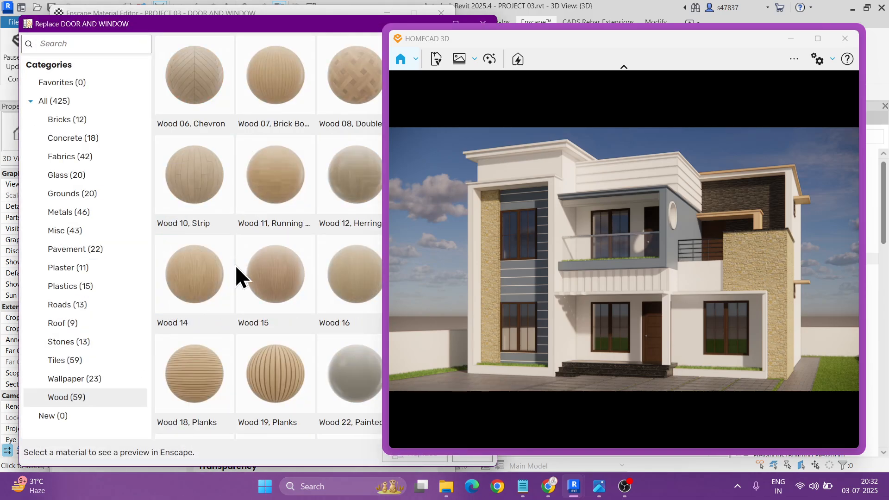
left_click(203, 274)
left_click_drag(390, 55, 472, 55)
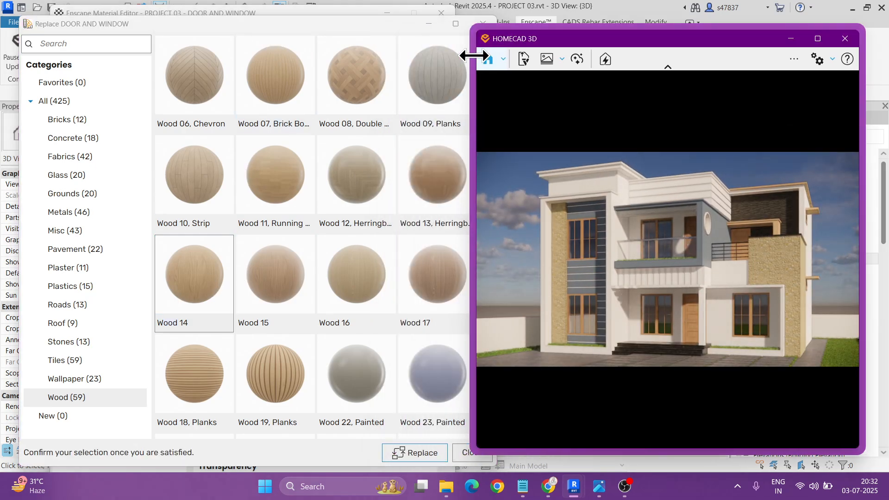
left_click(407, 453)
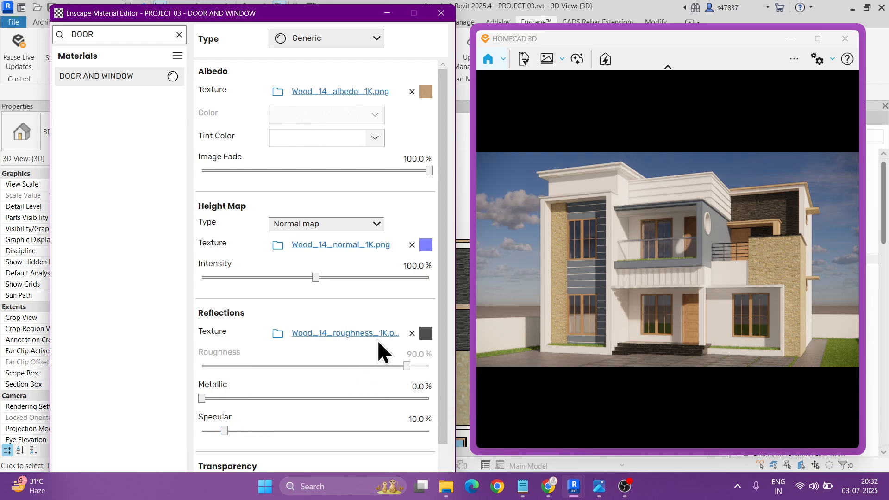
- Remove the reflections texture from the DOOR AND WINDOW material and view the front door close up in the render
mouse_move(424, 336)
left_click(412, 334)
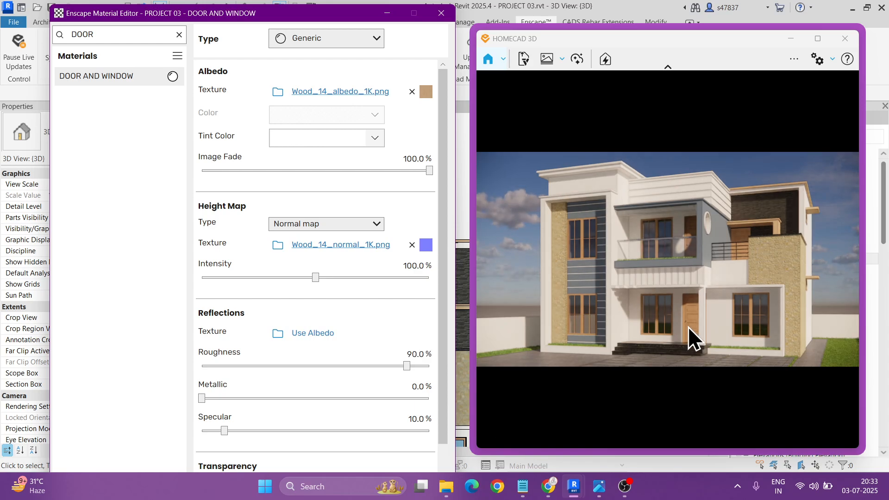
scroll(693, 324, "up", 5)
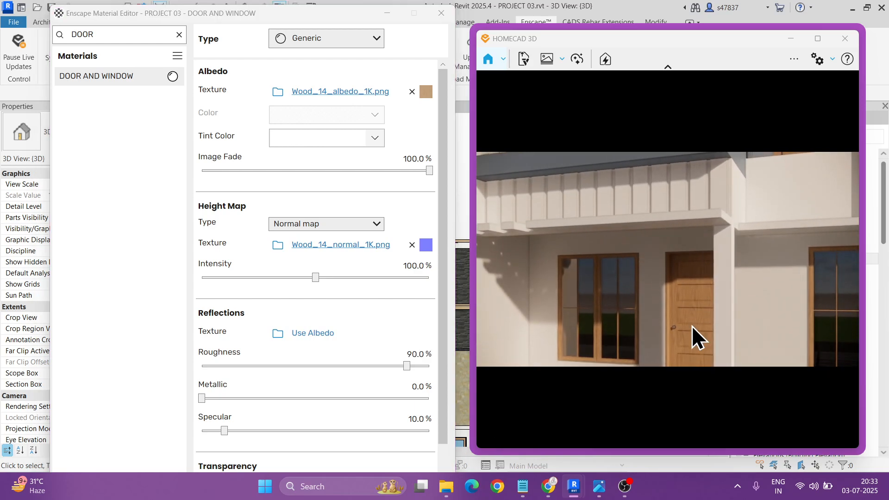
scroll(692, 325, "up", 5)
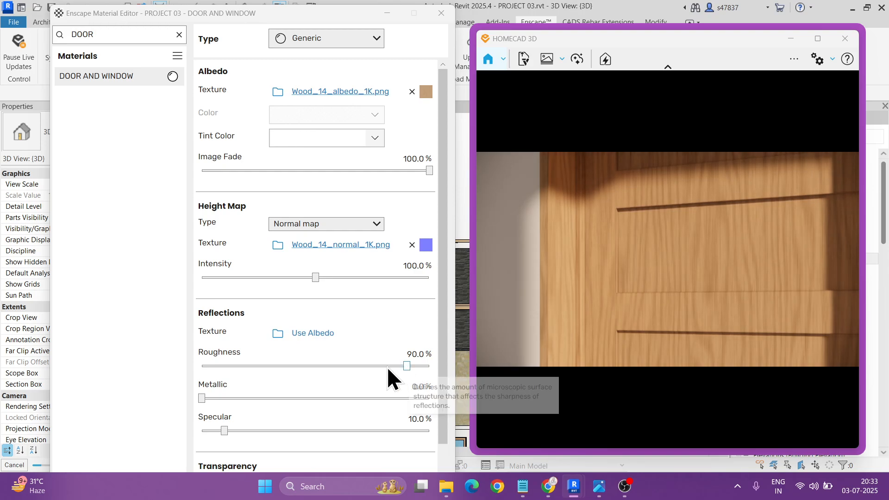
- Set the DOOR AND WINDOW material's specular to 50% and lower its roughness to 0%
left_click_drag(407, 366, 340, 365)
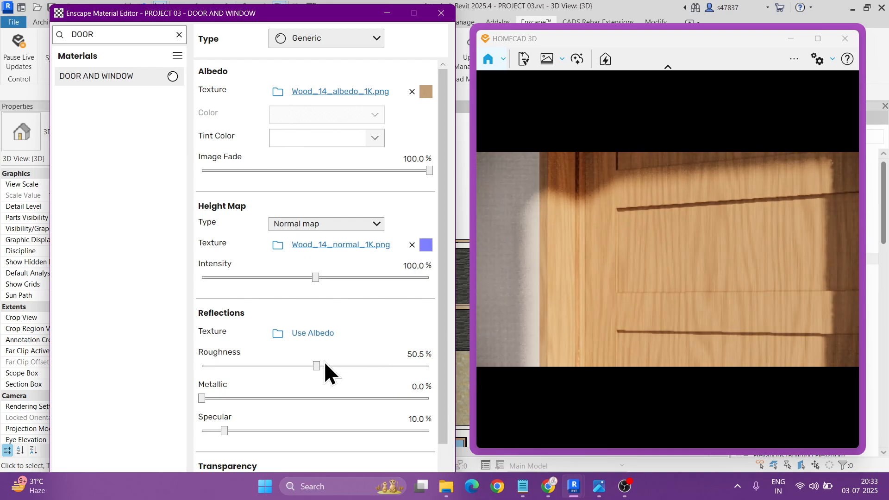
left_click_drag(315, 365, 283, 366)
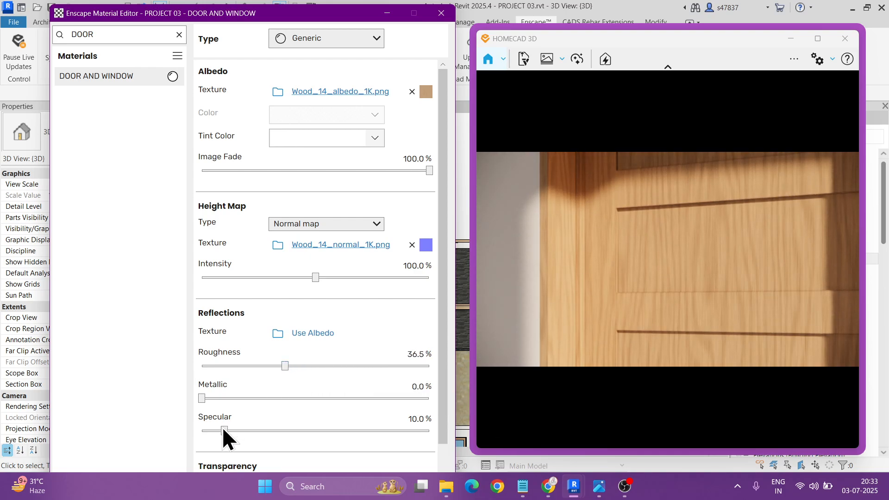
double_click(410, 419)
type("50")
left_click_drag(282, 366, 182, 367)
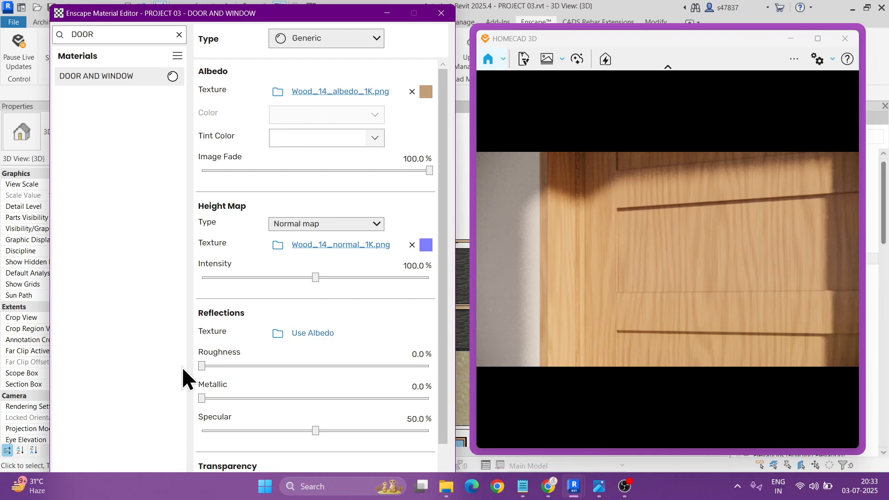
- Try about 4.6% roughness and 14.7% metallic on the DOOR AND WINDOW material and inspect the front door's reflections up close
scroll(696, 250, "down", 2)
scroll(698, 251, "up", 1)
left_click_drag(696, 258, 643, 252)
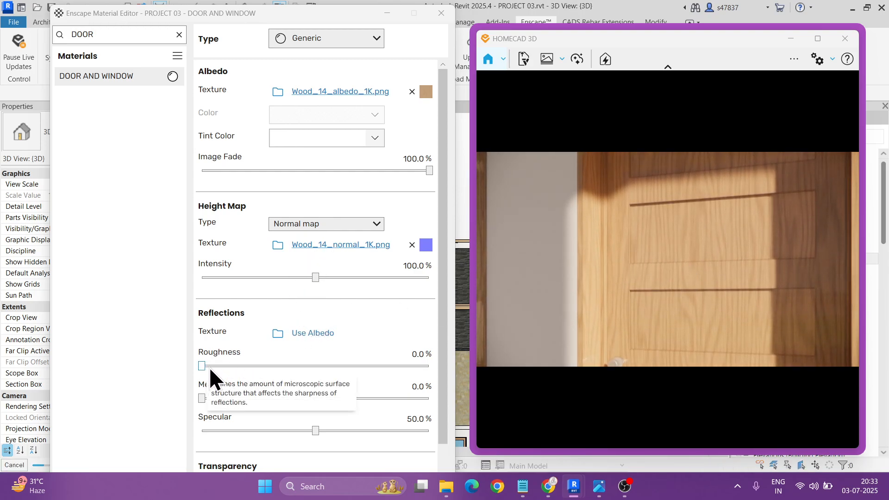
left_click_drag(203, 366, 249, 366)
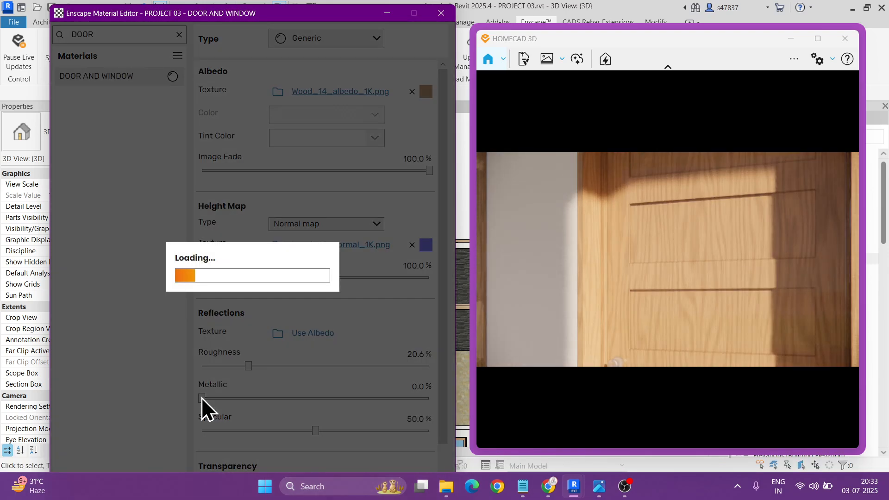
left_click_drag(202, 398, 235, 398)
left_click_drag(248, 366, 213, 366)
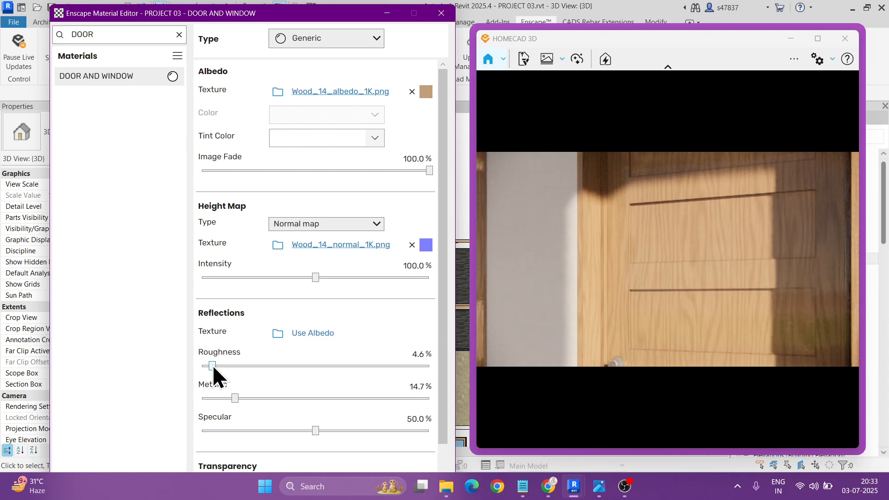
scroll(764, 243, "up", 4)
scroll(774, 258, "down", 5)
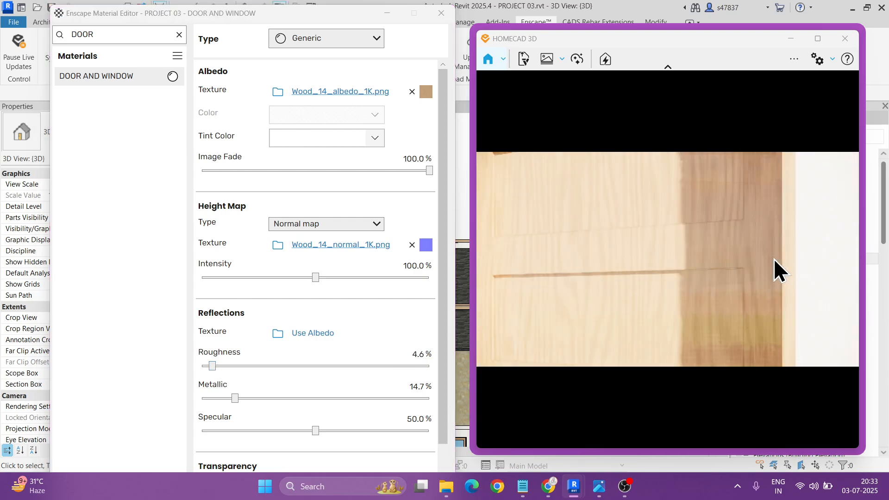
scroll(579, 250, "up", 5)
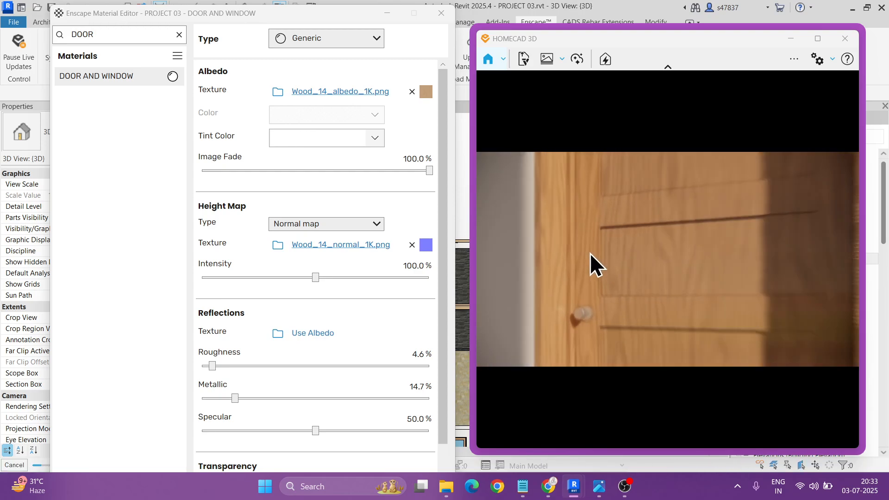
left_click_drag(580, 250, 676, 268)
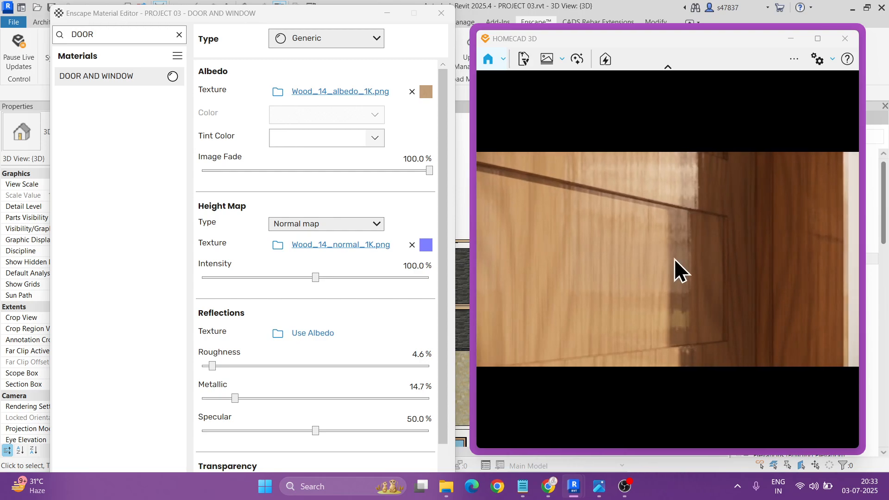
- Try 0% roughness with about 43.6% metallic on the DOOR AND WINDOW material
left_click_drag(213, 366, 165, 370)
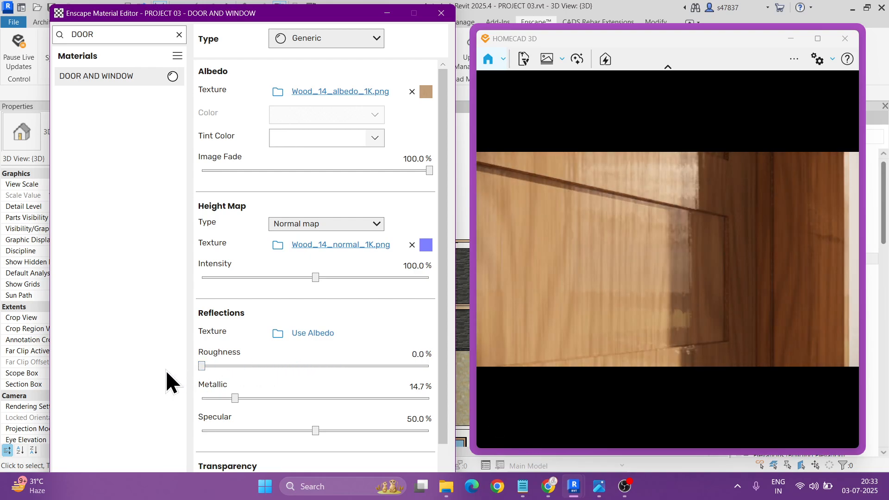
left_click_drag(236, 399, 230, 397)
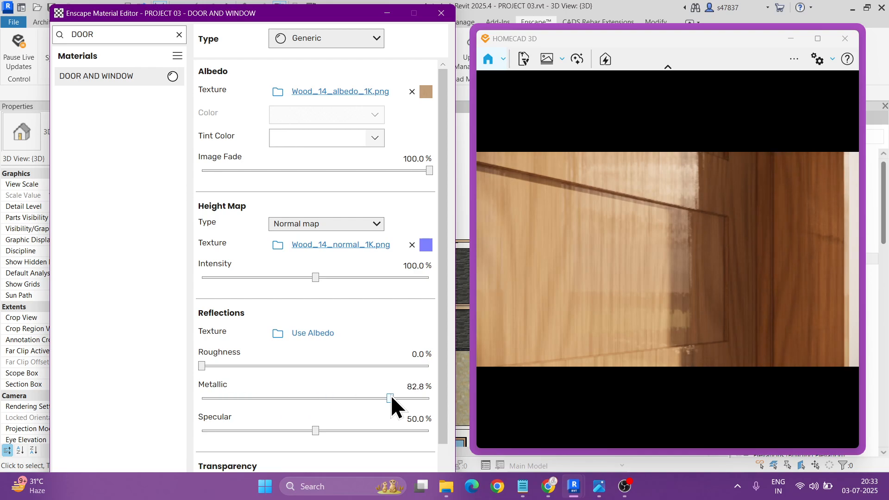
left_click_drag(391, 397, 301, 397)
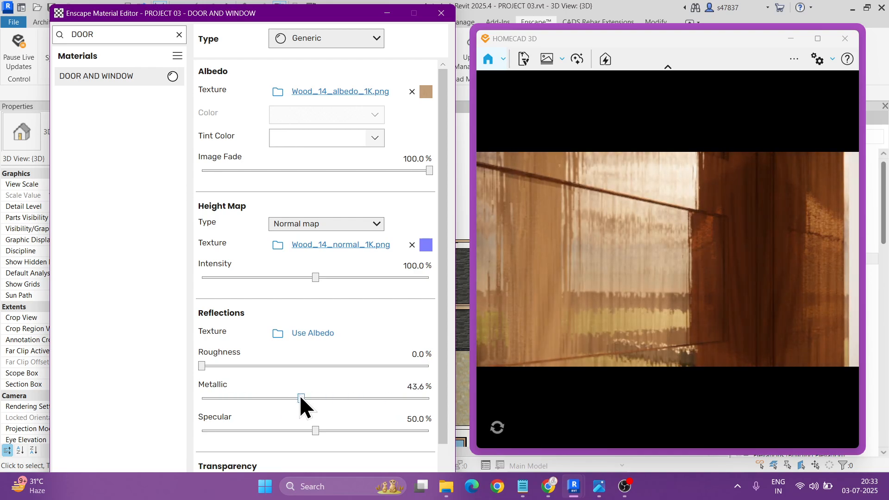
- Set the DOOR AND WINDOW material's metallic to 25% and its roughness to 20%
left_click(414, 387)
type("2")
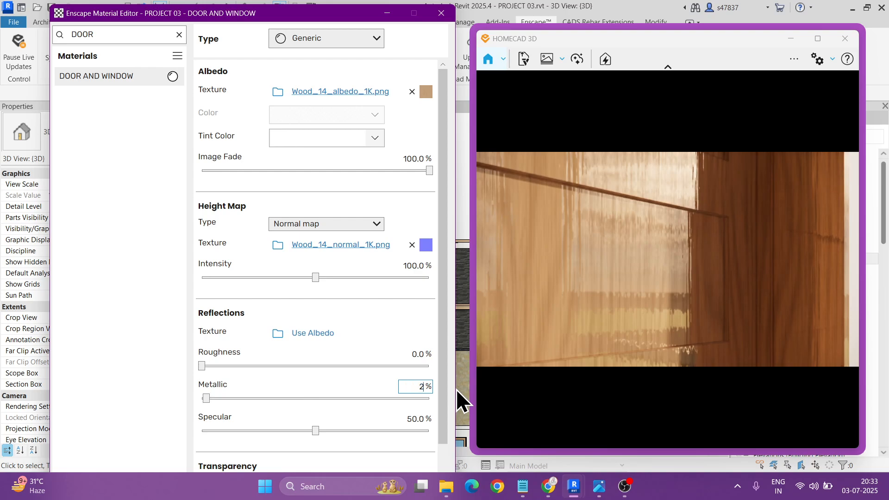
type("5")
key("Return")
left_click(202, 366)
left_click_drag(202, 369, 221, 369)
left_click(414, 354)
type("20")
key("Return")
- Back away from the door to view the whole front facade in the render and maximize the render window
left_click_drag(738, 259, 657, 238)
scroll(724, 259, "down", 6)
scroll(657, 238, "up", 5)
right_click_drag(658, 239, 789, 230)
scroll(746, 242, "down", 10)
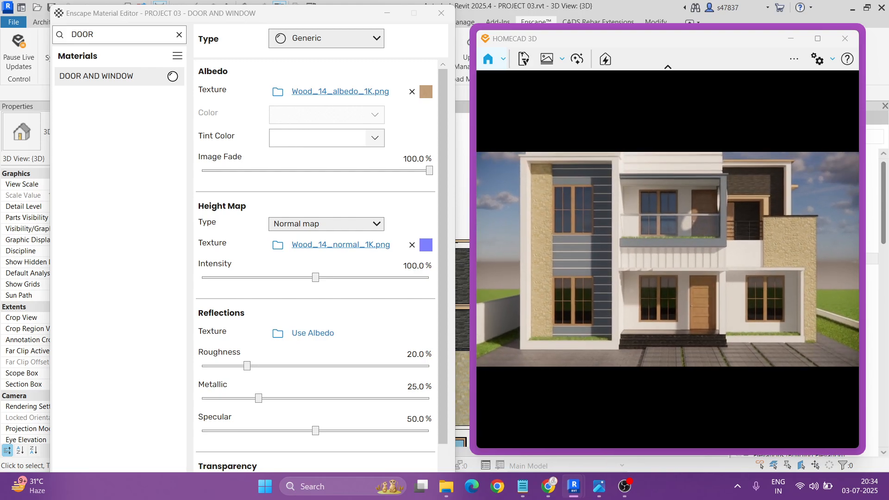
left_click_drag(724, 227, 719, 211)
left_click(732, 40)
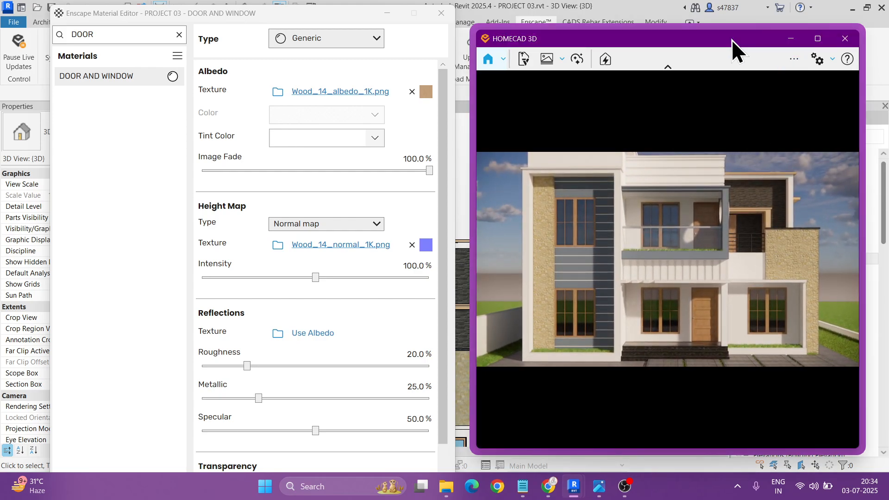
double_click(732, 40)
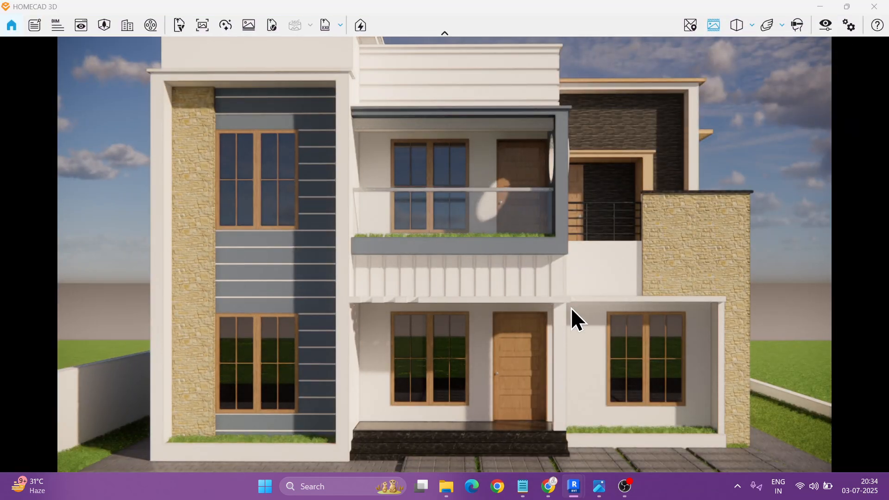
key("v")
left_click(31, 190)
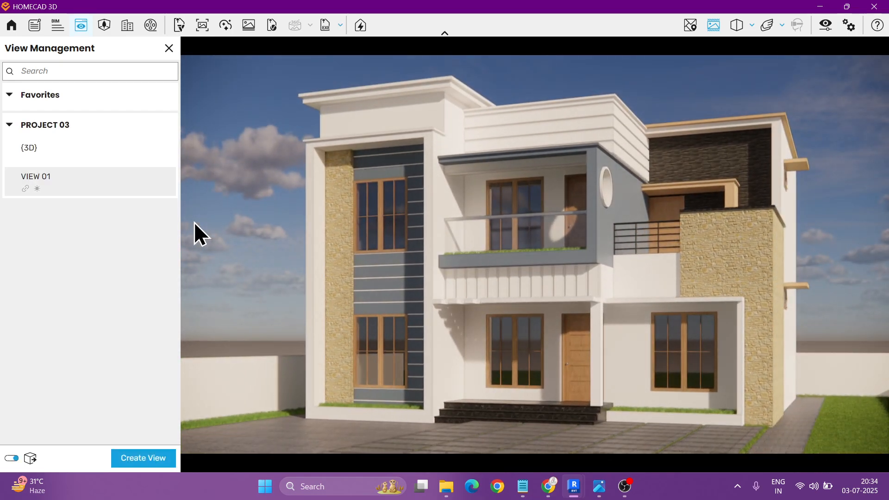
left_click(203, 25)
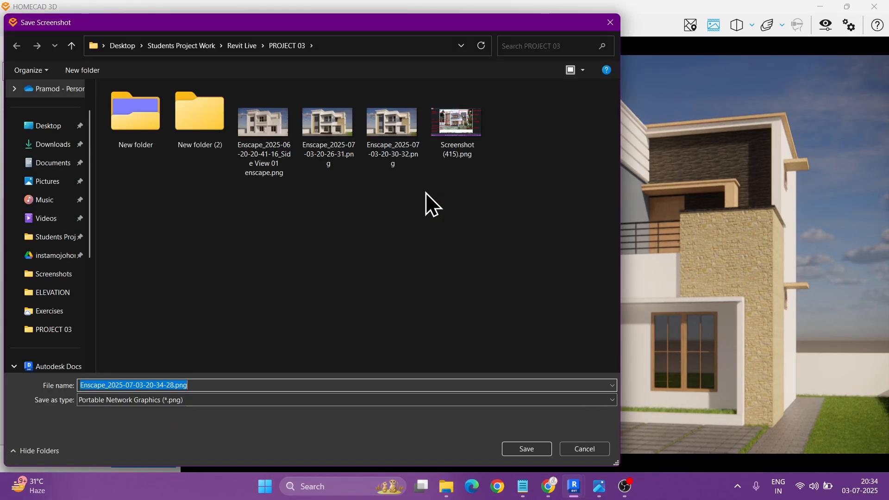
left_click(540, 449)
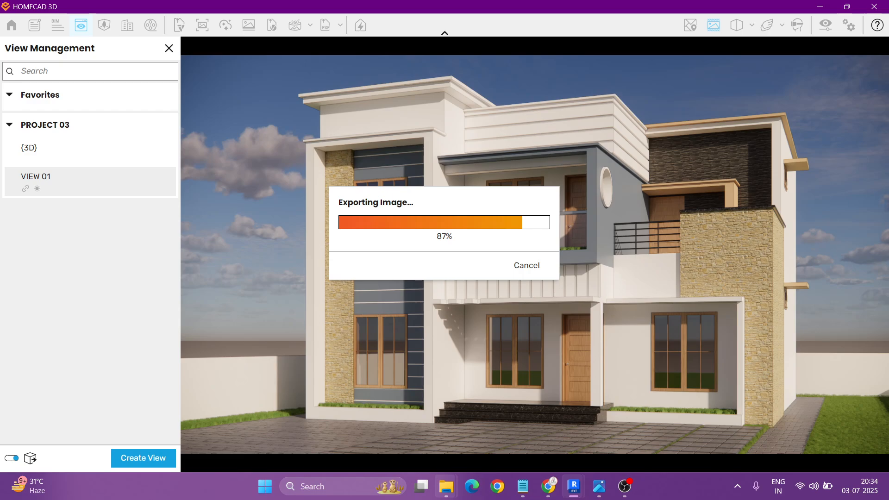
mouse_move(446, 486)
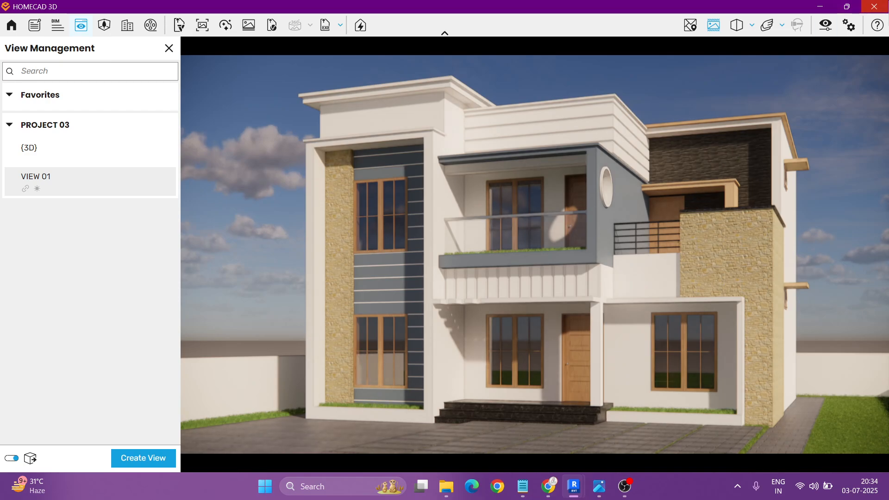
- Close the render window and the Material Editor to return to the house's 3D view in Revit
left_click(875, 6)
left_click(449, 12)
middle_click_drag(483, 159, 496, 349, "shift")
- Switch to File Explorer, go to the PROJECT 03 folder and cut the four Enscape render PNG files
mouse_move(446, 486)
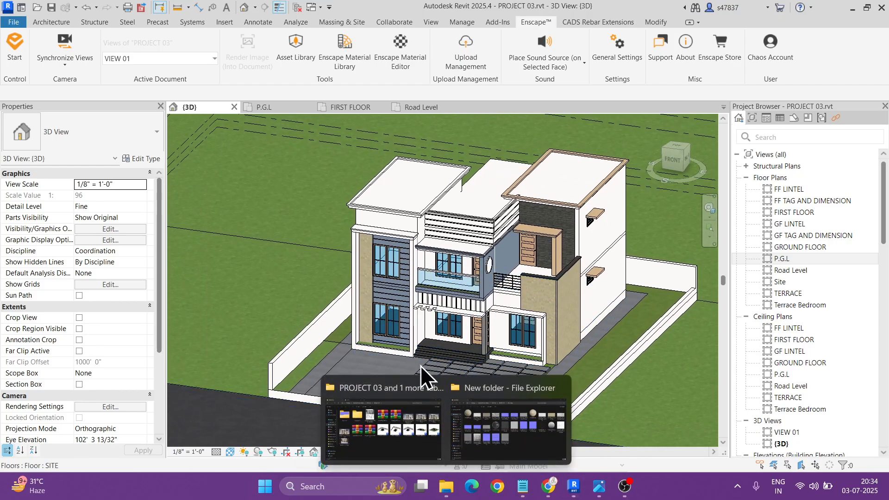
left_click(482, 407)
left_click(396, 34)
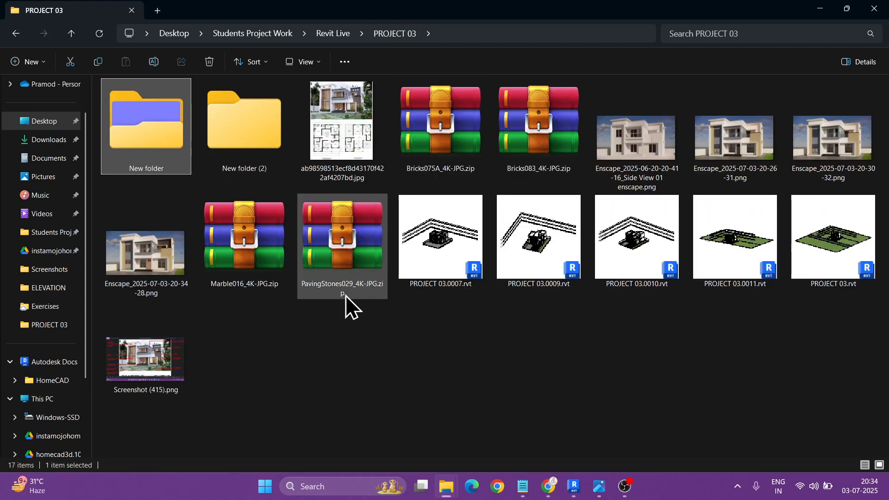
left_click(651, 146)
left_click(156, 269, "shift")
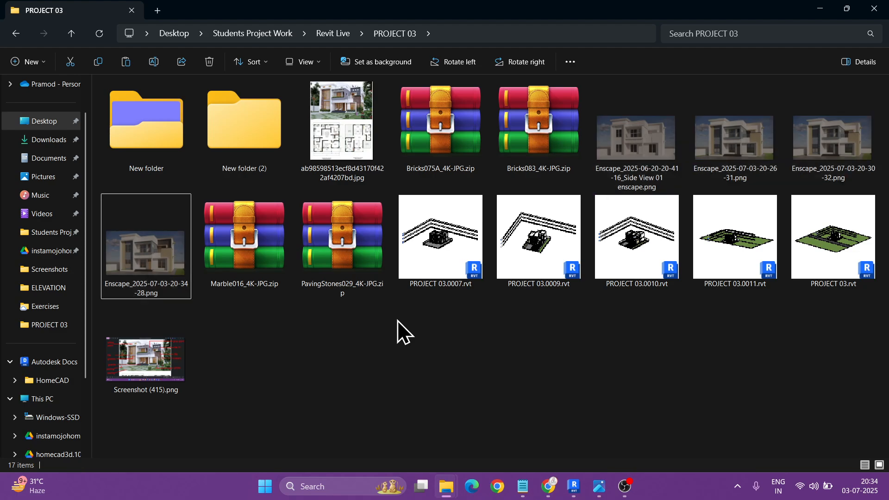
- Check the contents of New folder (2) in PROJECT 03 and rename that folder as Renders
right_click(397, 321)
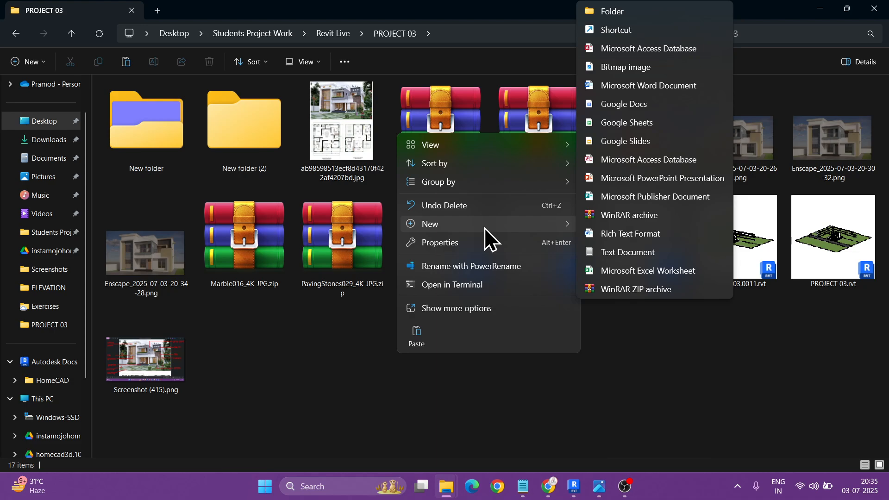
double_click(267, 139)
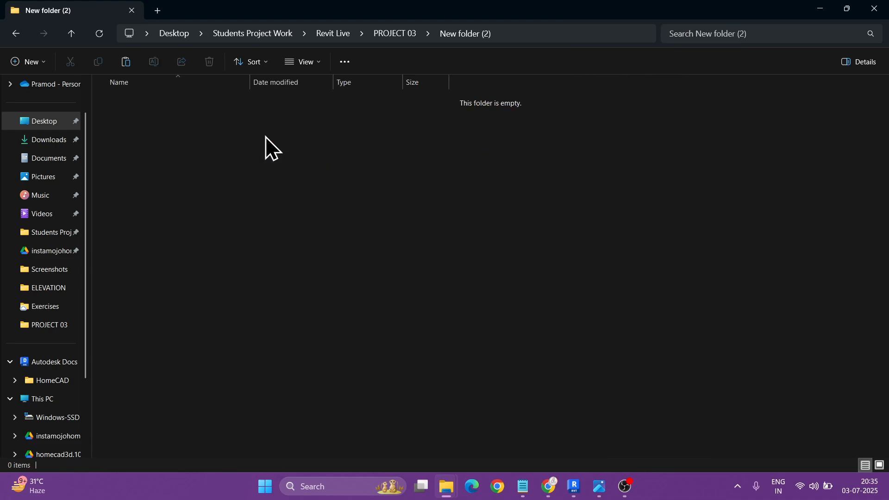
left_click(16, 35)
left_click(239, 171)
key("BackSpace")
type("r")
key("BackSpace")
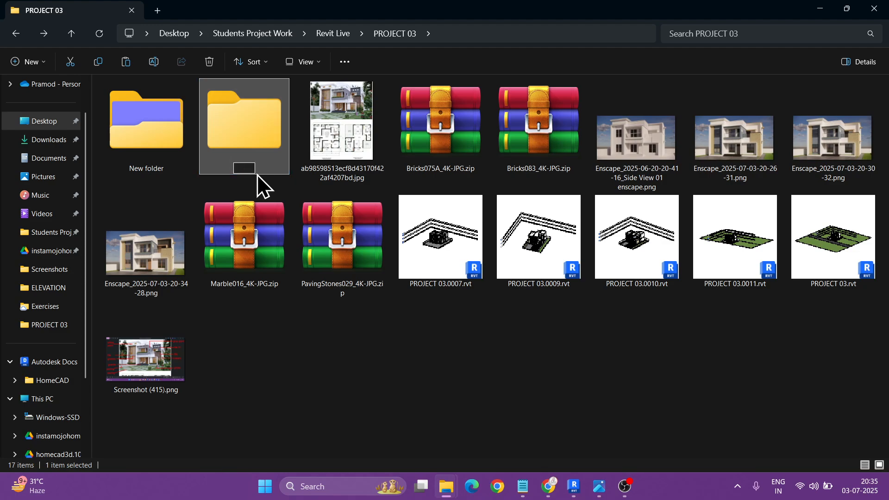
type("Render")
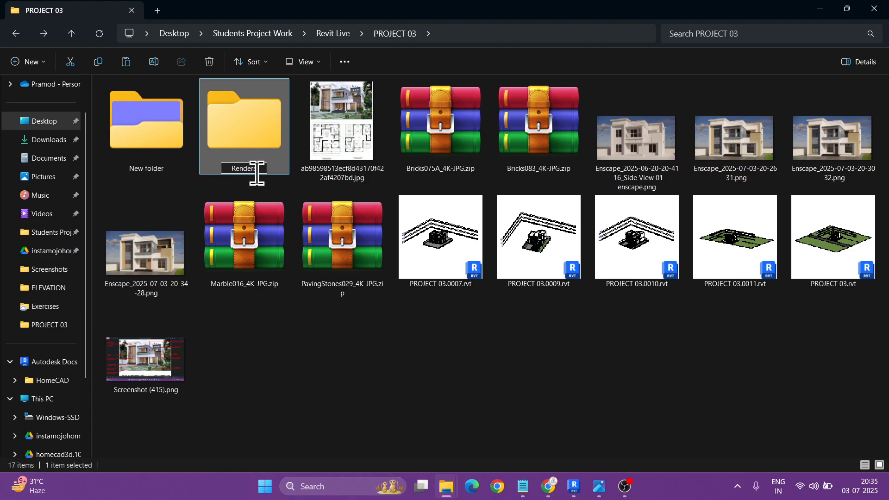
type("s")
key("Return")
- Move the four cut render images into the Renders folder and show them as thumbnails
key("Return")
key("ctrl+v")
scroll(262, 214, "up", 3, "ctrl")
- Open the images in the Renders folder one after another and compare the house's paving, wall and door materials between versions
left_click(162, 128)
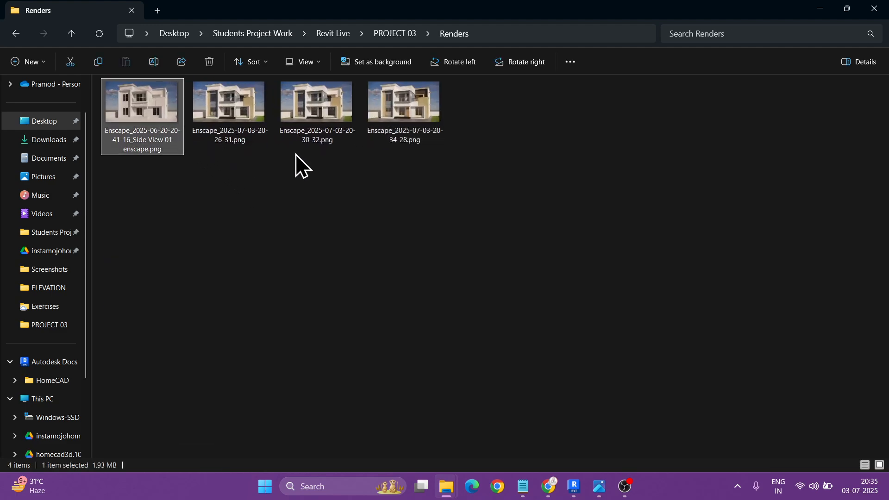
key("Return")
left_click(884, 237)
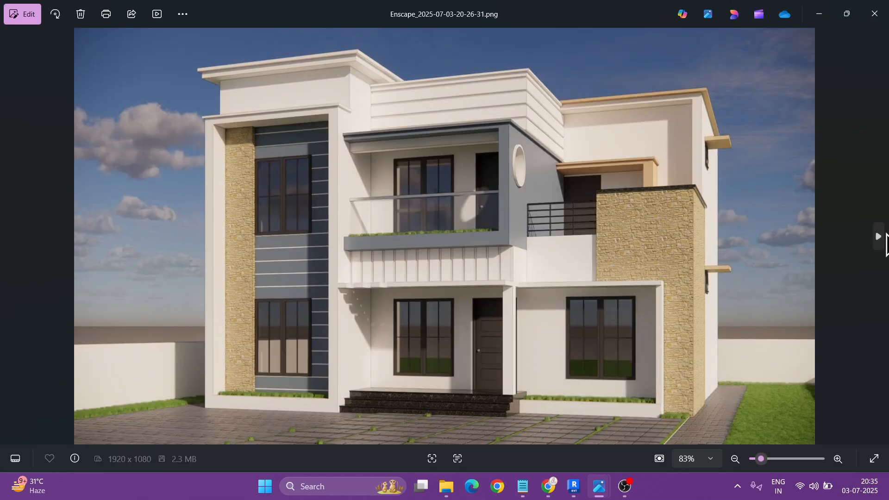
left_click(878, 239)
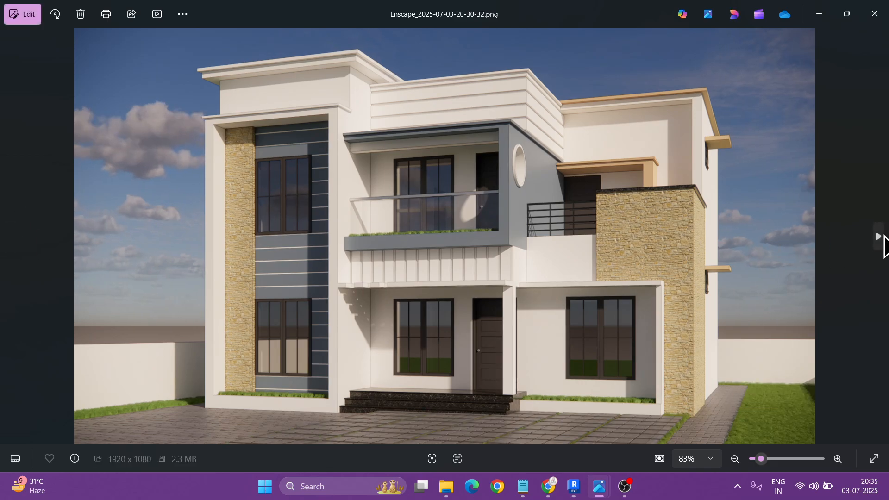
left_click(11, 236)
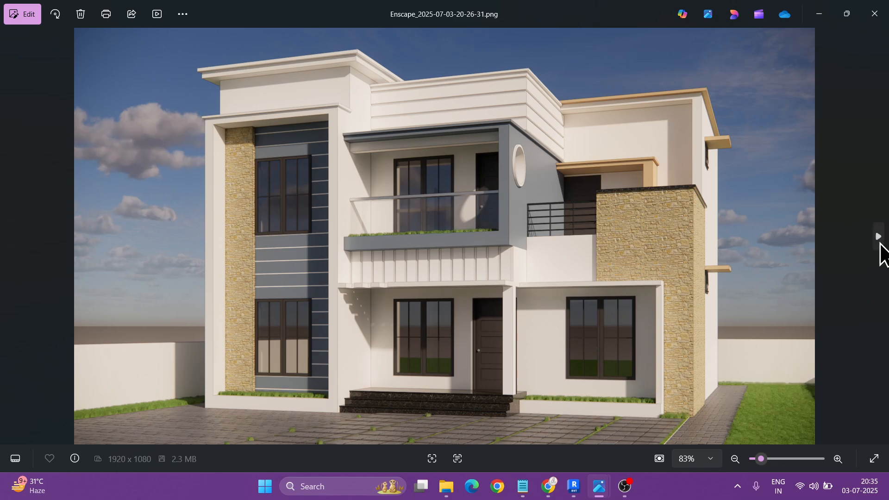
left_click(879, 237)
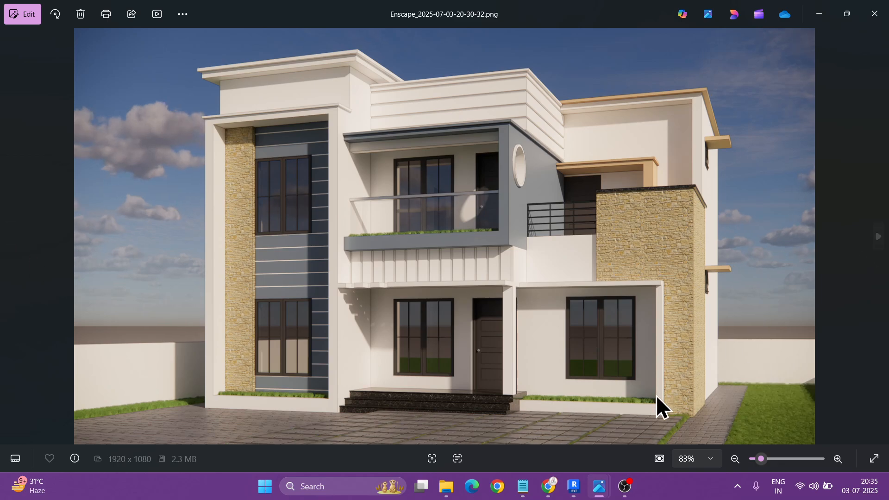
left_click(876, 238)
left_click(11, 227)
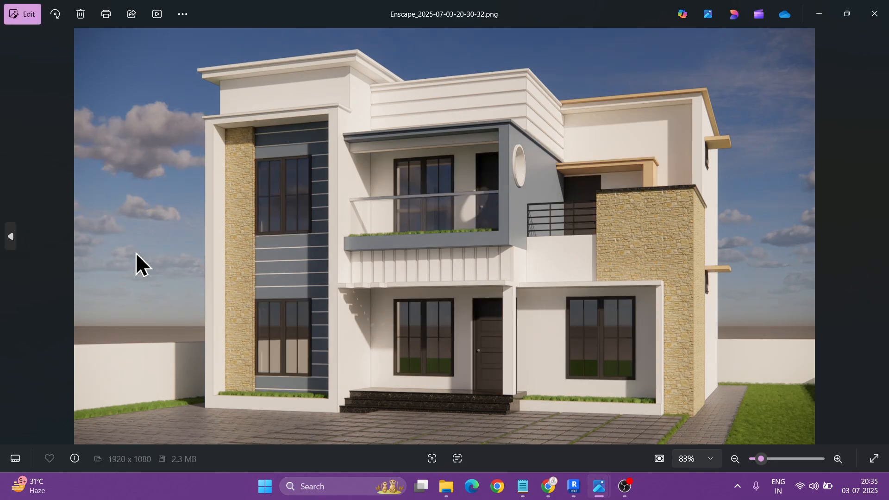
left_click(879, 237)
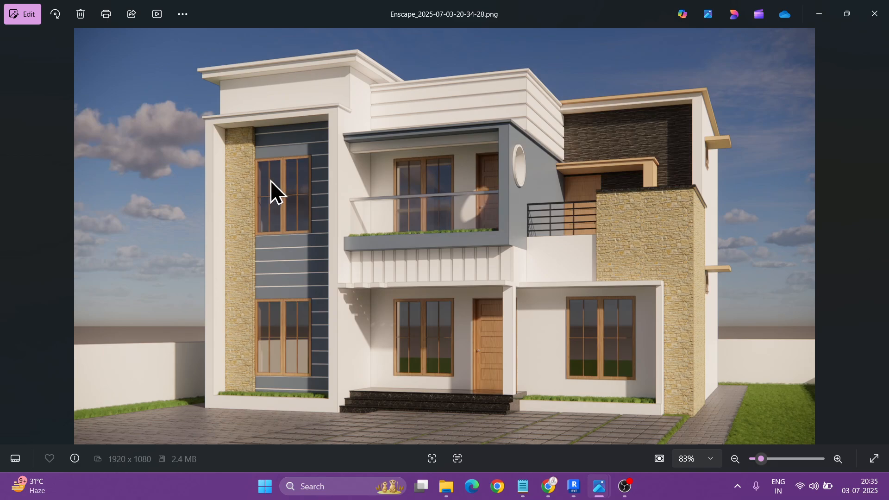
left_click(10, 237)
left_click(879, 237)
scroll(455, 229, "up", 1)
scroll(371, 218, "up", 5)
left_click_drag(322, 207, 299, 246)
scroll(601, 260, "down", 5)
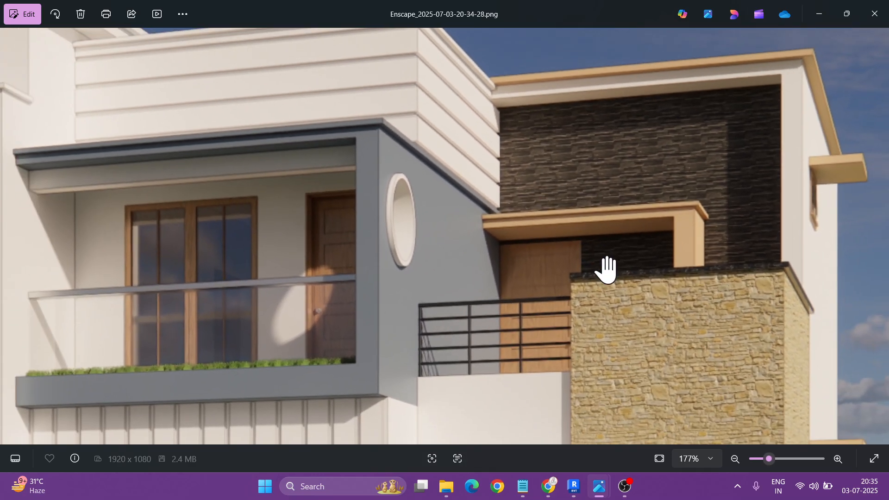
scroll(637, 210, "up", 5)
scroll(638, 211, "down", 6)
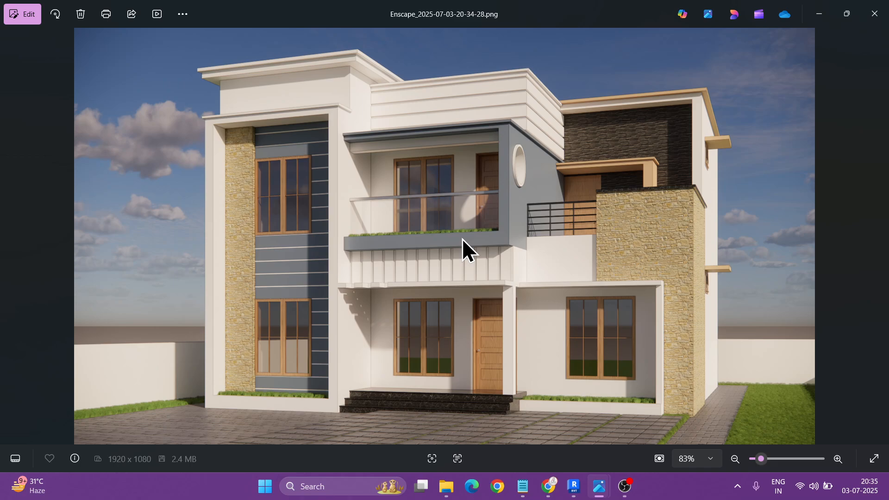
left_click(625, 487)
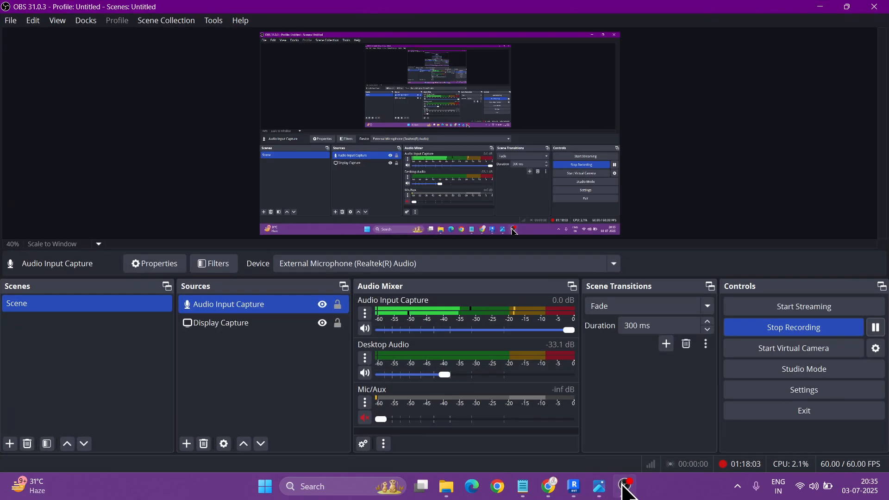
left_click(830, 328)
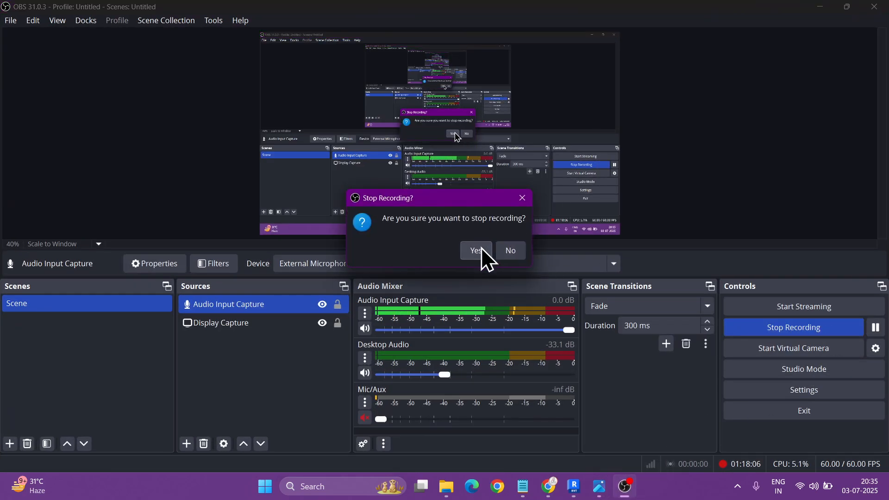